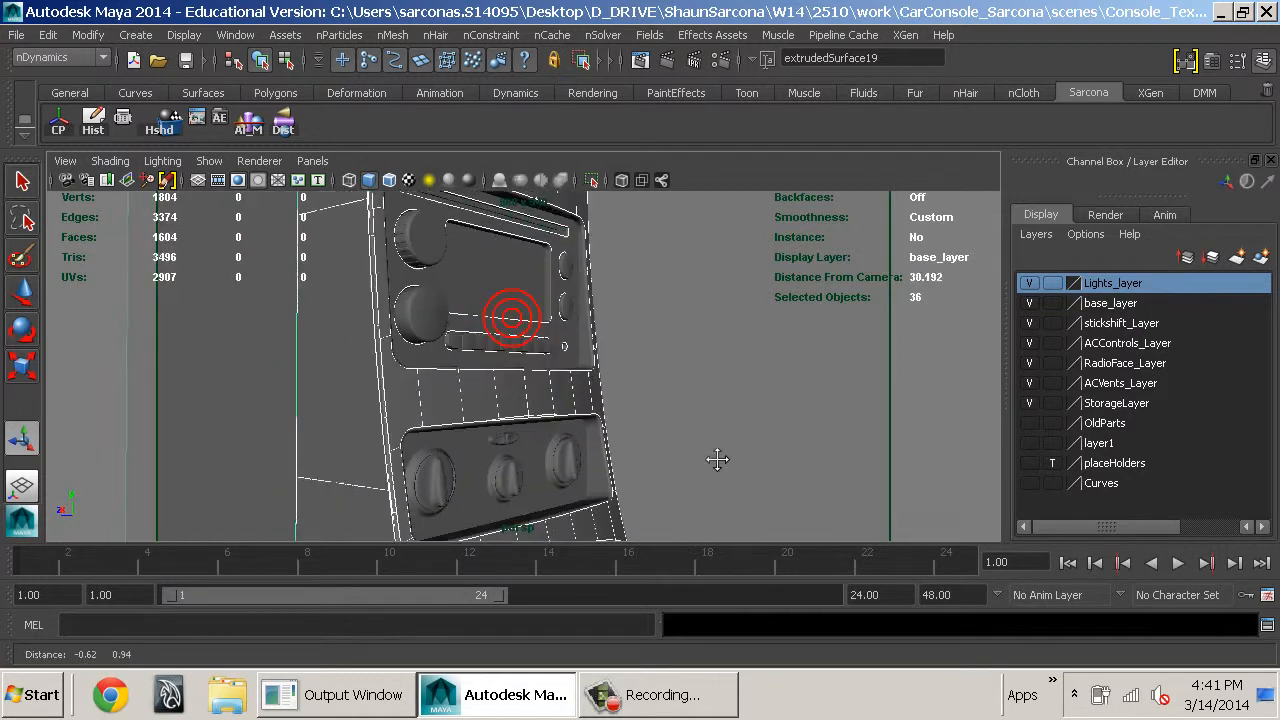
Zoom in on the stick shift, try moving the knob cap, then undo it
click(602, 338)
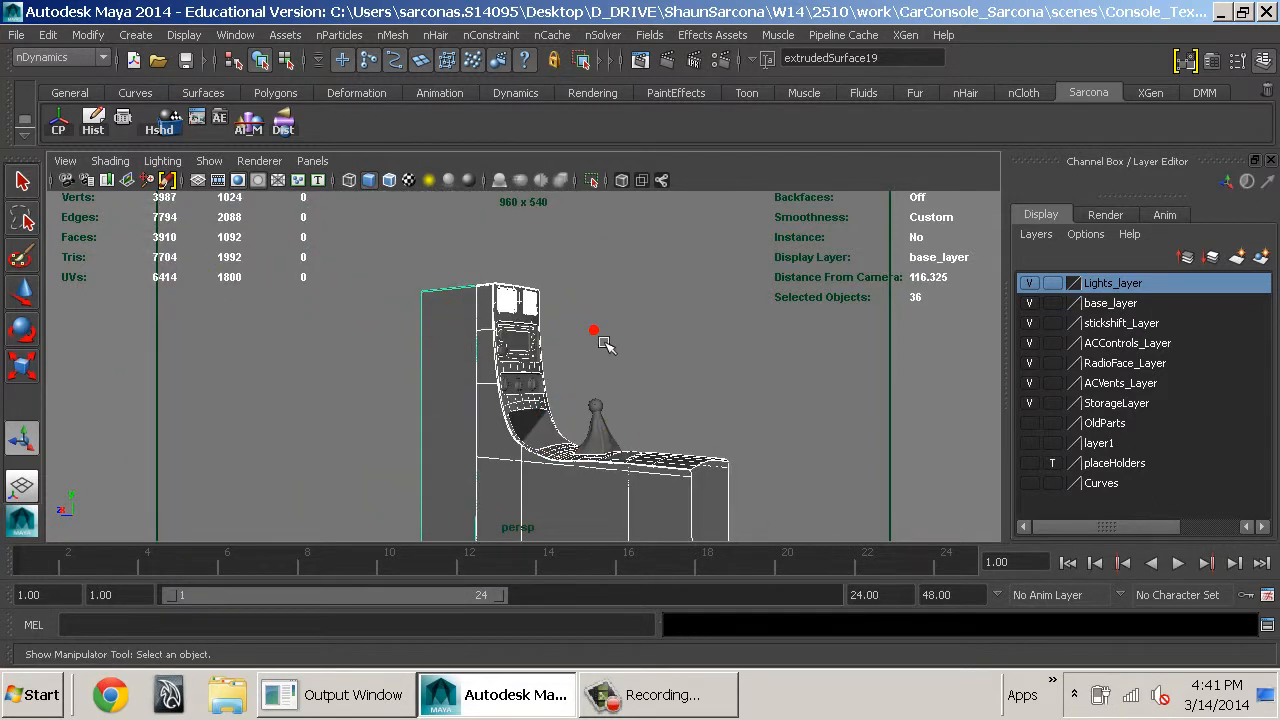
alt+drag(602, 338, 560, 400)
alt+right_drag(400, 360, 640, 400)
alt+middle_drag(600, 400, 300, 312)
alt+right_drag(437, 480, 837, 497)
alt+drag(837, 497, 670, 438)
click(612, 412)
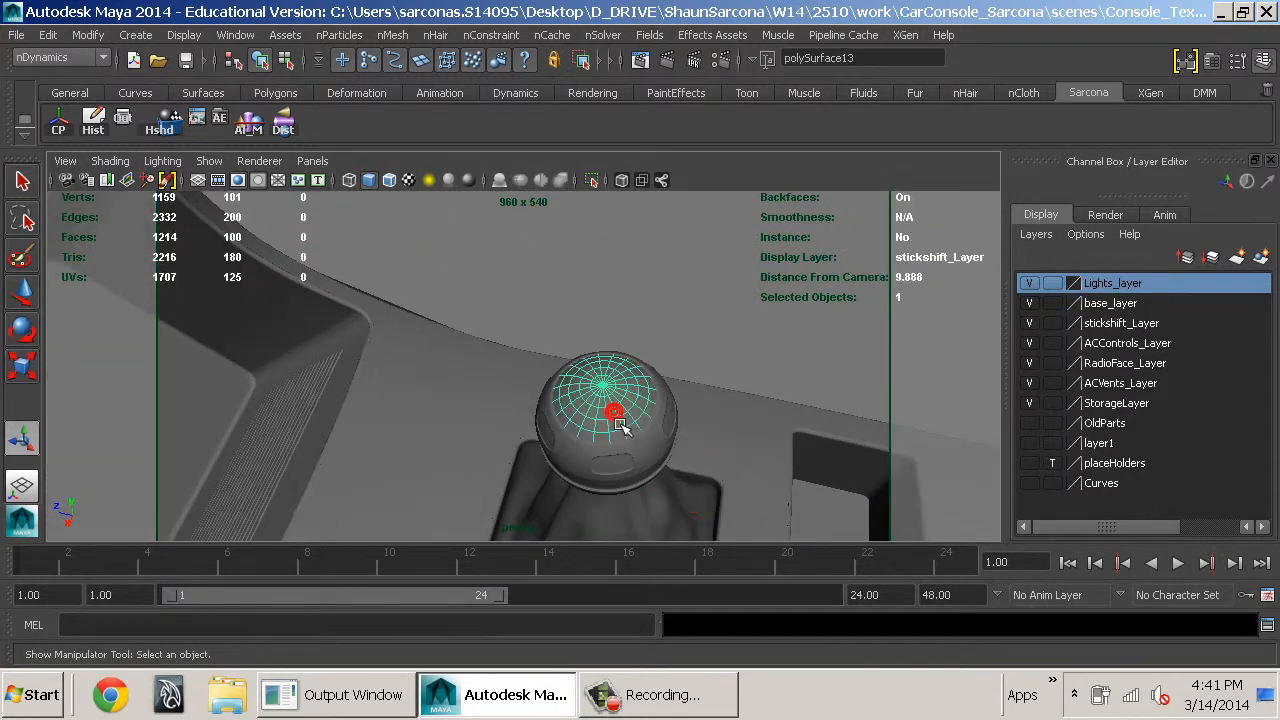
key(w)
drag(605, 412, 723, 307)
click(568, 416)
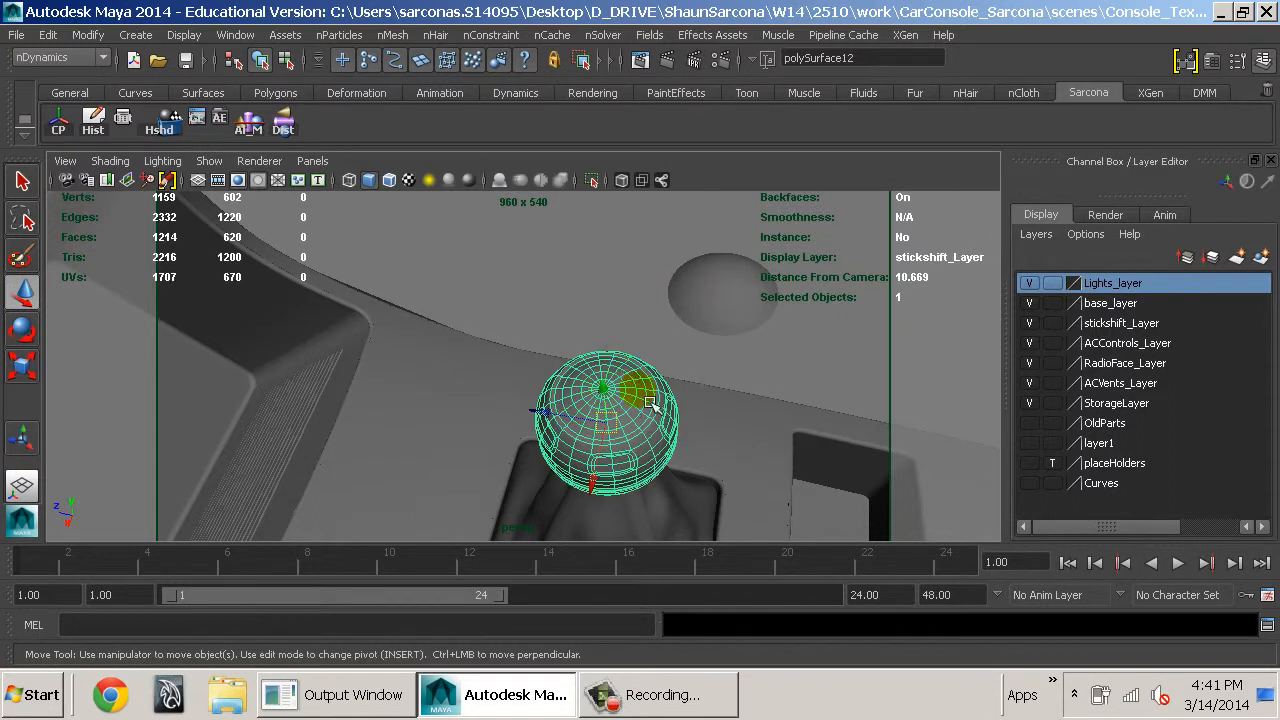
key(ctrl+z)
key(ctrl+z)
click(460, 302)
Orbit around the console to the radio panel and select the radio knob
alt+drag(460, 302, 406, 267)
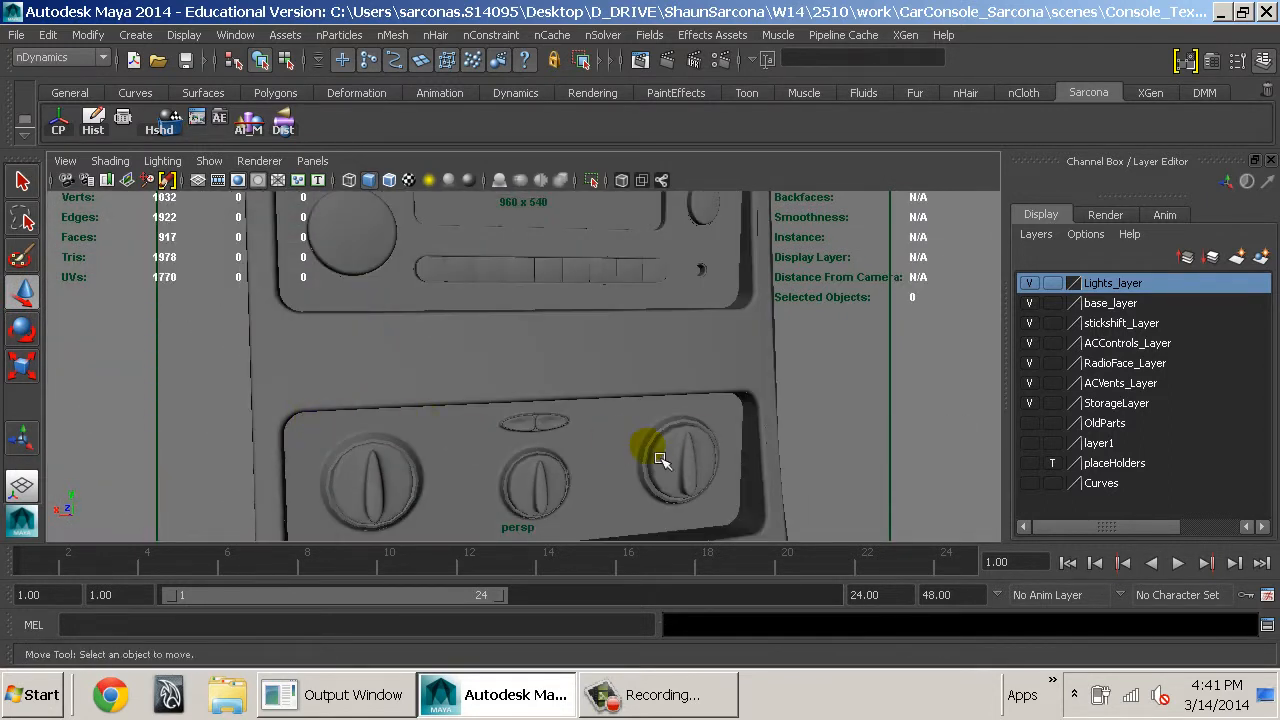
alt+drag(586, 410, 527, 275)
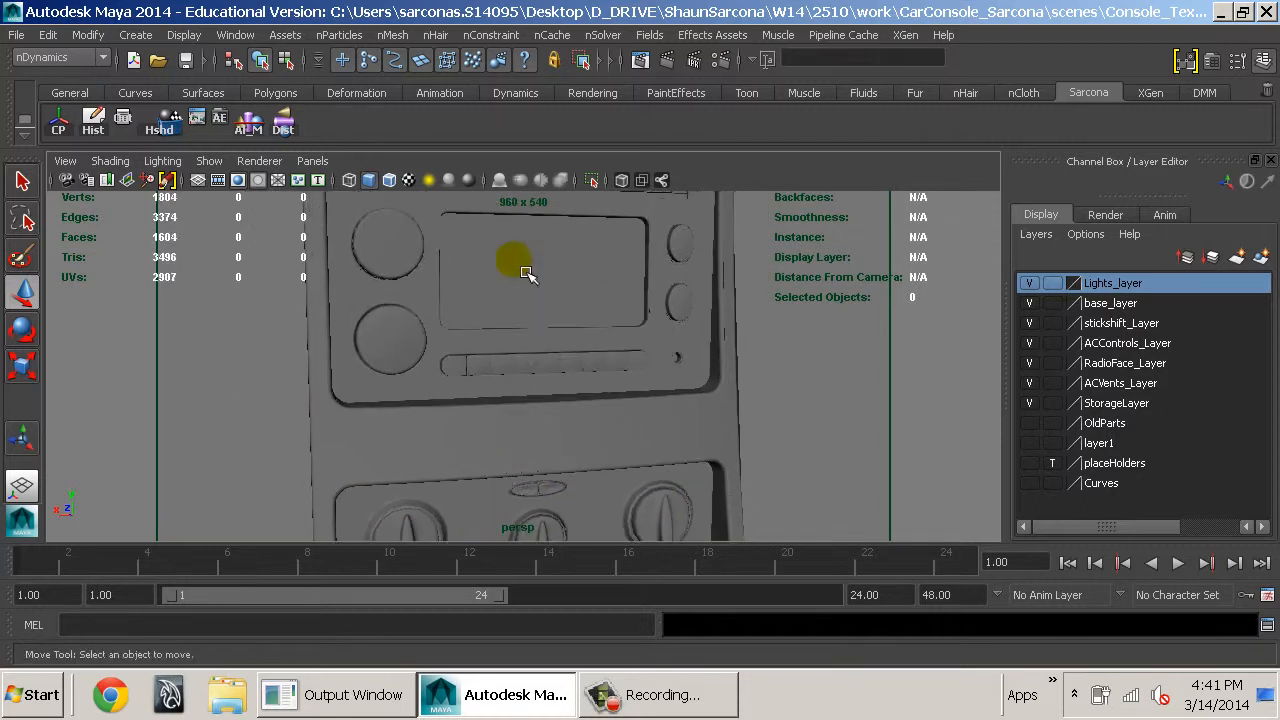
mouse_move(603, 366)
alt+right_down()
mouse_move(660, 374)
mouse_move(539, 346)
alt+right_up()
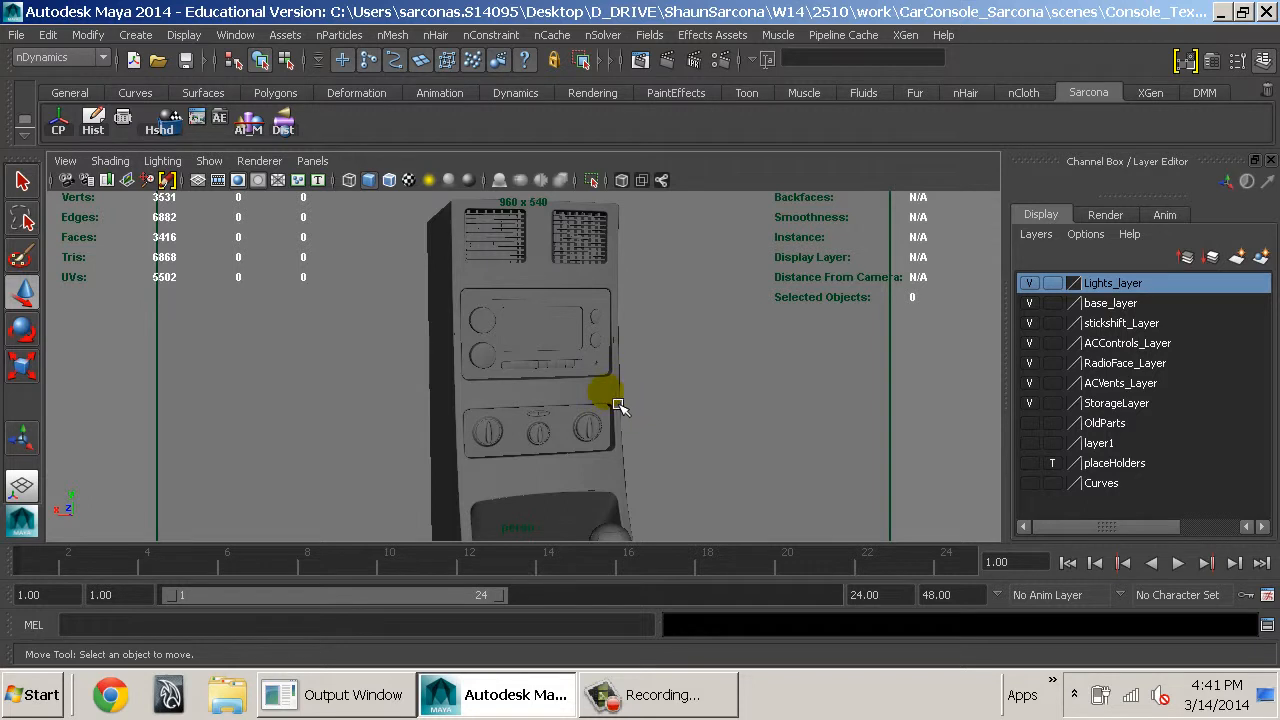
mouse_move(677, 390)
alt+mouse_down()
mouse_move(714, 431)
mouse_move(820, 463)
mouse_move(601, 426)
mouse_move(623, 451)
alt+mouse_up()
alt+right_drag(634, 449, 674, 443)
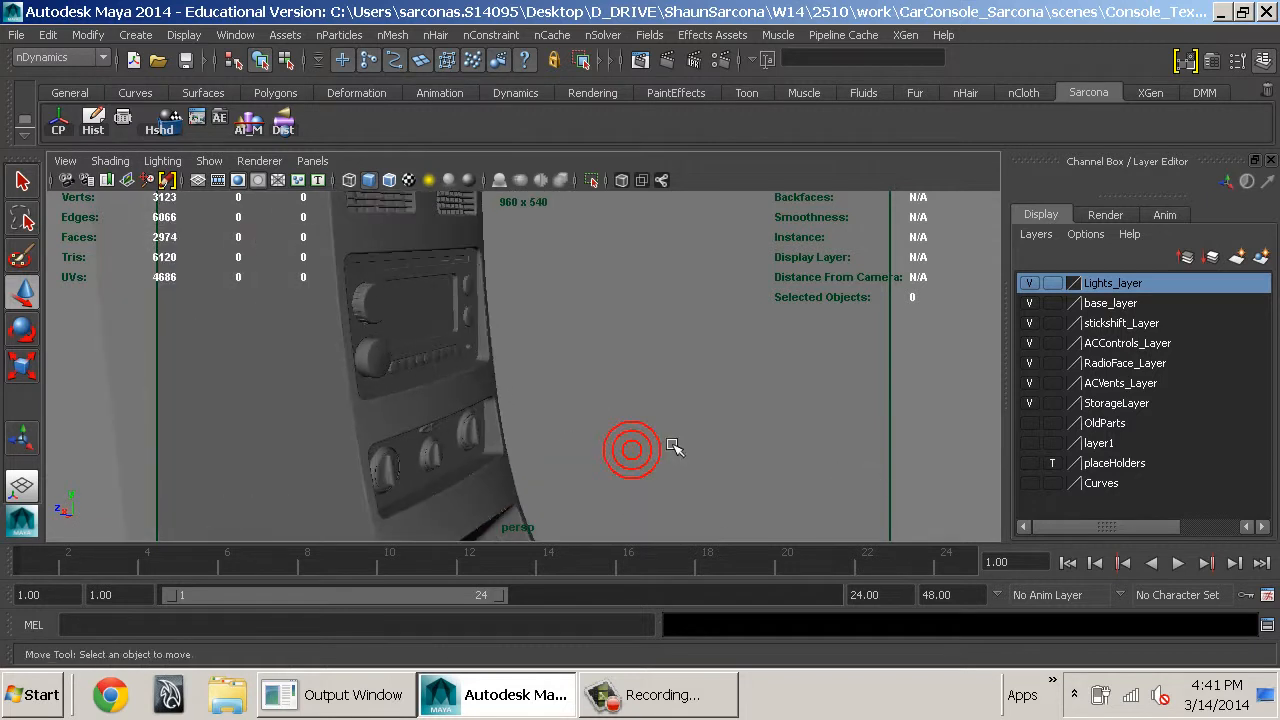
click(385, 293)
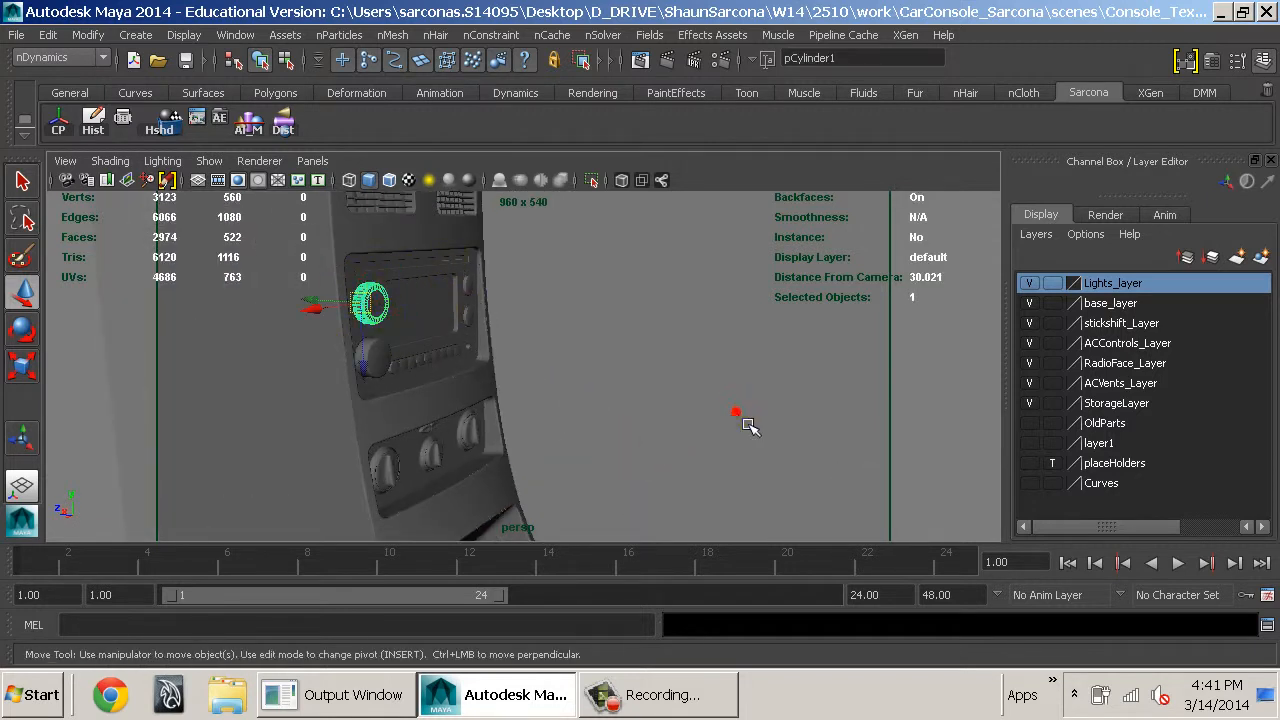
Launch Firefox and search Google for 'radio face car'
key(super)
click(270, 290)
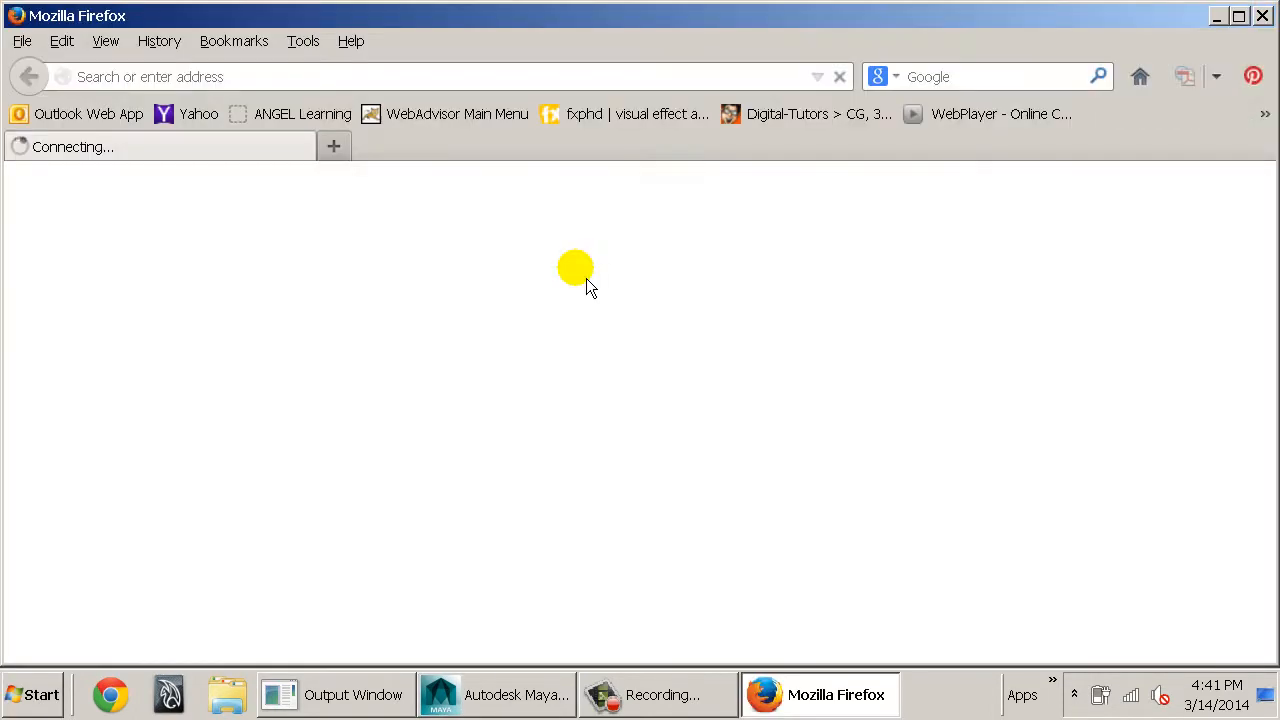
text(radio fa)
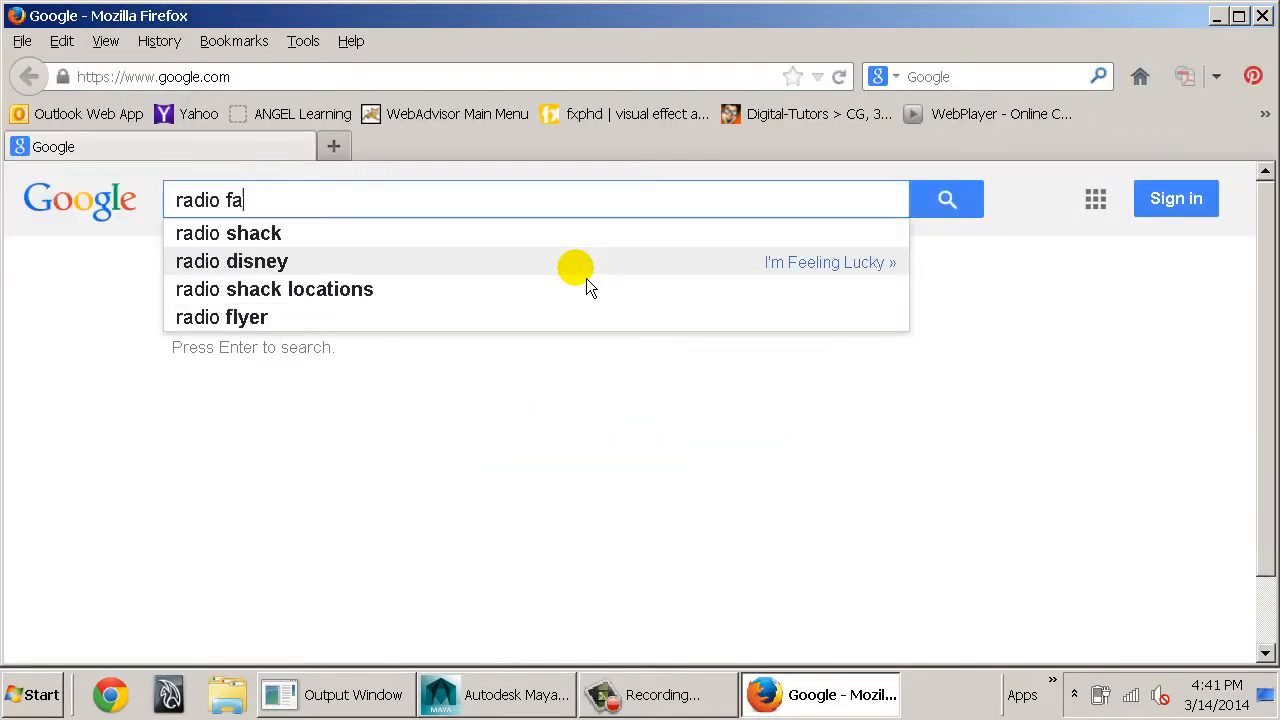
text(ce car)
key(Return)
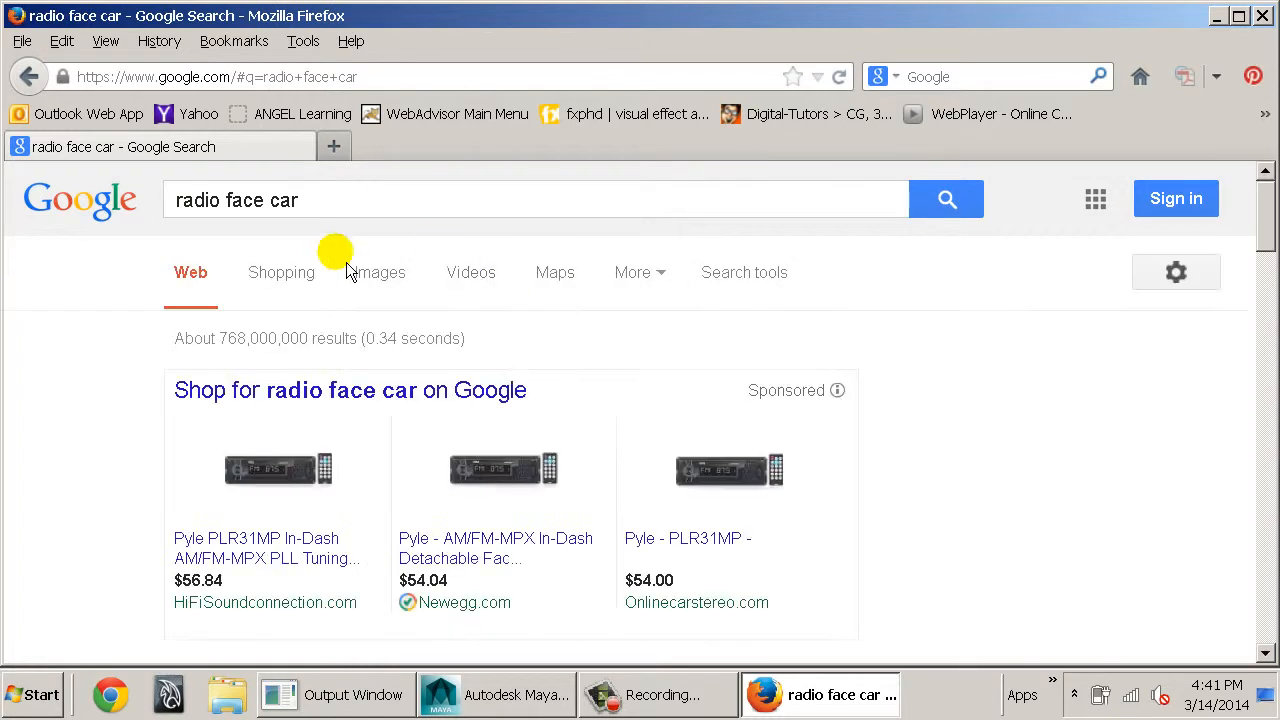
Browse the image previews to the GM Radio Face photo, then close Firefox
click(381, 271)
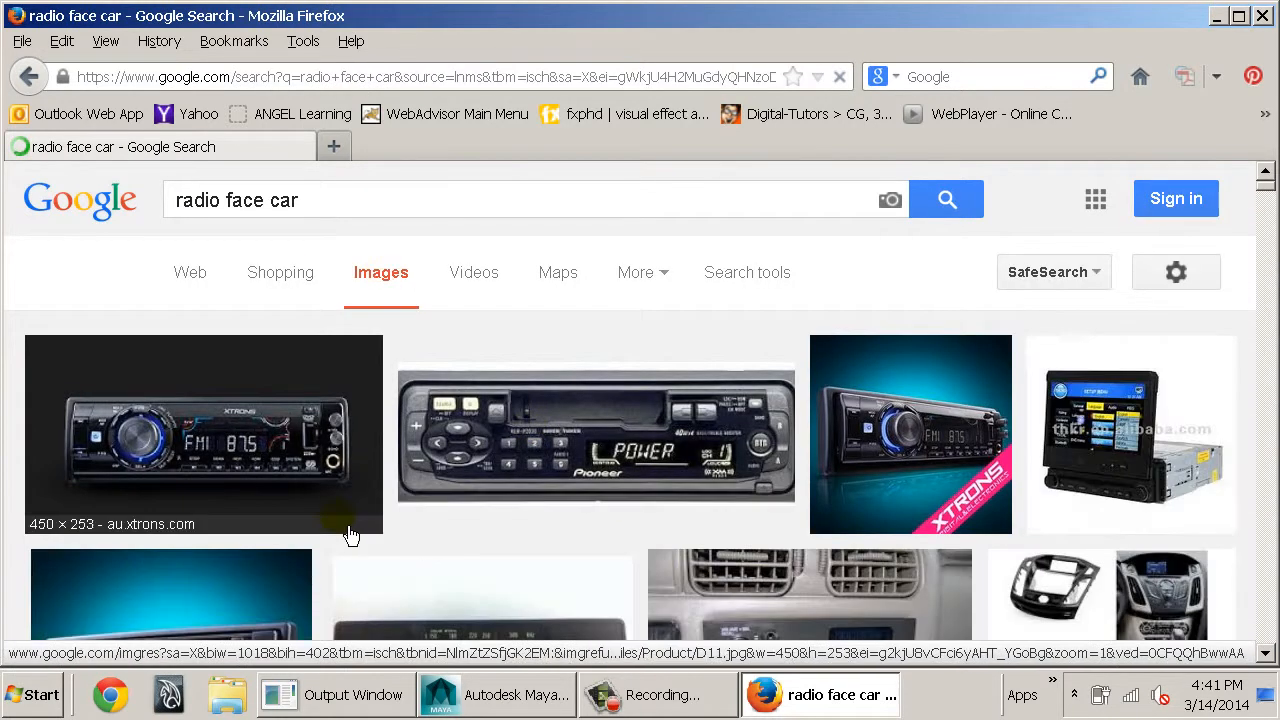
click(272, 424)
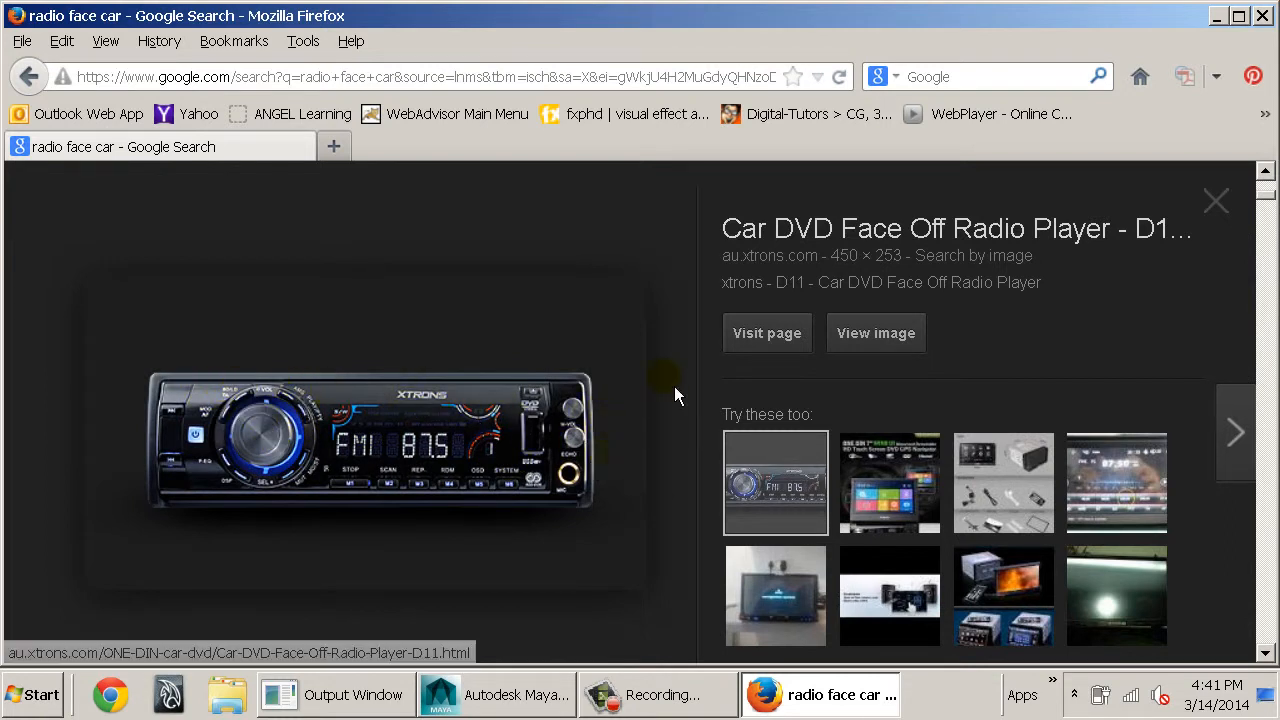
key(Right)
key(Right)
key(Right)
key(Right)
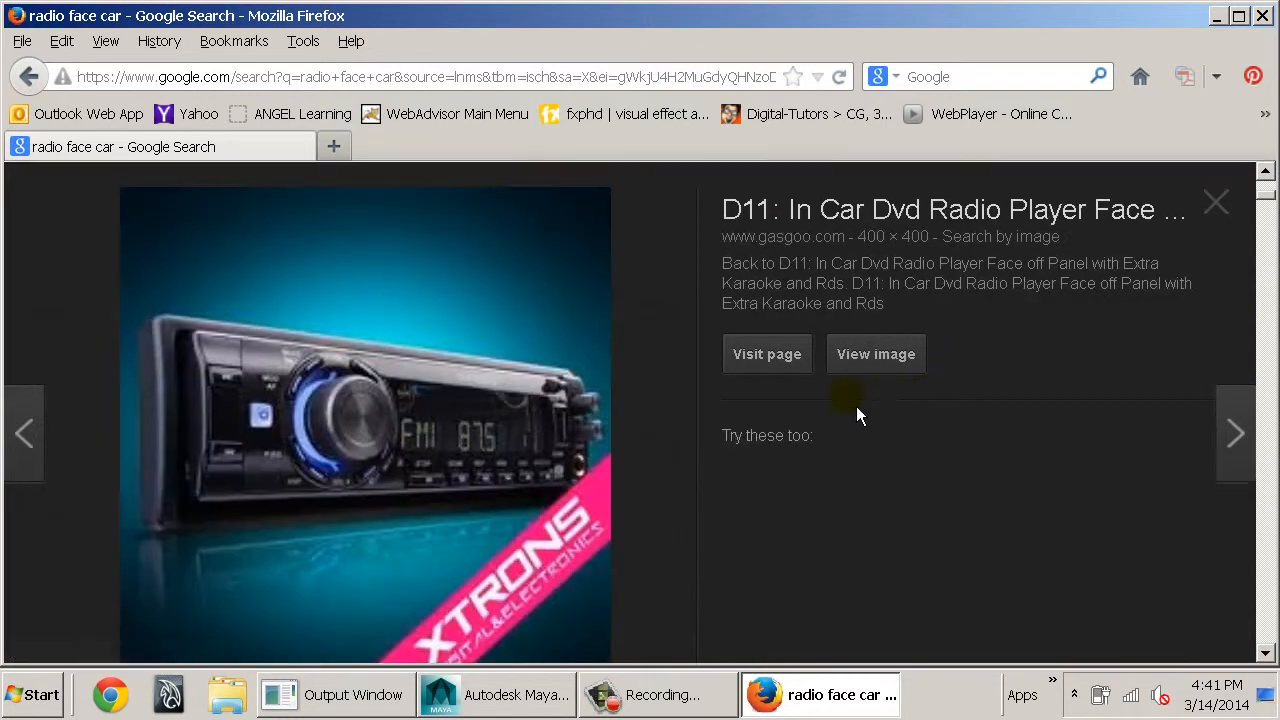
key(Right)
key(Right)
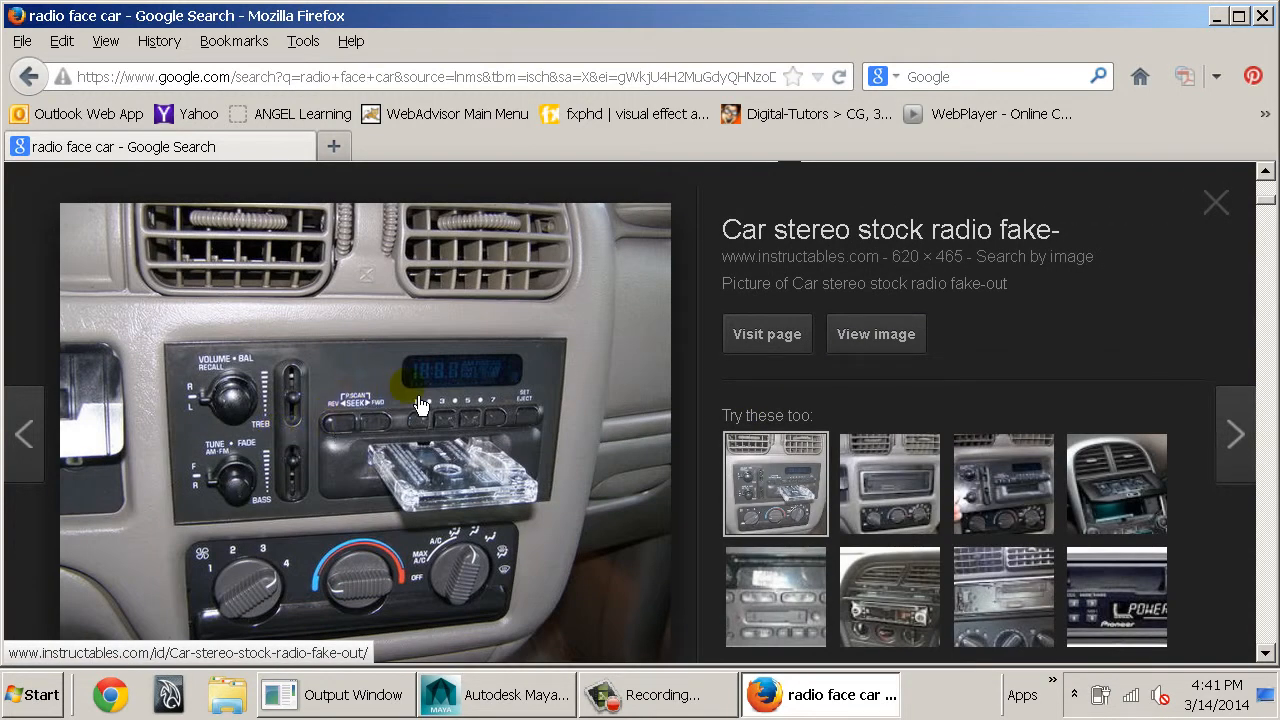
key(Right)
key(Right)
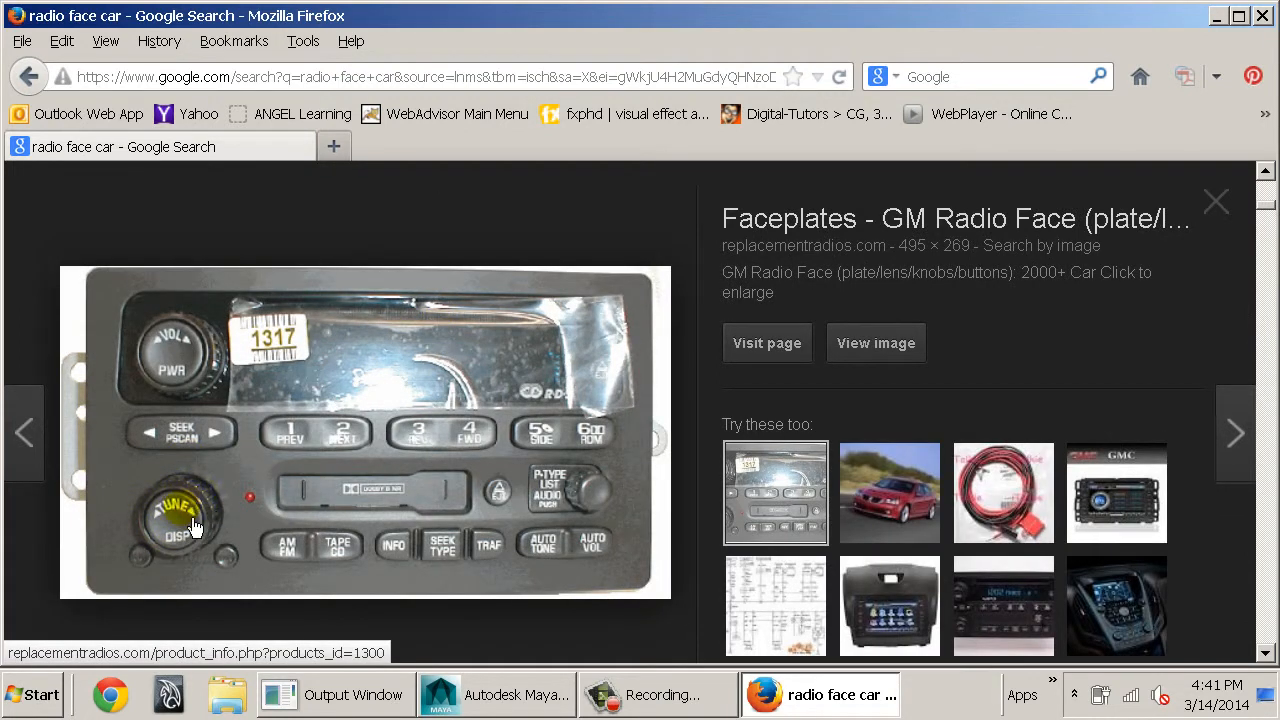
key(Left)
key(Left)
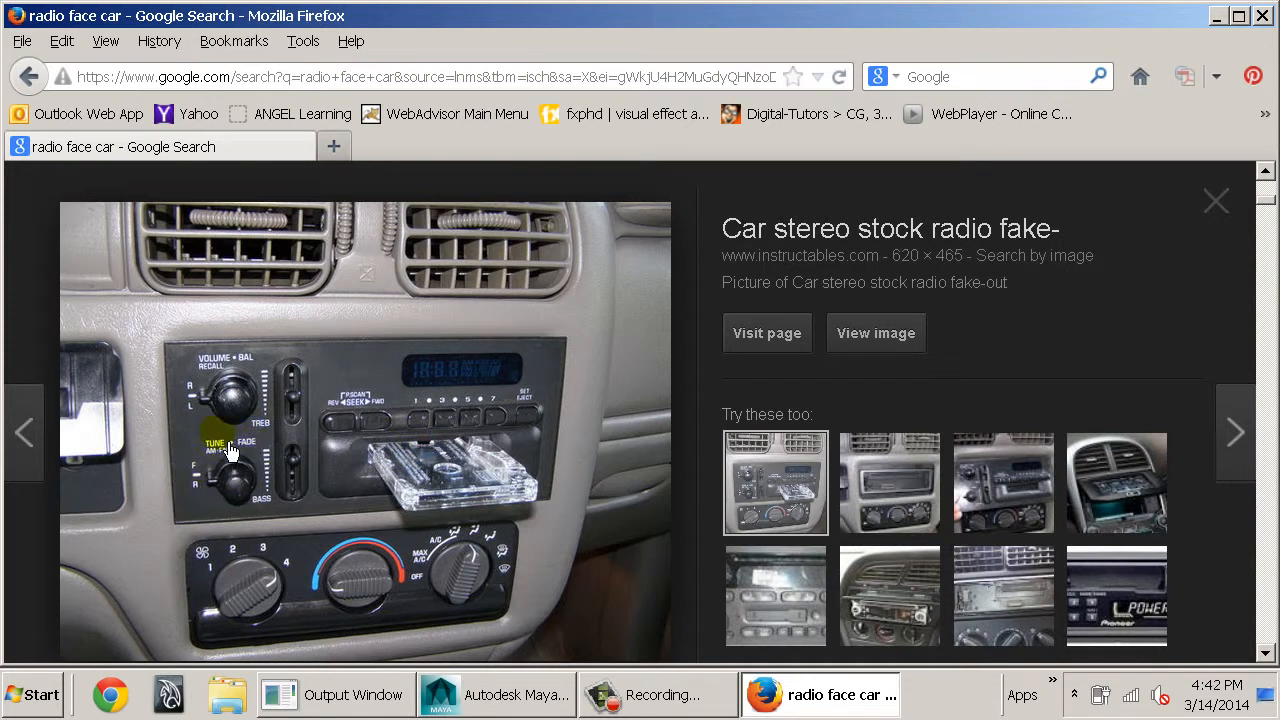
key(Right)
key(Right)
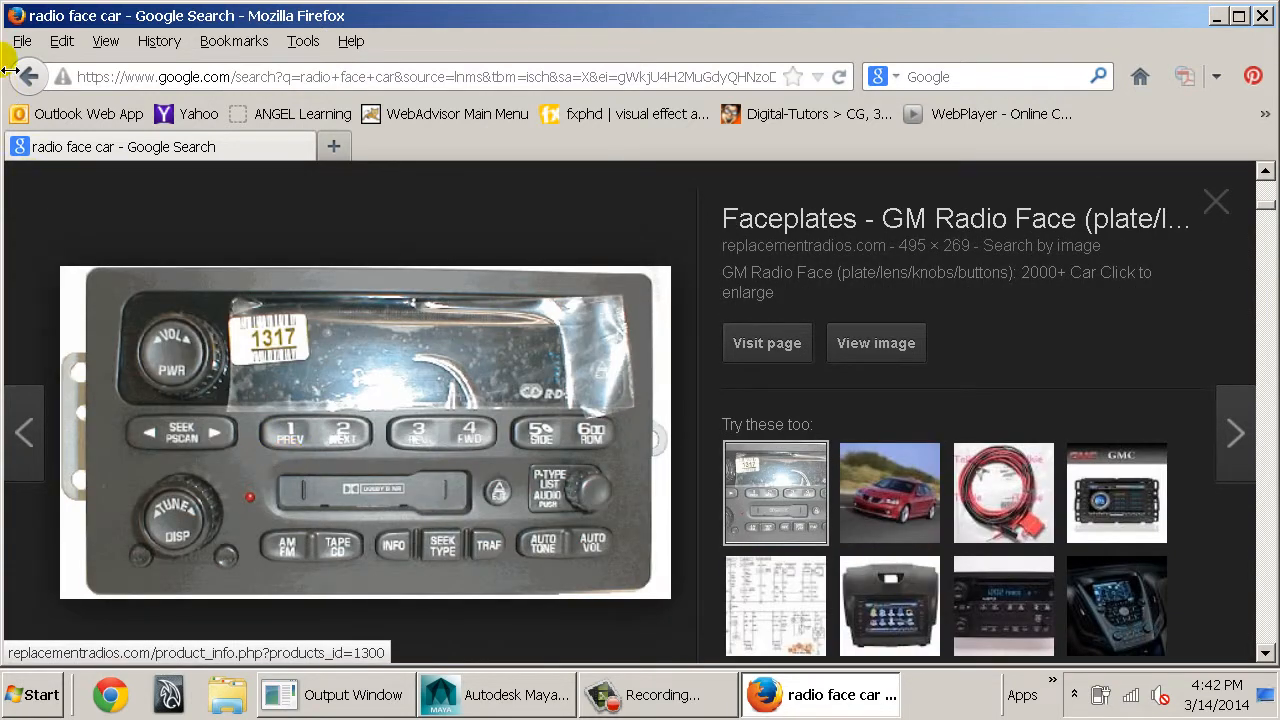
click(16, 16)
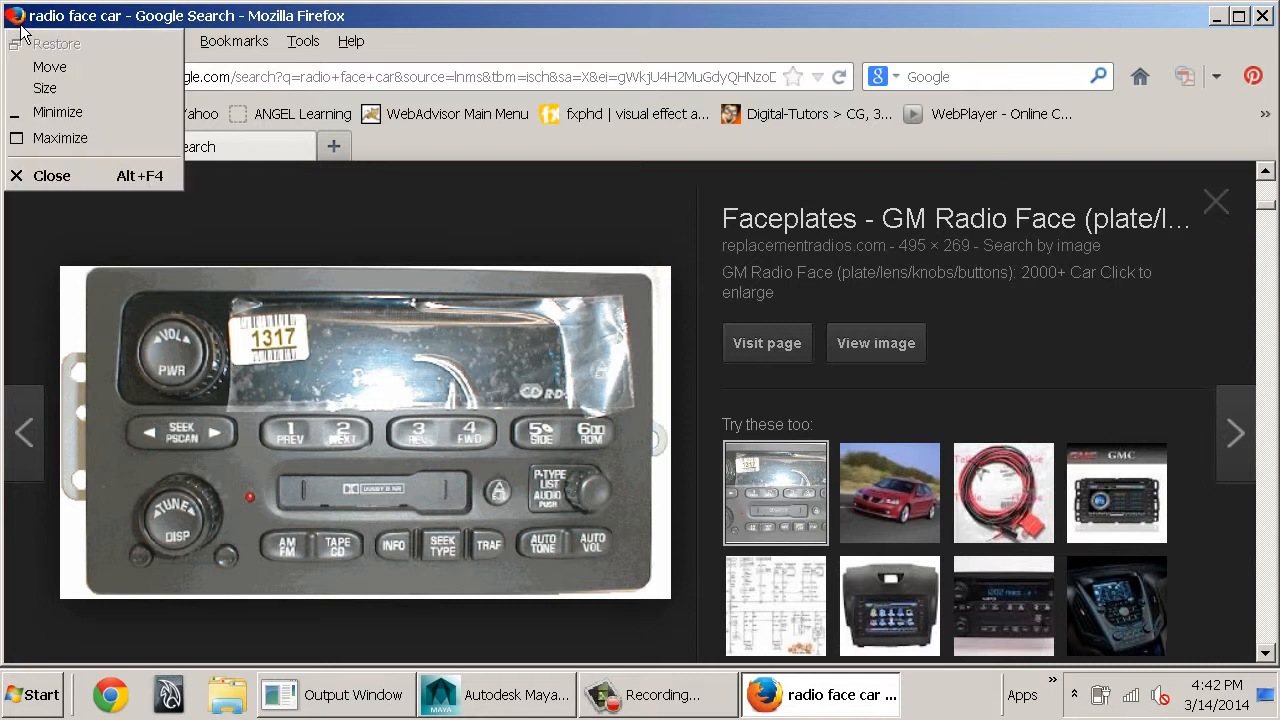
click(40, 174)
Zoom in on the gear stick and hide stickshift_Layer
alt+drag(597, 365, 688, 437)
alt+drag(688, 437, 569, 417)
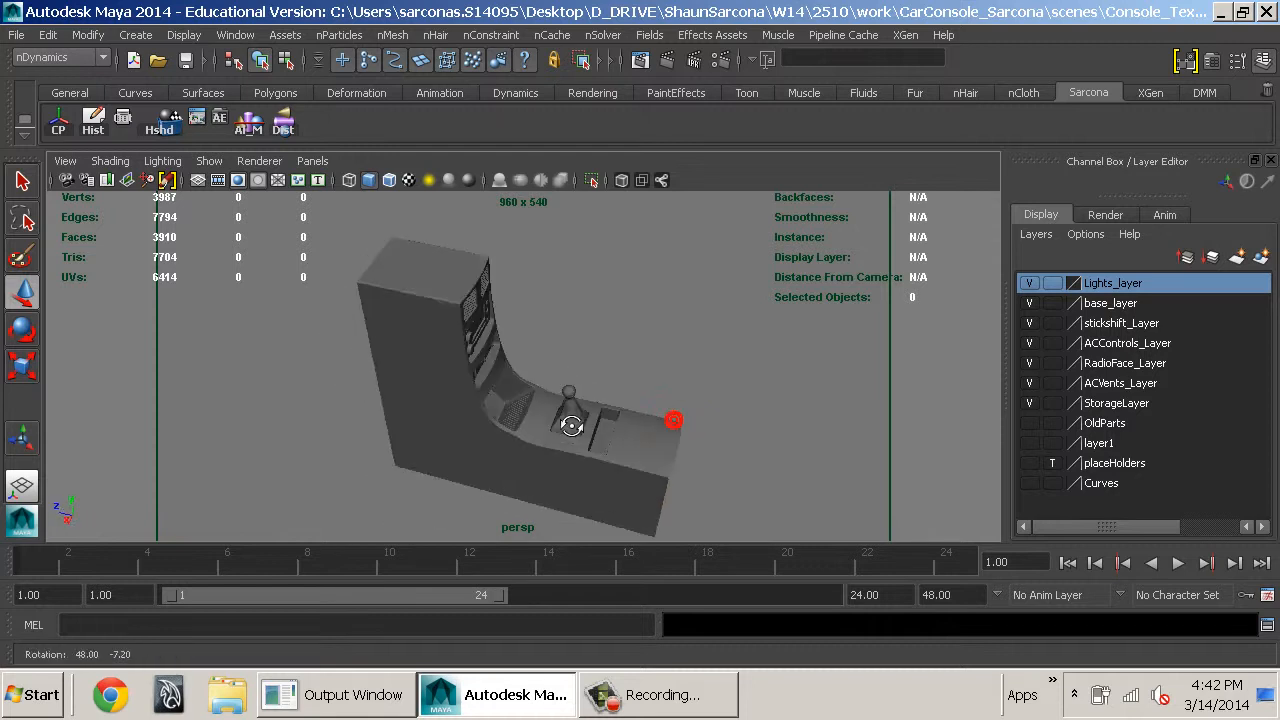
alt+middle_drag(569, 417, 483, 323)
alt+right_drag(483, 323, 671, 383)
alt+drag(671, 383, 690, 365)
alt+middle_drag(589, 434, 631, 311)
alt+right_drag(631, 311, 737, 354)
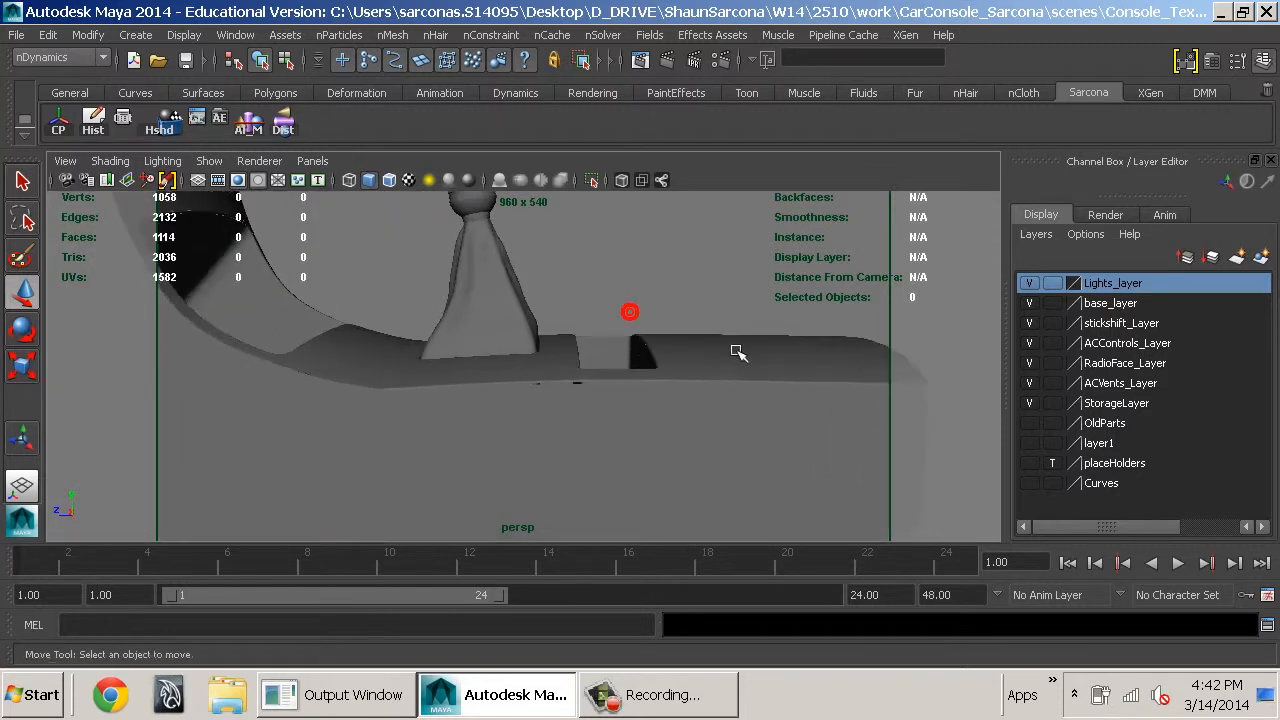
click(1030, 324)
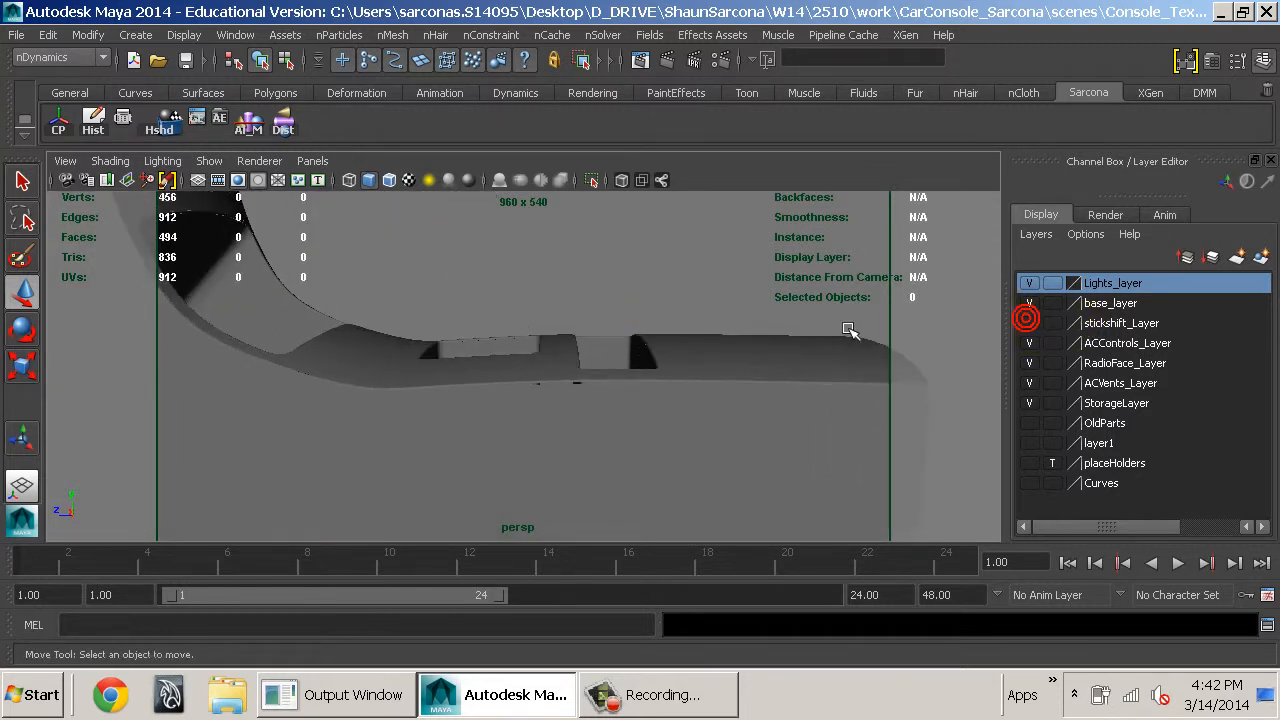
Reframe the console and hide RadioFace_Layer
alt+middle_drag(640, 274, 843, 490)
alt+right_drag(843, 490, 669, 366)
alt+drag(669, 366, 590, 375)
alt+middle_drag(590, 375, 590, 456)
alt+right_drag(590, 456, 596, 468)
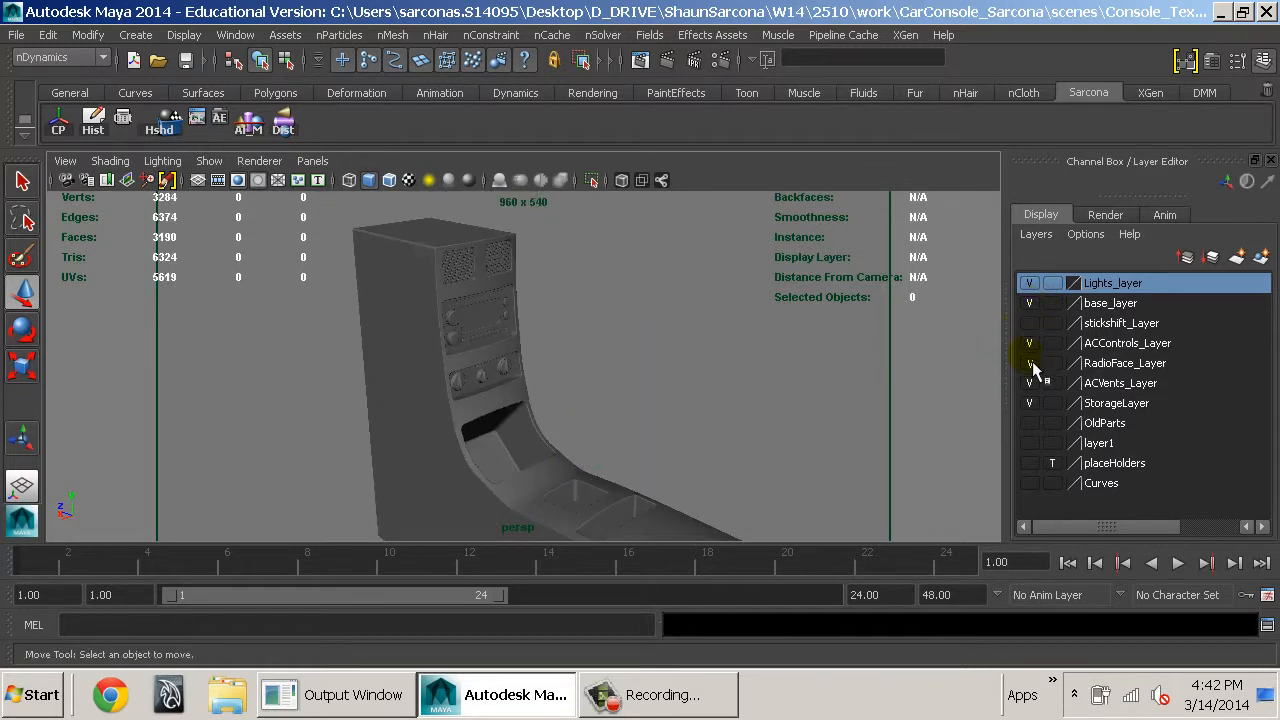
click(1031, 363)
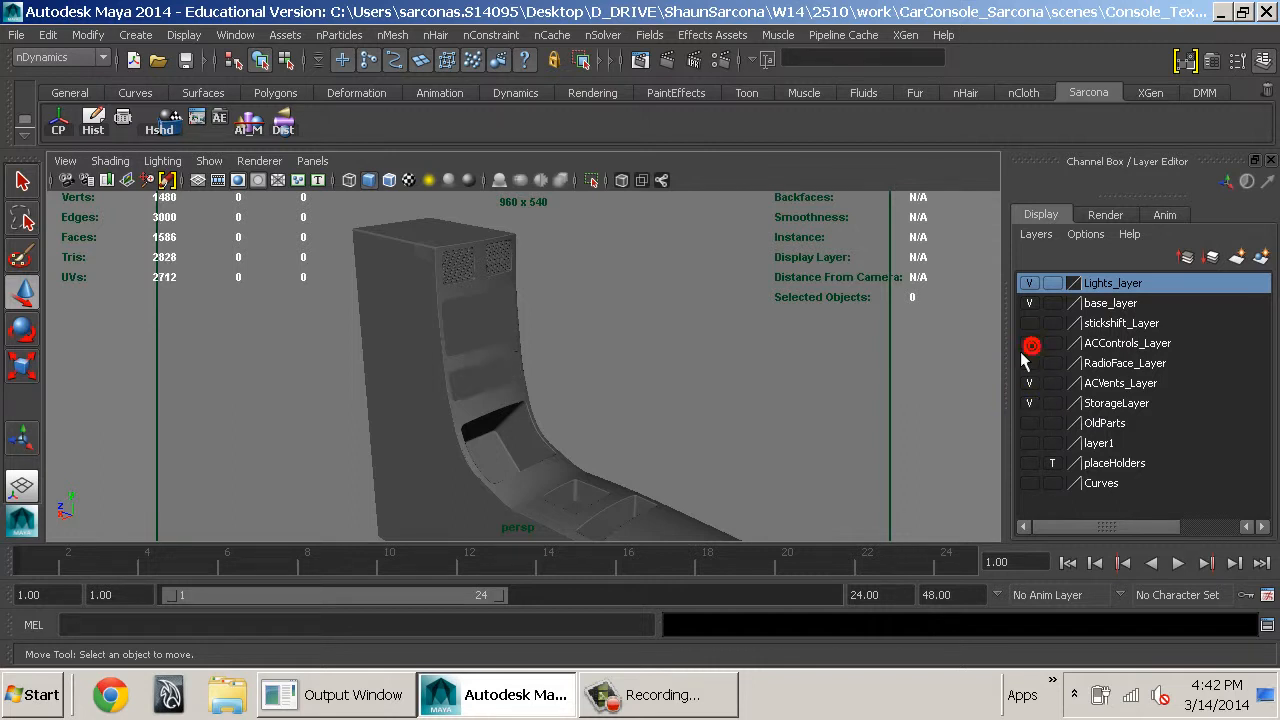
Inspect the AC vents, selecting the grille pieces and vent slats
alt+drag(580, 355, 589, 409)
alt+middle_drag(589, 409, 559, 366)
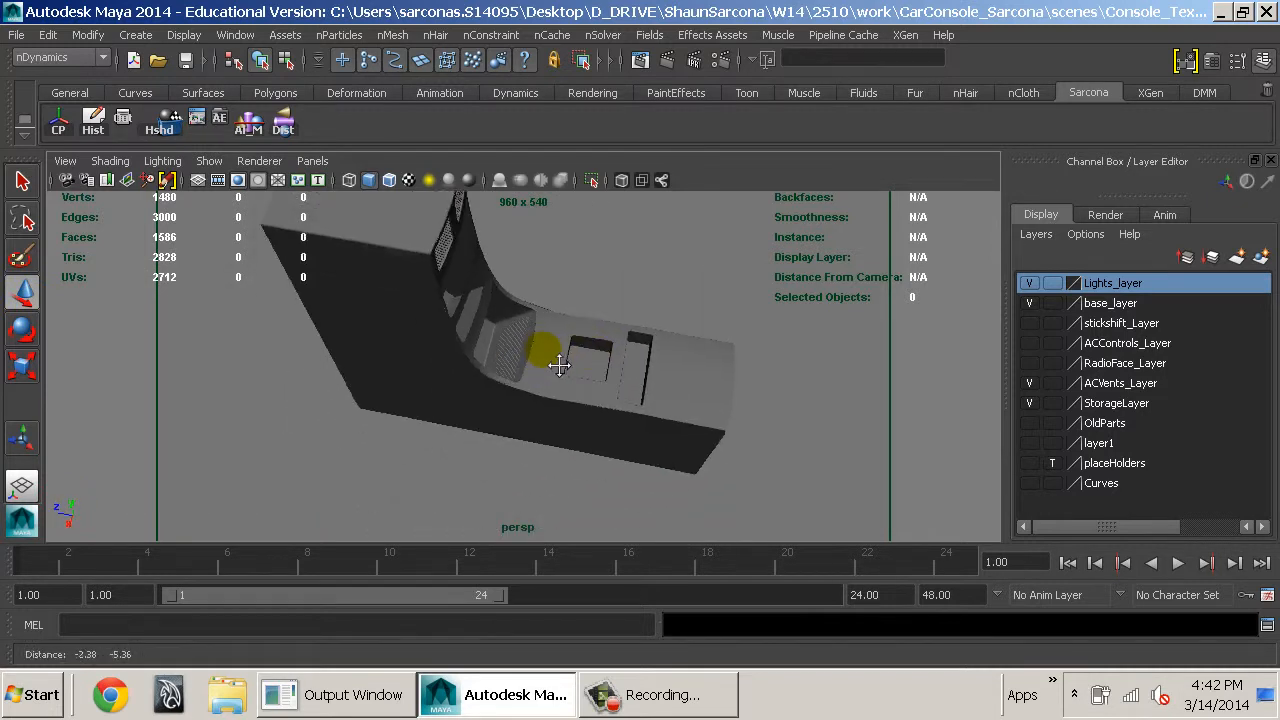
scroll(520, 340, up, 5)
click(472, 288)
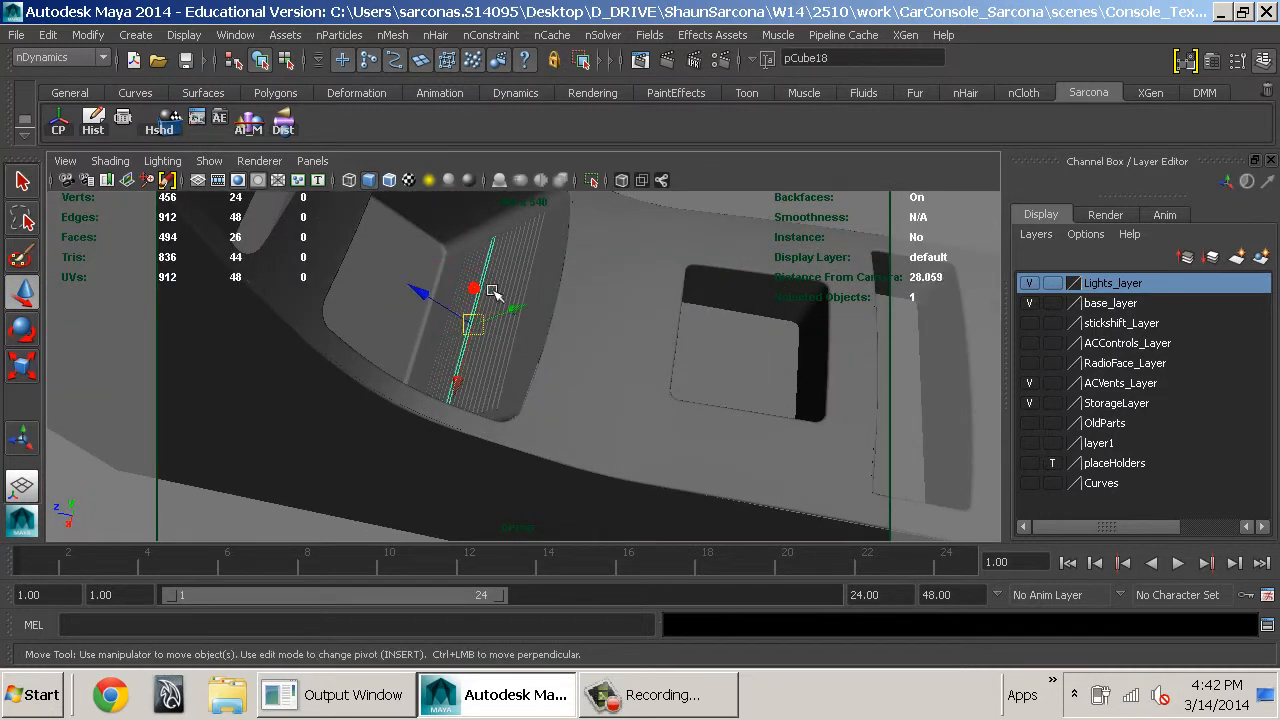
click(480, 275)
alt+drag(523, 246, 846, 477)
alt+middle_drag(846, 477, 634, 642)
scroll(538, 398, down, 3)
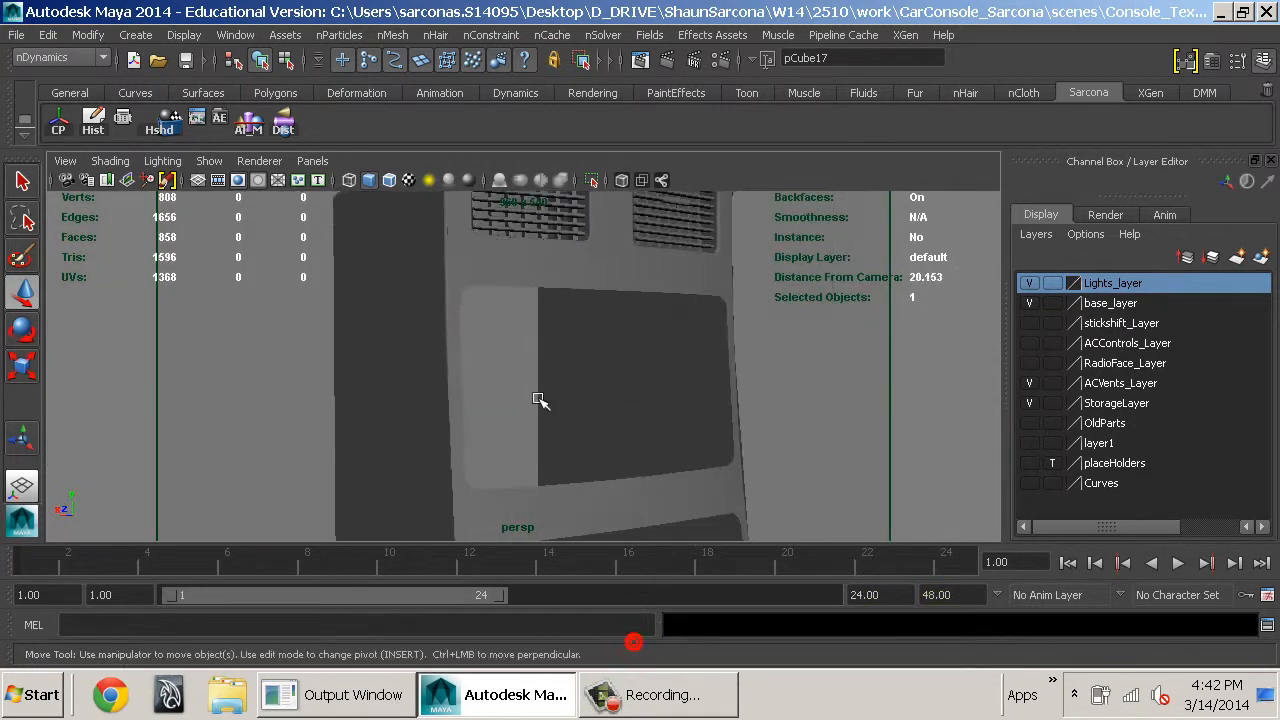
alt+middle_drag(538, 398, 548, 521)
click(571, 303)
click(530, 271)
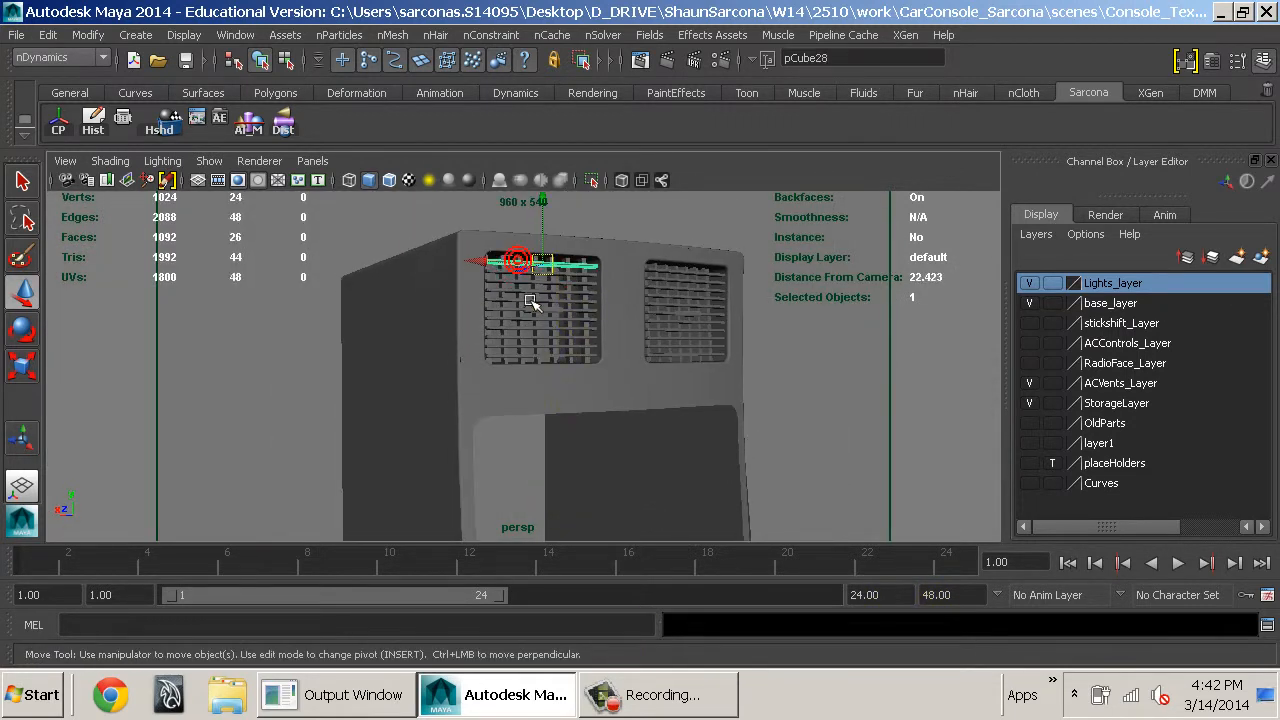
View the console in wireframe and hide ACVents_Layer
alt+drag(530, 302, 463, 371)
key(4)
alt+drag(600, 440, 500, 277)
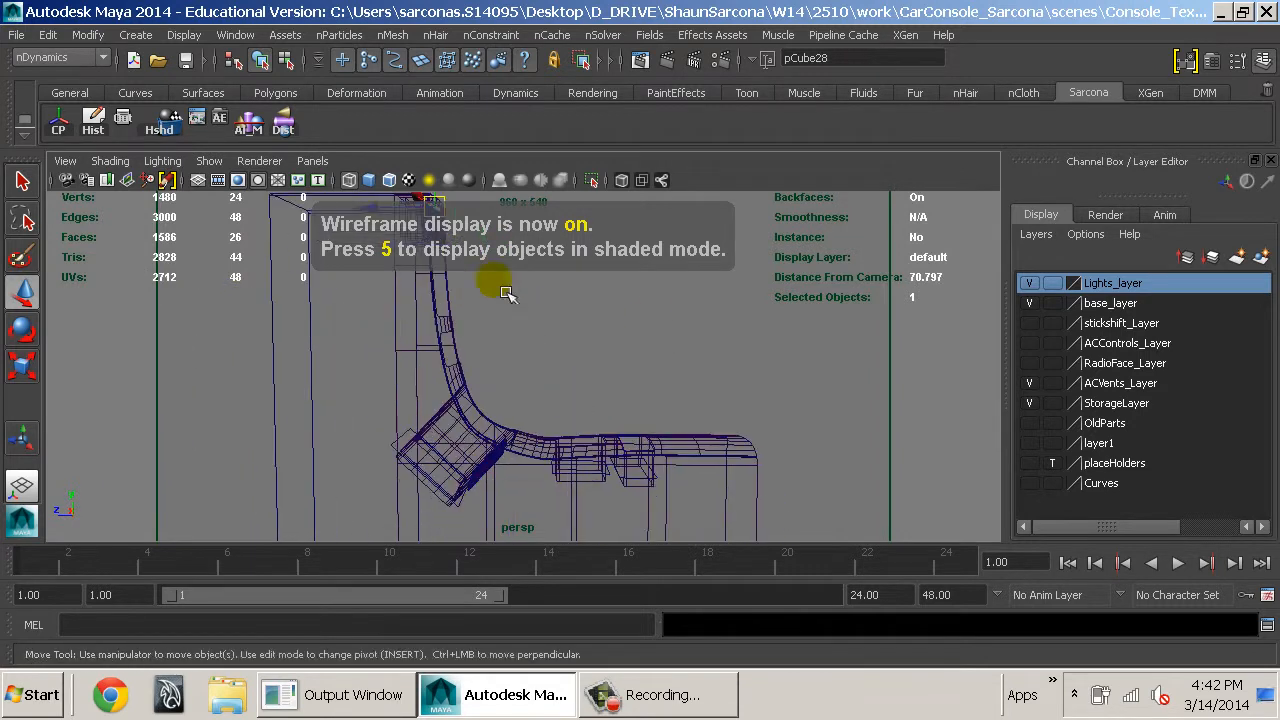
click(1028, 387)
Toggle StorageLayer visibility and return the console to shaded display
click(1029, 403)
alt+middle_drag(674, 370, 718, 482)
alt+right_drag(720, 474, 1094, 534)
alt+drag(762, 434, 722, 438)
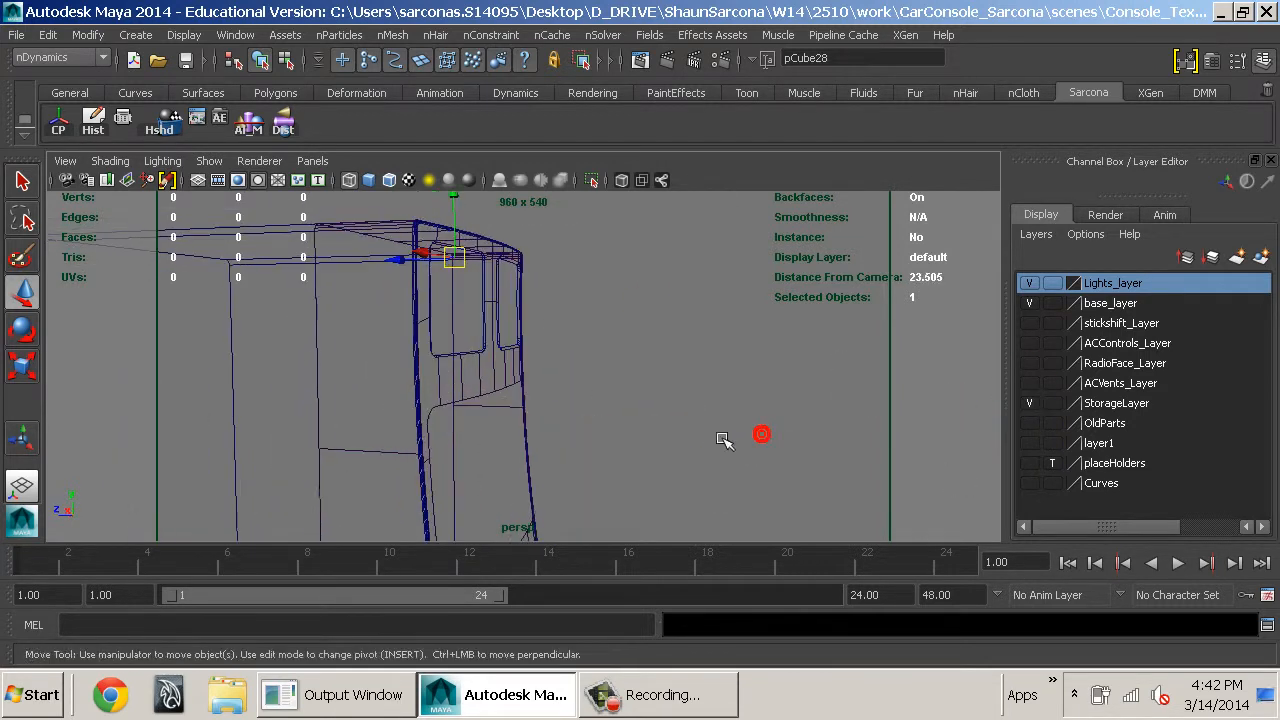
key(5)
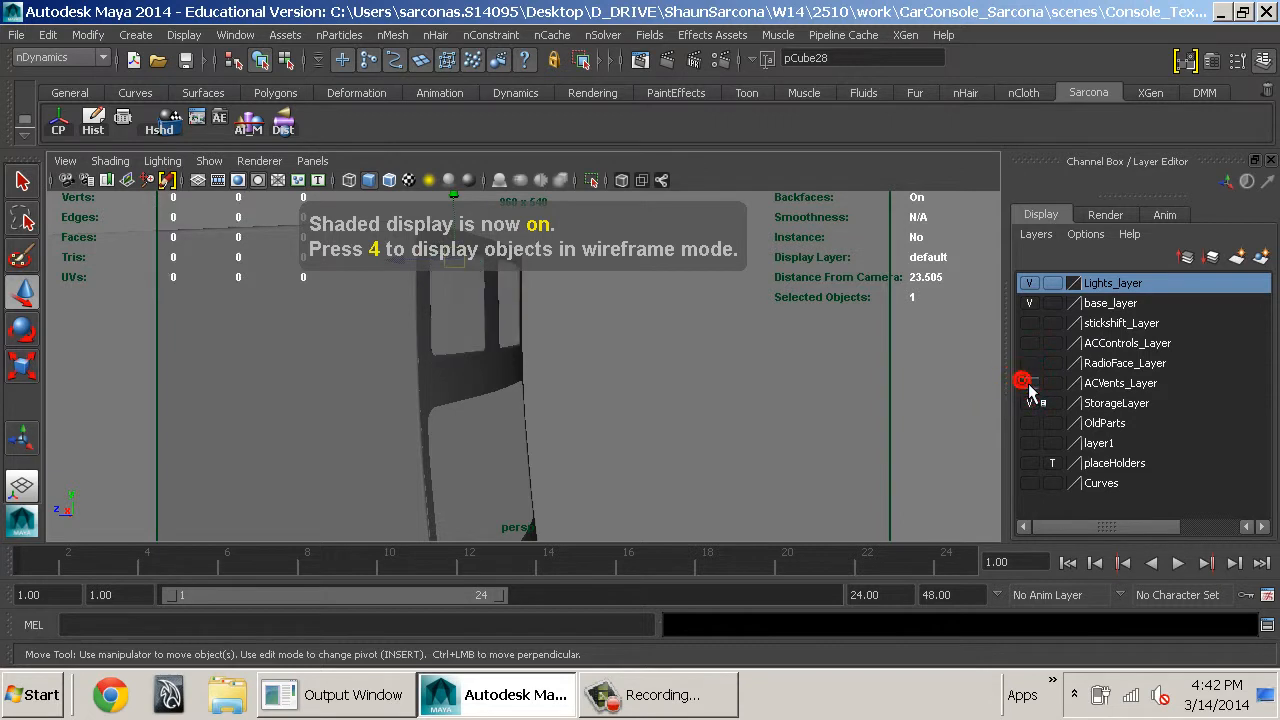
alt+right_drag(851, 412, 775, 405)
click(1030, 410)
Marquee-select the 13 console base pieces and dolly in on them
alt+drag(758, 383, 731, 391)
alt+right_drag(728, 384, 502, 338)
alt+drag(502, 338, 443, 277)
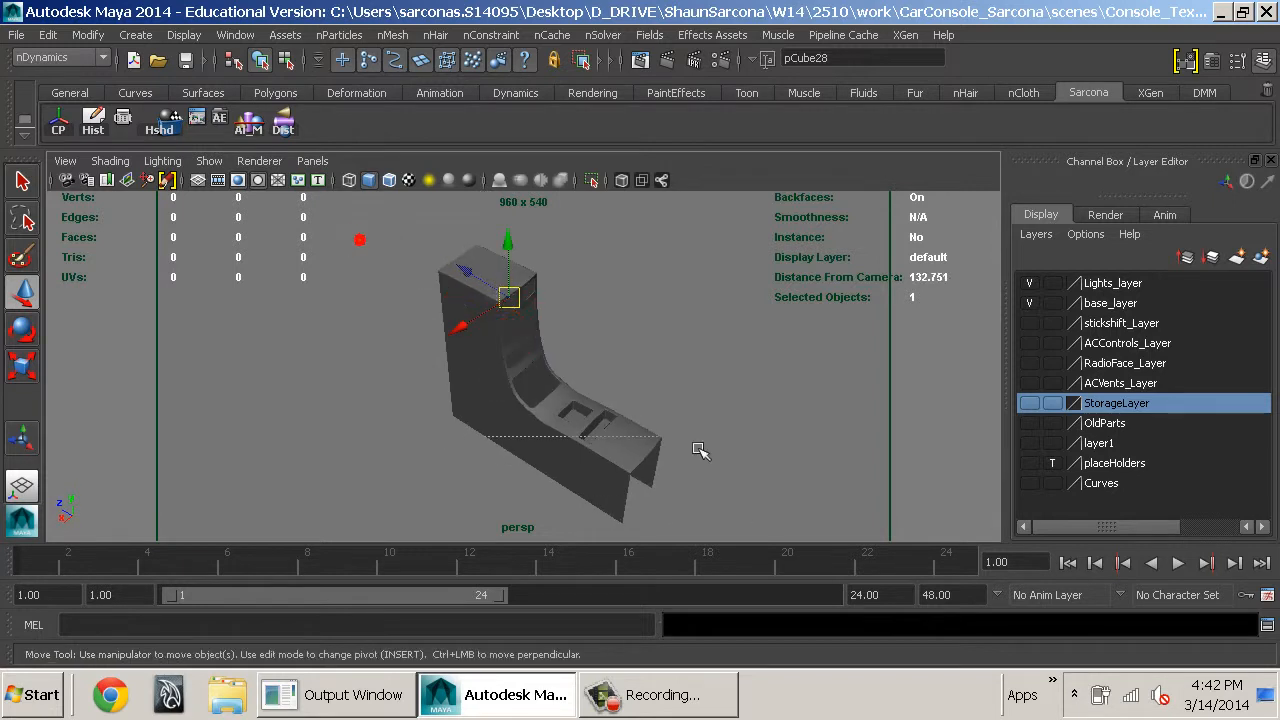
drag(761, 587, 757, 566)
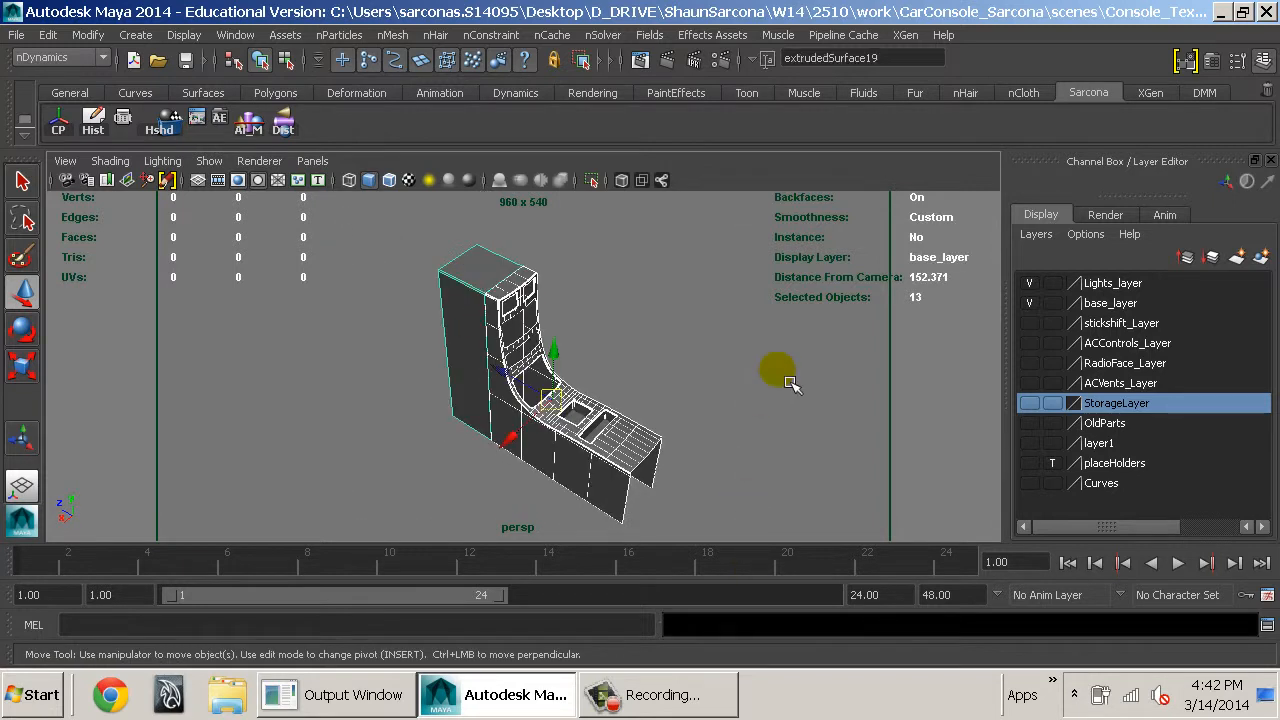
mouse_move(778, 393)
alt+mouse_down()
mouse_move(203, 351)
mouse_move(696, 310)
mouse_move(777, 380)
alt+mouse_up()
scroll(820, 380, up, 5)
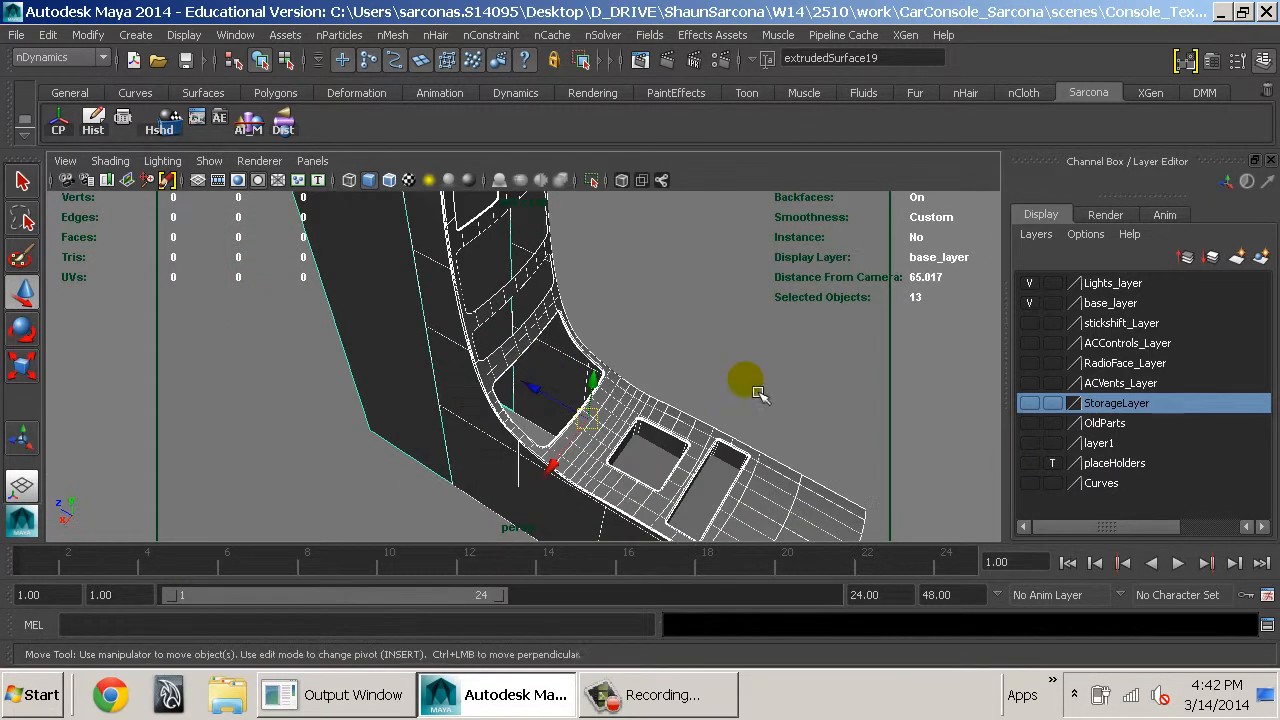
key(space)
Assign a new mental ray mia_material_x_passes material to the 13 console pieces
click(480, 435)
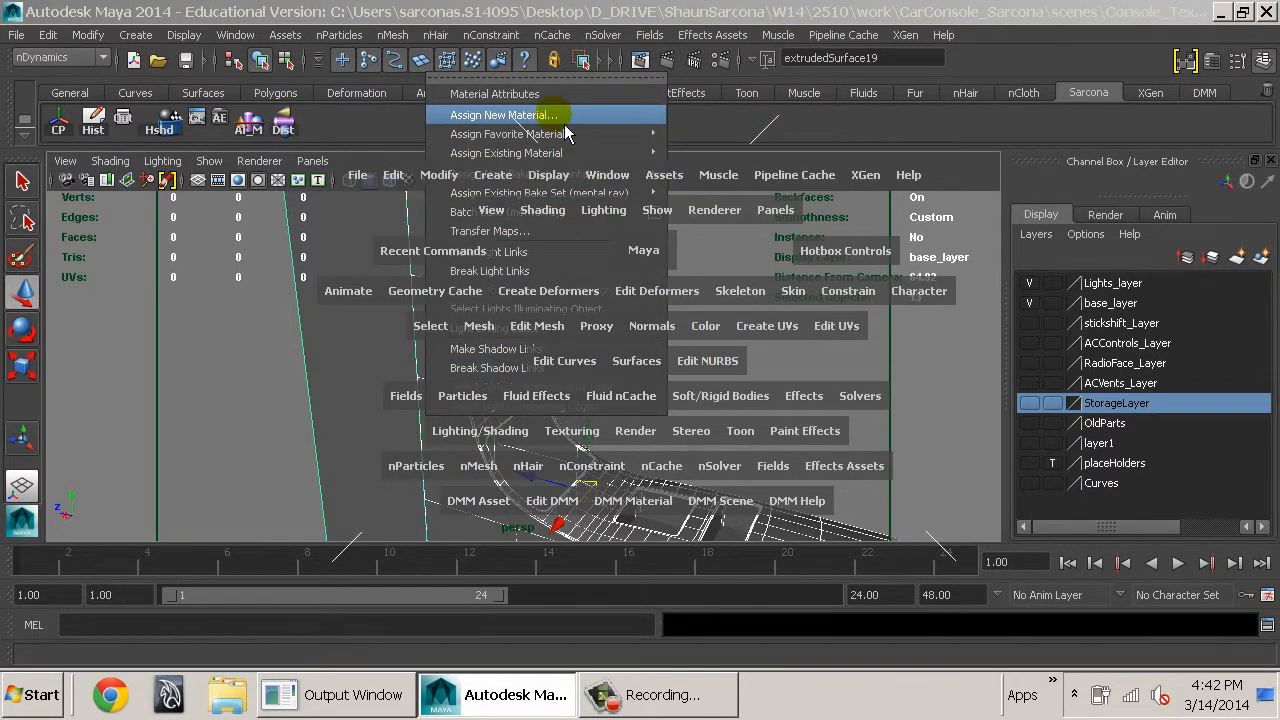
click(599, 116)
drag(396, 28, 534, 44)
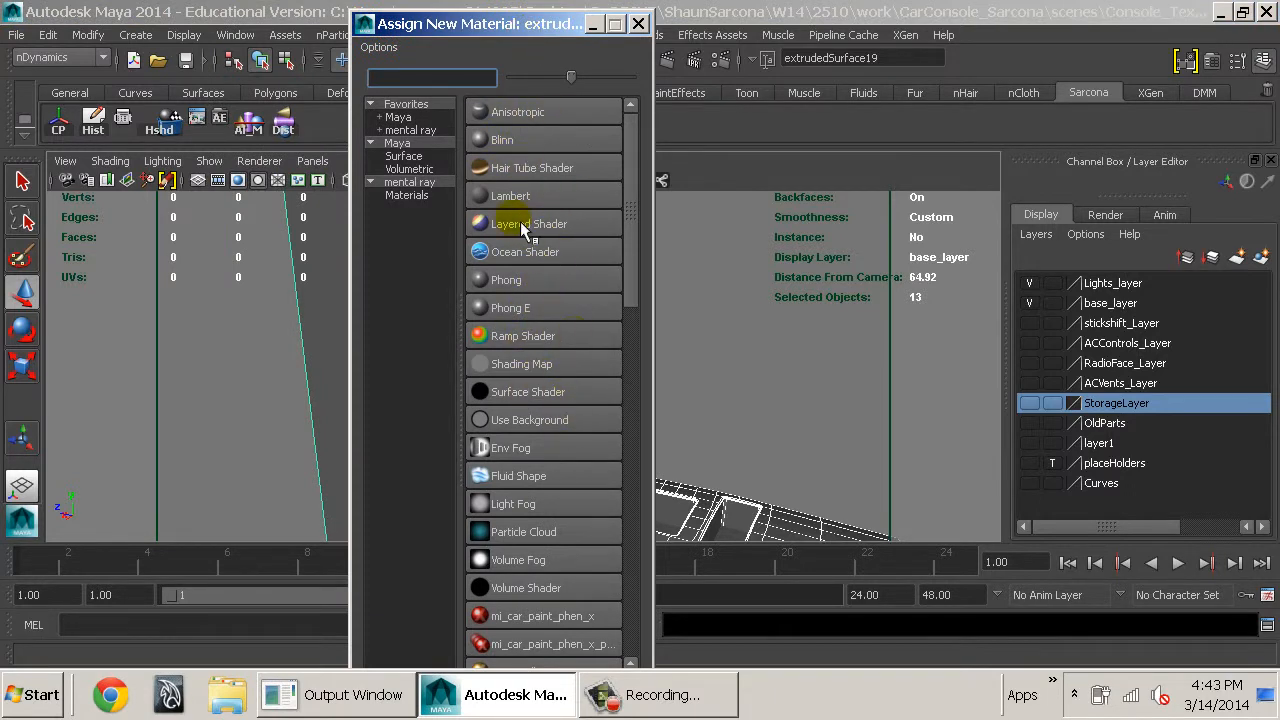
click(410, 183)
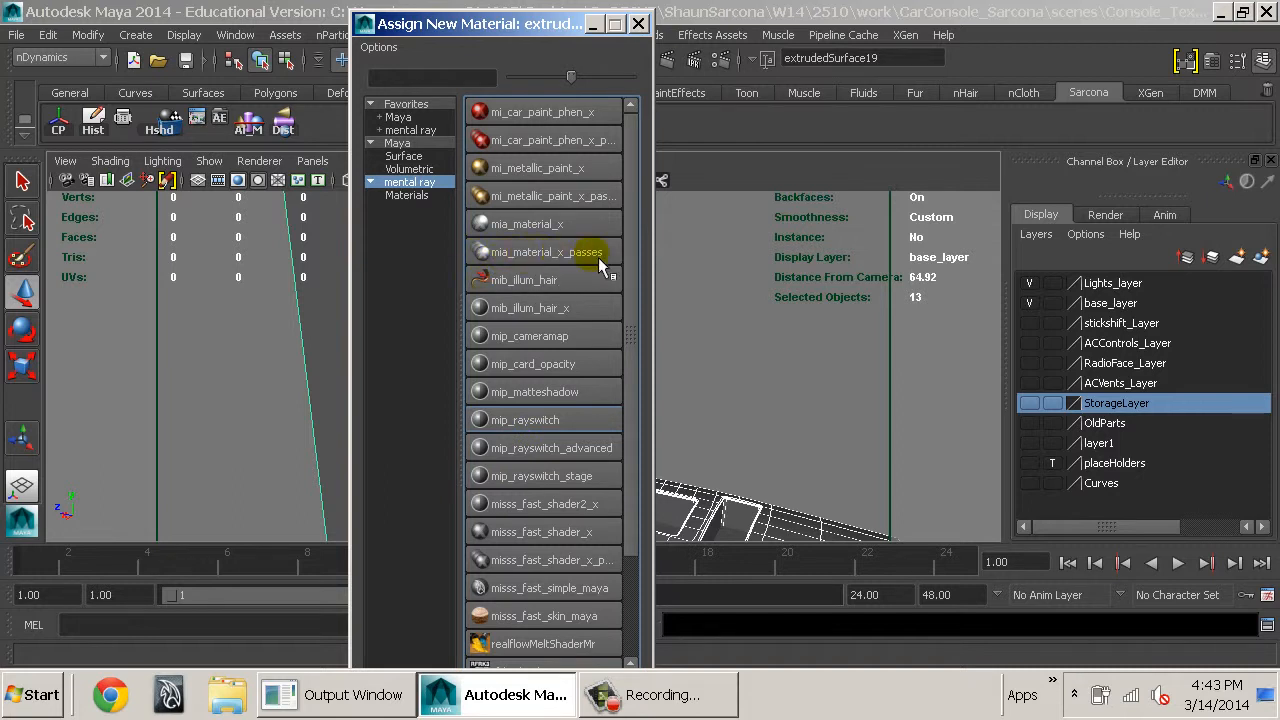
right_click(514, 258)
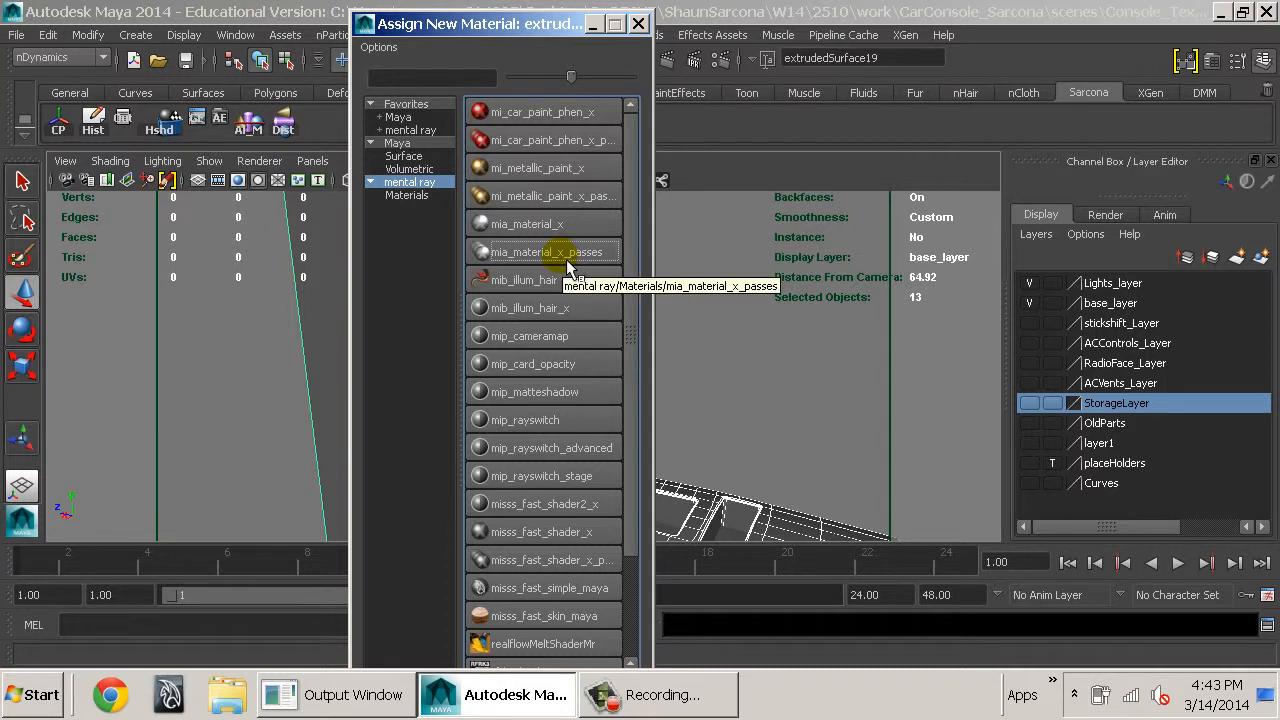
click(568, 268)
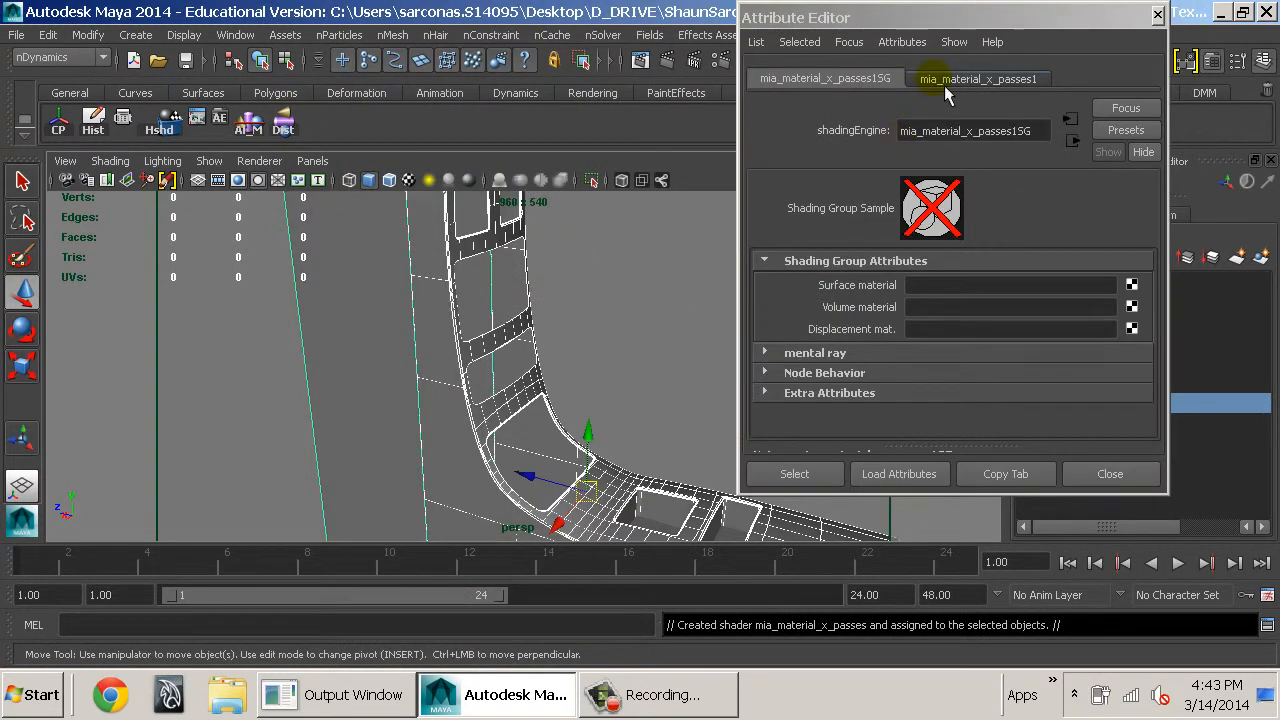
Rename the console material to baseConsoleColor_MIA
click(1013, 78)
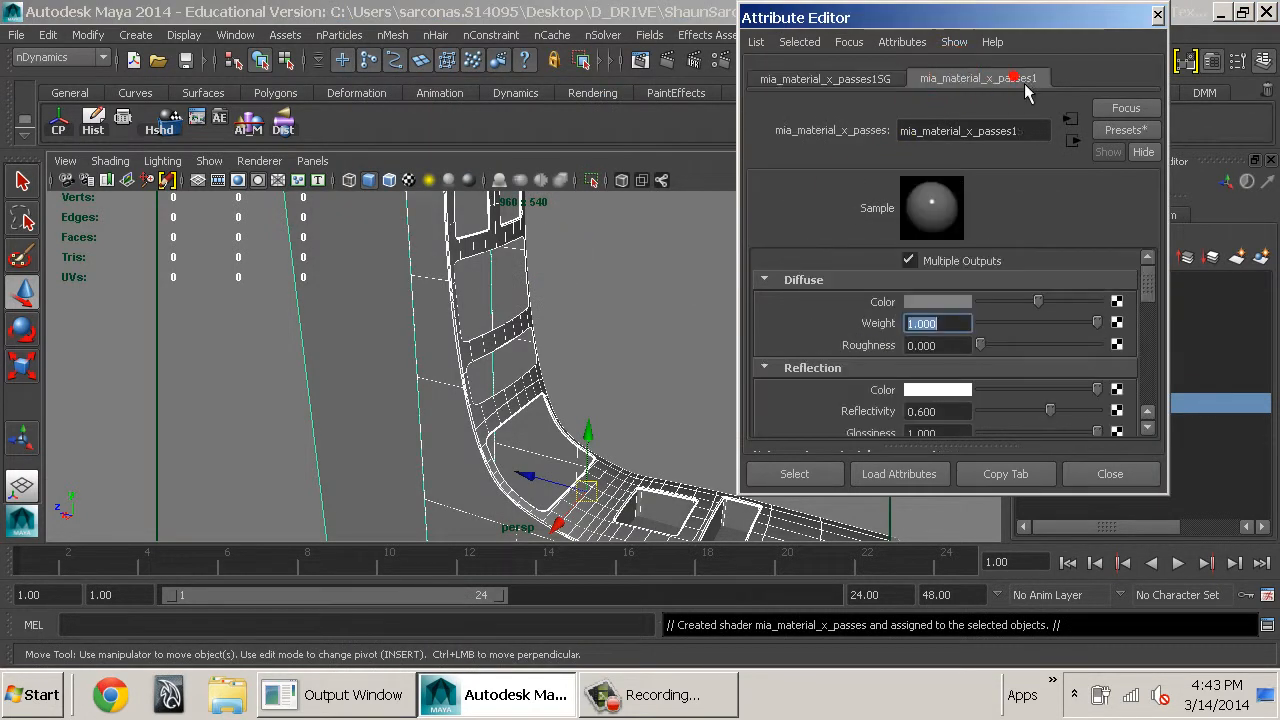
drag(1035, 134, 685, 152)
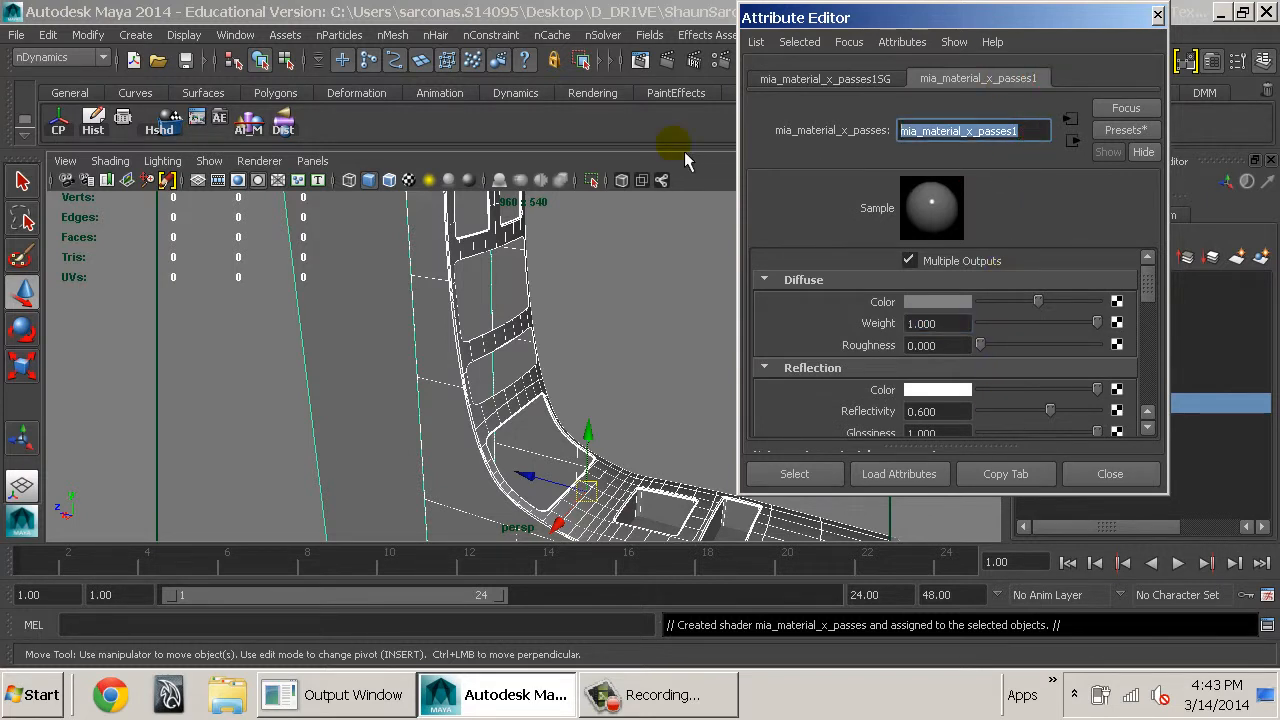
click(685, 160)
key(f)
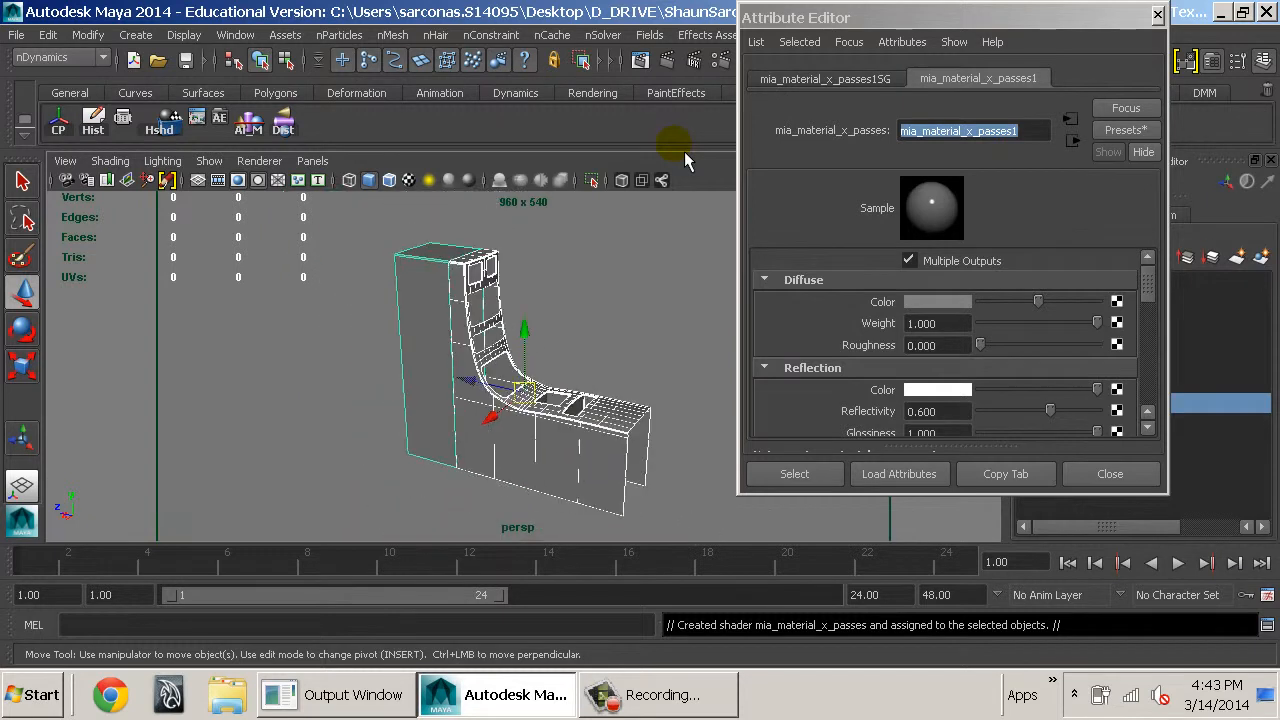
key(e)
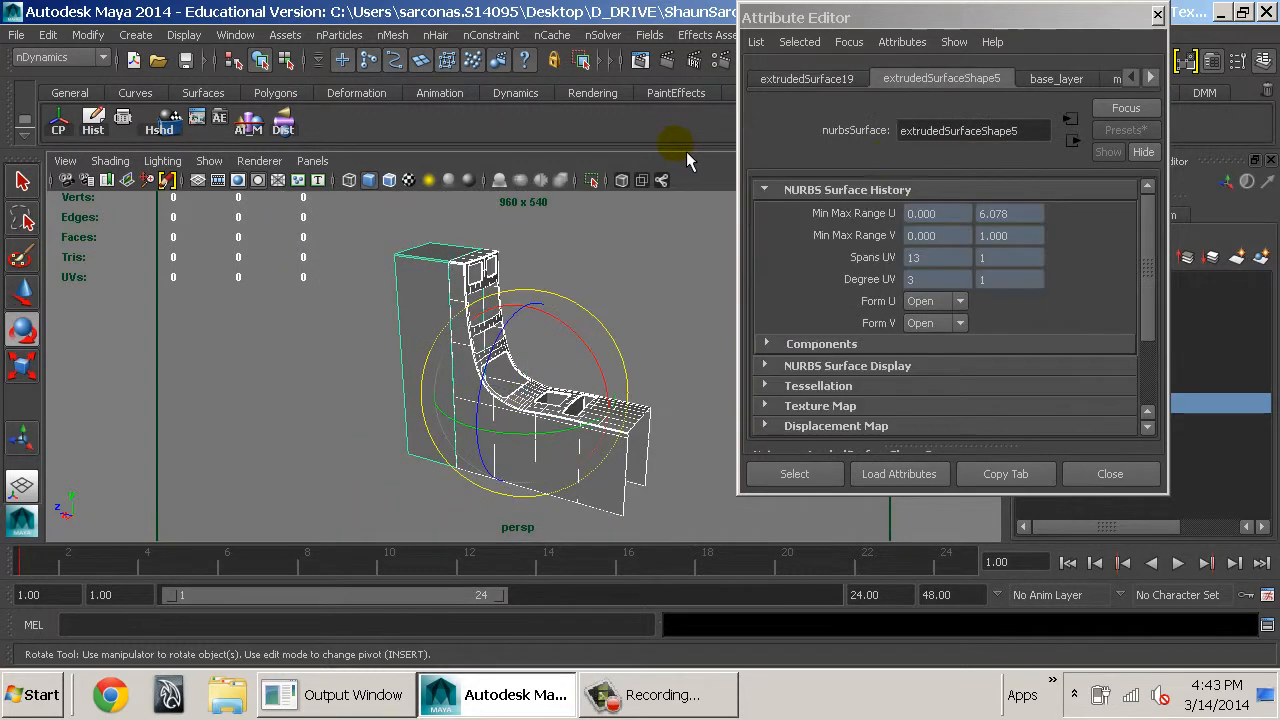
click(1150, 77)
click(1042, 78)
double_click(1028, 133)
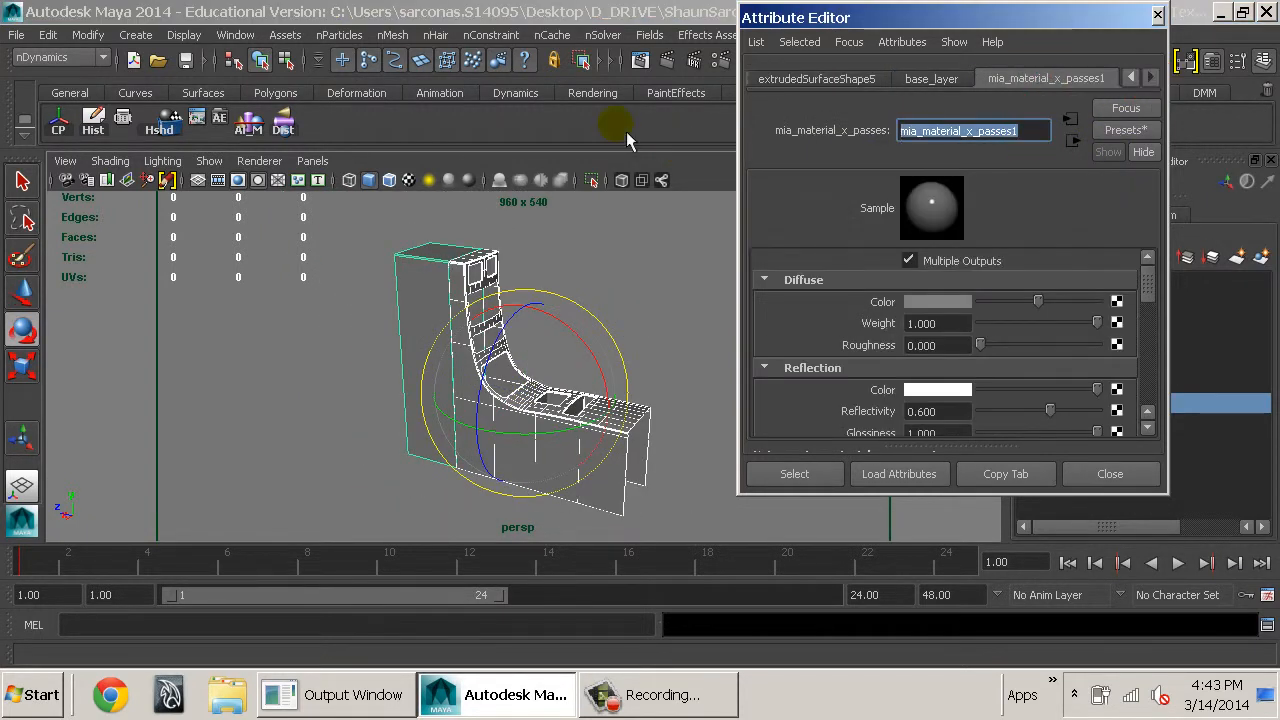
text(base)
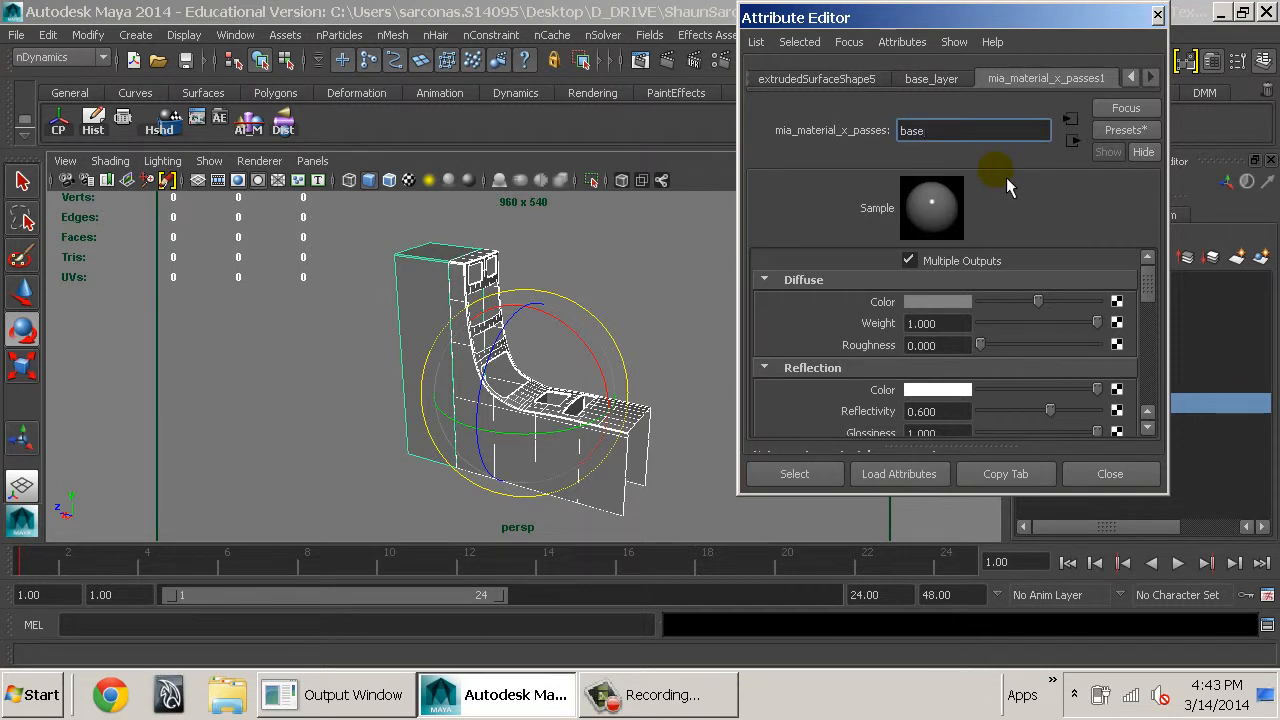
text(ConsoleColor_MIA)
key(Return)
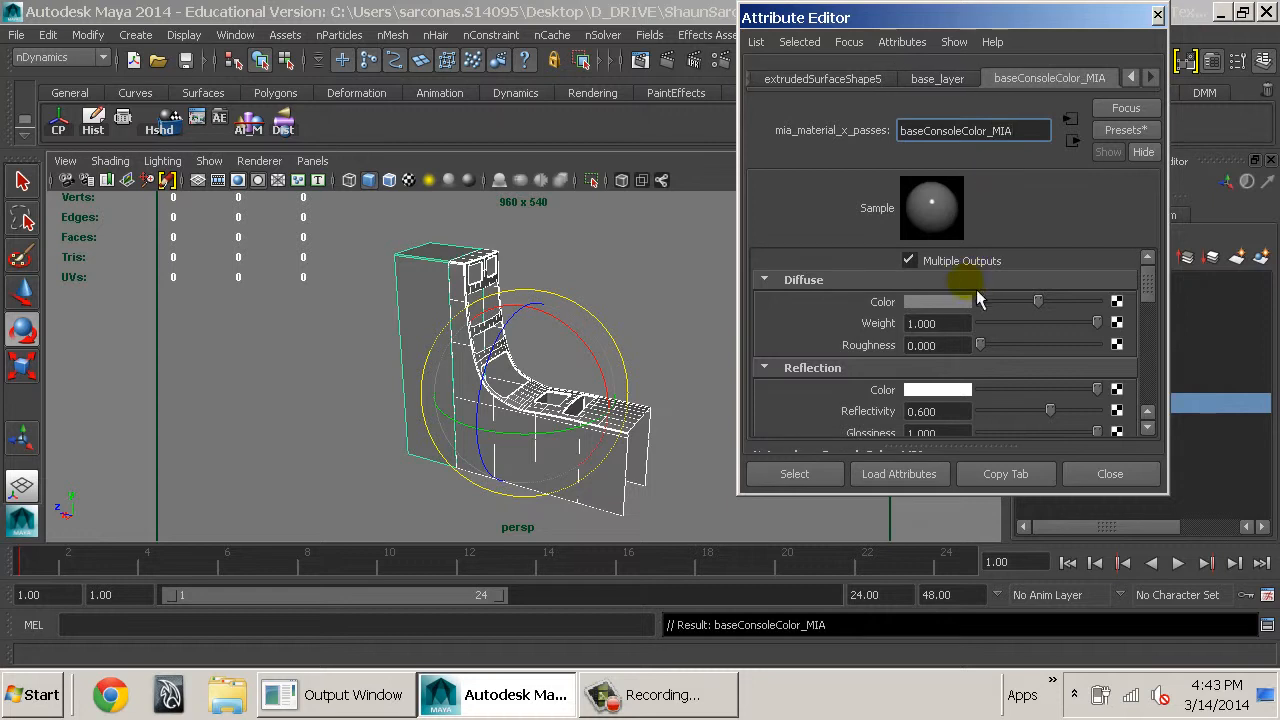
Set the material's diffuse colour to a saturated olive green
alt+drag(543, 390, 526, 385)
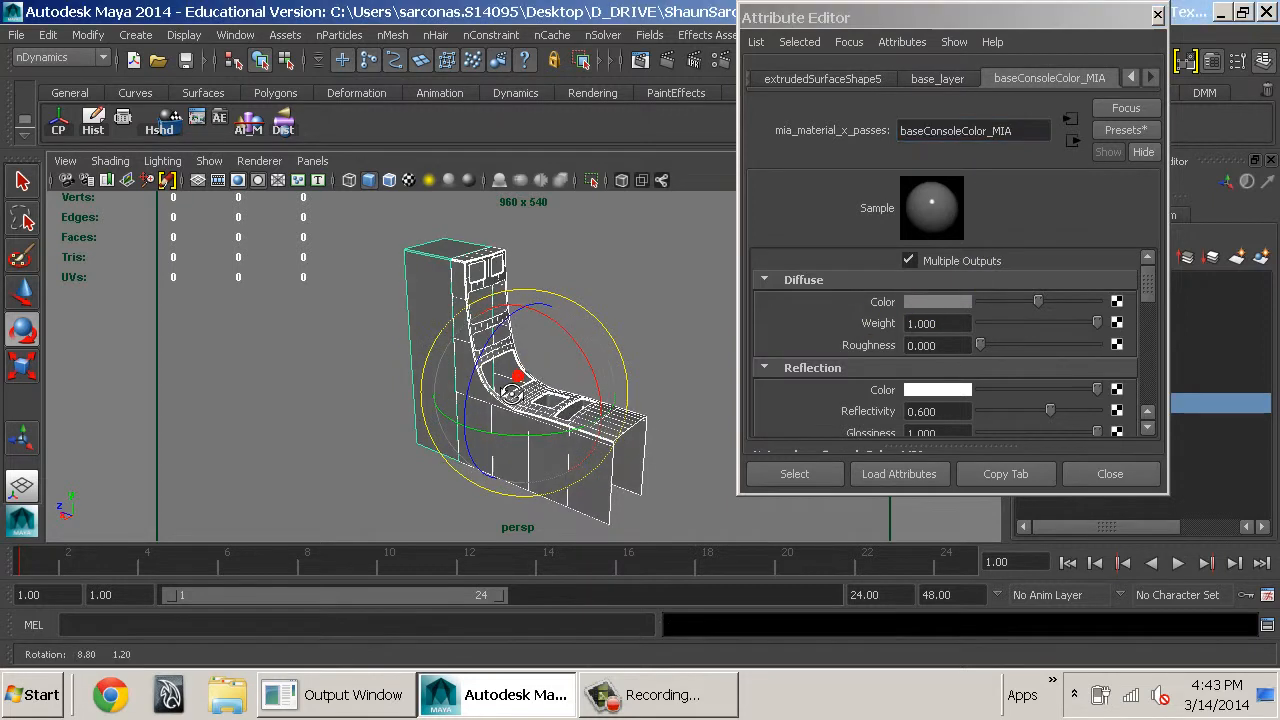
alt+right_drag(526, 385, 634, 358)
alt+middle_drag(634, 358, 656, 415)
mouse_move(656, 415)
alt+mouse_down()
mouse_move(630, 423)
mouse_move(635, 410)
alt+mouse_up()
click(940, 301)
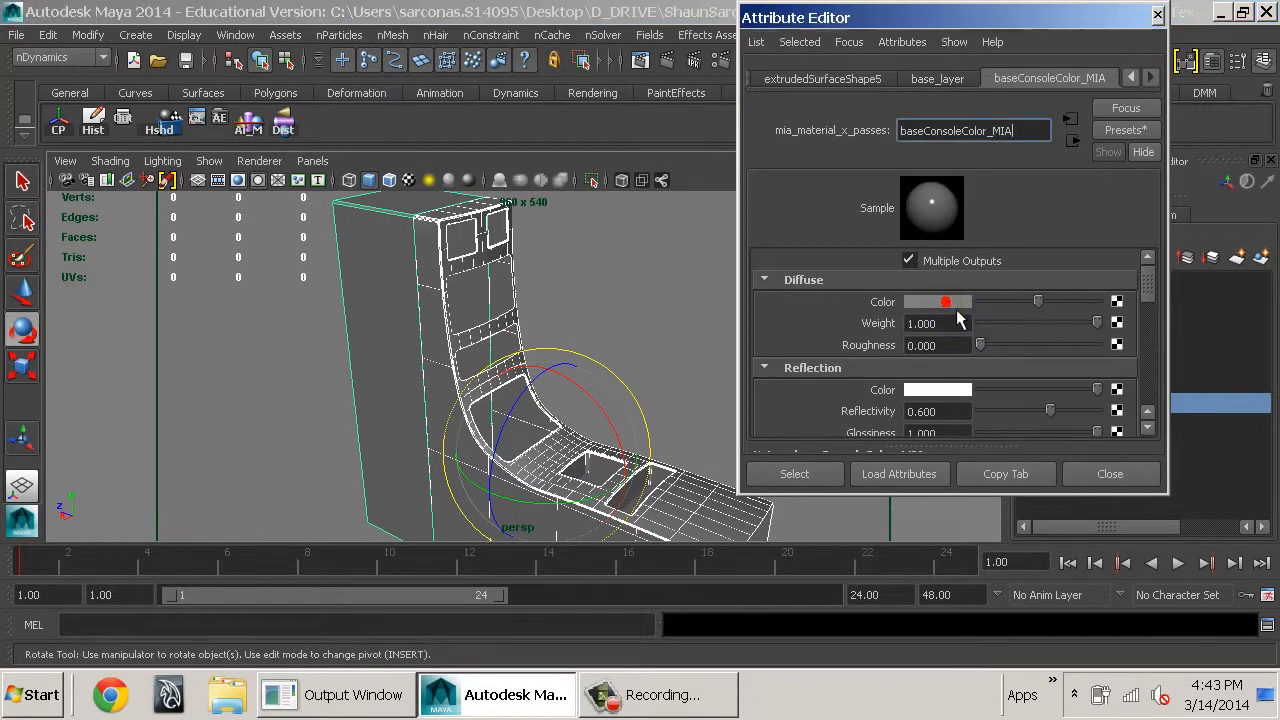
click(849, 342)
click(916, 366)
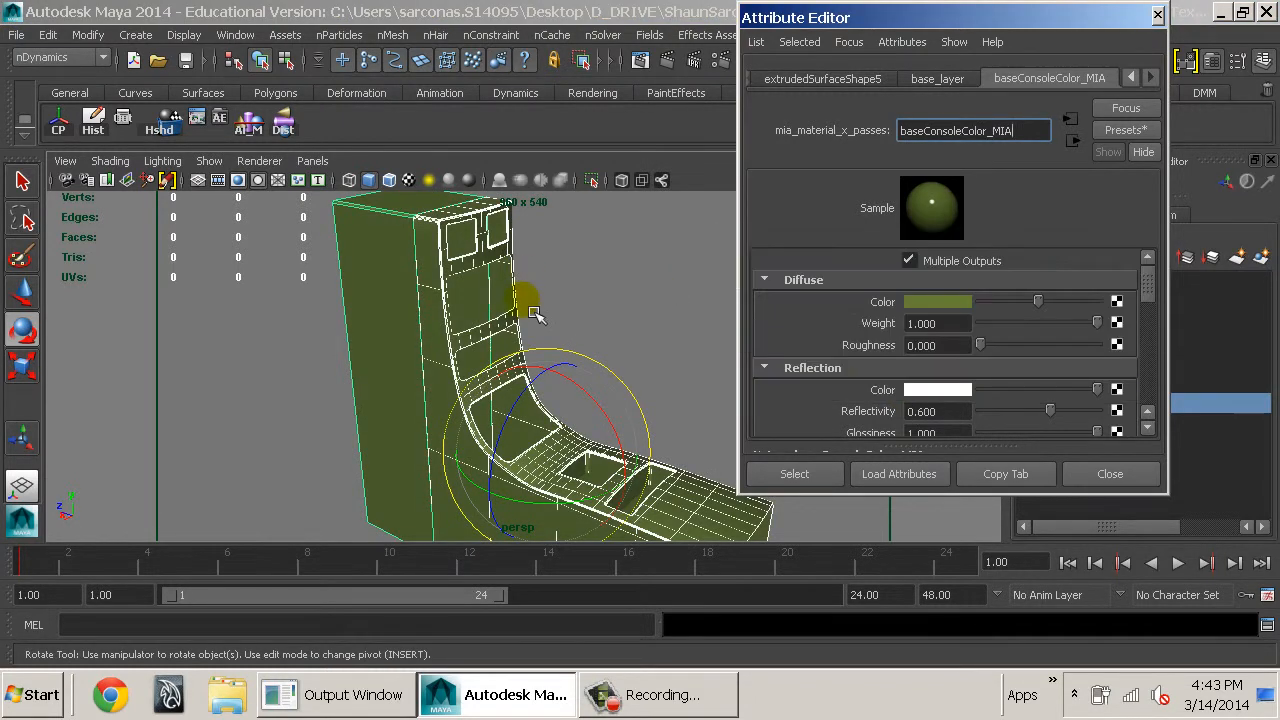
Turn the material's reflectivity down to 0
alt+drag(527, 305, 560, 345)
alt+right_drag(560, 345, 609, 406)
alt+drag(628, 379, 608, 362)
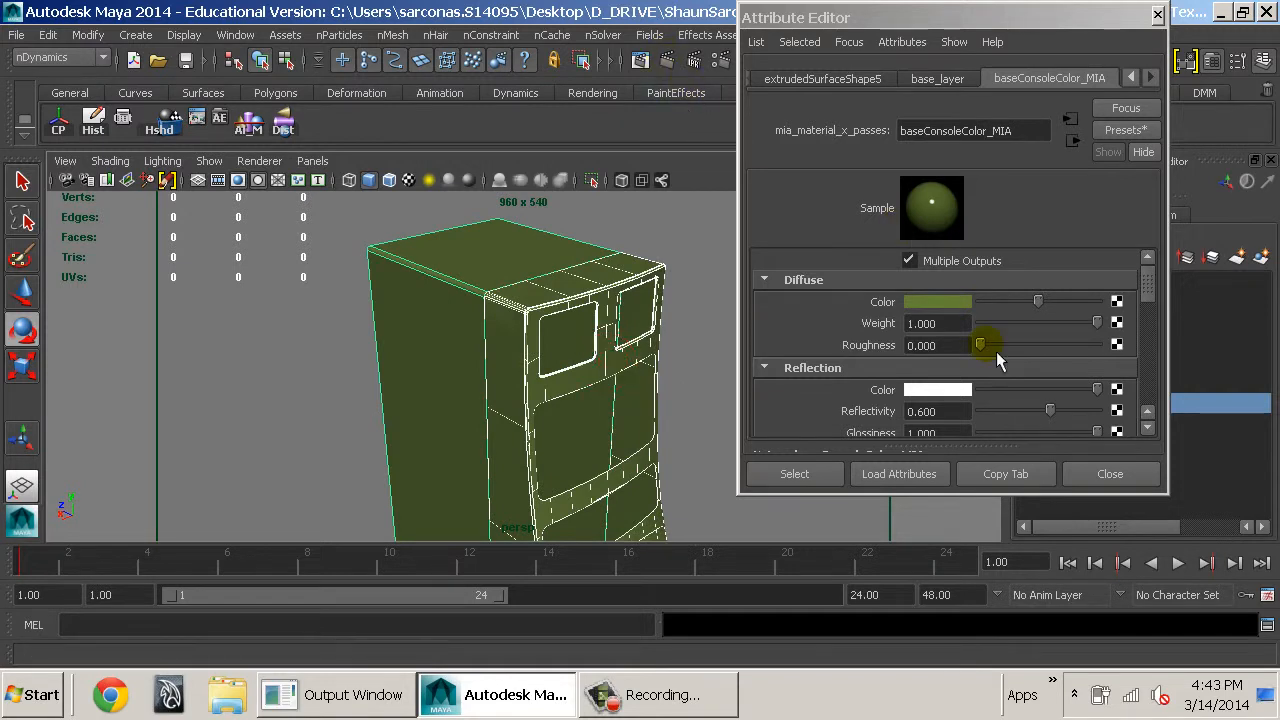
drag(1052, 417, 822, 417)
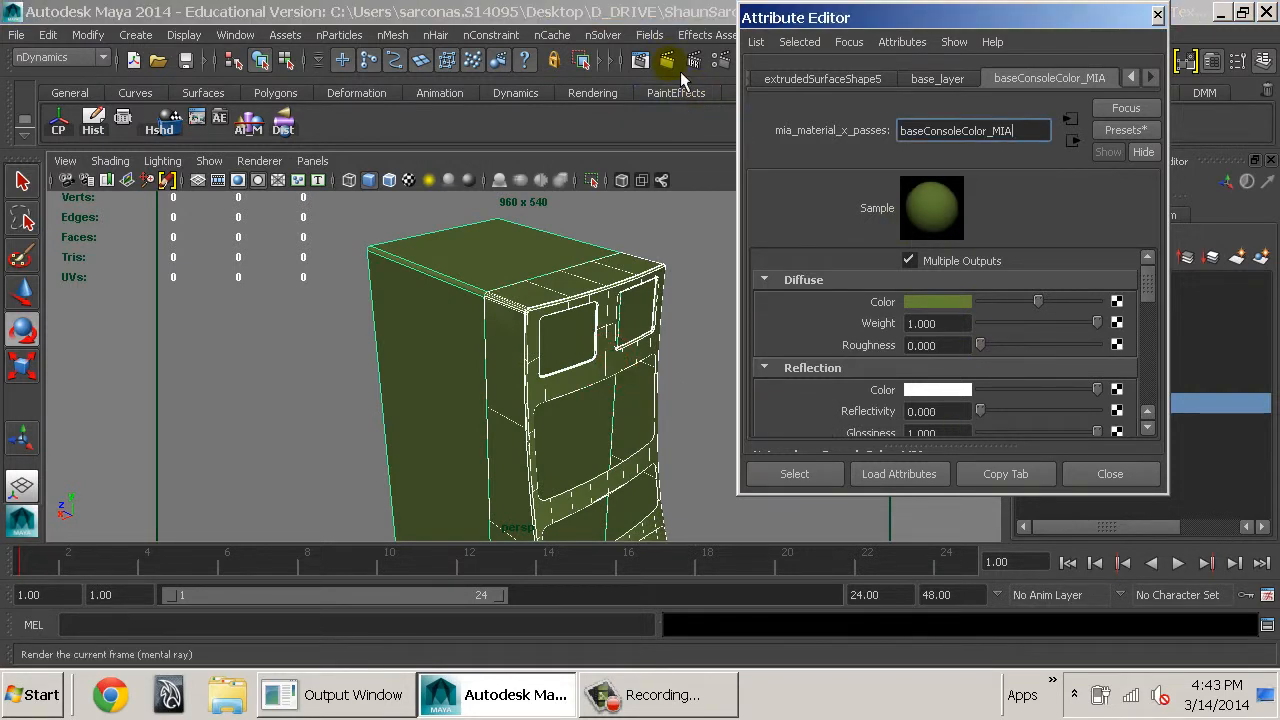
Test-render the current frame and shrink the Render View window
click(640, 60)
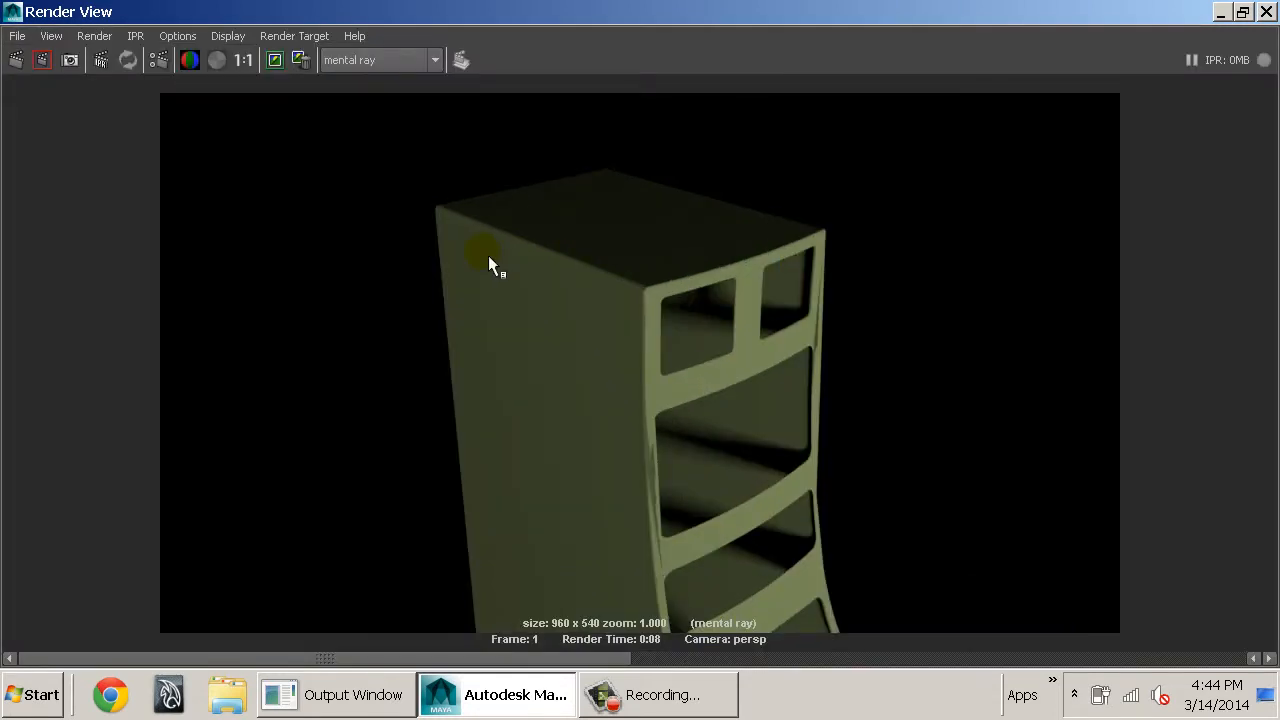
drag(640, 12, 568, 105)
click(1118, 36)
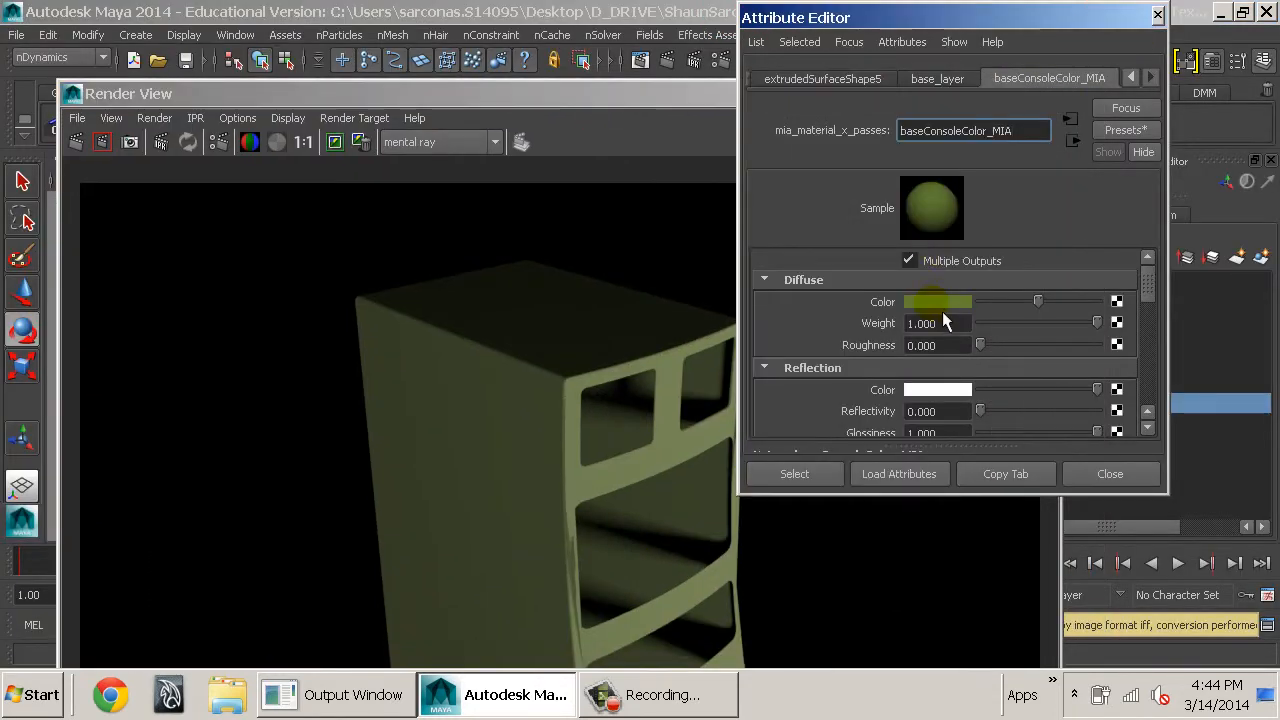
Set the diffuse colour to the more saturated recent green and open Render Settings
click(940, 305)
click(940, 303)
click(813, 255)
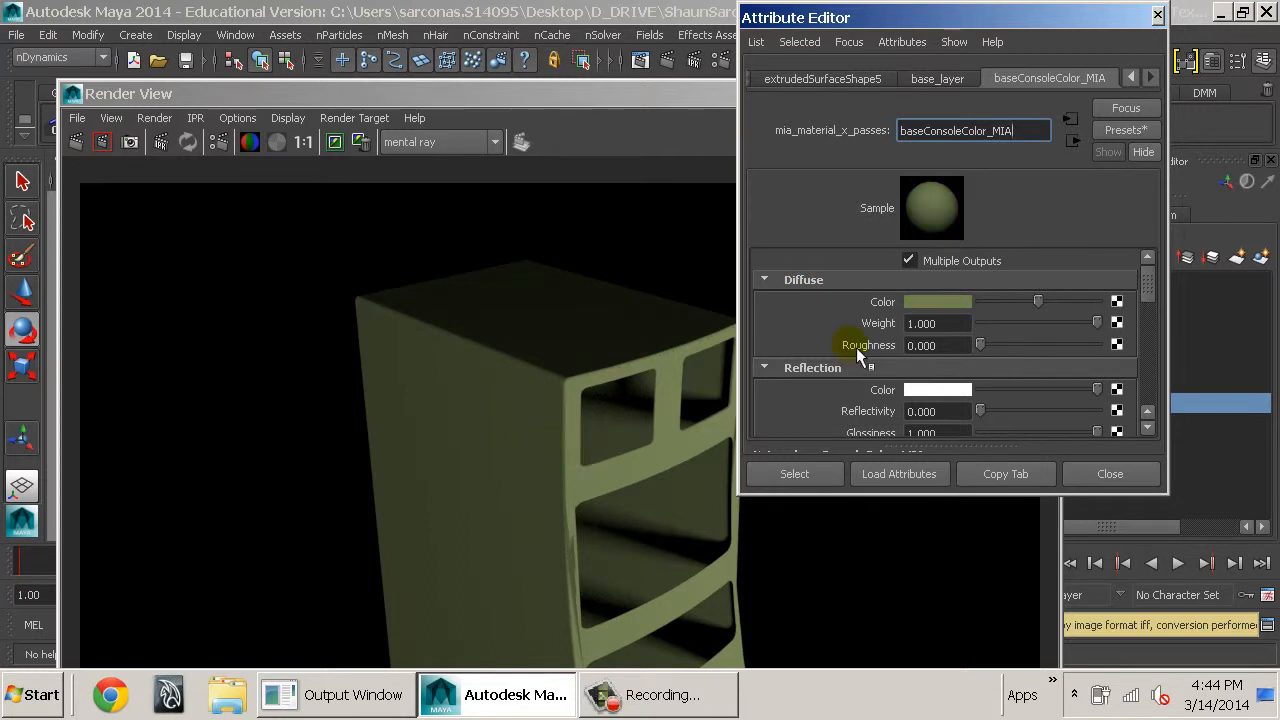
click(915, 302)
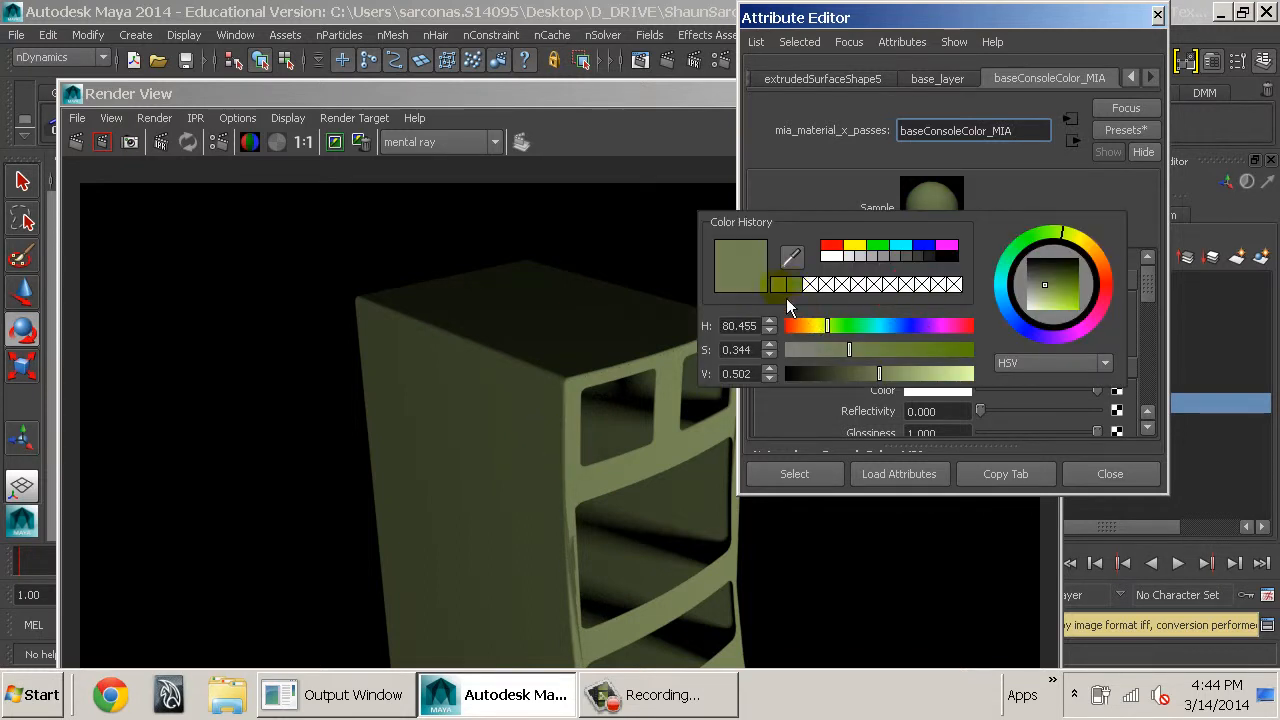
click(791, 291)
click(778, 286)
click(791, 289)
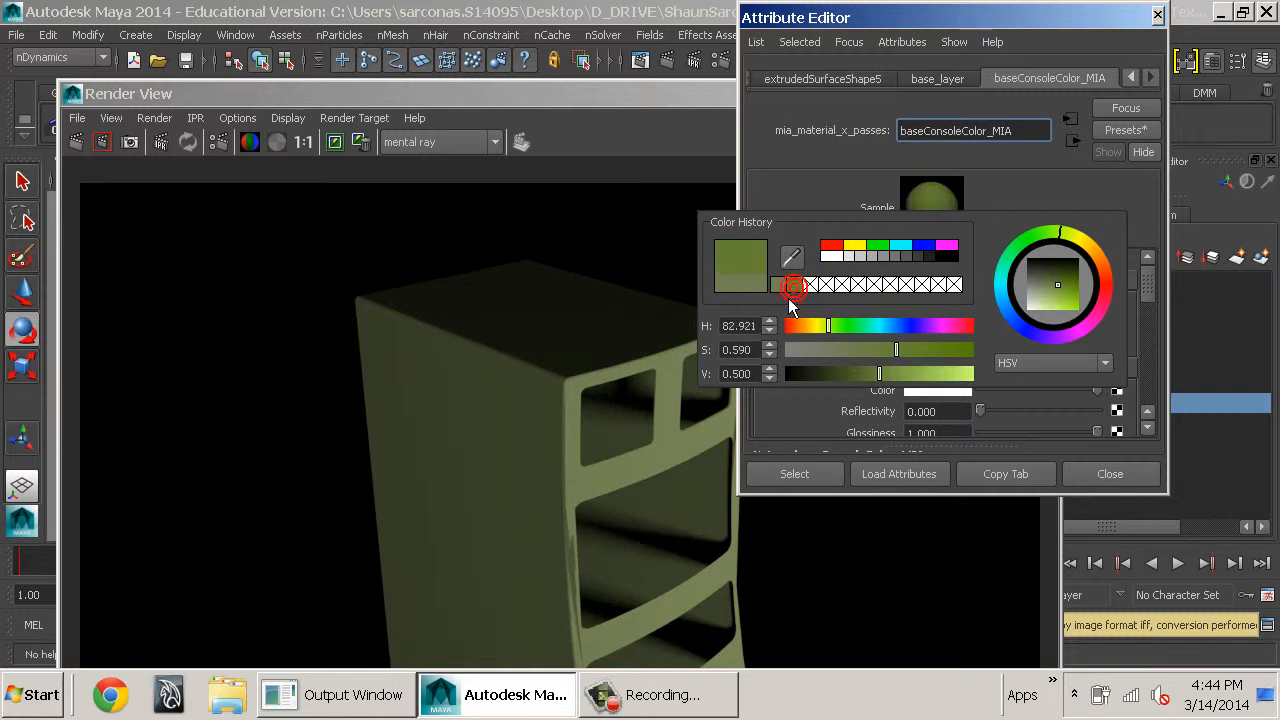
click(778, 286)
click(791, 286)
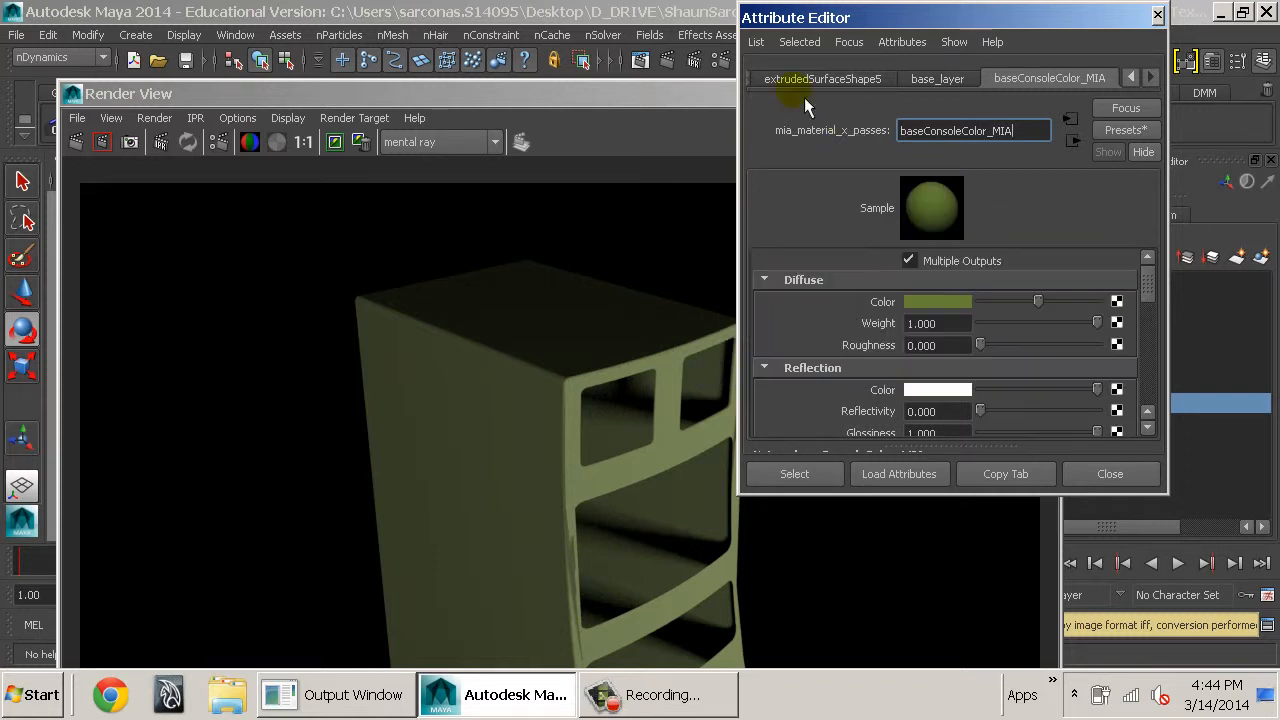
click(718, 60)
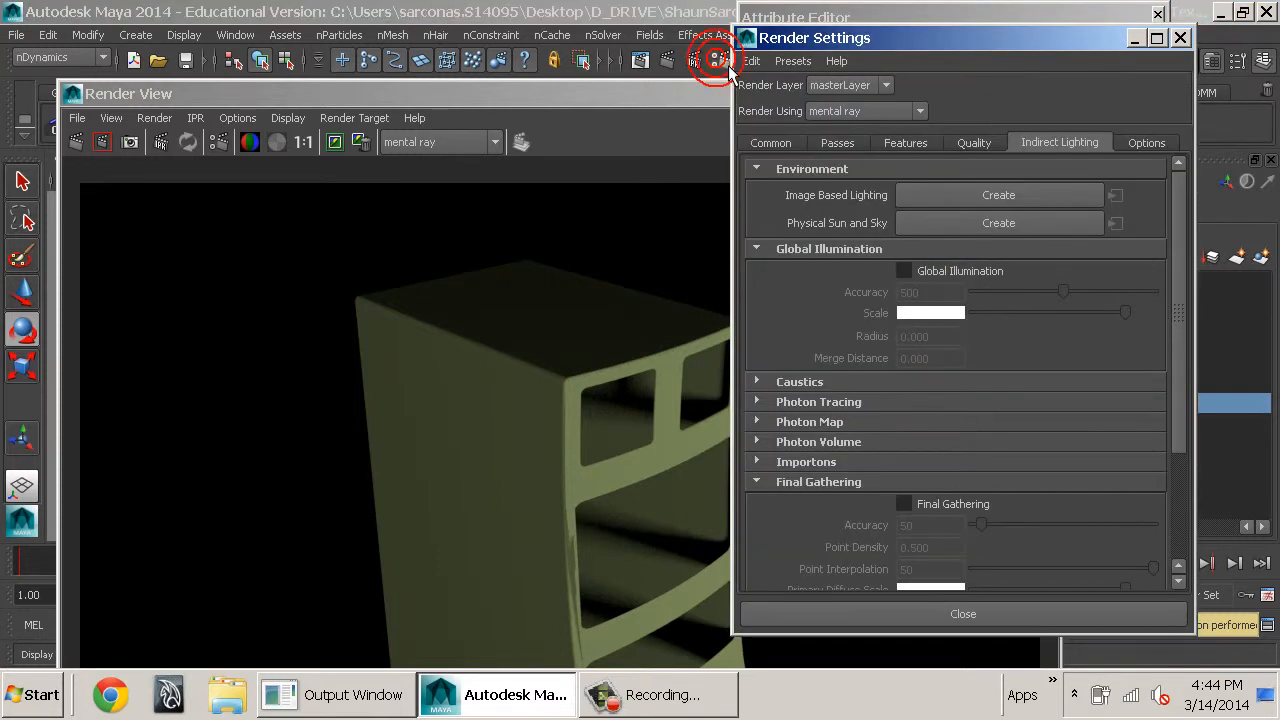
Keep colour management enabled under Common, close Render Settings, and darken the diffuse olive slightly
click(776, 141)
click(926, 256)
click(930, 257)
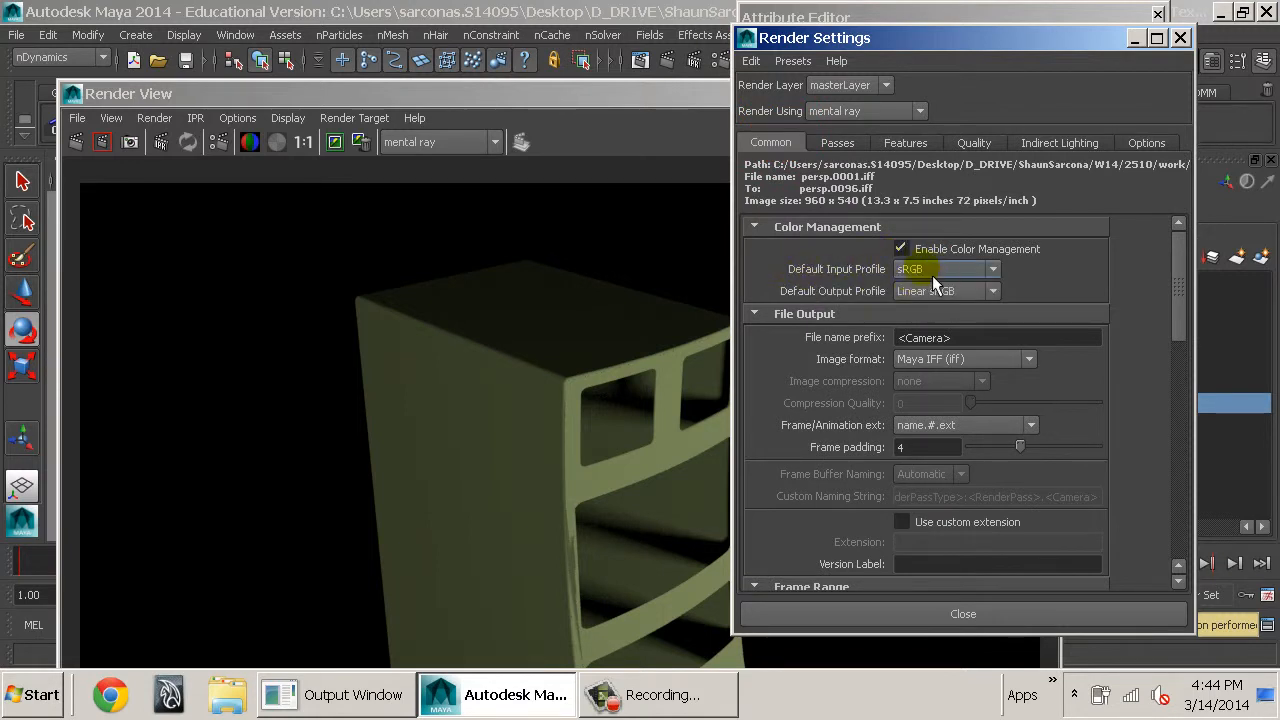
click(1180, 37)
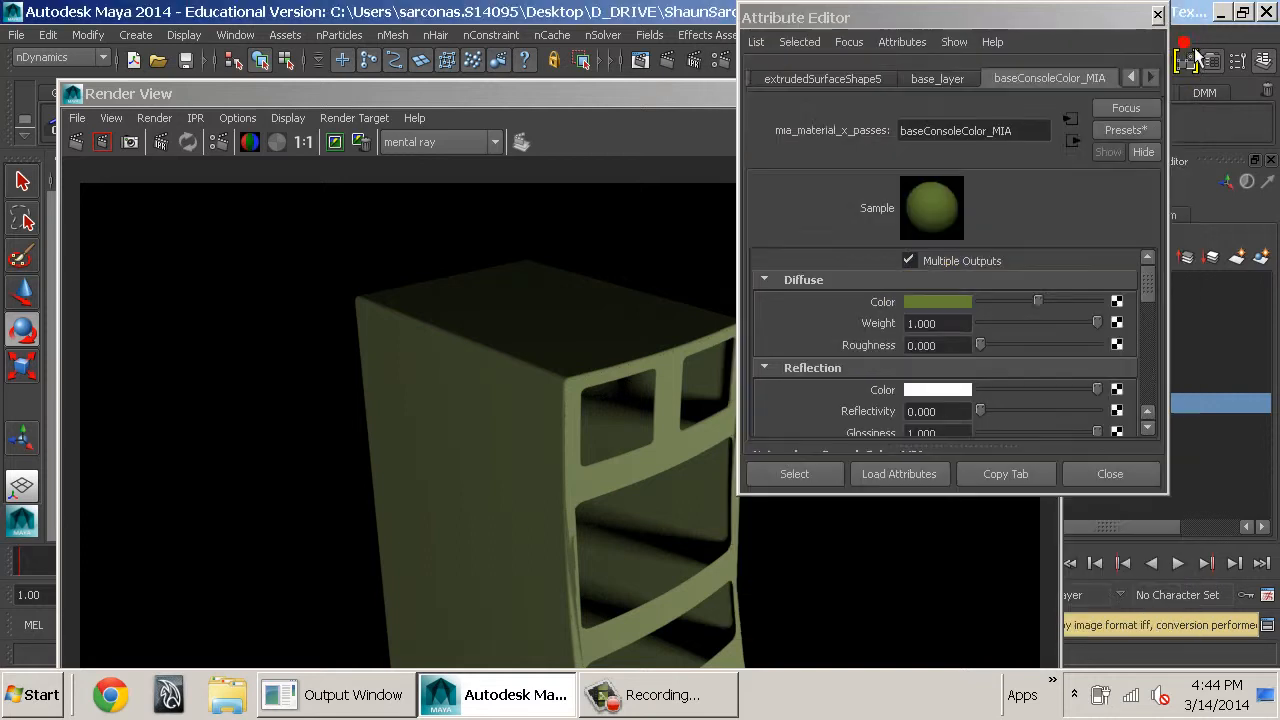
mouse_move(1046, 311)
mouse_down()
mouse_move(1004, 309)
mouse_move(1064, 309)
mouse_move(1034, 303)
mouse_up()
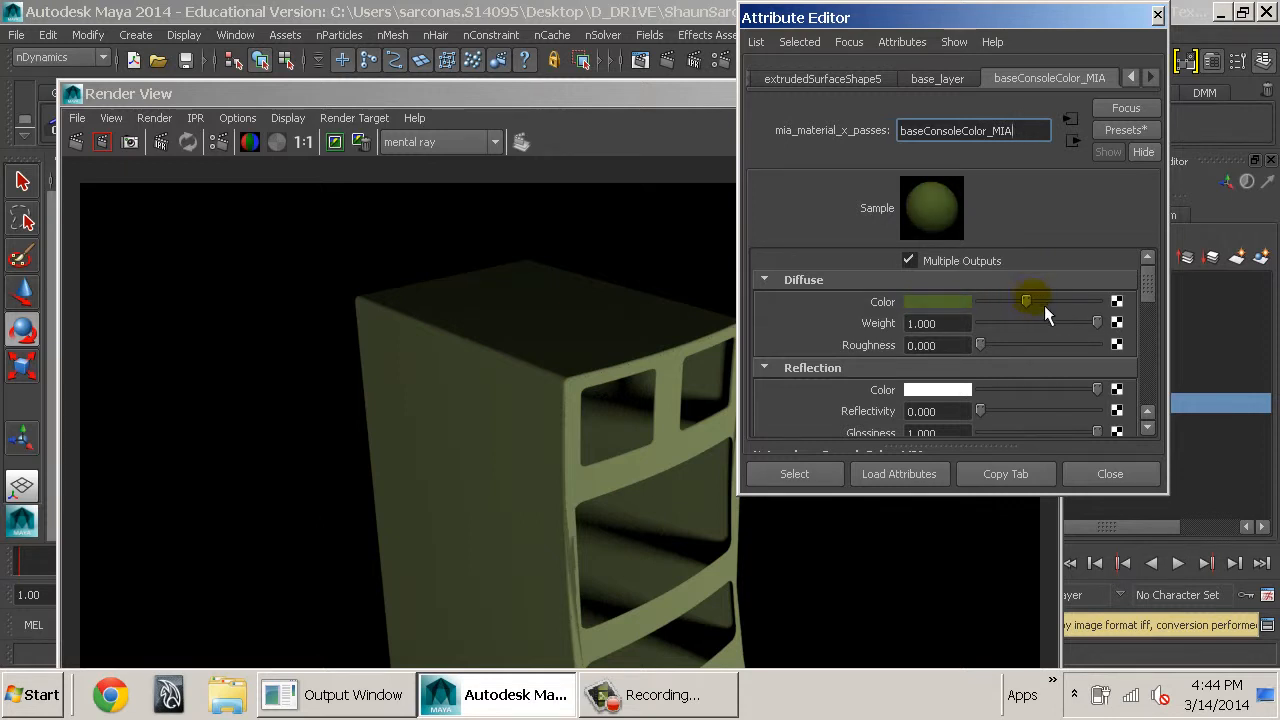
Create a Gamma Correct utility node from the diffuse colour's node connector
click(1116, 301)
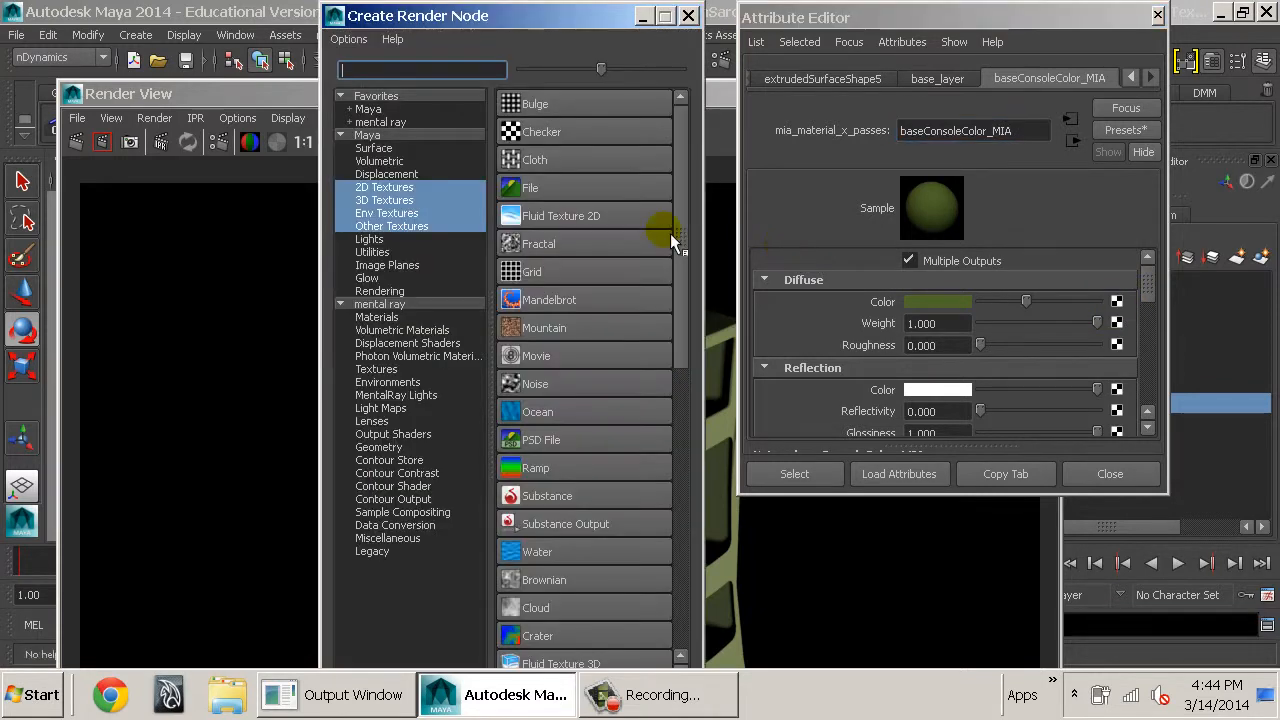
click(374, 252)
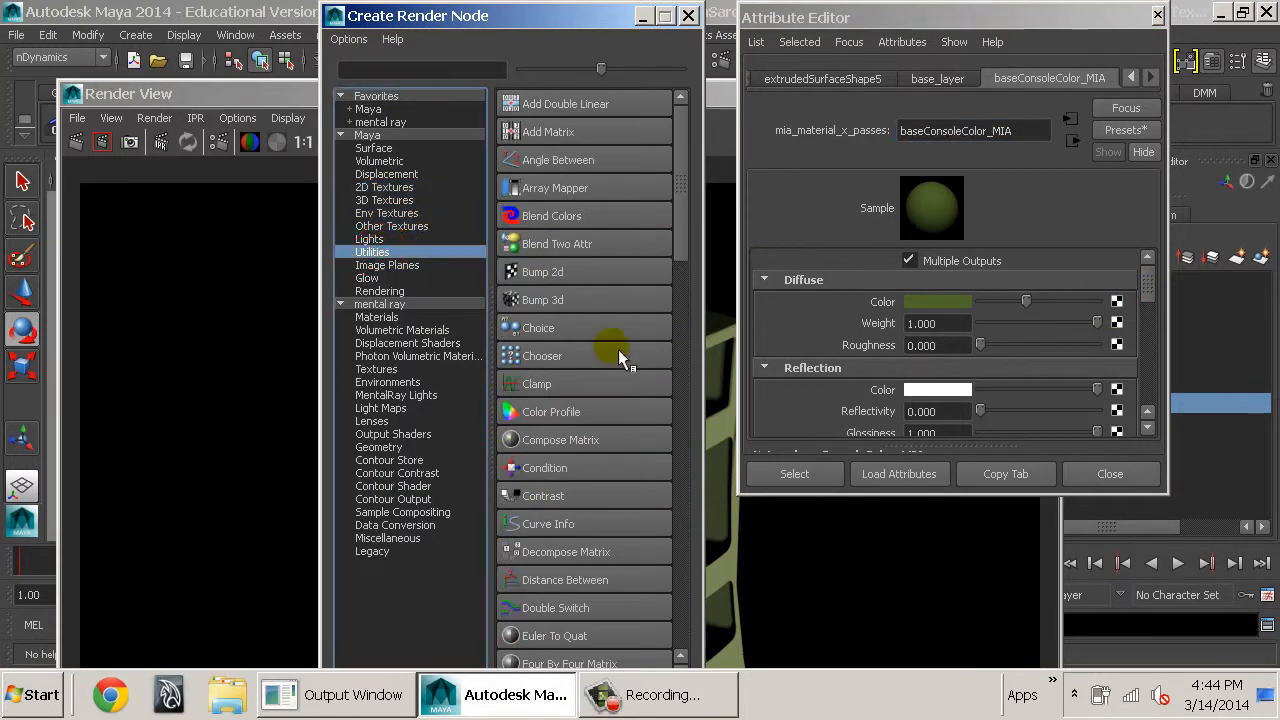
scroll(604, 343, down, 3)
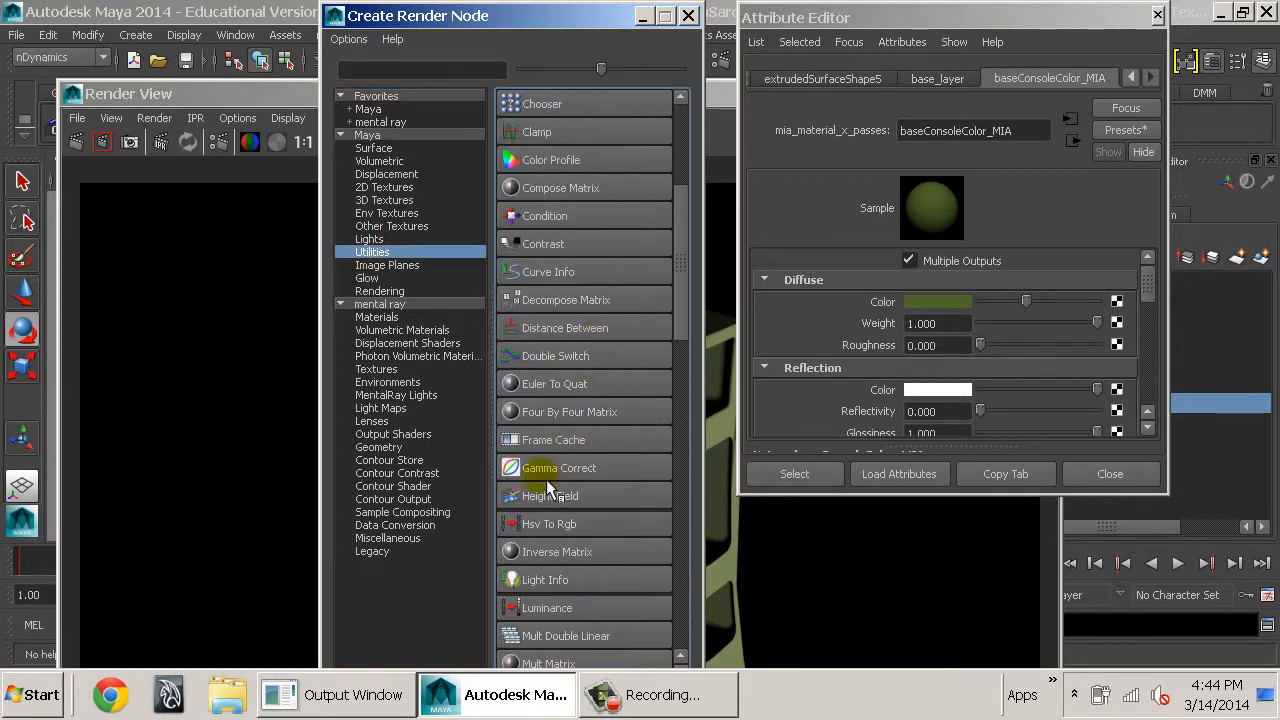
middle_drag(538, 483, 565, 491)
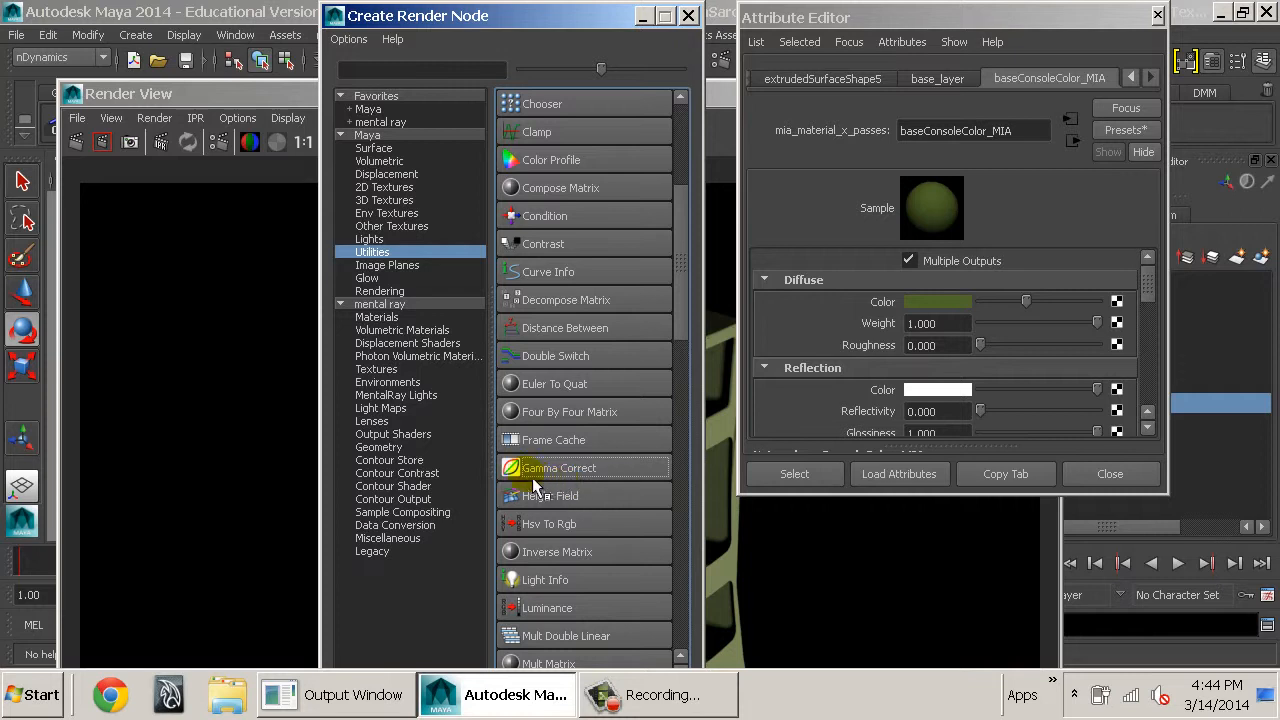
click(532, 475)
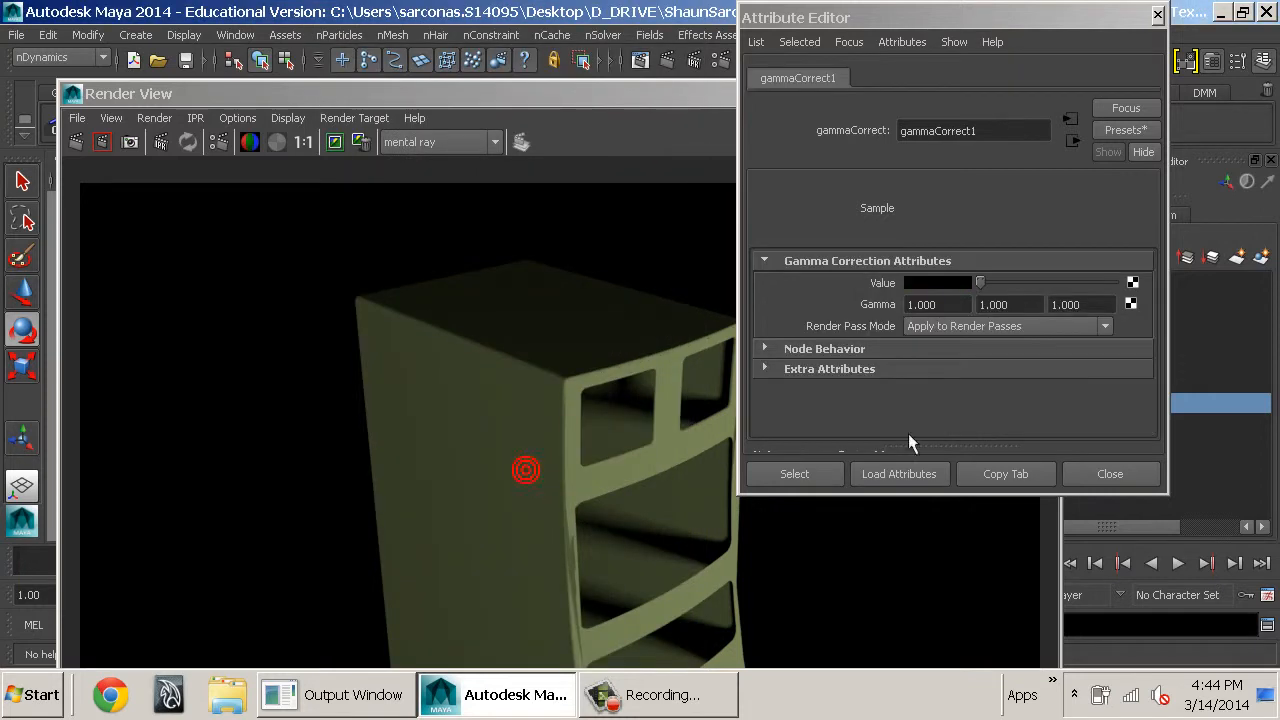
Set gamma to 0.454 on all three channels and Value to the console's olive green
click(950, 305)
key(BackSpace)
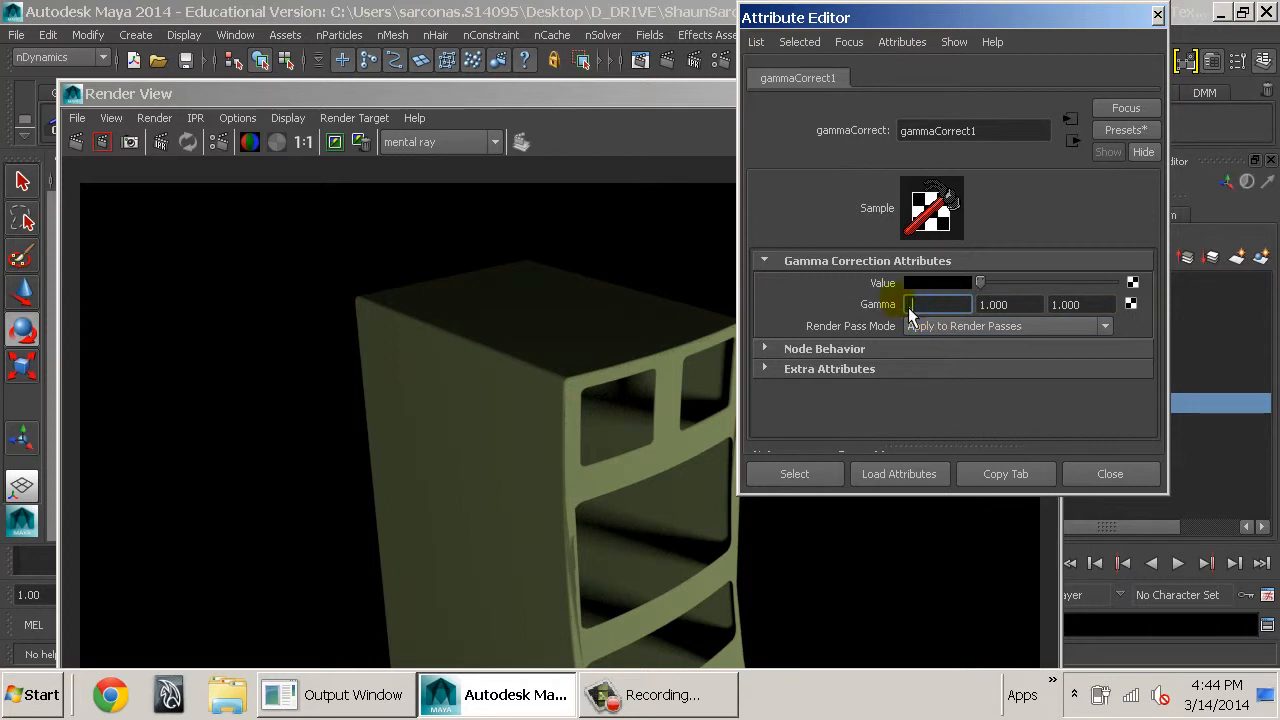
text(.454)
key(Tab)
text(3)
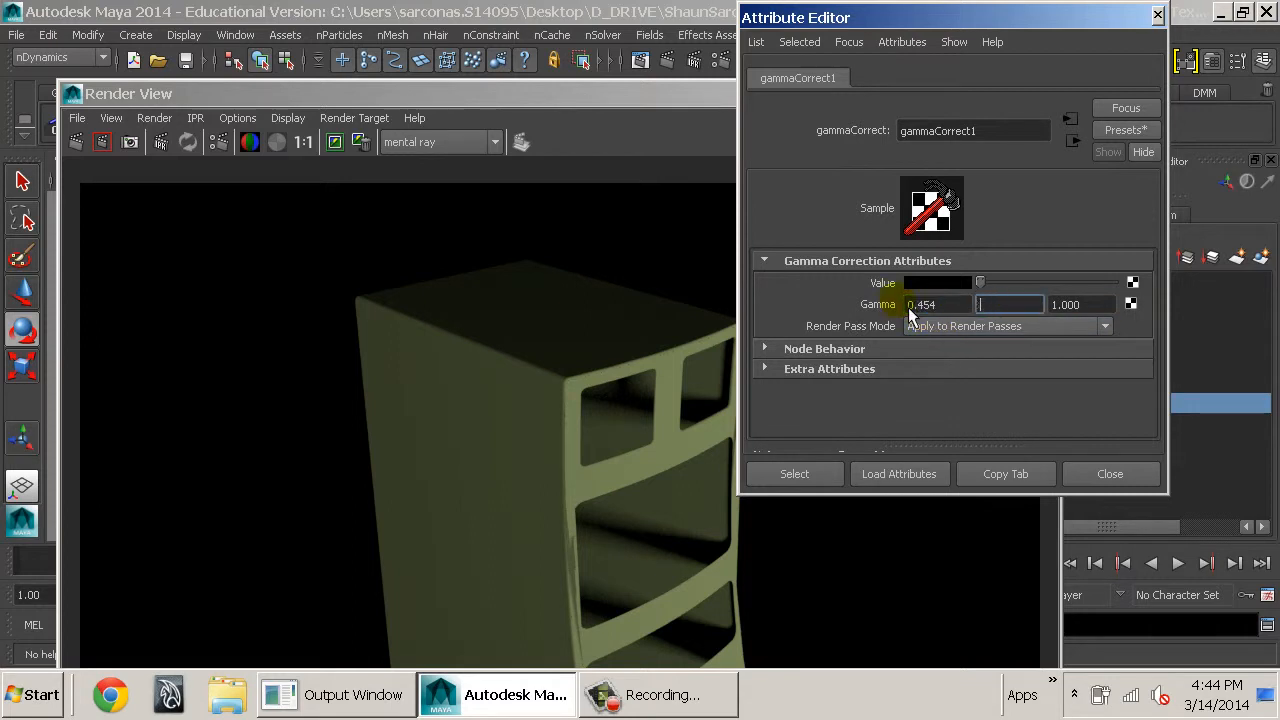
text(454)
key(Tab)
text(.454)
key(Tab)
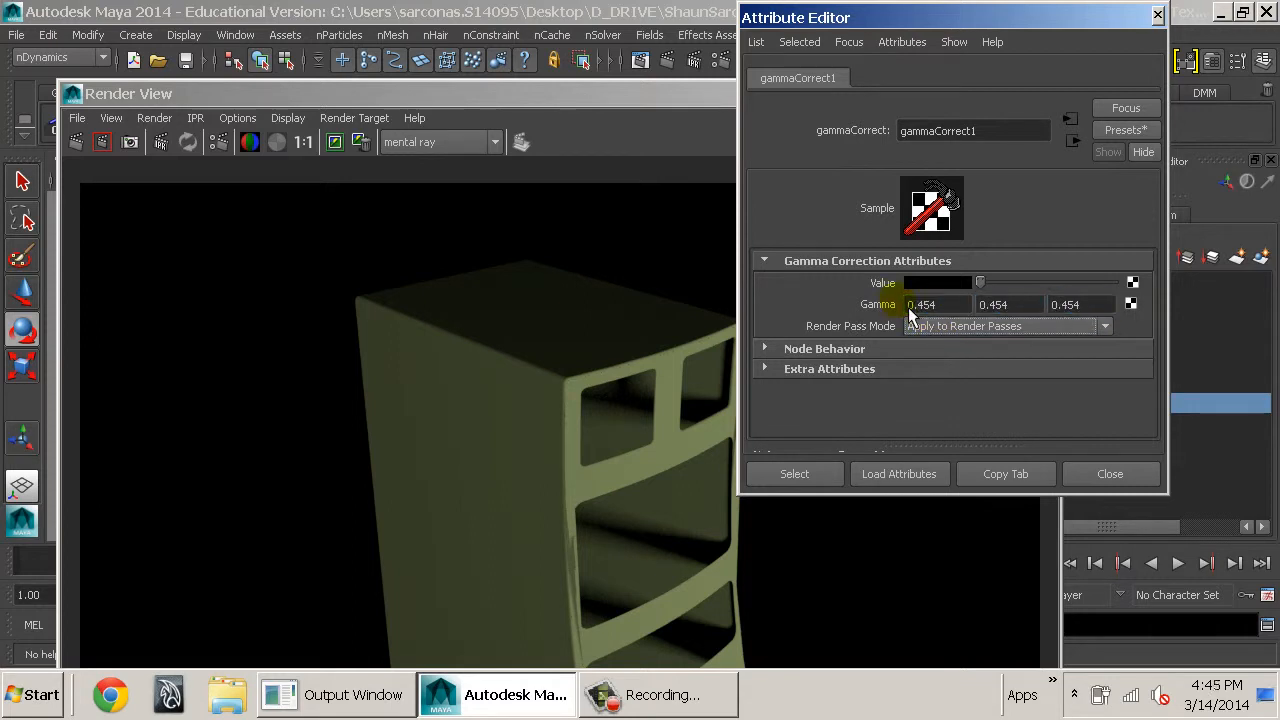
click(930, 283)
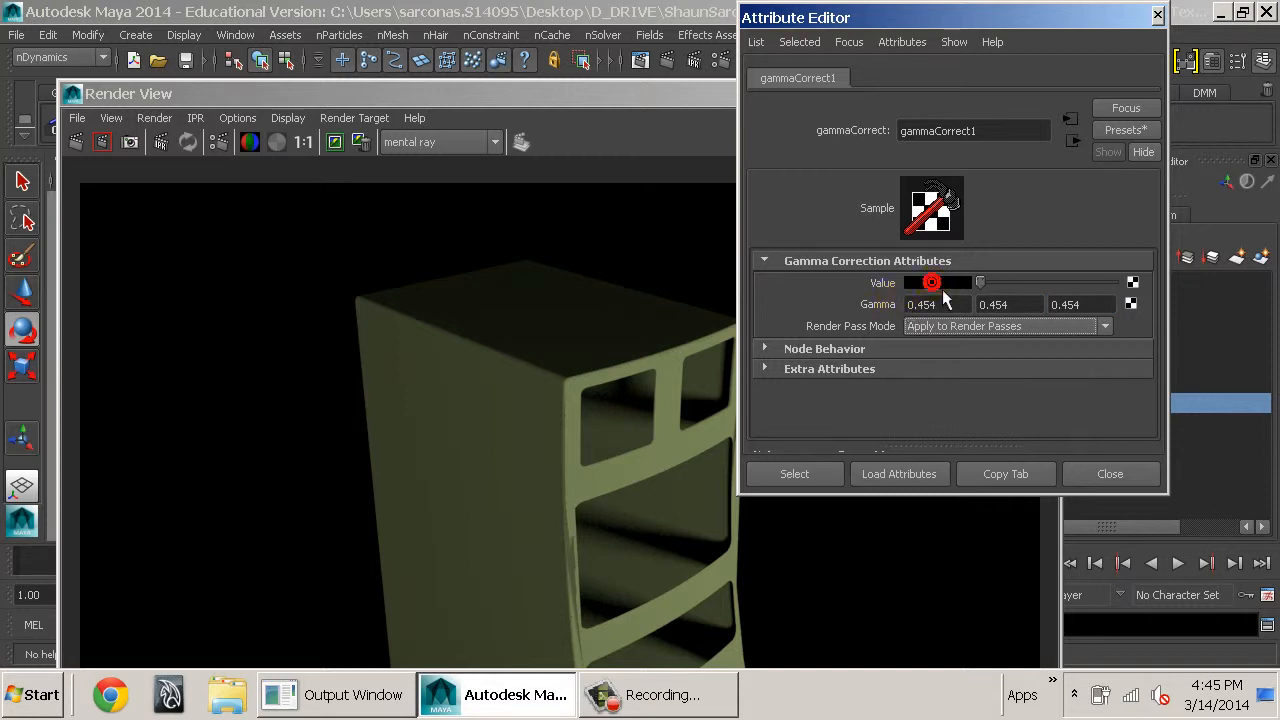
click(803, 268)
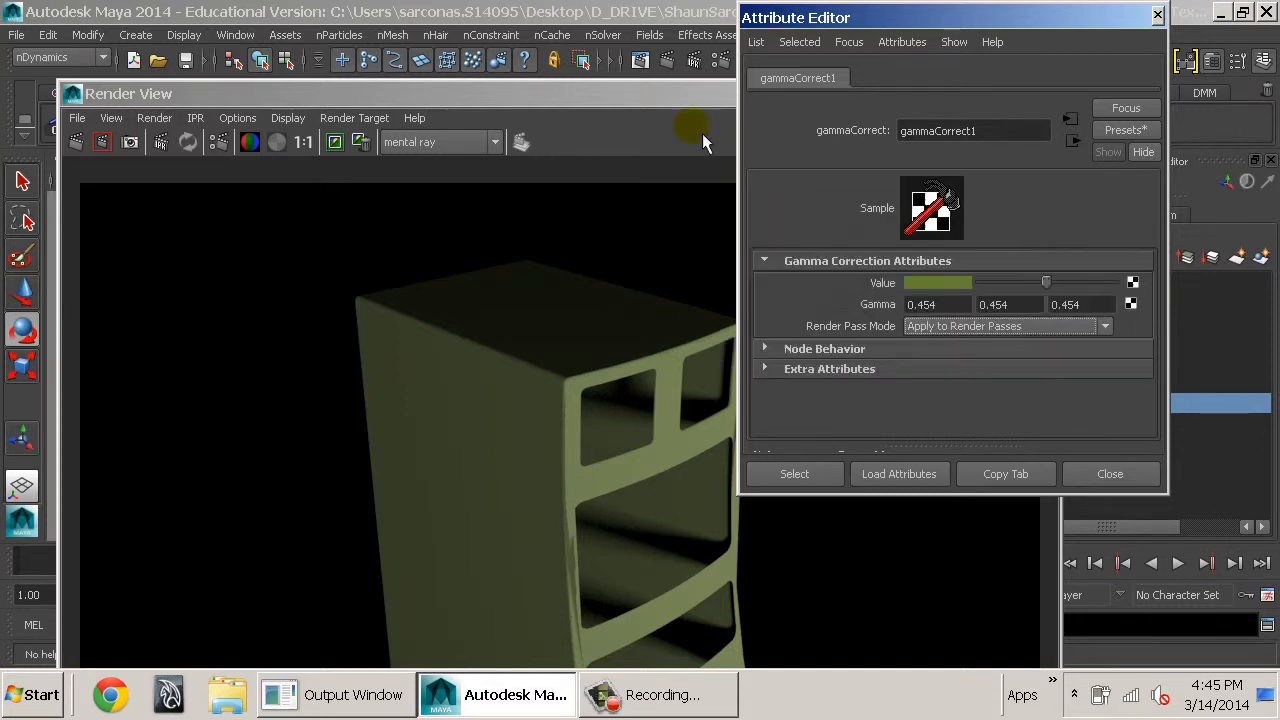
drag(674, 104, 651, 30)
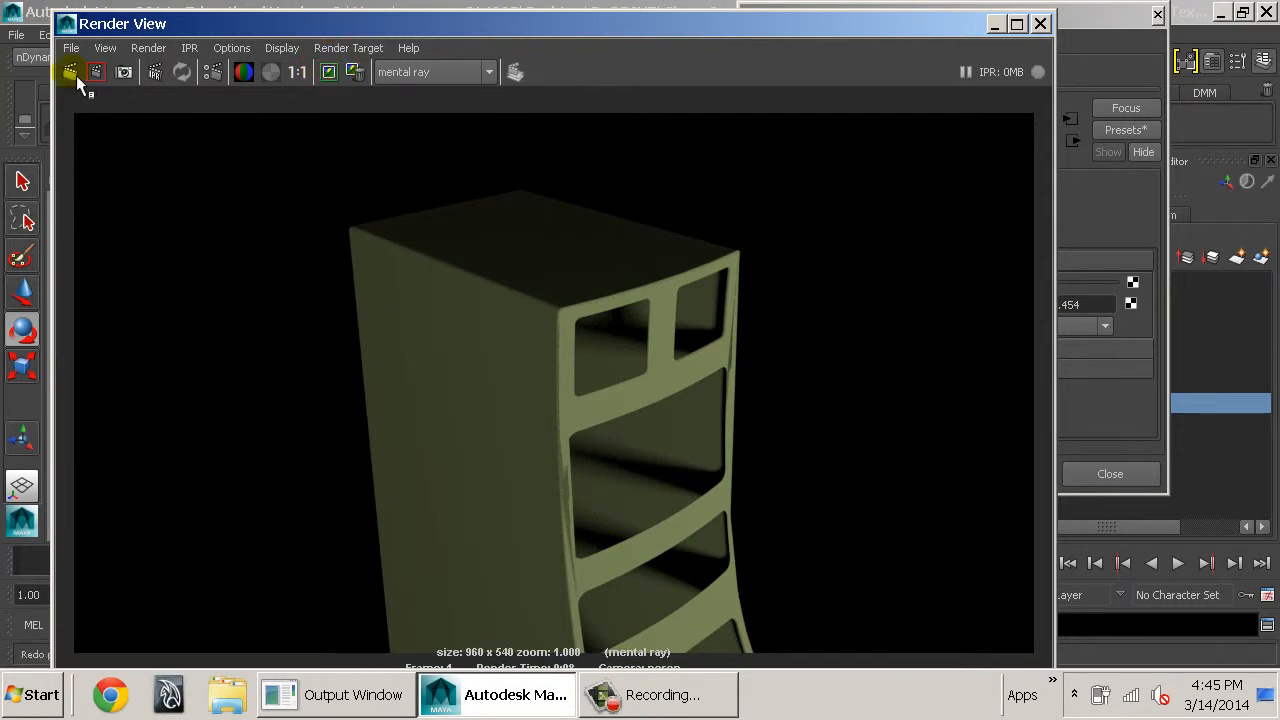
Re-render the console in Render View with the gamma-corrected colour
click(63, 16)
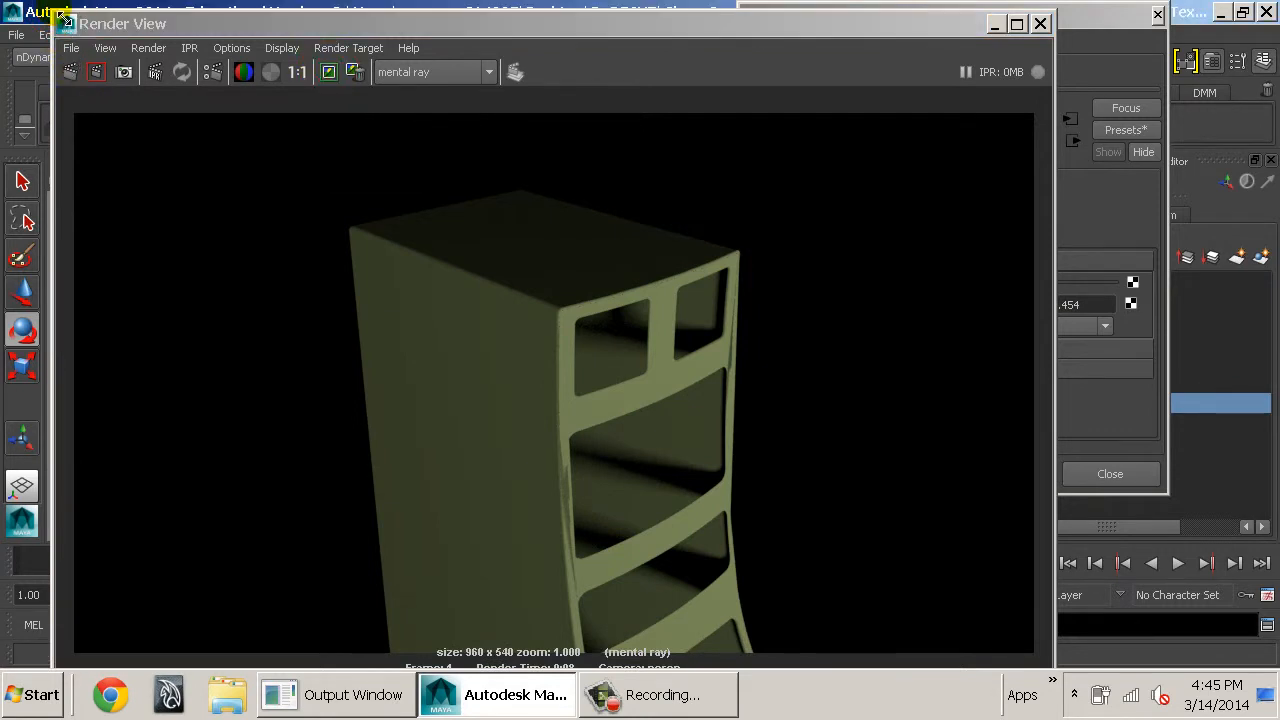
mouse_move(63, 16)
mouse_down()
mouse_move(98, 79)
mouse_move(83, 25)
mouse_up()
click(143, 80)
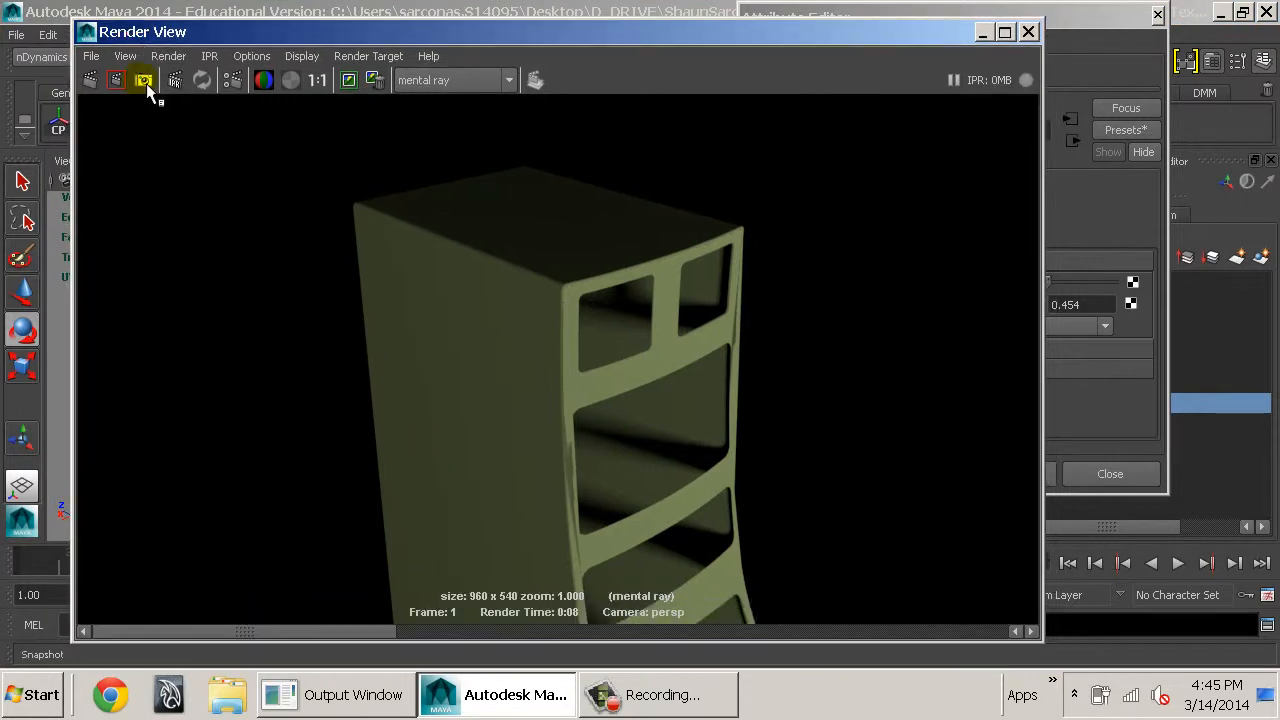
click(91, 86)
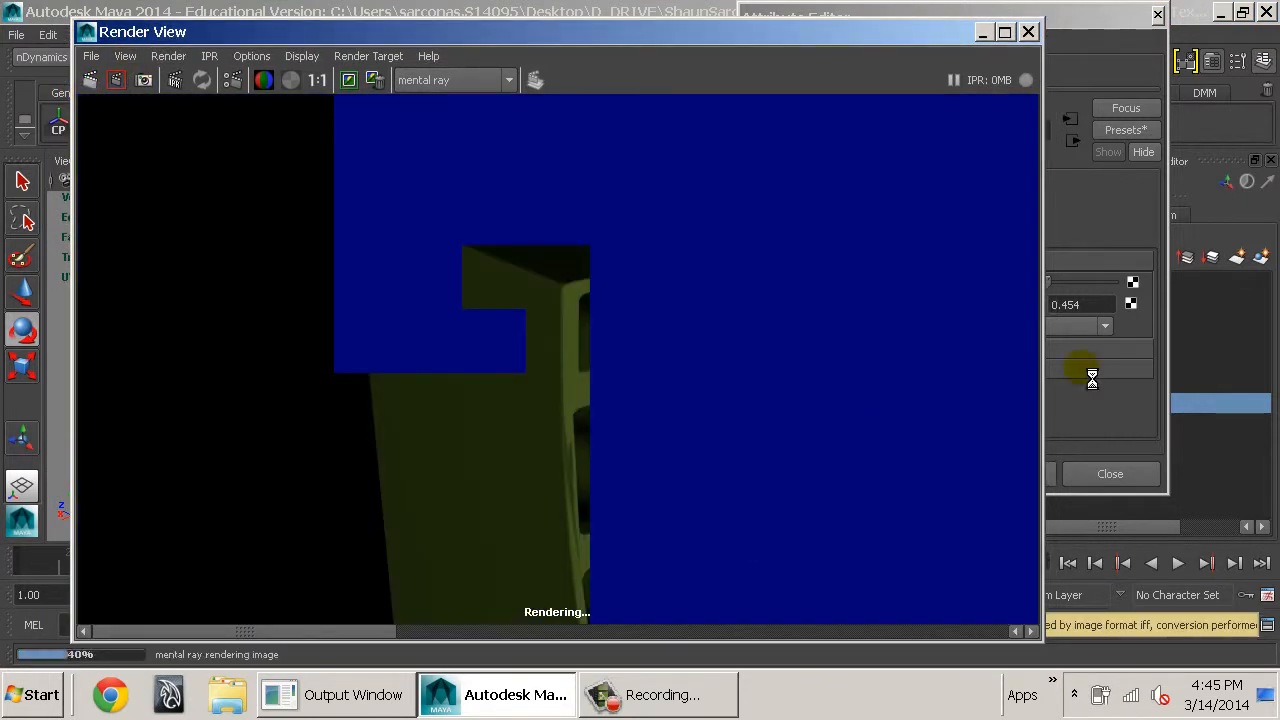
Compare the new render against the earlier stored render, then close Render View
click(1116, 223)
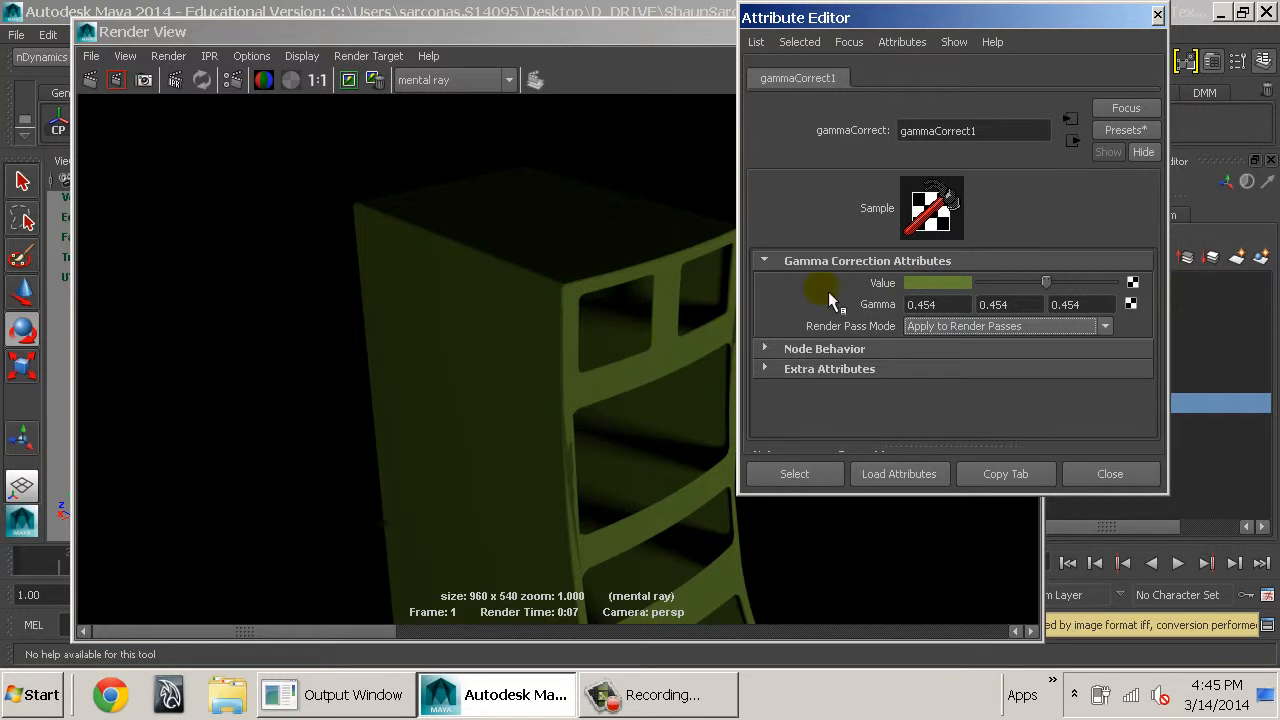
click(166, 628)
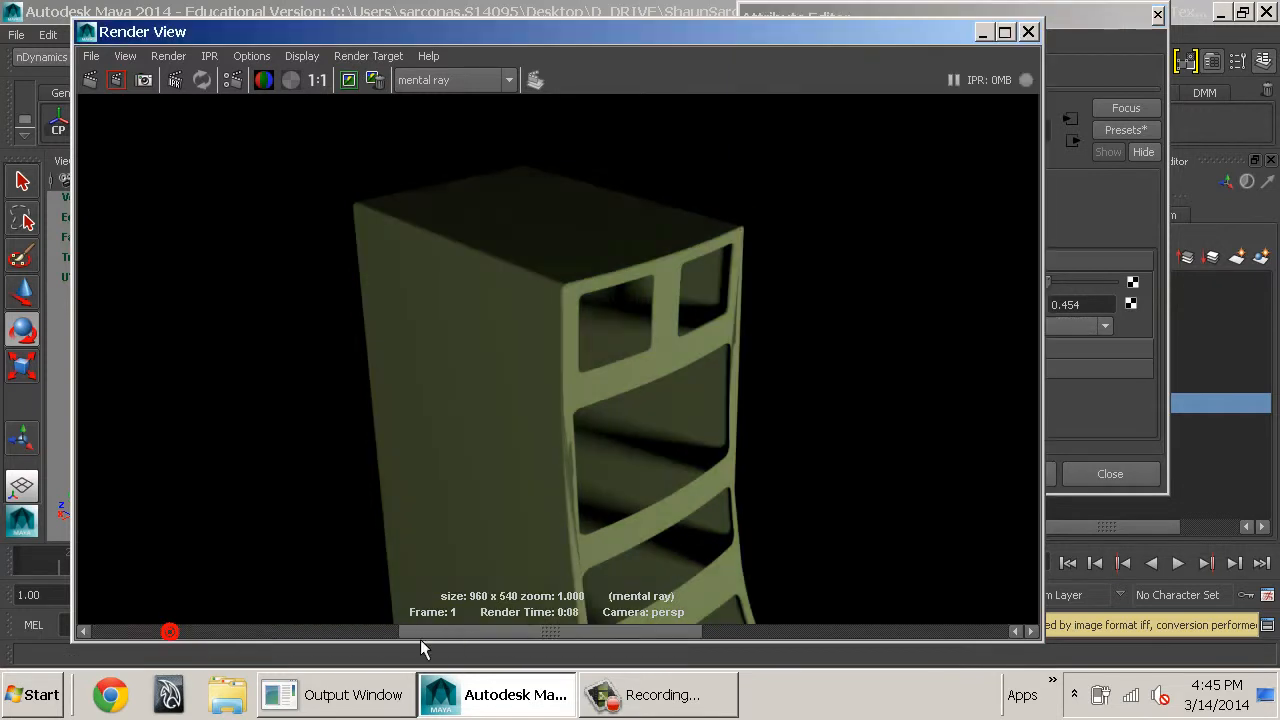
drag(455, 648, 277, 637)
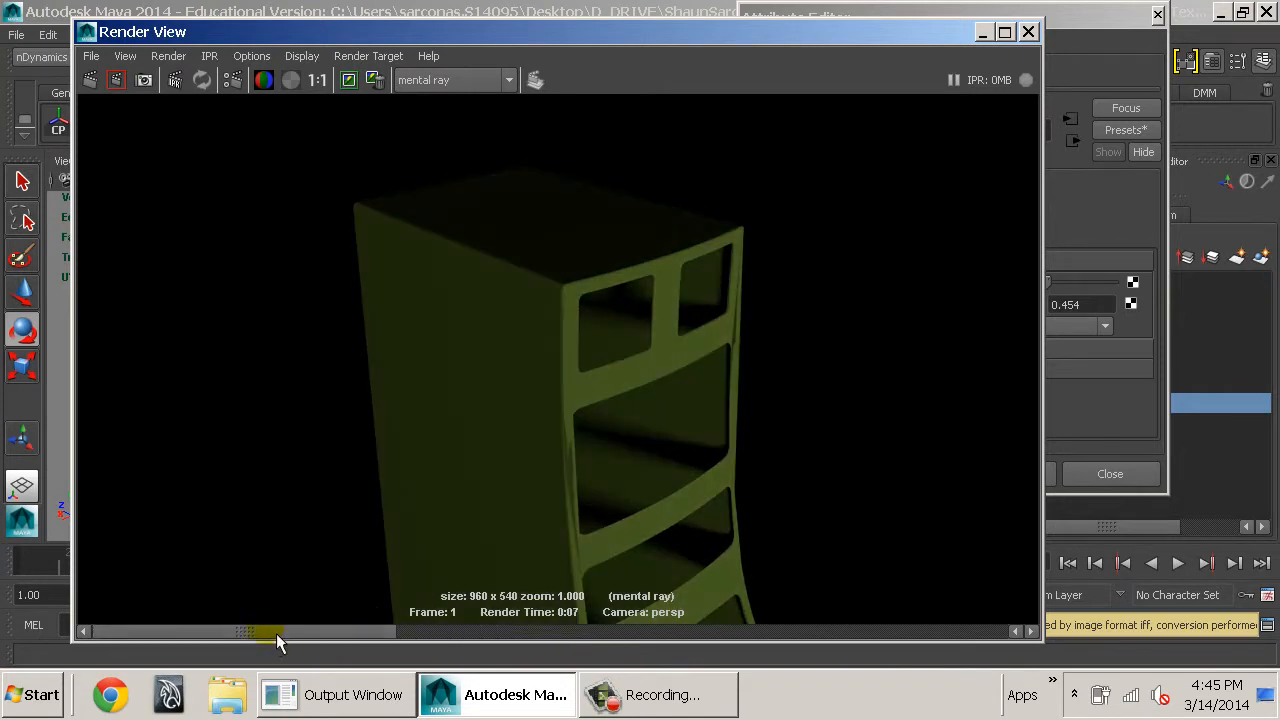
click(1074, 216)
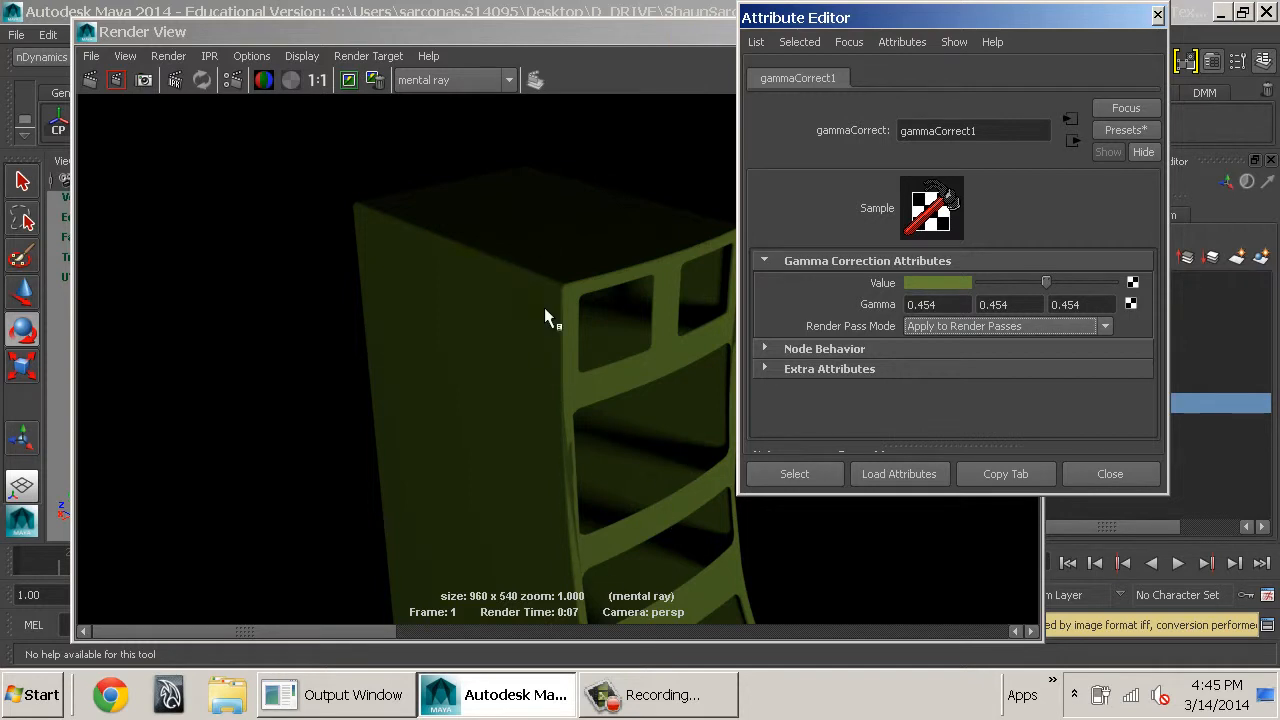
click(246, 639)
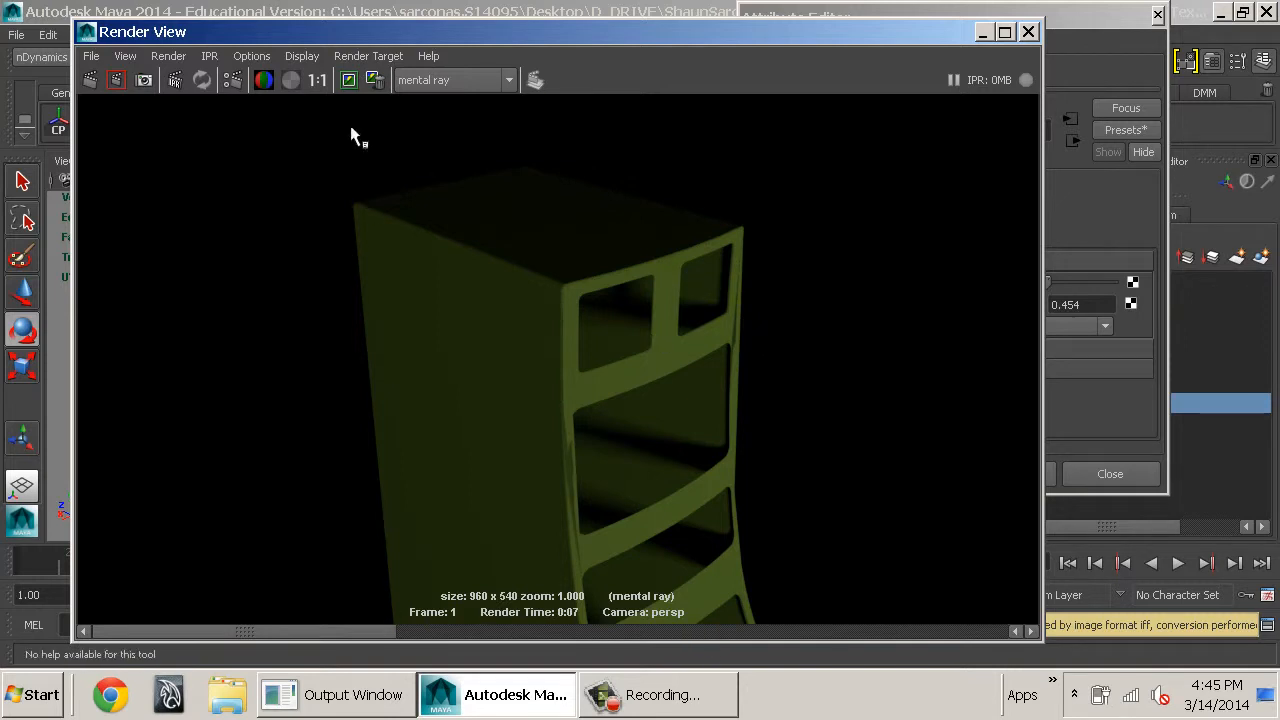
click(1109, 222)
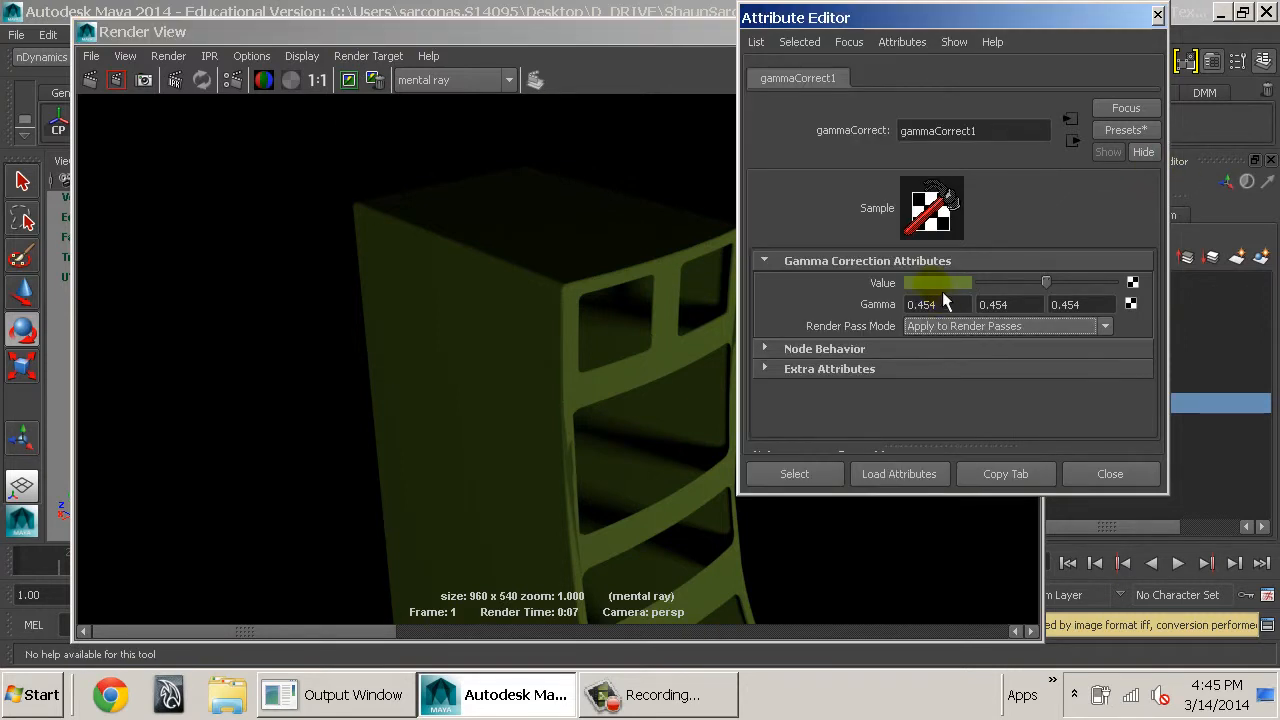
click(718, 40)
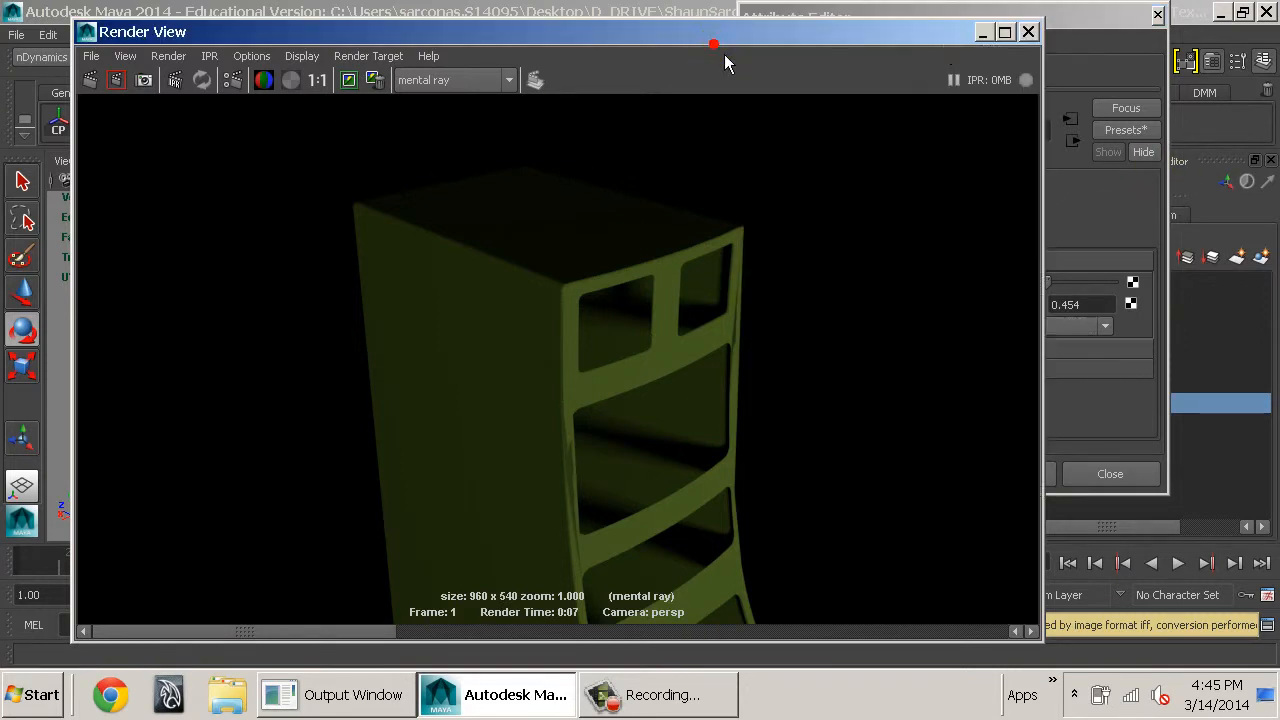
click(1028, 31)
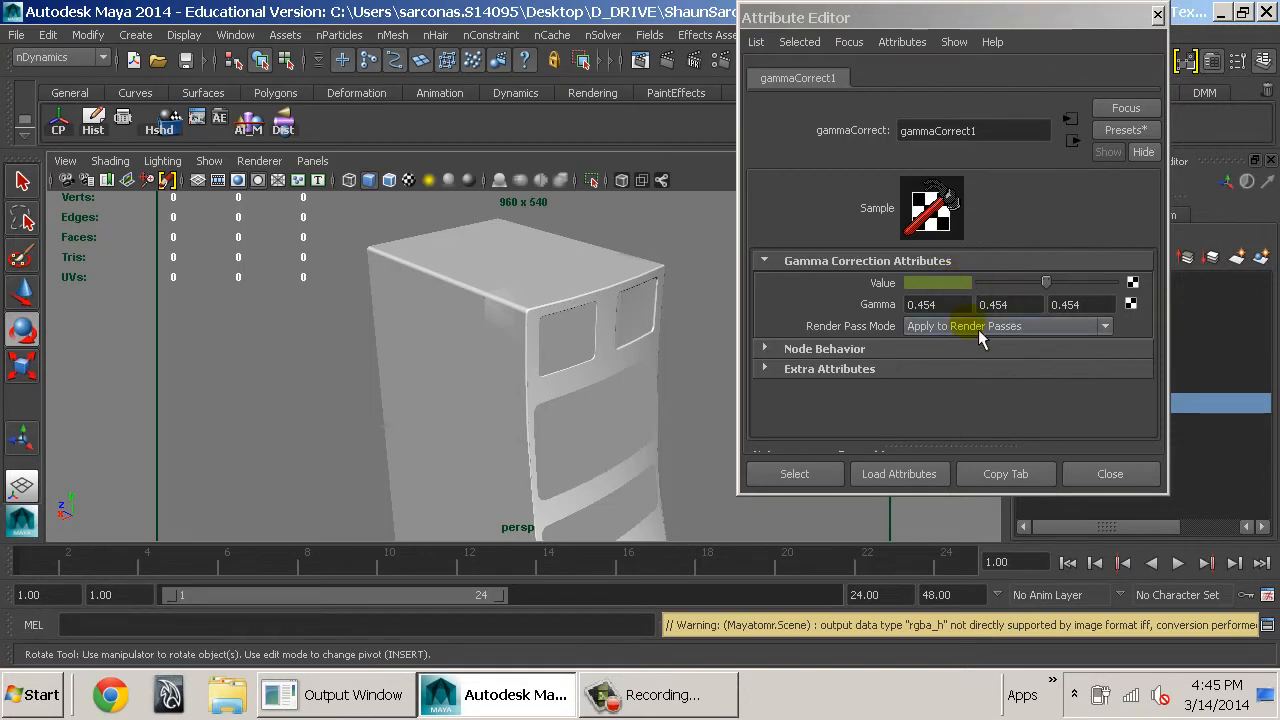
double_click(943, 305)
Inspect the three 0.454 gamma channel values of gammaCorrect1
double_click(1003, 305)
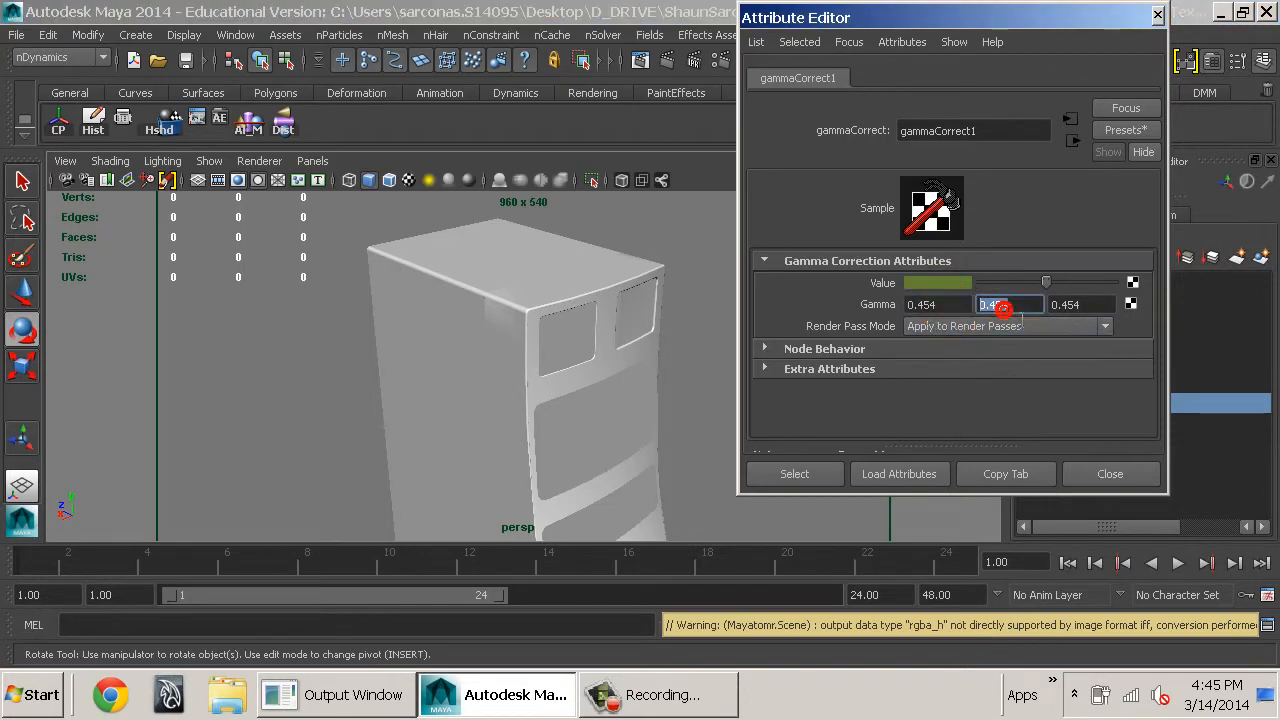
double_click(1078, 305)
double_click(960, 305)
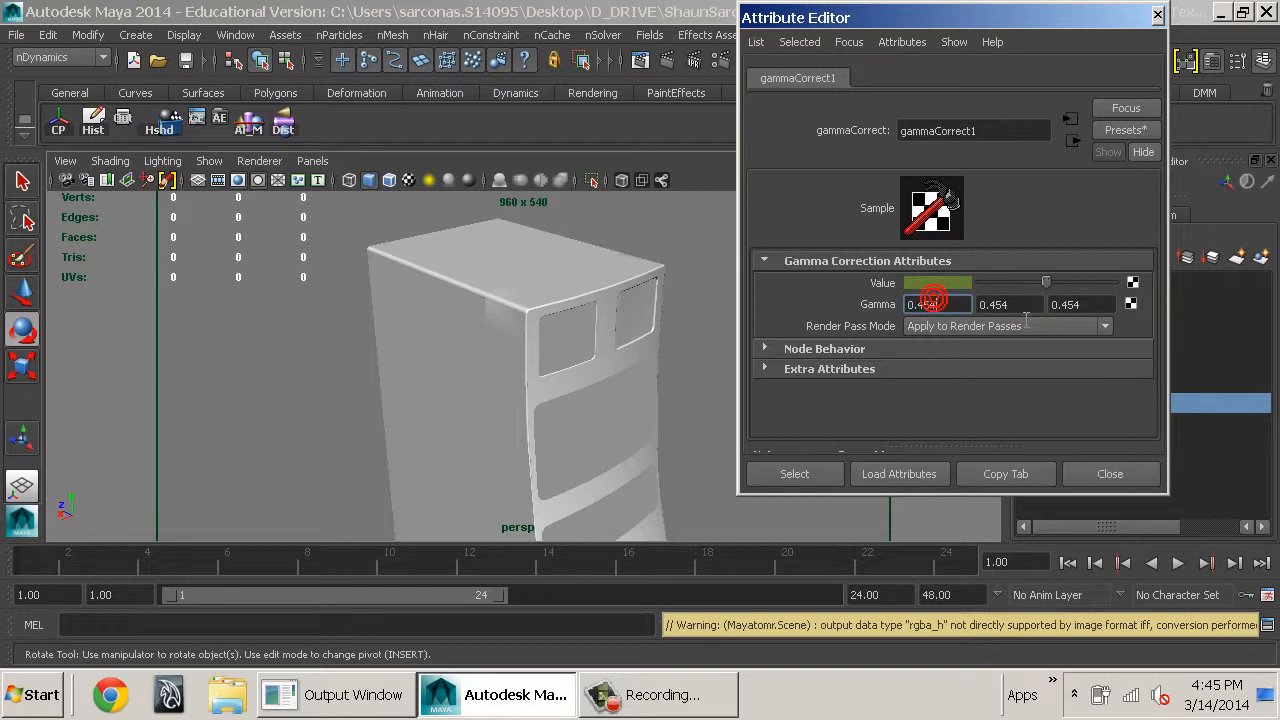
double_click(1003, 305)
double_click(1078, 305)
double_click(1012, 305)
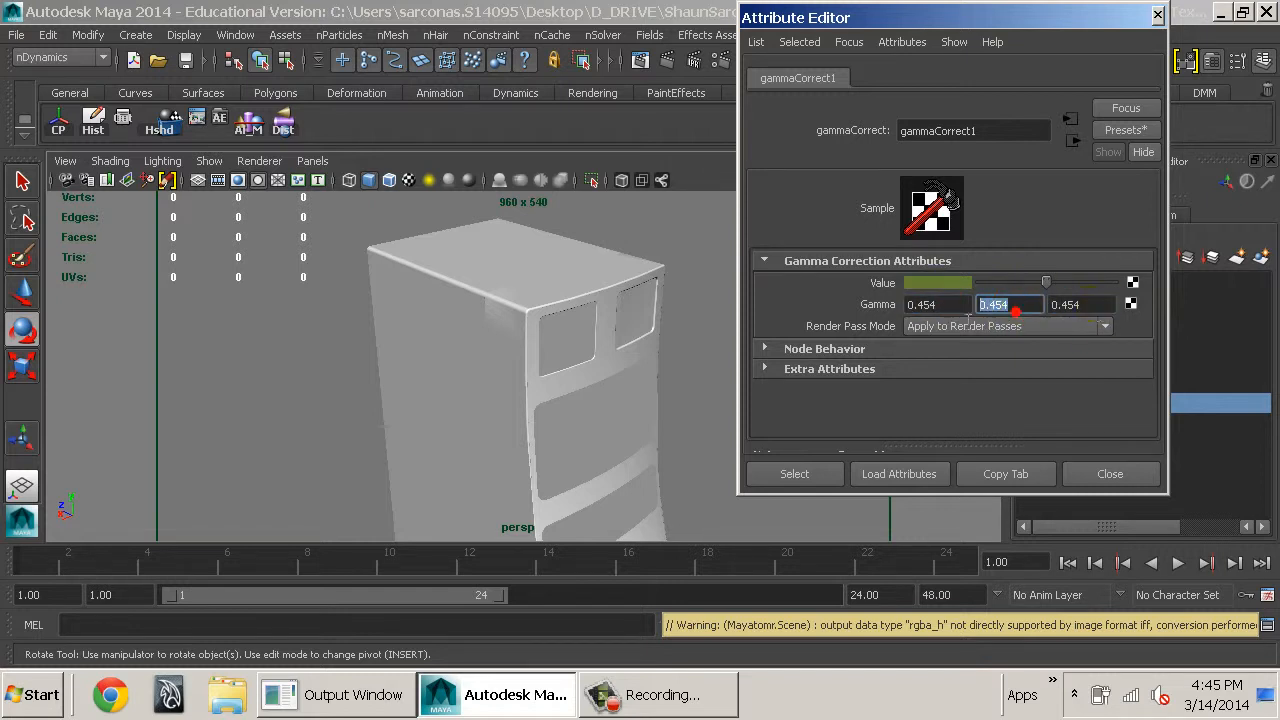
double_click(960, 305)
double_click(1098, 306)
double_click(1012, 305)
double_click(930, 305)
Save the gamma settings as a preset named fourFiftyFour
click(1127, 131)
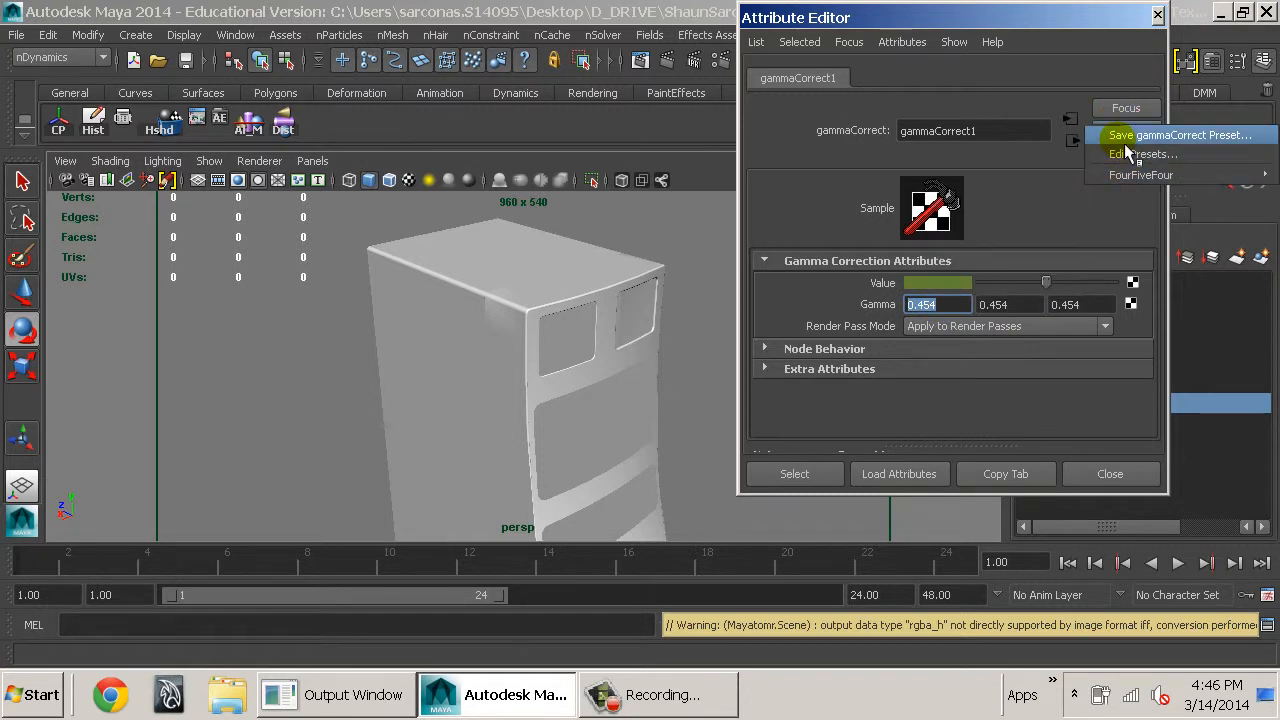
click(1130, 136)
click(662, 264)
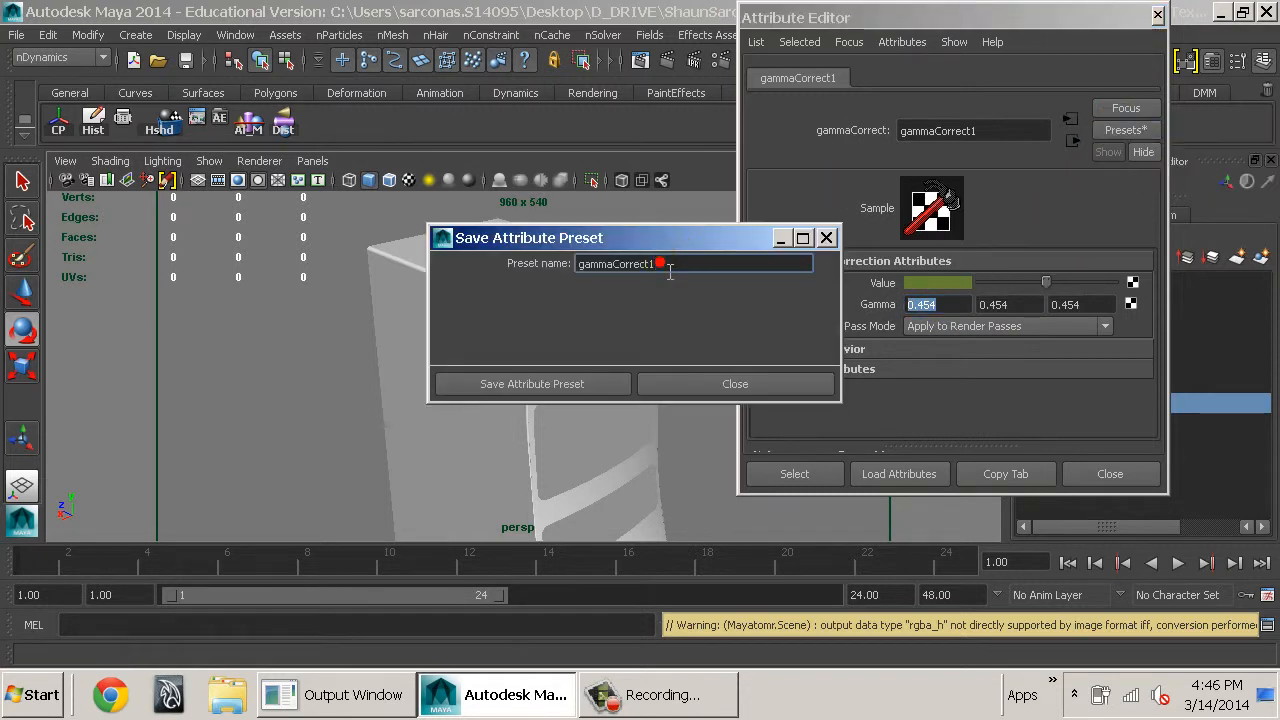
double_click(662, 264)
text(fourFiftyFour)
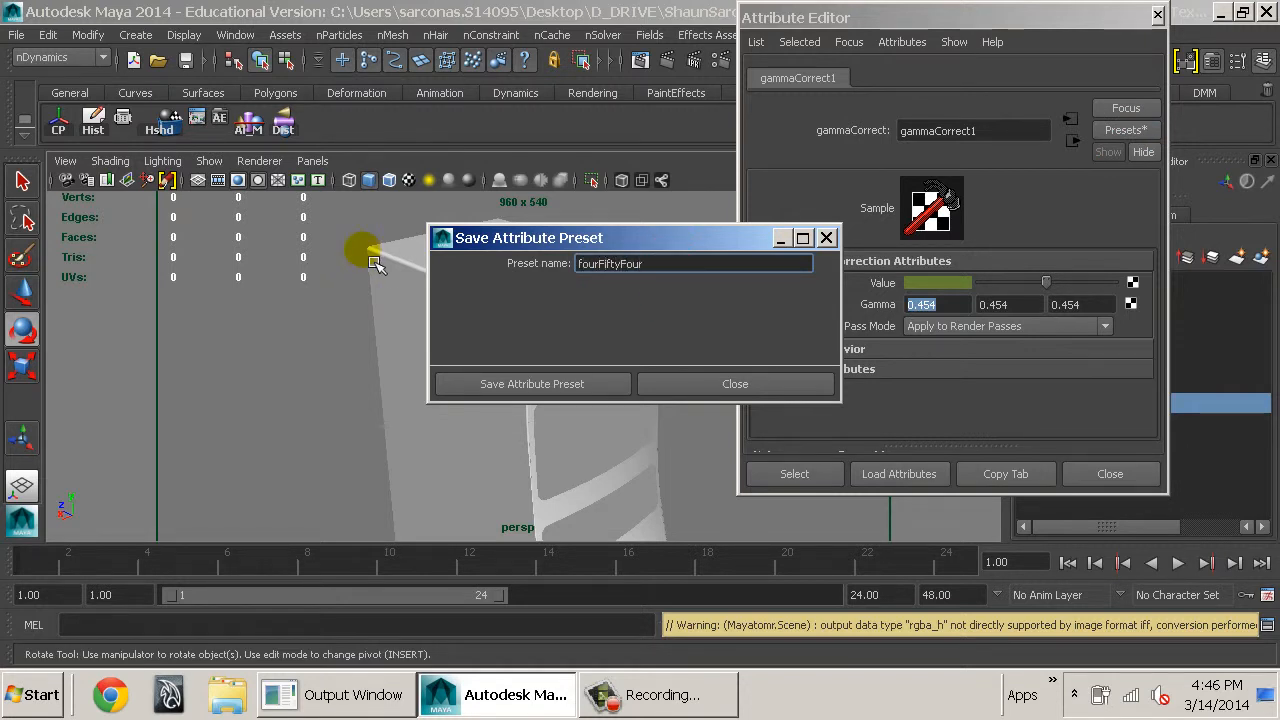
click(503, 380)
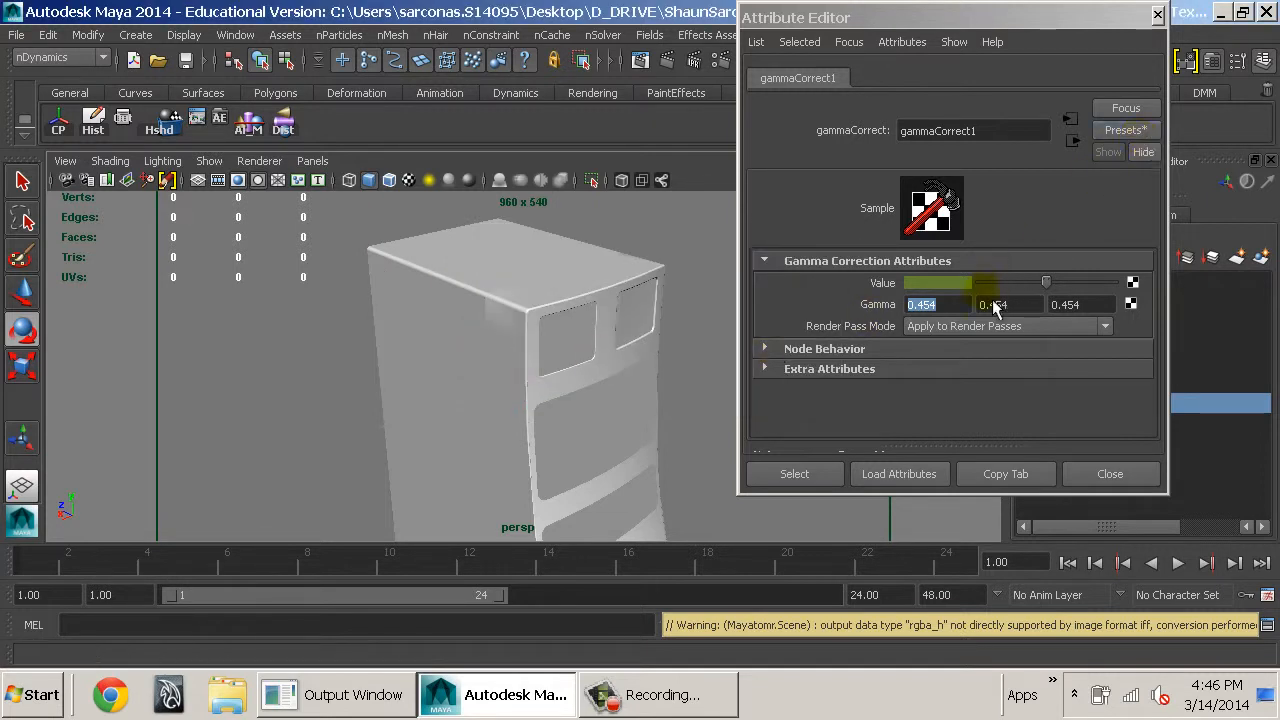
Reset all three gamma values to 1.000
click(945, 305)
text(1)
click(1000, 304)
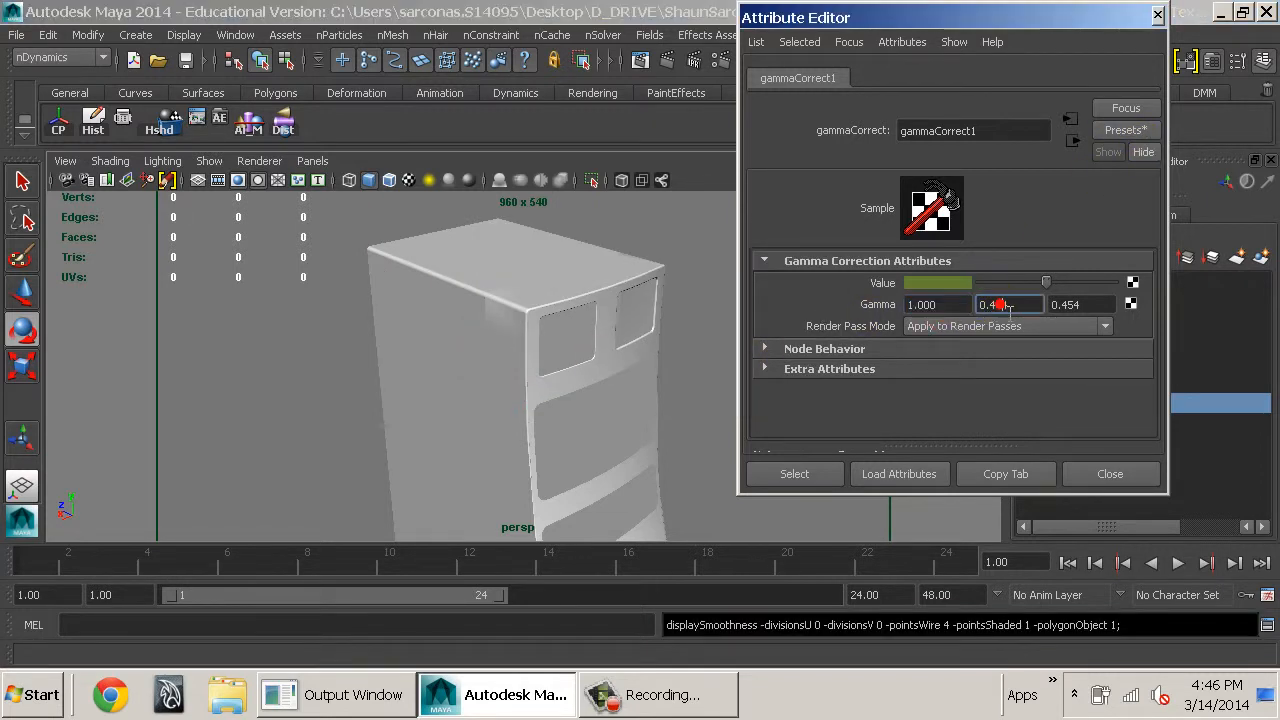
text(1)
double_click(1069, 305)
text(1)
key(Return)
click(949, 305)
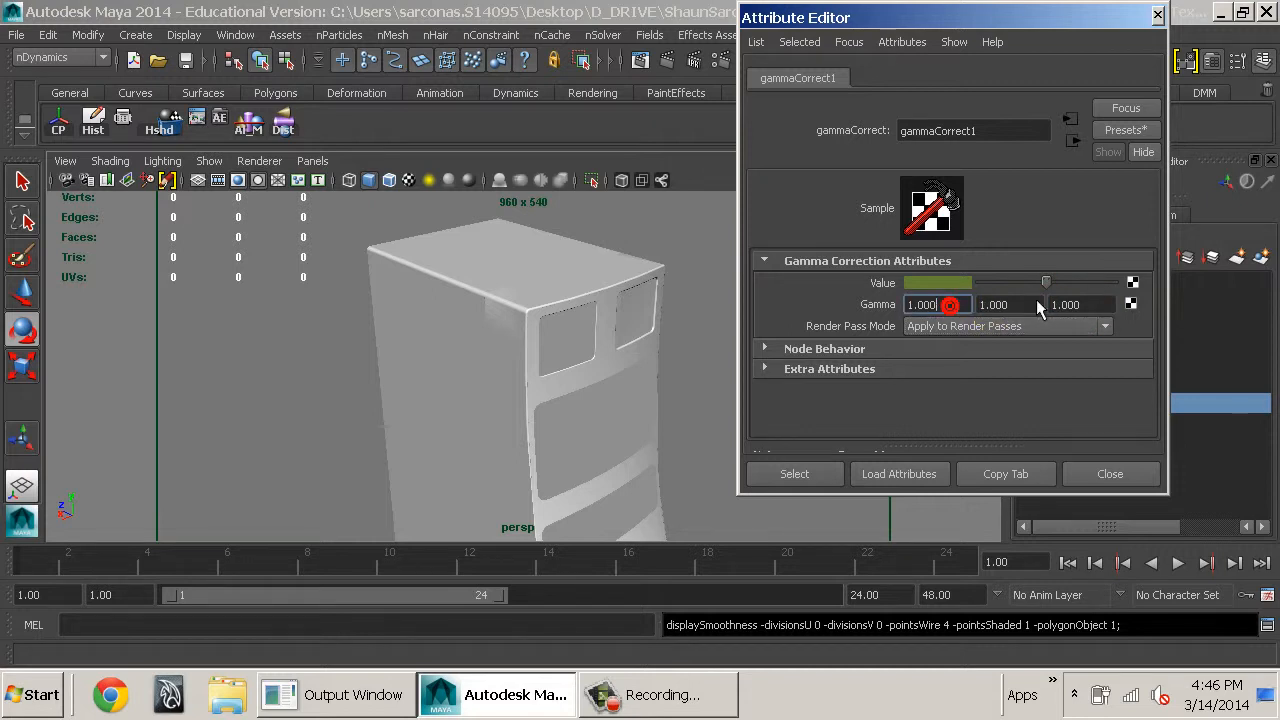
click(1031, 292)
Apply the fourFiftyFour preset to restore gamma 0.454
click(1063, 304)
click(1126, 130)
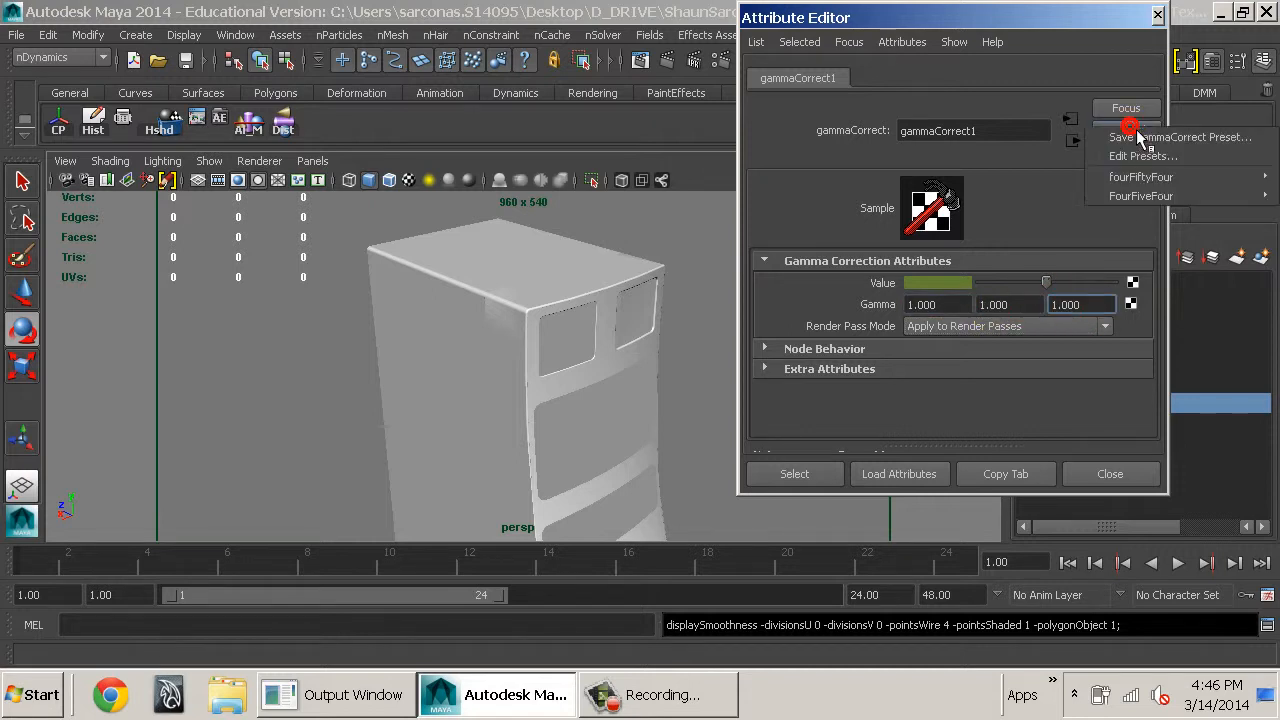
mouse_move(1143, 176)
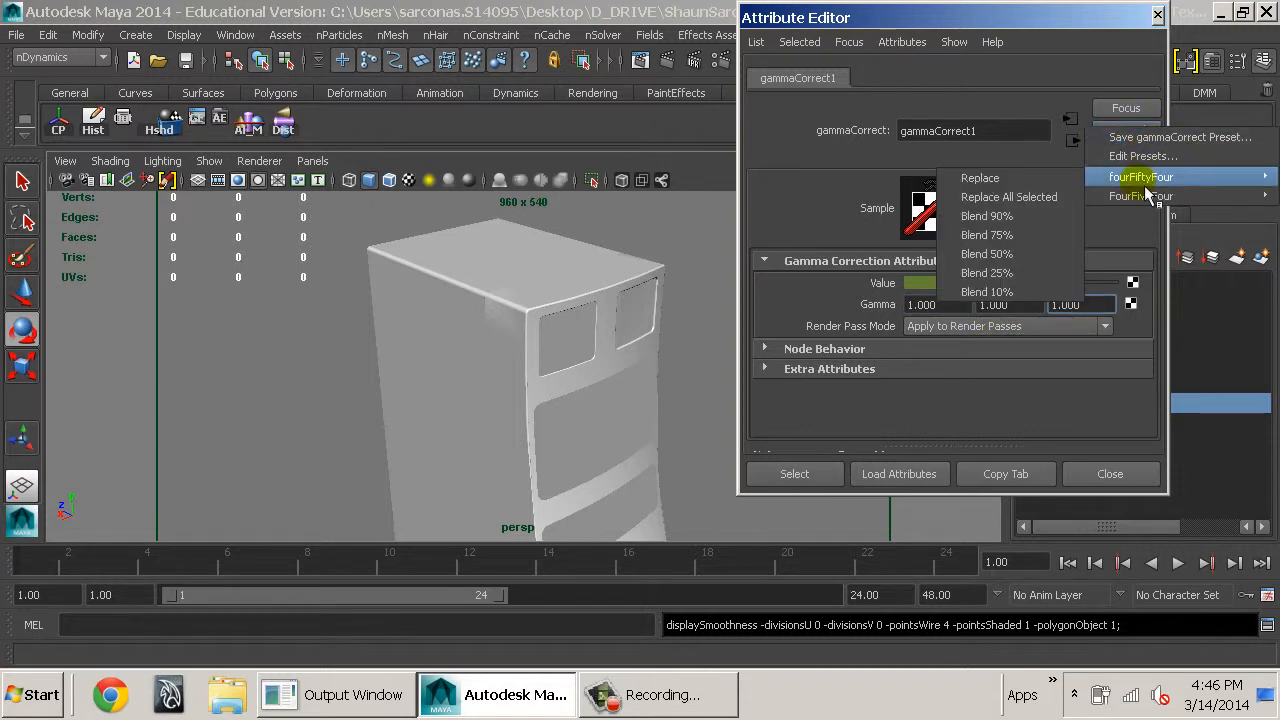
click(1000, 184)
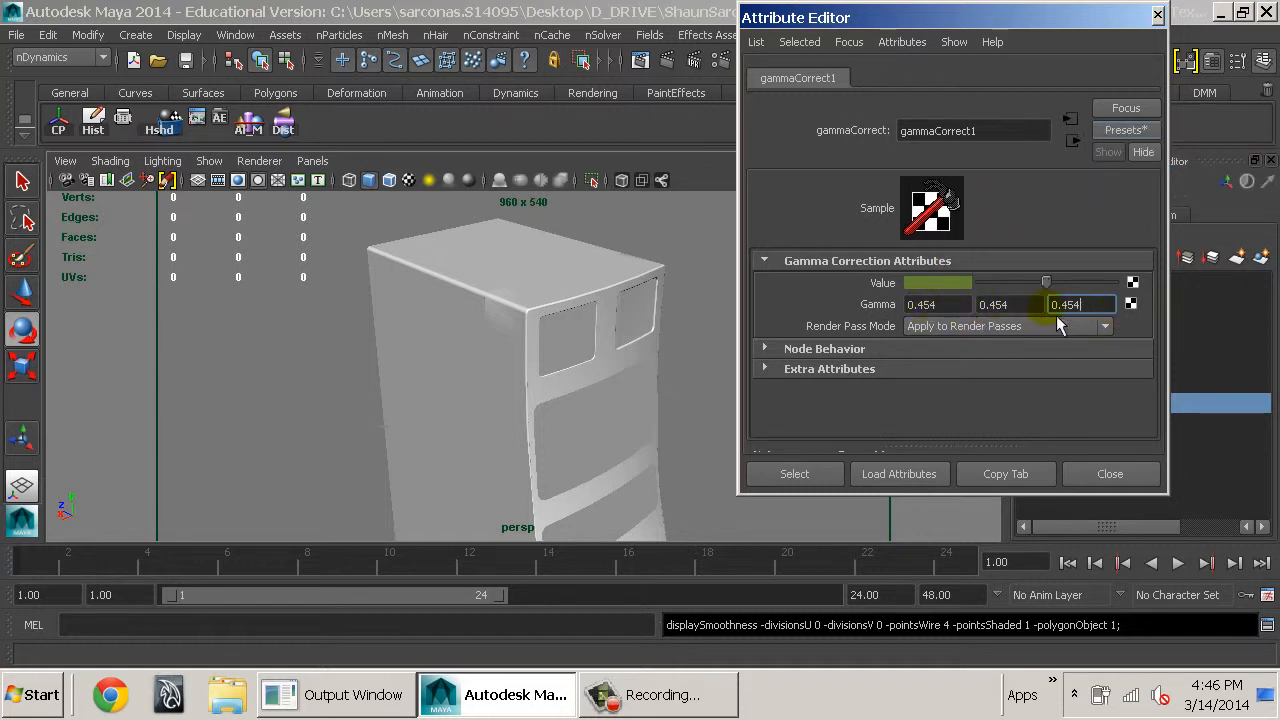
Shift gammaCorrect1's Value colour to a lighter olive-beige (value 0.573) and test-render it
click(956, 287)
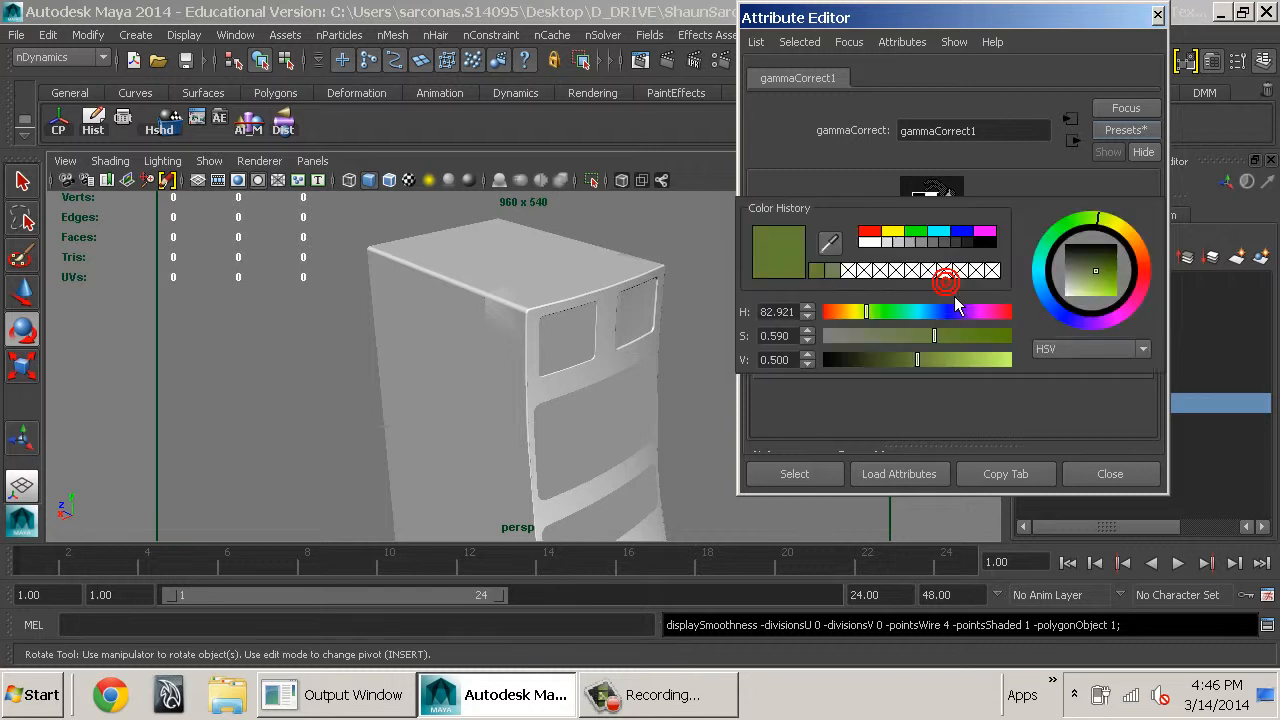
mouse_move(878, 320)
mouse_down()
mouse_move(862, 324)
mouse_move(912, 338)
mouse_move(877, 338)
mouse_move(918, 360)
mouse_move(896, 364)
mouse_move(862, 337)
mouse_up()
drag(903, 360, 939, 360)
click(667, 60)
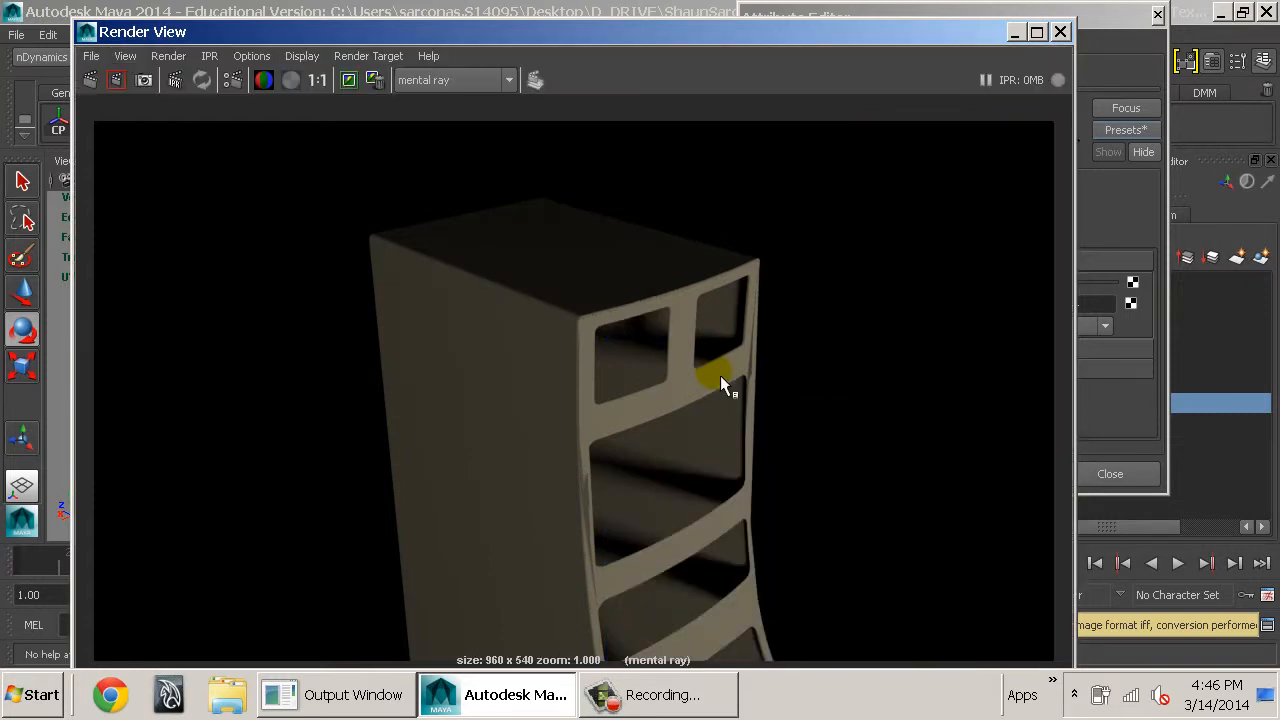
click(1060, 31)
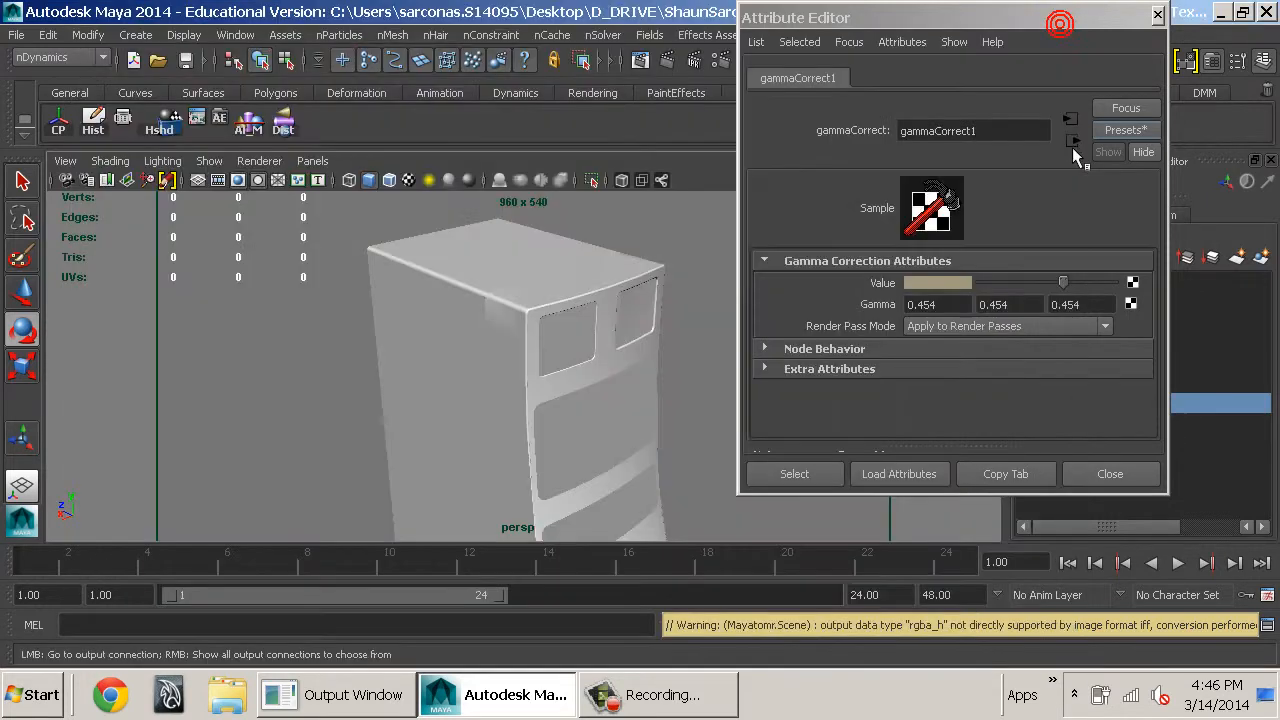
Raise the console's baseConsoleColor_MIA reflectivity to full
click(1073, 140)
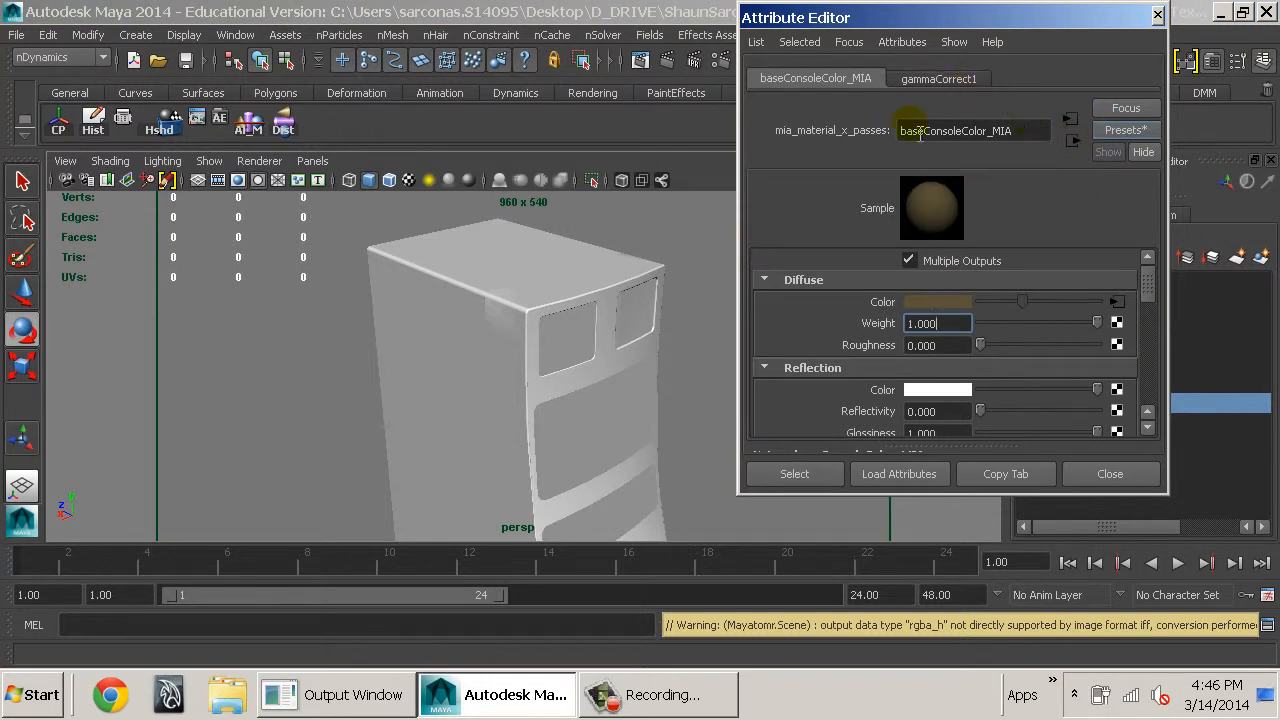
click(615, 287)
click(1089, 79)
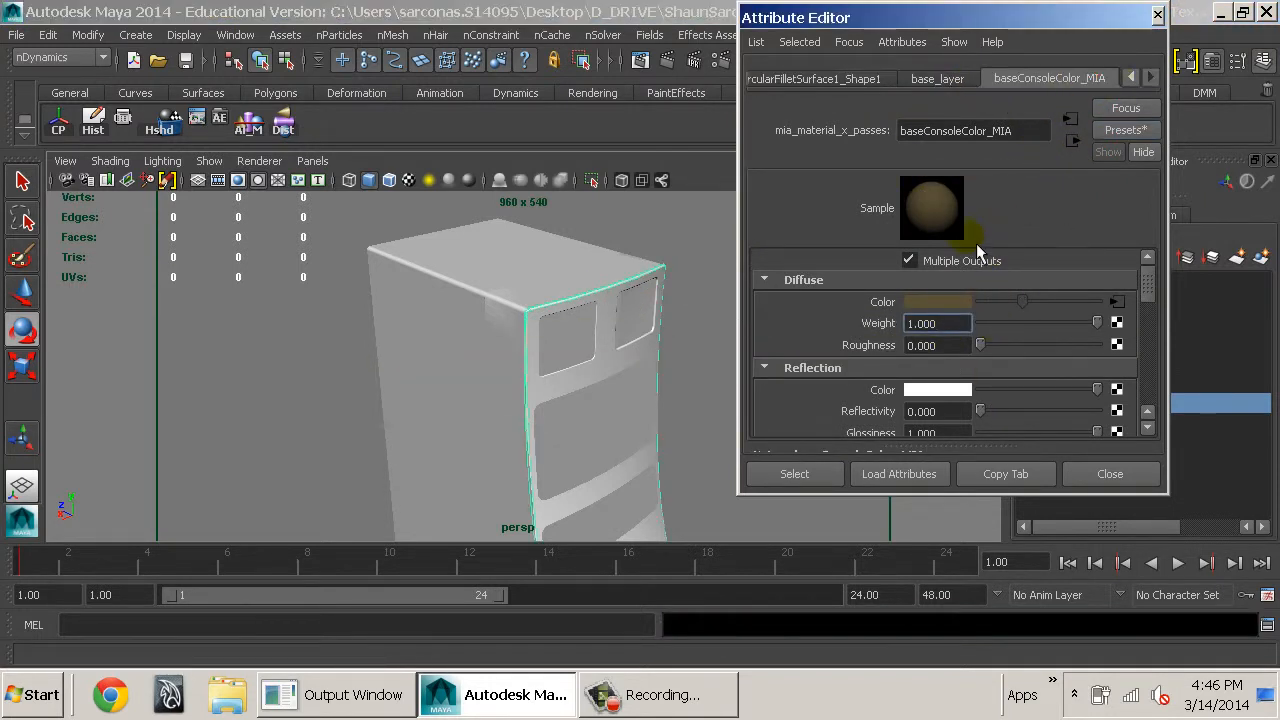
click(1119, 304)
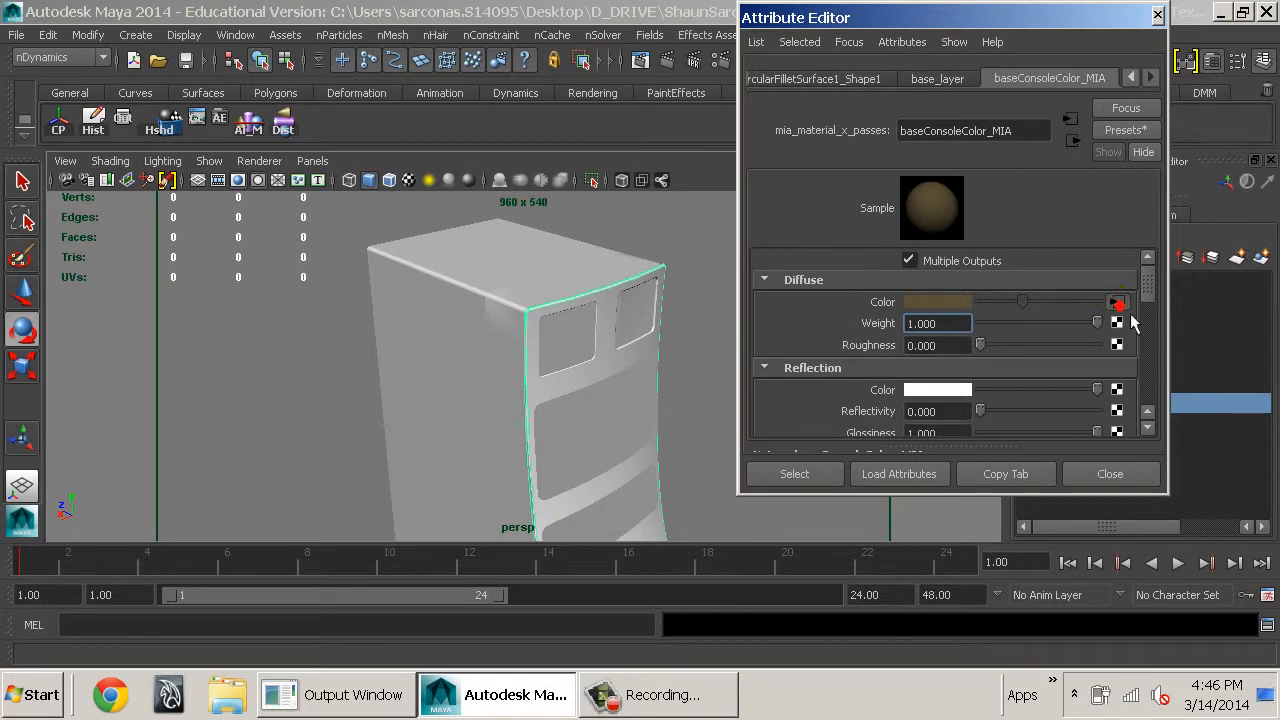
click(1074, 141)
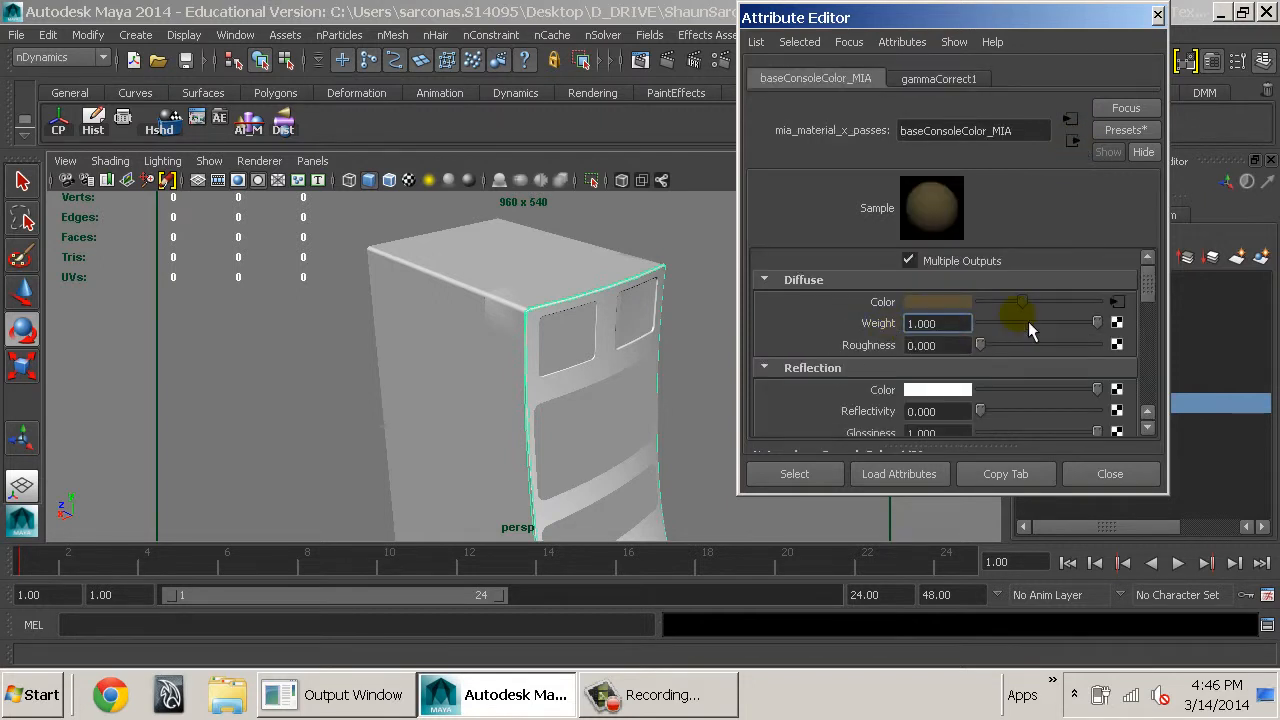
scroll(1010, 330, down, 2)
scroll(975, 362, up, 2)
scroll(984, 373, down, 2)
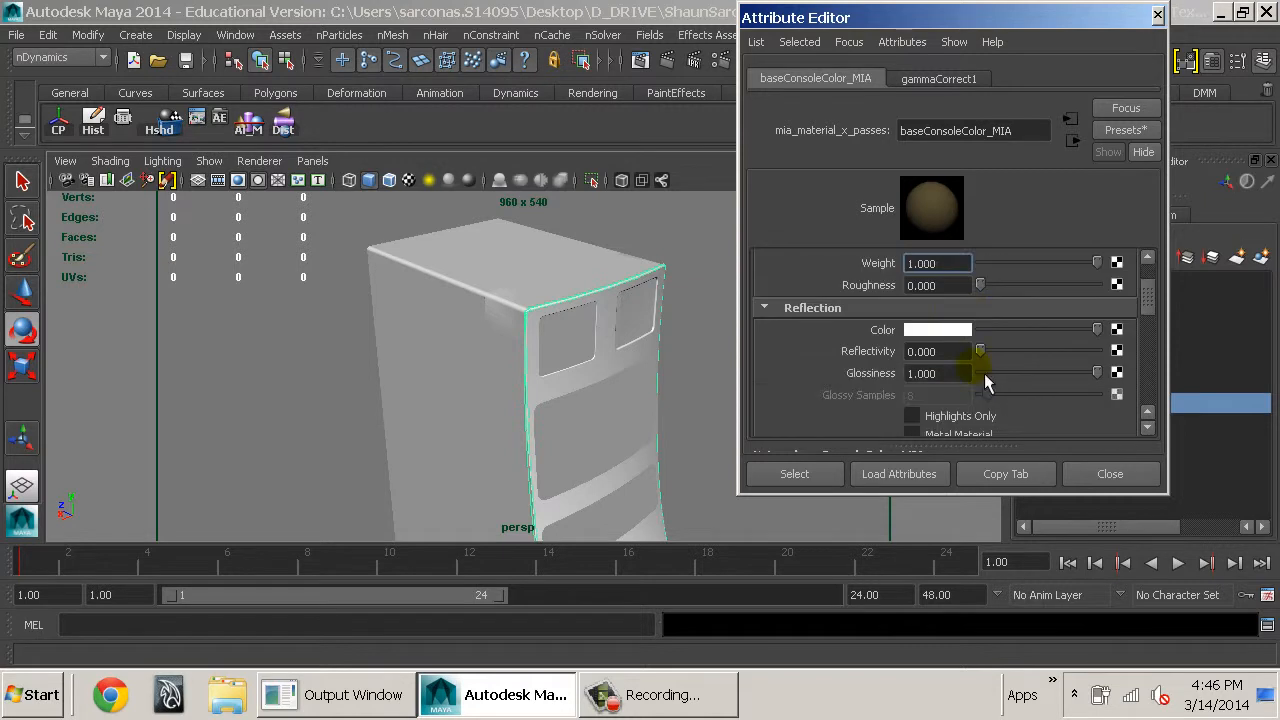
drag(983, 351, 1108, 352)
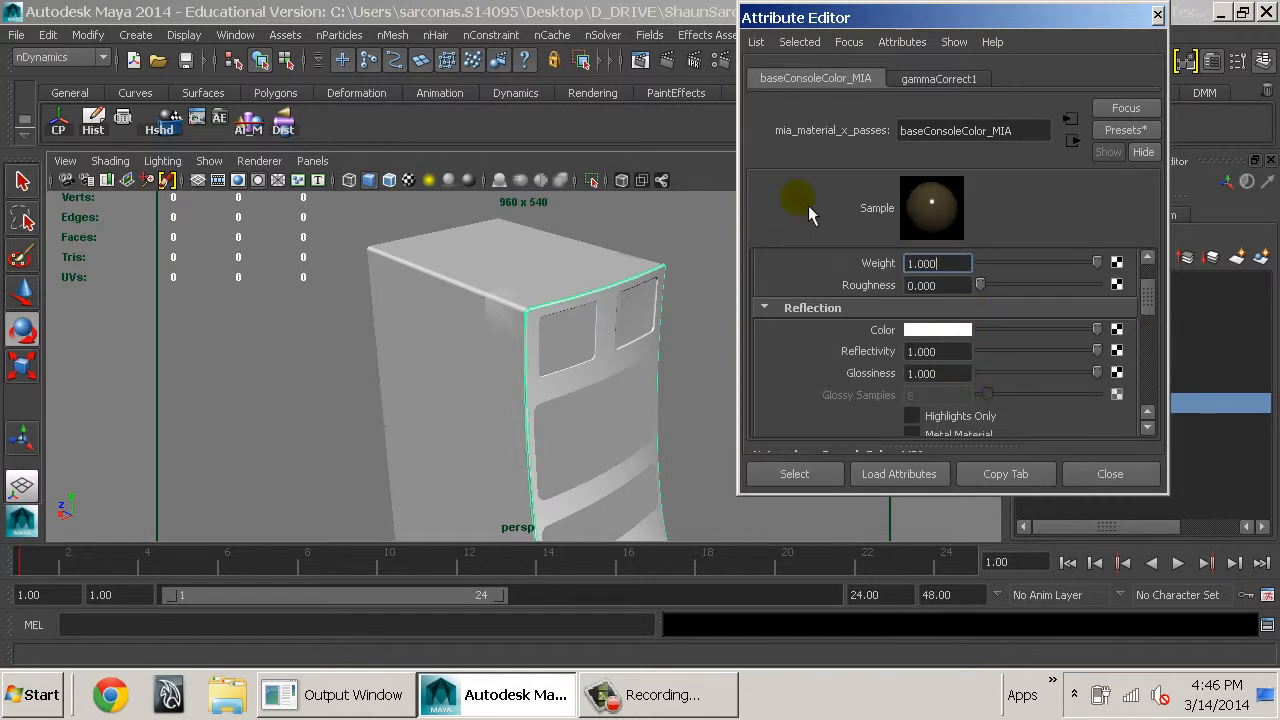
Render the reflective console and compare it with the previous stored render
click(676, 61)
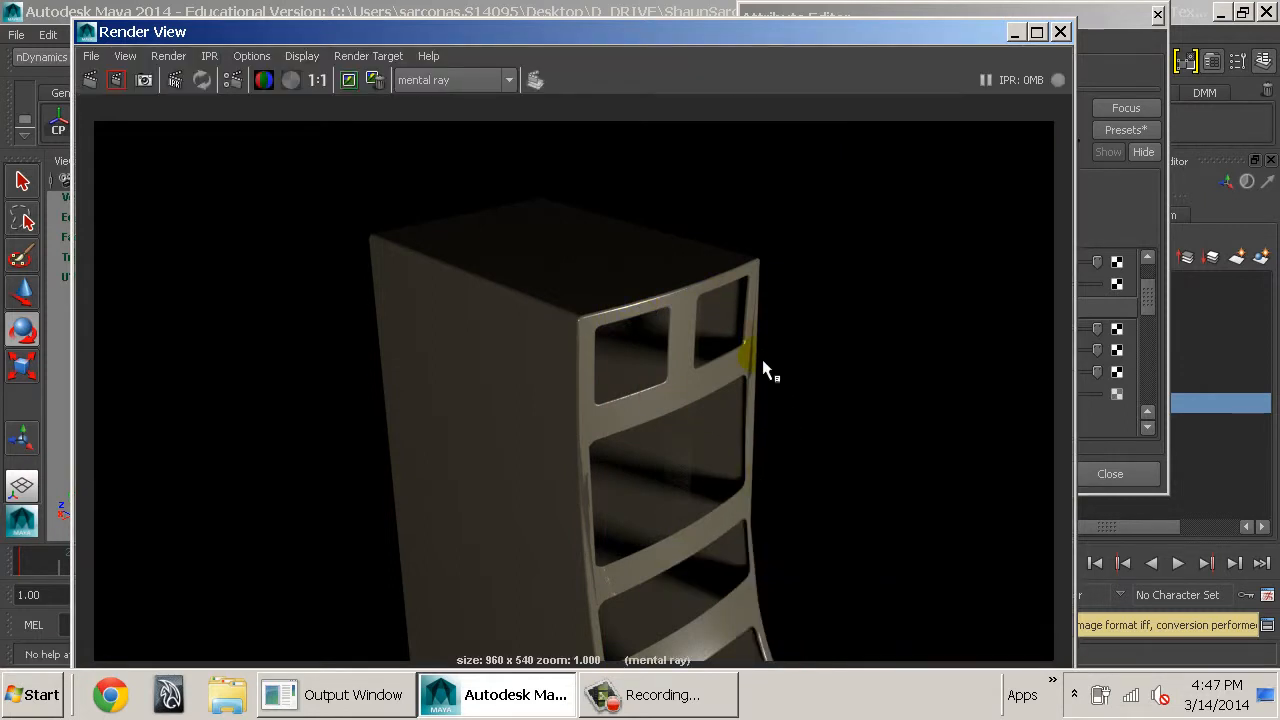
drag(252, 31, 248, 15)
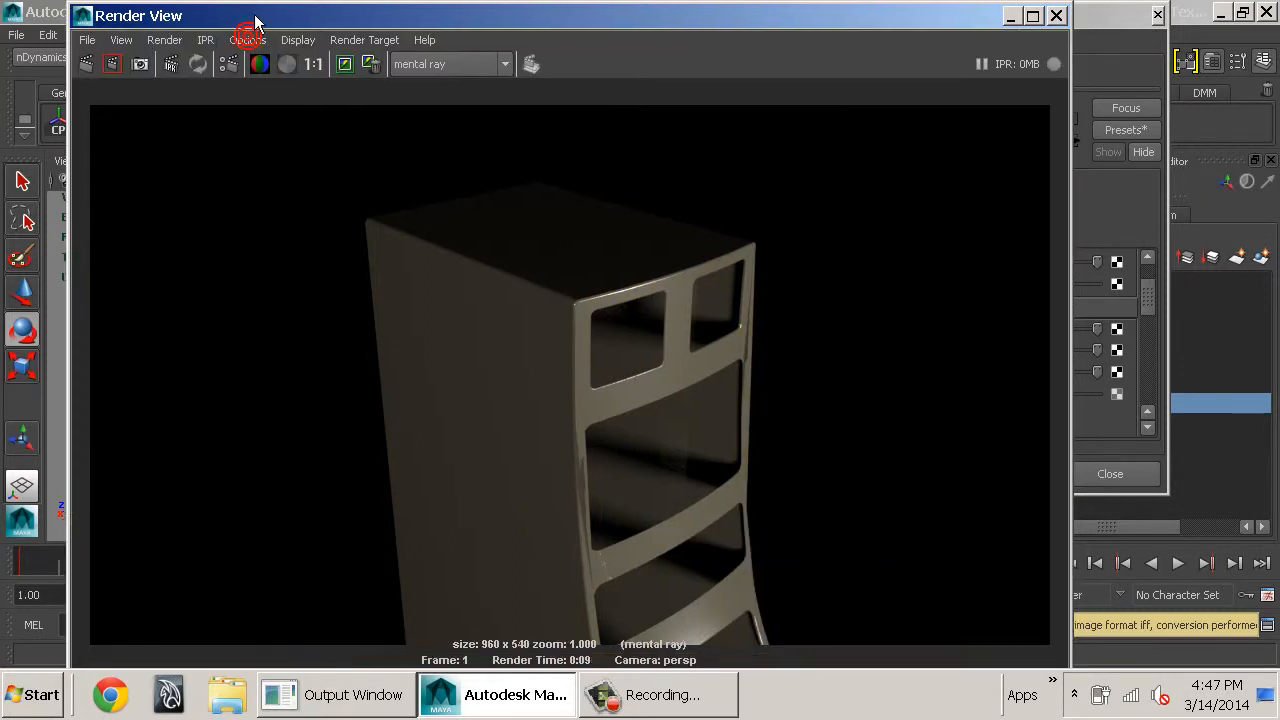
drag(70, 4, 111, 77)
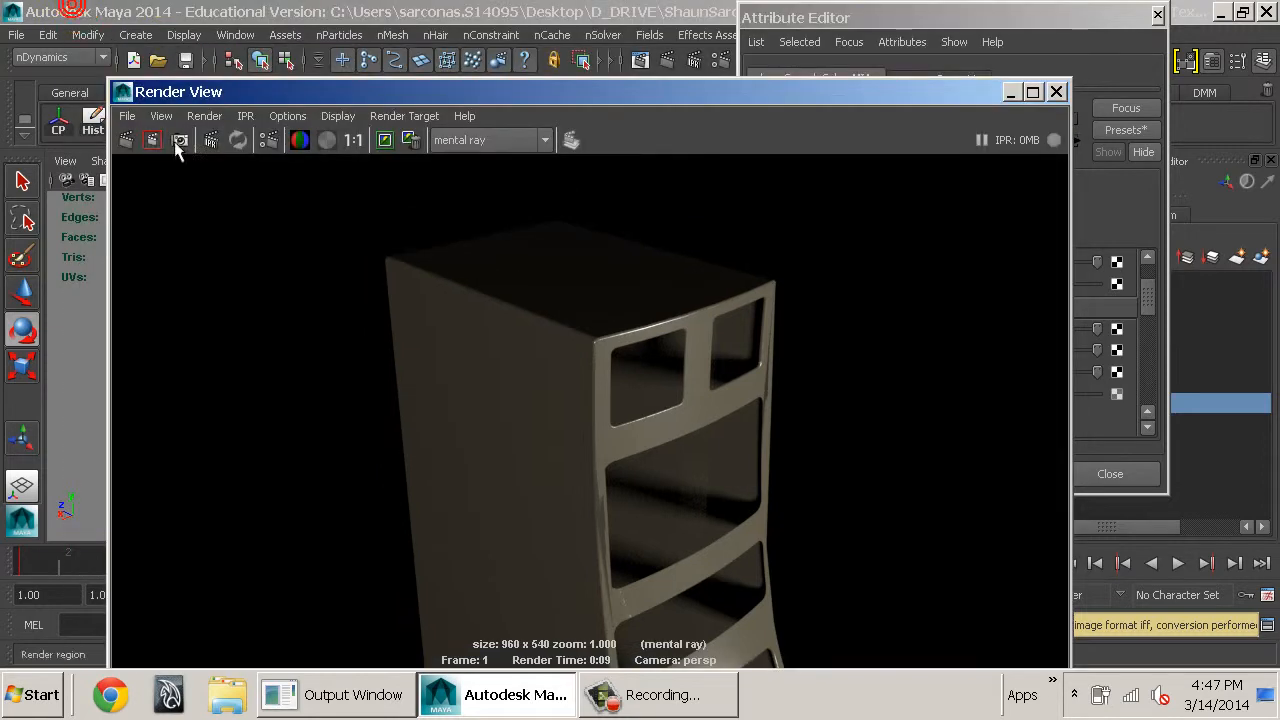
drag(209, 97, 167, 26)
drag(206, 609, 338, 597)
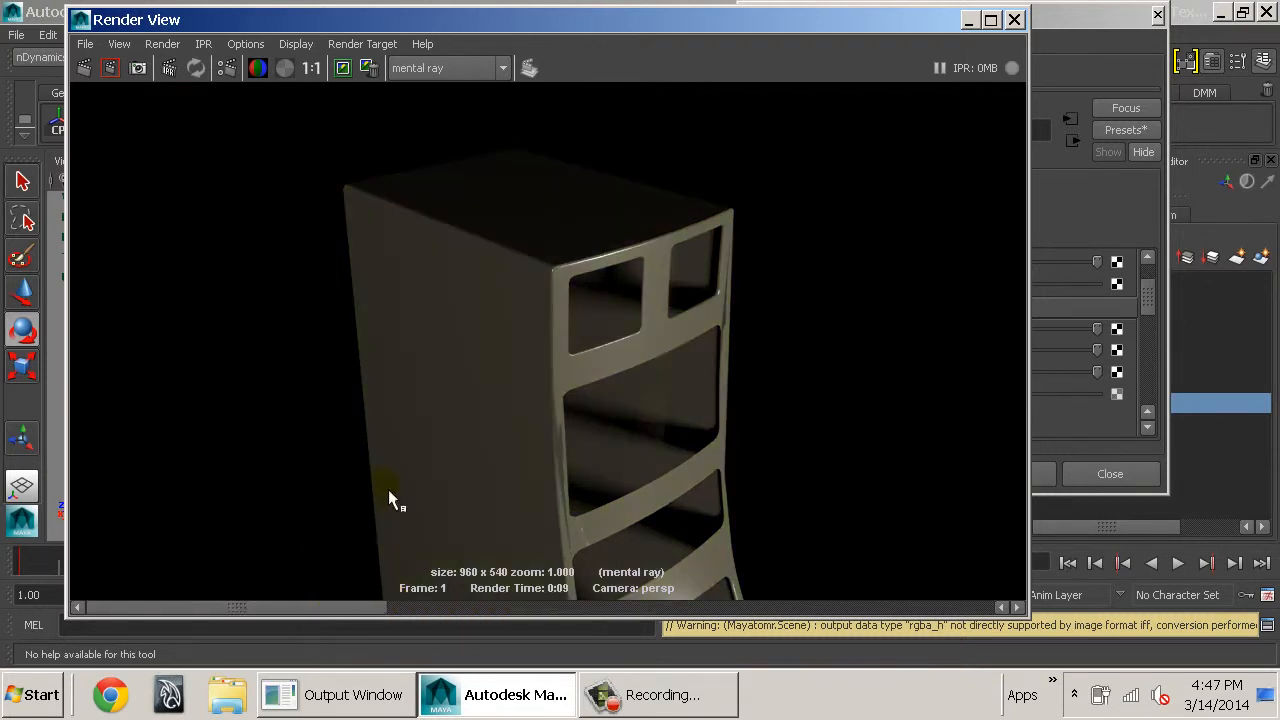
click(1014, 19)
Lower baseConsoleColor_MIA reflectivity to 0.205 and glossiness to 0.419
click(1033, 353)
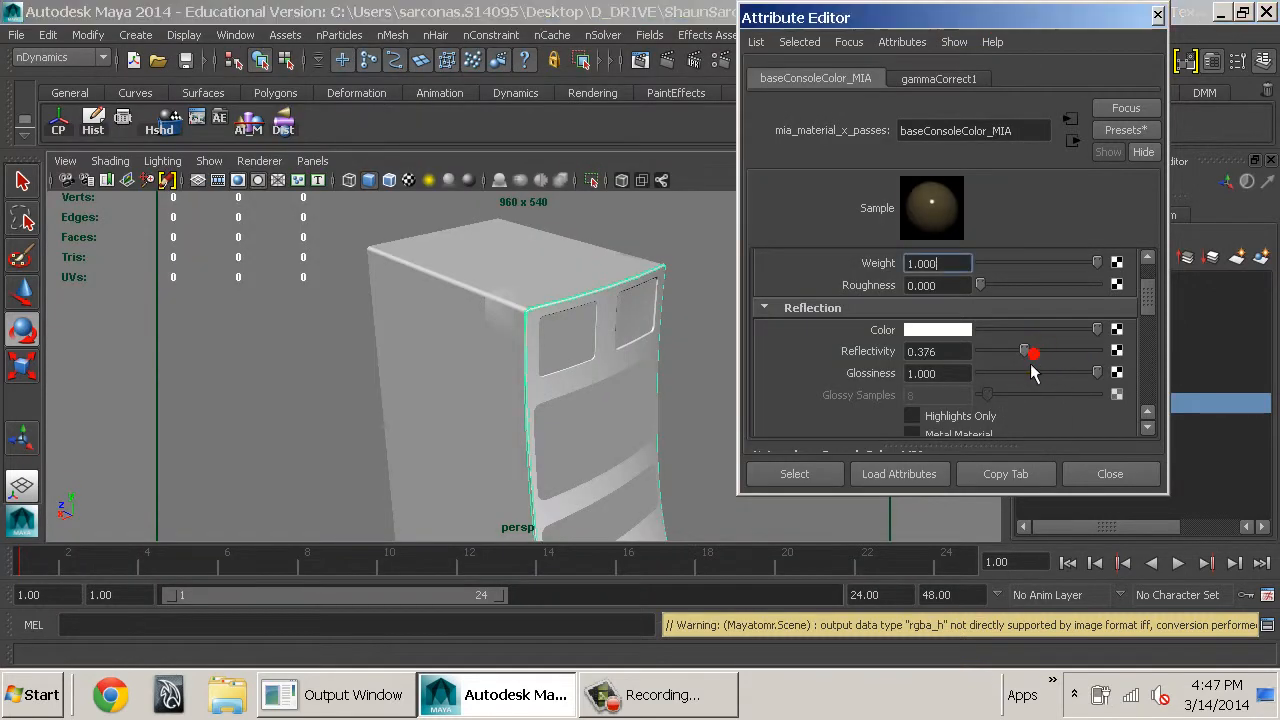
drag(1031, 365, 1048, 389)
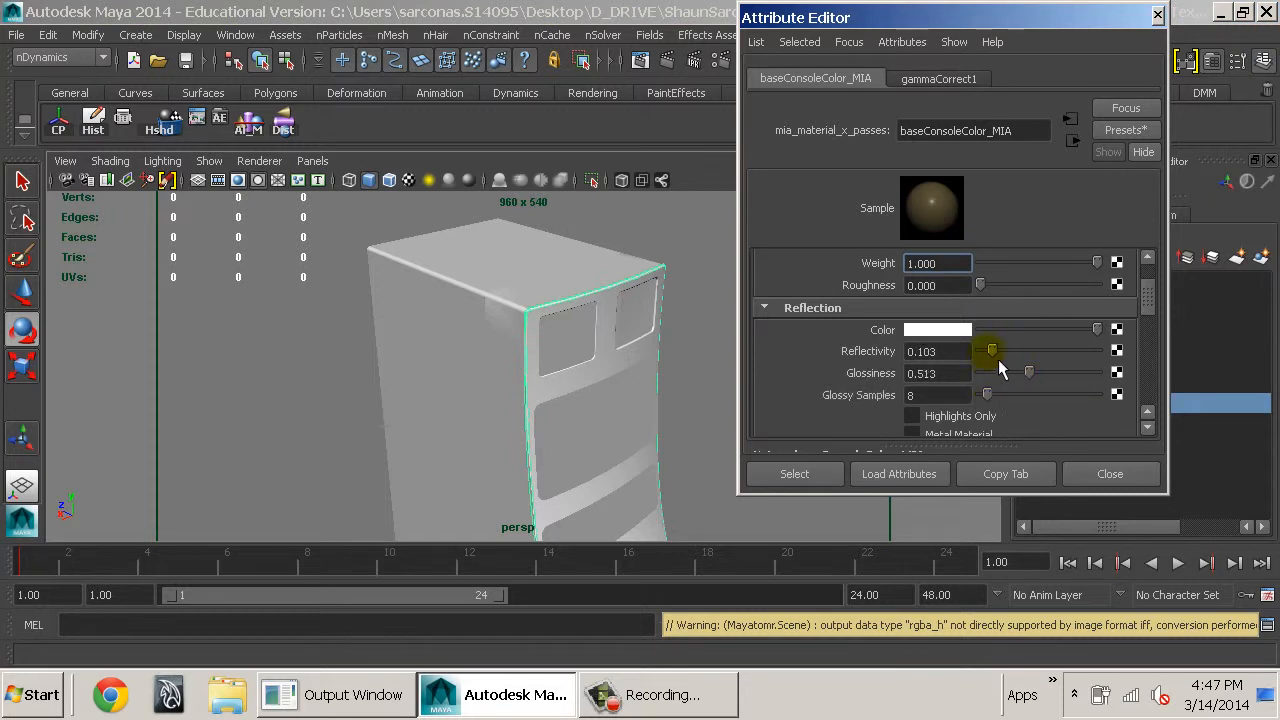
drag(1042, 393, 1021, 378)
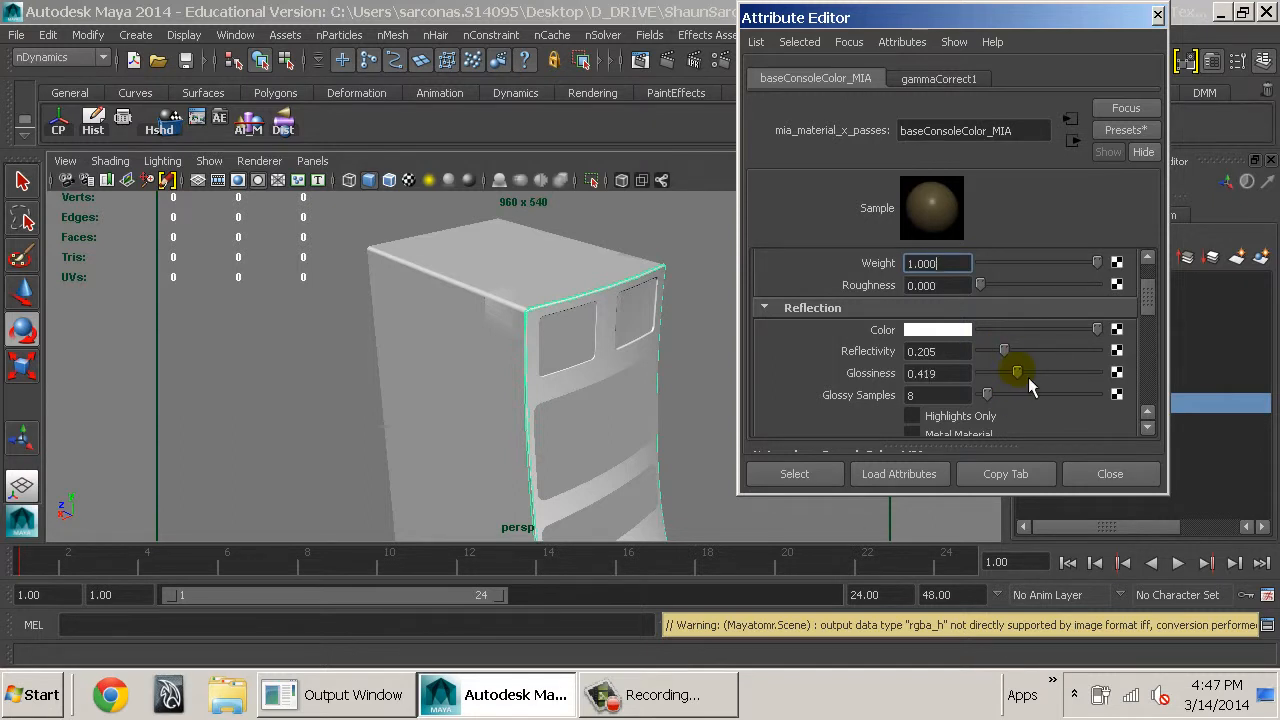
Re-render the console, compare it with the stored render, and close Render View
click(642, 61)
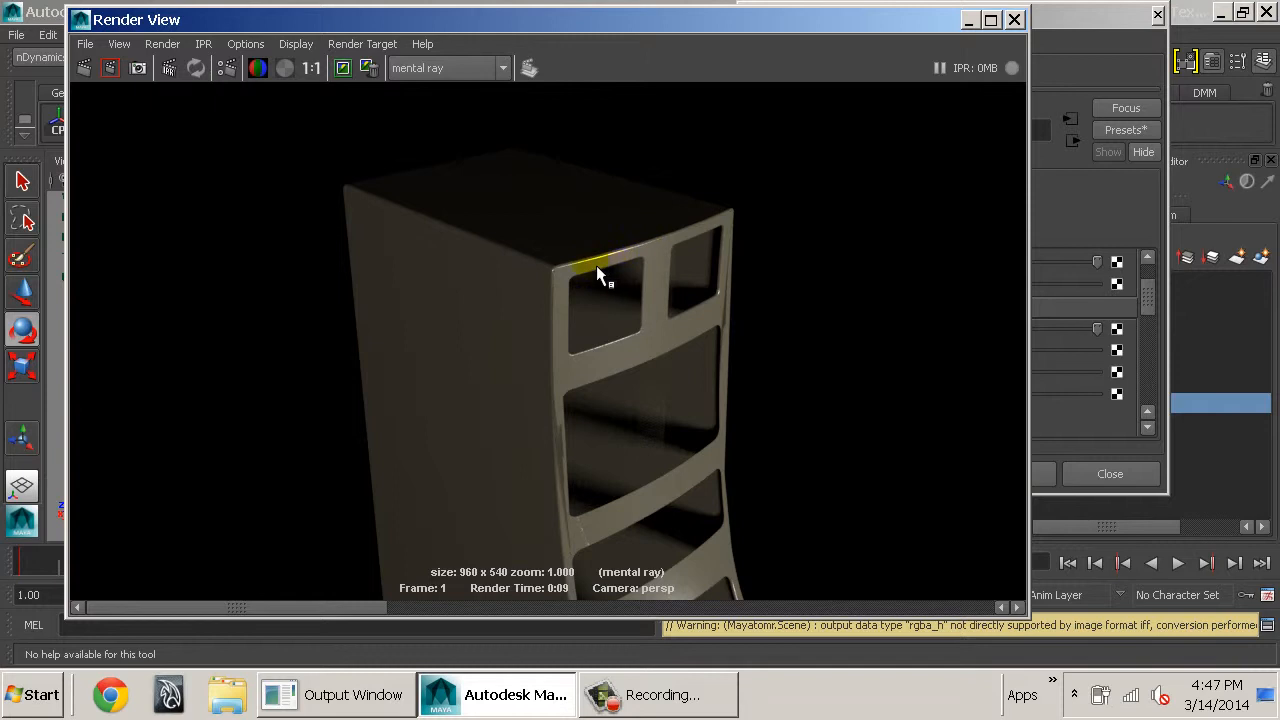
click(110, 68)
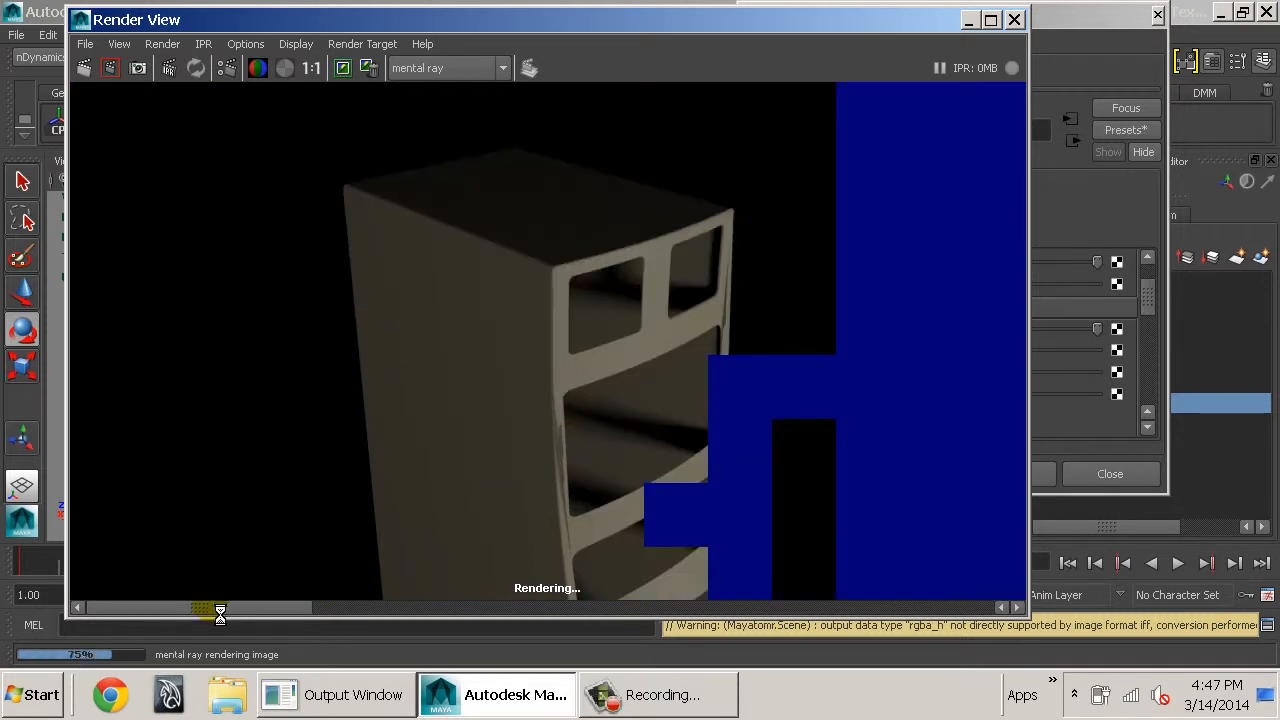
drag(220, 611, 250, 615)
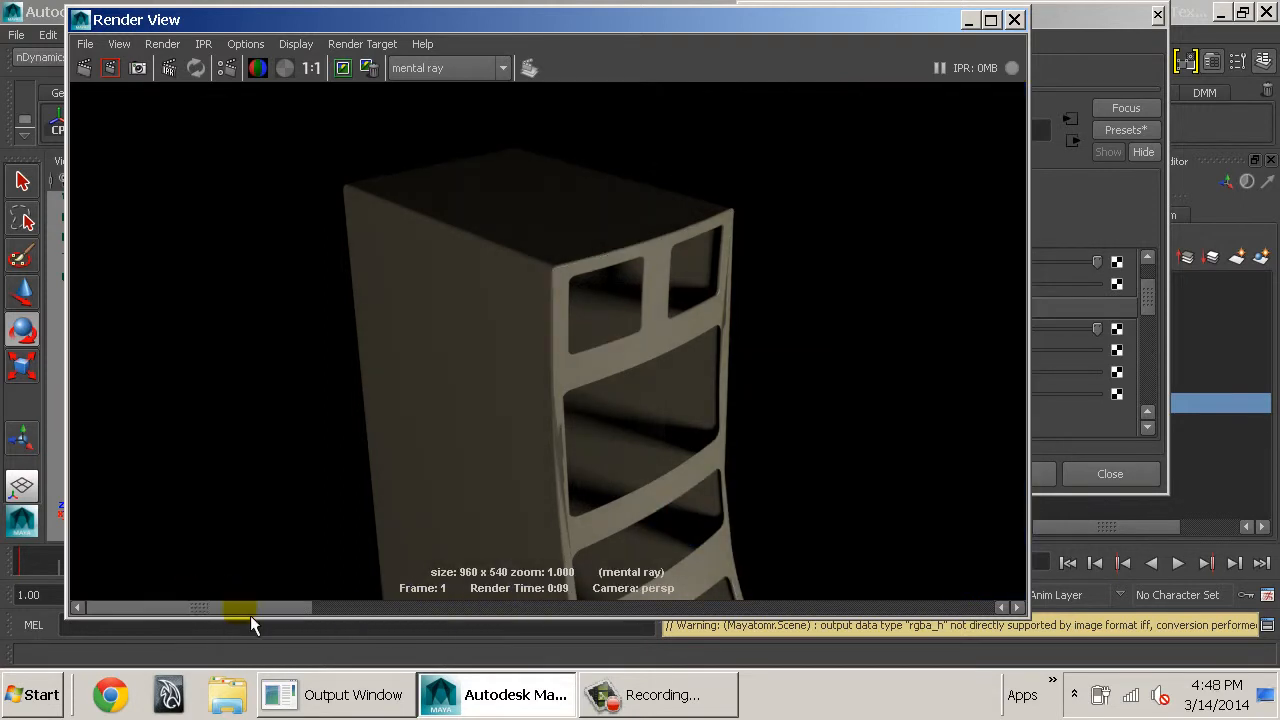
click(1014, 19)
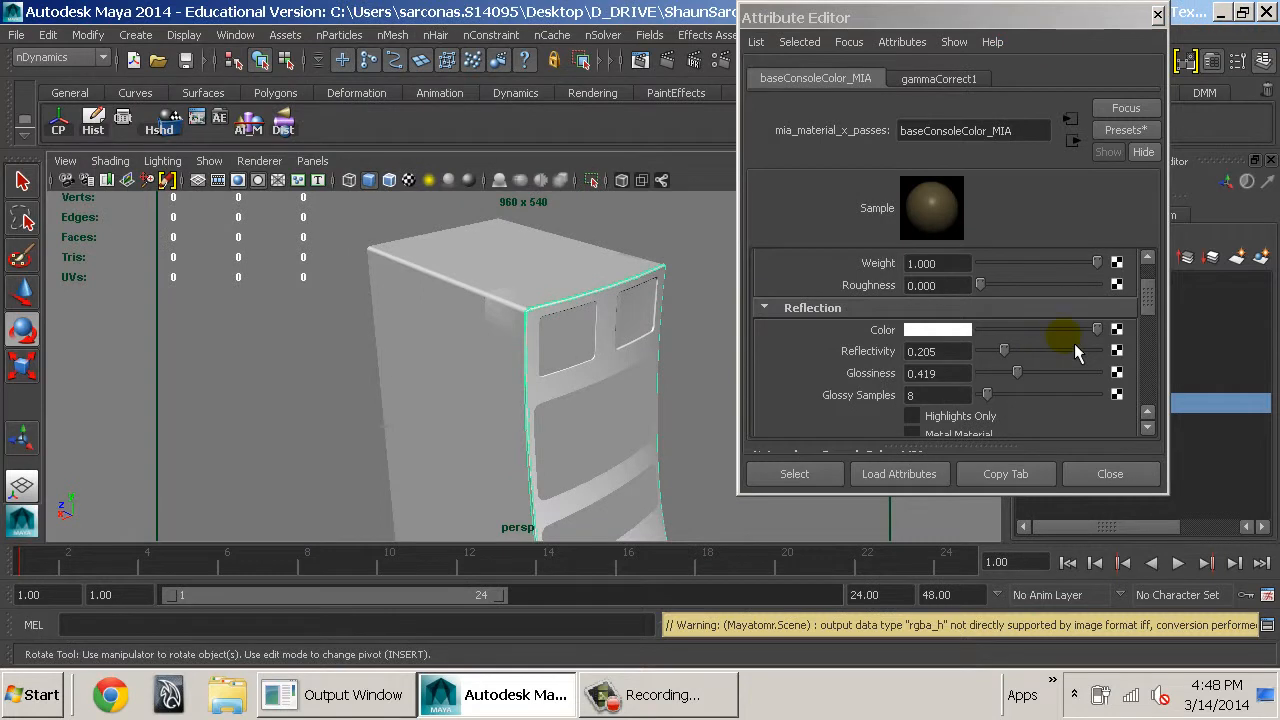
Add a Granite bump map to the console material with 0.1 bump depth
scroll(1070, 343, down, 12)
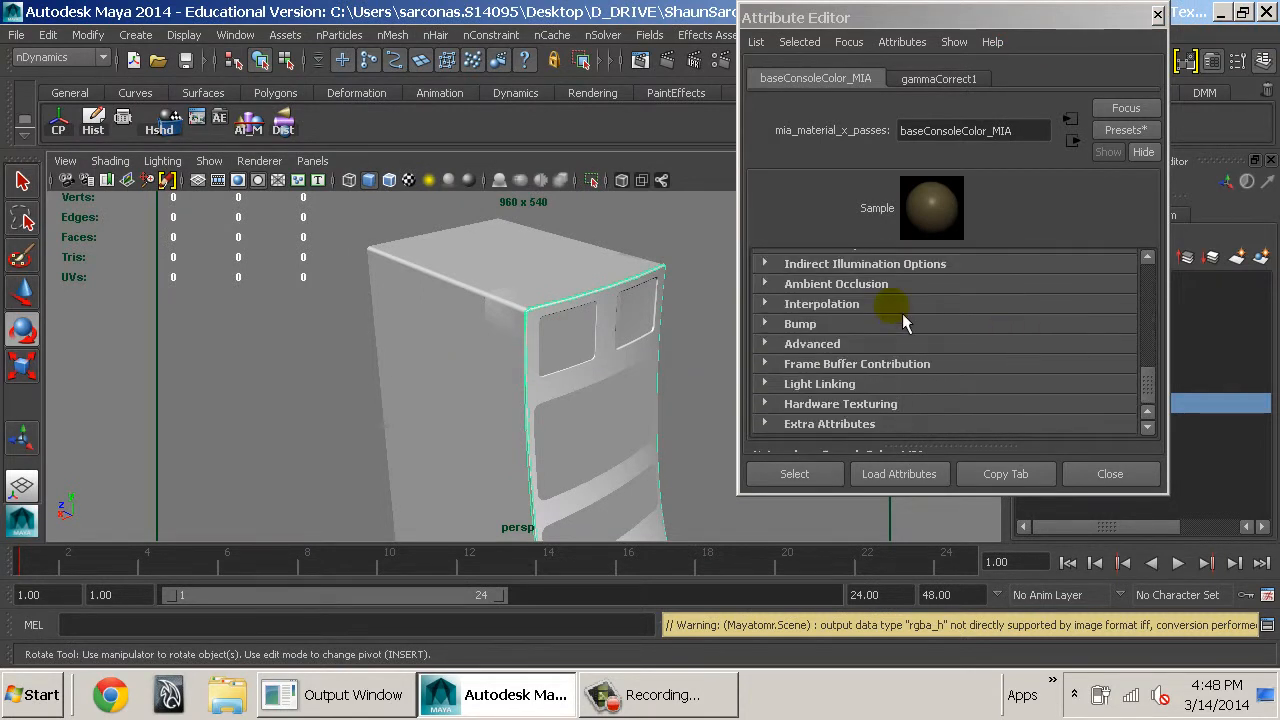
click(828, 324)
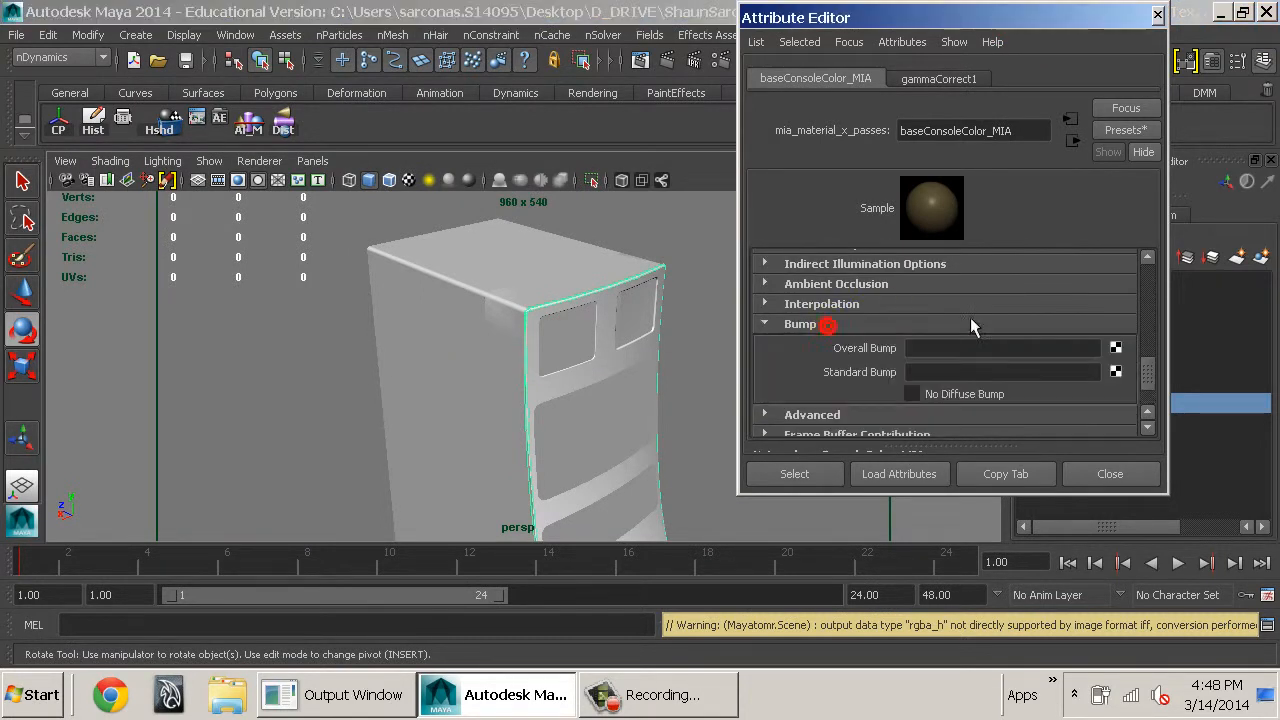
click(1131, 378)
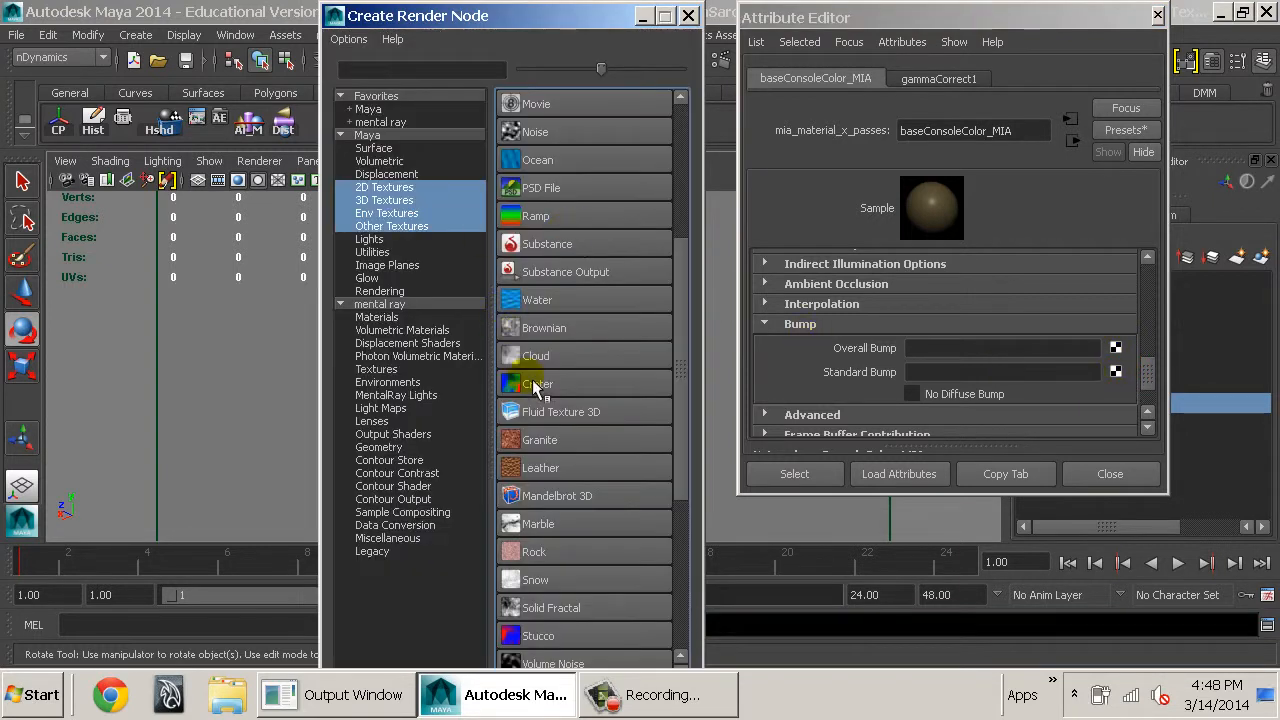
click(558, 443)
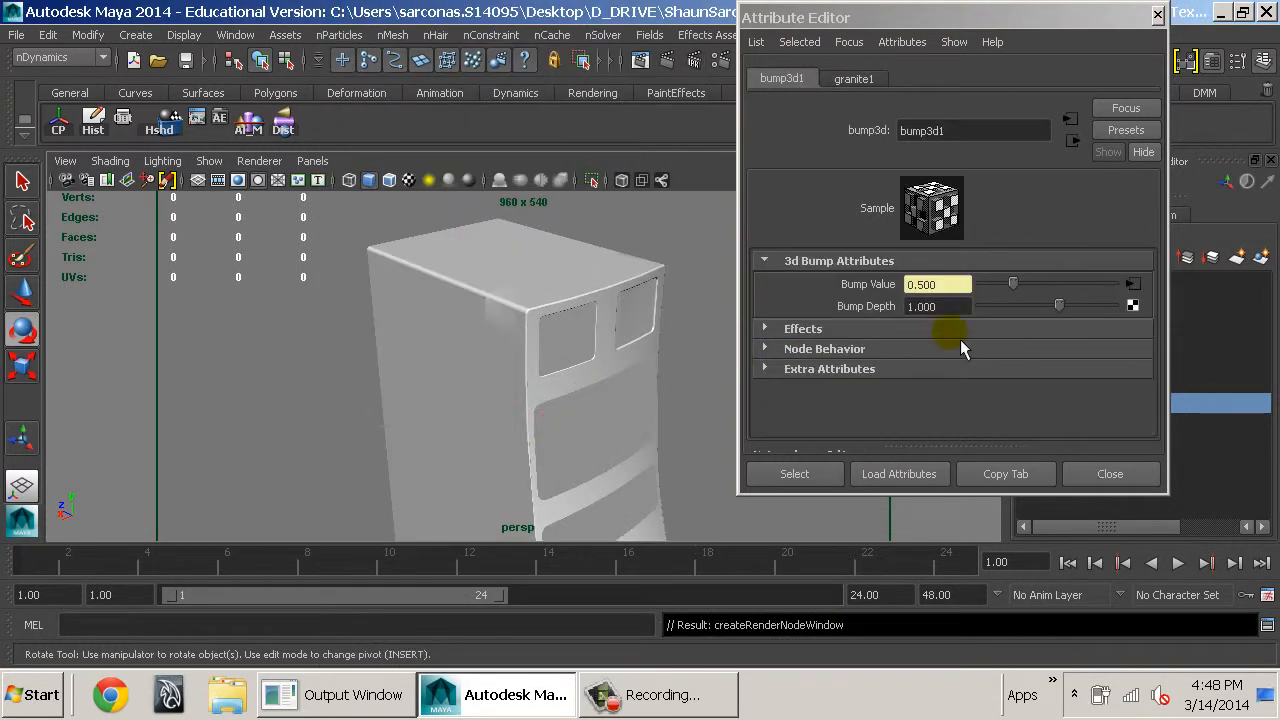
click(952, 307)
drag(962, 314, 773, 305)
text(.1)
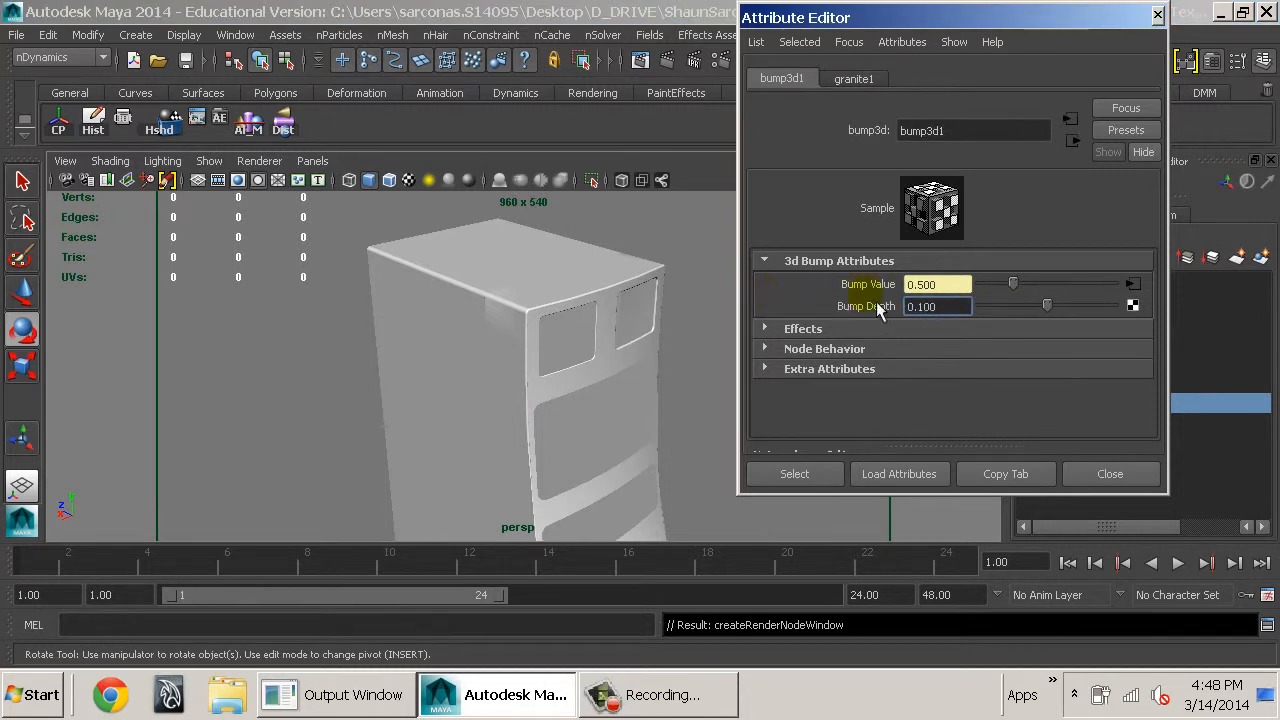
key(Return)
Set granite1's cell size to 0.01 and render the frame
click(866, 82)
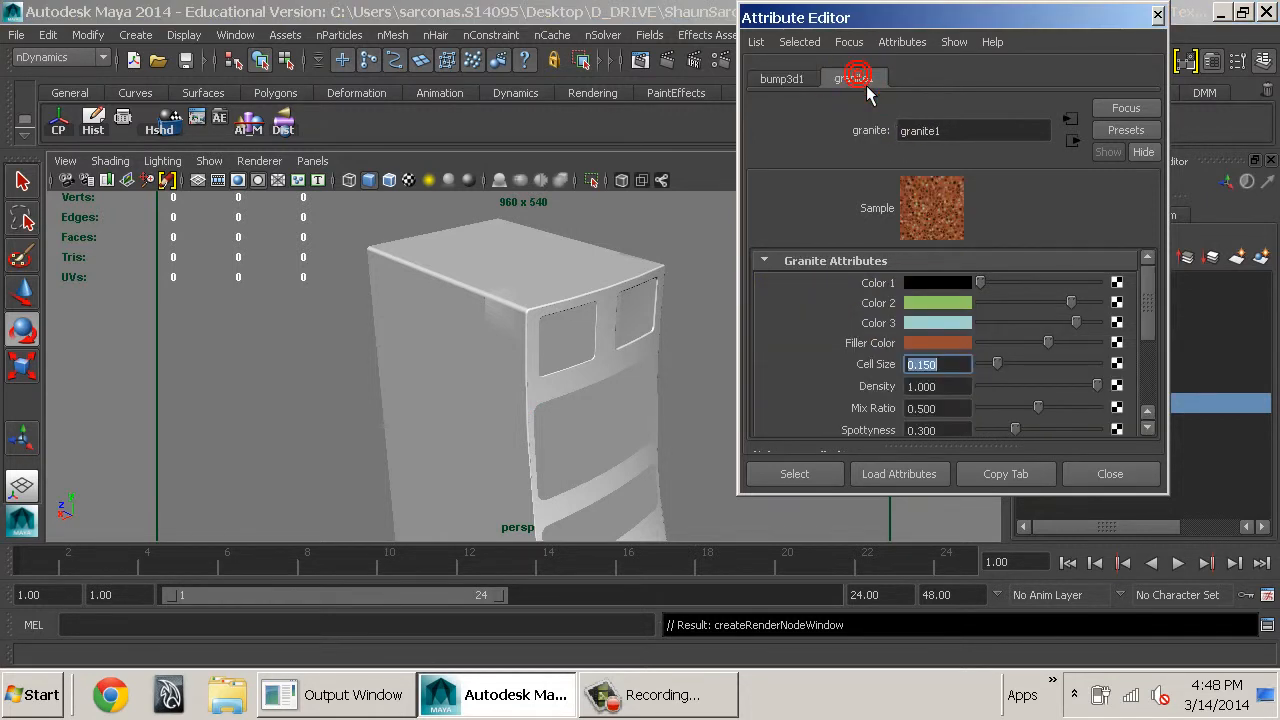
text(.01)
key(Return)
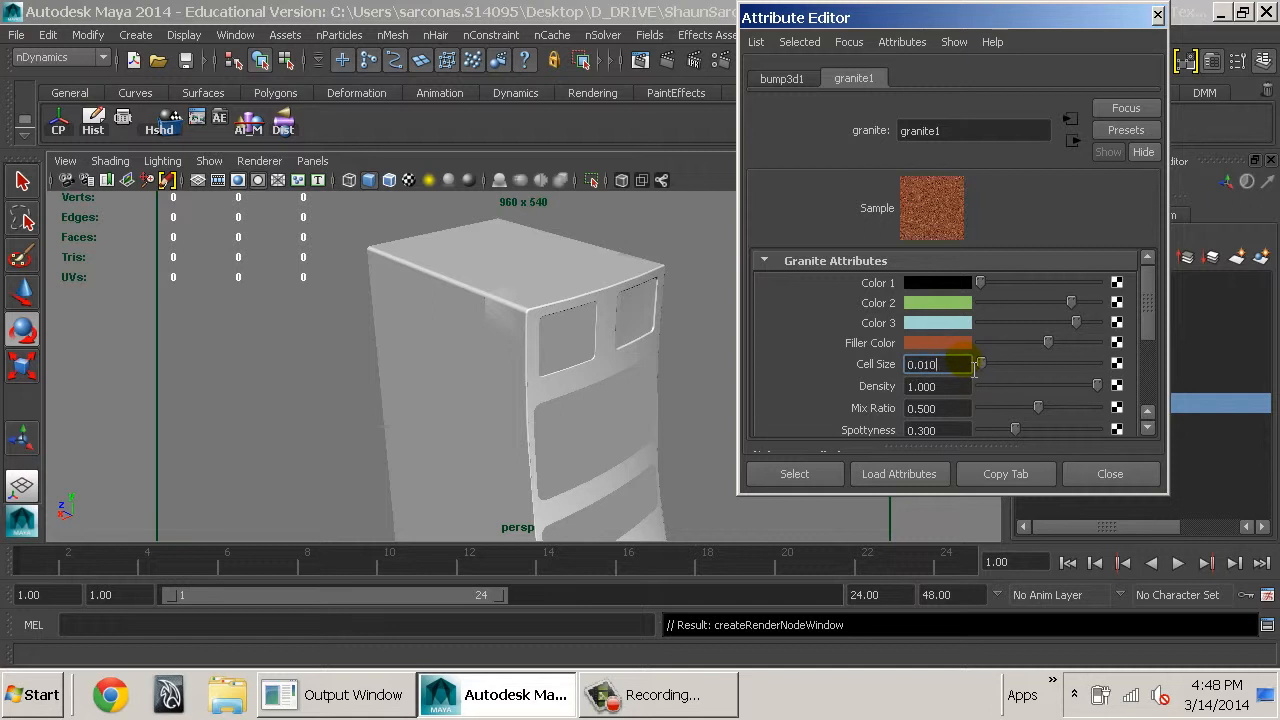
click(666, 61)
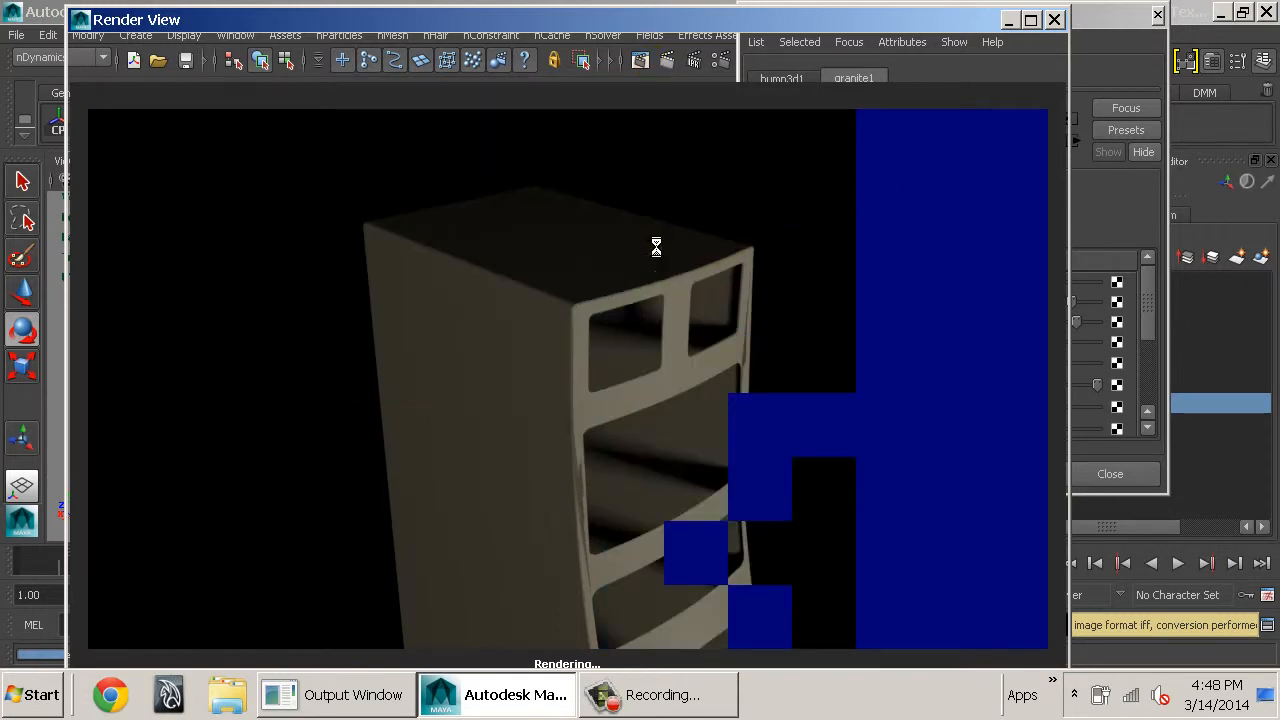
Zoom into the granite-bump render to inspect it, then turn granite1's Color 2 black
scroll(623, 297, up, 5)
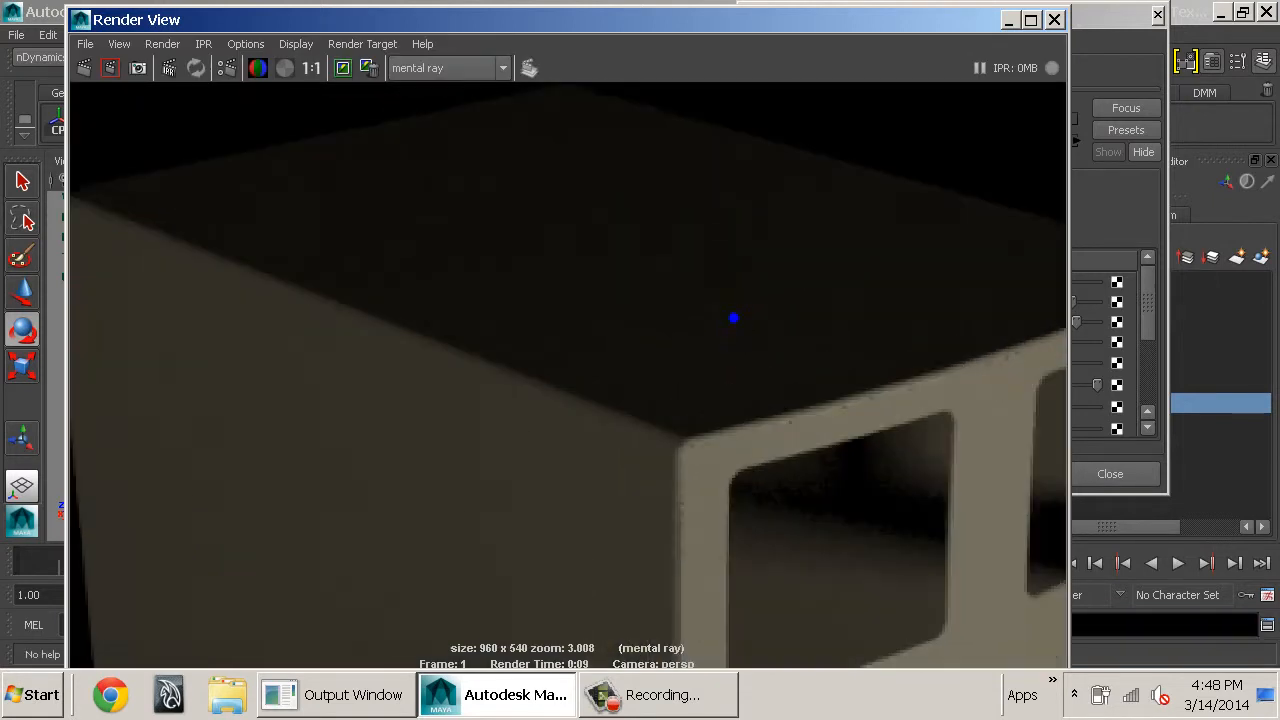
alt+middle_drag(733, 318, 406, 389)
alt+middle_drag(864, 458, 686, 328)
scroll(789, 311, down, 3)
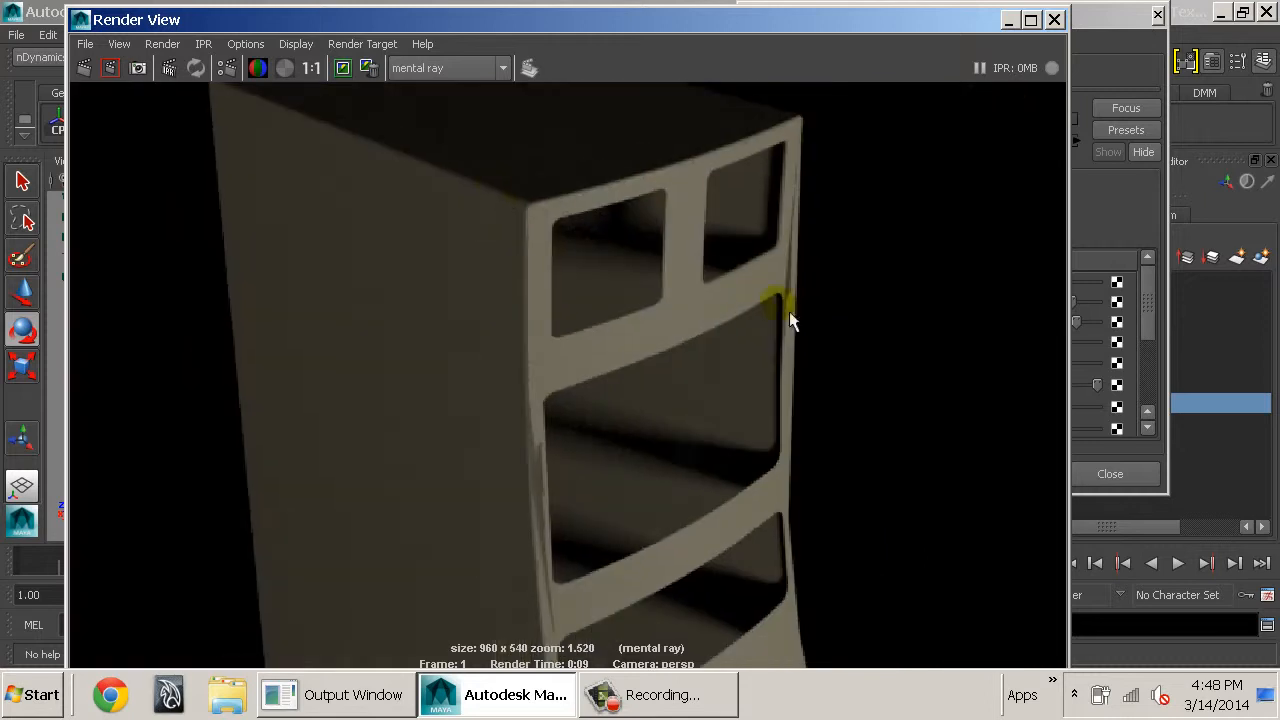
click(1160, 222)
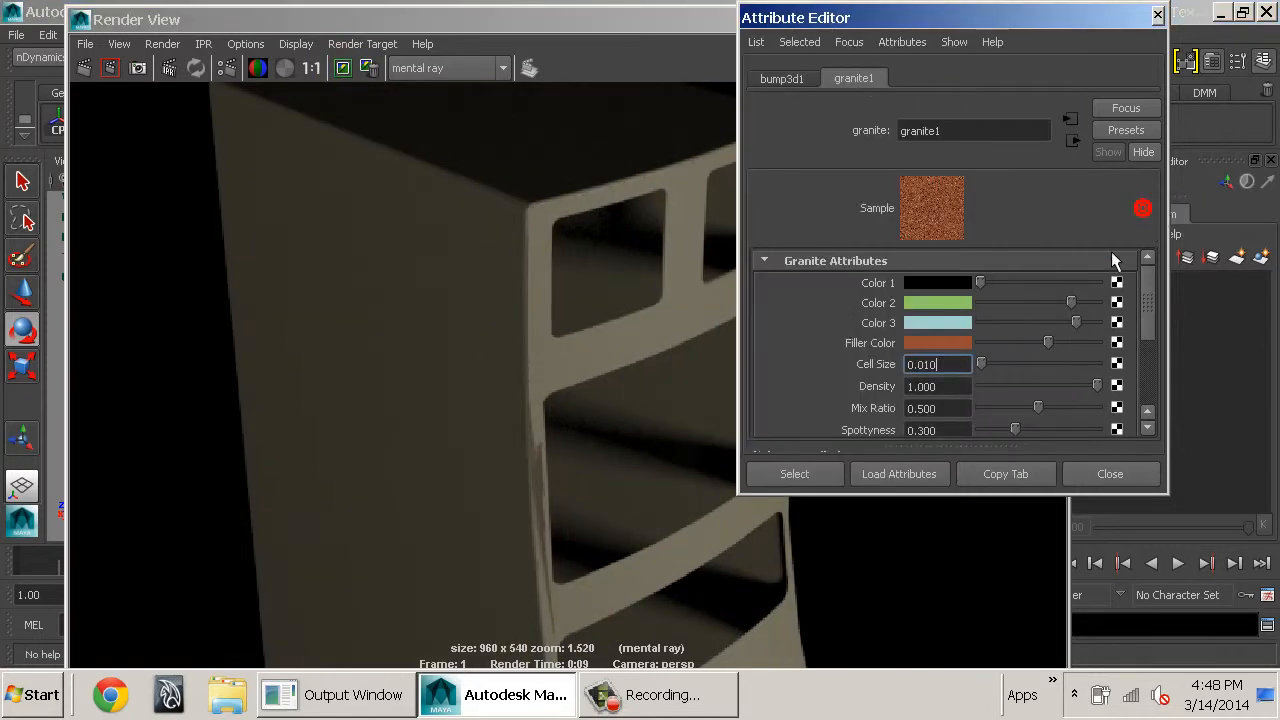
drag(1029, 301, 939, 311)
Adjust granite1's Color 3 and filler colours, lighten Colors 2 and 3 to greys, and re-render
drag(1020, 321, 926, 338)
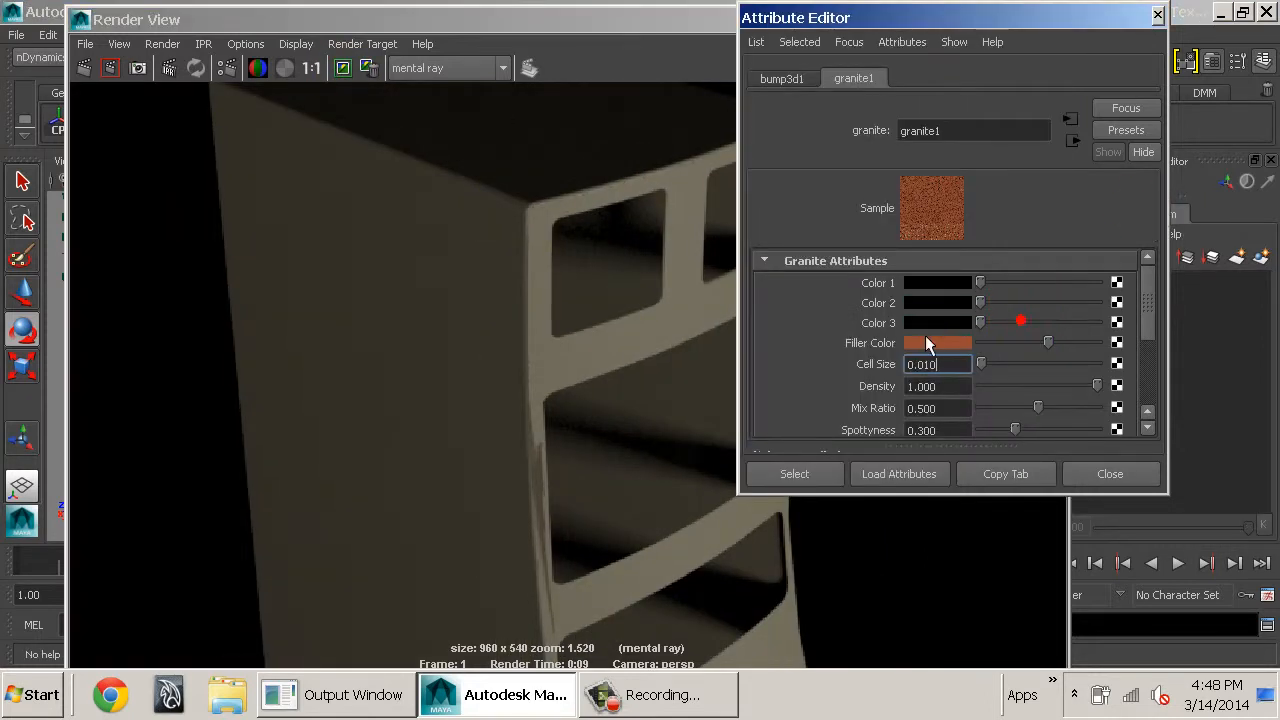
drag(1047, 345, 981, 301)
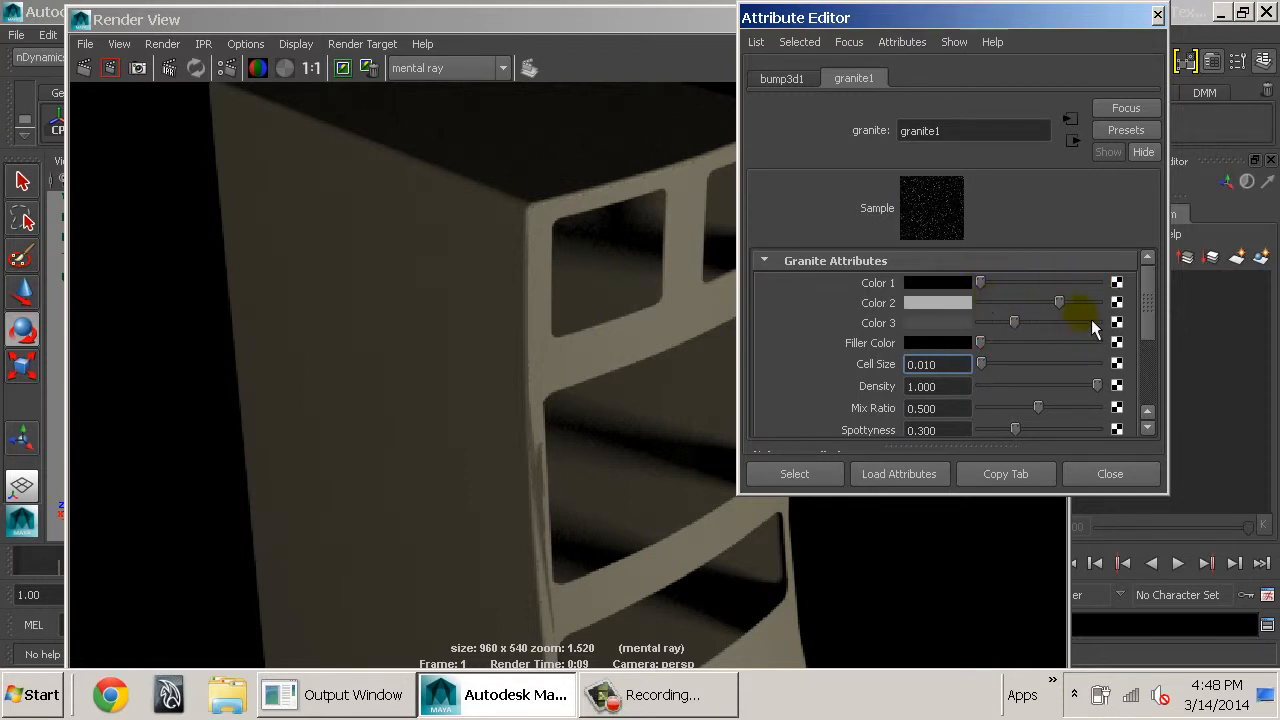
drag(1059, 302, 1043, 335)
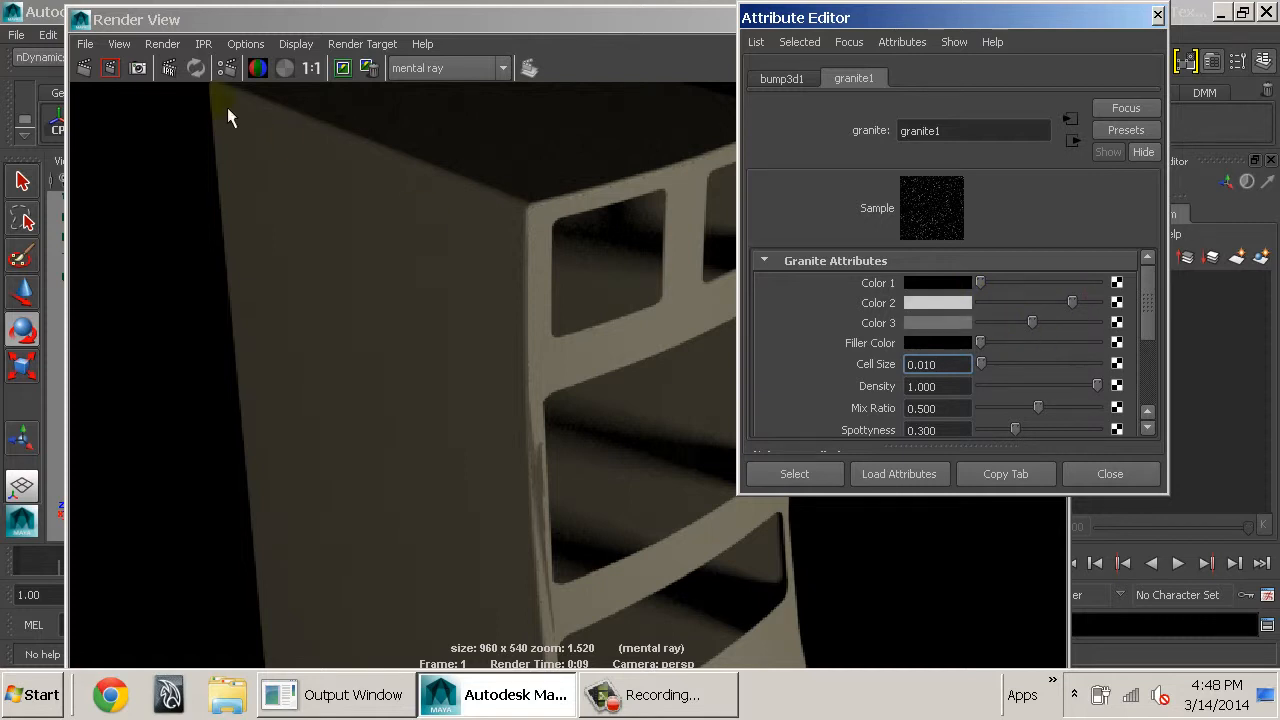
click(86, 68)
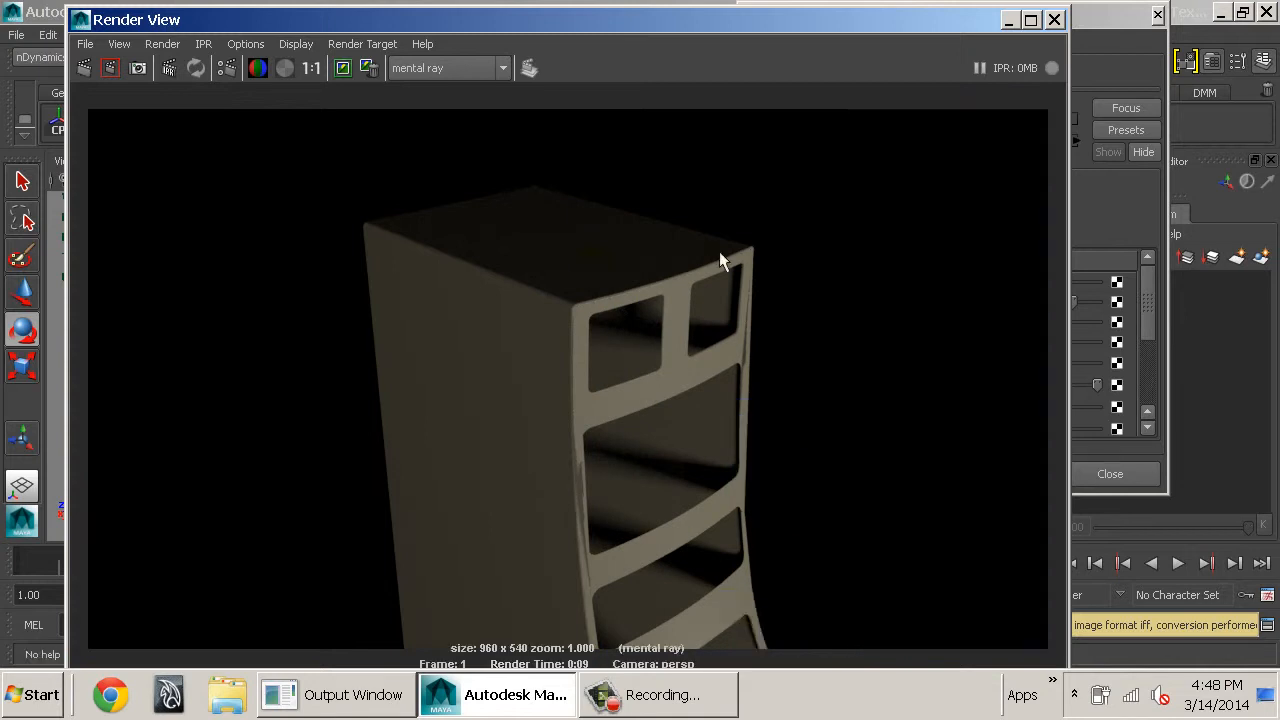
Set bump3d1's Bump Depth to 1.000
click(1103, 207)
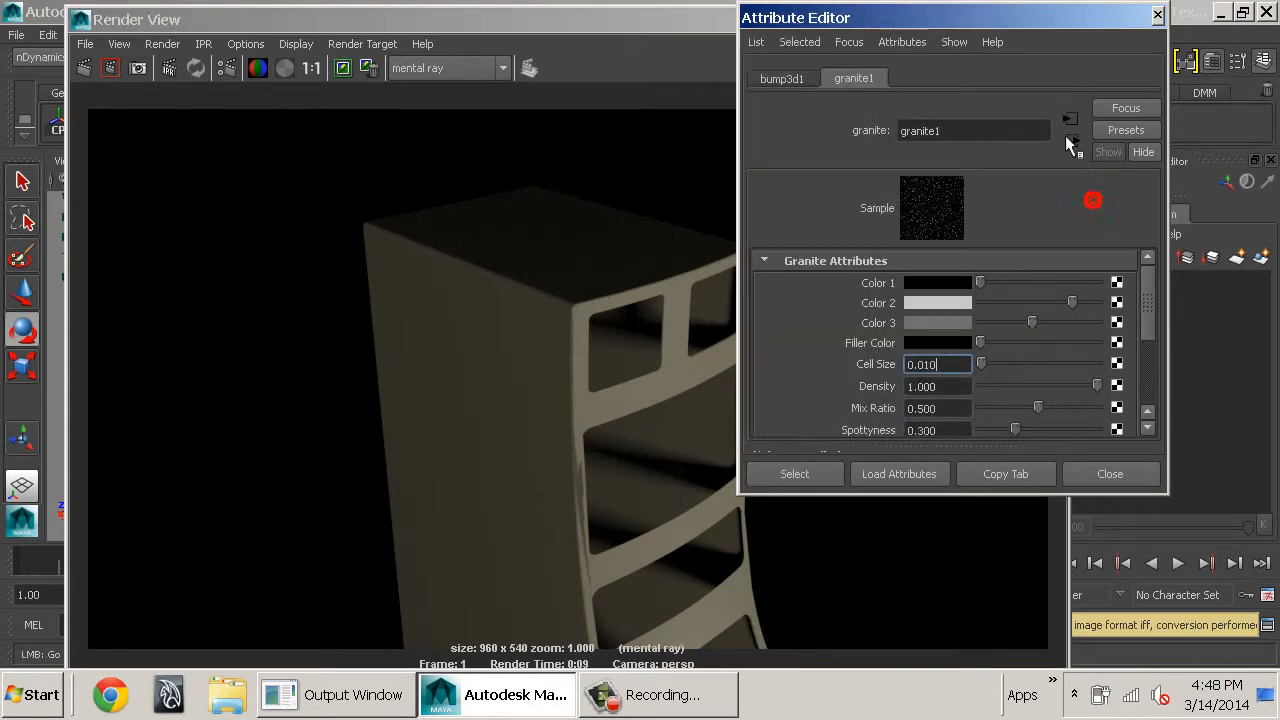
click(775, 78)
double_click(929, 306)
text(100)
key(Return)
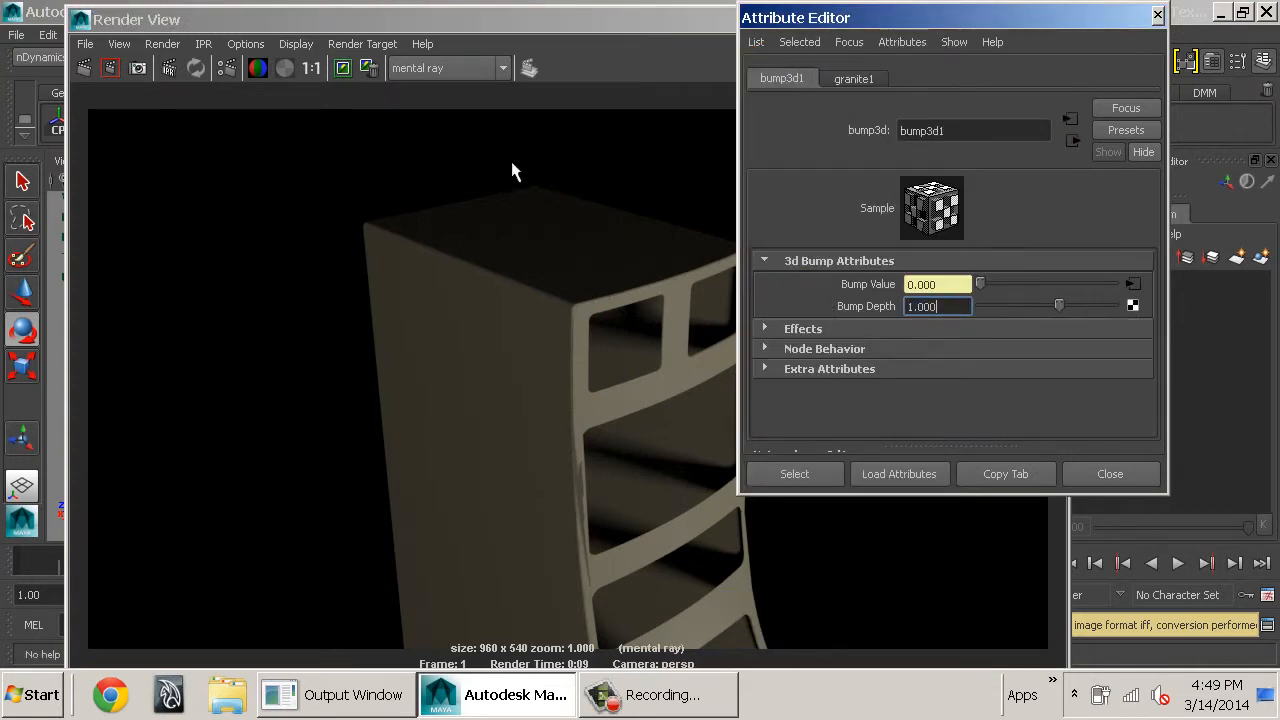
click(353, 74)
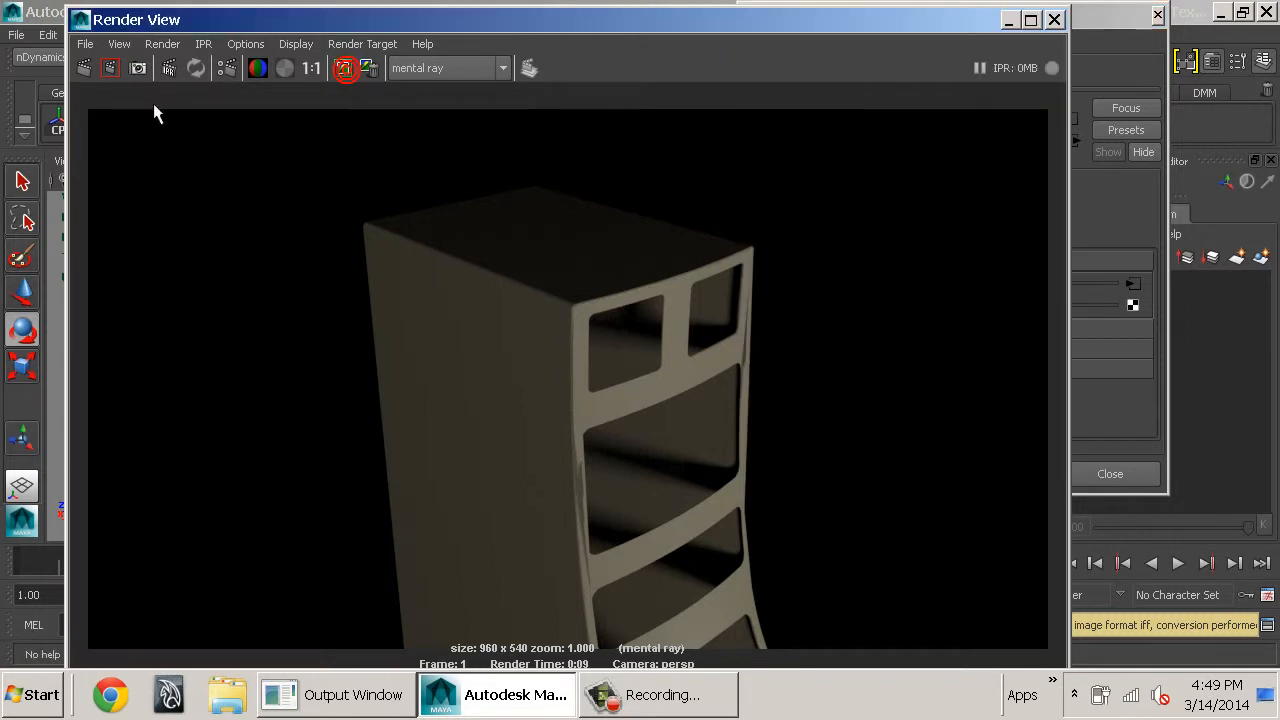
Render the deeper bump, then enlarge granite1's cell size to 0.100
click(110, 68)
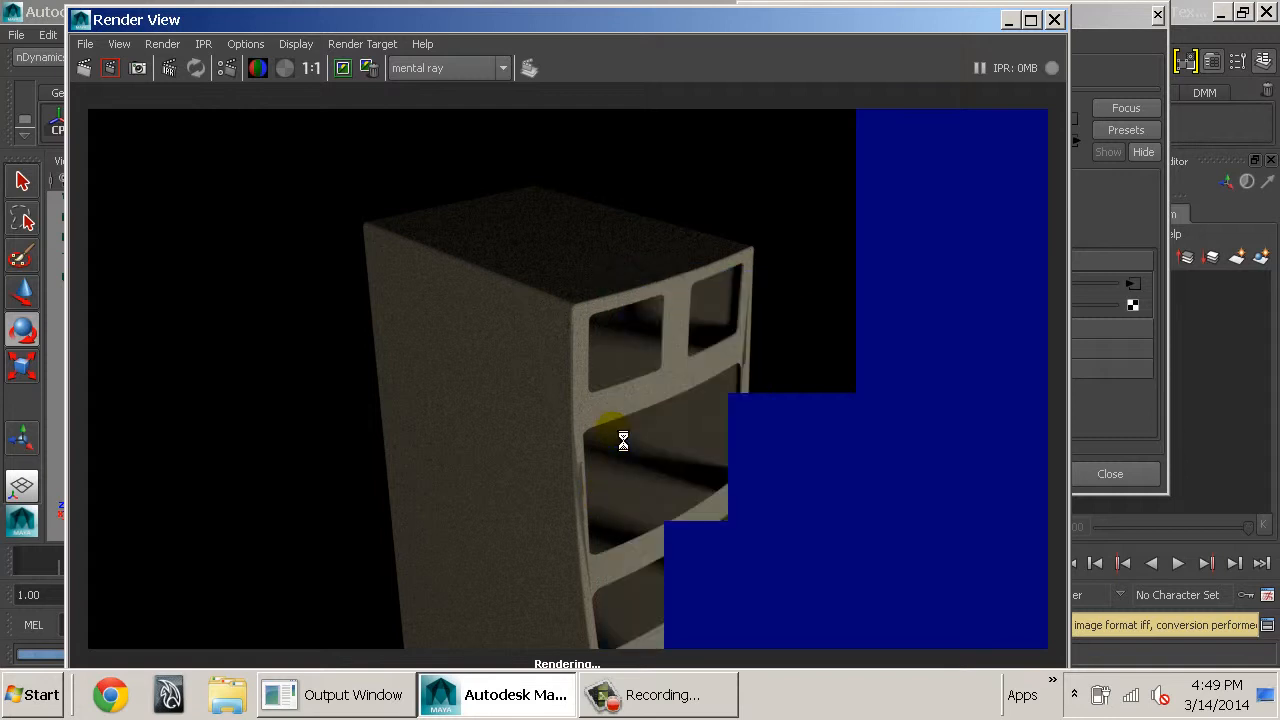
click(1127, 194)
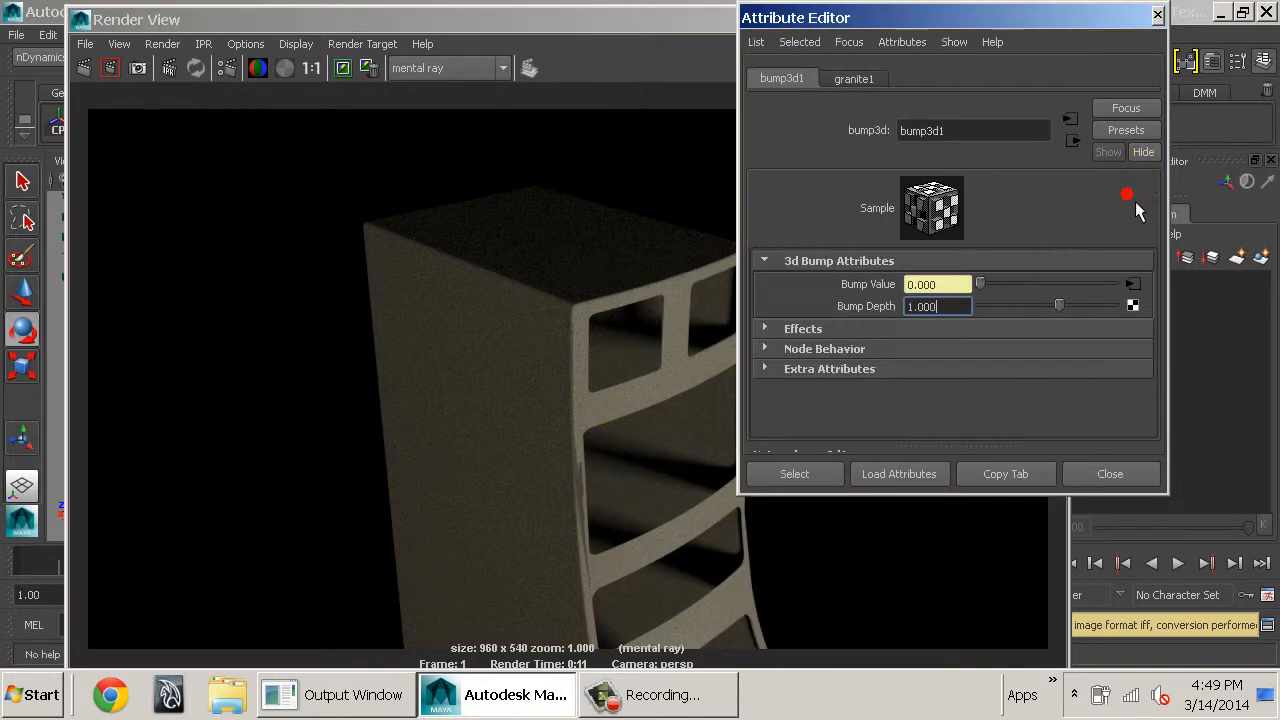
click(858, 79)
double_click(948, 364)
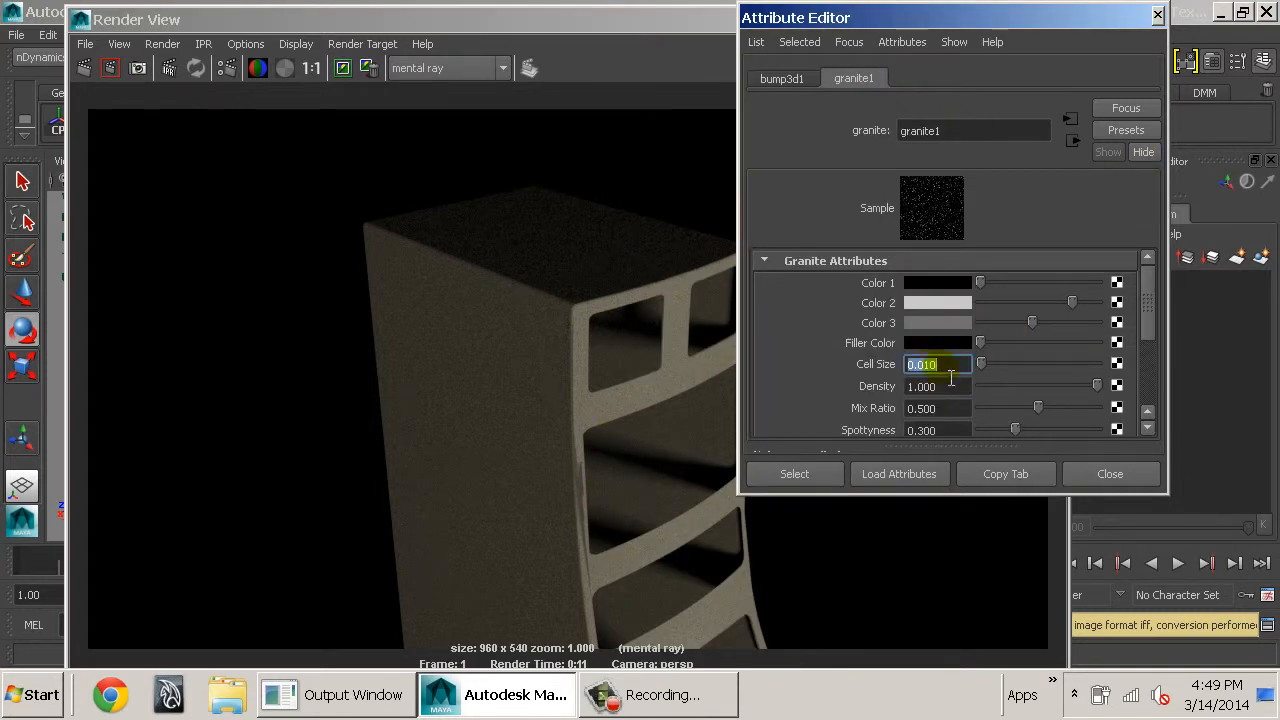
text(0.1)
key(Return)
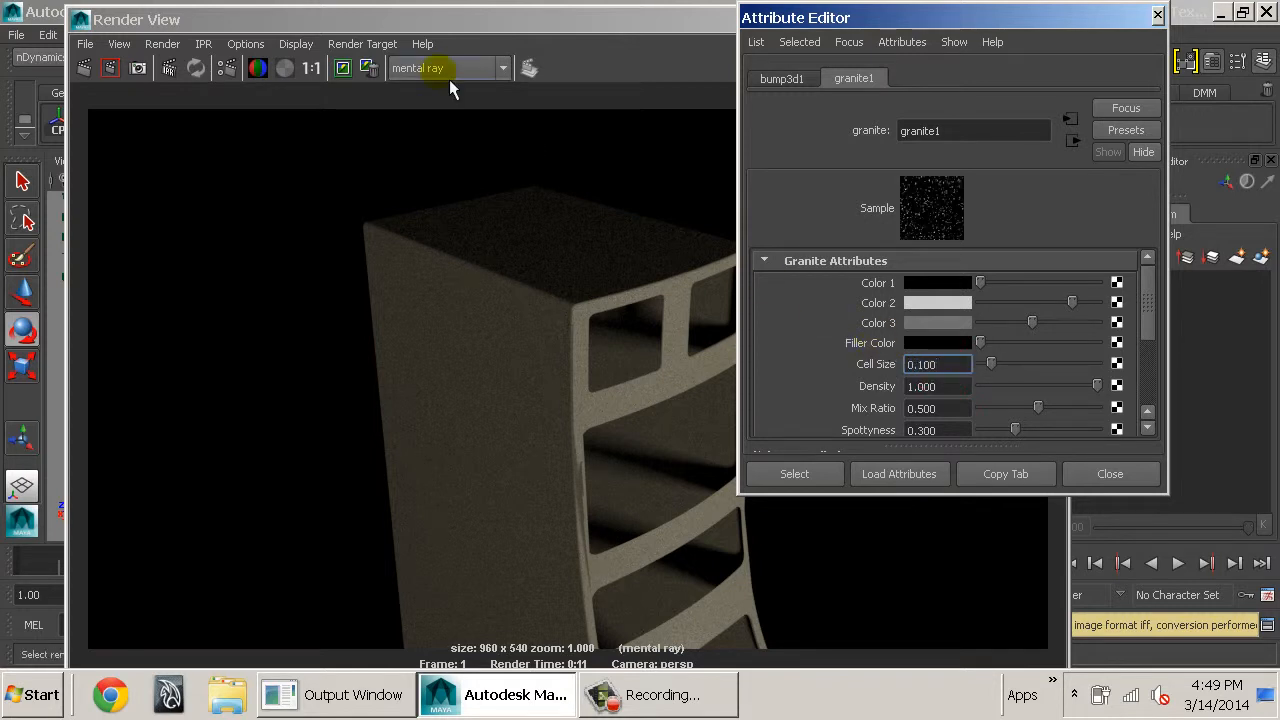
Re-render with the larger granite cells and return to bump3d1's Bump Depth
click(93, 69)
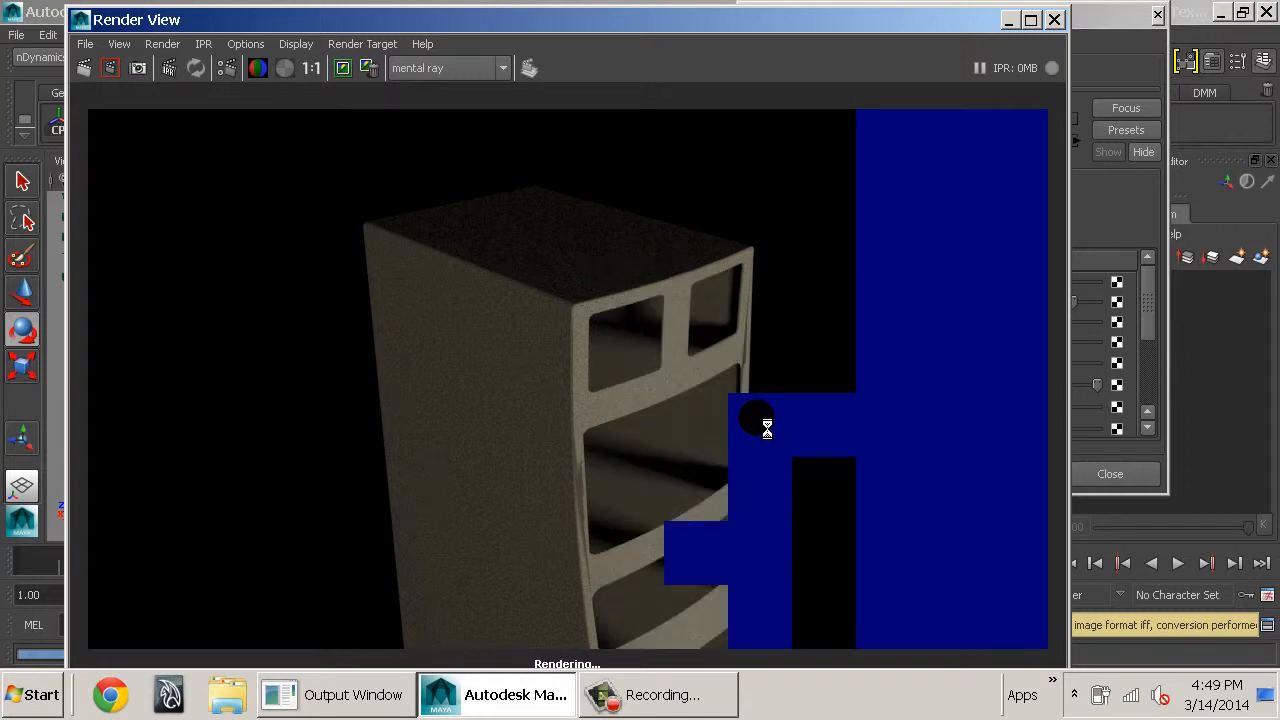
click(1123, 215)
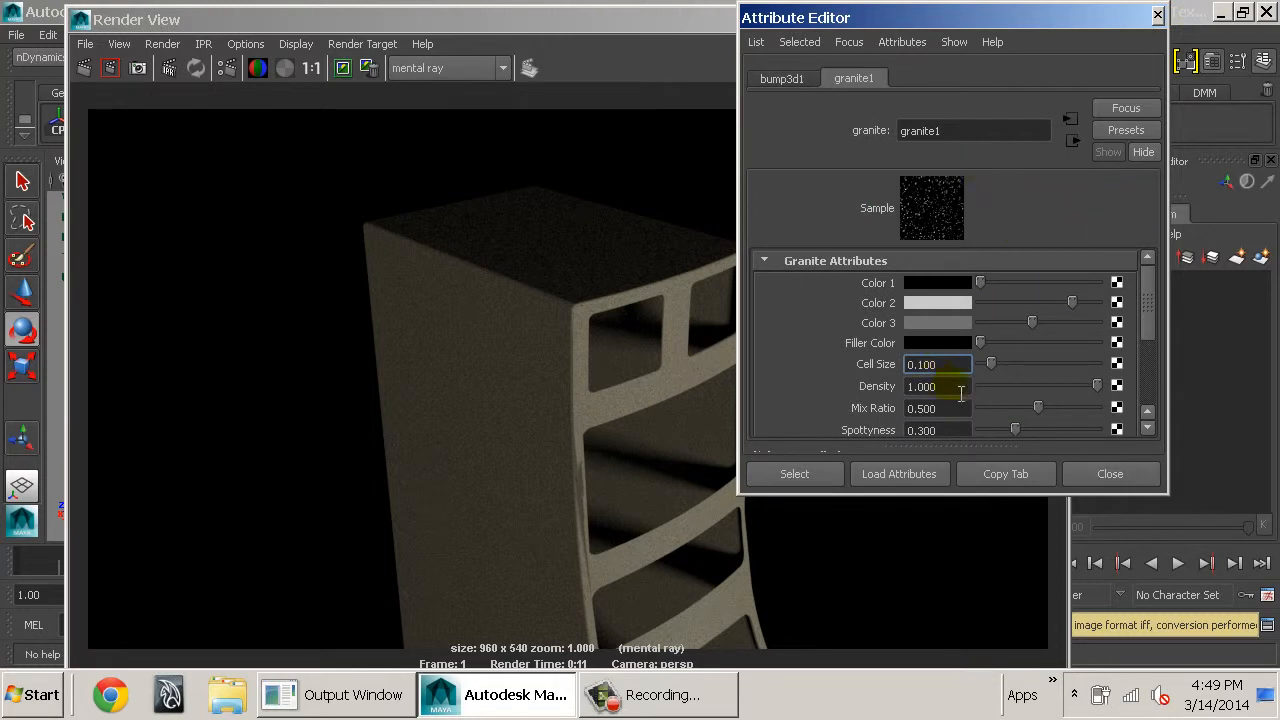
click(787, 84)
double_click(940, 307)
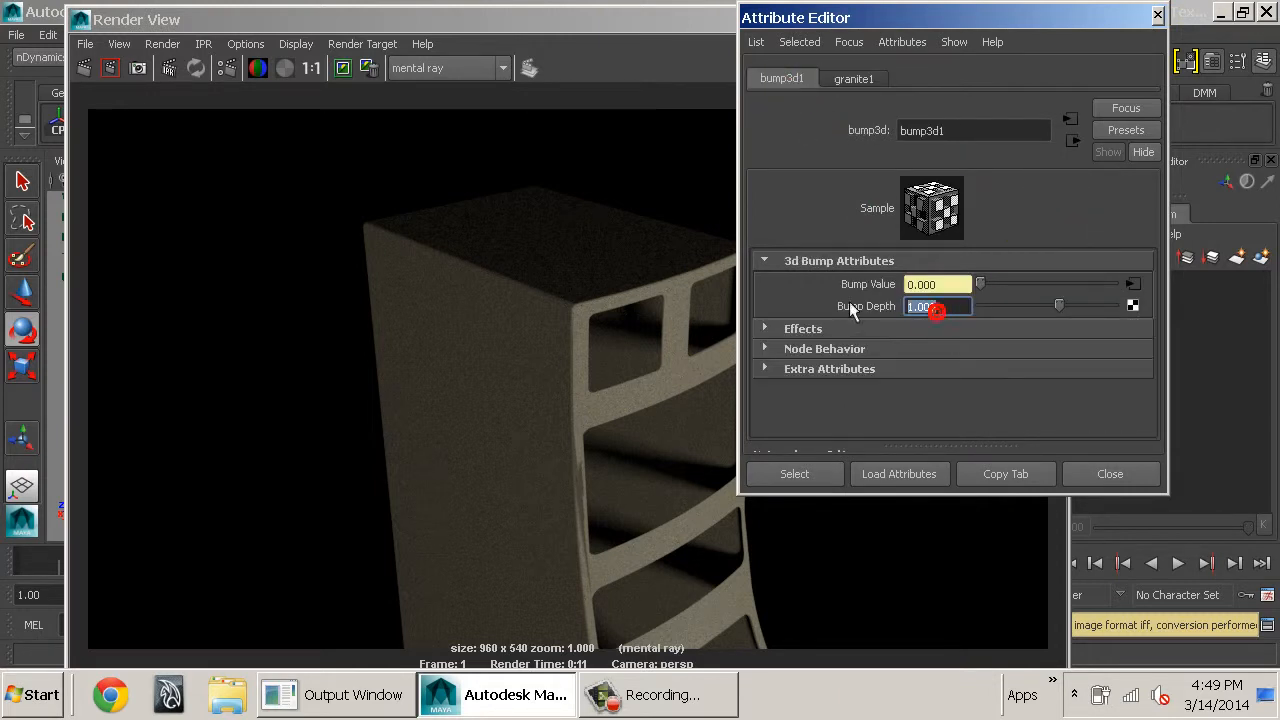
Lower bump3d1's Bump Depth to 0.25, then to 0.100
text(0.25)
key(Return)
double_click(940, 307)
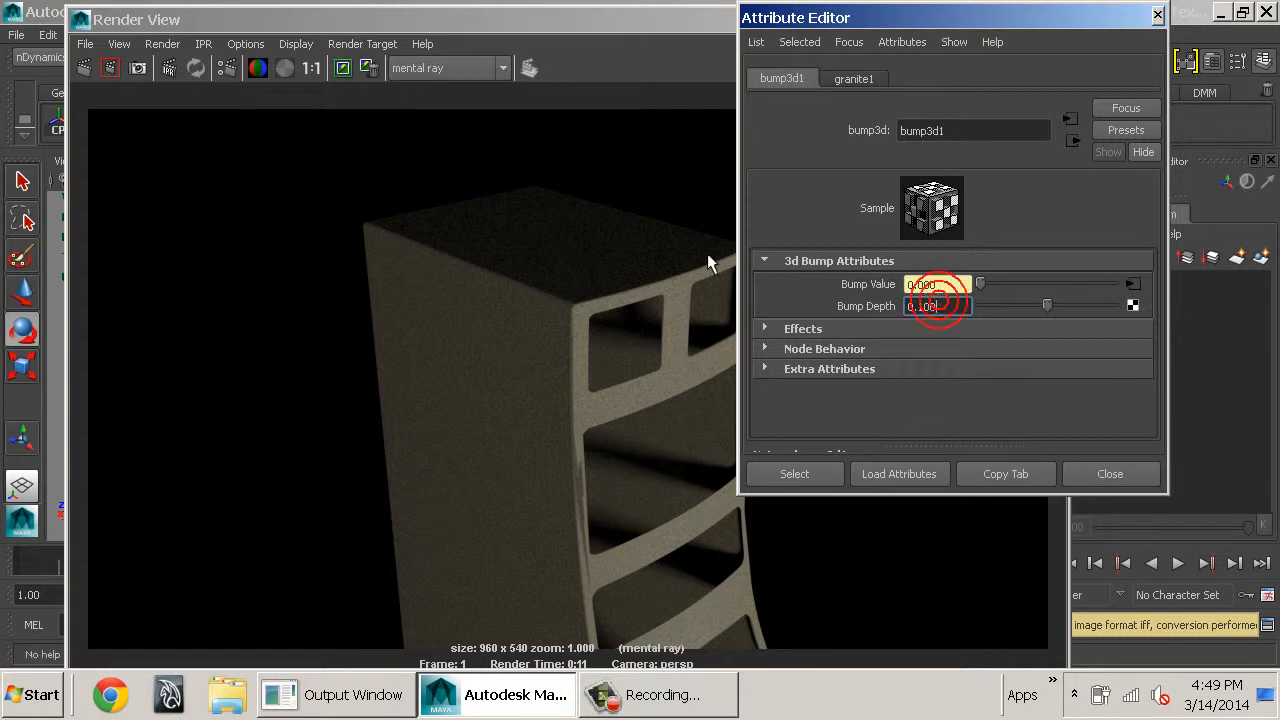
text(0.1)
key(Return)
Re-render with the shallower bump, zoom in on the shelf edges, and close Render View
mouse_move(462, 19)
mouse_down()
mouse_move(686, 22)
mouse_move(484, 22)
mouse_up()
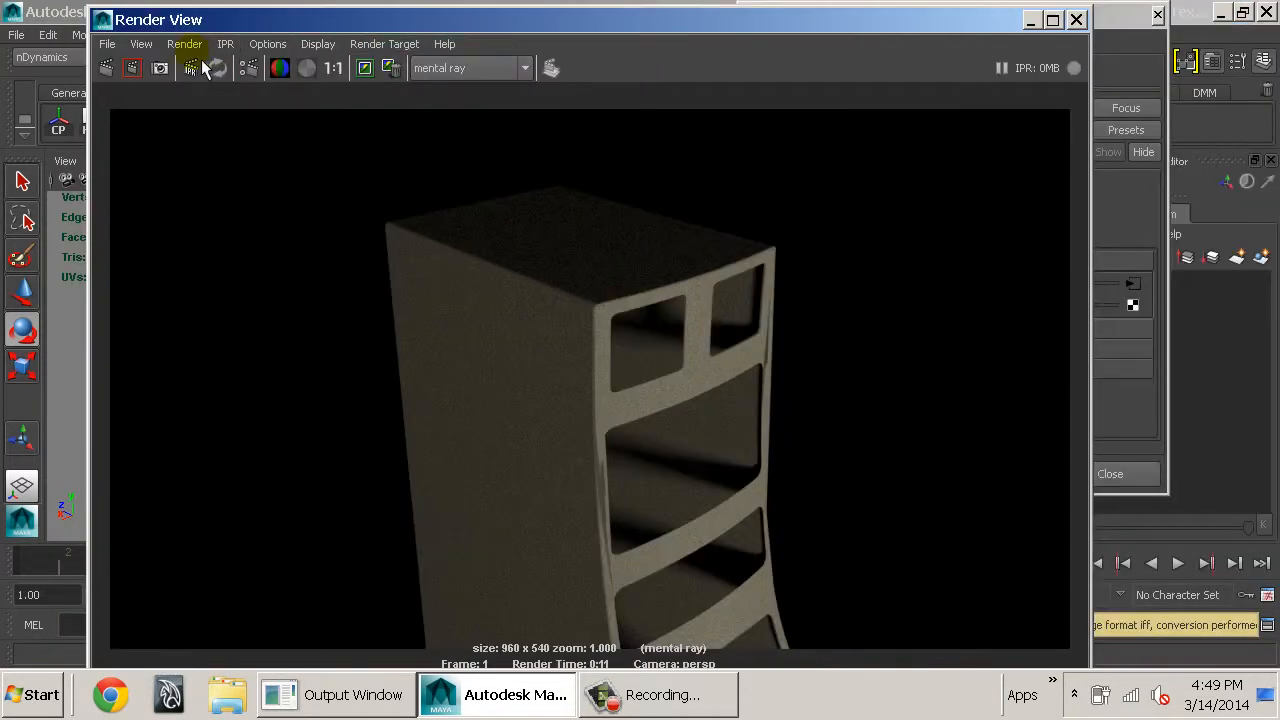
click(132, 67)
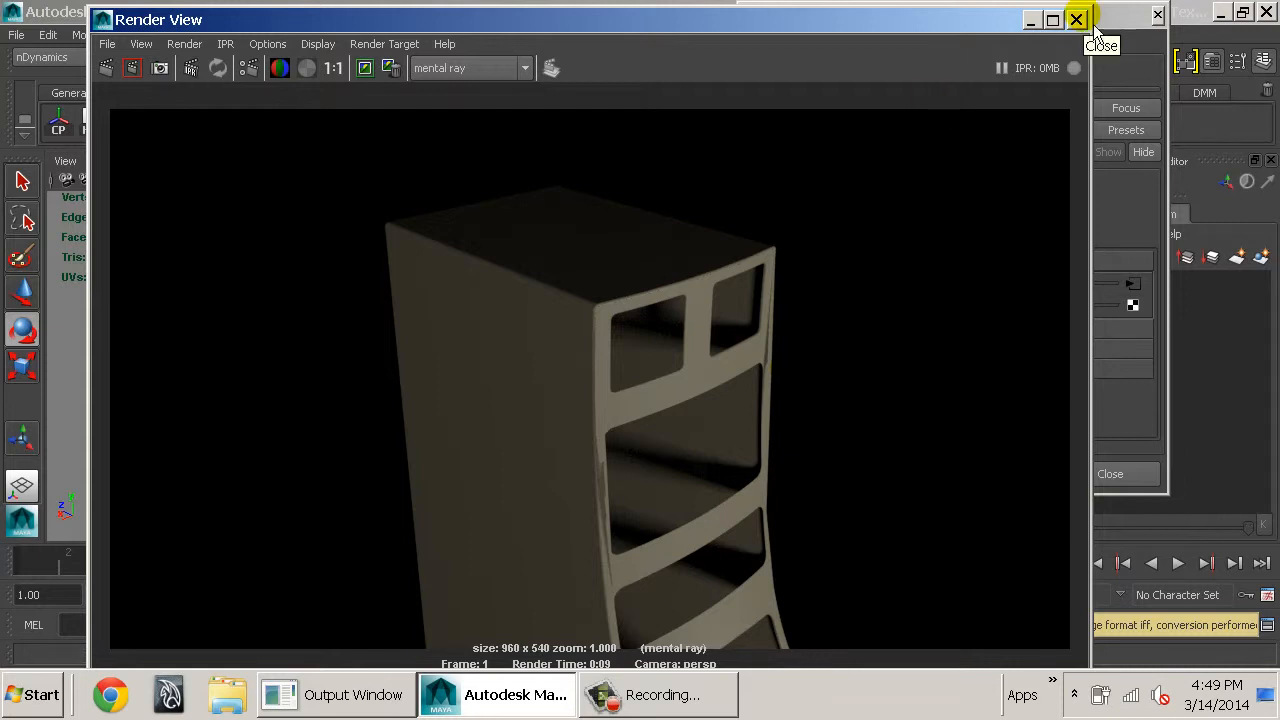
alt+right_drag(522, 345, 1040, 395)
alt+middle_drag(930, 414, 794, 318)
alt+right_drag(778, 316, 1020, 340)
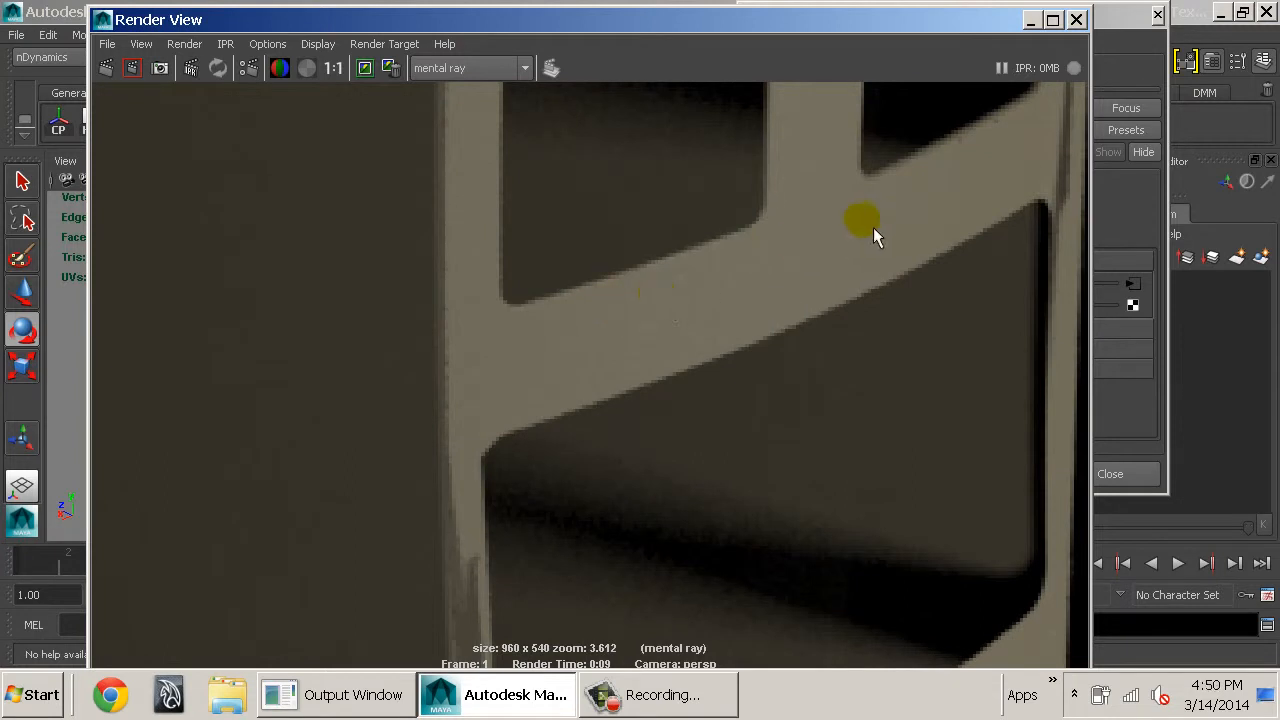
alt+middle_drag(873, 227, 715, 205)
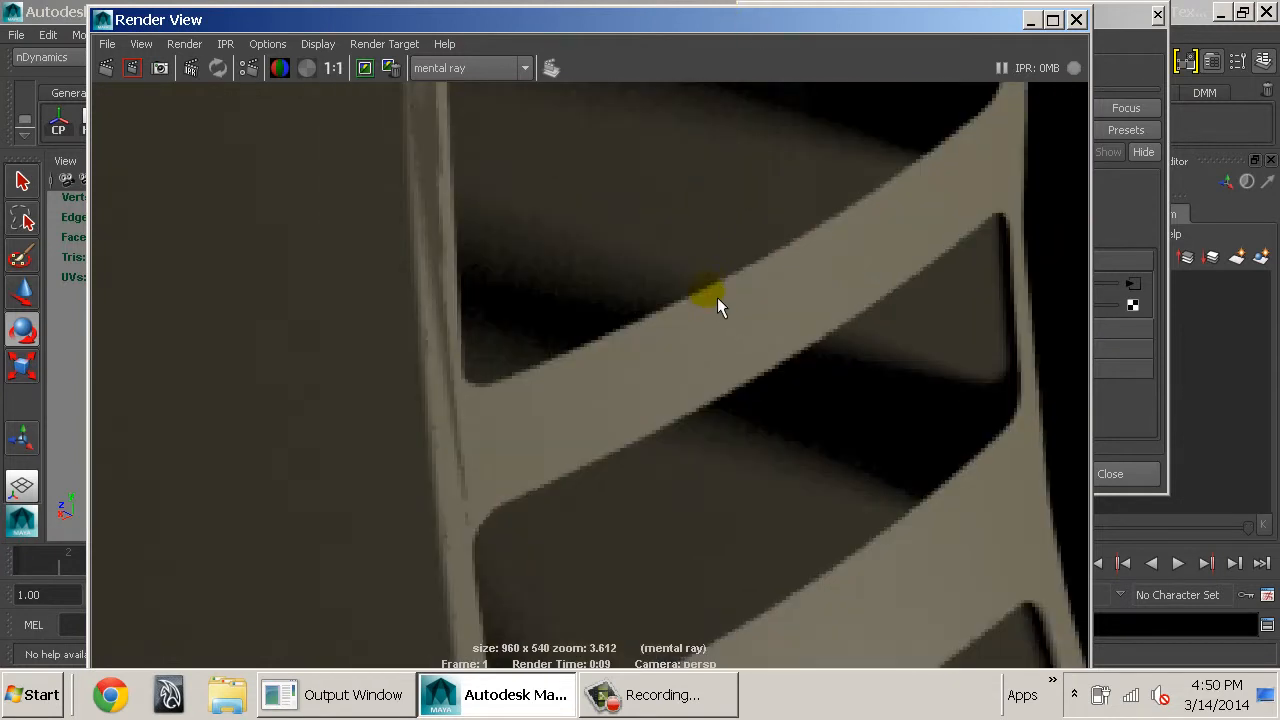
alt+middle_drag(717, 297, 947, 181)
click(1076, 19)
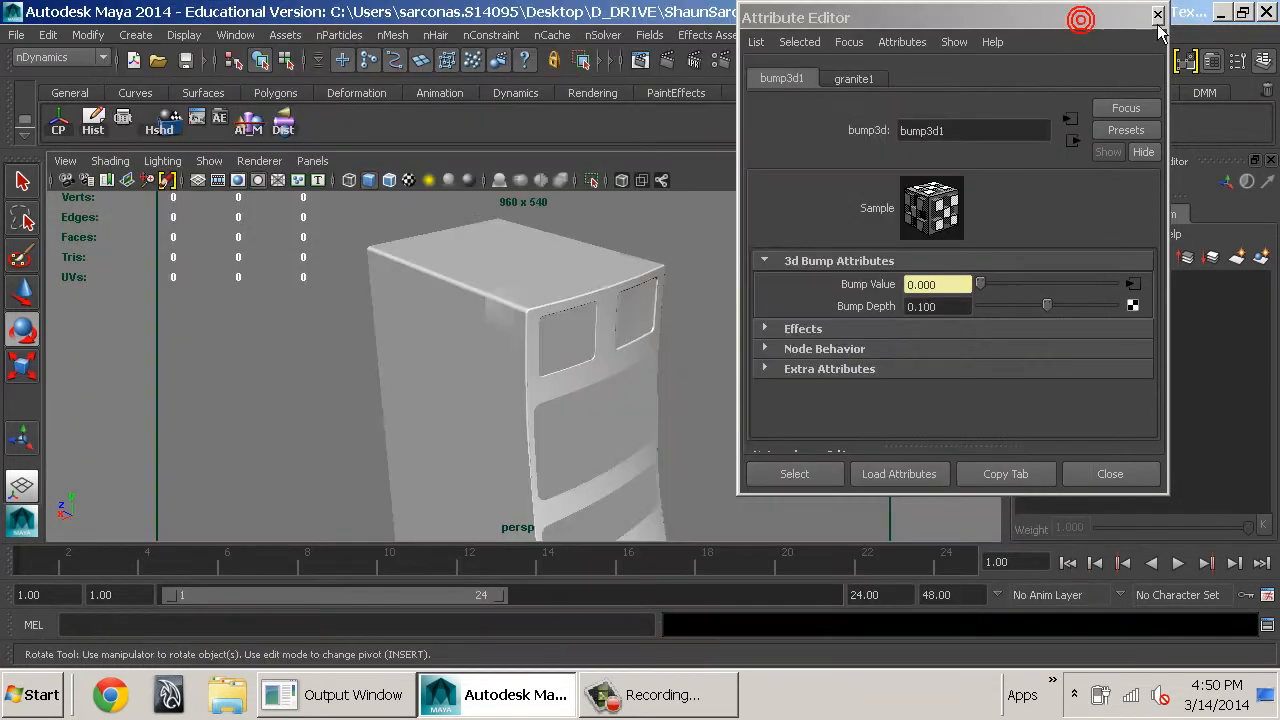
Close the attribute window and make ACControls_Layer visible in the display layers
click(1157, 15)
alt+drag(665, 377, 634, 349)
click(1105, 214)
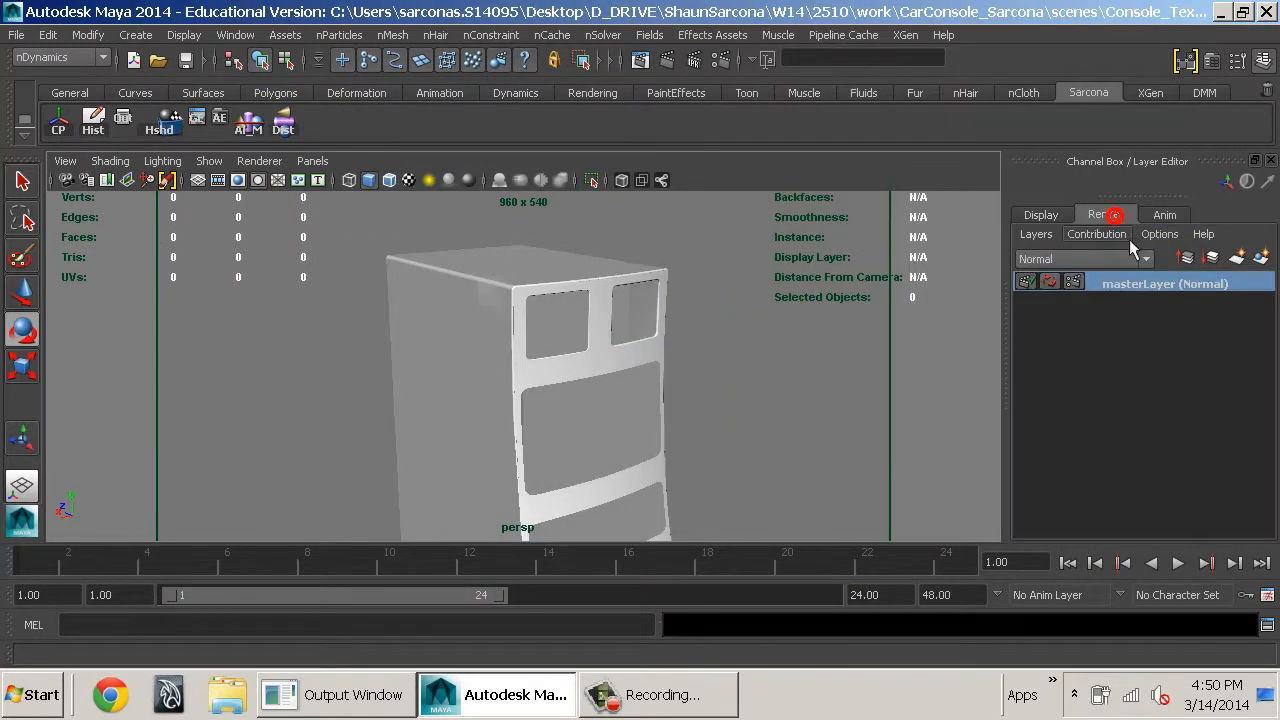
click(1041, 214)
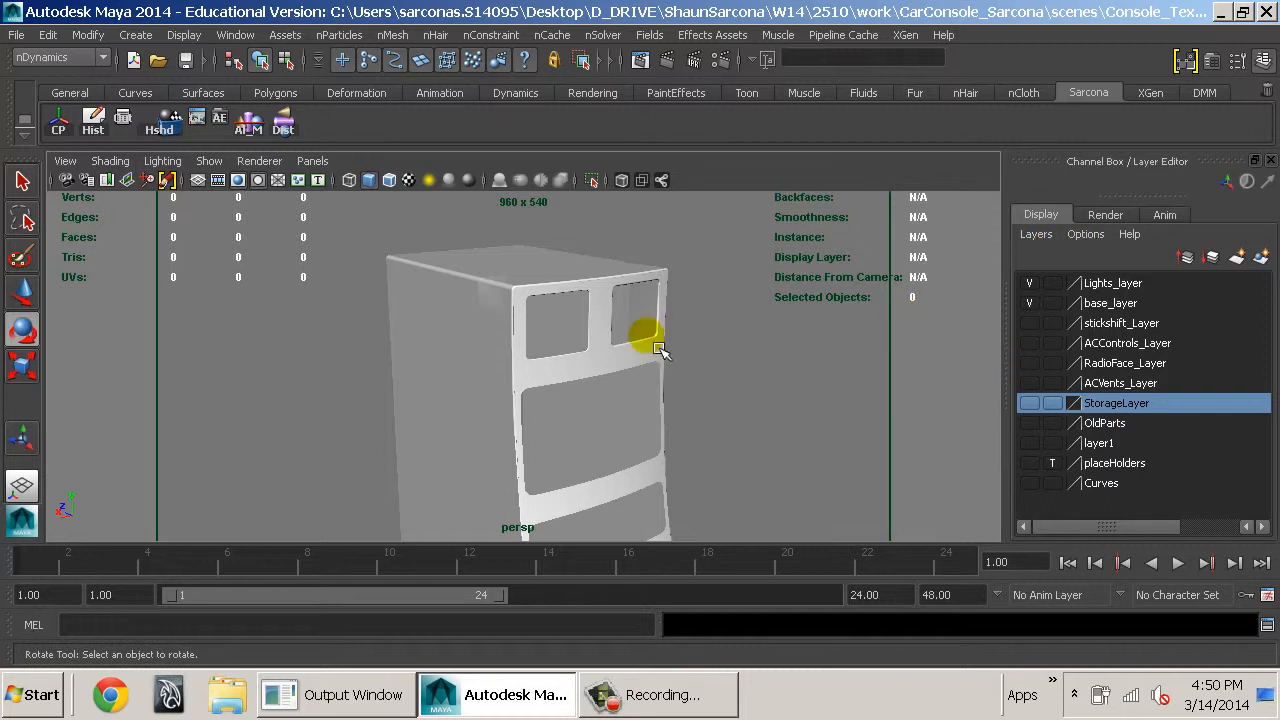
alt+drag(660, 349, 808, 357)
alt+drag(979, 342, 858, 398)
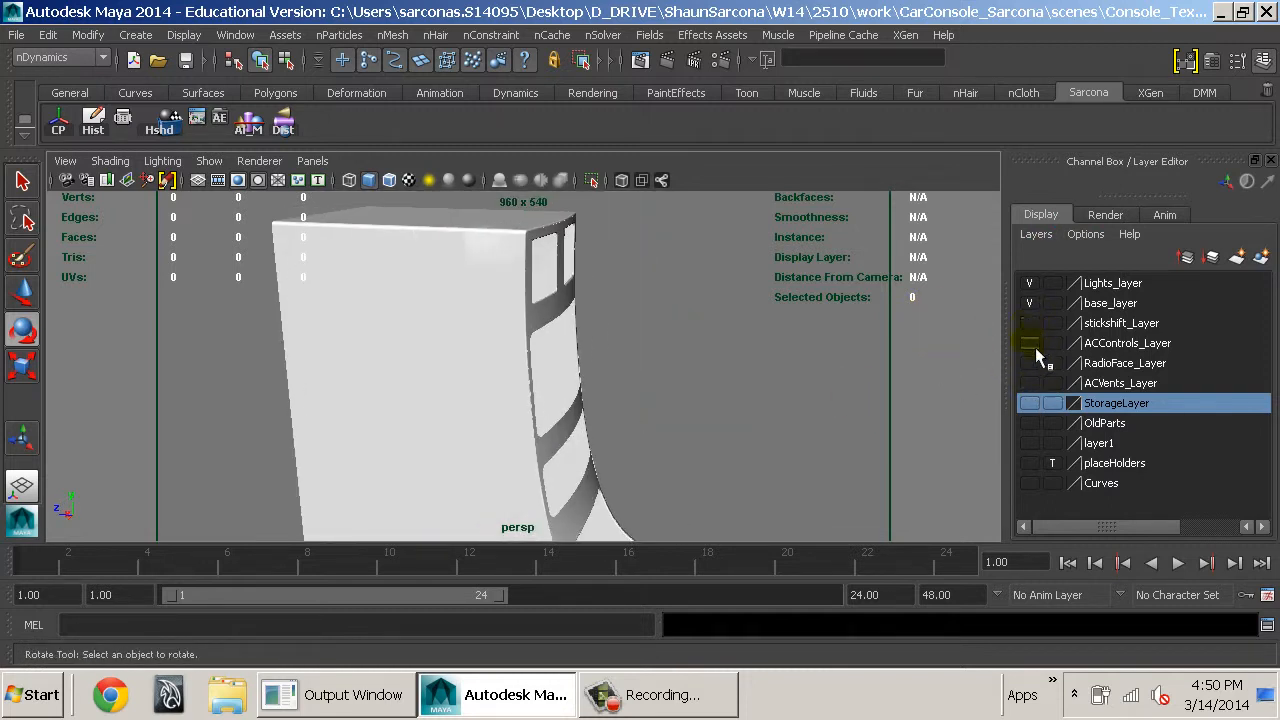
click(1030, 343)
Zoom in on the AC control knobs and select the console surfaces around them
alt+right_drag(731, 292, 865, 326)
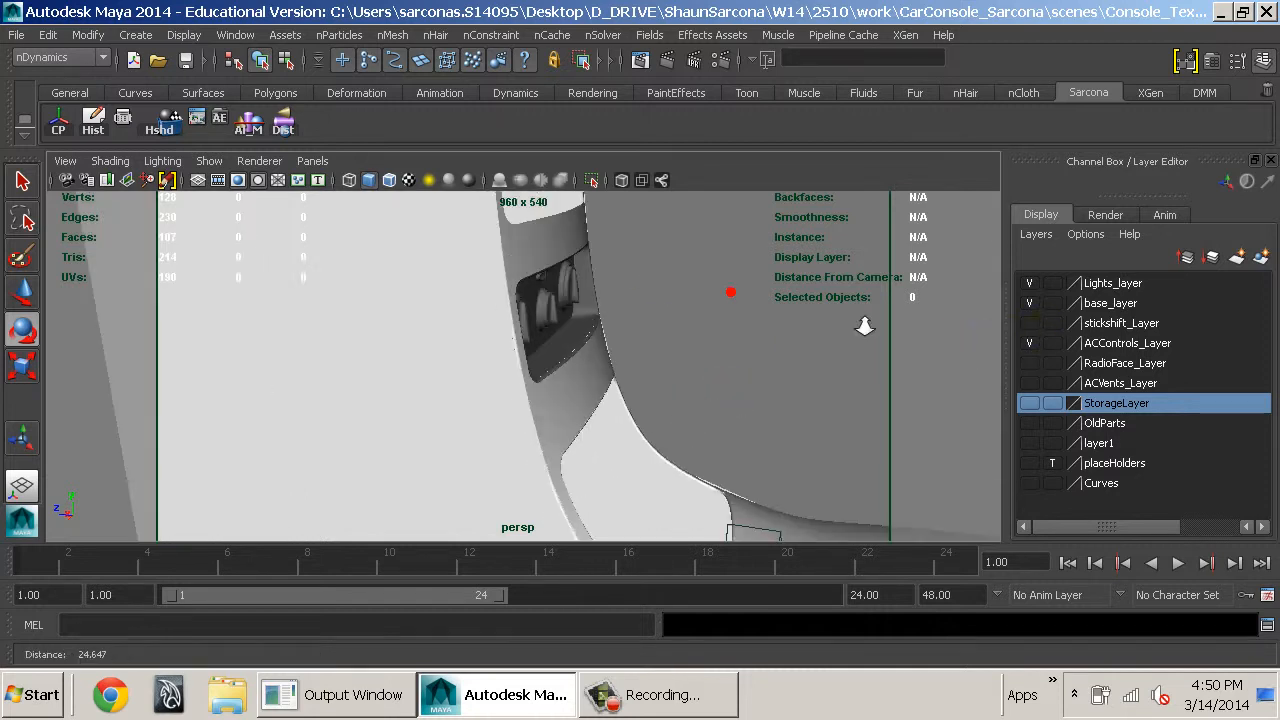
alt+middle_drag(665, 350, 612, 425)
alt+right_drag(612, 425, 725, 455)
alt+middle_drag(669, 378, 588, 459)
alt+right_drag(586, 458, 658, 425)
alt+middle_drag(640, 328, 580, 326)
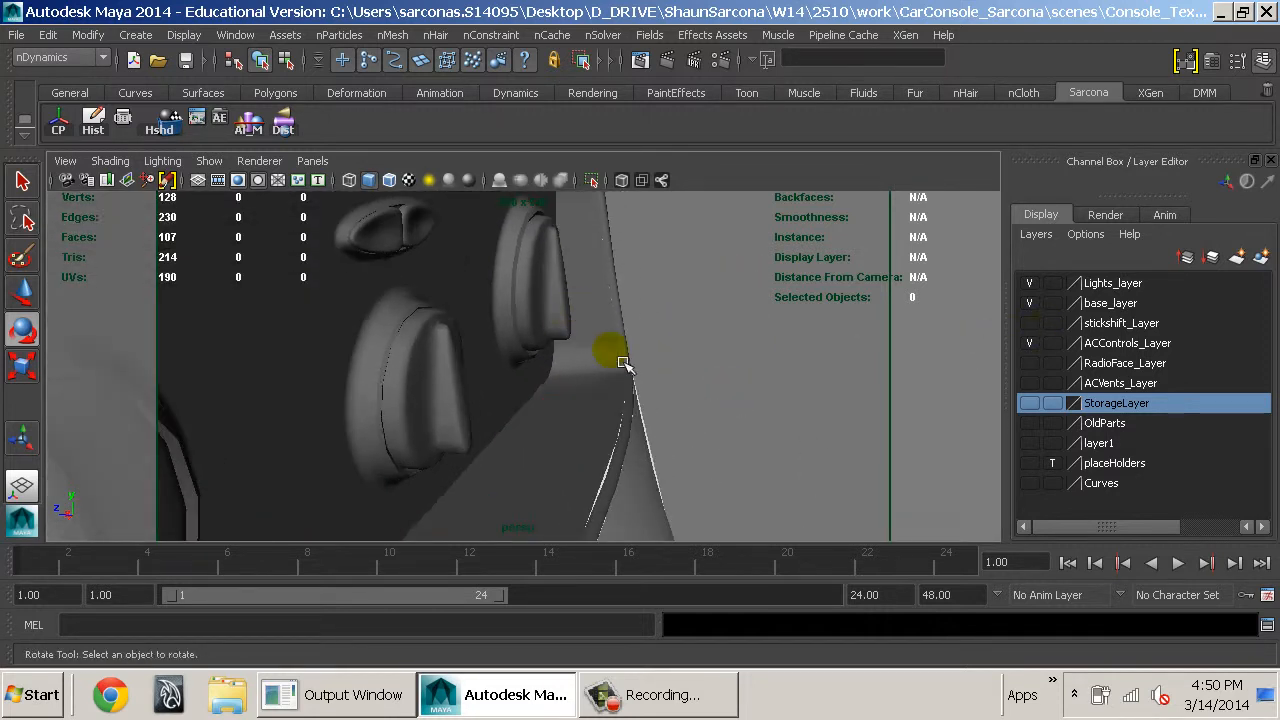
drag(619, 348, 141, 356)
Select the left knob's recess and fillet surfaces and assign them baseConsoleColor_MIA
alt+drag(394, 380, 337, 349)
alt+right_drag(440, 346, 664, 361)
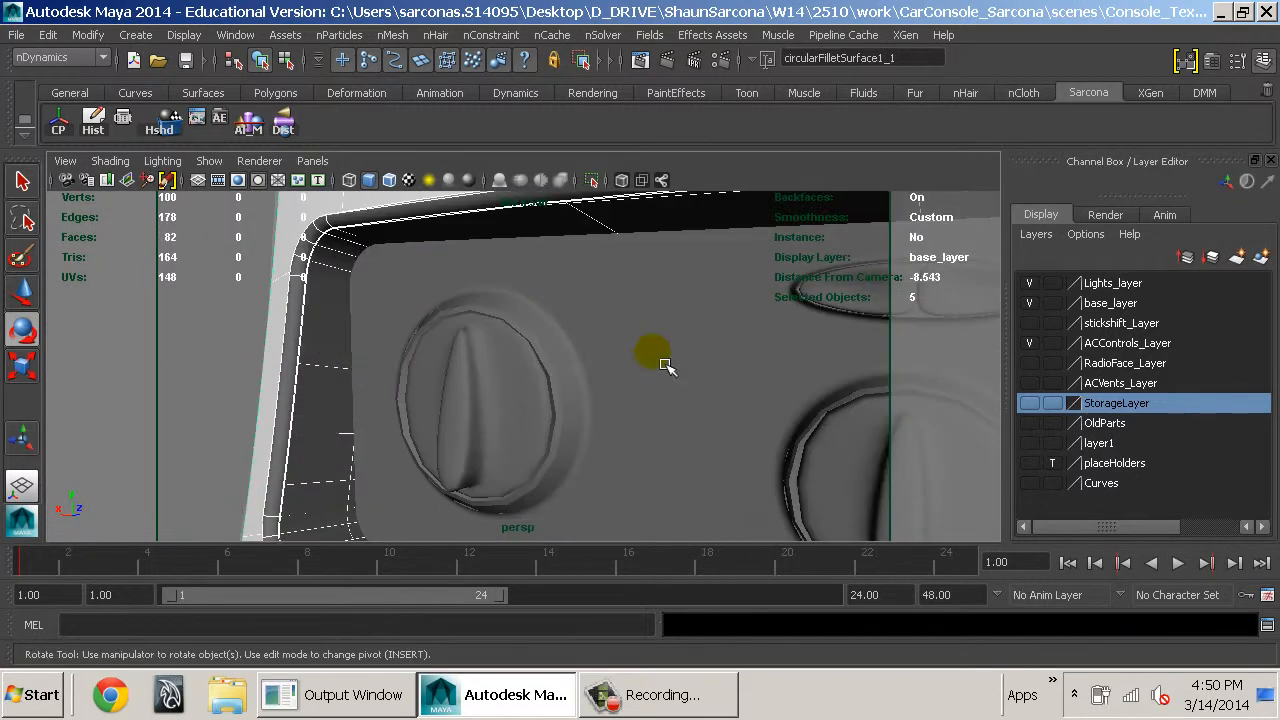
click(345, 275)
shift+click(318, 415)
alt+drag(323, 410, 565, 432)
key(space)
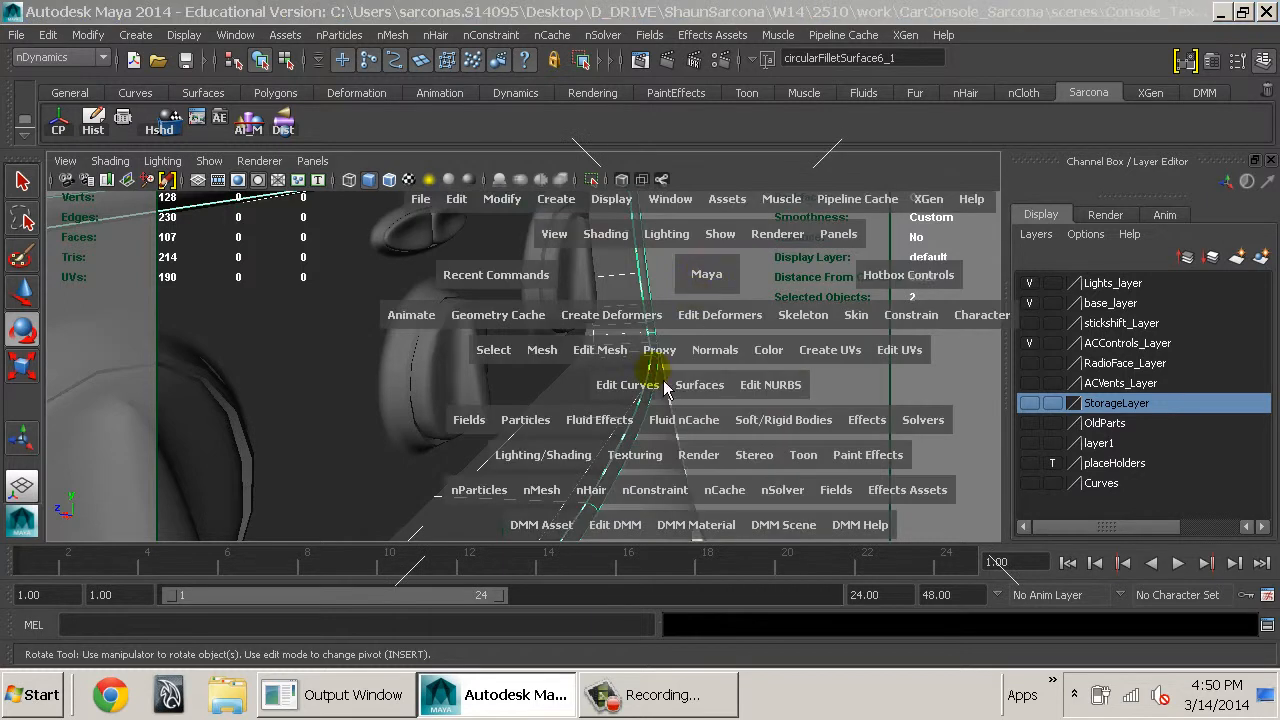
mouse_move(543, 454)
mouse_down()
mouse_move(660, 238)
mouse_move(651, 186)
mouse_move(749, 178)
mouse_move(830, 196)
mouse_move(817, 204)
mouse_up()
click(817, 204)
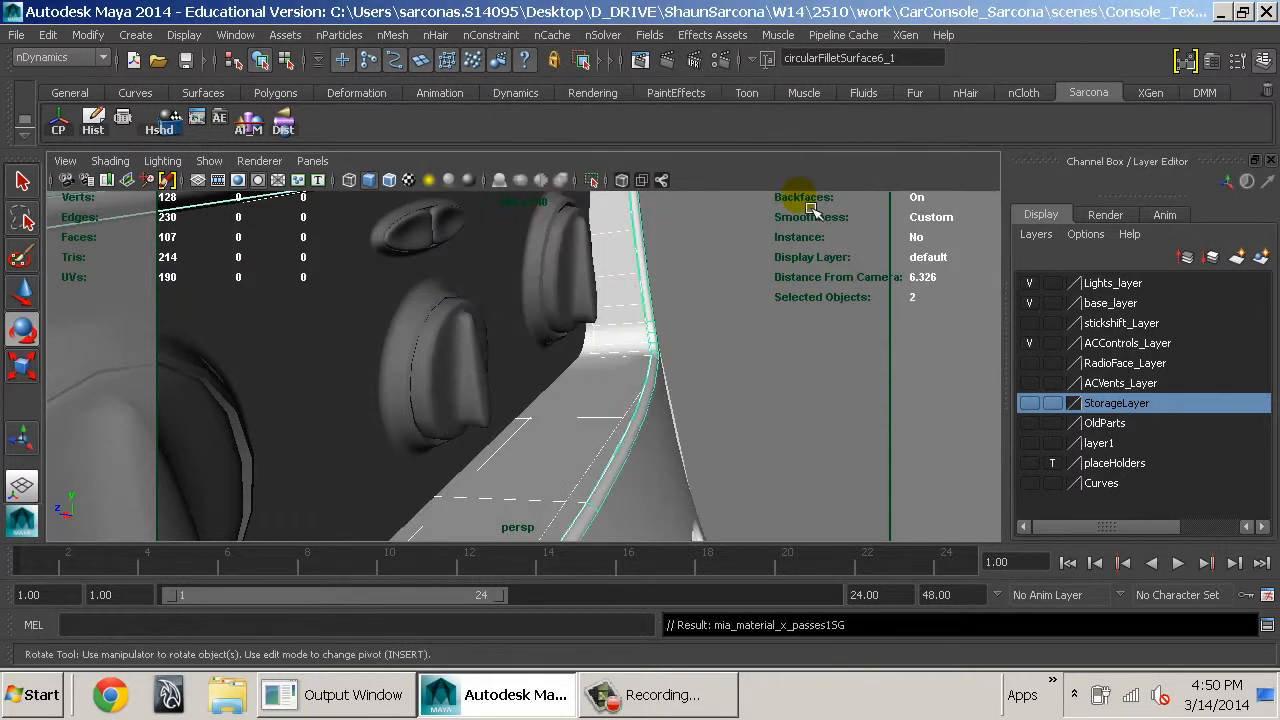
Make RadioFace_Layer visible and select the surfaces along the console's edge
alt+drag(775, 352, 823, 509)
alt+right_drag(823, 509, 663, 420)
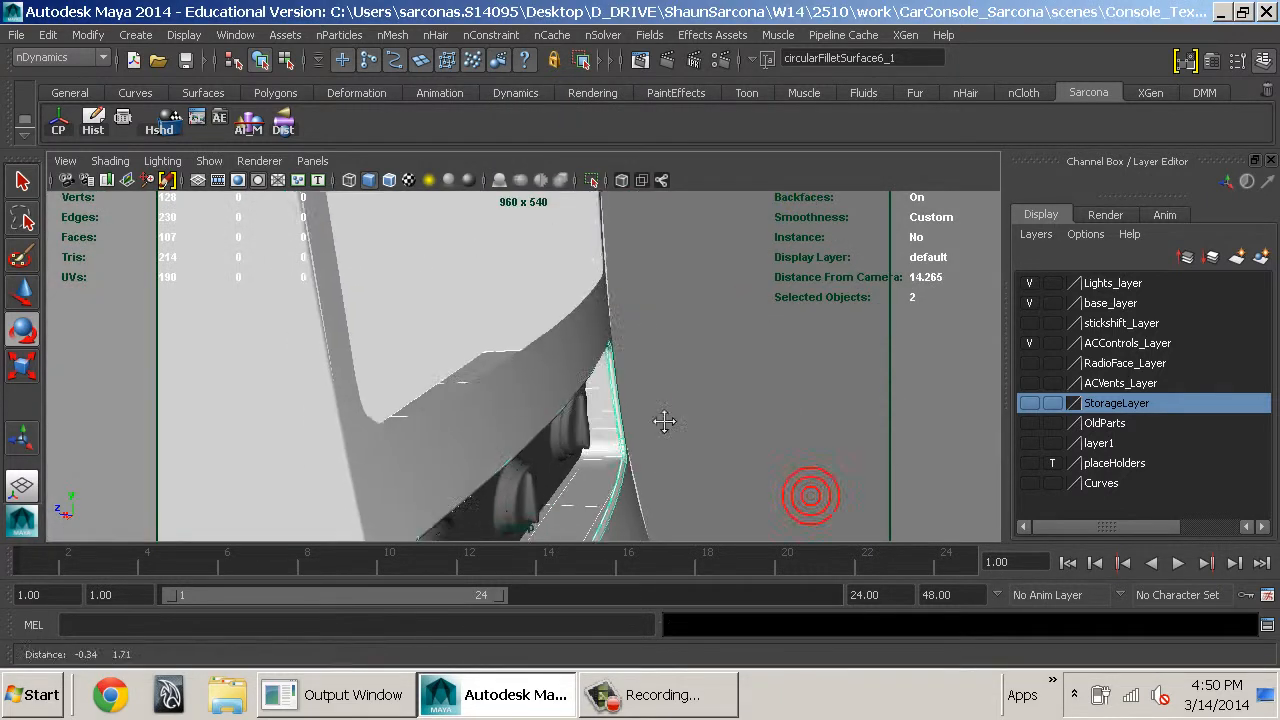
click(1030, 363)
alt+right_drag(550, 430, 864, 504)
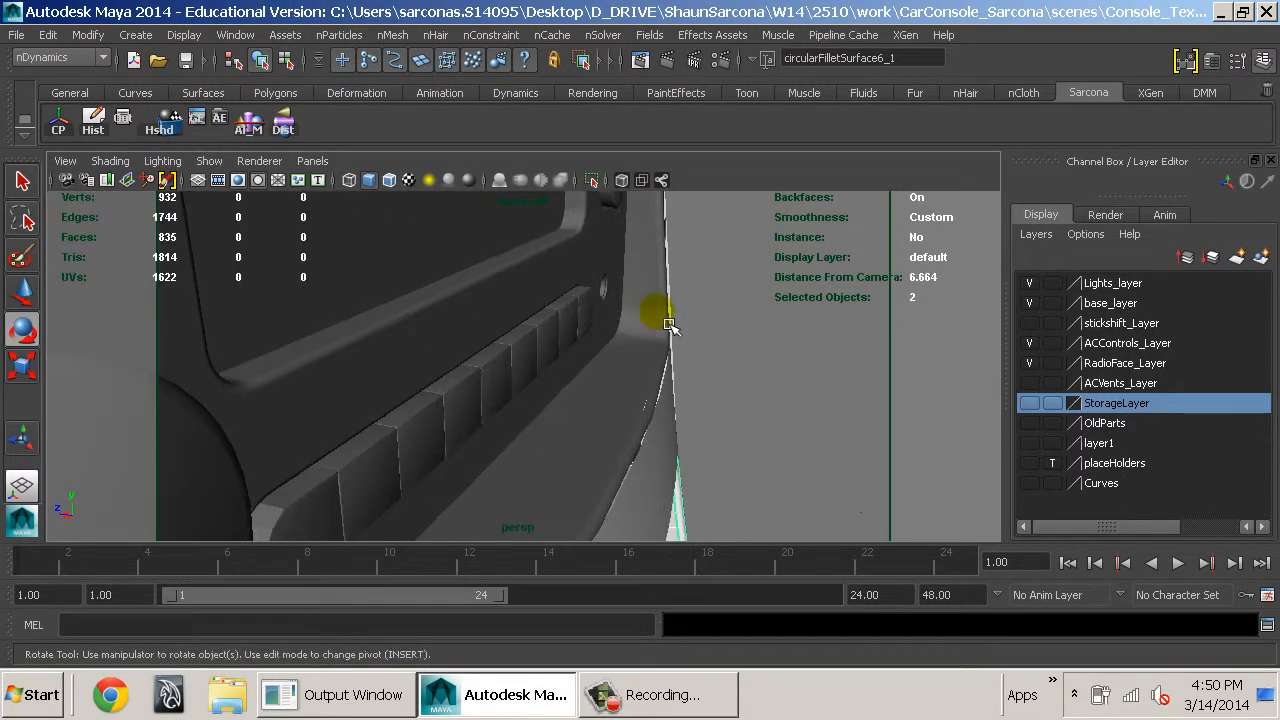
drag(646, 303, 716, 376)
key(space)
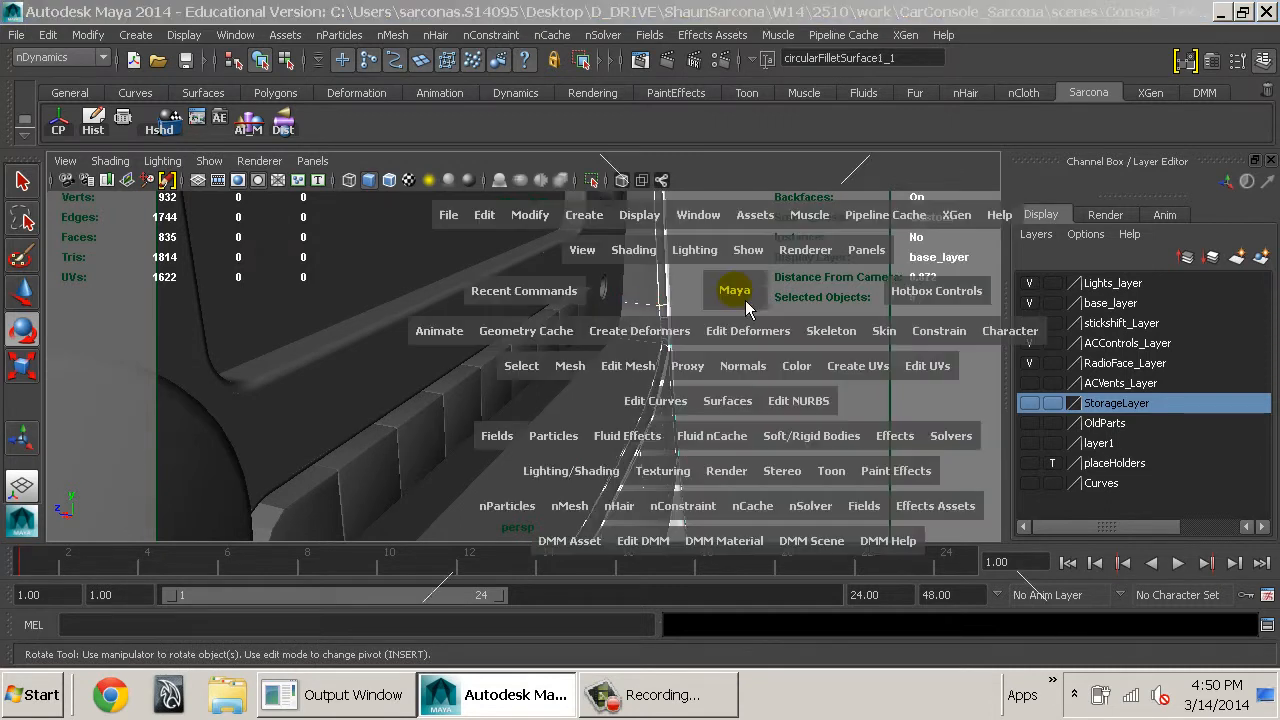
Assign the existing baseConsoleColor_MIA material to the selected edge surfaces
click(567, 478)
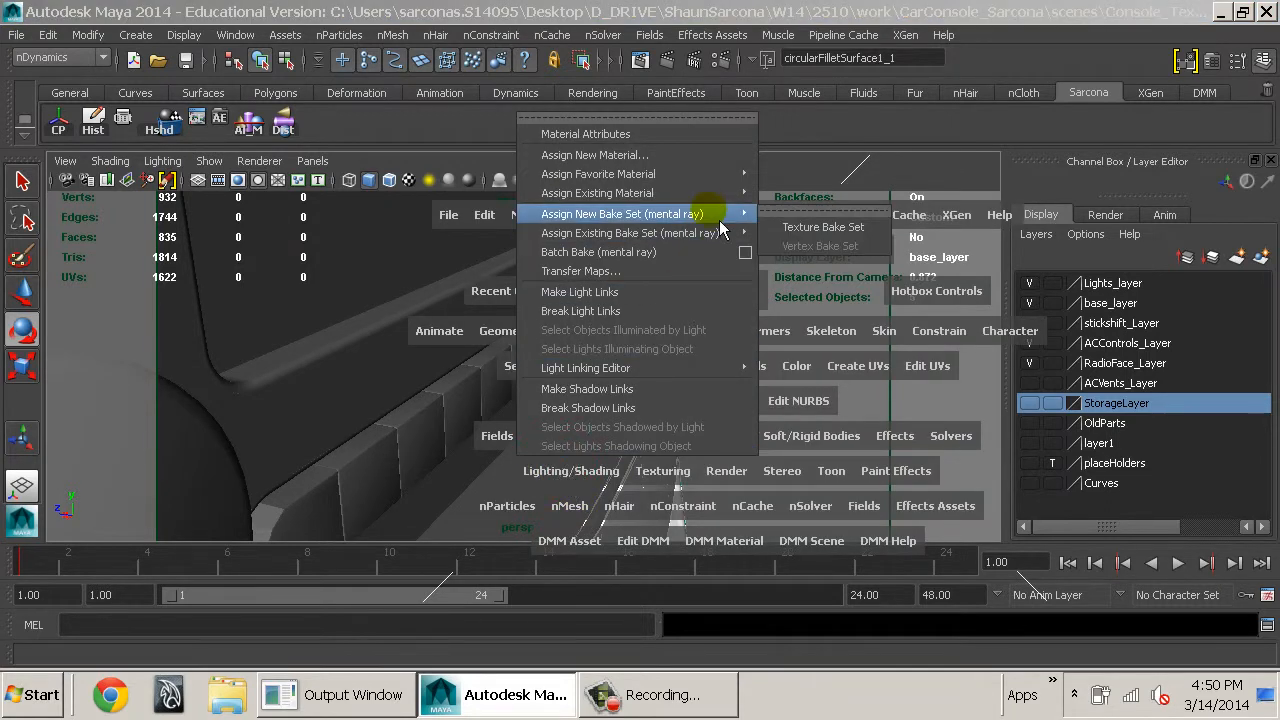
mouse_move(650, 174)
mouse_move(748, 194)
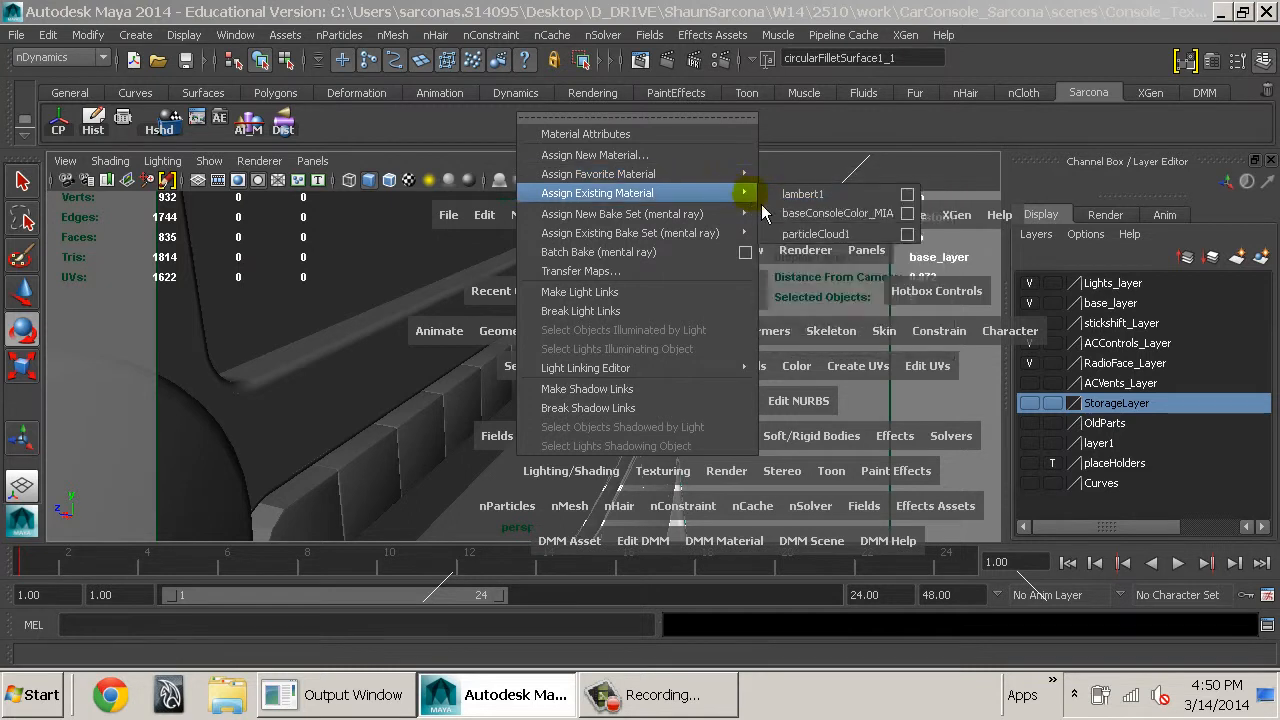
click(801, 216)
click(761, 296)
Make ACVents_Layer visible and zoom in on the vent slats
alt+middle_drag(752, 330, 748, 530)
alt+right_drag(702, 413, 610, 400)
click(1035, 384)
alt+middle_drag(690, 300, 663, 491)
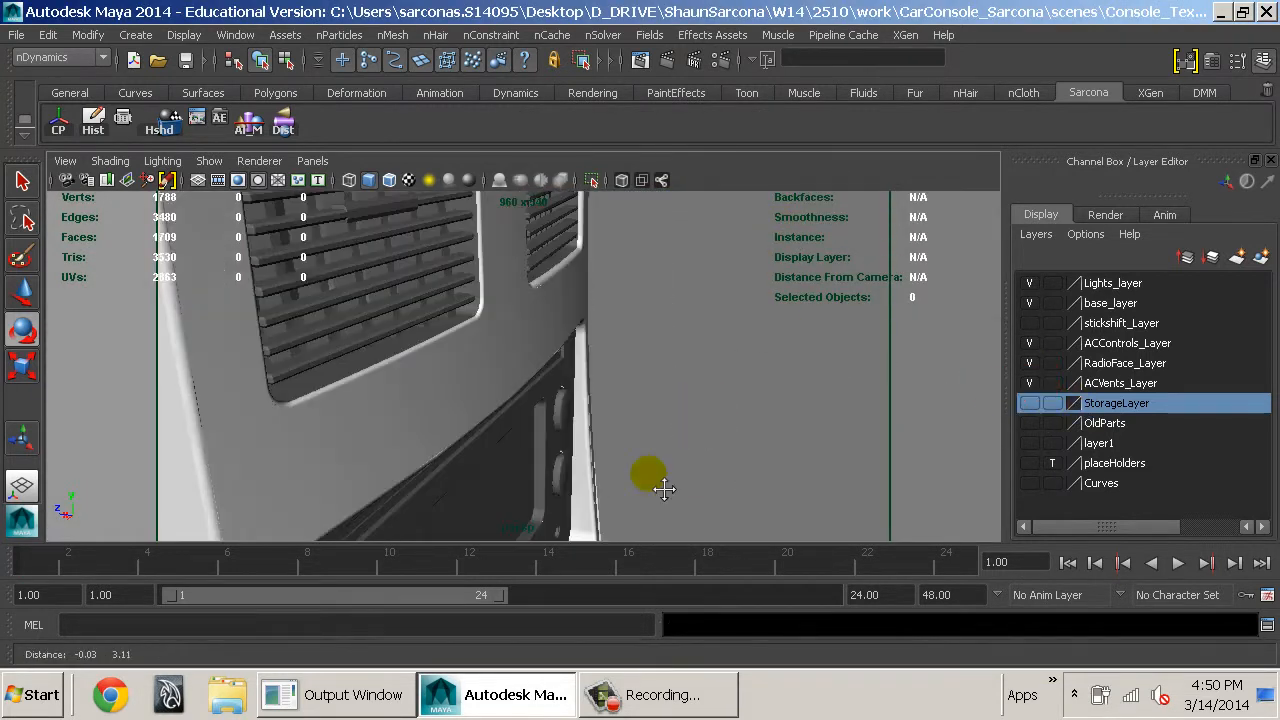
alt+middle_drag(610, 280, 566, 417)
alt+right_drag(570, 427, 776, 484)
alt+middle_drag(666, 298, 575, 349)
alt+right_drag(575, 349, 638, 335)
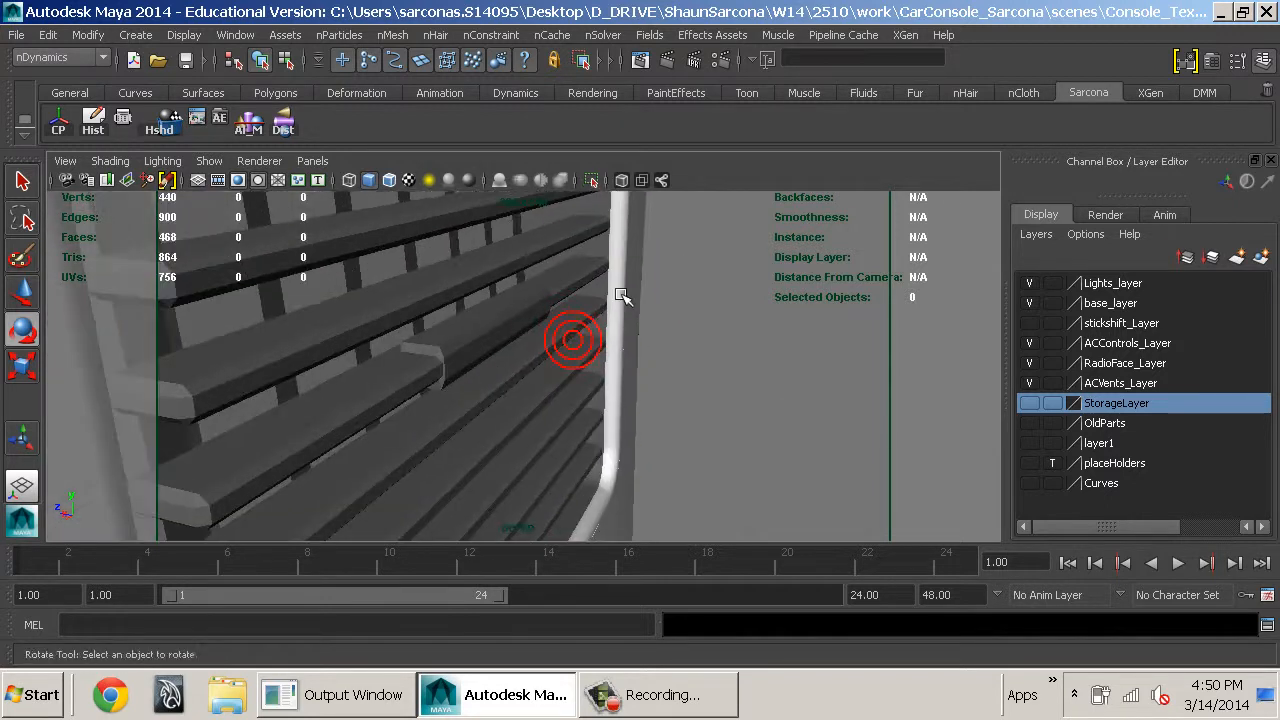
Select a slat on the left vent and reapply the vent material with G
click(613, 259)
alt+drag(692, 291, 698, 296)
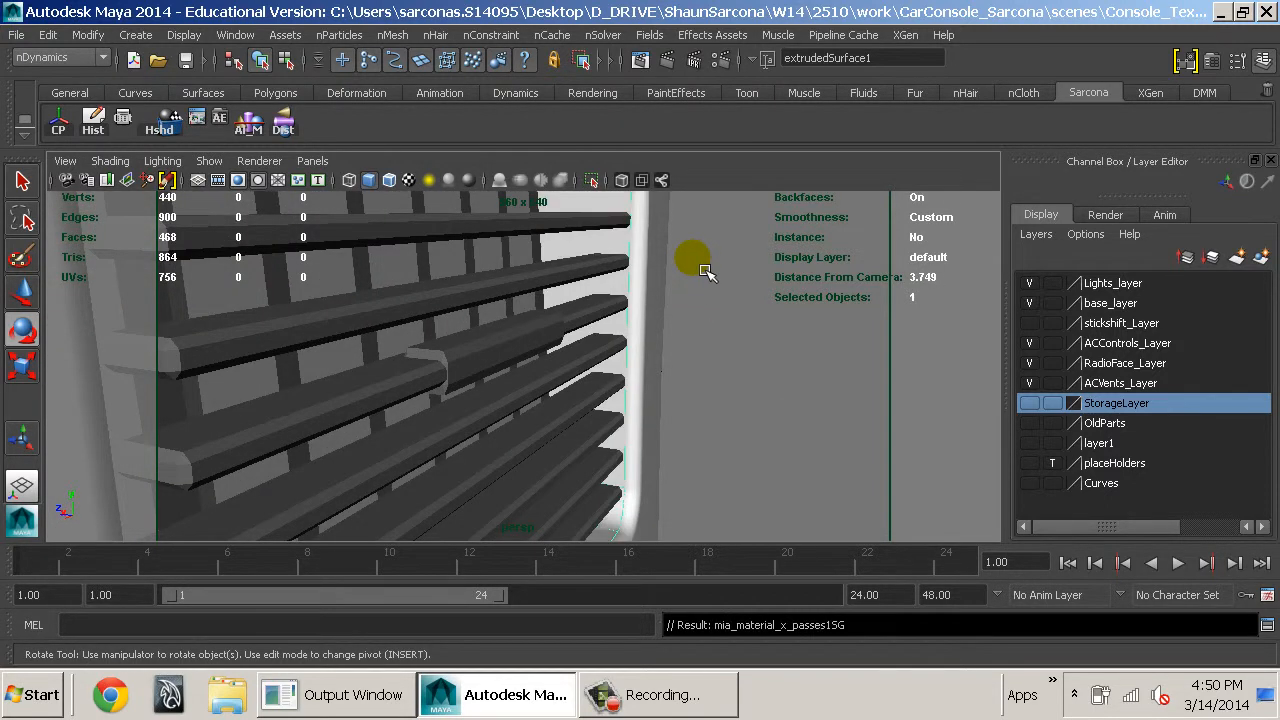
alt+drag(894, 449, 338, 381)
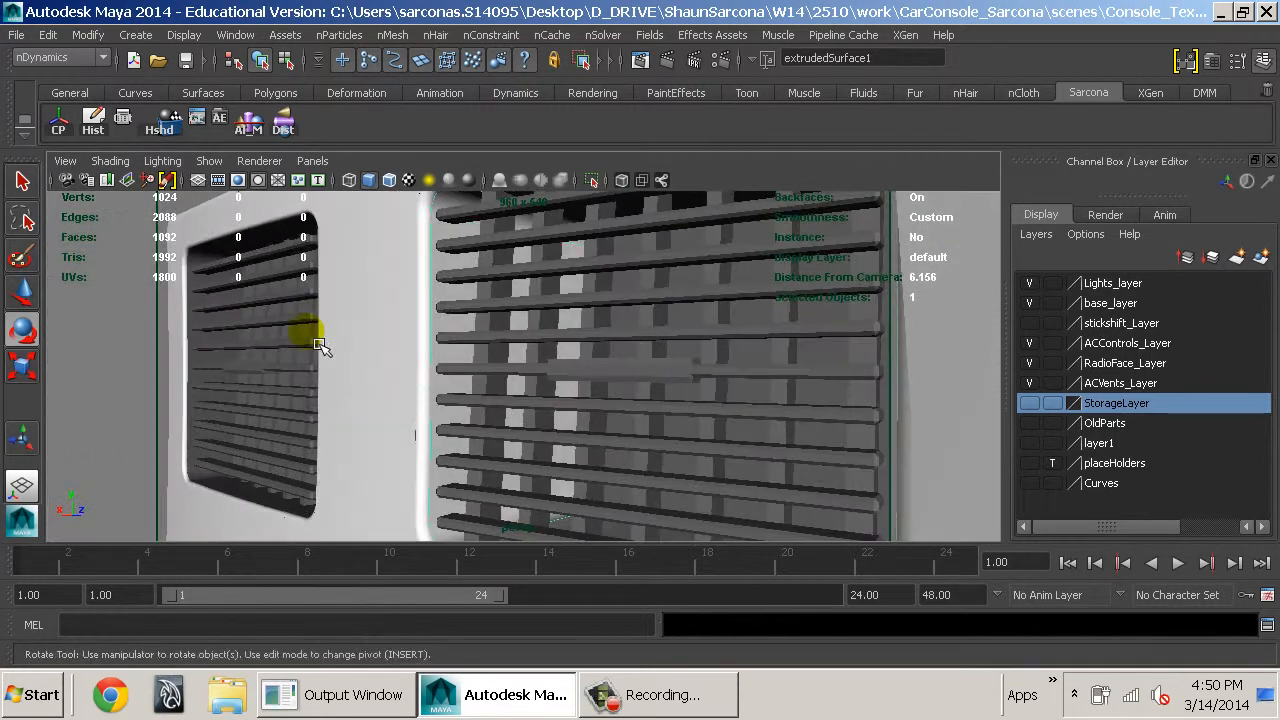
alt+middle_drag(190, 341, 557, 426)
alt+right_drag(557, 426, 1036, 432)
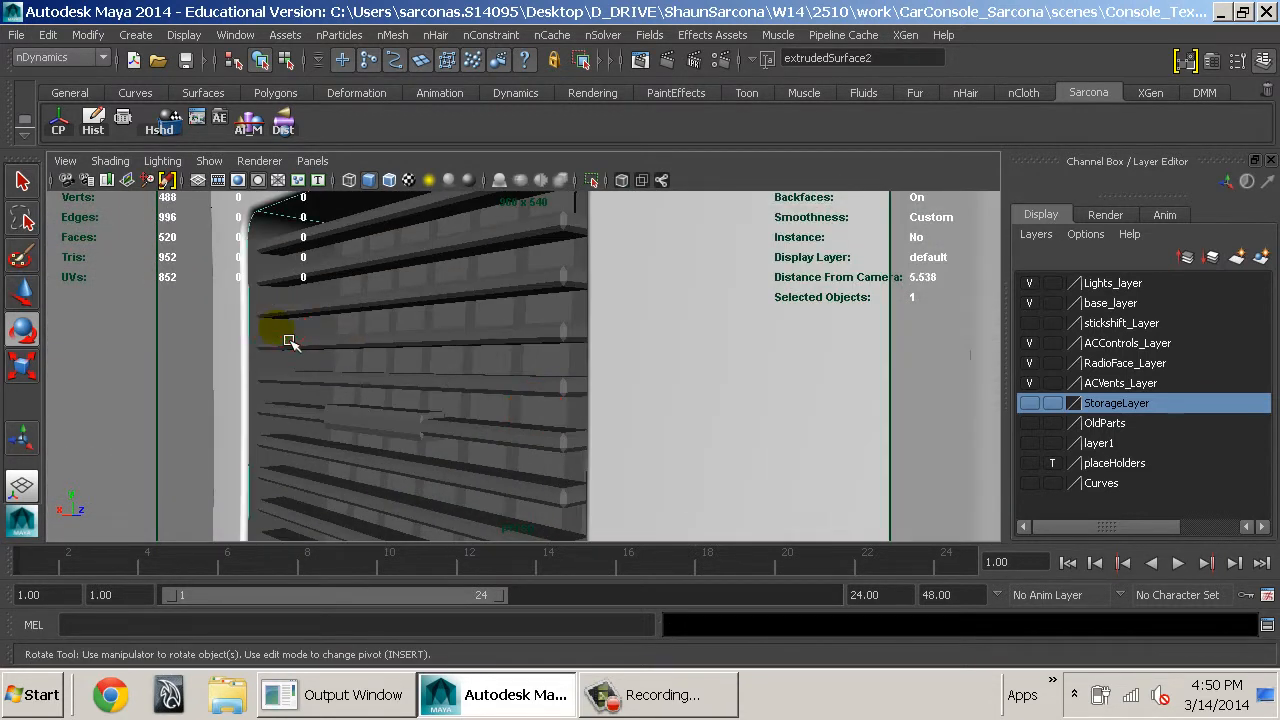
key(g)
Apply the vent material to a slat on the other vent and frame it
alt+drag(357, 406, 480, 335)
alt+drag(206, 320, 330, 380)
alt+right_drag(330, 380, 420, 395)
alt+drag(449, 340, 512, 424)
click(444, 354)
key(g)
key(f)
Assign the default lambert1 material back to the stray piece pCube30
alt+drag(543, 343, 598, 422)
key(space)
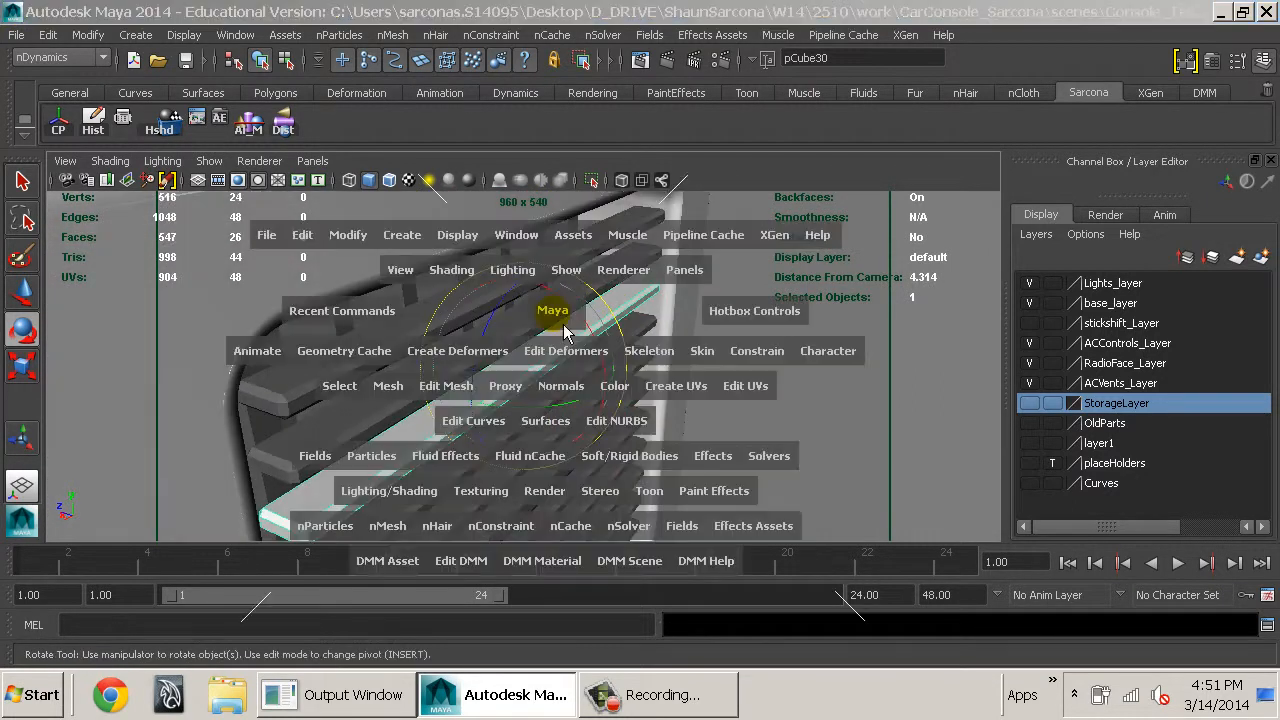
mouse_move(389, 490)
mouse_down()
mouse_move(520, 268)
mouse_move(518, 222)
mouse_move(620, 185)
mouse_move(608, 222)
mouse_up()
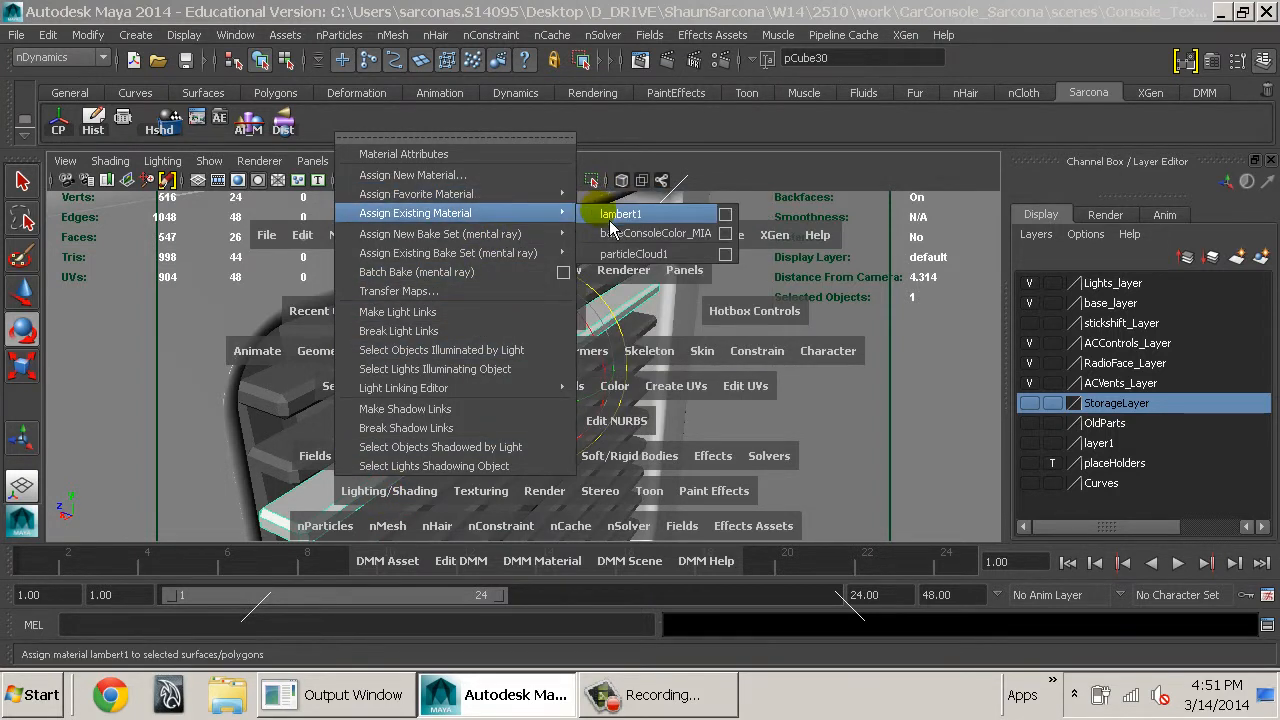
click(611, 221)
click(737, 378)
Pull back to the radio and storage area and show the storage compartment layer
alt+drag(771, 411, 749, 377)
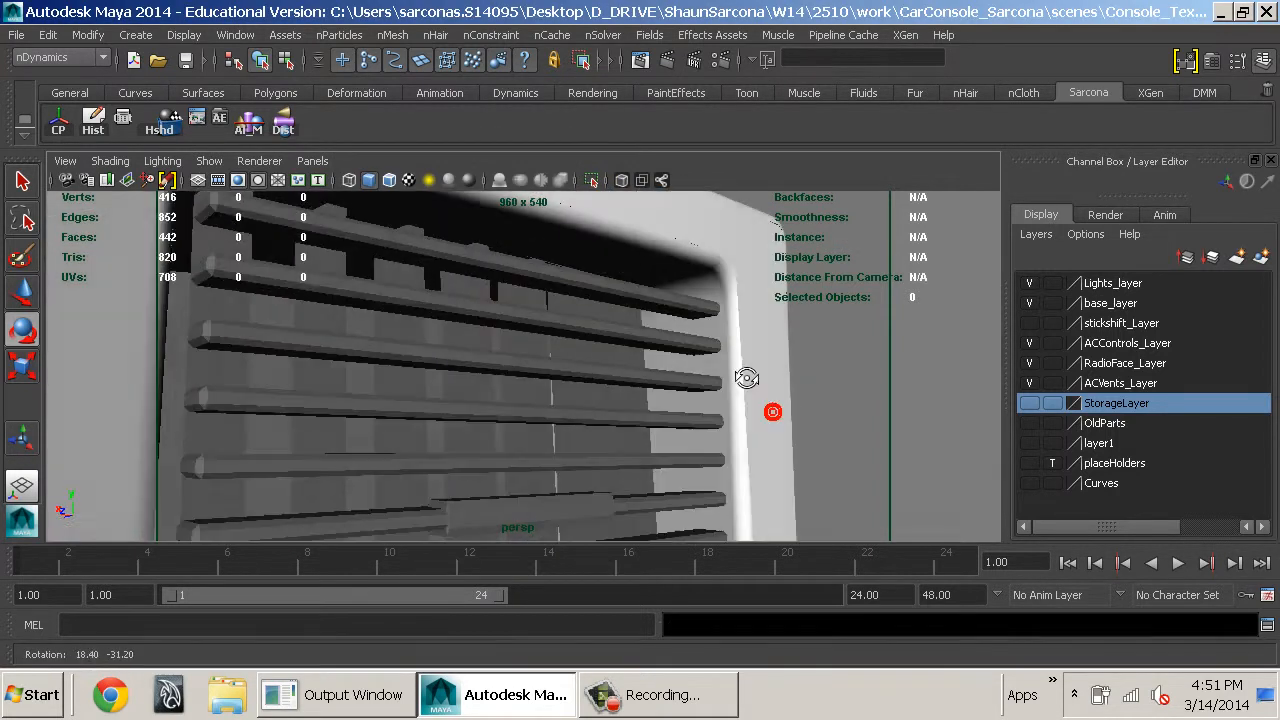
alt+right_drag(749, 377, 443, 290)
alt+drag(450, 304, 418, 386)
alt+right_drag(418, 386, 268, 292)
alt+middle_drag(590, 490, 621, 304)
alt+drag(540, 391, 608, 434)
alt+right_drag(594, 380, 774, 411)
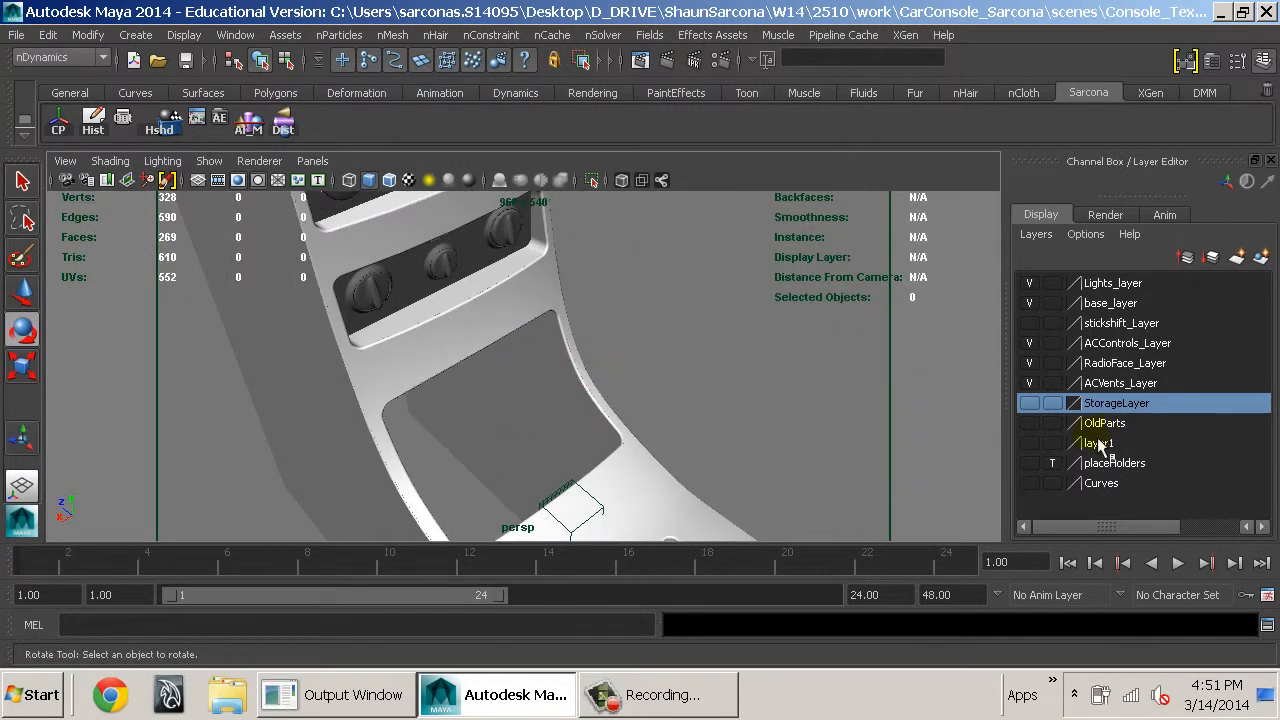
click(1030, 408)
Assign an existing mia_material_x_passes material to the four storage compartment surfaces
alt+drag(403, 422, 454, 440)
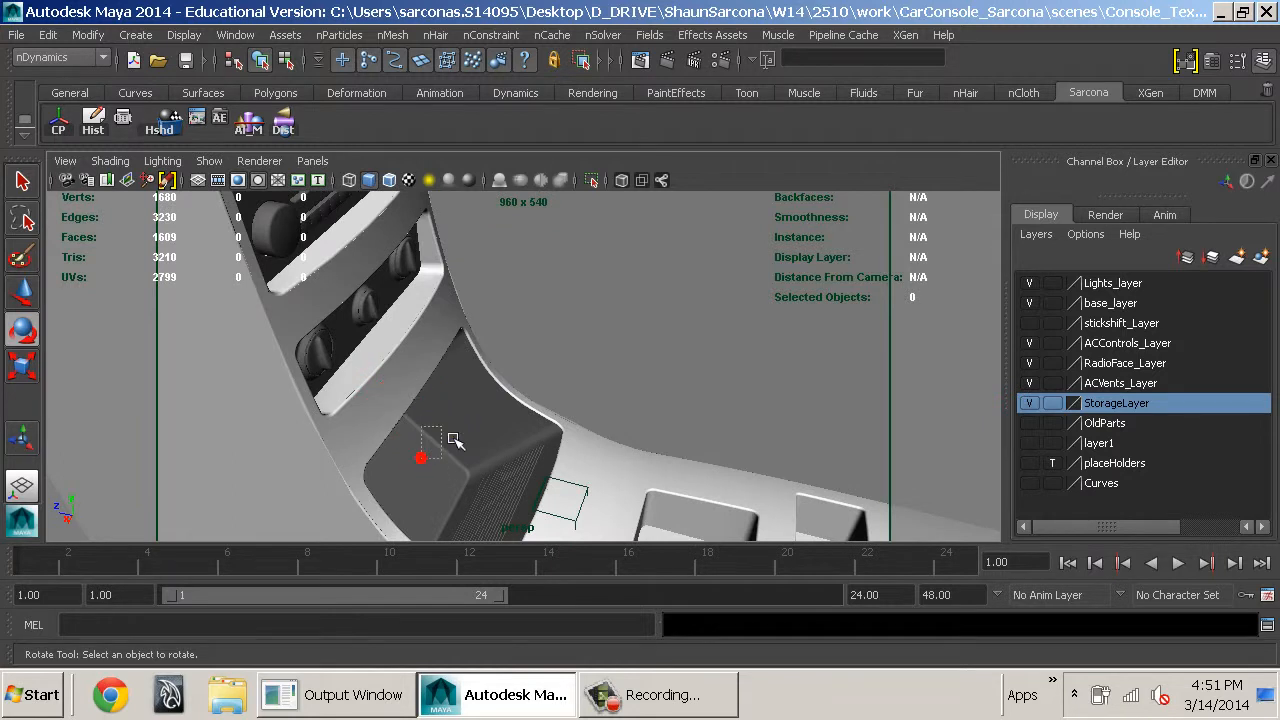
key(space)
mouse_move(455, 507)
mouse_down()
mouse_move(609, 209)
mouse_move(700, 234)
mouse_up()
click(660, 368)
Inspect the storage wells by selecting the left and right well surfaces
alt+drag(660, 368, 586, 323)
alt+drag(697, 372, 790, 330)
alt+middle_drag(690, 340, 544, 358)
alt+right_drag(608, 400, 800, 410)
click(497, 260)
click(682, 285)
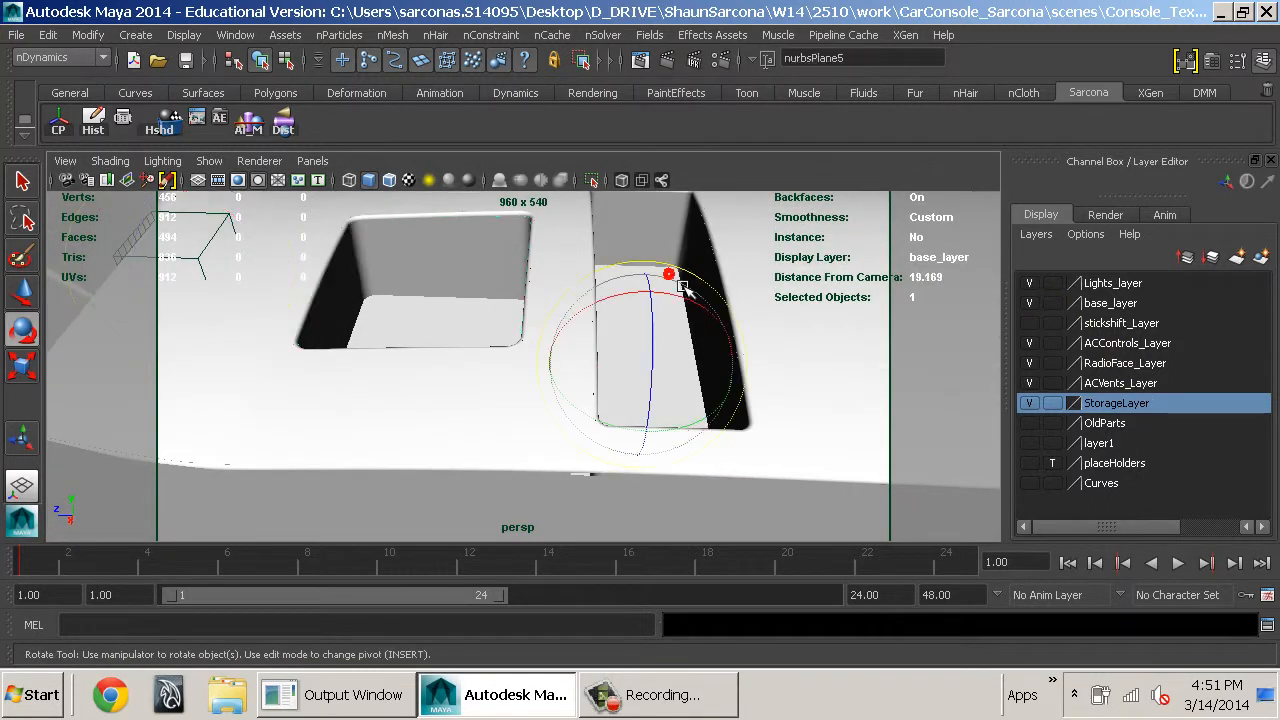
alt+drag(850, 338, 857, 342)
alt+right_drag(857, 342, 556, 240)
click(544, 229)
Select the pCube7 piece by the radio and AC panel and zoom in on it
alt+middle_drag(508, 300, 798, 324)
alt+right_drag(798, 323, 534, 297)
alt+drag(534, 297, 559, 418)
alt+right_drag(559, 418, 777, 457)
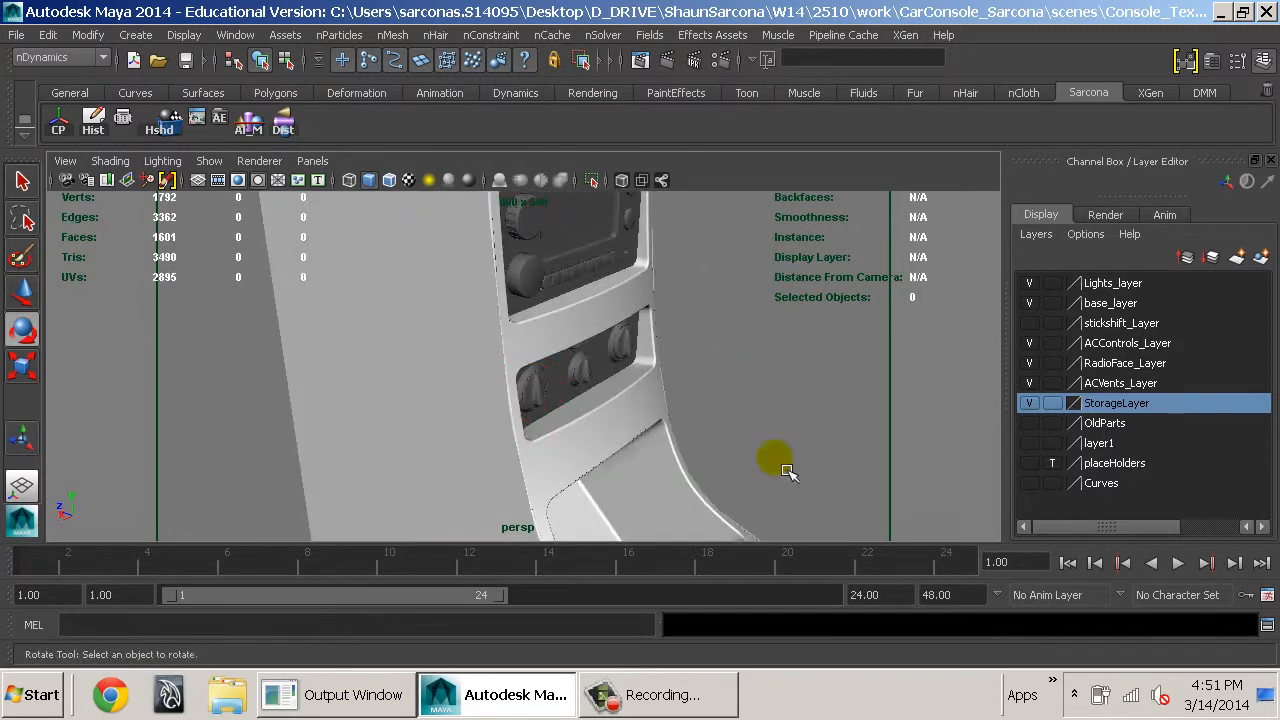
drag(713, 459, 730, 420)
alt+right_drag(730, 420, 694, 414)
alt+drag(694, 414, 714, 480)
alt+right_drag(714, 480, 672, 497)
alt+drag(672, 497, 560, 470)
alt+right_drag(560, 470, 535, 503)
Select all the ribbed grip pieces in wireframe view, then return to shaded
key(4)
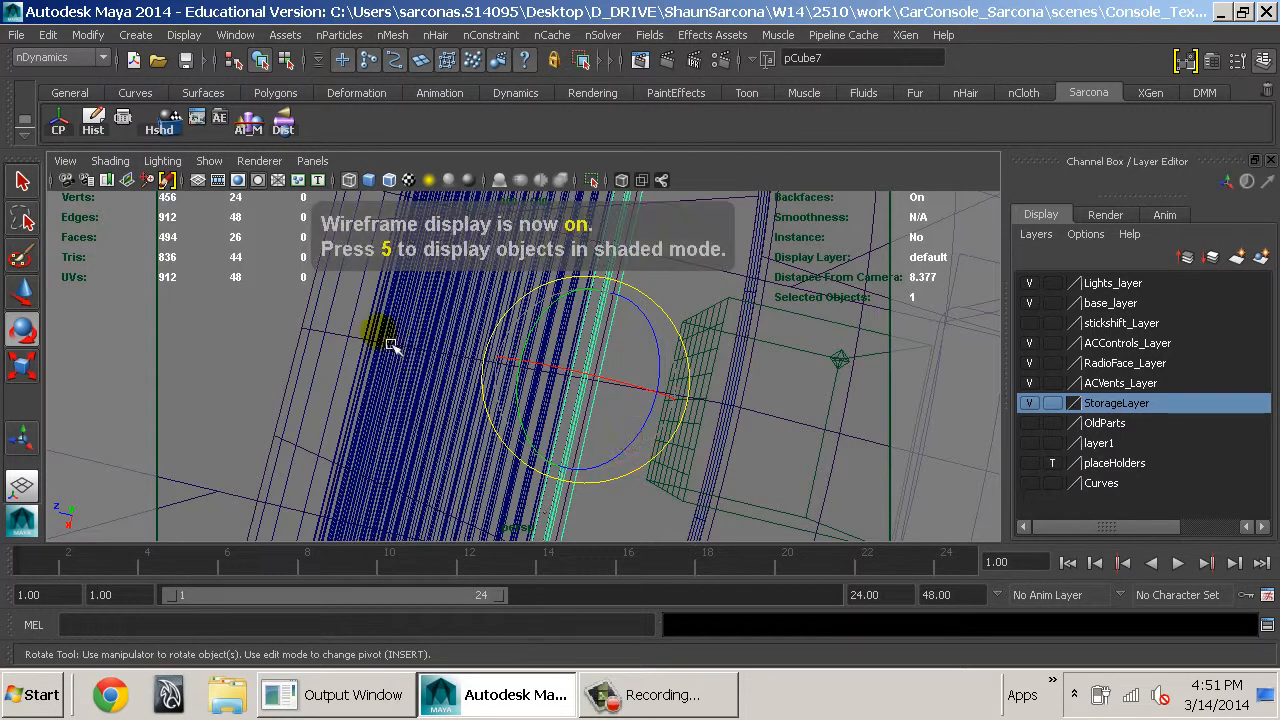
mouse_move(620, 349)
mouse_down()
mouse_move(295, 440)
mouse_move(214, 380)
mouse_move(729, 451)
mouse_up()
alt+right_drag(729, 451, 700, 470)
key(5)
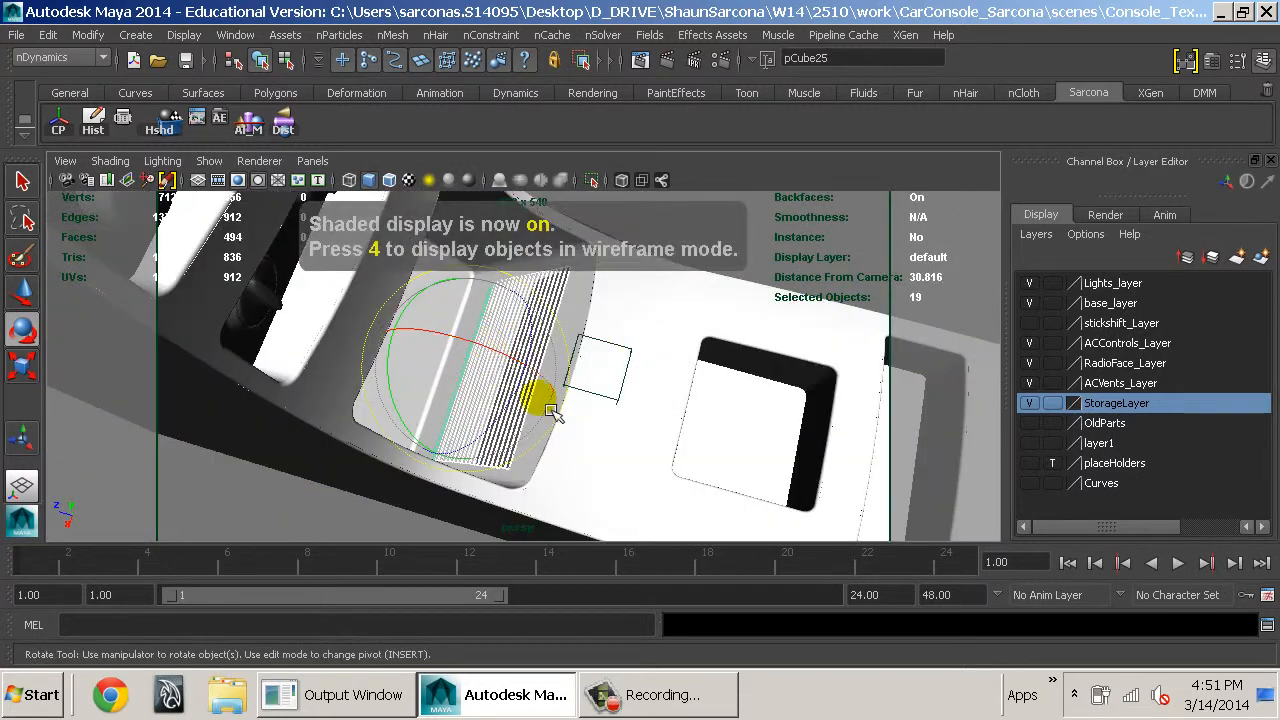
Select grill piece pCube12 and pick-walk up to the rubberPieces_Storage group
alt+drag(534, 400, 508, 403)
alt+right_drag(508, 403, 600, 314)
click(537, 300)
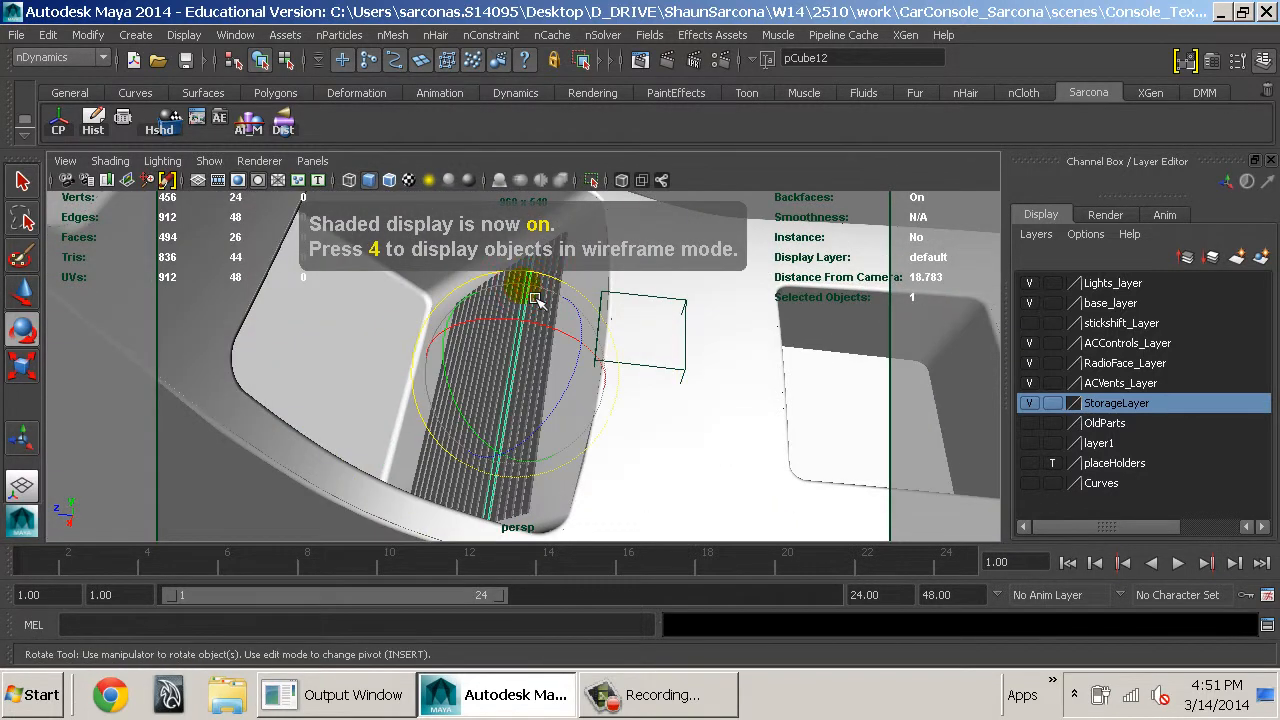
key(Up)
alt+drag(534, 349, 663, 309)
key(space)
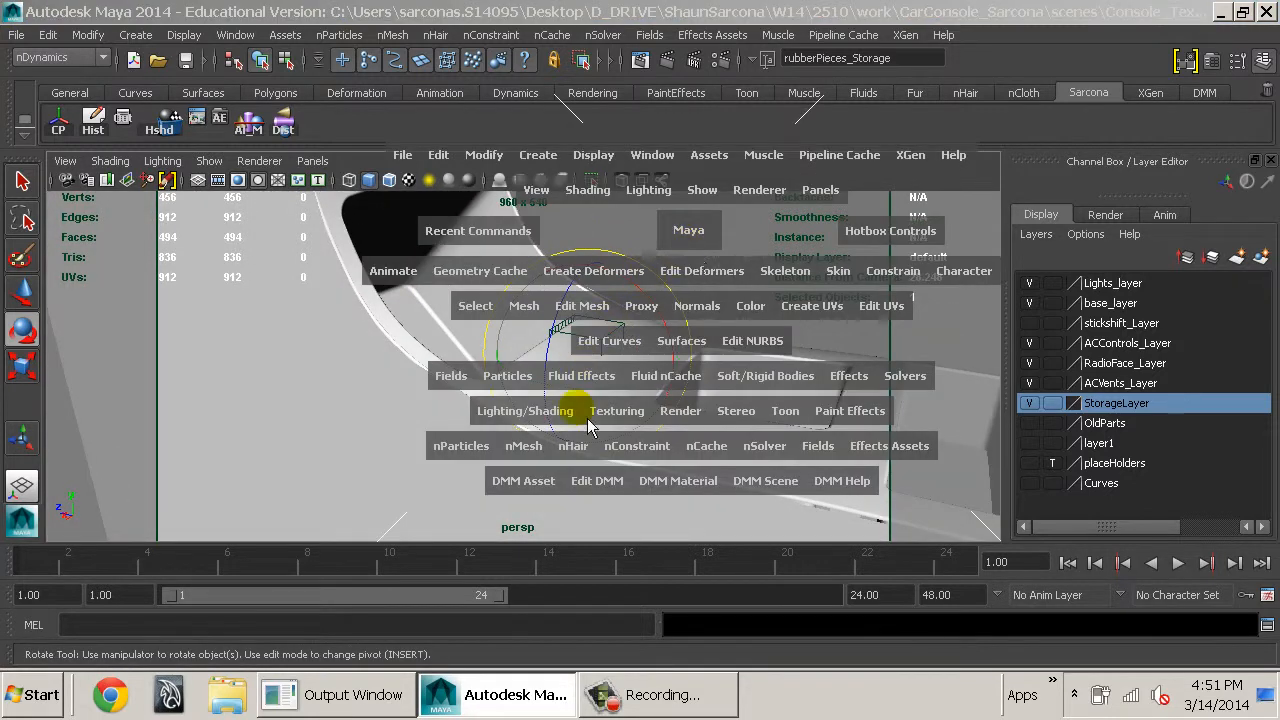
Assign a new favorite mia_material_x_passes material to the storage grips
click(525, 410)
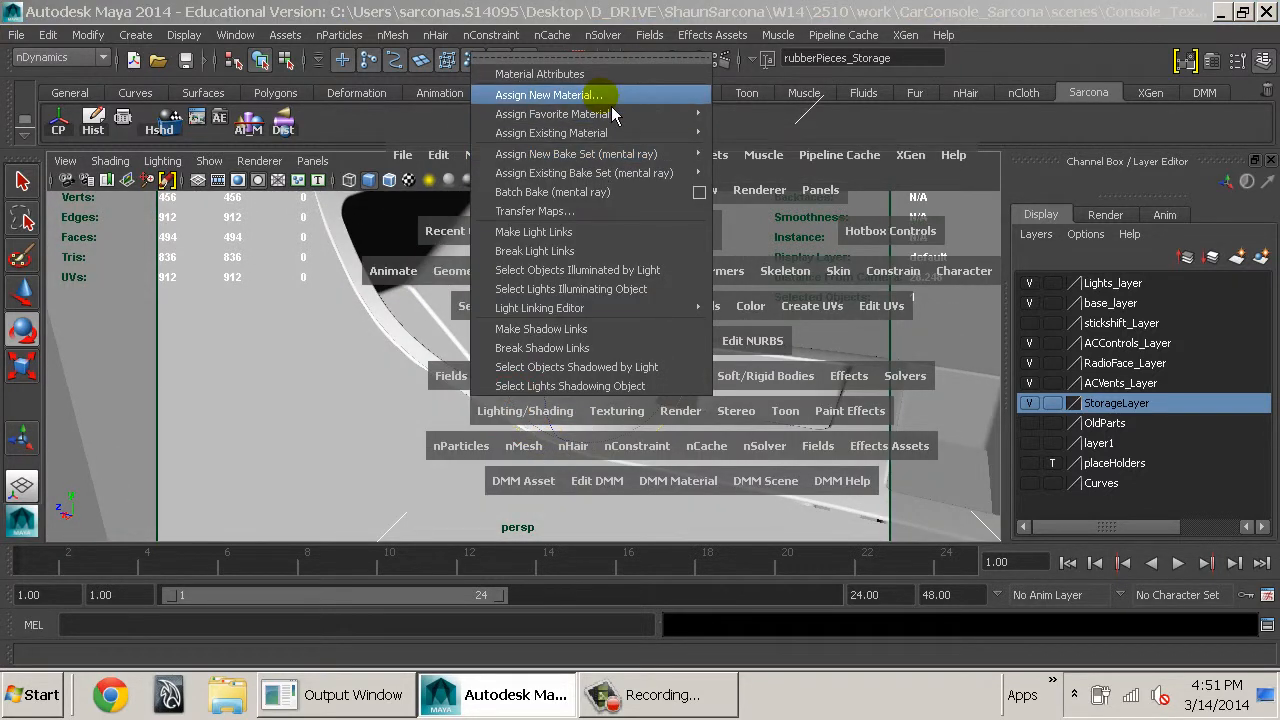
mouse_move(592, 118)
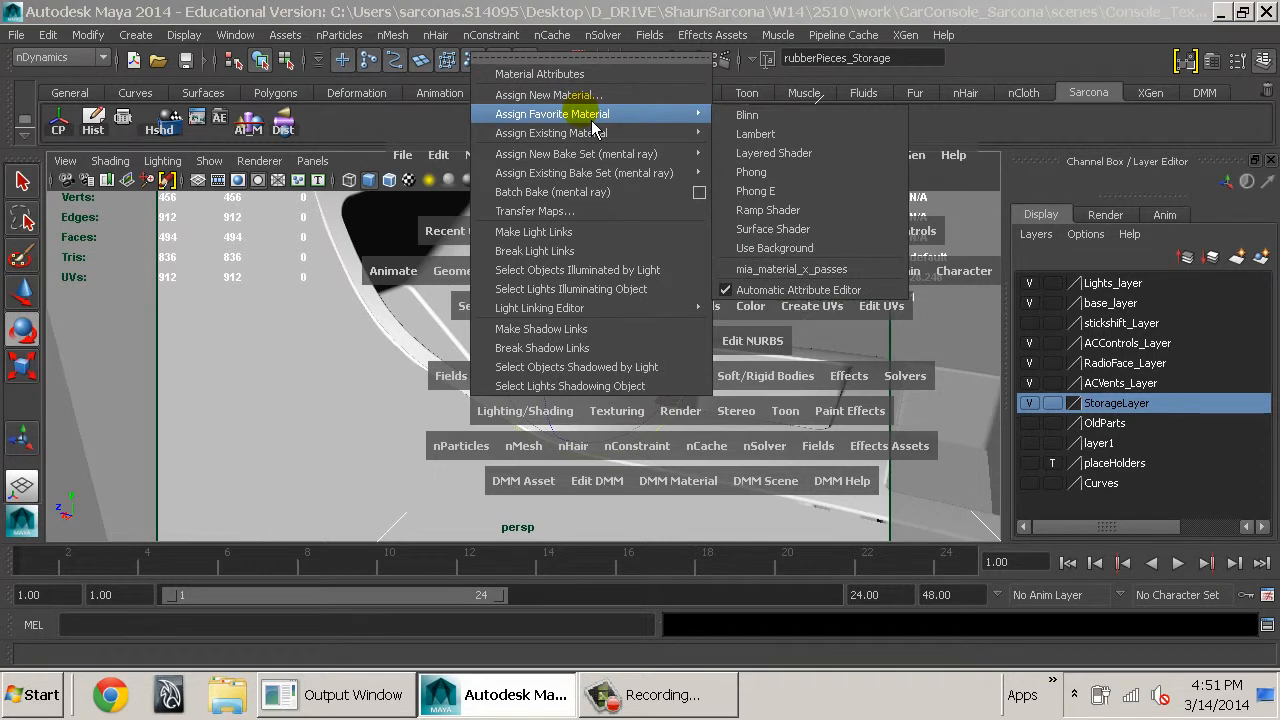
click(777, 284)
click(591, 289)
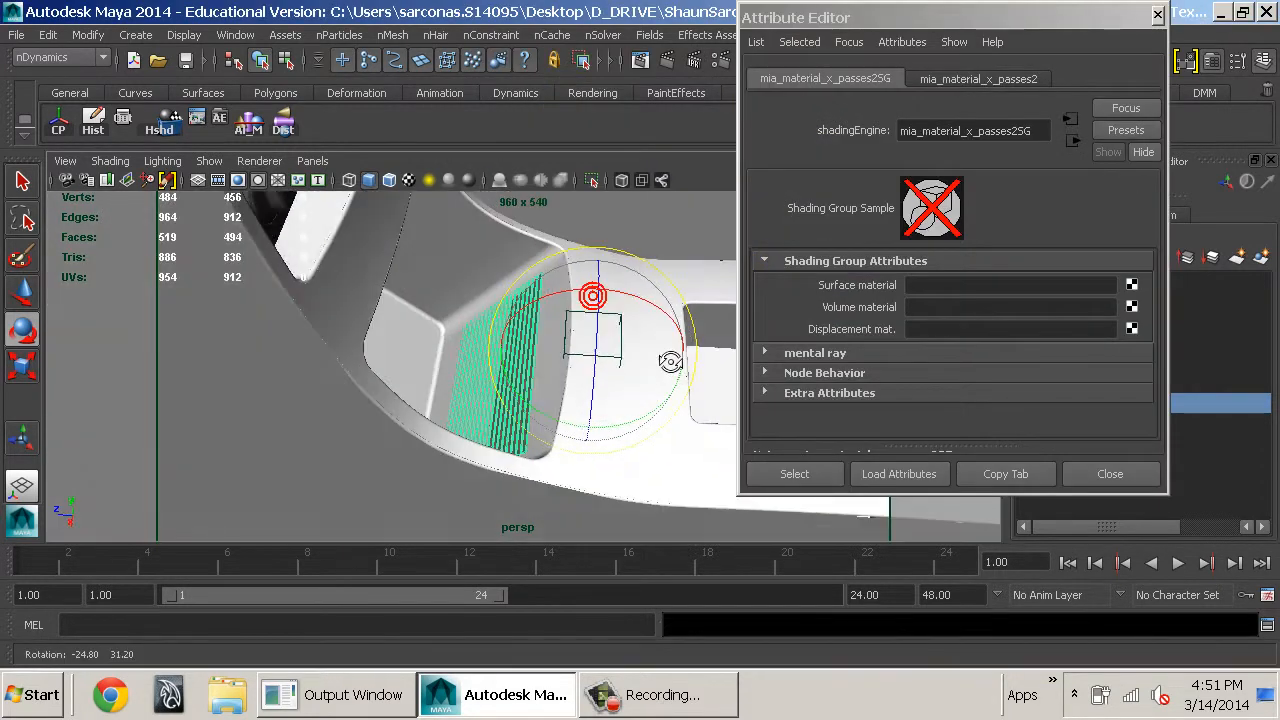
Rename the material rubberstorageGrips_MIA and darken its diffuse colour slightly
click(990, 82)
double_click(1020, 131)
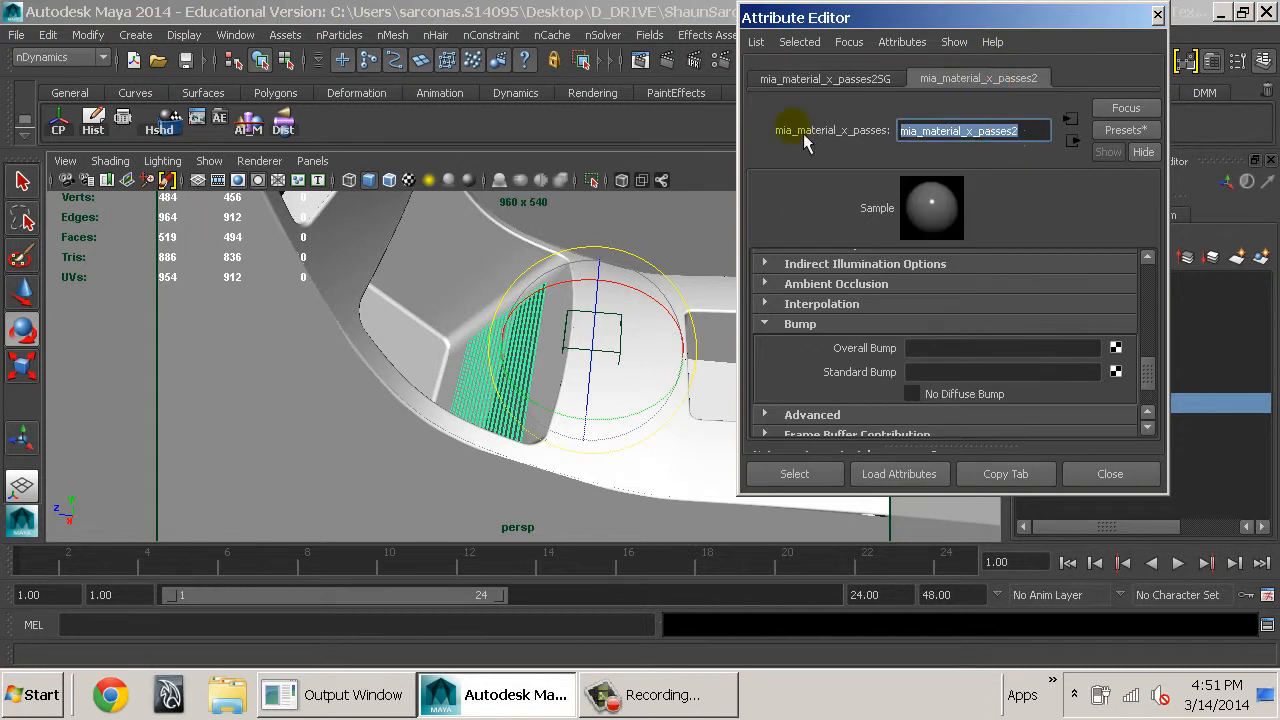
text(rubberstorage)
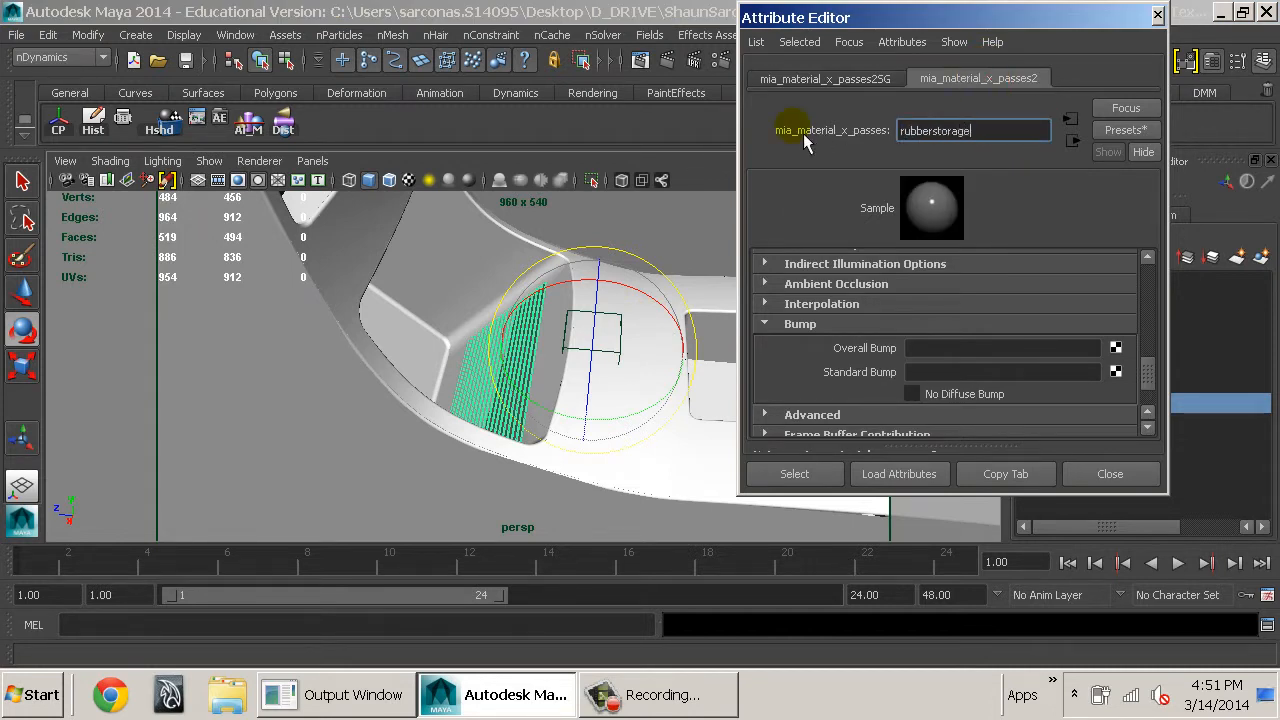
text(Grips_MIA)
key(Return)
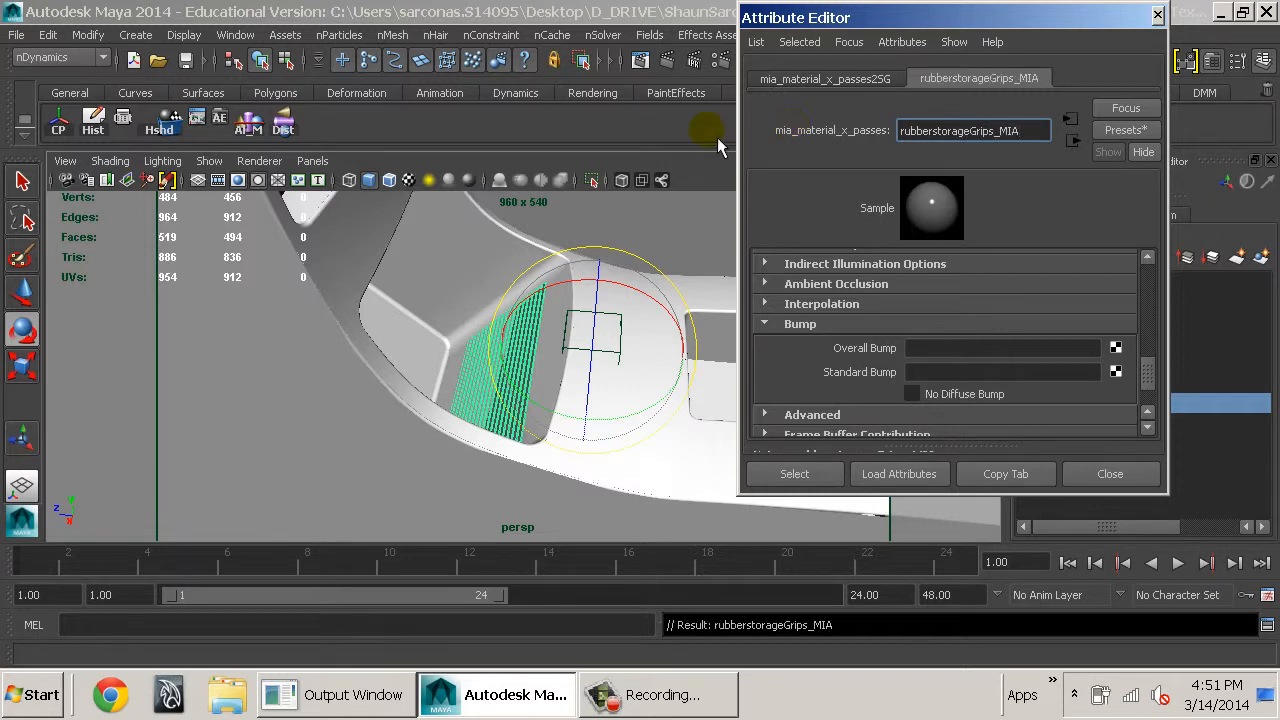
click(1147, 270)
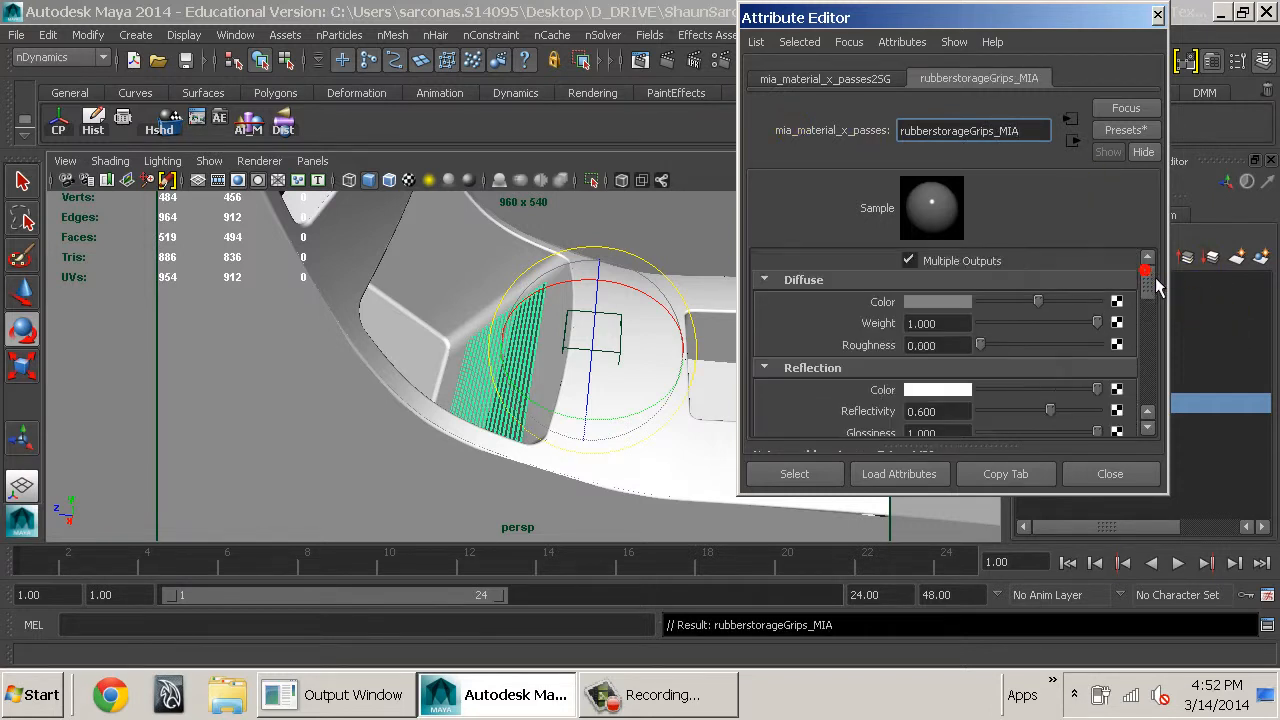
click(1027, 306)
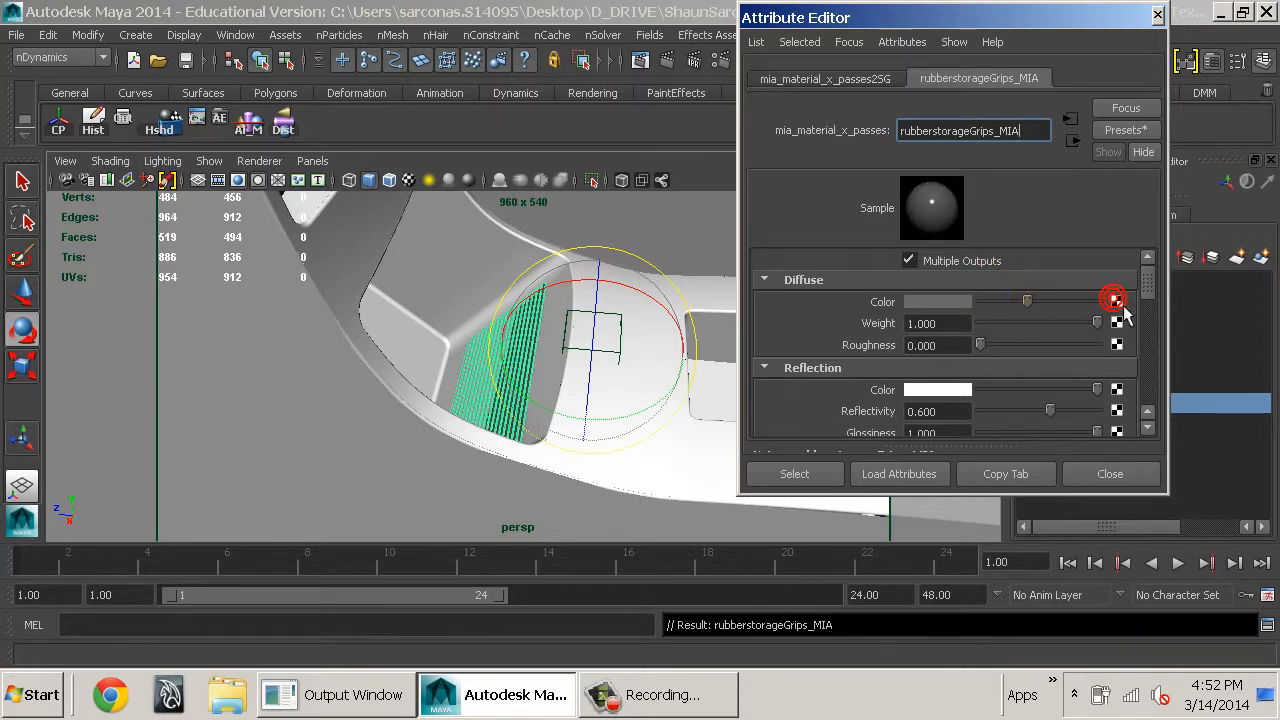
Connect a Gamma Correct node to the diffuse colour using the fourFiftyFour (0.454) preset
click(1116, 301)
click(368, 108)
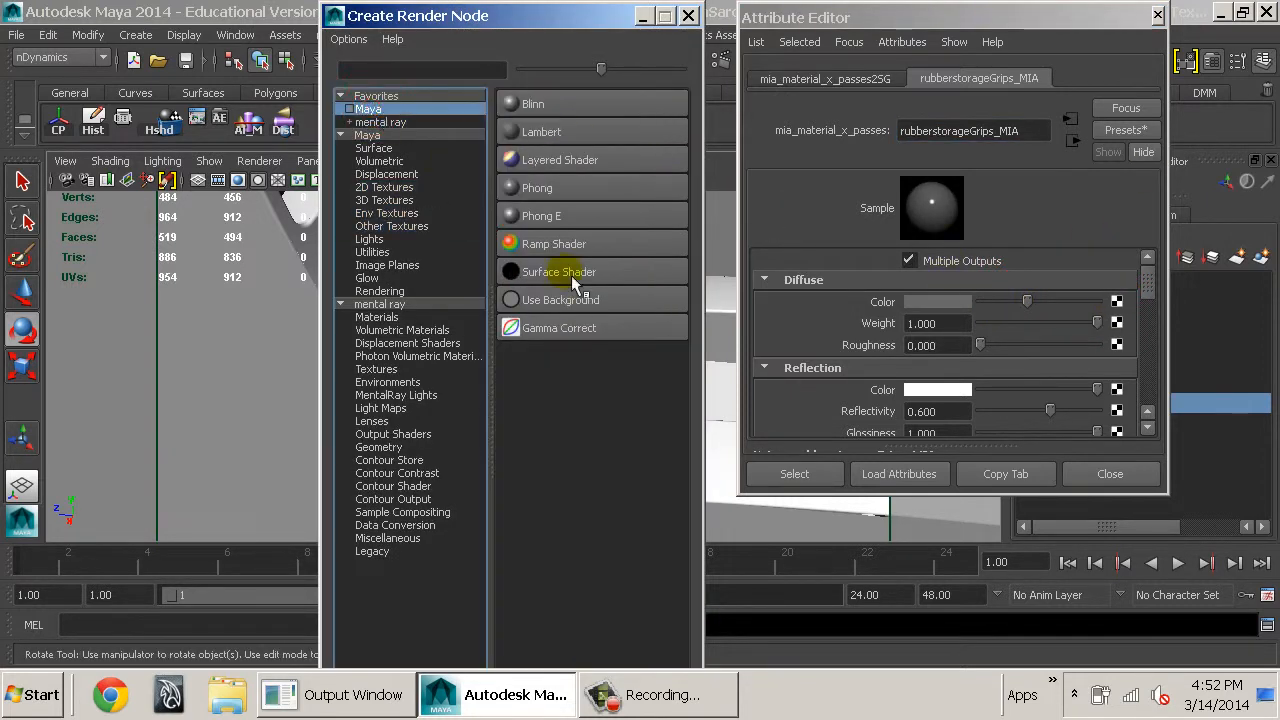
click(577, 327)
click(940, 302)
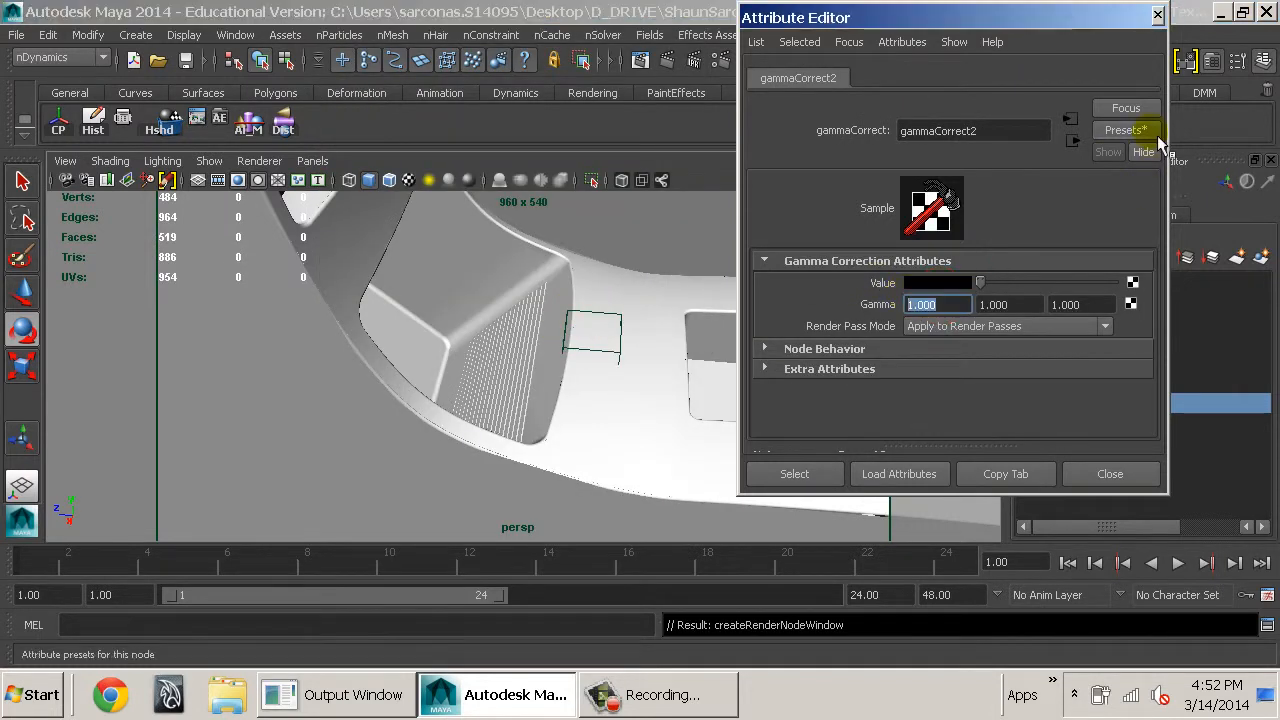
click(1130, 130)
mouse_move(1140, 175)
click(1061, 183)
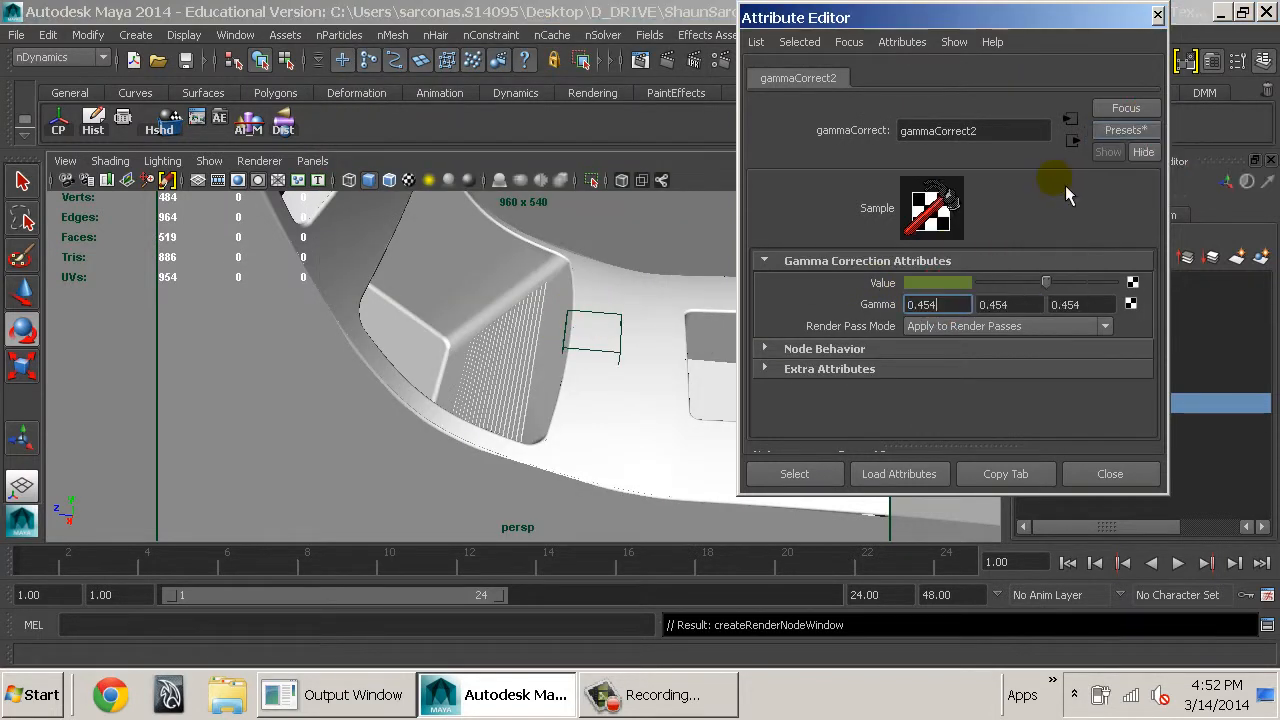
Set the gamma node's value colour to a near-black dark brown
click(945, 287)
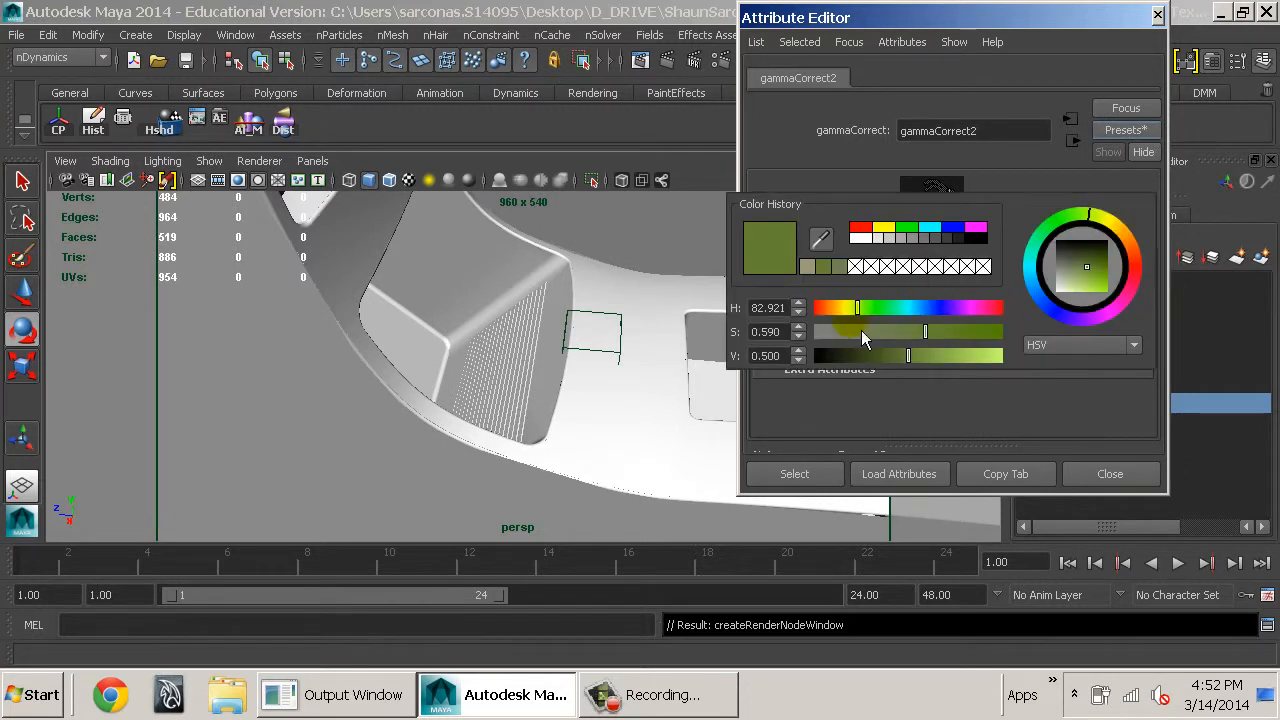
drag(843, 308, 830, 308)
click(835, 331)
mouse_move(852, 356)
mouse_down()
mouse_move(840, 356)
mouse_move(879, 333)
mouse_up()
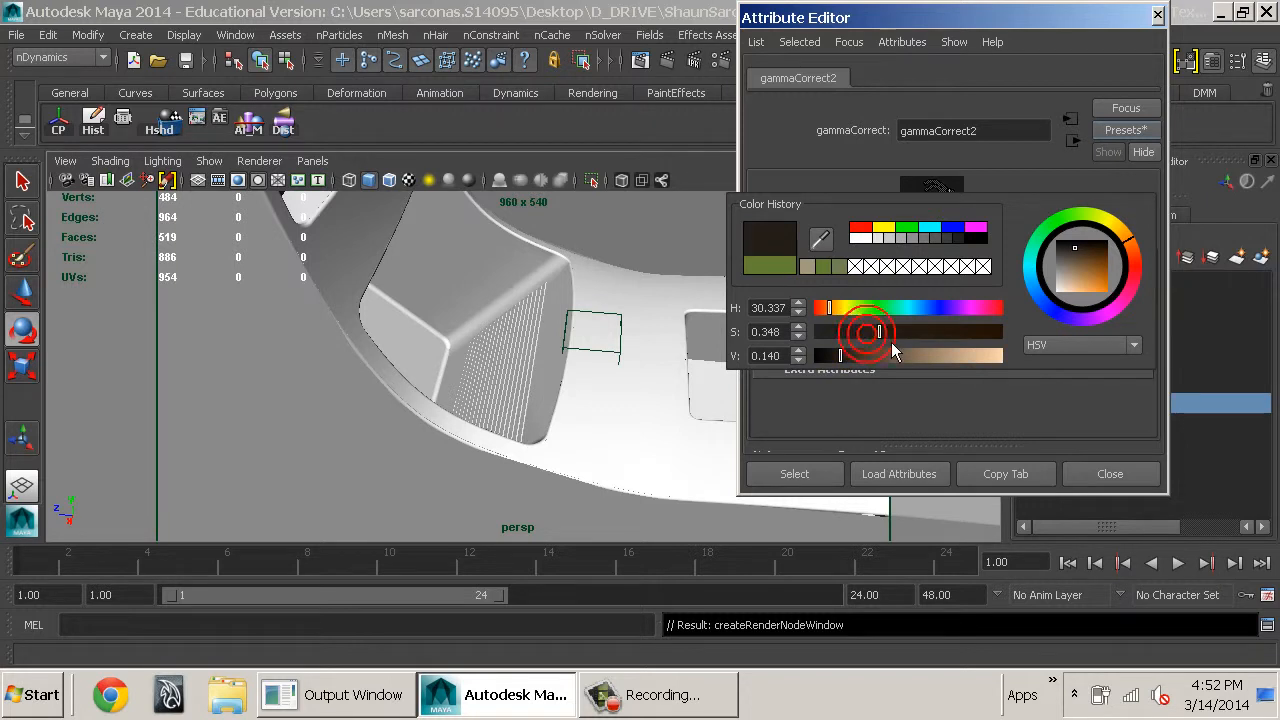
click(817, 274)
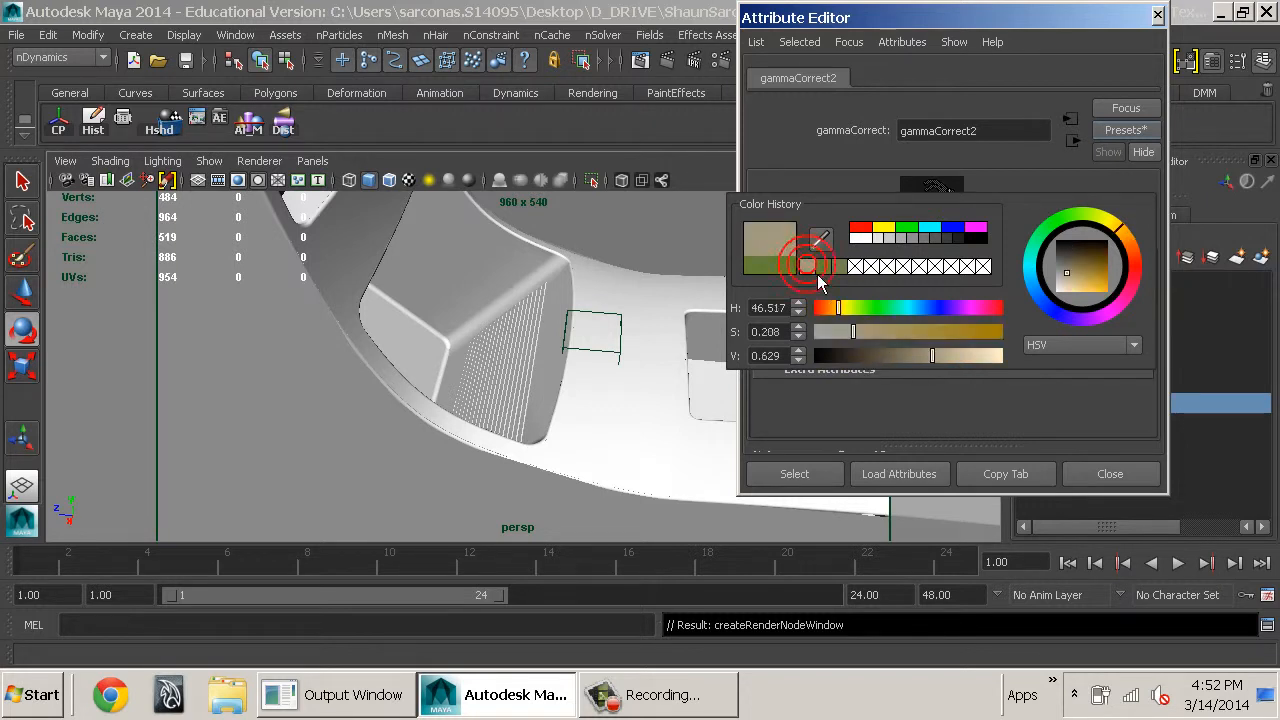
drag(892, 357, 863, 377)
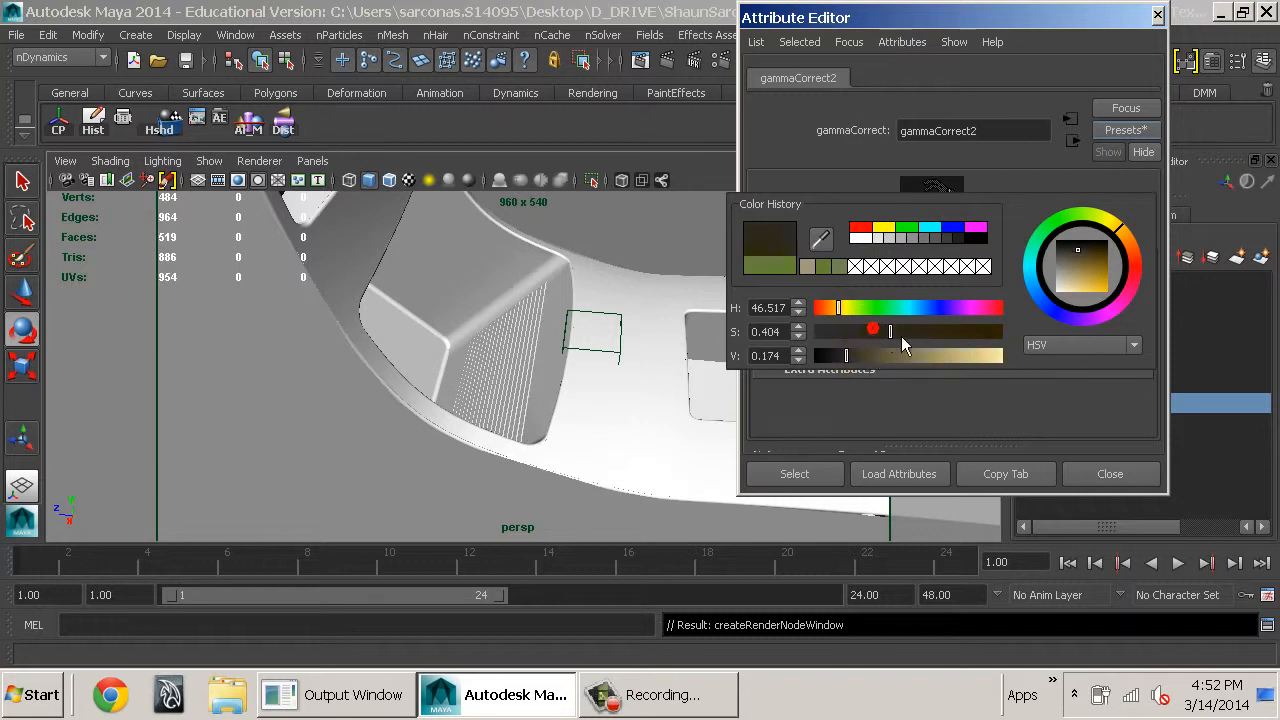
drag(901, 336, 848, 372)
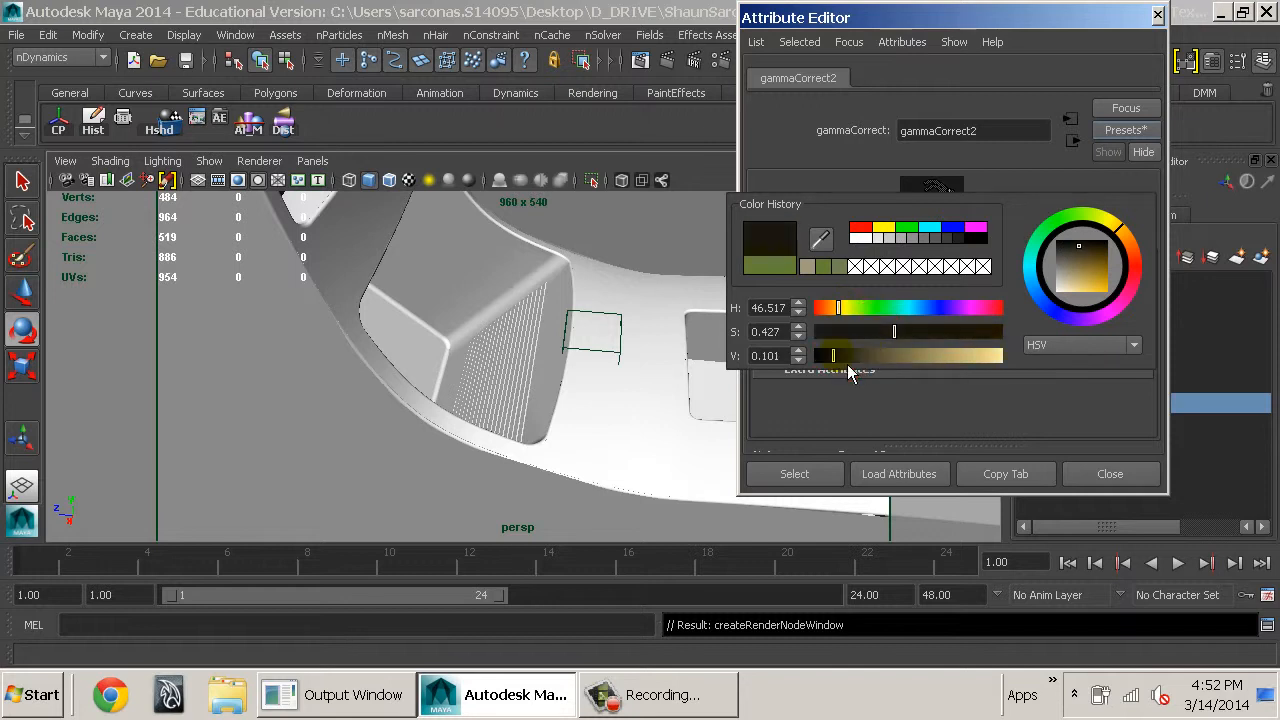
alt+drag(606, 314, 565, 342)
click(1073, 140)
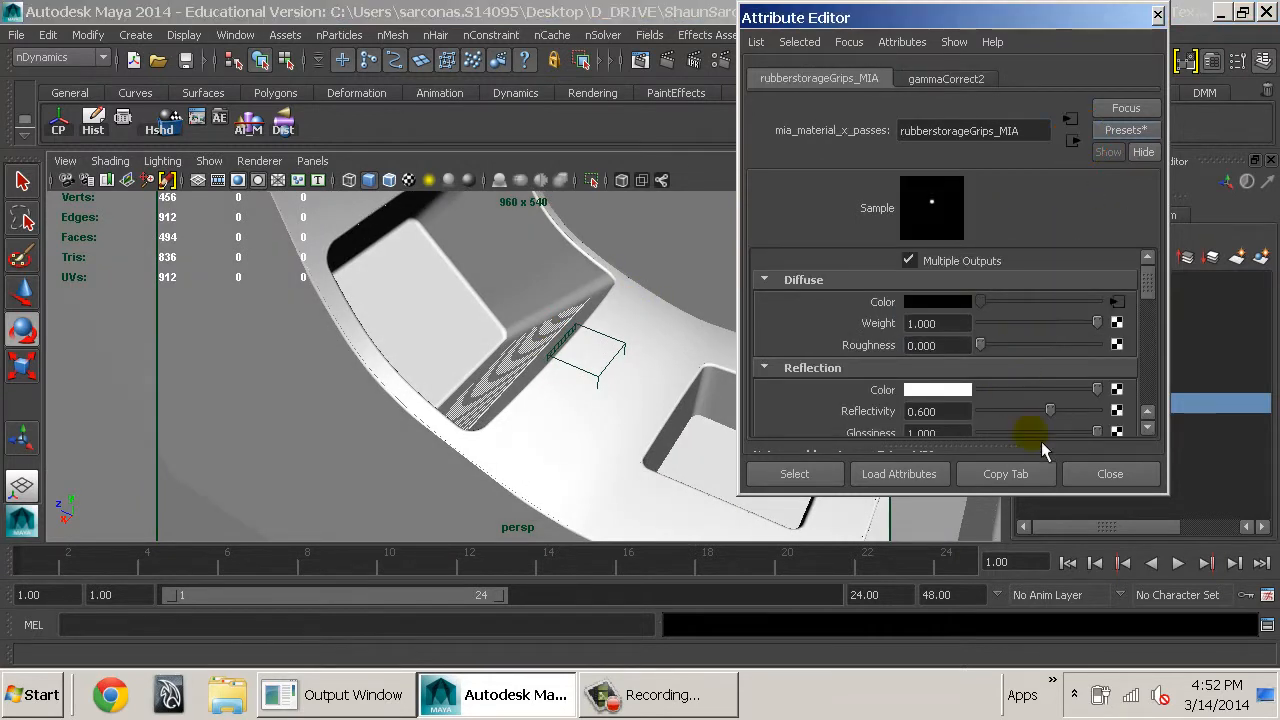
Clear the selection, bring the console into view, and close the empty Attribute Editor
drag(1035, 425, 1005, 412)
scroll(955, 375, down, 3)
mouse_move(529, 300)
alt+mouse_down()
mouse_move(623, 337)
mouse_move(546, 316)
mouse_move(469, 340)
mouse_move(492, 374)
mouse_move(518, 290)
alt+mouse_up()
click(606, 329)
alt+right_drag(518, 290, 686, 363)
mouse_move(686, 417)
alt+mouse_down()
mouse_move(718, 441)
mouse_move(666, 414)
alt+mouse_up()
alt+middle_drag(616, 425, 611, 312)
alt+drag(628, 328, 562, 267)
alt+middle_drag(564, 270, 588, 522)
alt+right_drag(588, 522, 523, 416)
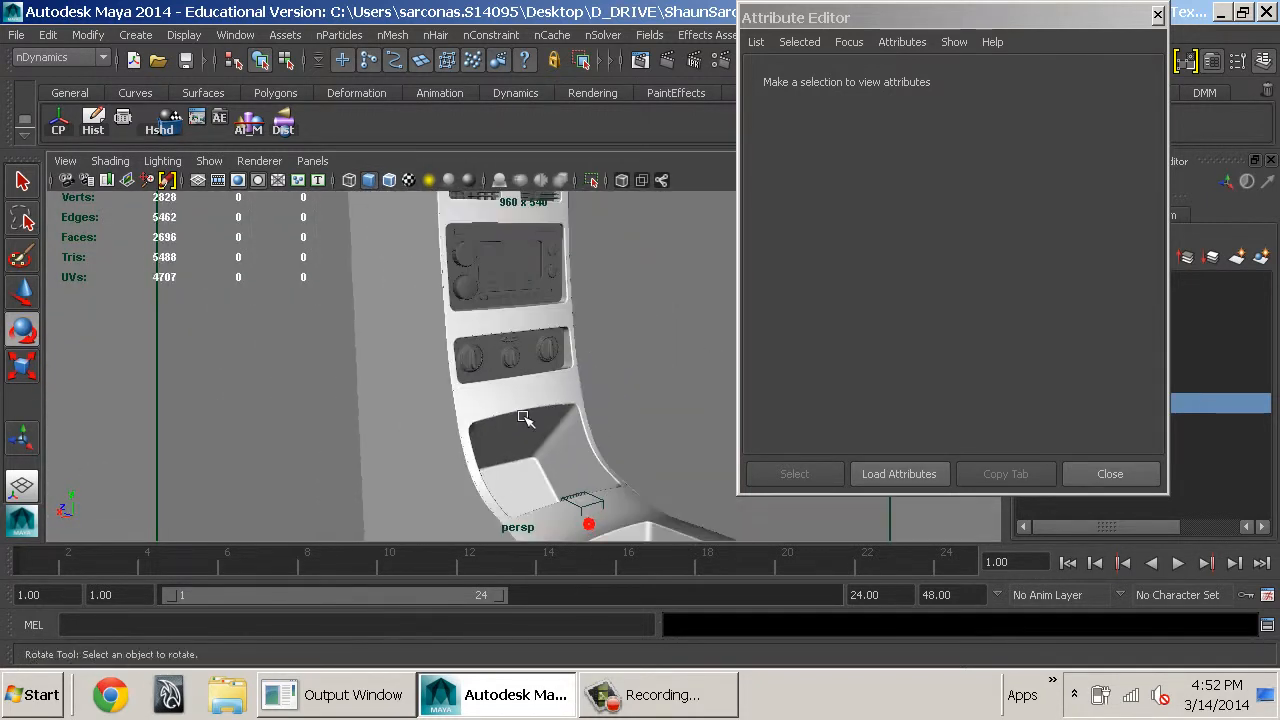
alt+middle_drag(586, 322, 583, 351)
alt+right_drag(583, 351, 786, 382)
click(1110, 474)
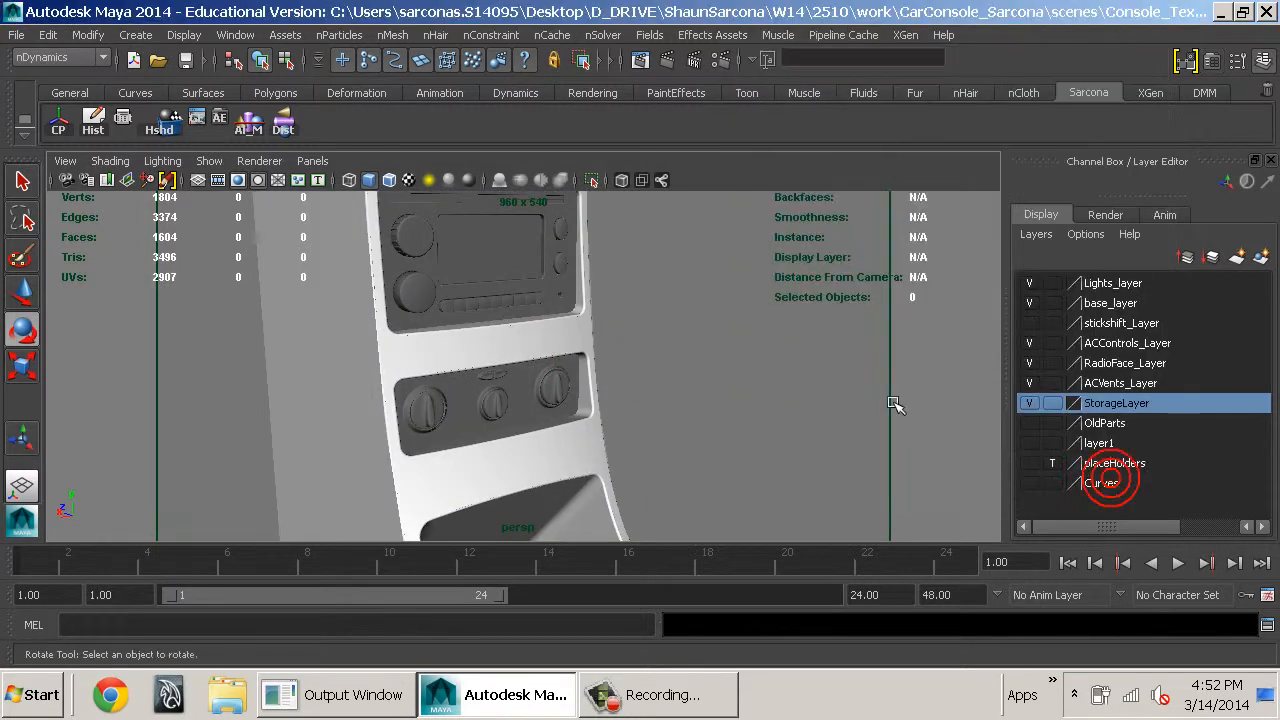
Select the slat groups of both AC vents by pick-walking up from individual slats
alt+drag(634, 323, 667, 413)
alt+middle_drag(667, 413, 703, 422)
alt+drag(703, 422, 597, 386)
alt+right_drag(597, 386, 640, 375)
alt+middle_drag(640, 375, 703, 488)
alt+drag(703, 488, 691, 466)
click(590, 311)
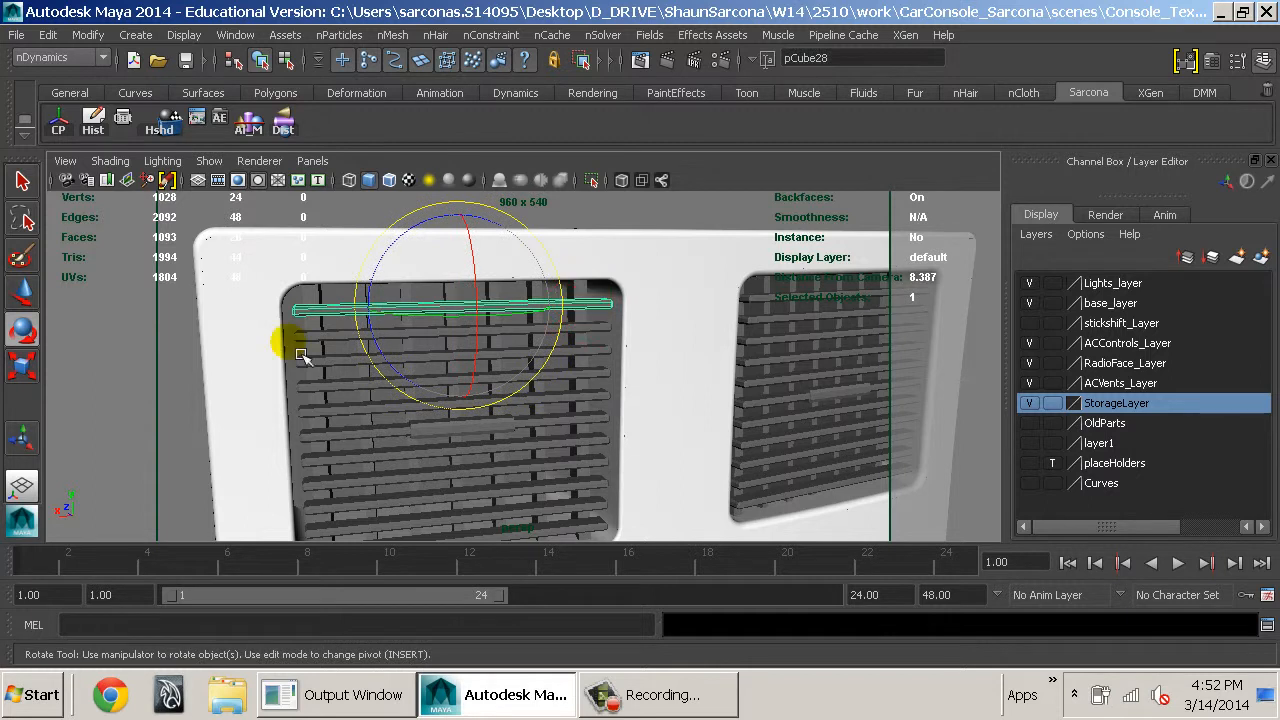
key(Up)
click(800, 324)
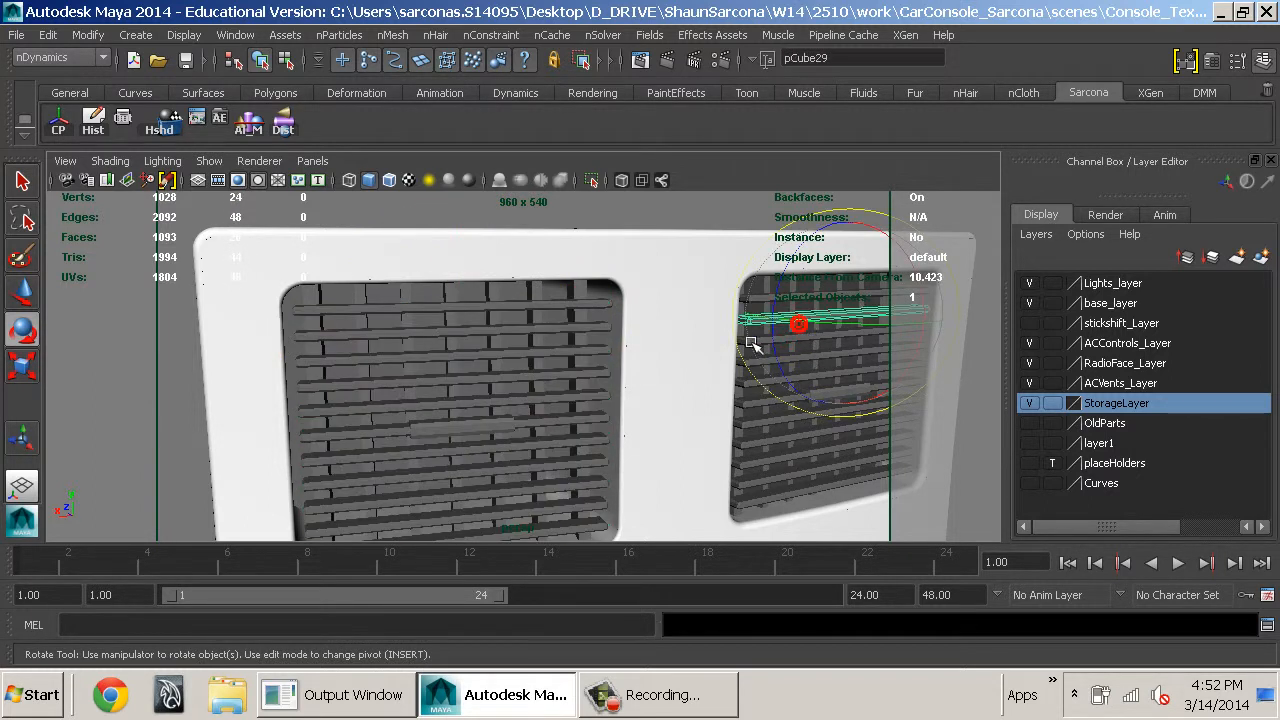
shift+click(573, 312)
key(Up)
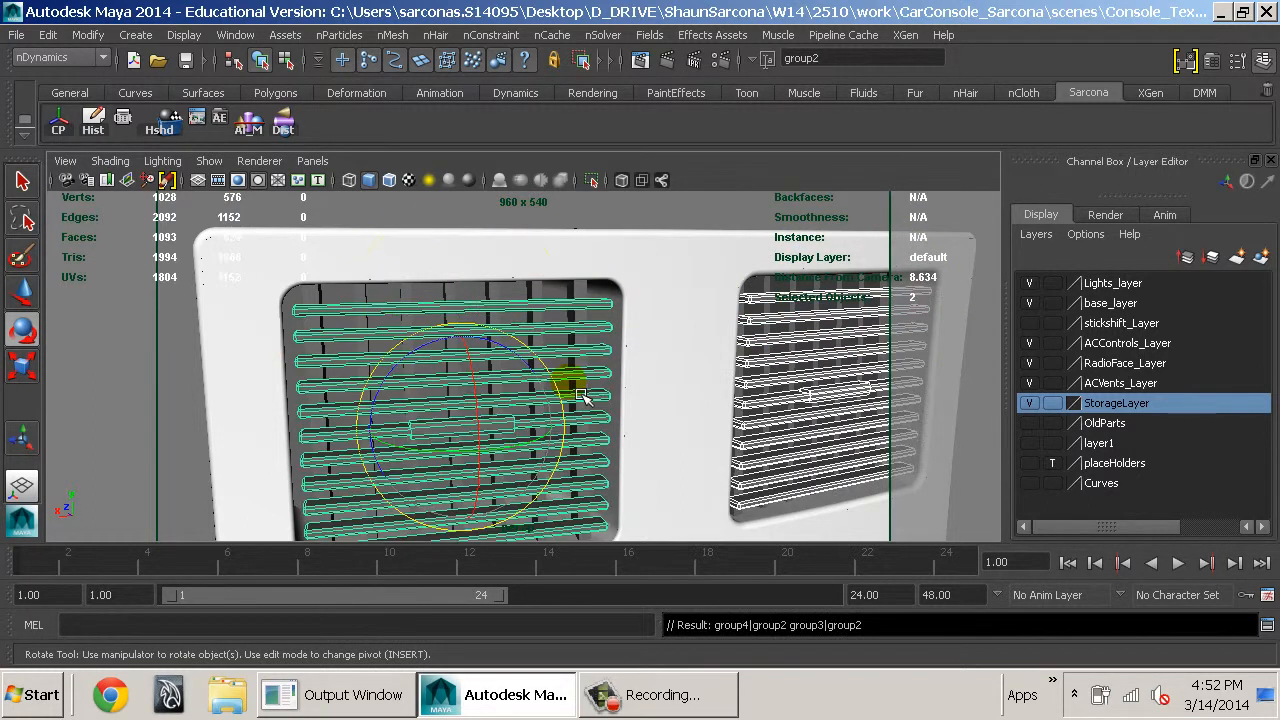
Add the vents' inner panels and a vertical divider to the selection, then frame the vent
alt+drag(810, 383, 771, 366)
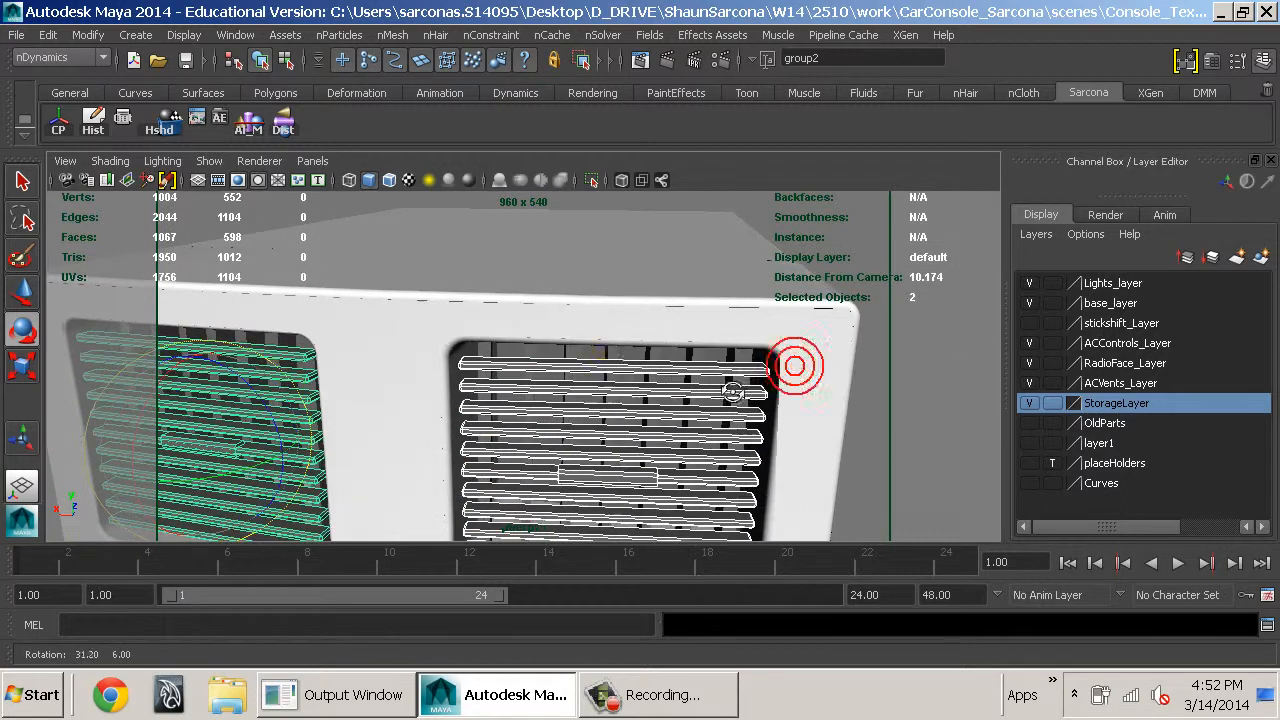
click(581, 364)
shift+click(270, 347)
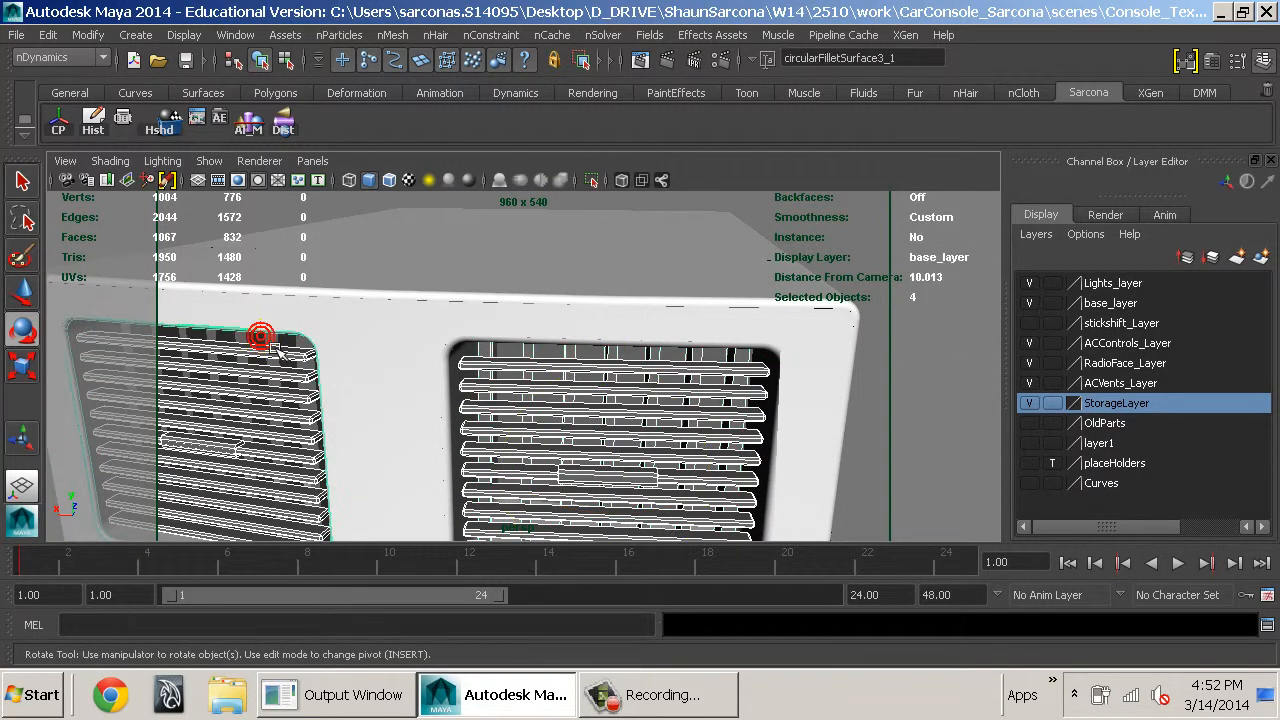
key(ctrl+z)
shift+click(271, 350)
alt+drag(423, 406, 501, 414)
alt+right_drag(501, 414, 629, 397)
alt+middle_drag(629, 397, 683, 452)
key(ctrl+z)
shift+click(682, 314)
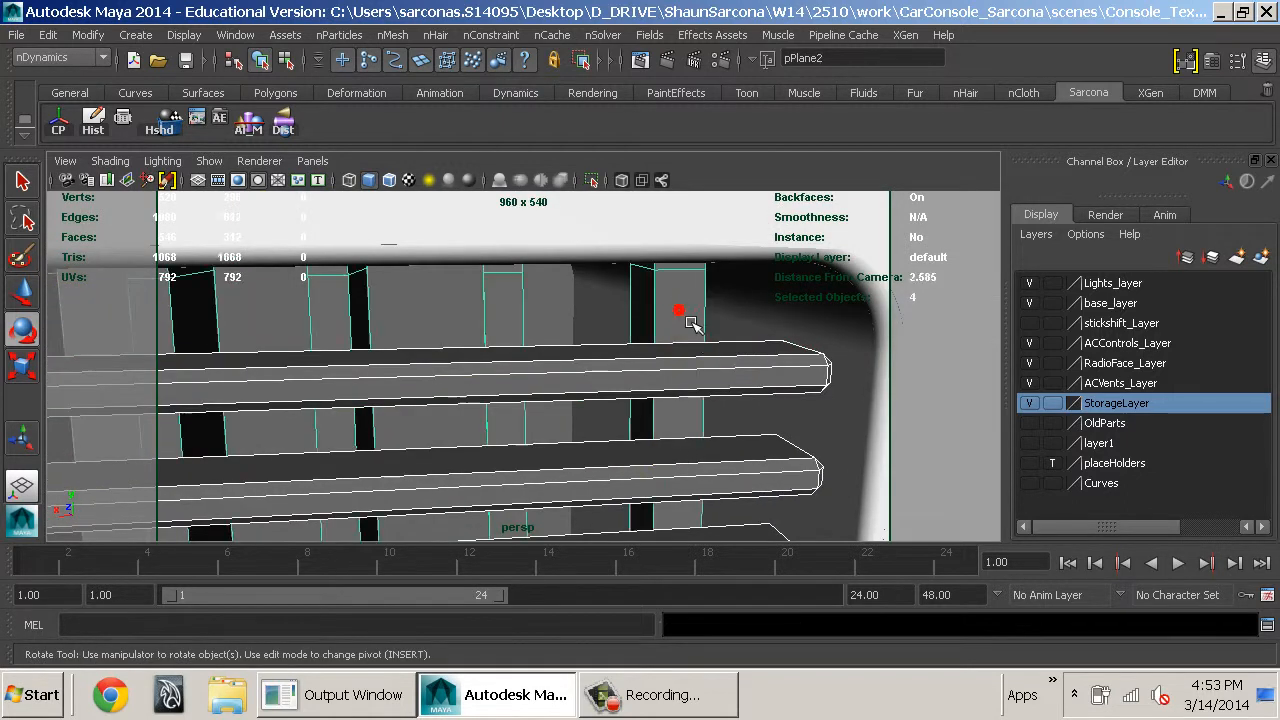
key(f)
key(space)
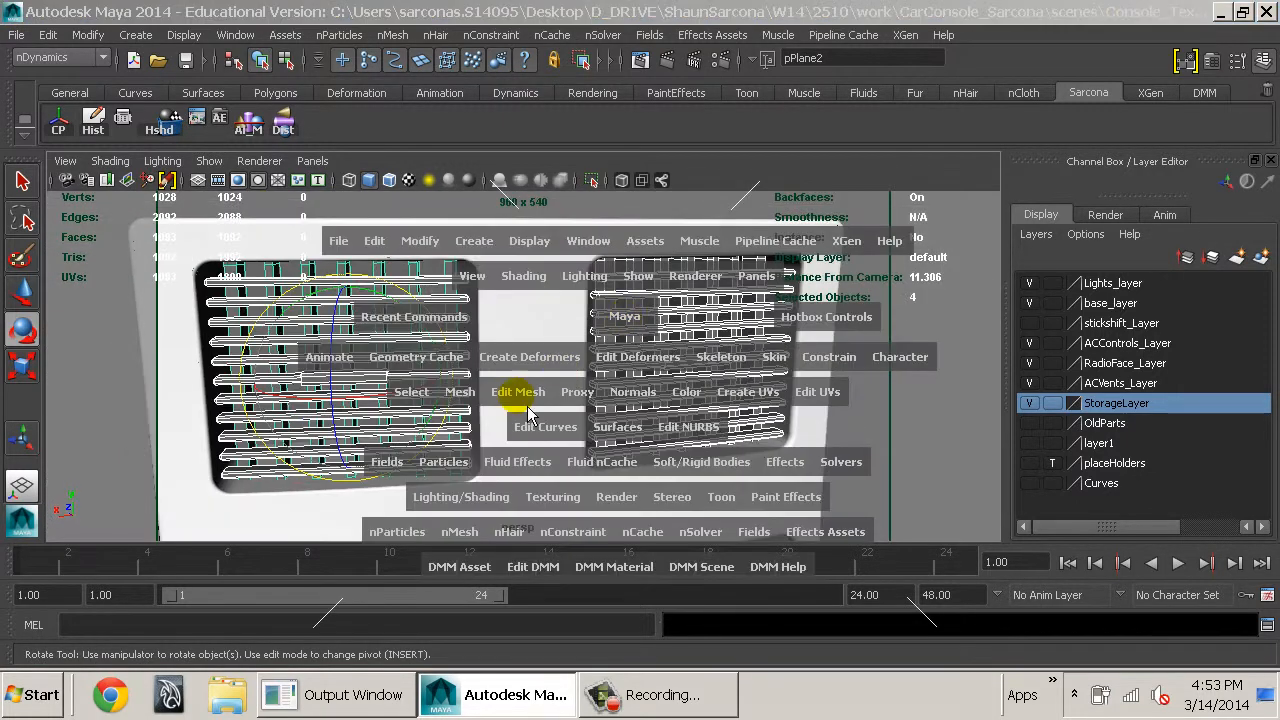
Assign a new mia_material_x_passes to the vents and rename it acVents_MIA
click(458, 497)
mouse_move(593, 212)
click(772, 360)
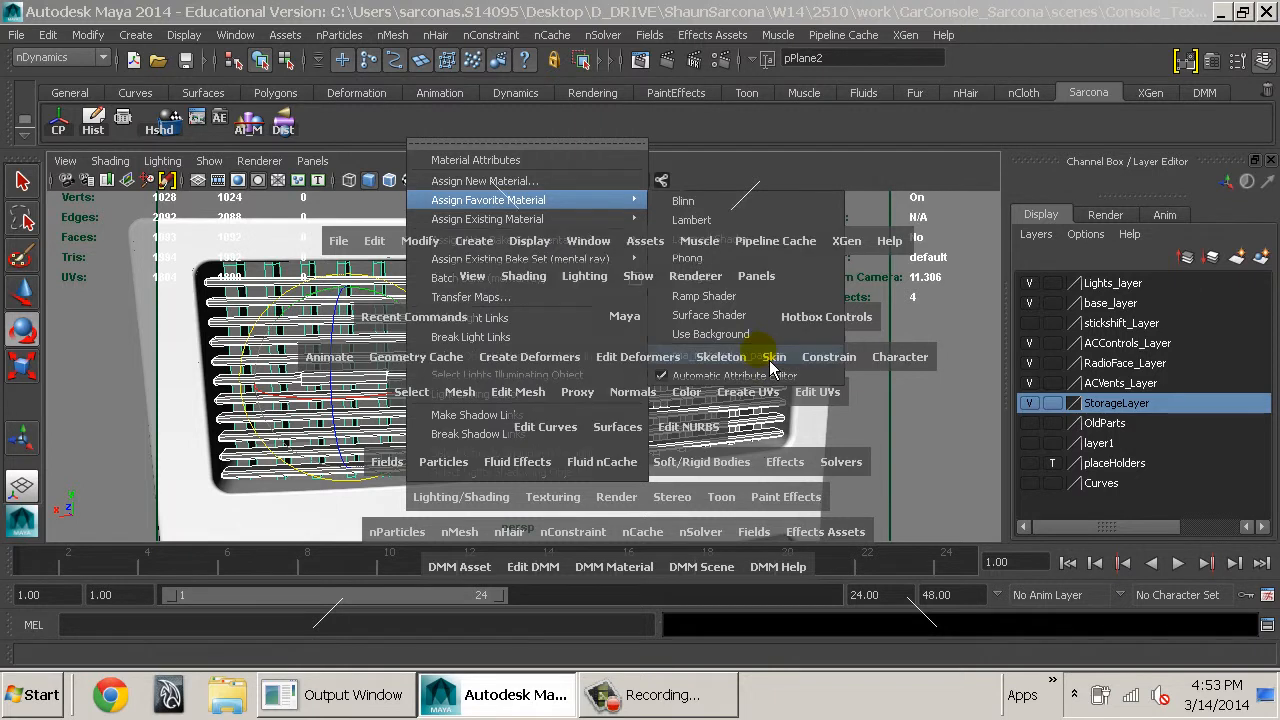
double_click(945, 130)
text(acVents)
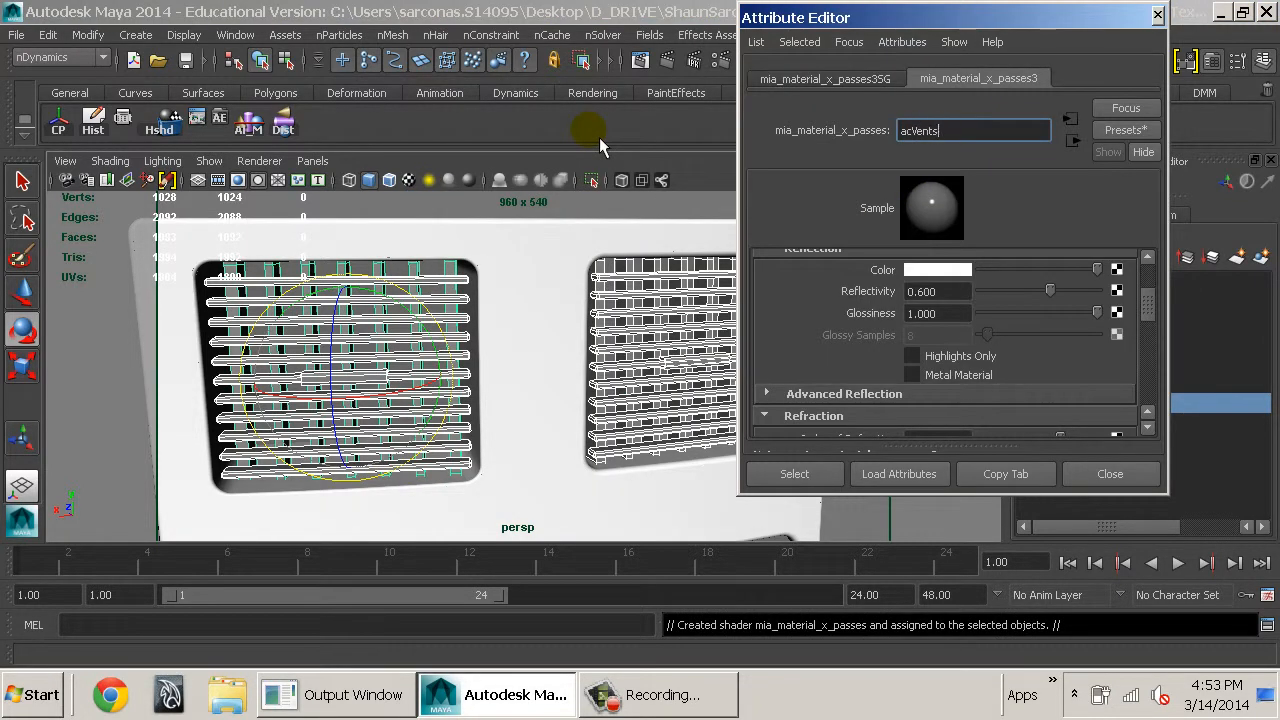
text(_MIA)
key(Return)
Drive Diffuse Color with a Gamma Correct node using the fourFiftyFour preset and dark brown value
scroll(960, 340, up, 2)
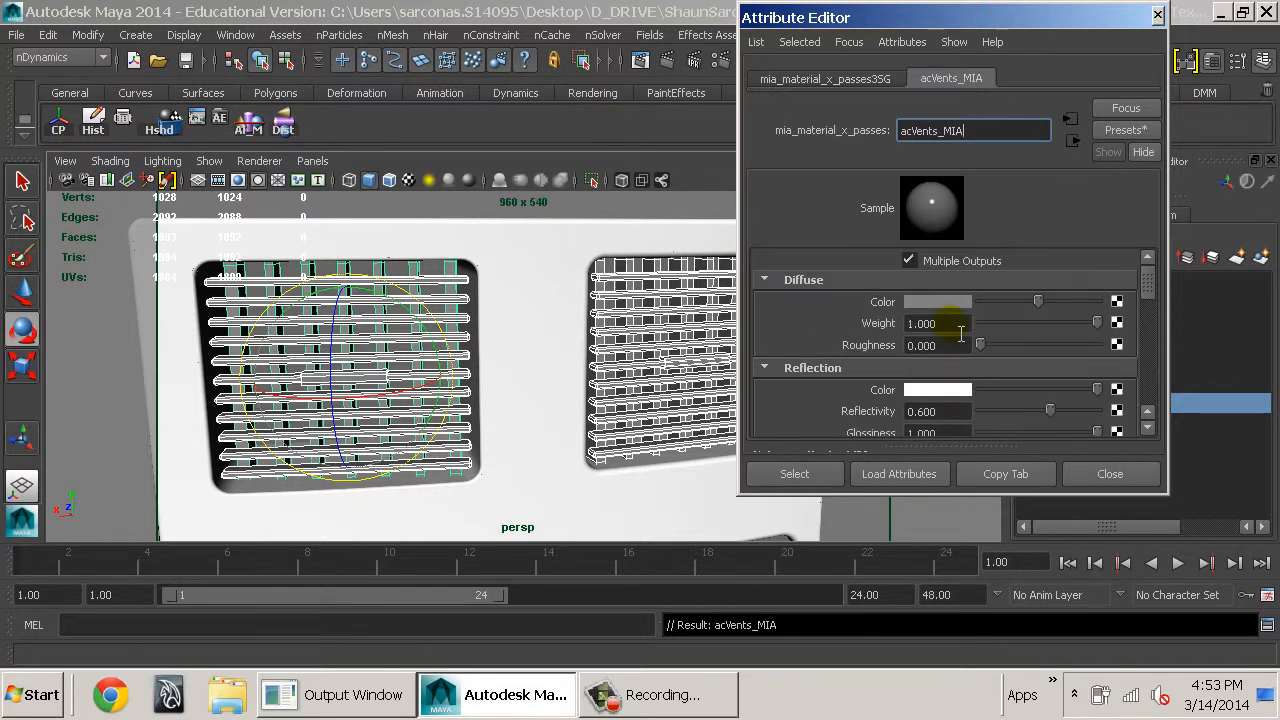
mouse_move(1037, 301)
mouse_down()
mouse_move(1021, 300)
mouse_move(1055, 317)
mouse_up()
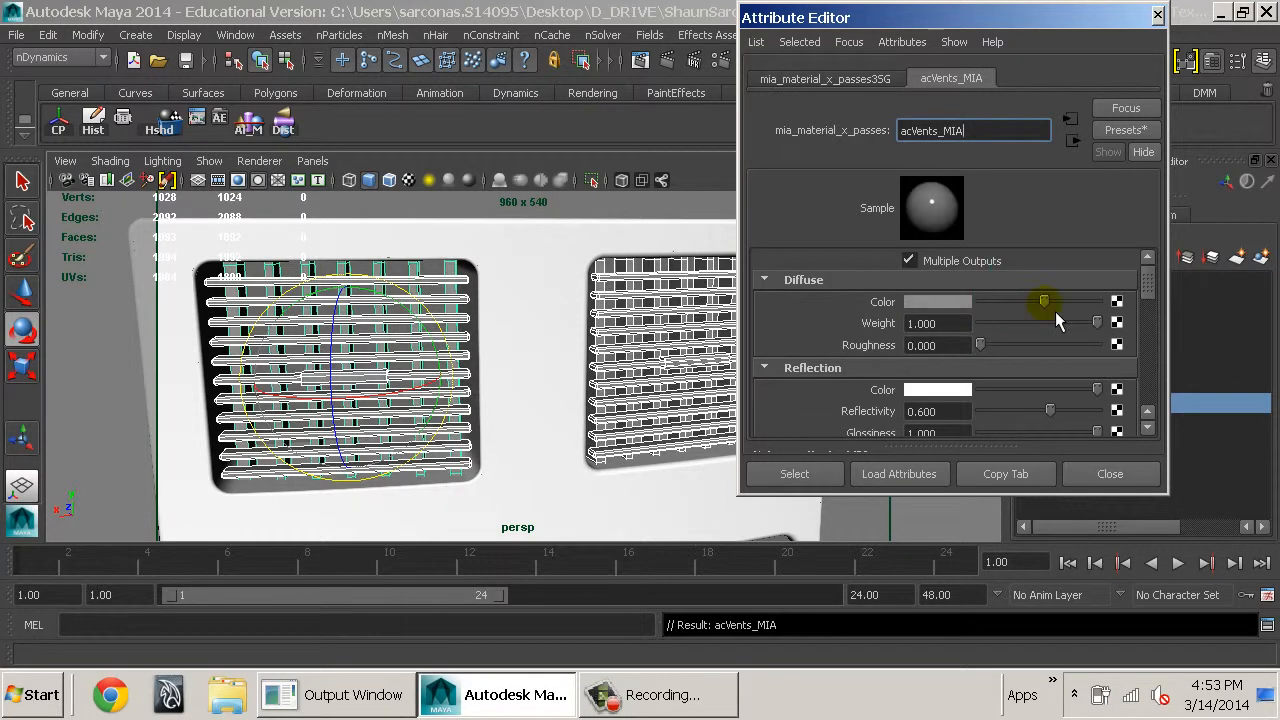
click(1117, 302)
click(381, 109)
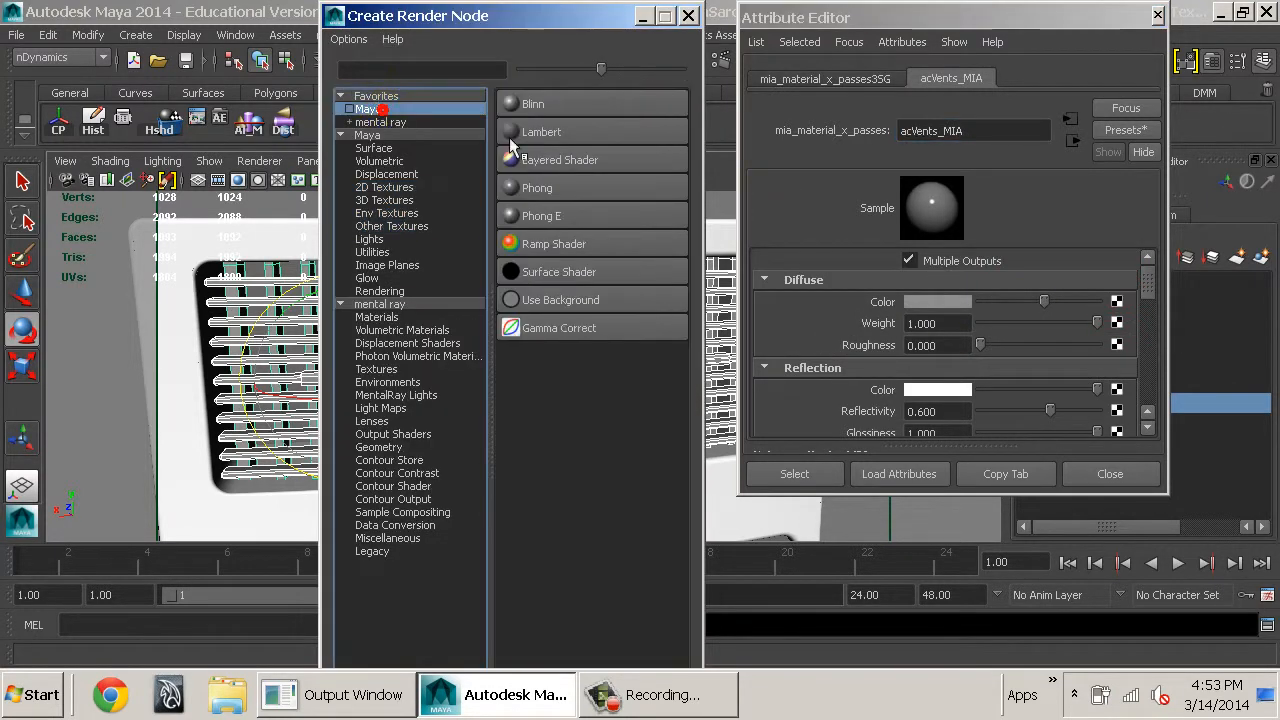
click(589, 329)
click(1126, 130)
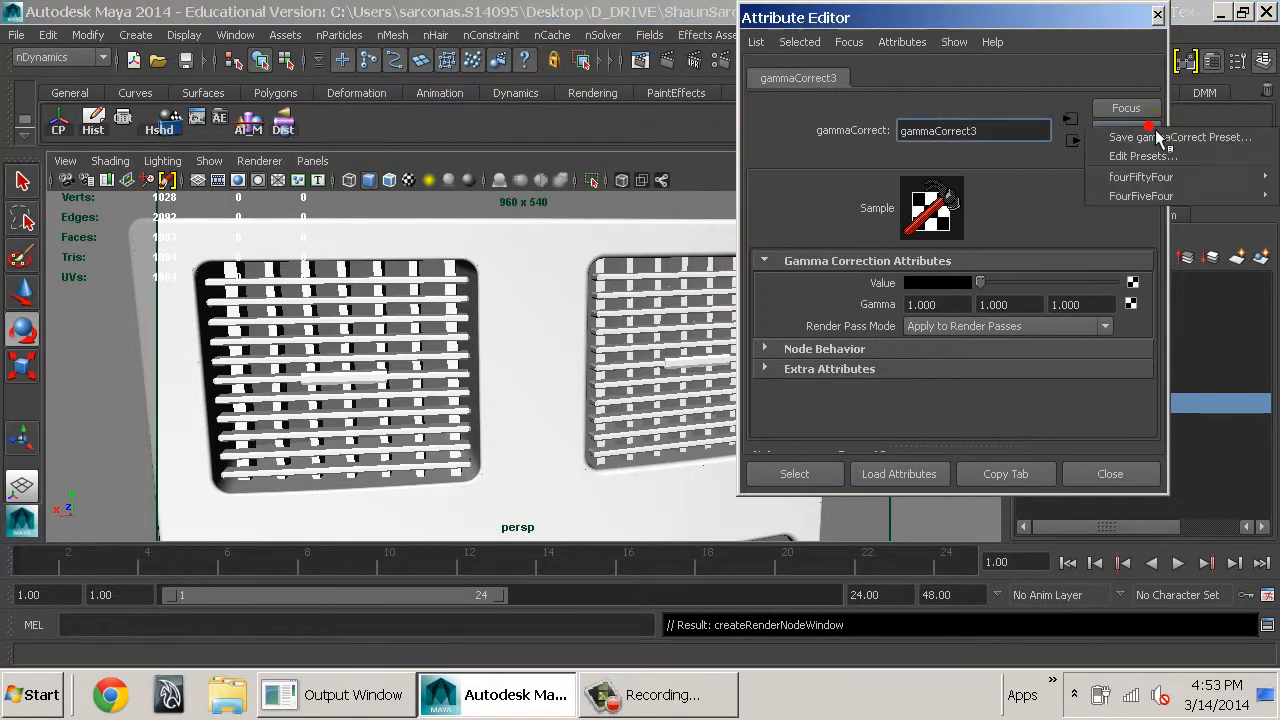
mouse_move(1165, 184)
click(1040, 185)
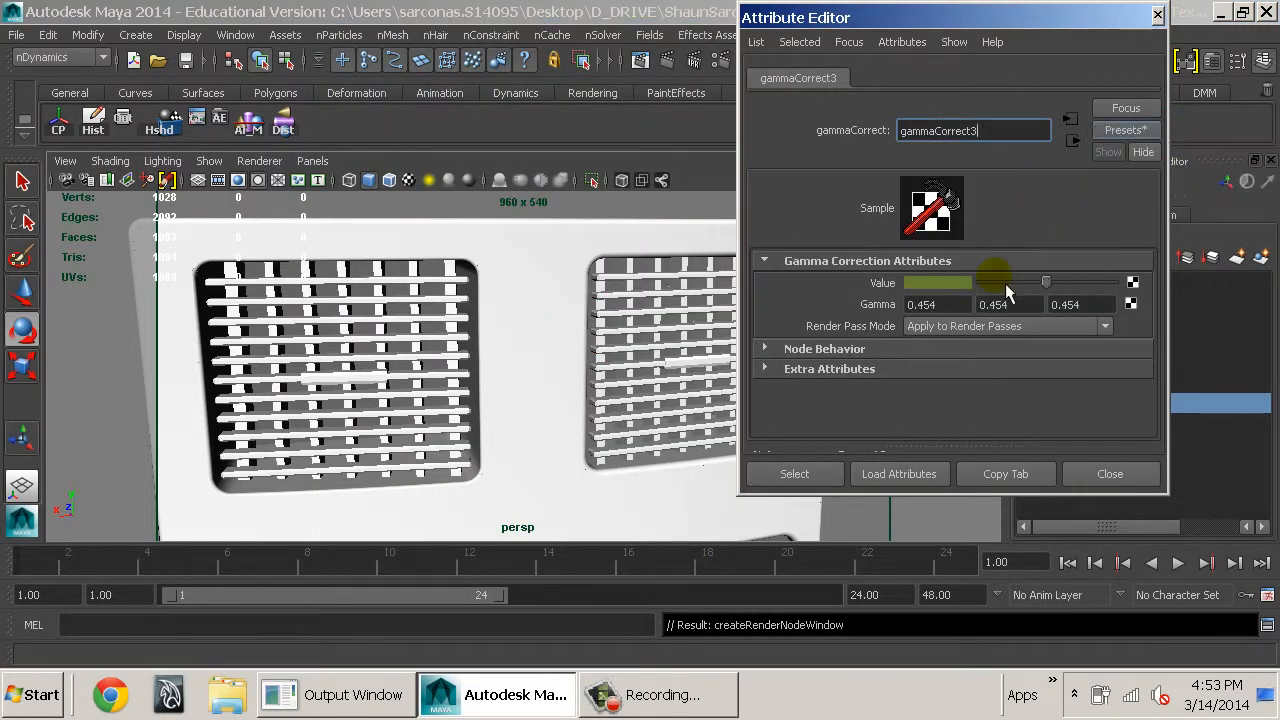
click(918, 284)
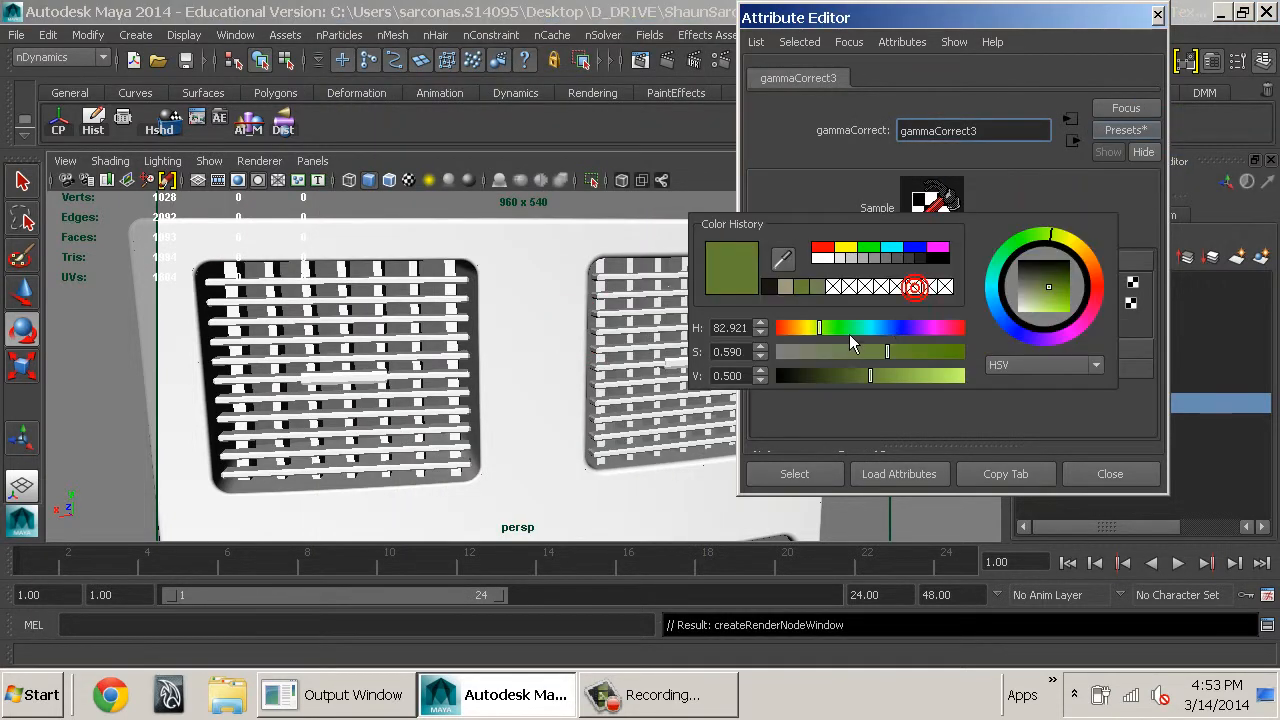
click(774, 290)
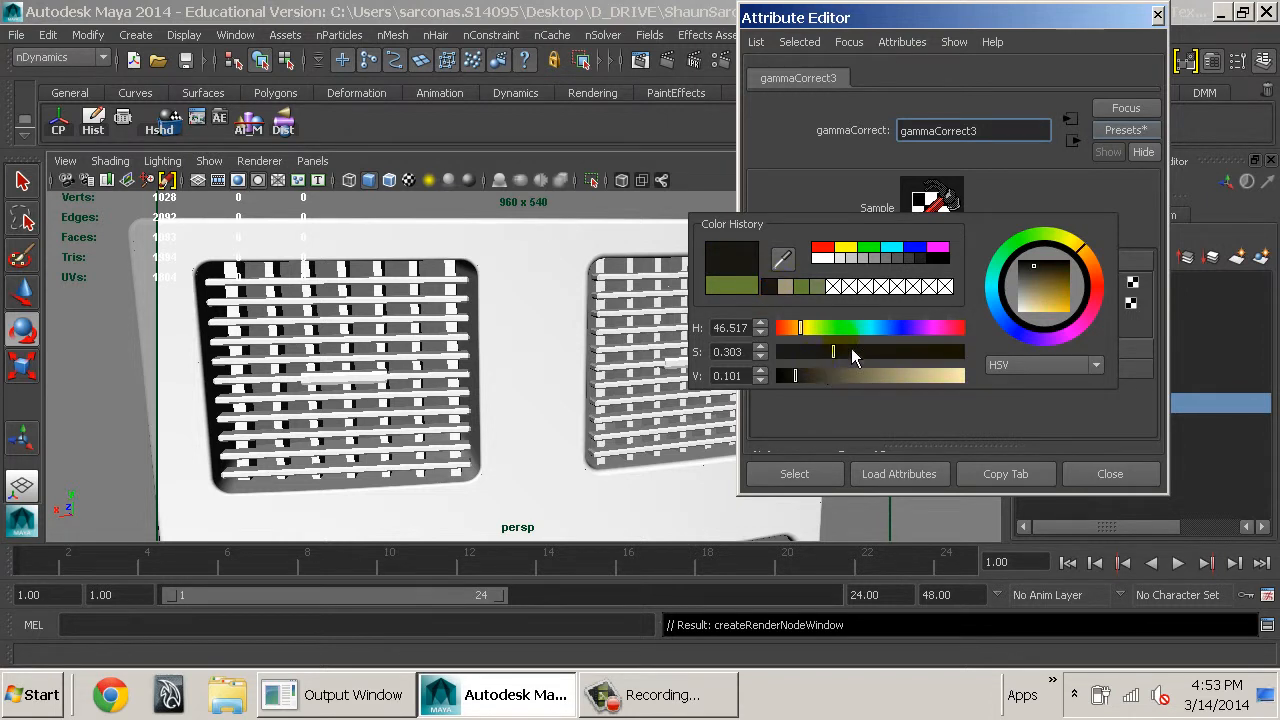
click(1072, 140)
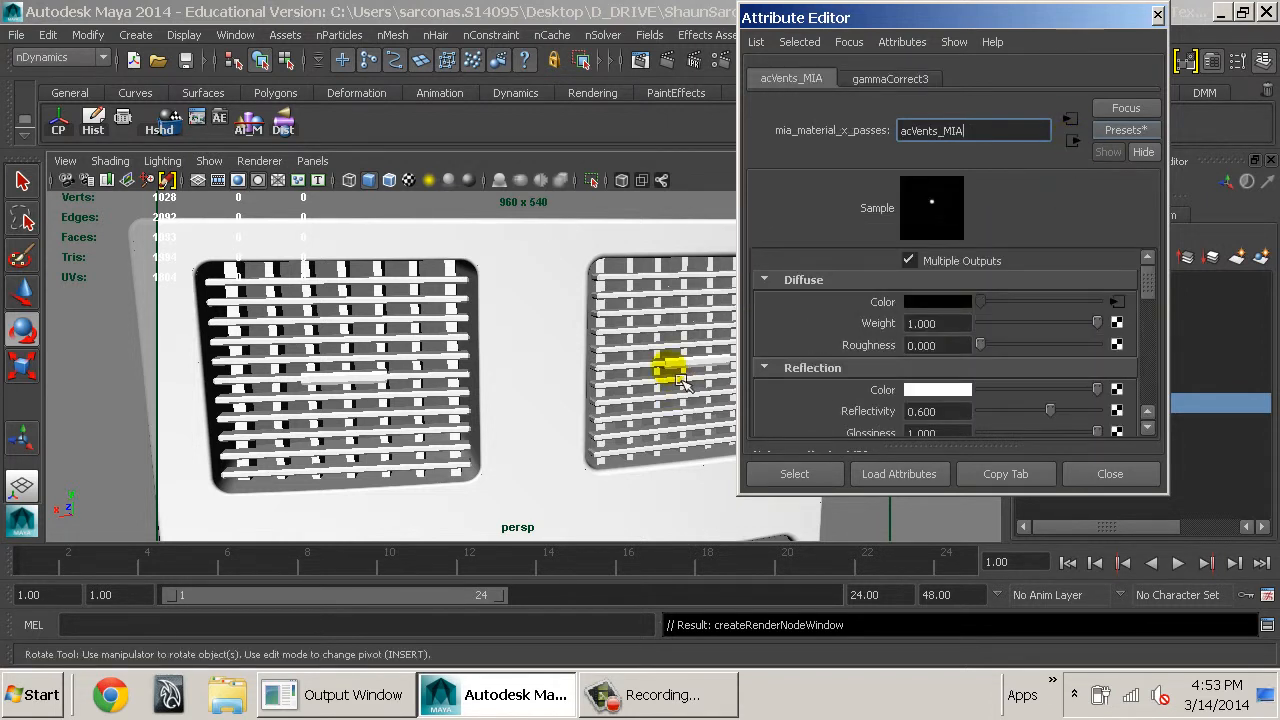
Set acVents_MIA reflectivity to 0.197 and glossiness to 0.375
alt+right_drag(591, 400, 277, 369)
alt+middle_drag(574, 518, 569, 304)
alt+drag(569, 314, 560, 344)
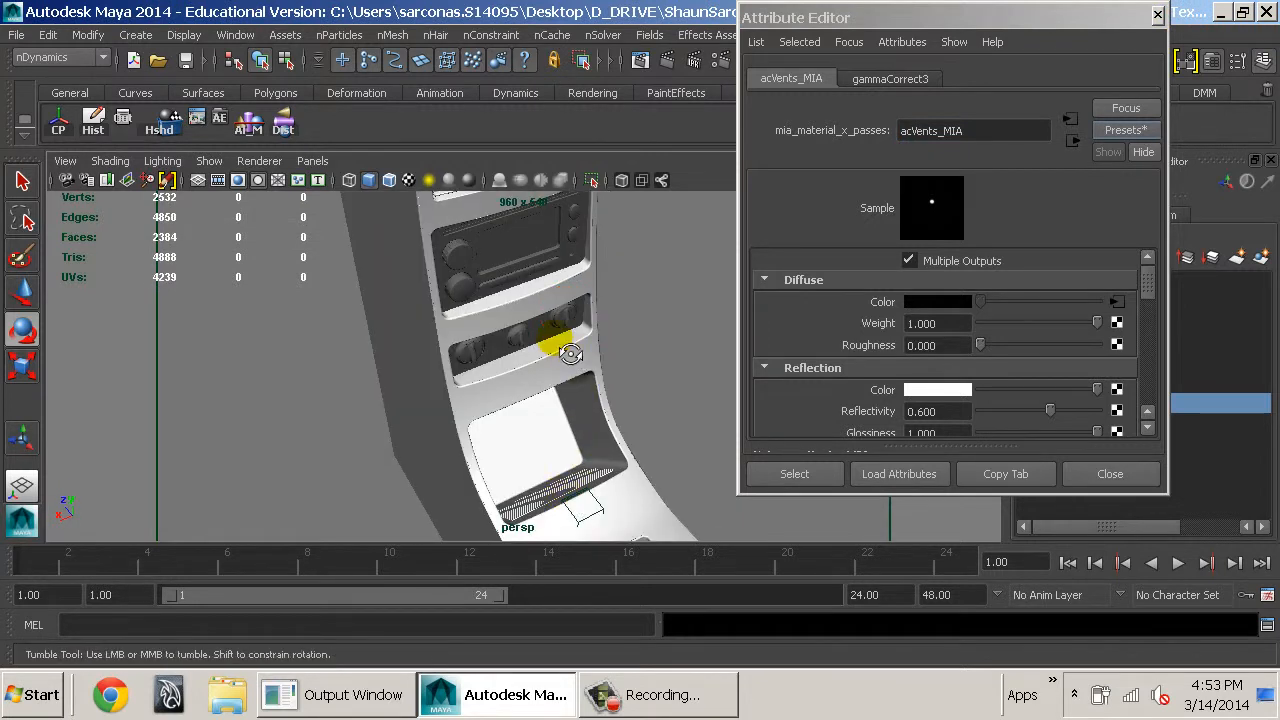
alt+middle_drag(552, 334, 577, 437)
alt+right_drag(573, 450, 1017, 457)
click(1037, 418)
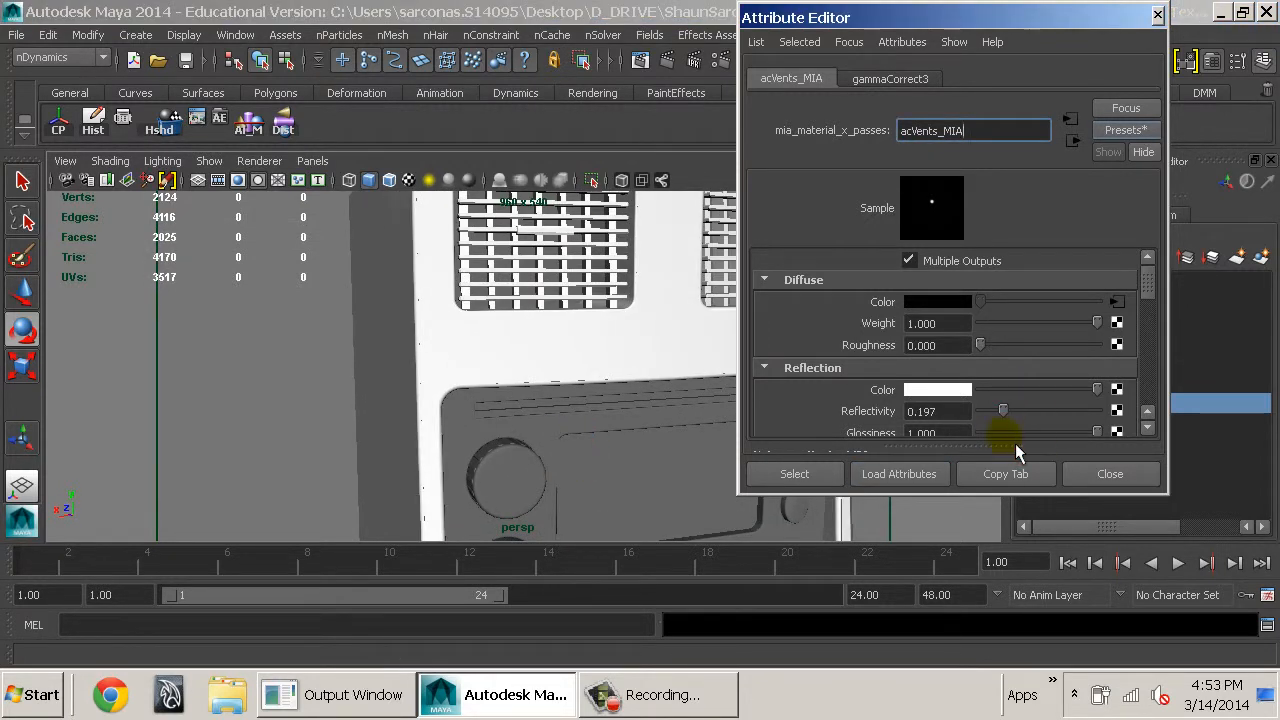
drag(1017, 441, 1021, 441)
alt+right_drag(702, 383, 533, 369)
alt+drag(535, 375, 575, 360)
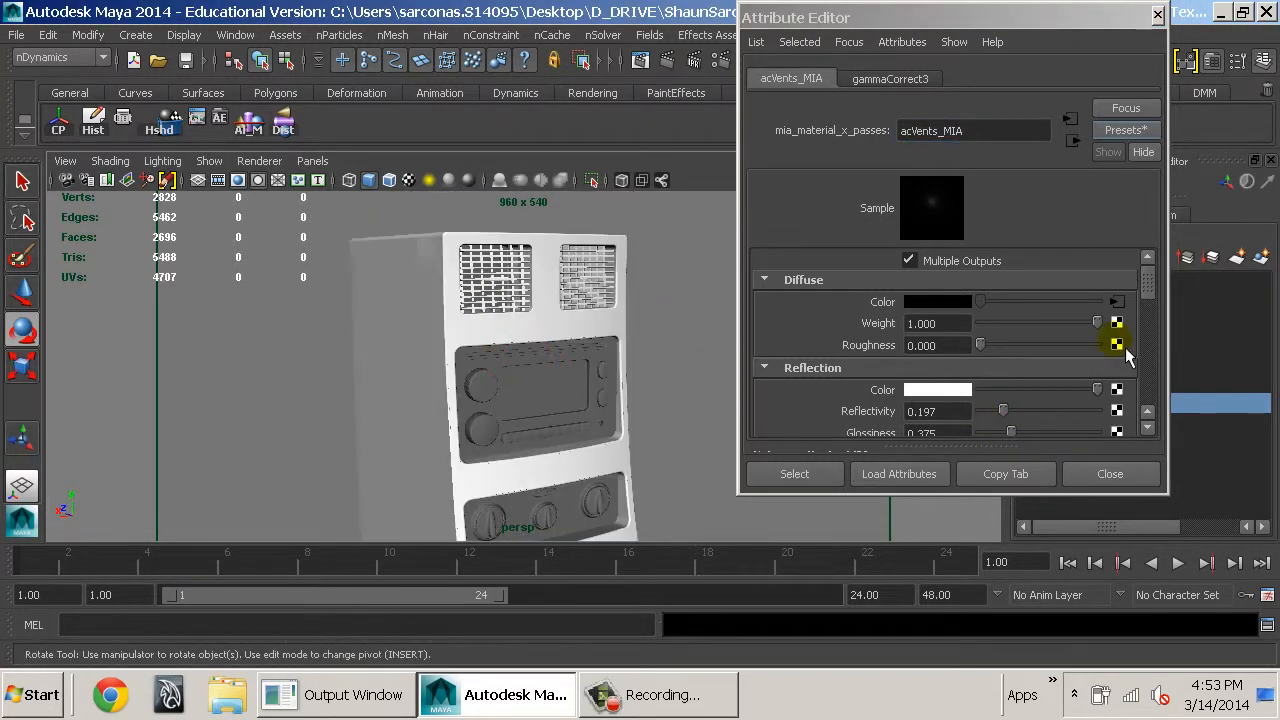
scroll(1125, 390, down, 10)
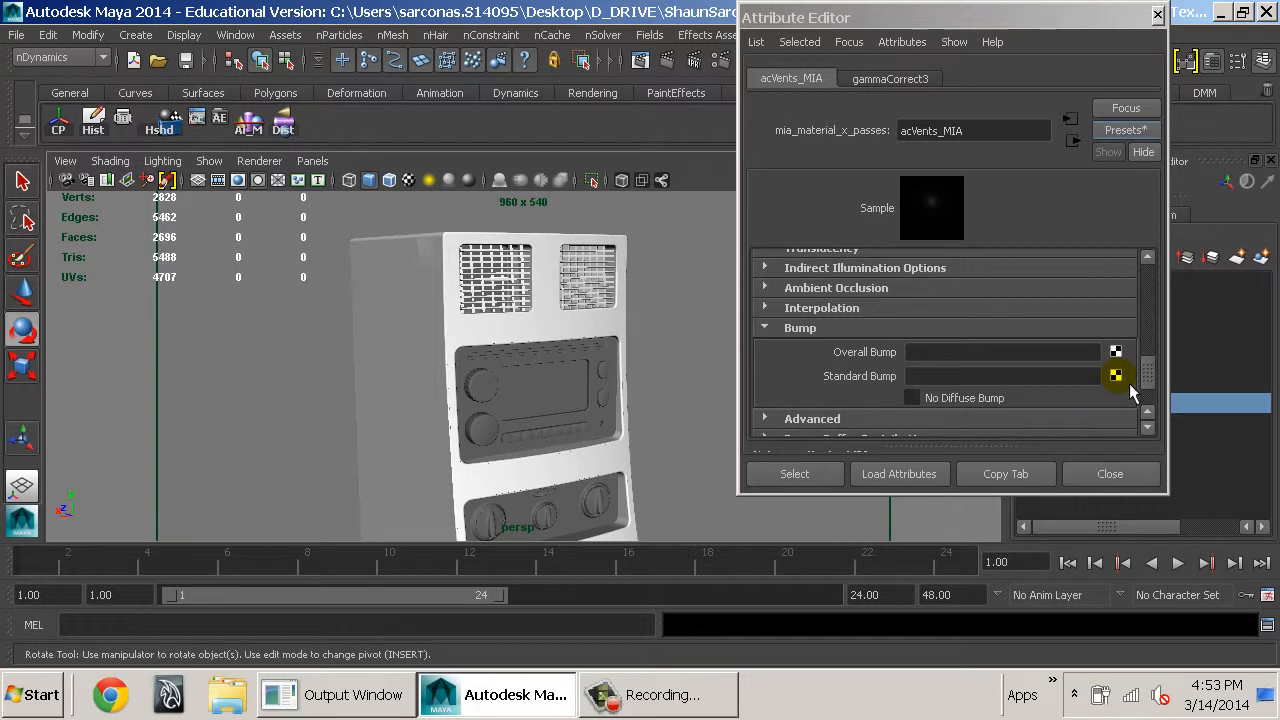
Add a Granite texture as the material's standard bump with bump depth 0.25
click(1120, 378)
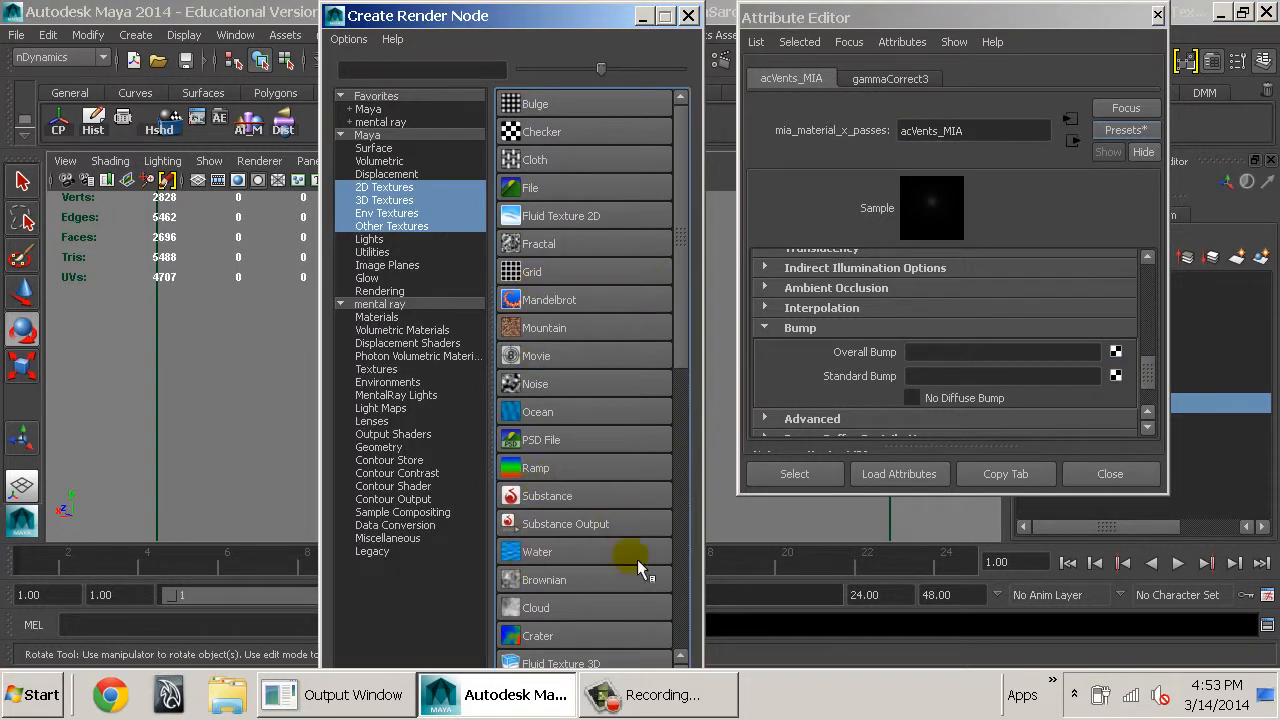
scroll(619, 467, down, 2)
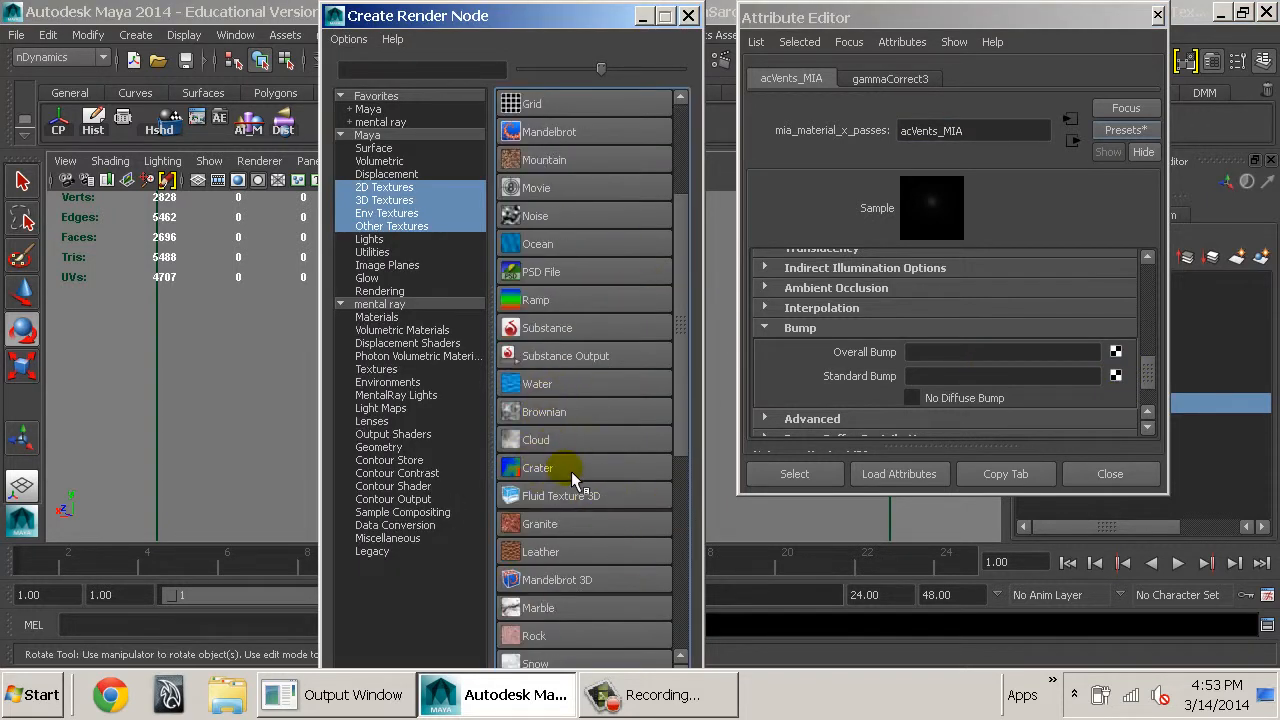
click(562, 529)
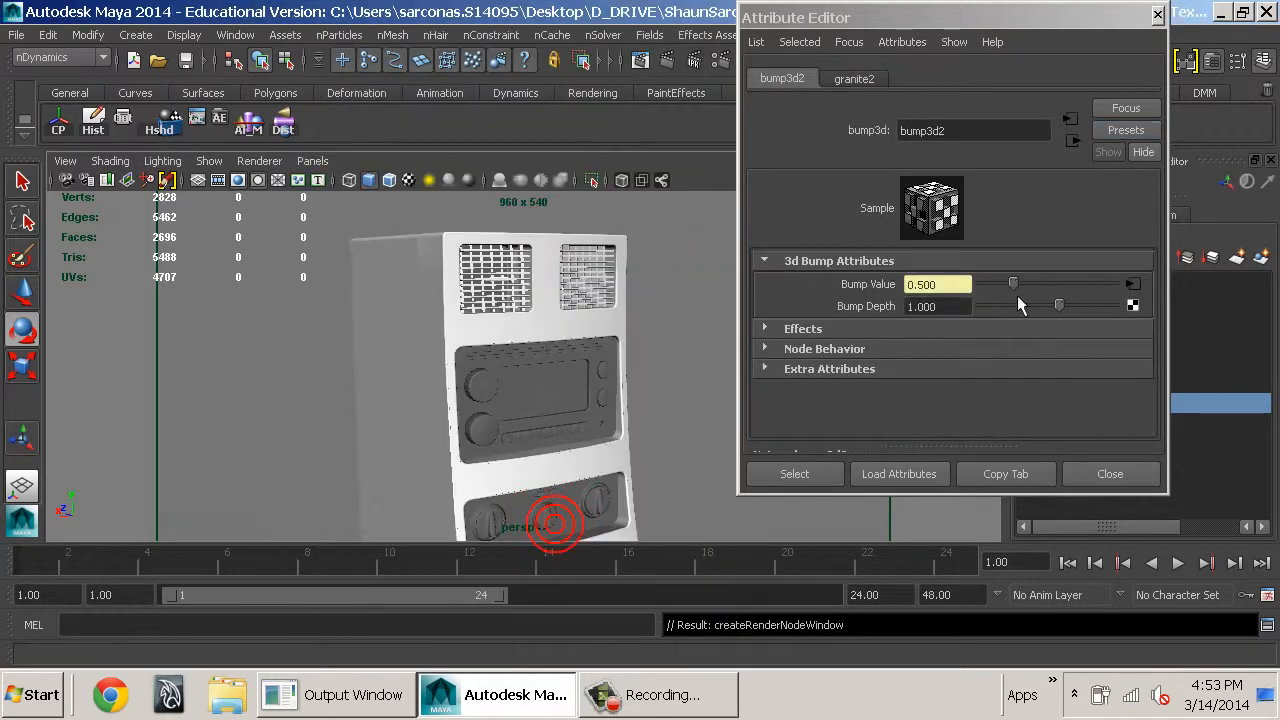
click(940, 306)
text(0.25)
key(Return)
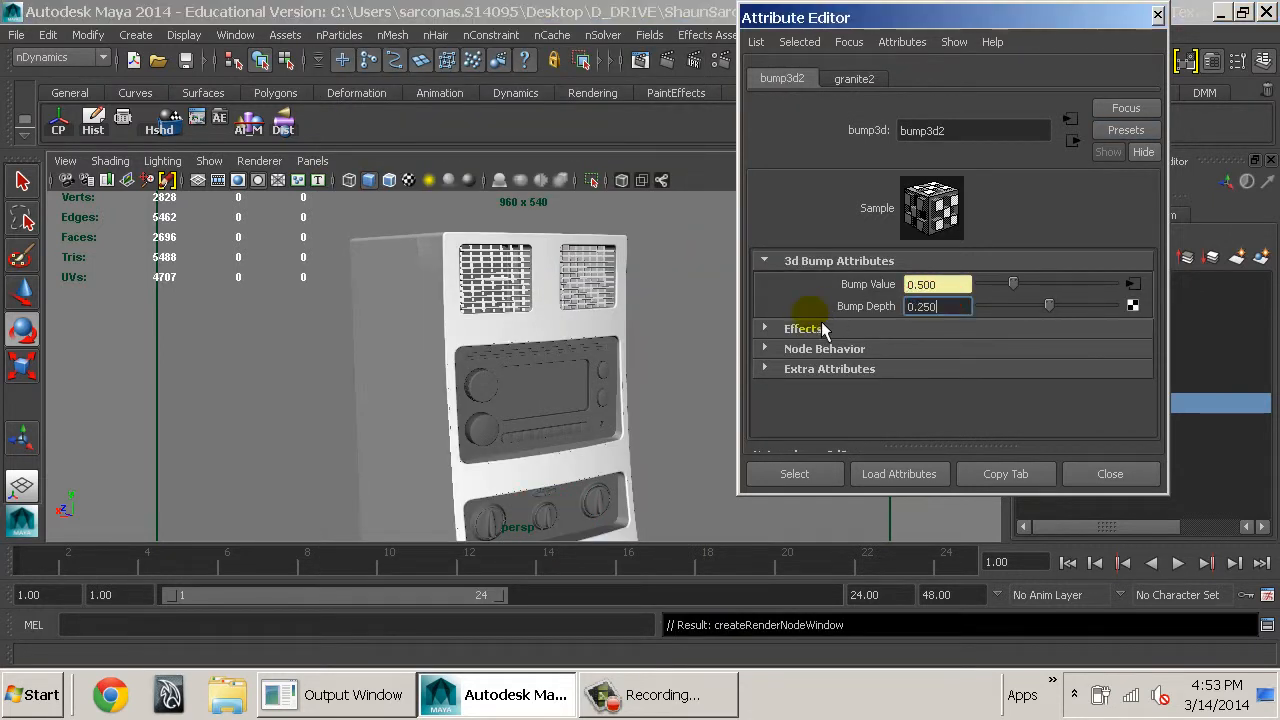
Give granite2 black filler, grey Colors 1-3, cell size 0.05 and density 0.419
click(880, 84)
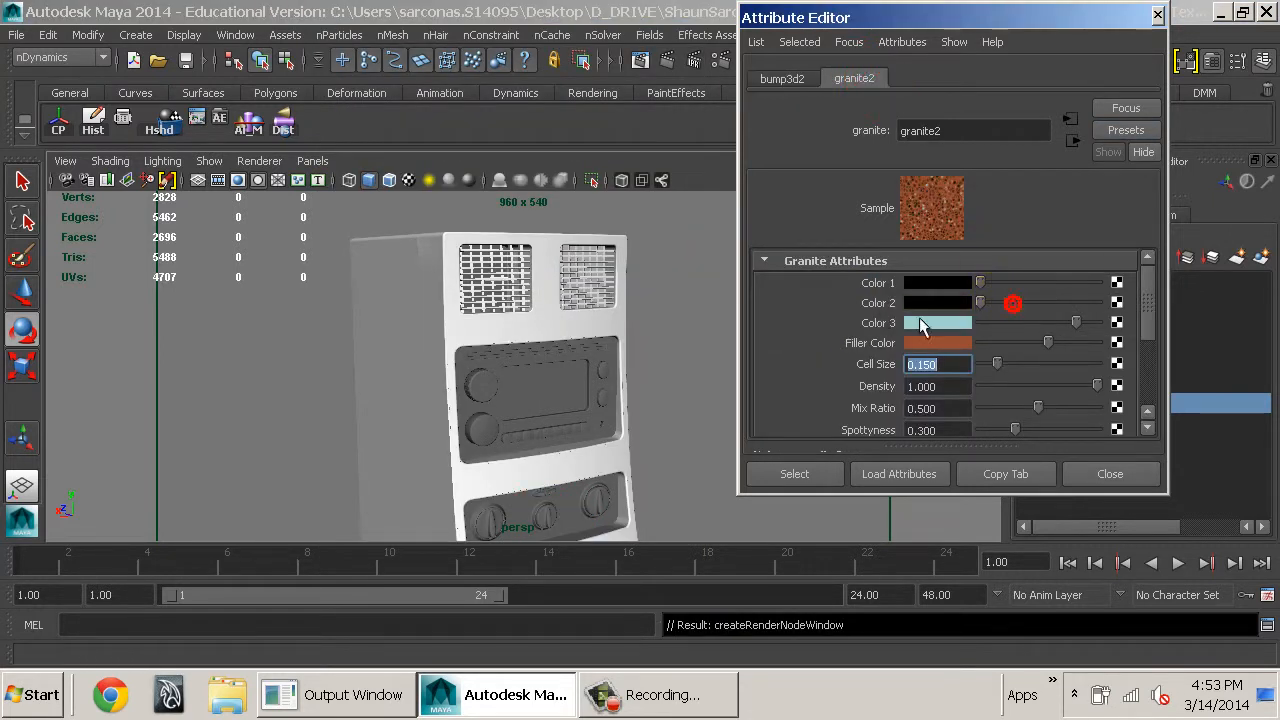
drag(1048, 343, 962, 343)
drag(1076, 323, 976, 328)
click(1030, 323)
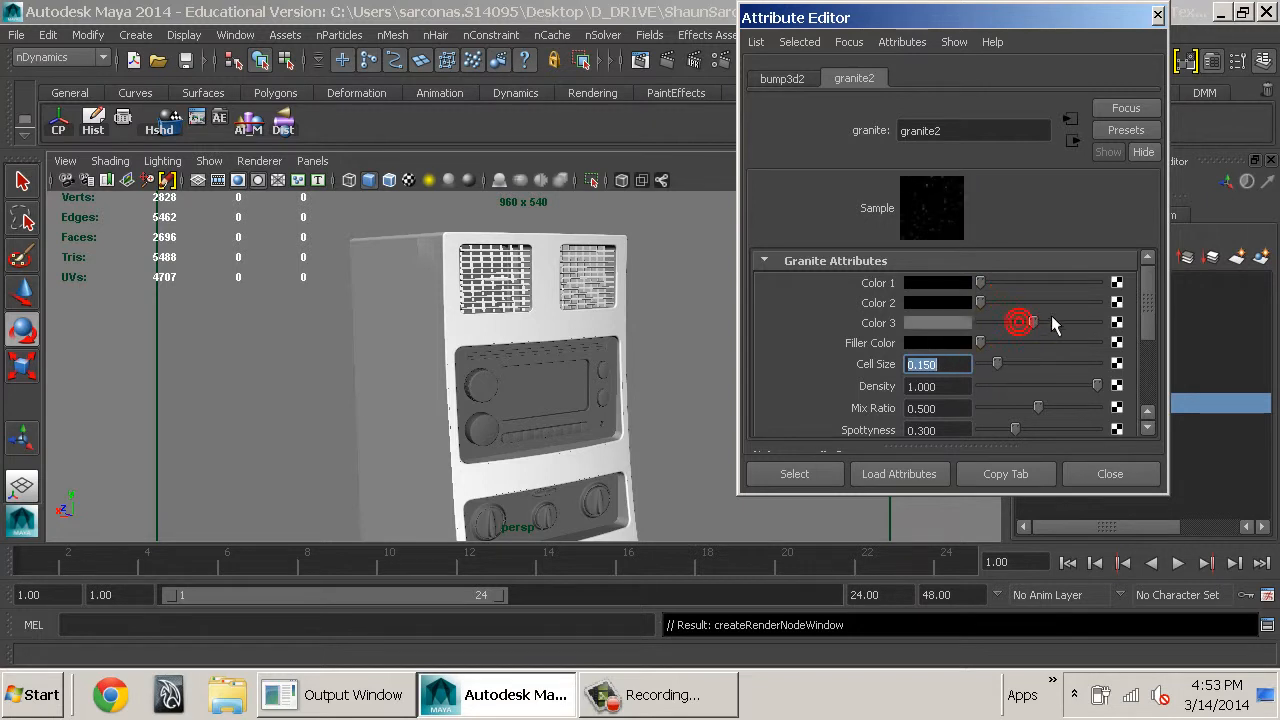
click(1057, 303)
click(1058, 283)
drag(1069, 287, 1049, 289)
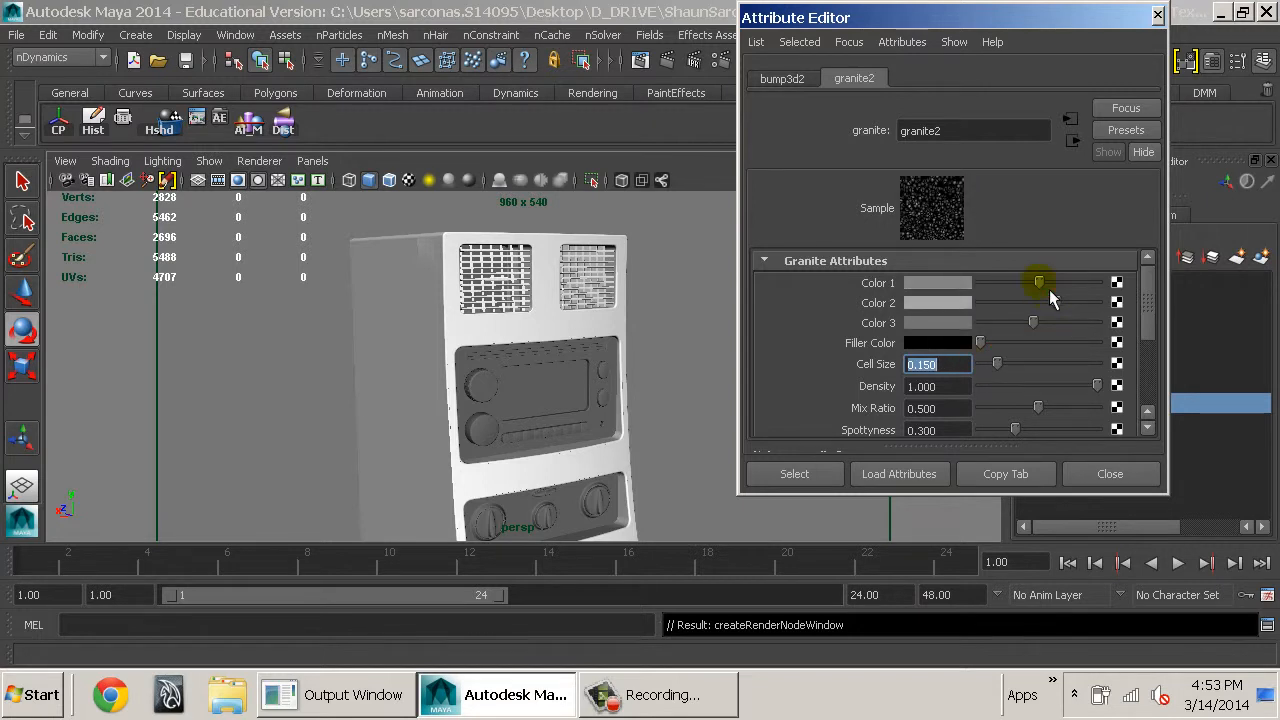
text(0.05)
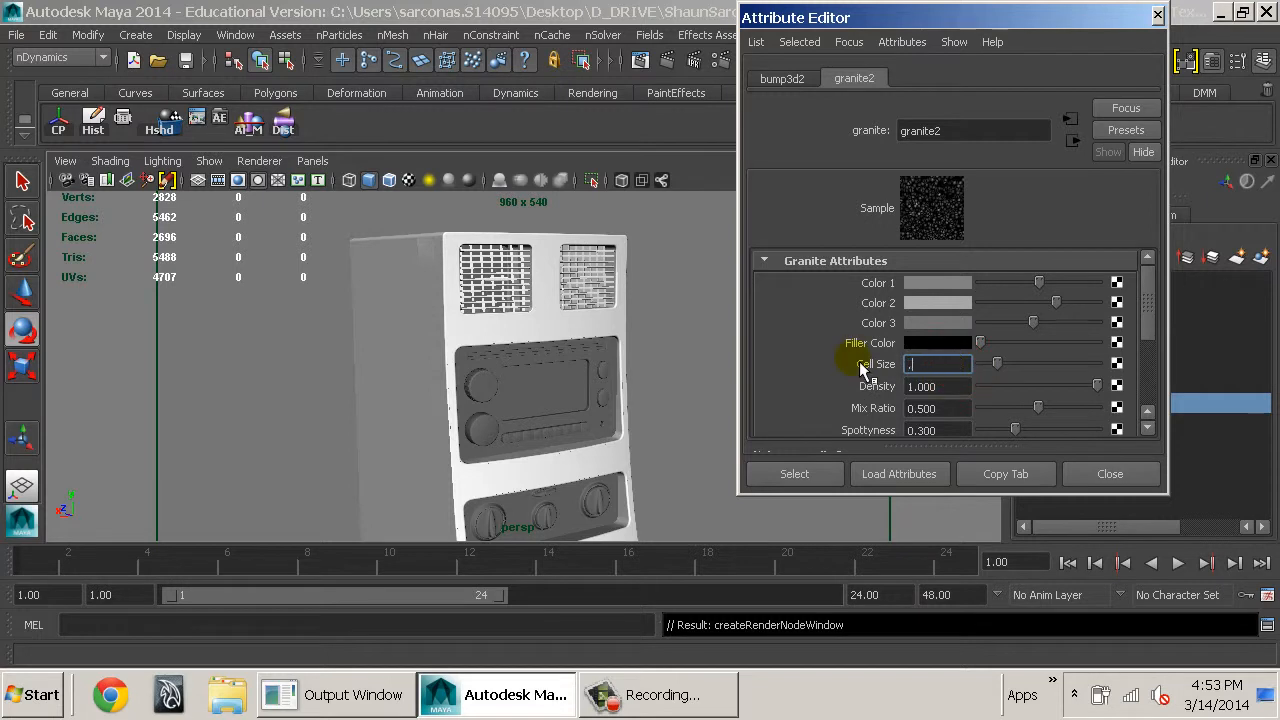
key(Return)
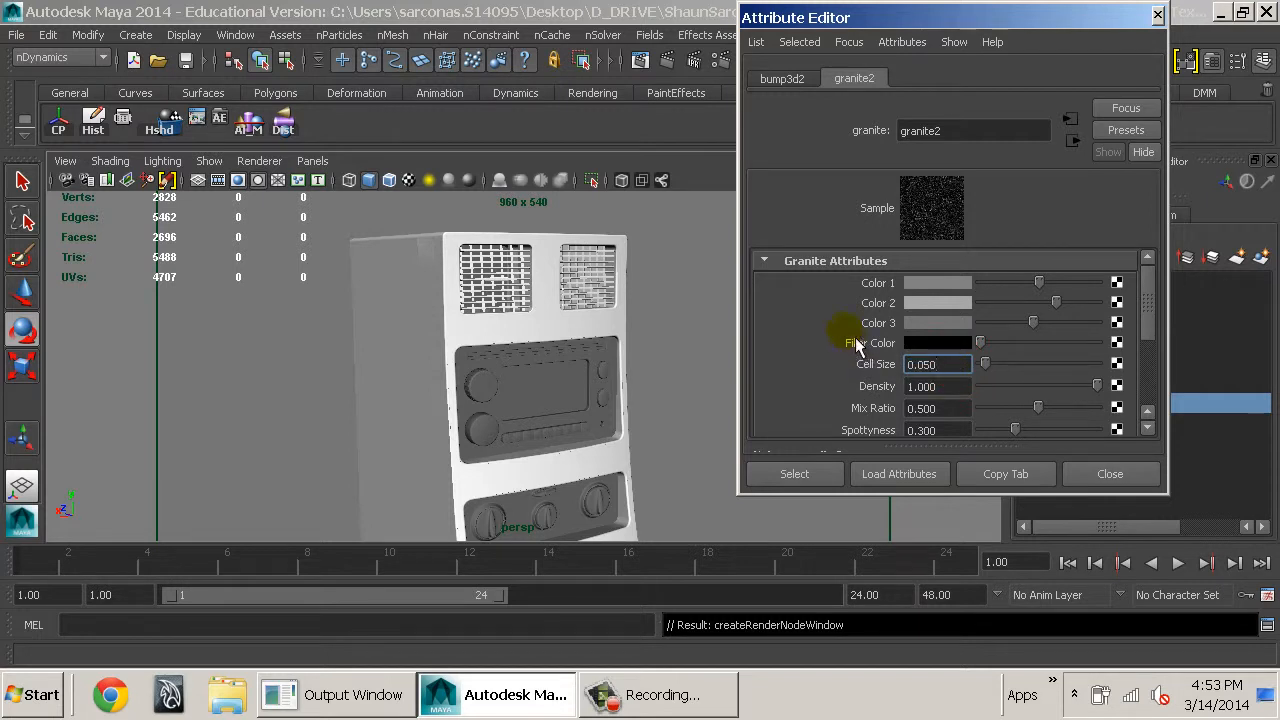
drag(1085, 389, 1039, 400)
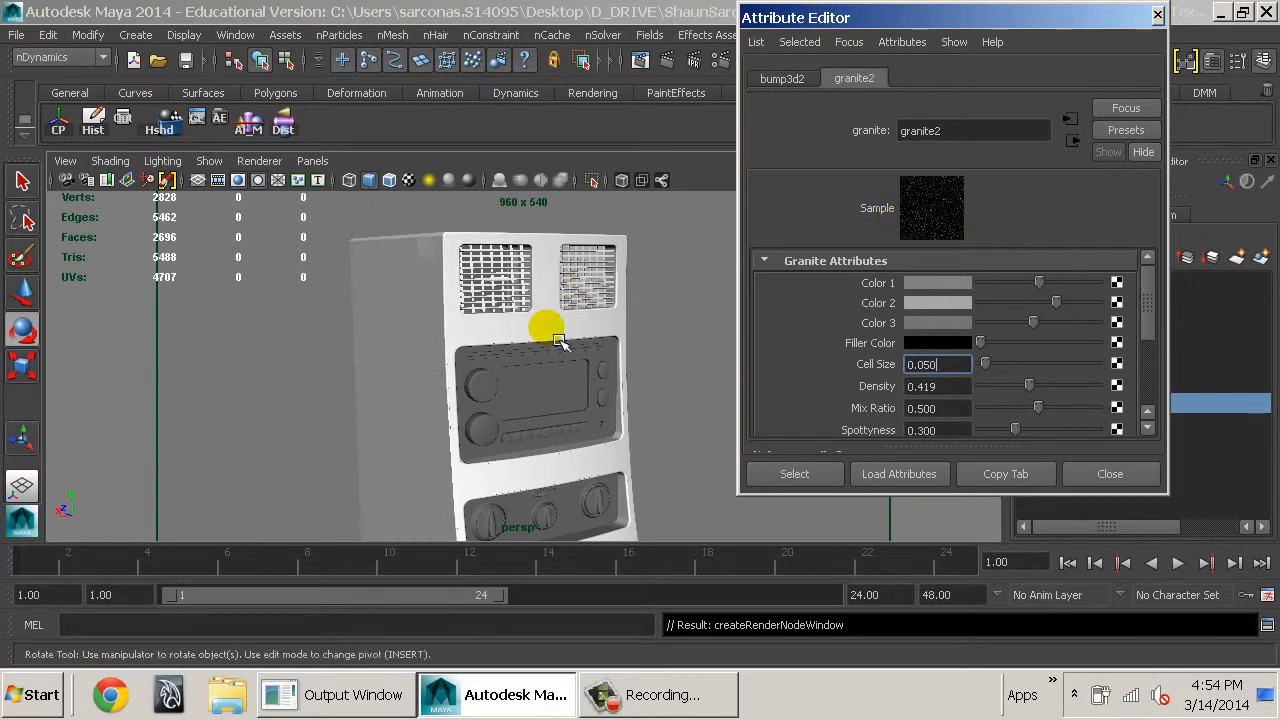
Frame the console in the camera and render the current frame as a test
alt+right_drag(494, 351, 603, 370)
alt+right_drag(572, 318, 392, 280)
alt+middle_drag(508, 378, 481, 320)
click(668, 62)
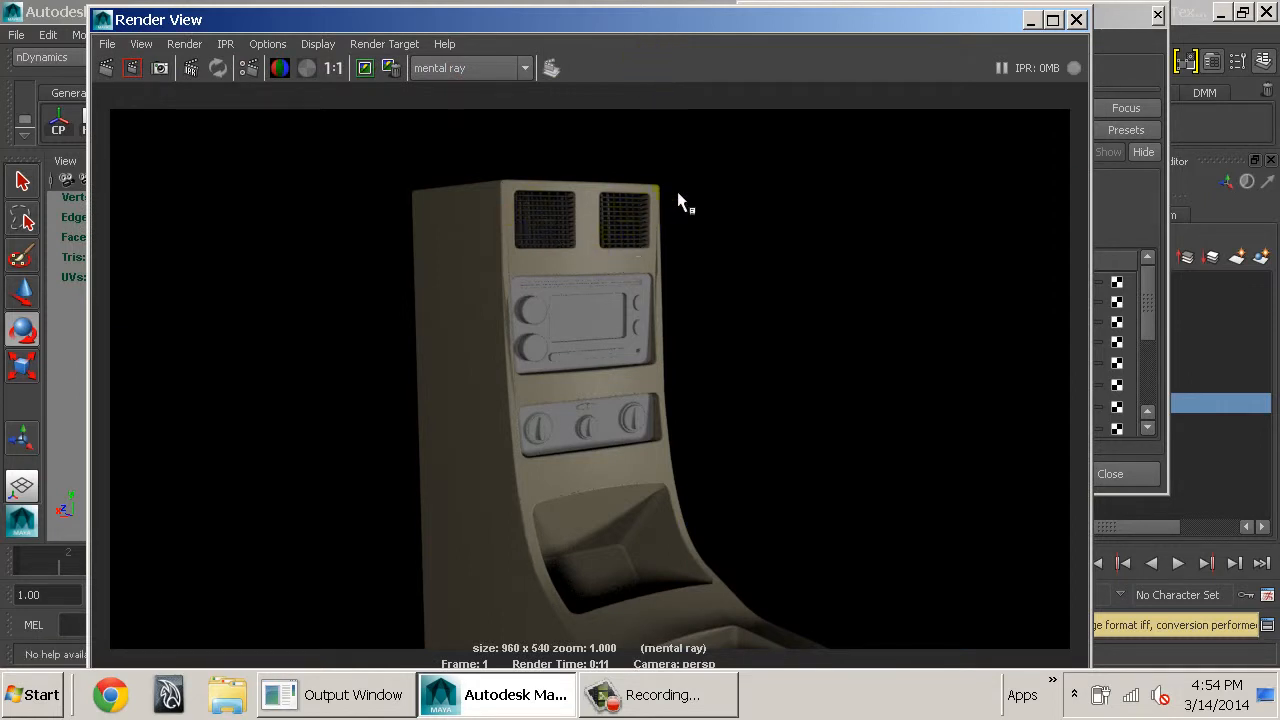
Close the Render View once the mental ray test render has finished
click(1076, 19)
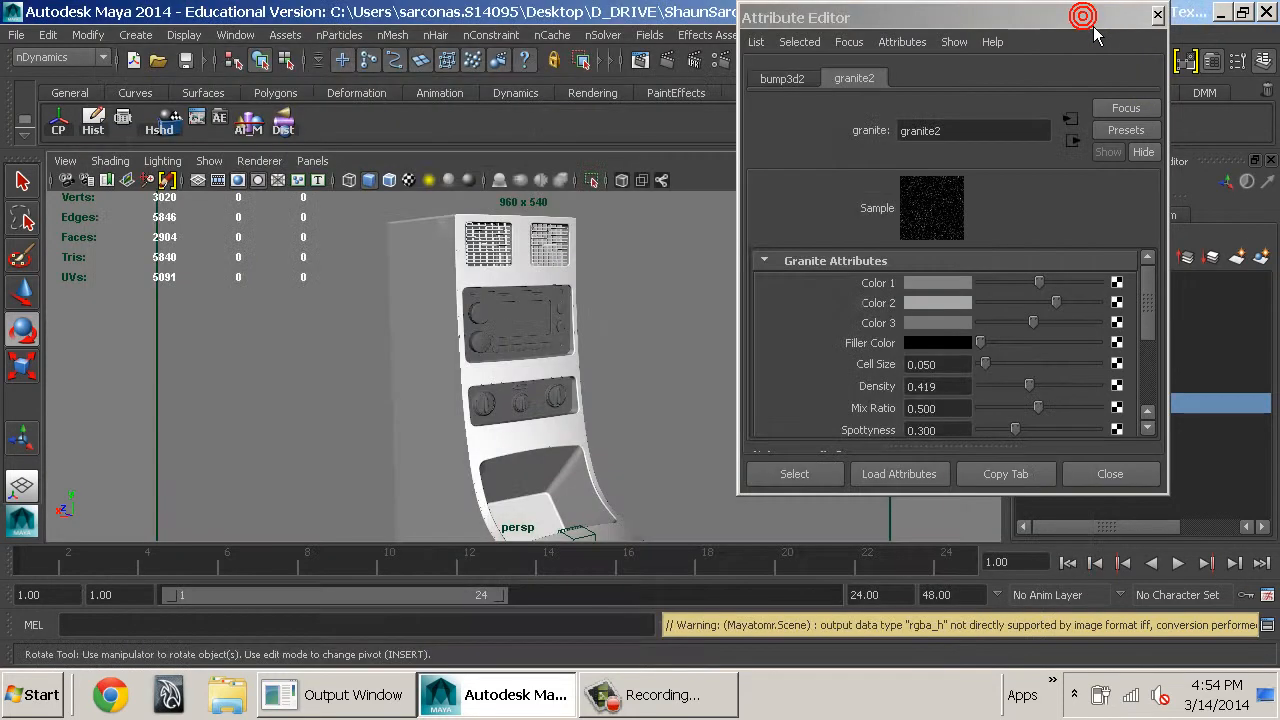
Close granite2's attribute panel, clear the selection and bring the storage area into view
click(1157, 15)
click(682, 311)
alt+drag(335, 325, 737, 320)
alt+right_drag(737, 320, 740, 357)
alt+middle_drag(638, 395, 651, 431)
alt+right_drag(651, 431, 748, 388)
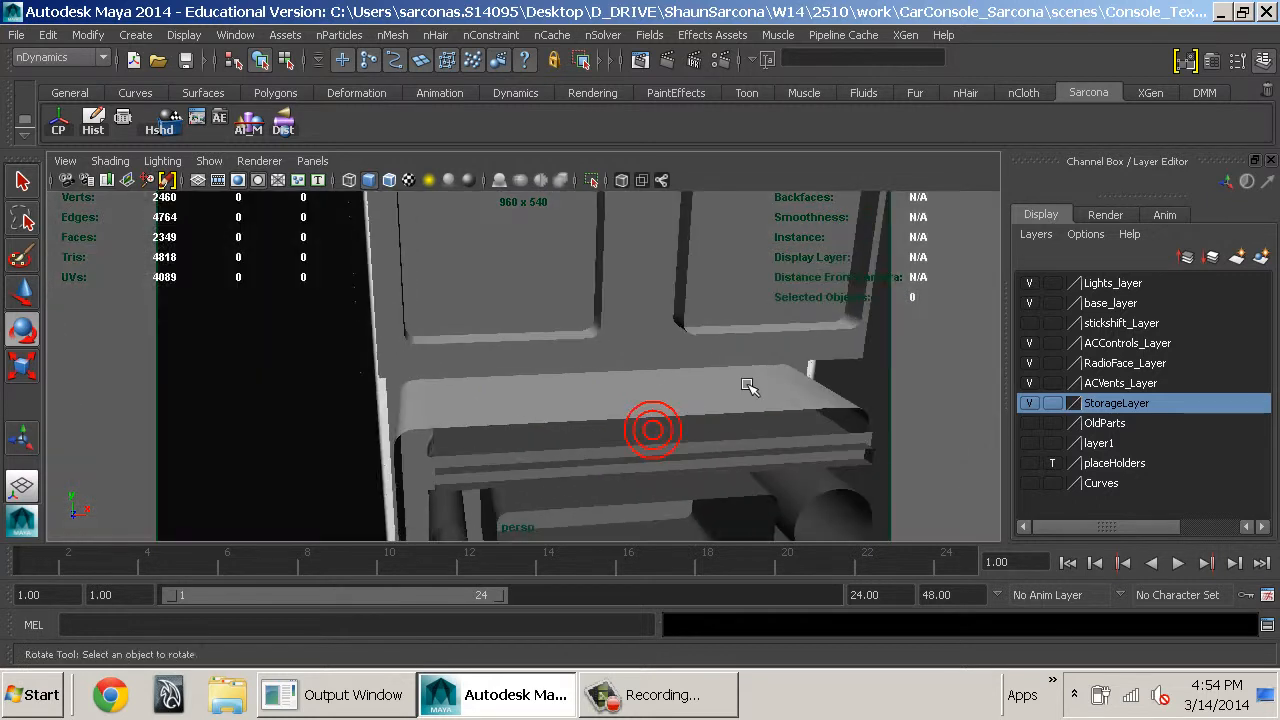
click(656, 296)
alt+drag(687, 328, 674, 309)
alt+right_drag(674, 309, 511, 316)
mouse_move(511, 316)
alt+mouse_down()
mouse_move(494, 291)
mouse_move(510, 314)
alt+mouse_up()
alt+right_drag(510, 314, 730, 400)
alt+right_drag(653, 366, 552, 336)
alt+drag(552, 335, 721, 364)
Select the storage shelf plate, checking it in wireframe before returning to shaded display
shift+click(684, 371)
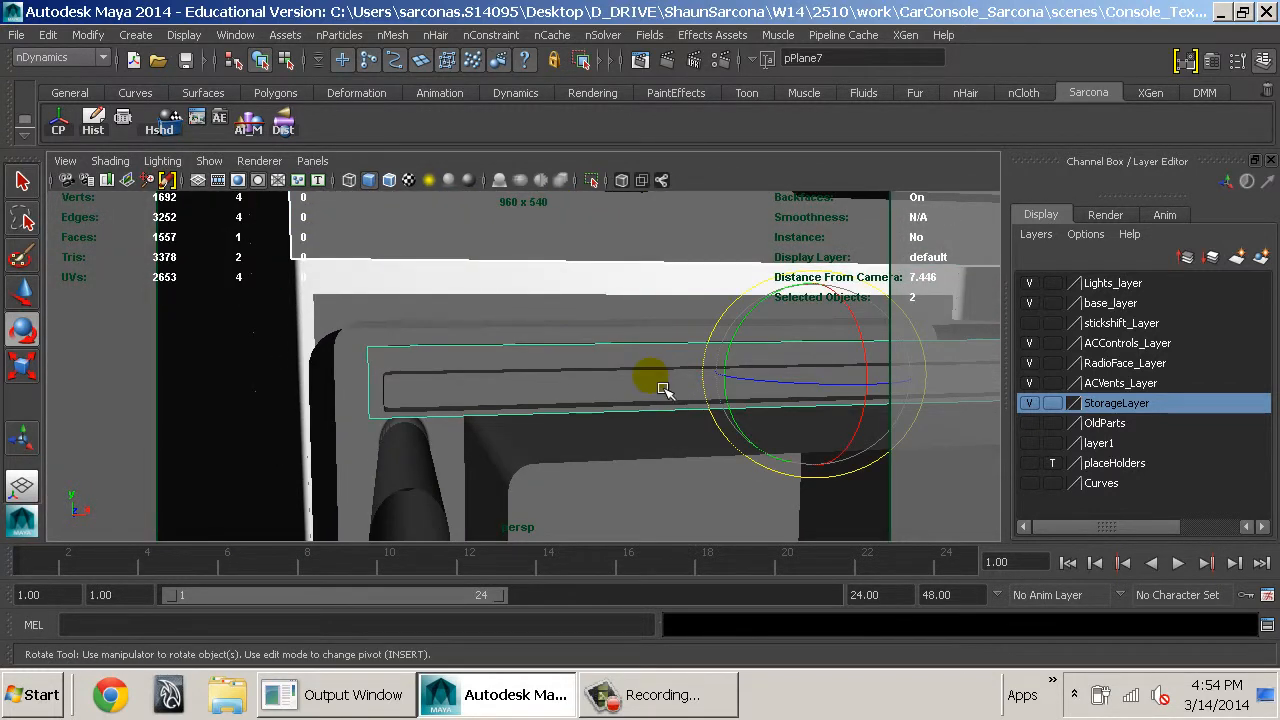
alt+right_drag(642, 399, 535, 398)
key(4)
alt+drag(535, 398, 583, 434)
alt+right_drag(623, 369, 686, 400)
alt+drag(686, 400, 371, 337)
alt+right_drag(505, 348, 516, 320)
mouse_move(516, 320)
alt+mouse_down()
mouse_move(329, 323)
mouse_move(470, 375)
mouse_move(623, 243)
mouse_move(560, 352)
alt+mouse_up()
key(5)
Bring up Lighting/Shading > Assign Favorite Material from the hotbox
key(space)
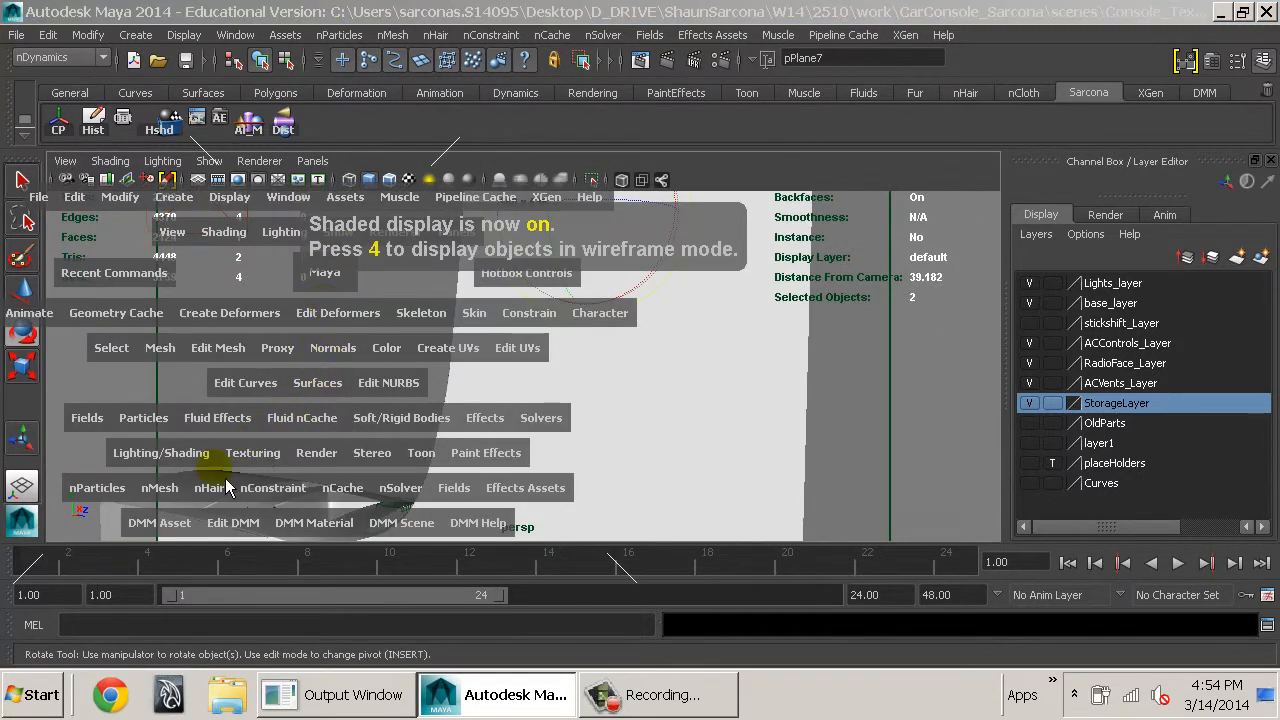
click(200, 455)
mouse_move(257, 157)
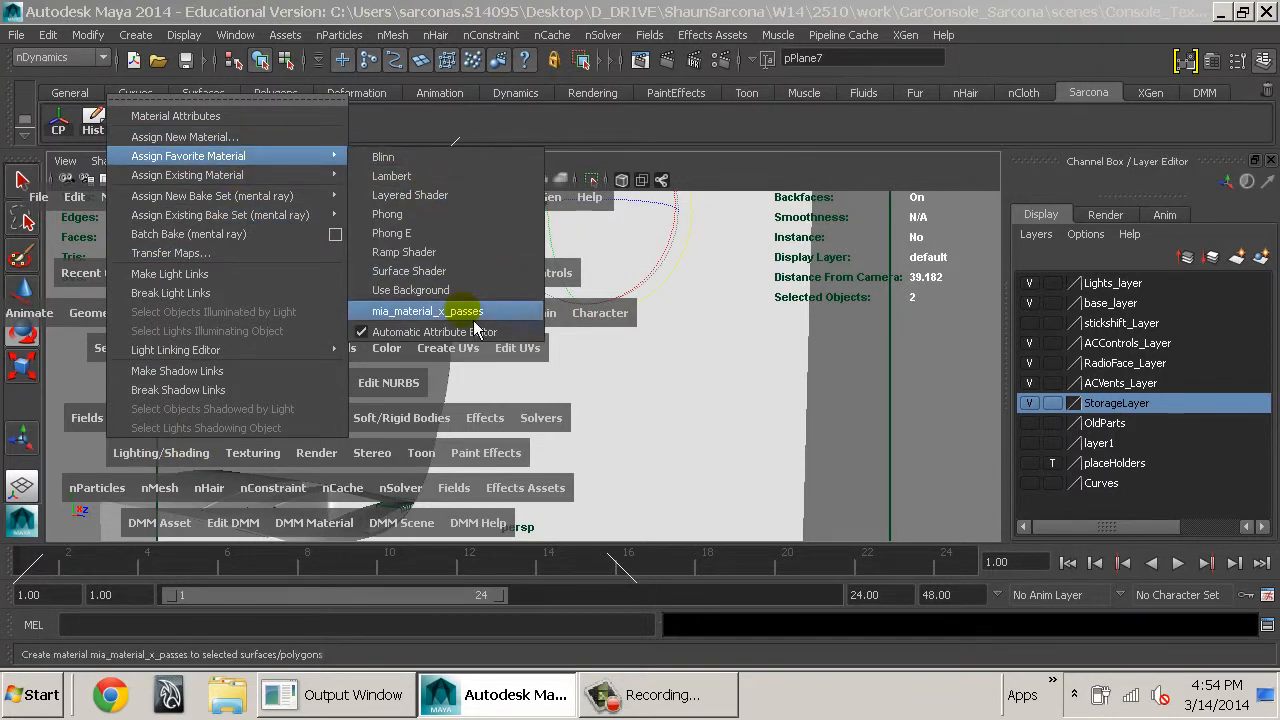
Assign a new mia_material_x_passes to the plate with black diffuse and reflectivity 0
click(430, 311)
scroll(1015, 305, up, 10)
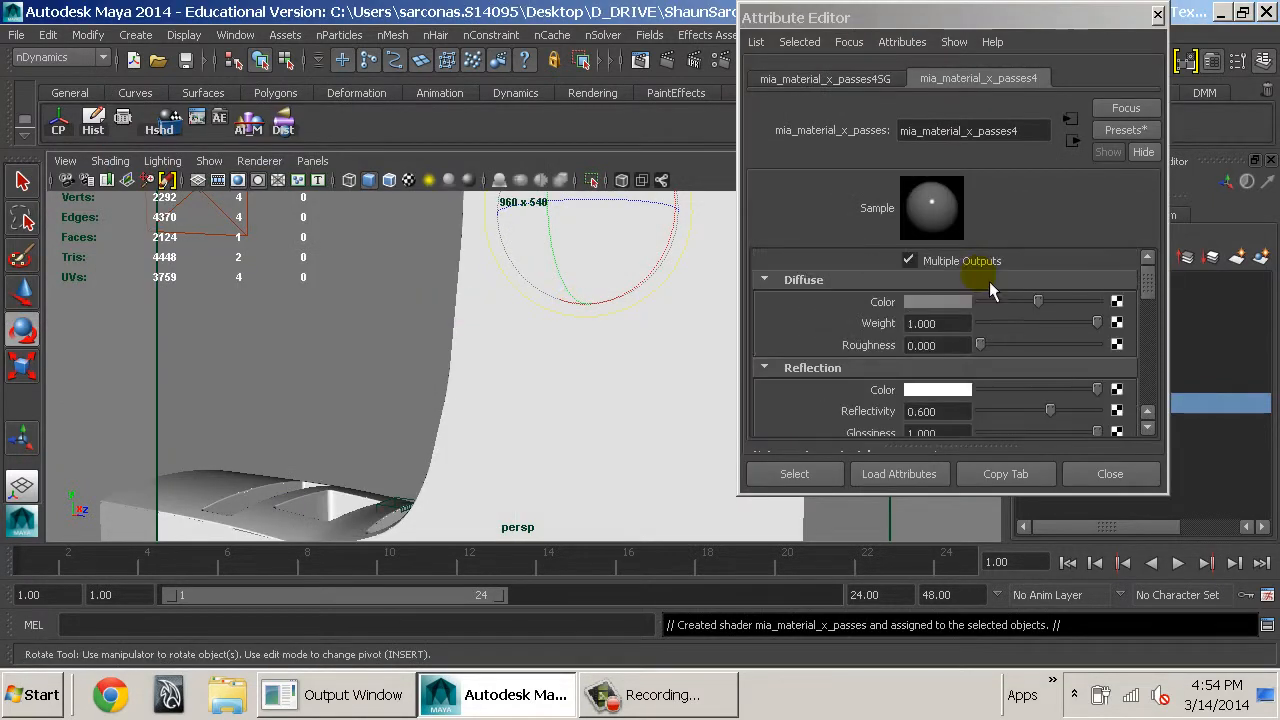
drag(1037, 301, 922, 313)
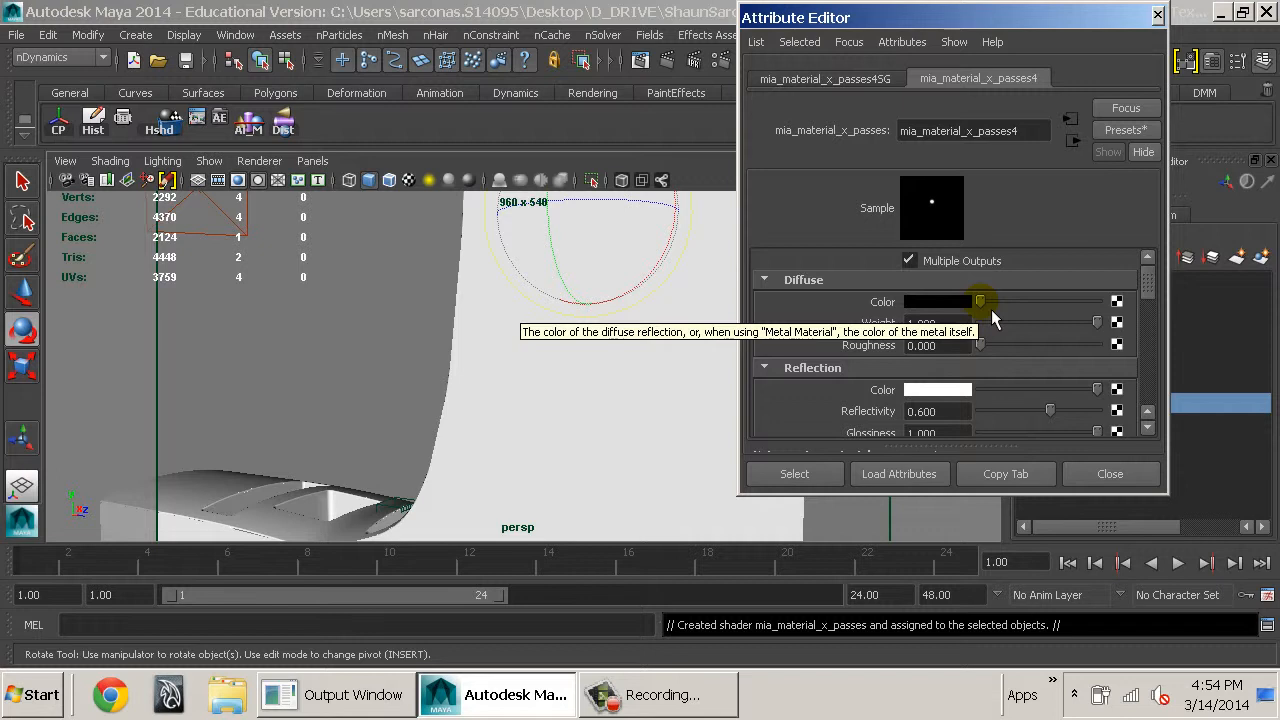
drag(1025, 409, 917, 421)
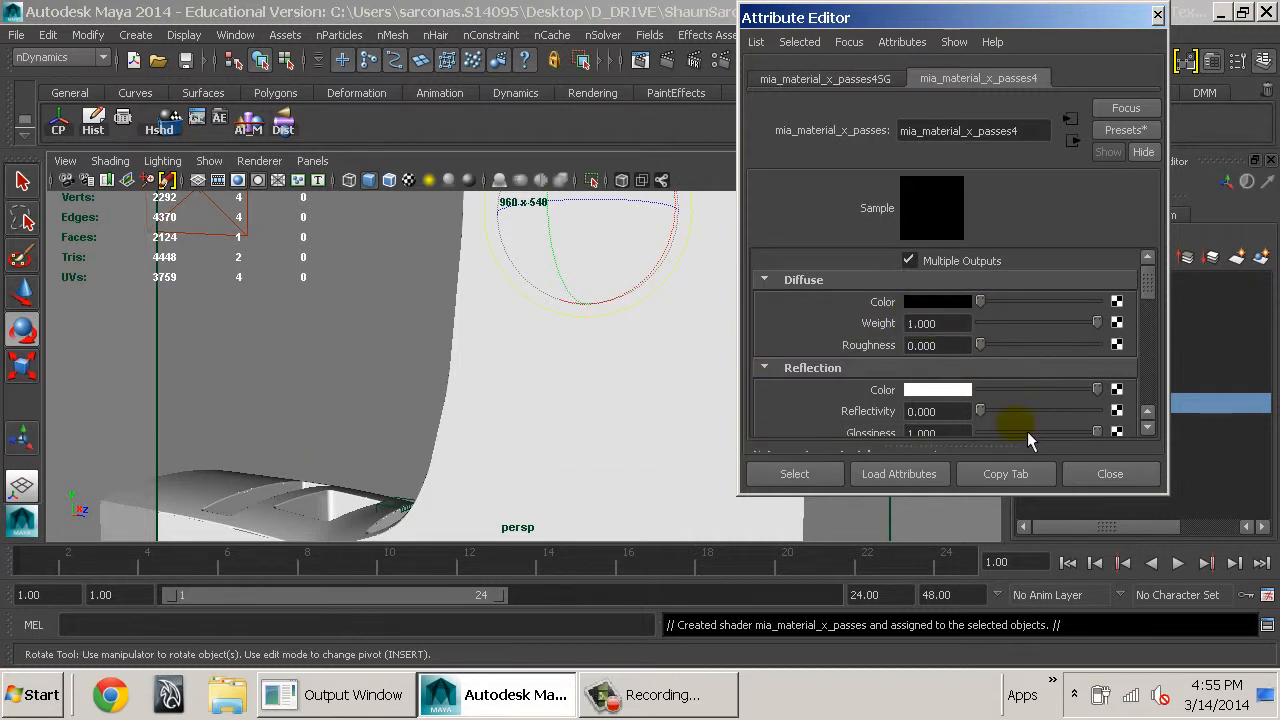
alt+drag(487, 418, 800, 424)
alt+middle_drag(657, 366, 671, 439)
click(681, 331)
alt+middle_drag(681, 331, 737, 472)
alt+drag(615, 432, 668, 438)
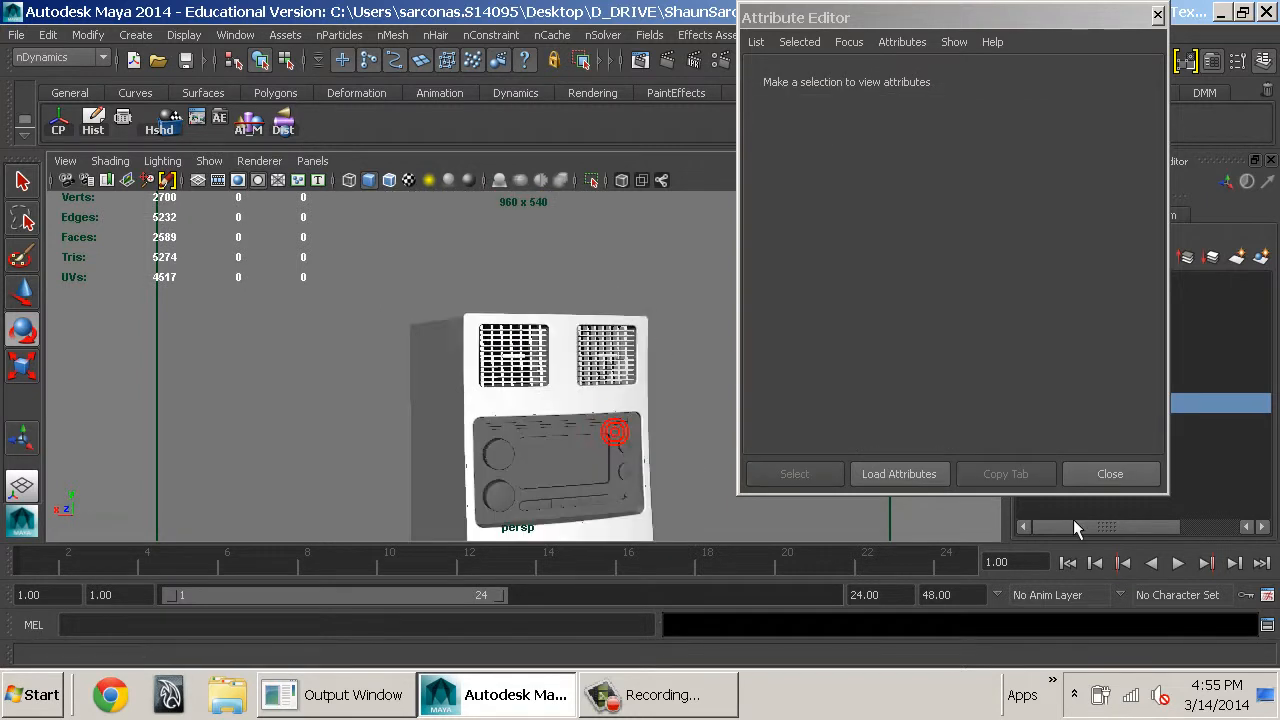
click(1101, 483)
alt+middle_drag(620, 464, 599, 394)
Reload the new material mia_material_x_passes4 in the Attribute Editor and rename it black_MIA
key(ctrl+a)
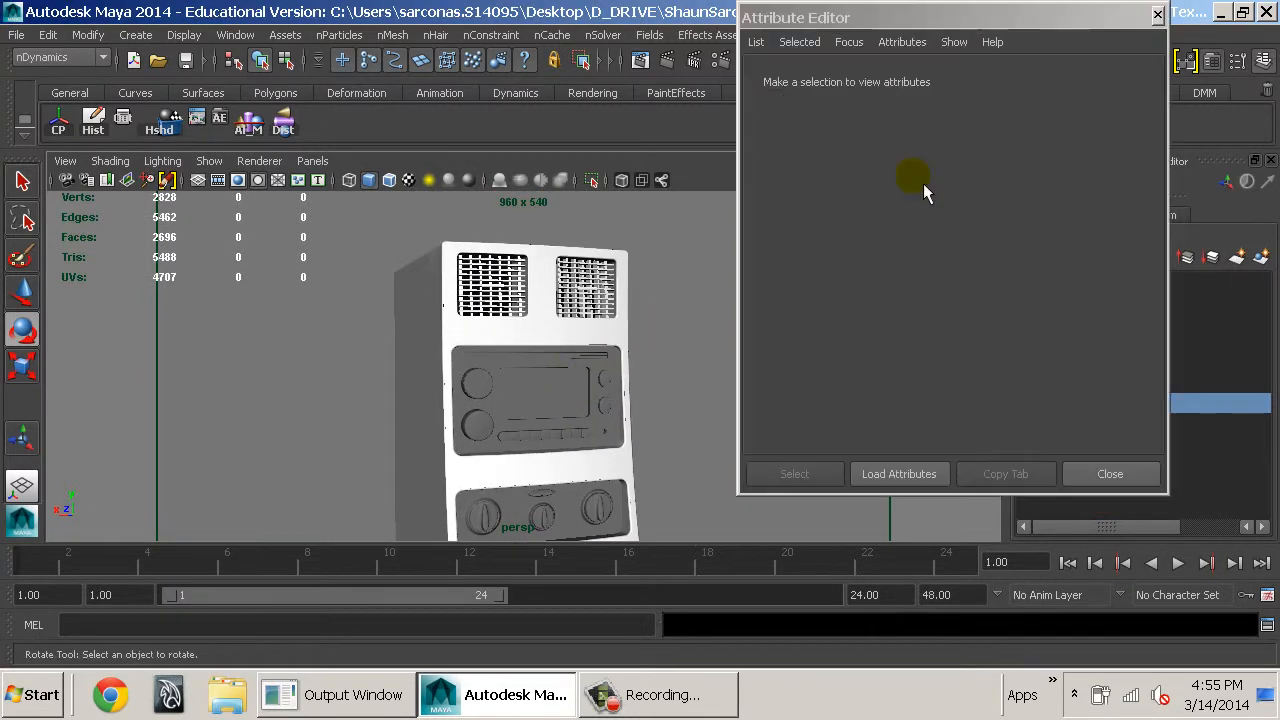
click(849, 42)
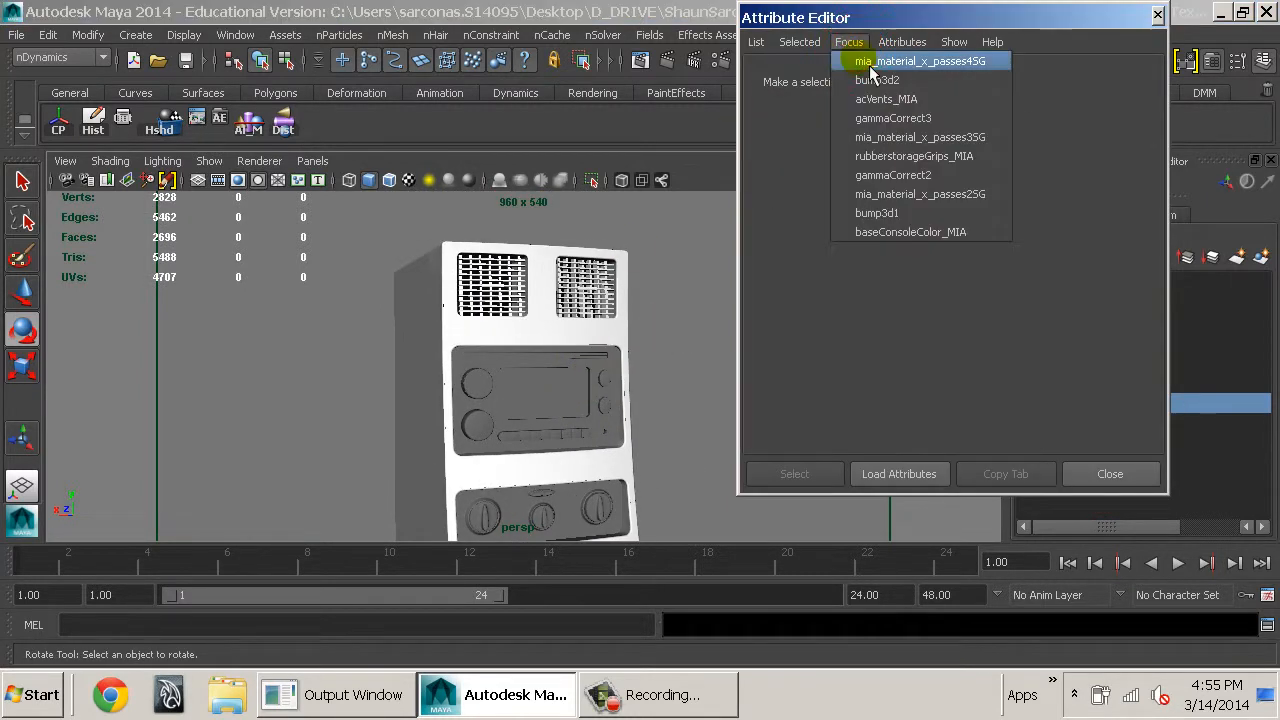
click(870, 96)
click(1018, 80)
double_click(1021, 131)
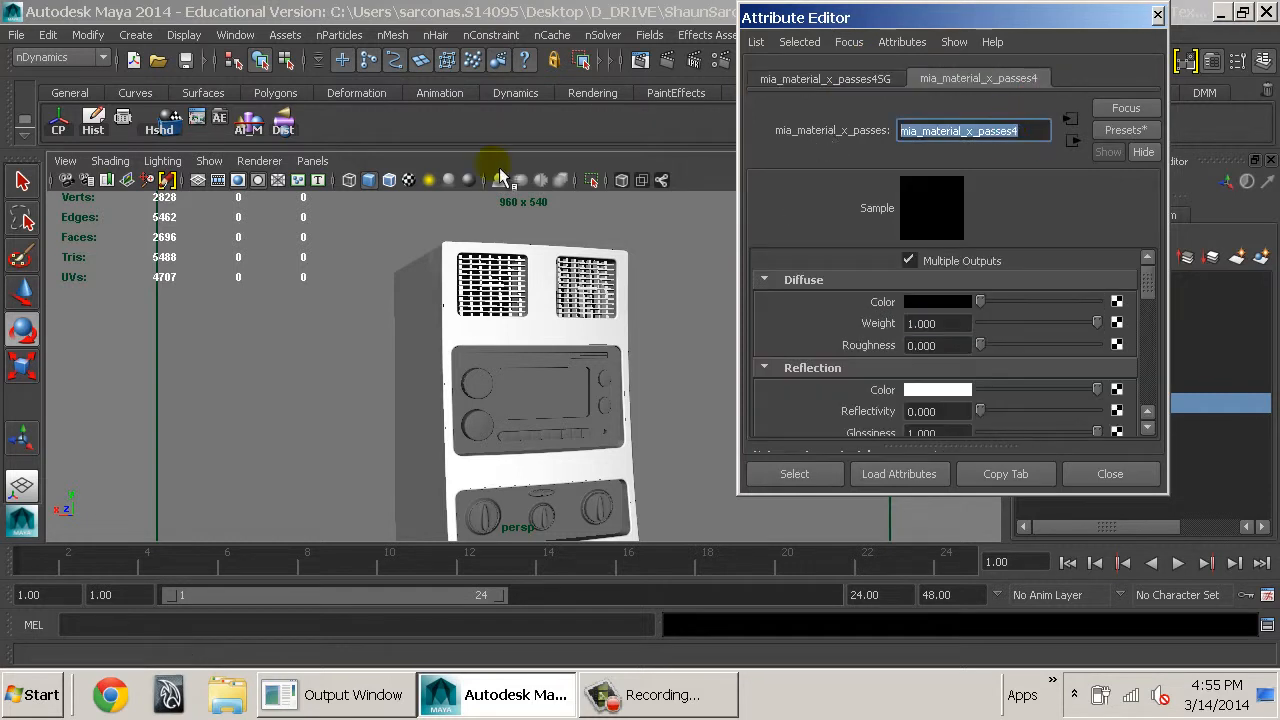
text(black_MIA)
key(Return)
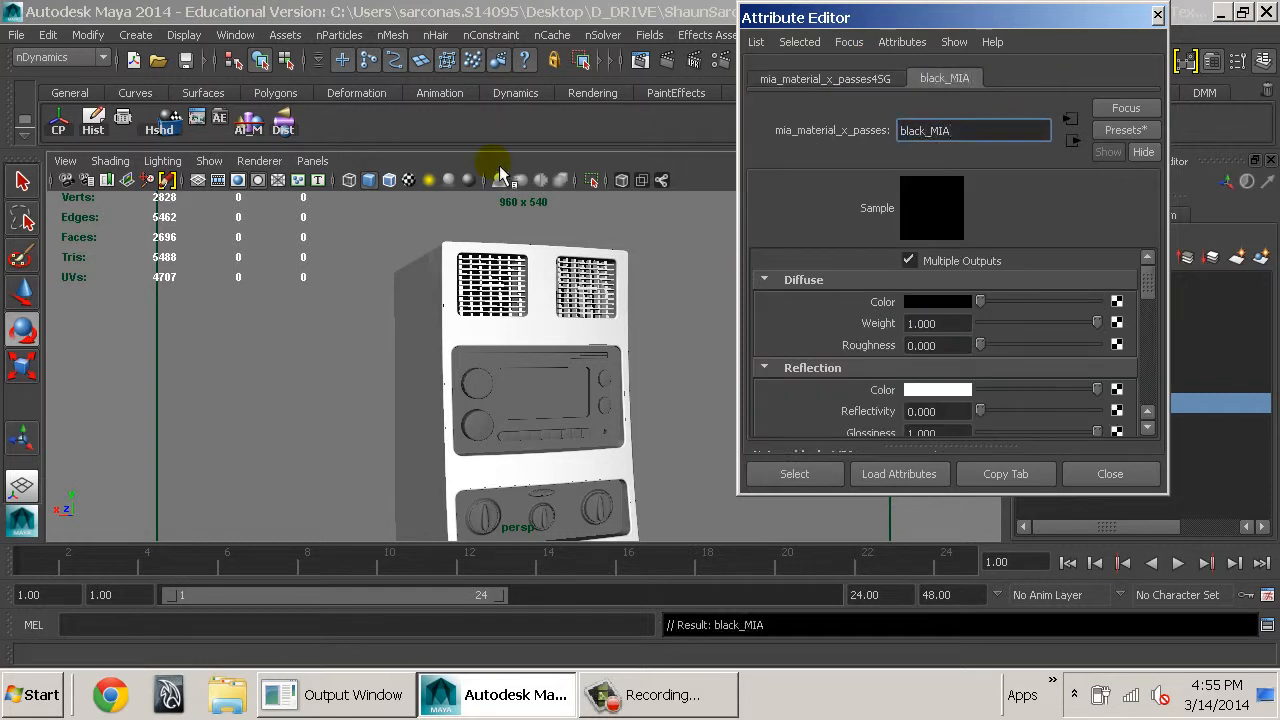
Close the Attribute Editor and orbit to a side view of the lower storage area
click(1125, 478)
alt+drag(609, 356, 600, 480)
alt+middle_drag(600, 480, 571, 363)
alt+drag(572, 370, 680, 395)
alt+middle_drag(680, 395, 531, 257)
alt+drag(533, 257, 600, 280)
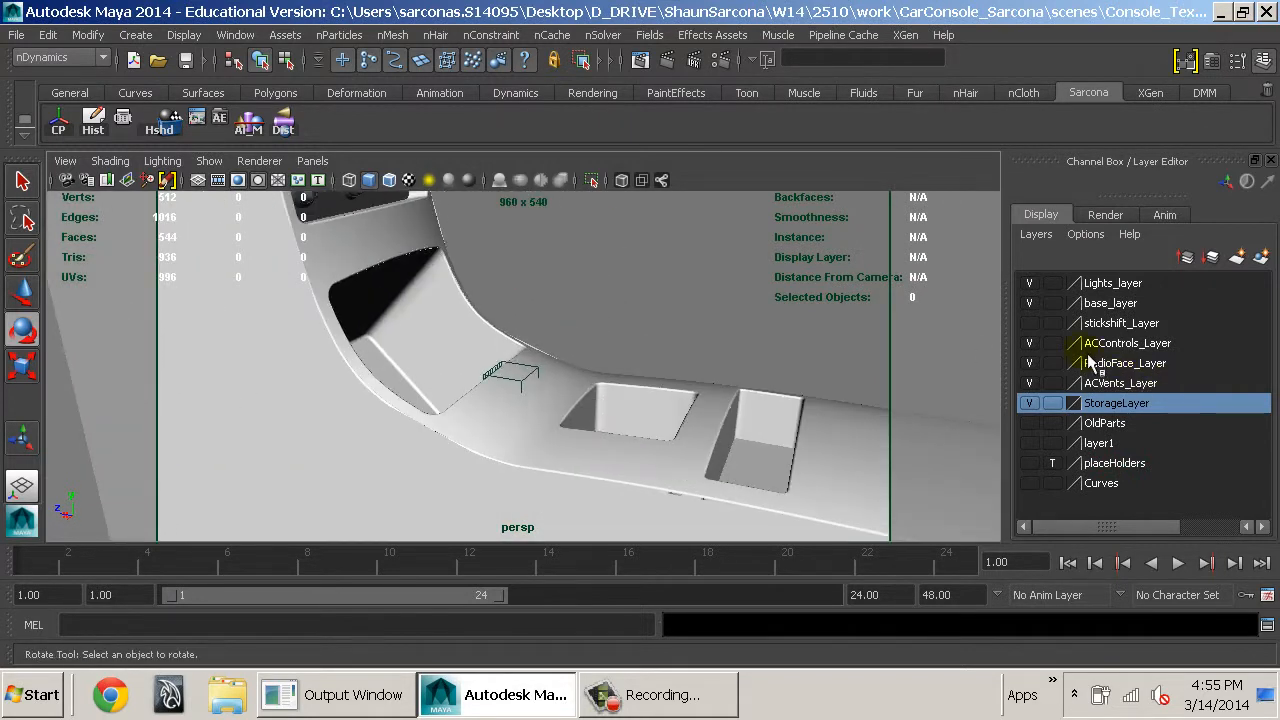
Make stickshift_Layer visible and select the shifter's neck ring (nurbsCylinder1)
click(1031, 325)
alt+right_drag(580, 340, 820, 435)
alt+middle_drag(820, 435, 529, 314)
alt+drag(529, 314, 720, 414)
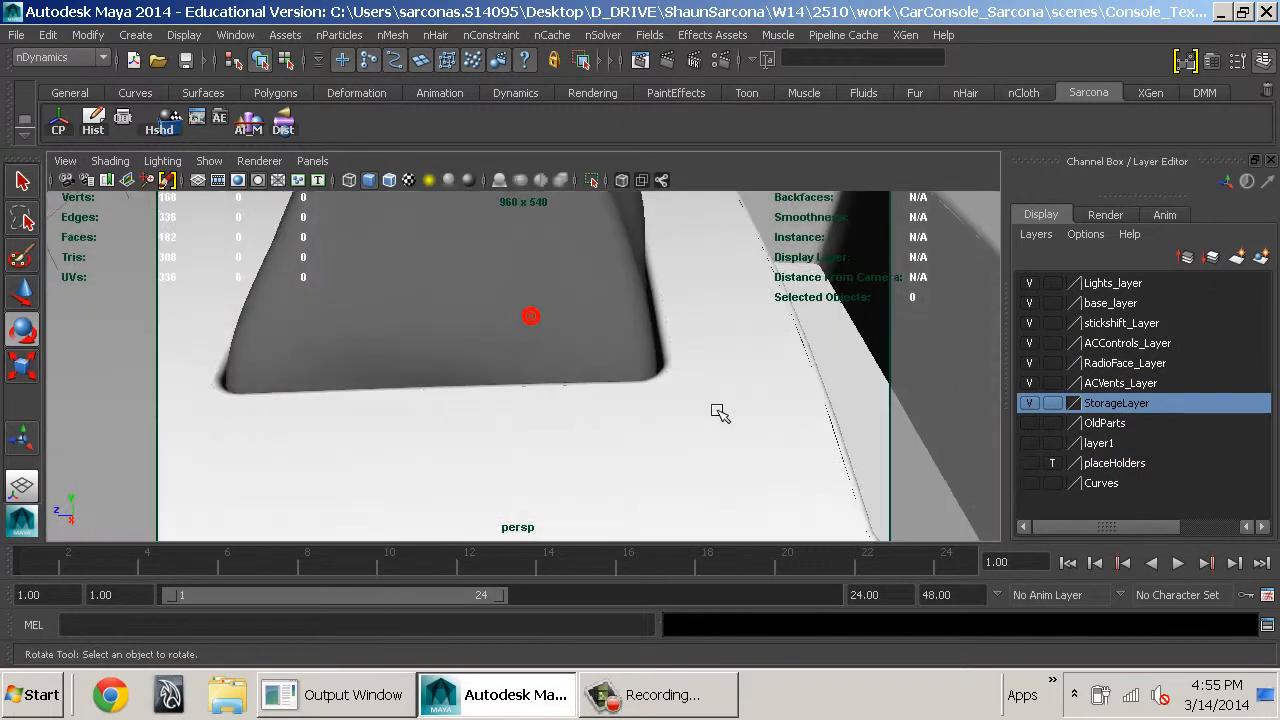
click(640, 333)
alt+drag(640, 333, 590, 405)
click(553, 321)
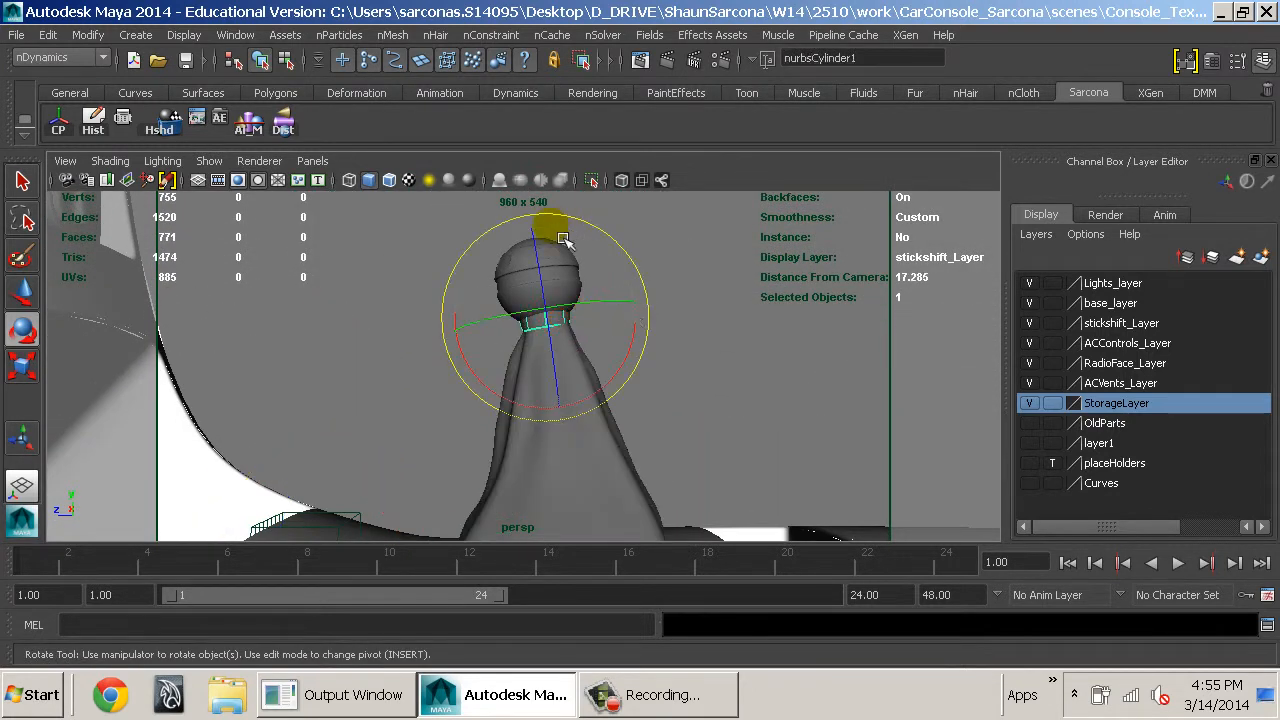
Assign the ring a new mia_material_x_passes material named stickshiftTransition_MIA
key(space)
mouse_move(402, 438)
mouse_down()
mouse_move(523, 123)
mouse_move(645, 143)
mouse_move(690, 286)
mouse_up()
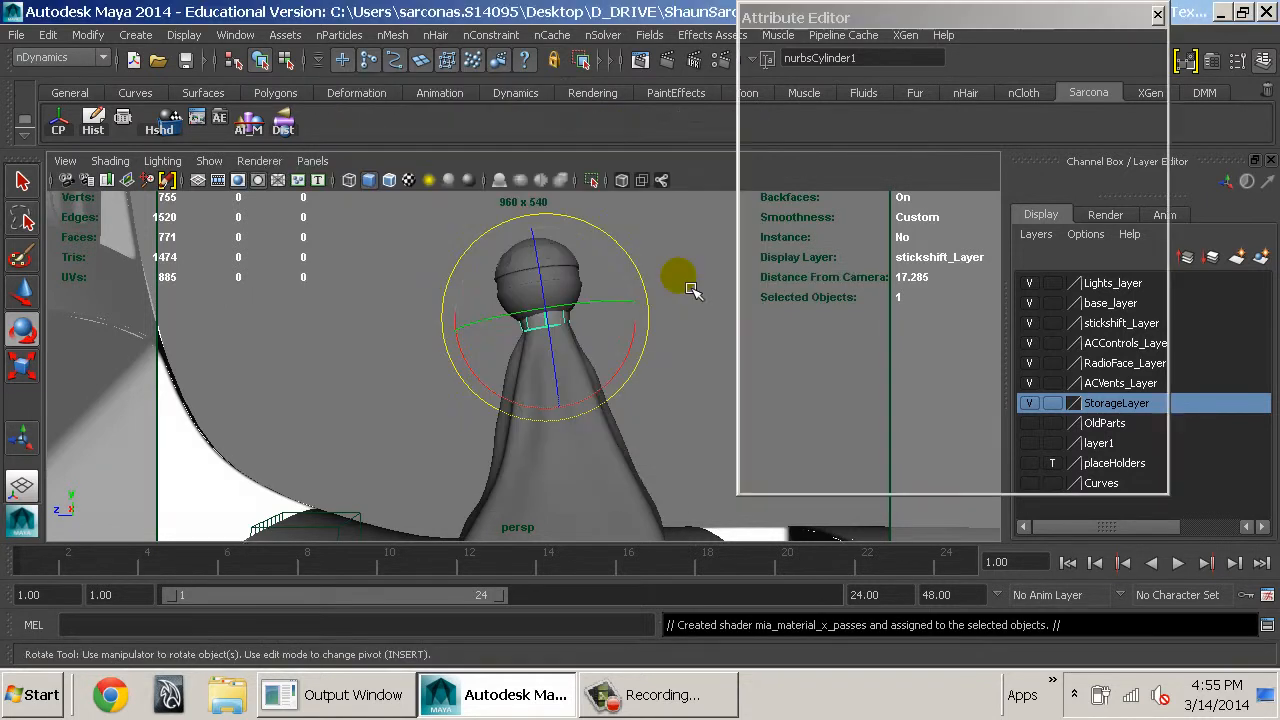
drag(1028, 130, 778, 131)
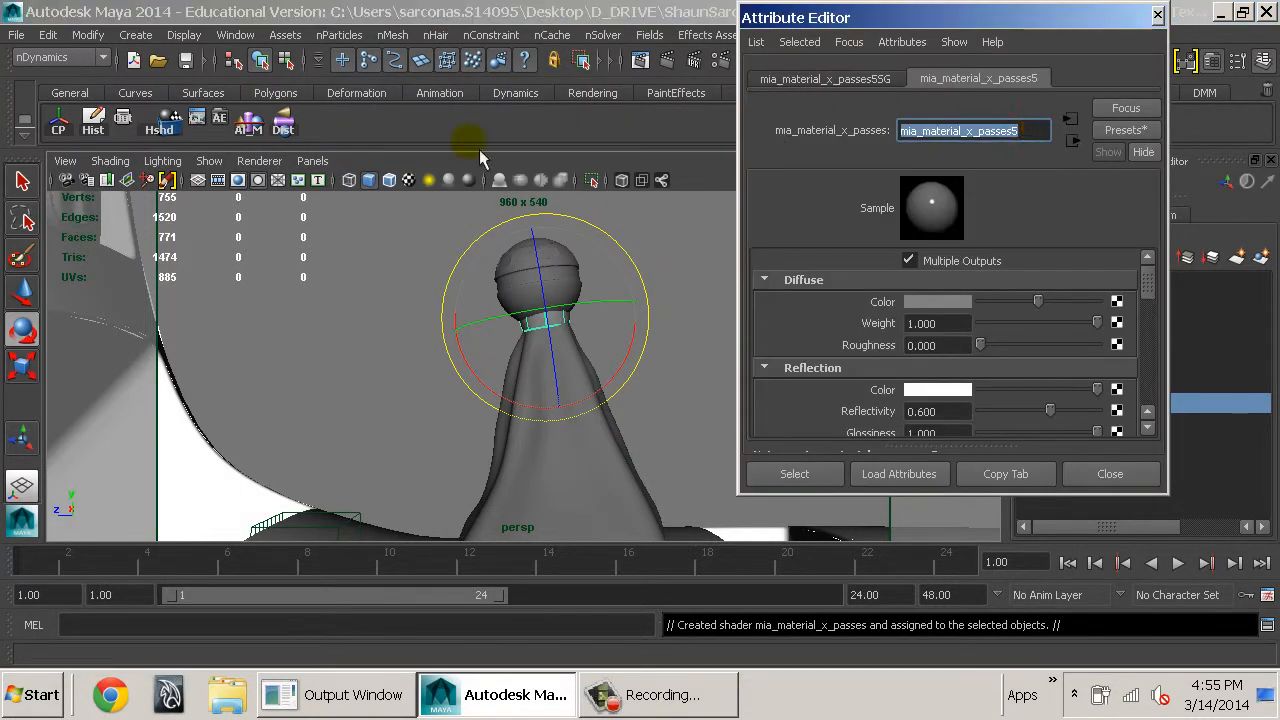
text(stickshiftTransi)
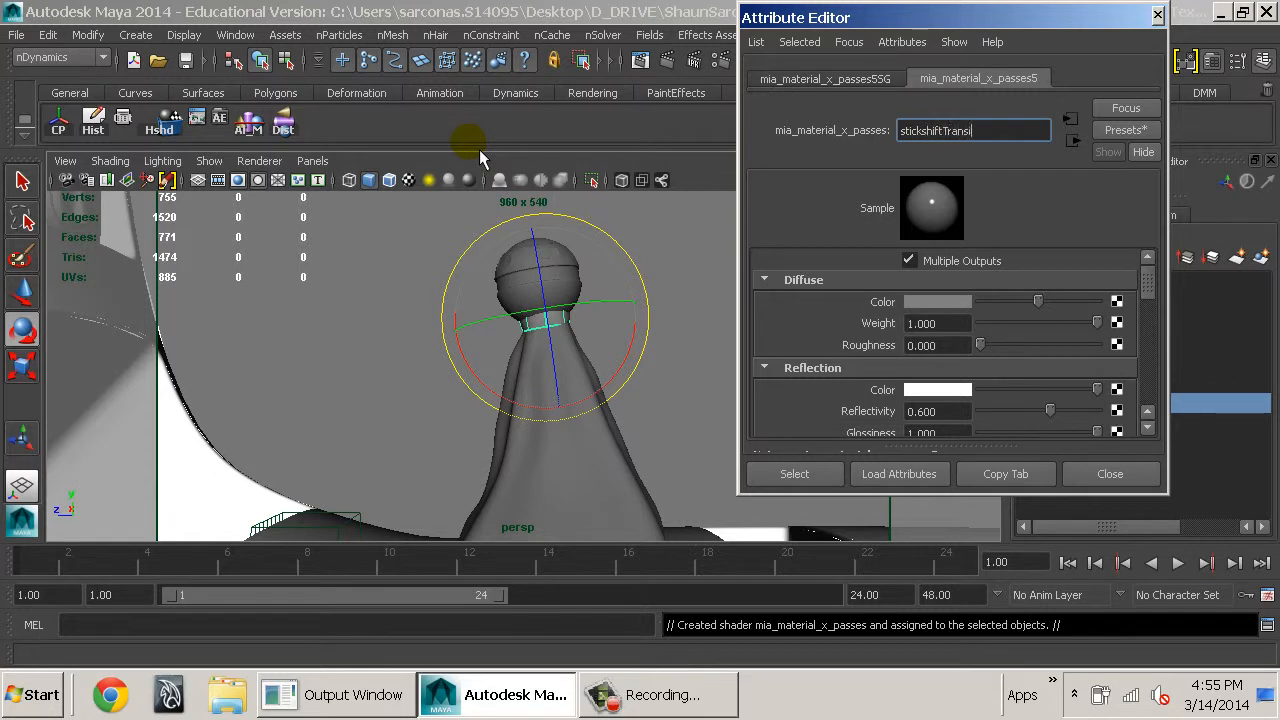
text(tion_MIA)
key(Return)
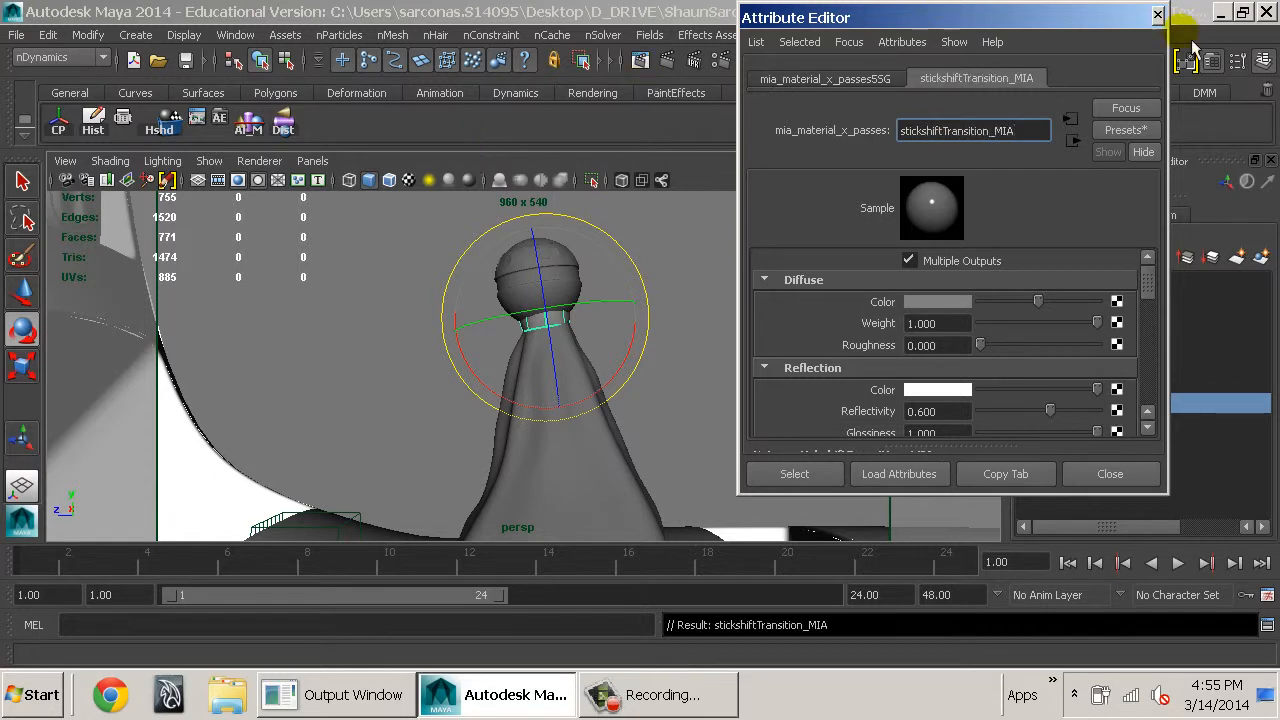
click(1120, 131)
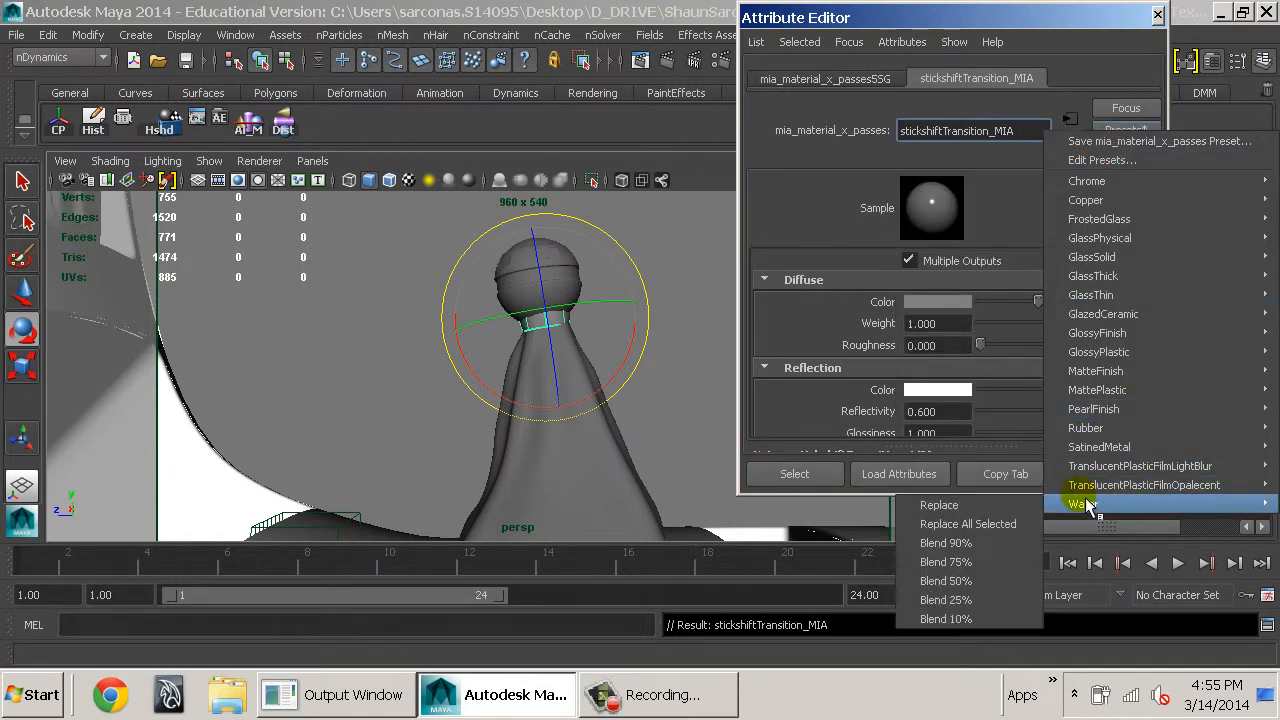
Replace stickshiftTransition_MIA's settings with the SatinedMetal preset and run a mental ray test render
mouse_move(1104, 450)
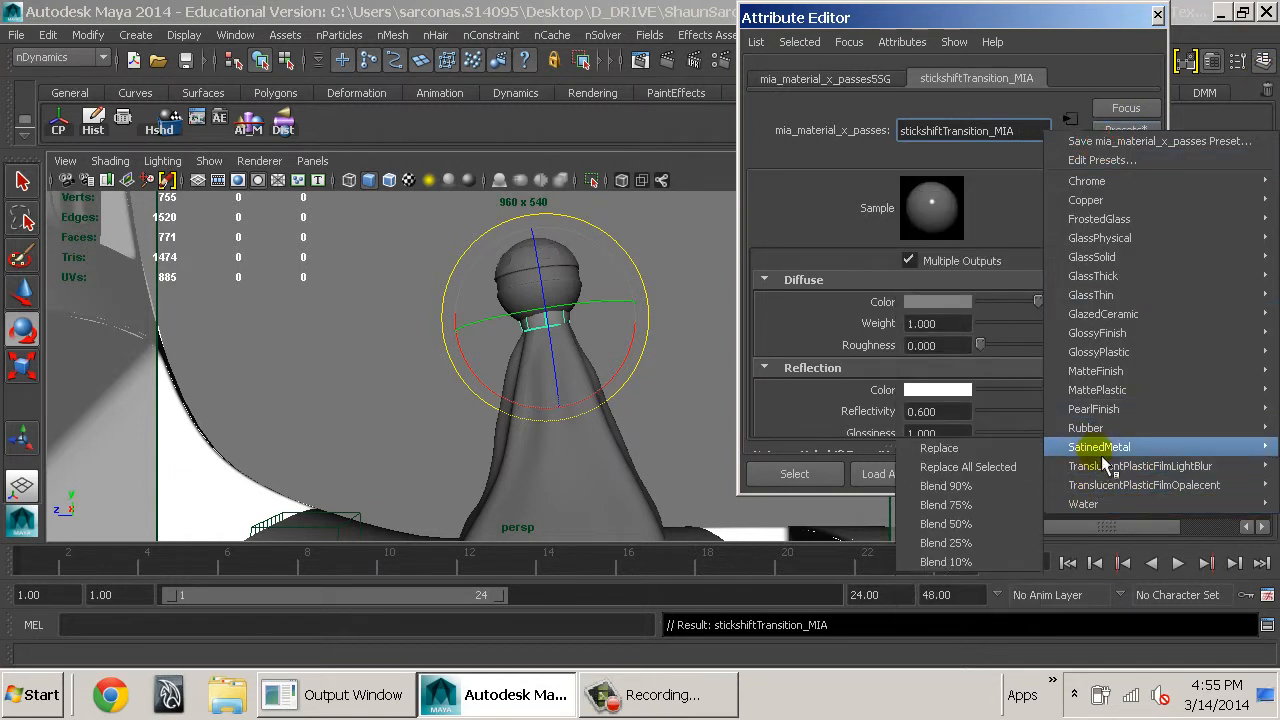
click(985, 455)
mouse_move(691, 274)
alt+mouse_down()
mouse_move(677, 286)
mouse_move(247, 321)
mouse_move(565, 340)
mouse_move(755, 286)
mouse_move(700, 282)
alt+mouse_up()
click(674, 62)
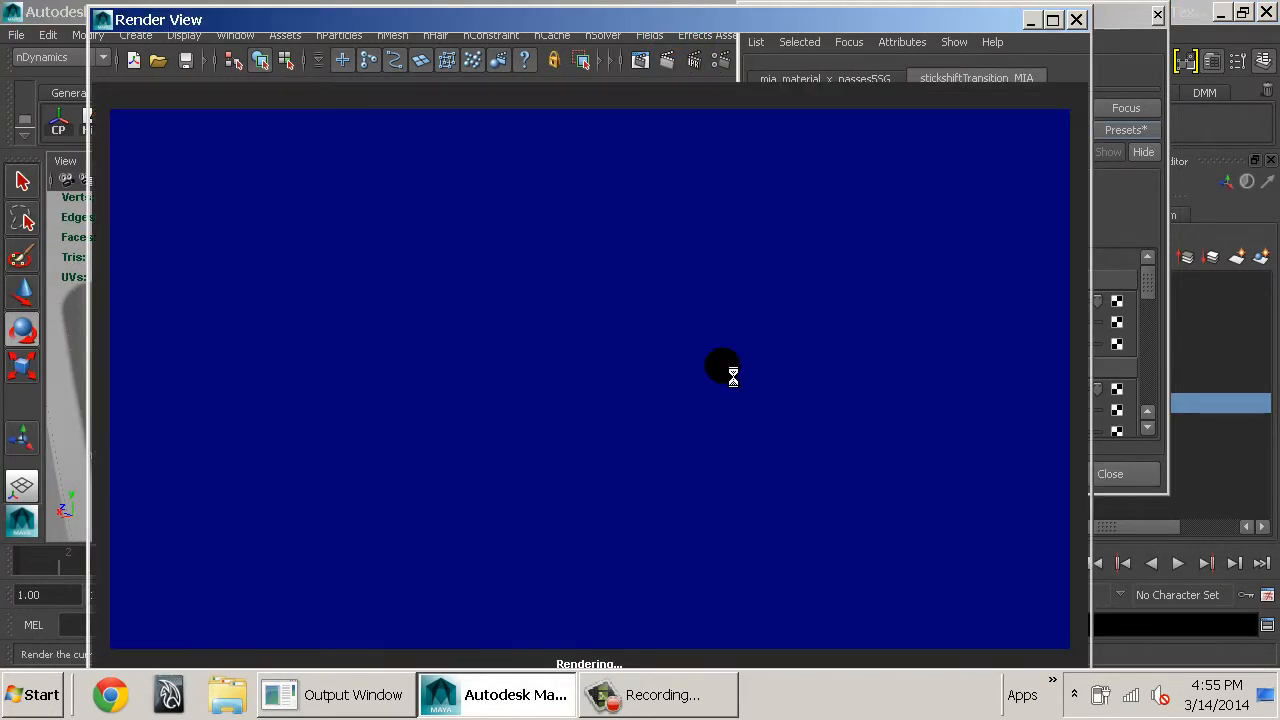
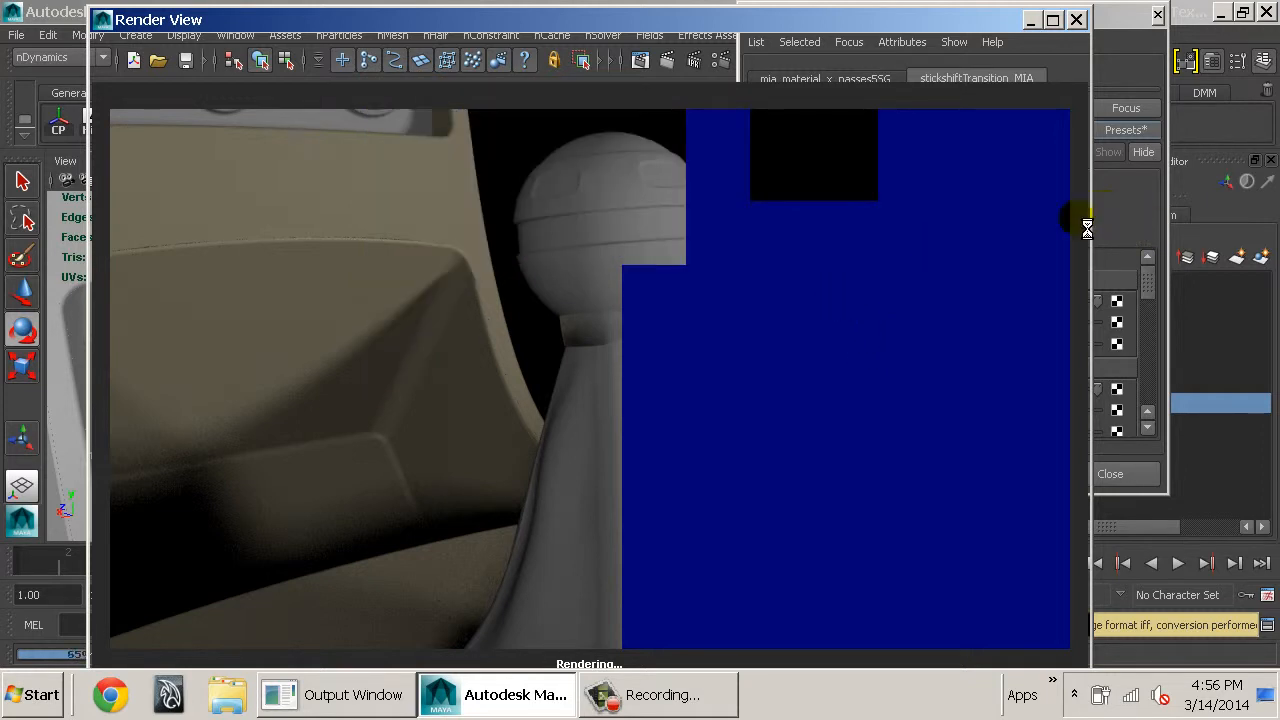
Close the render view, orbit around the stick-shift boot and knob, and clear the selection
click(1076, 19)
alt+drag(560, 414, 722, 356)
click(677, 416)
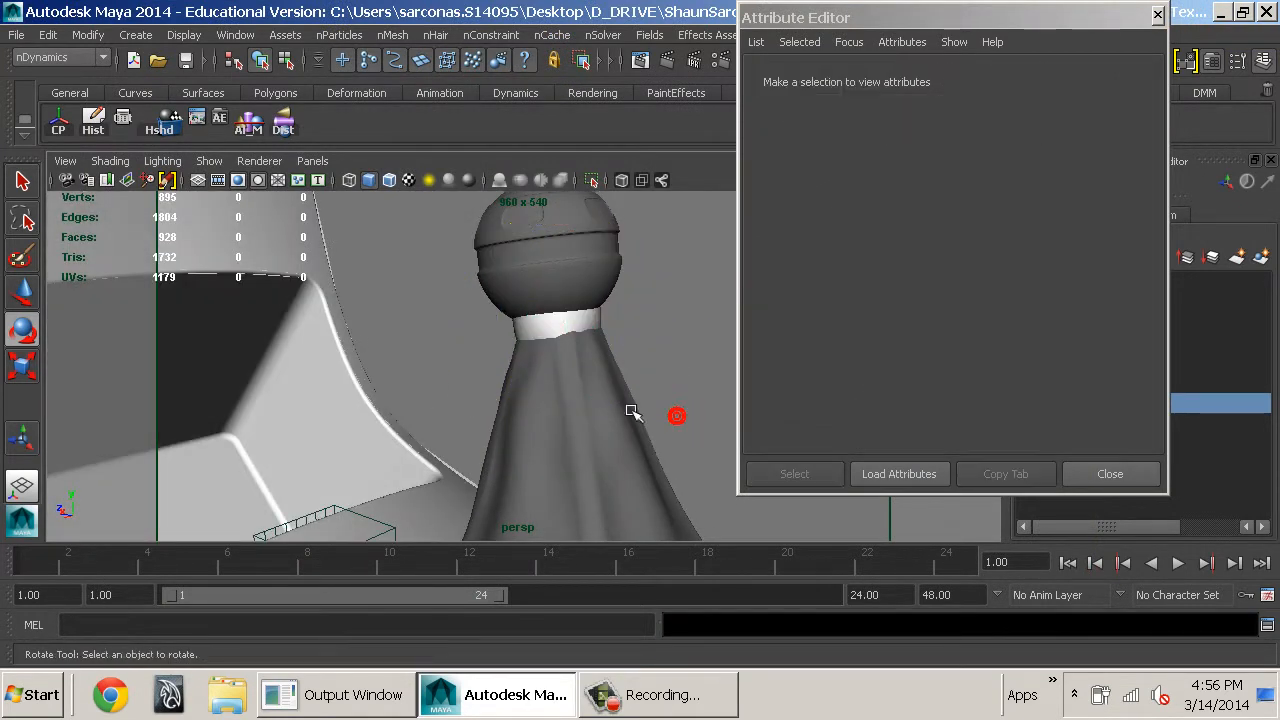
Select the lofted boot surface below the shifter's neck band
alt+drag(557, 389, 593, 318)
click(586, 308)
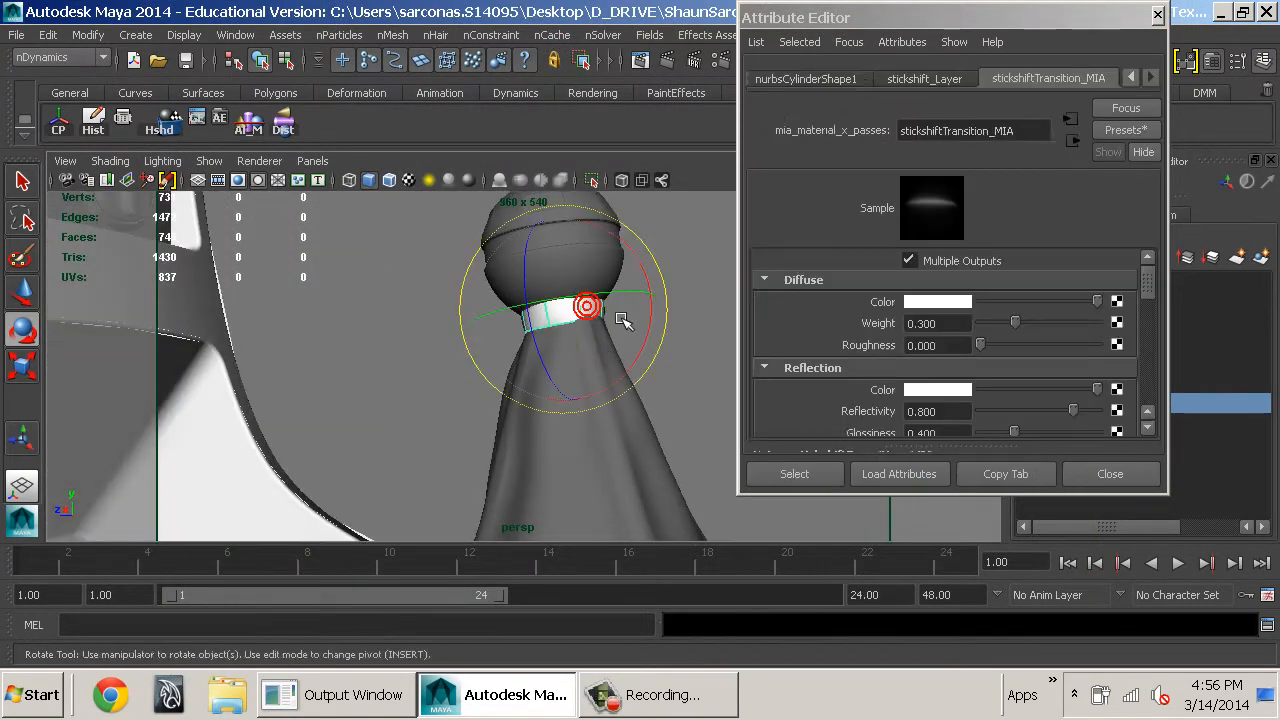
click(685, 440)
alt+drag(685, 440, 610, 445)
alt+middle_drag(605, 440, 526, 257)
click(526, 252)
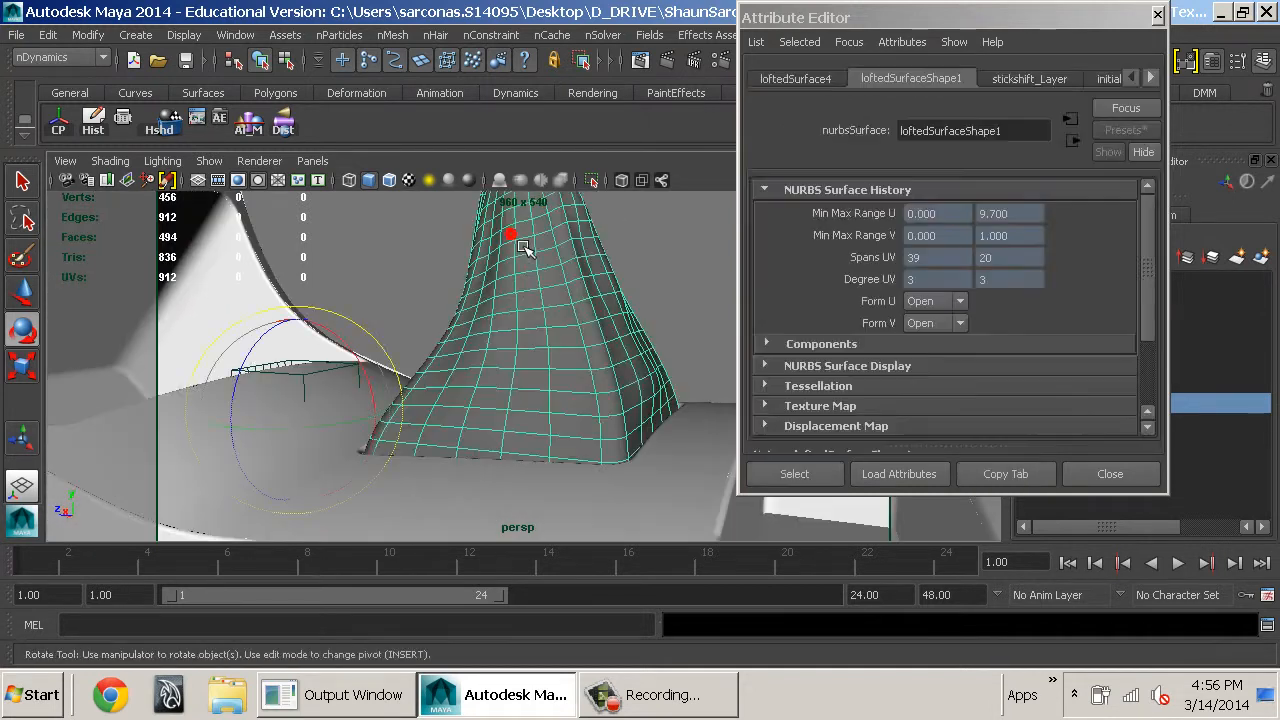
alt+drag(538, 314, 495, 332)
Assign a new mia_material_x_passes named stickshiftLeather_MIA and lighten its diffuse grey
key(space)
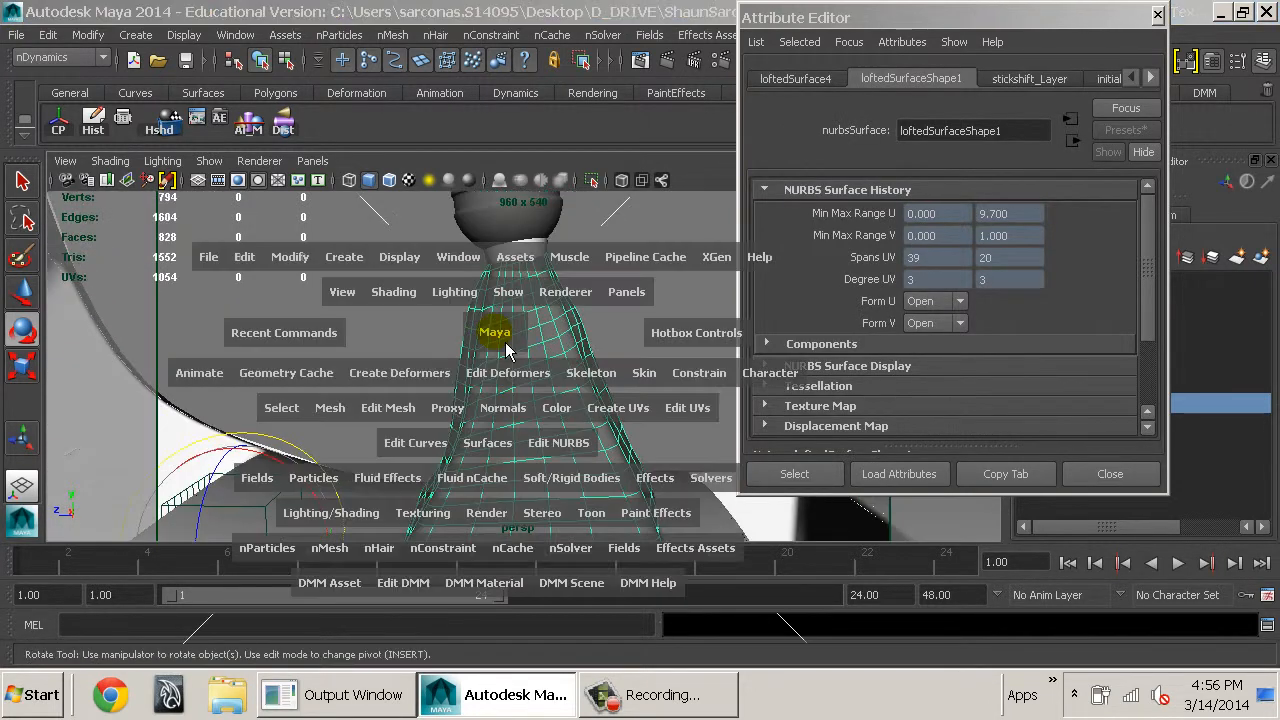
click(331, 512)
mouse_move(460, 235)
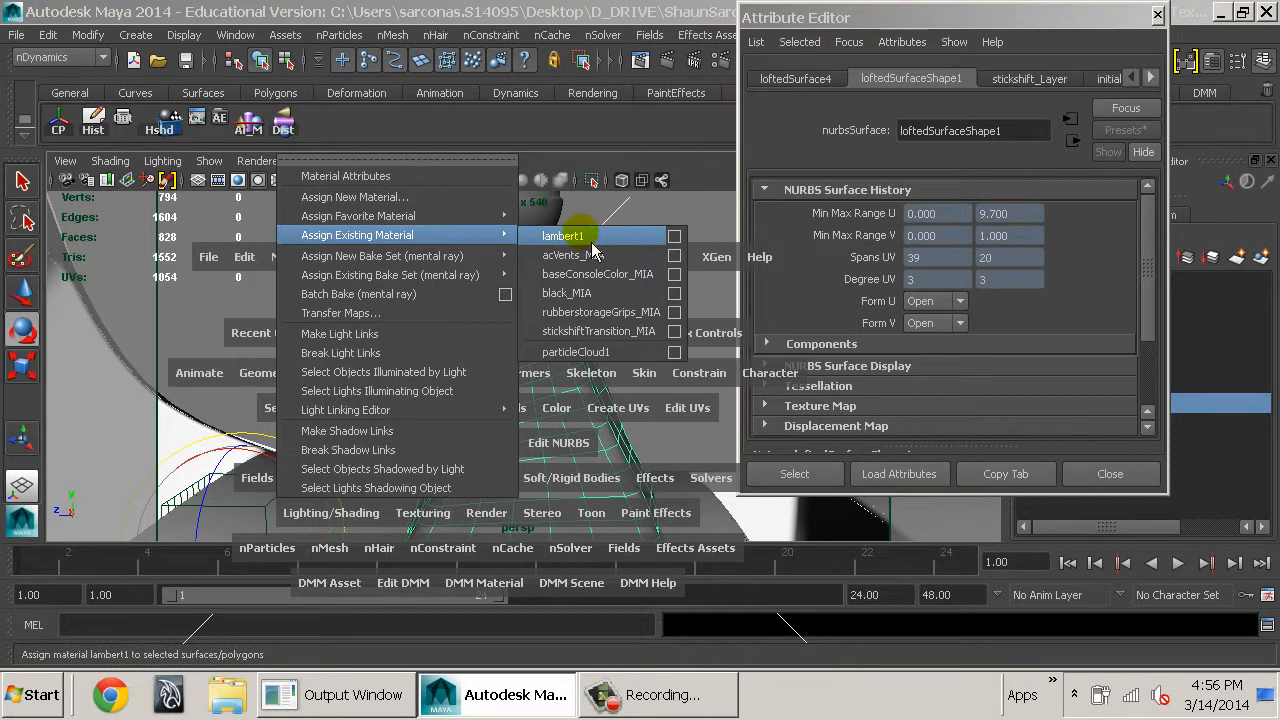
mouse_move(500, 216)
click(628, 375)
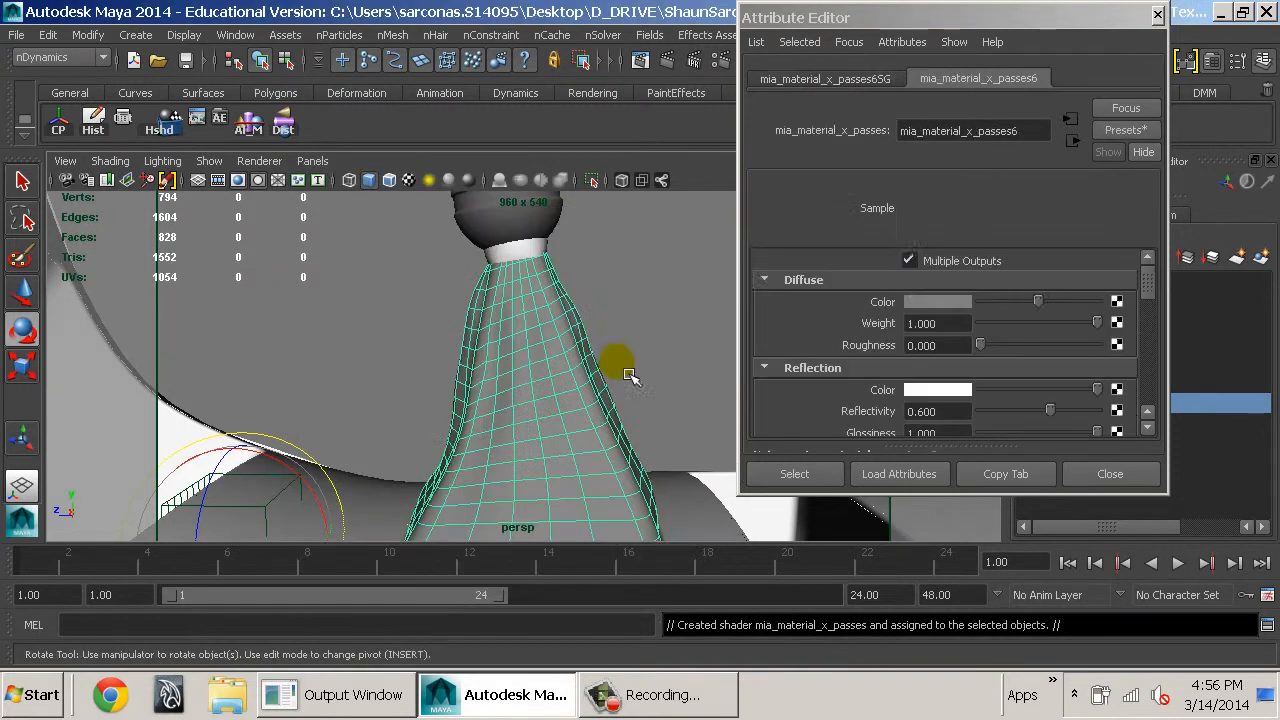
text(s)
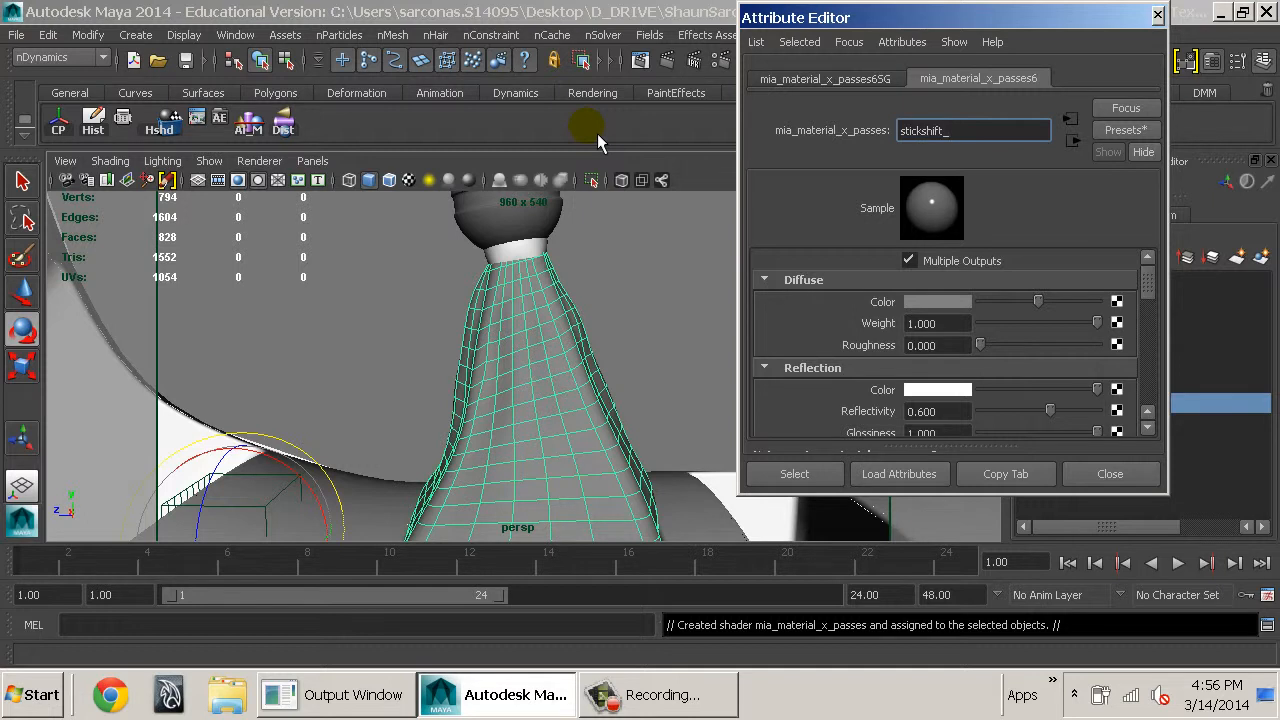
text(tickshiftLeather_MIA)
key(Return)
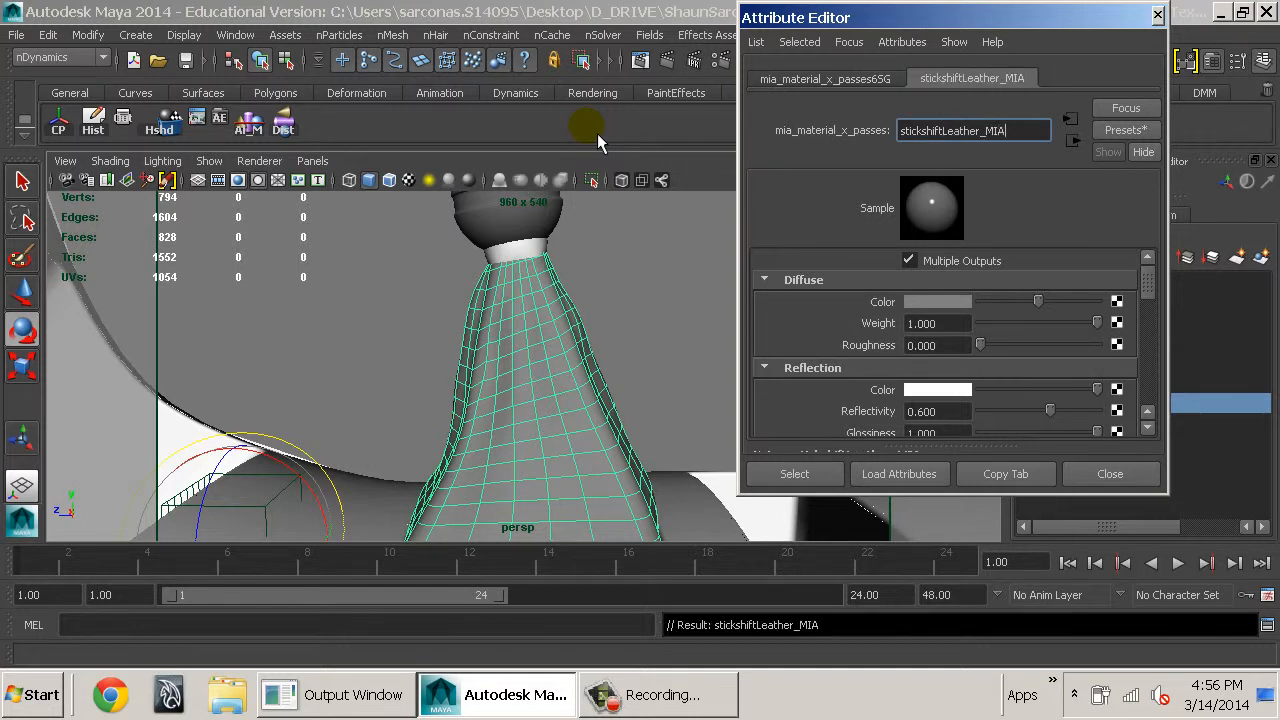
mouse_move(1039, 302)
mouse_down()
mouse_move(981, 307)
mouse_move(1051, 298)
mouse_up()
key(super)
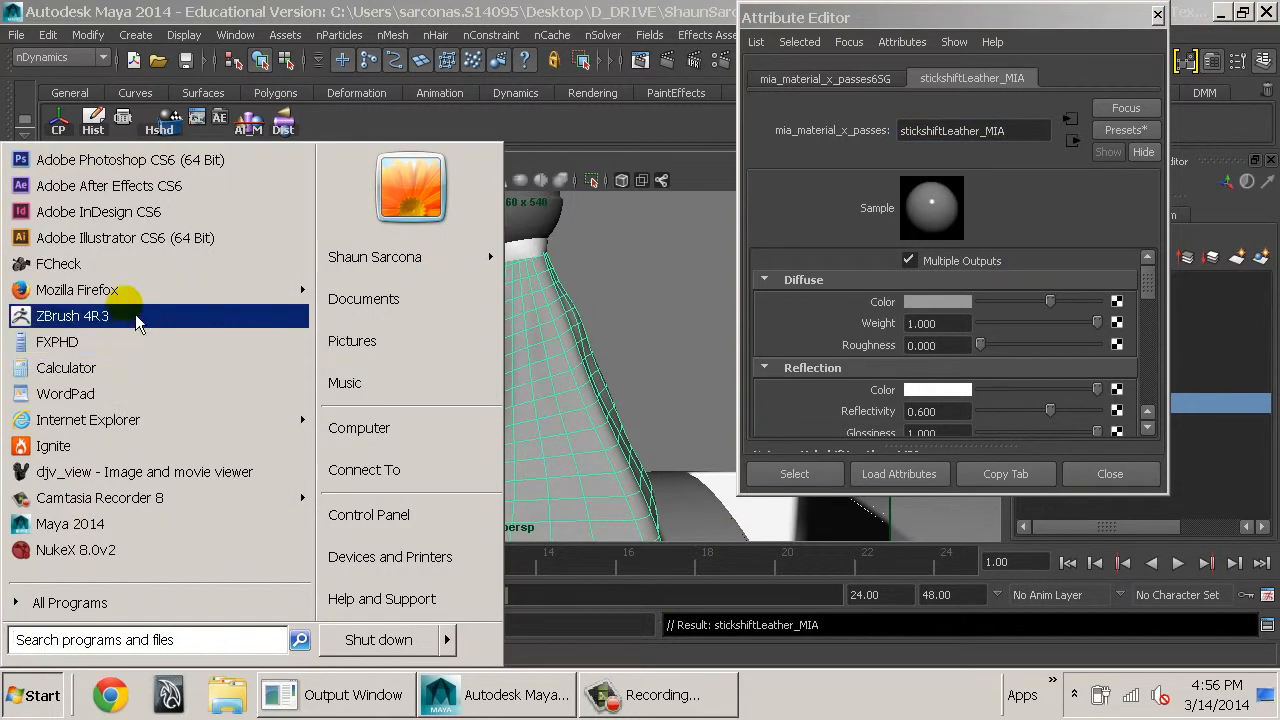
In Firefox, go to cgtextures.com and log in with the member account credentials
click(200, 289)
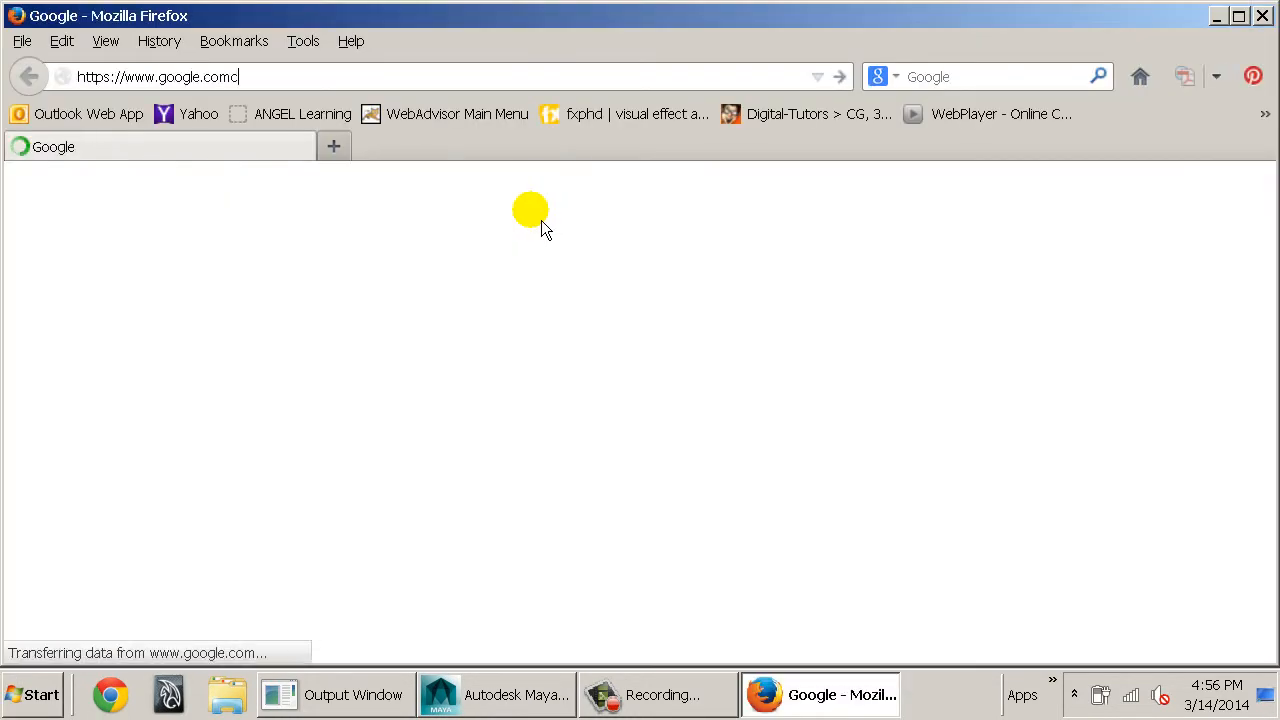
key(ctrl+l)
text(cgtextures.com)
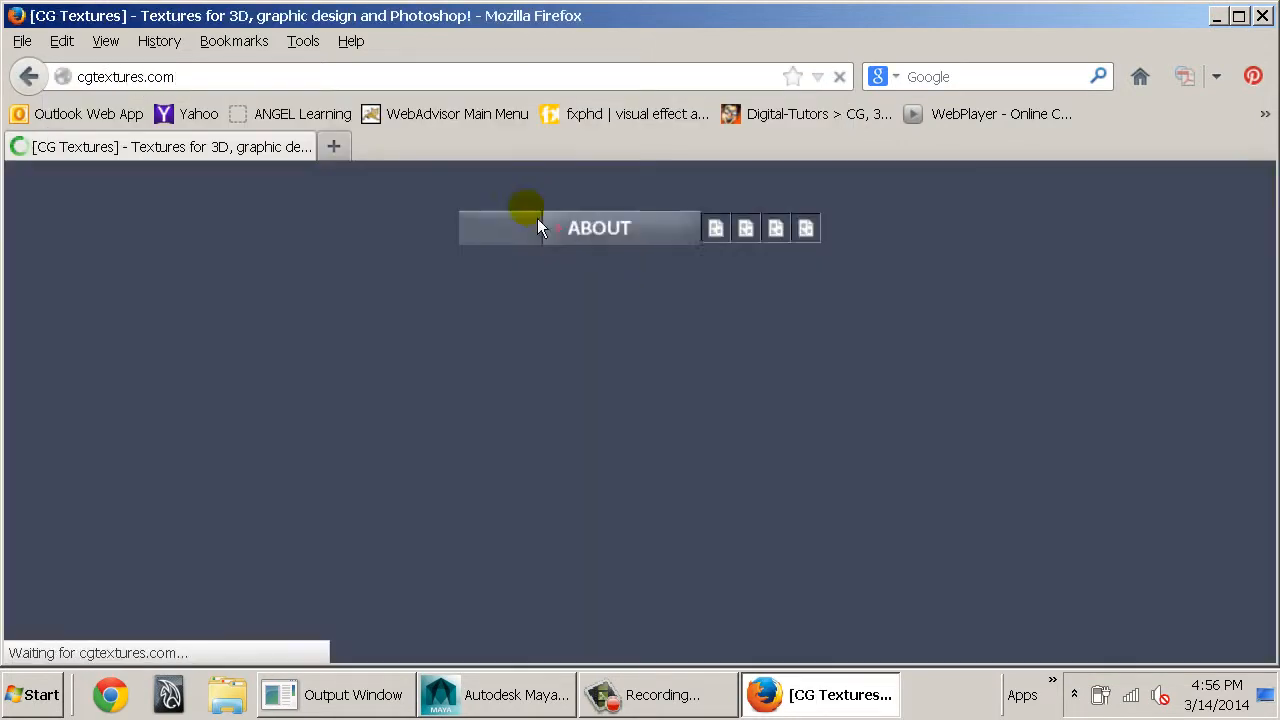
mouse_move(540, 224)
mouse_move(857, 229)
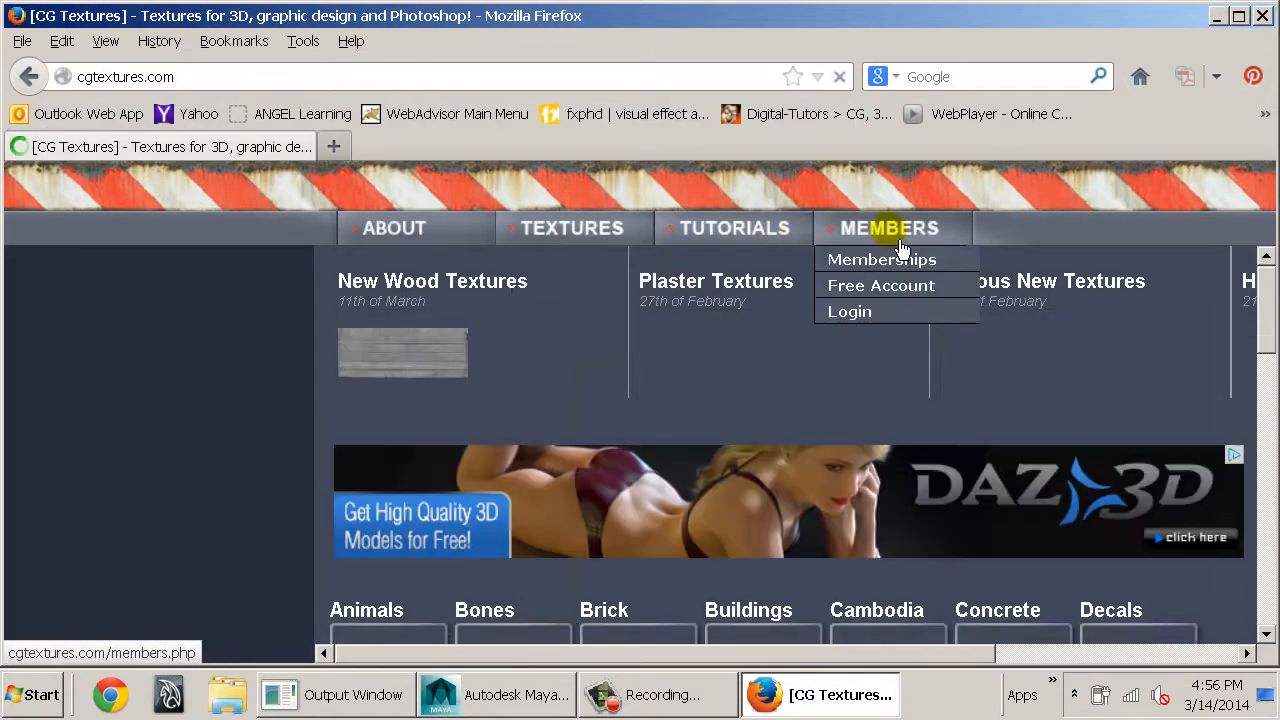
click(852, 308)
click(477, 363)
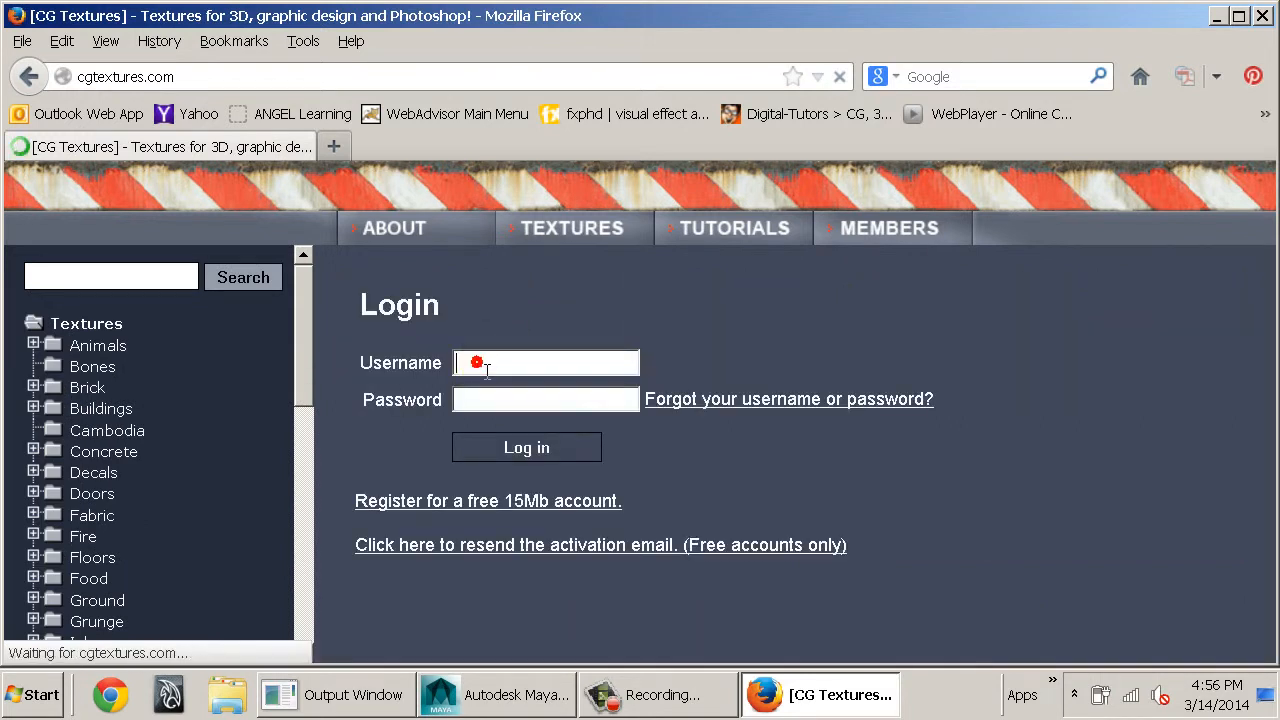
text(sarconas)
key(Tab)
text(•••••••)
key(Return)
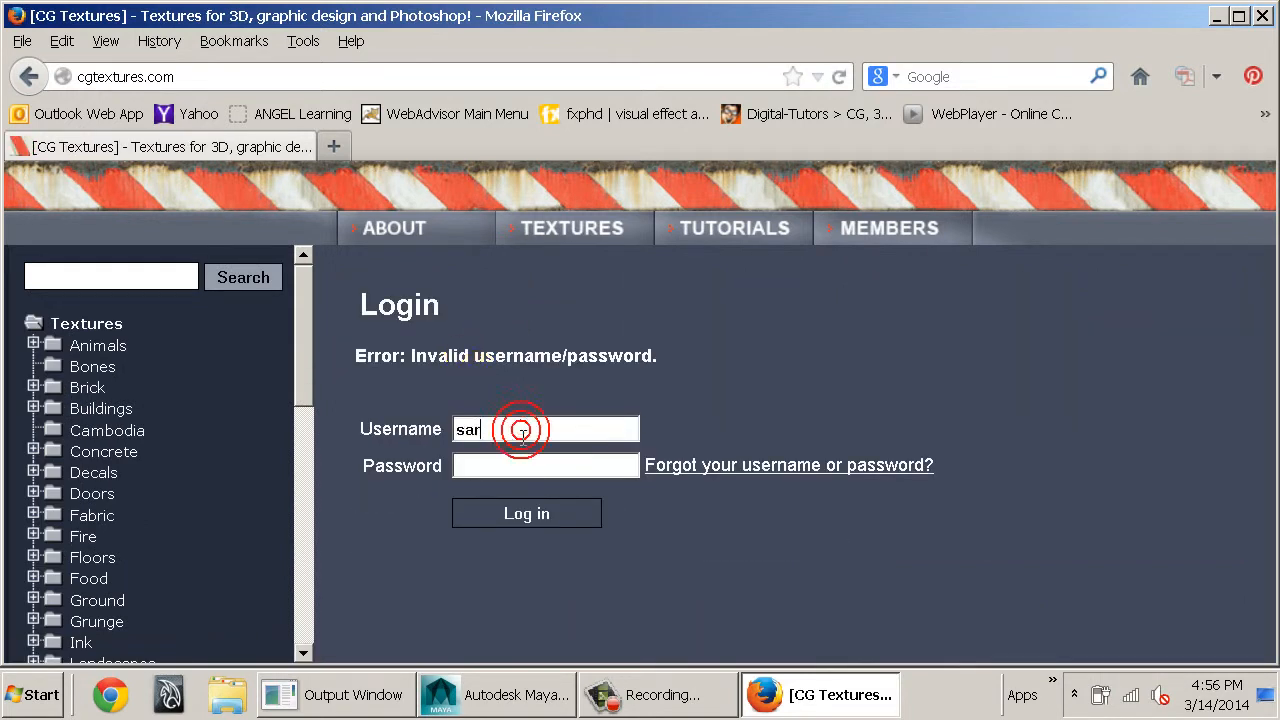
key(Return)
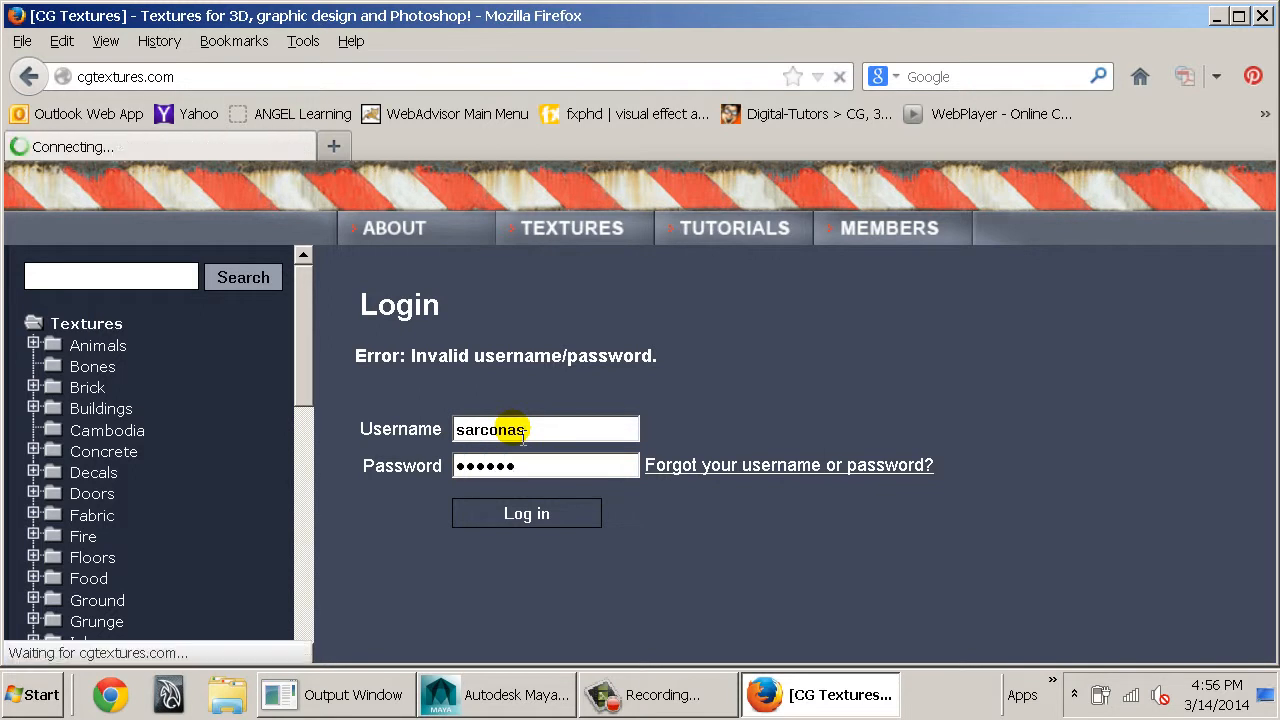
Search the texture library for 'leather' and browse the results
click(98, 277)
text(leather)
key(Return)
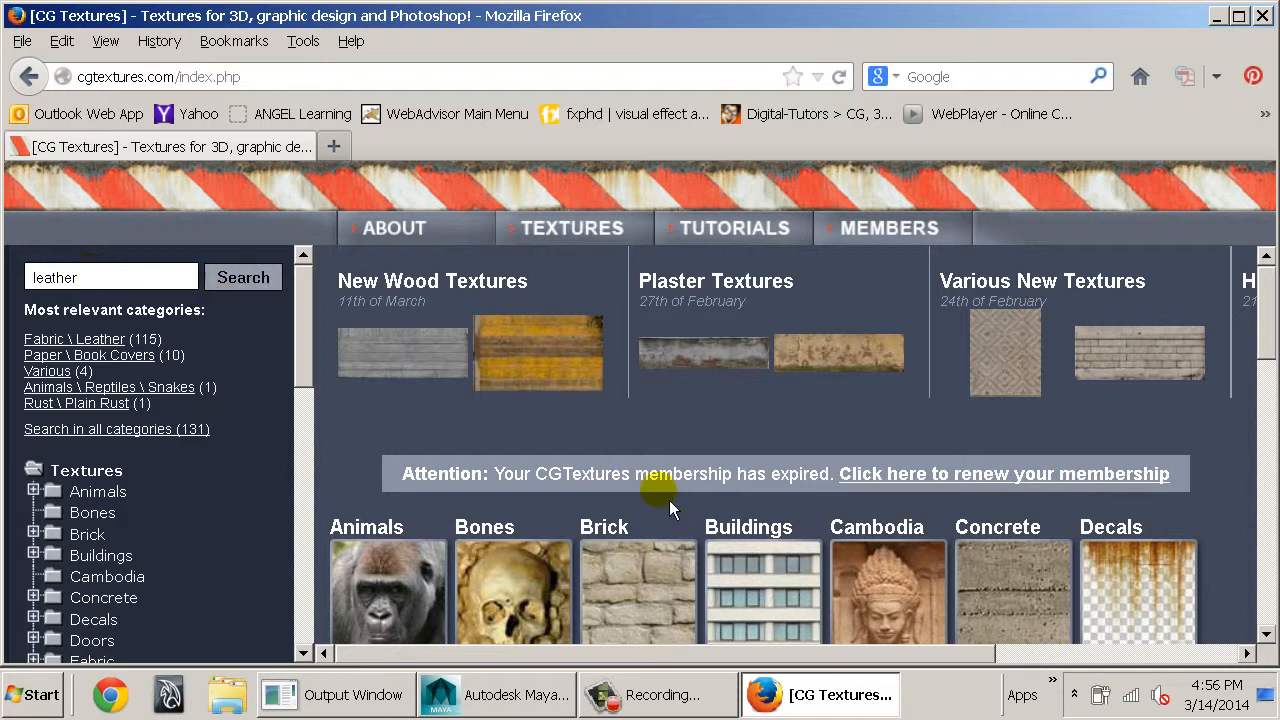
scroll(739, 452, down, 2)
scroll(740, 443, down, 3)
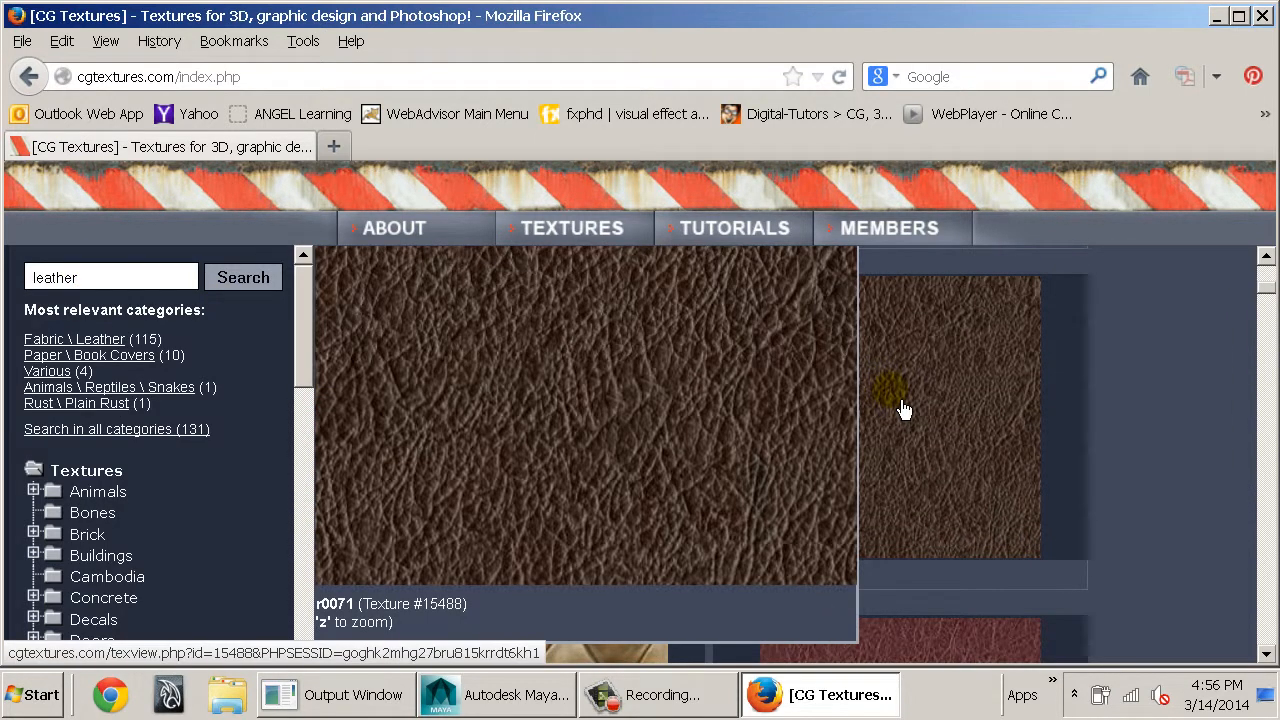
scroll(673, 378, down, 3)
scroll(673, 378, down, 8)
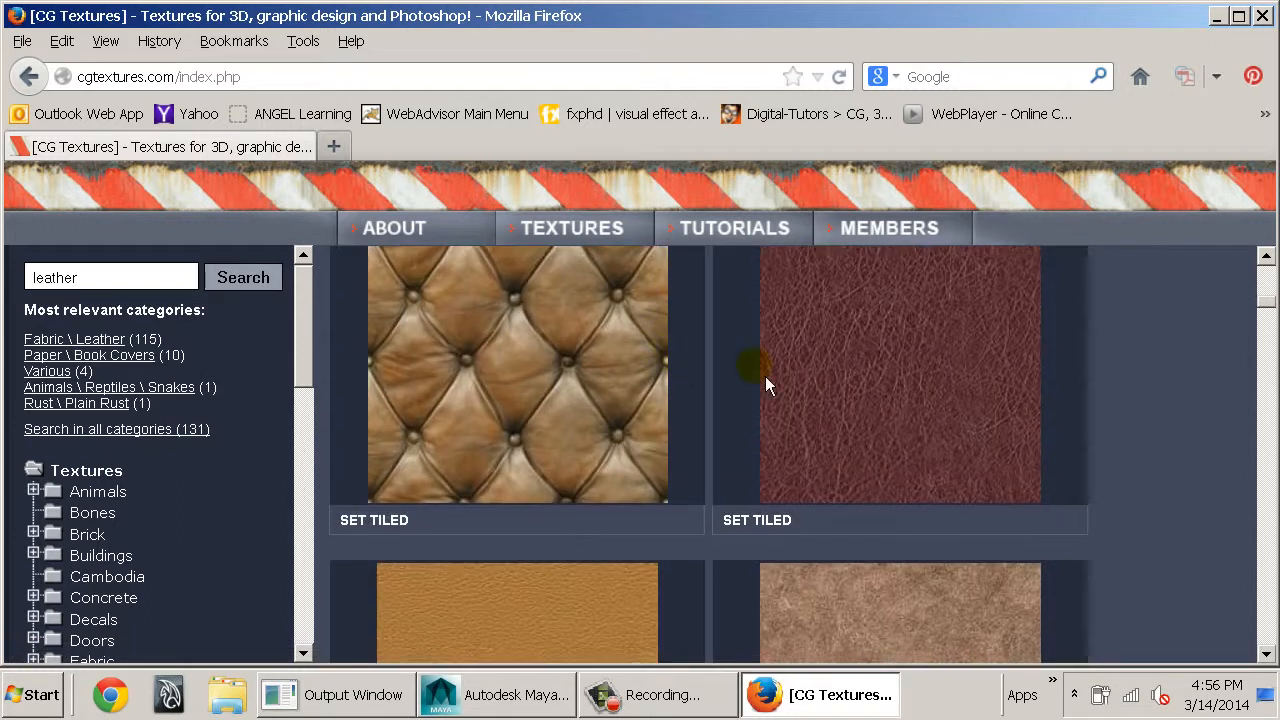
scroll(851, 330, down, 6)
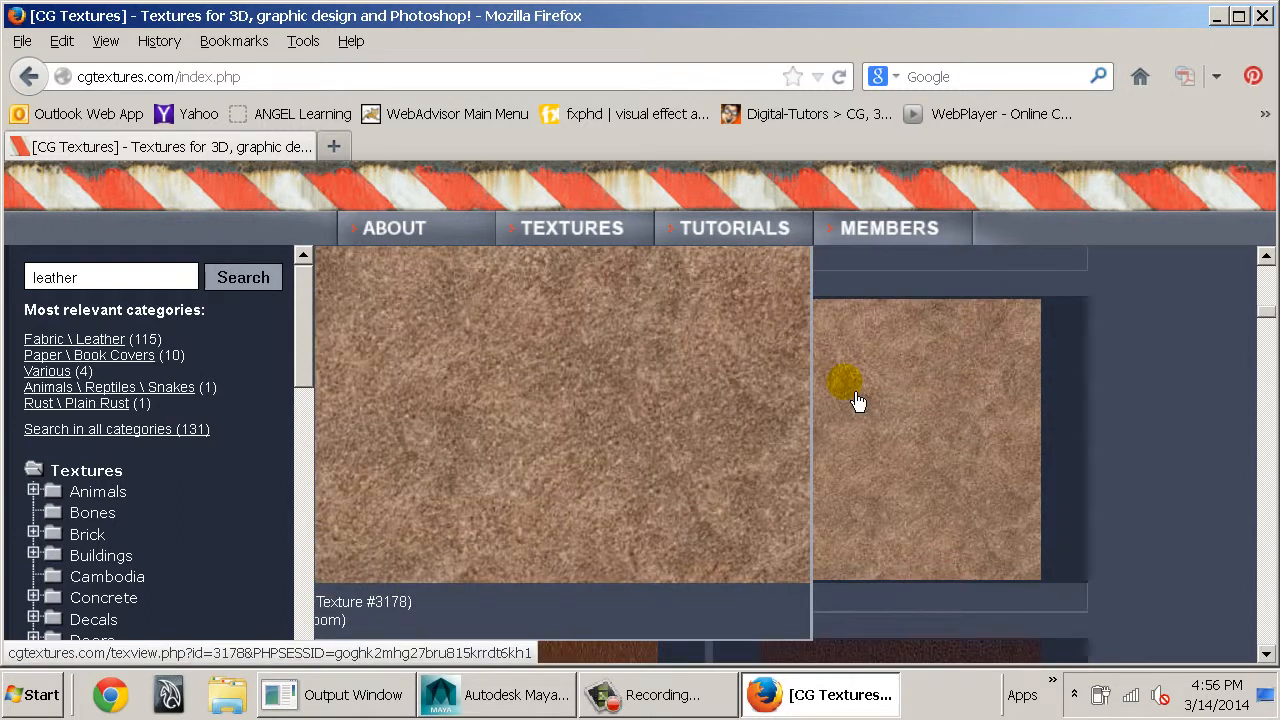
scroll(857, 401, down, 3)
mouse_move(575, 373)
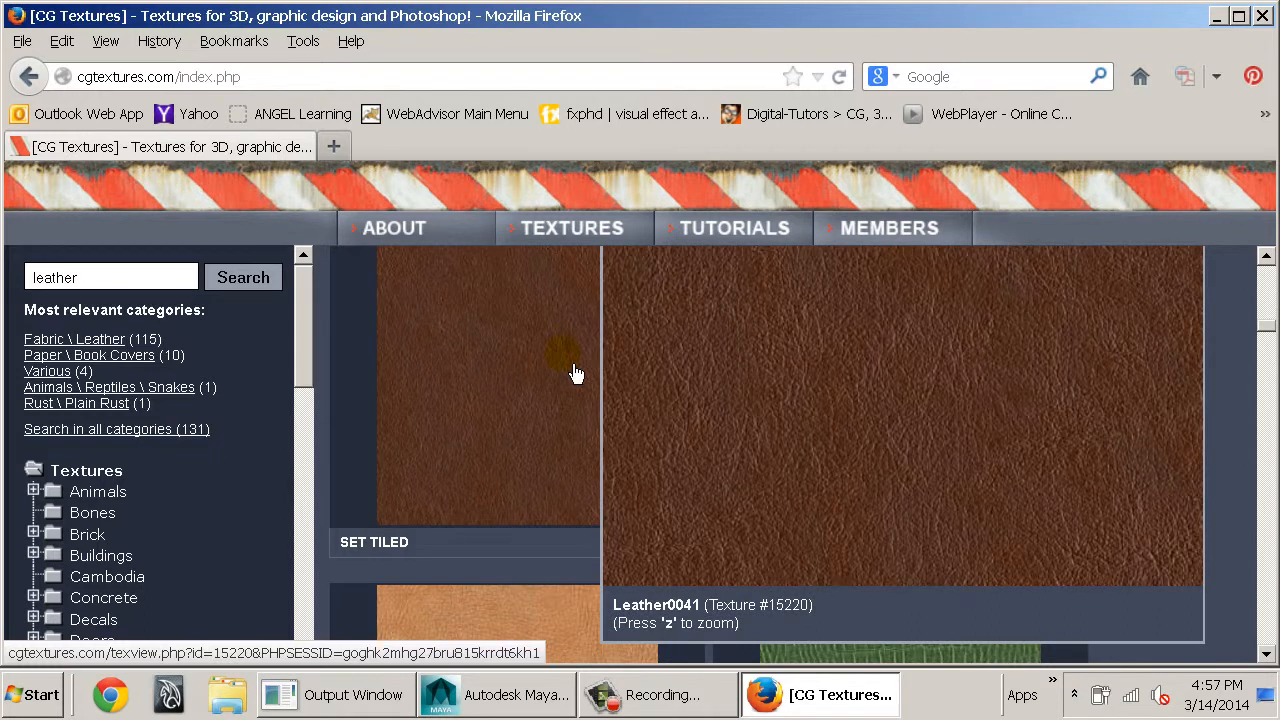
scroll(679, 414, down, 10)
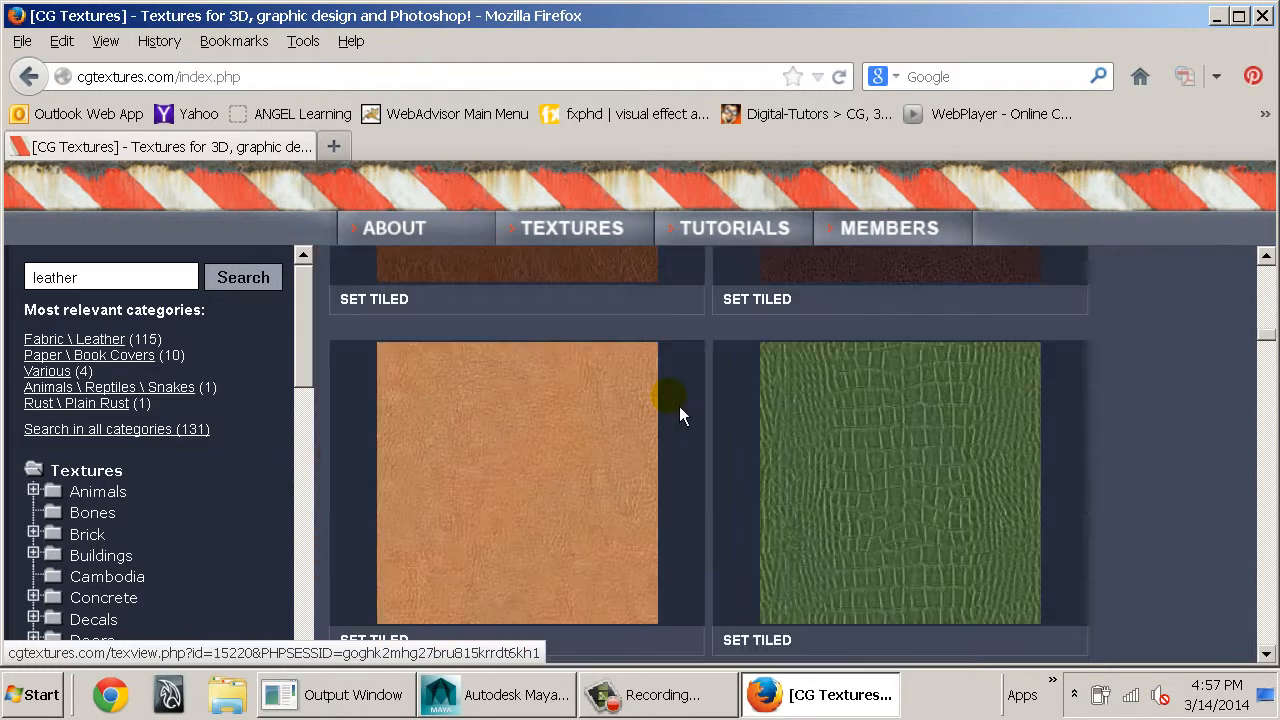
scroll(679, 406, down, 12)
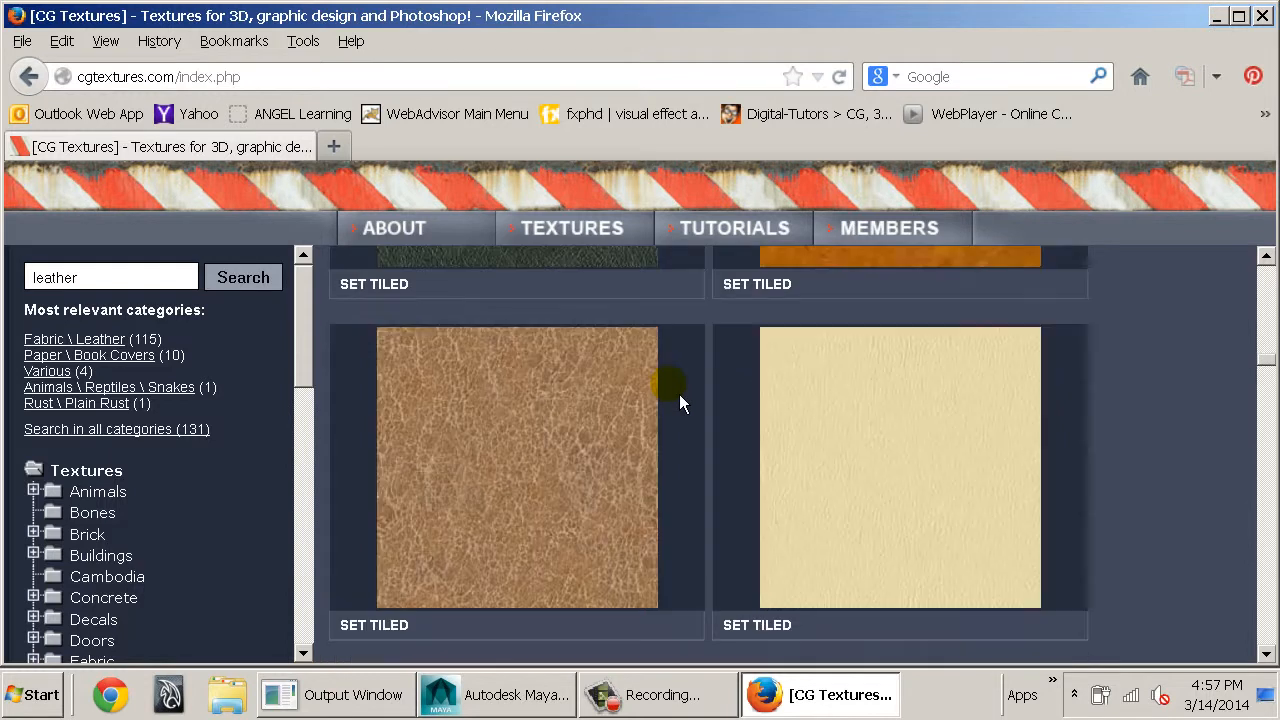
scroll(679, 394, up, 1)
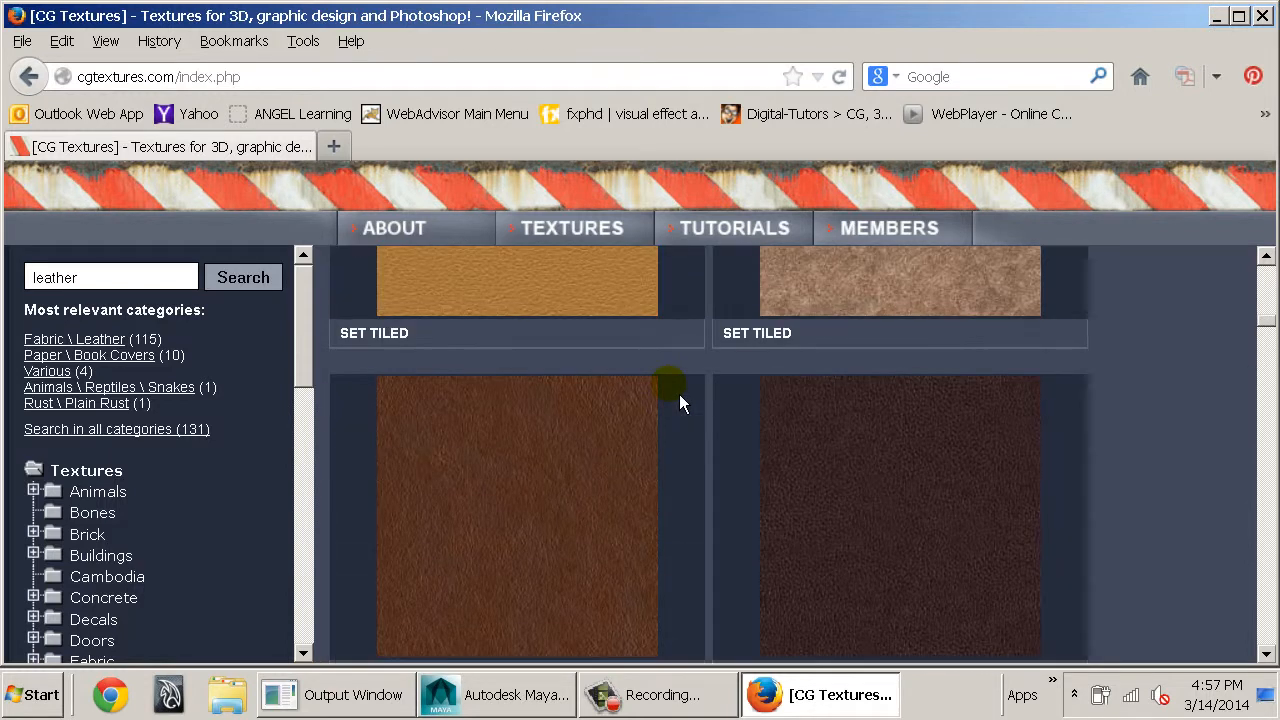
Open Leather0041's detail page and zoom into its texture preview
click(679, 396)
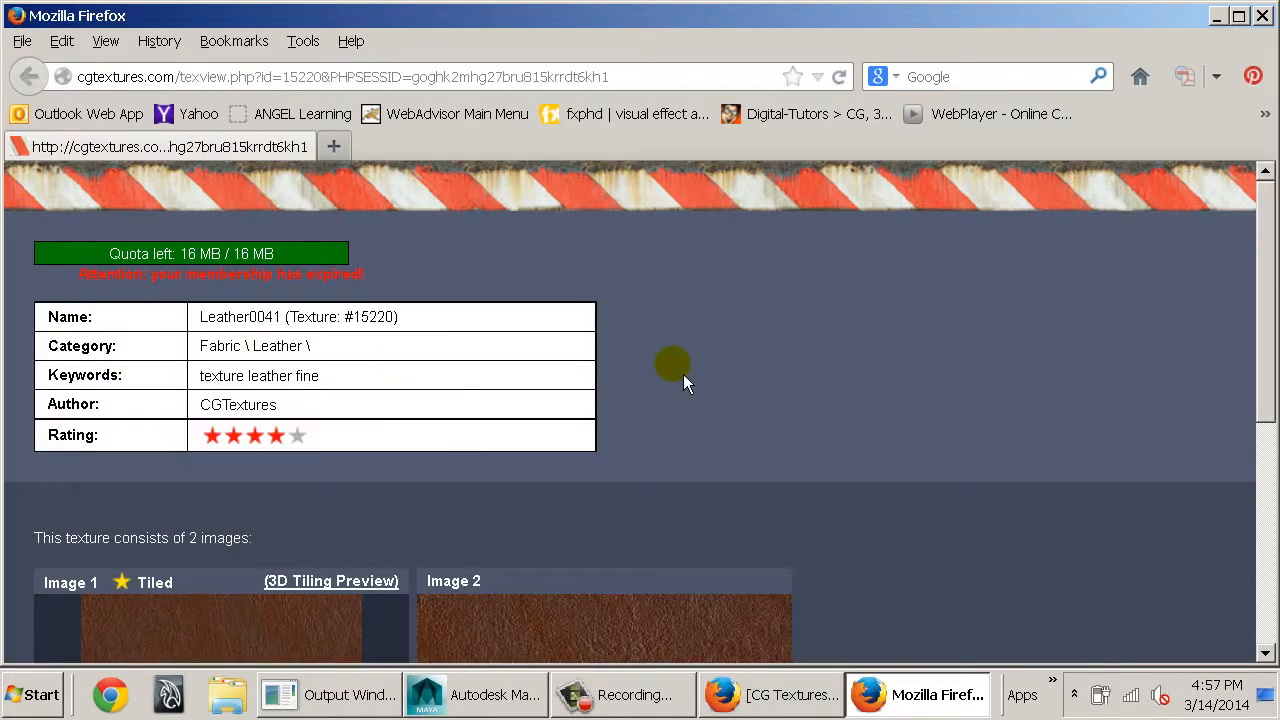
scroll(684, 378, down, 10)
mouse_move(689, 386)
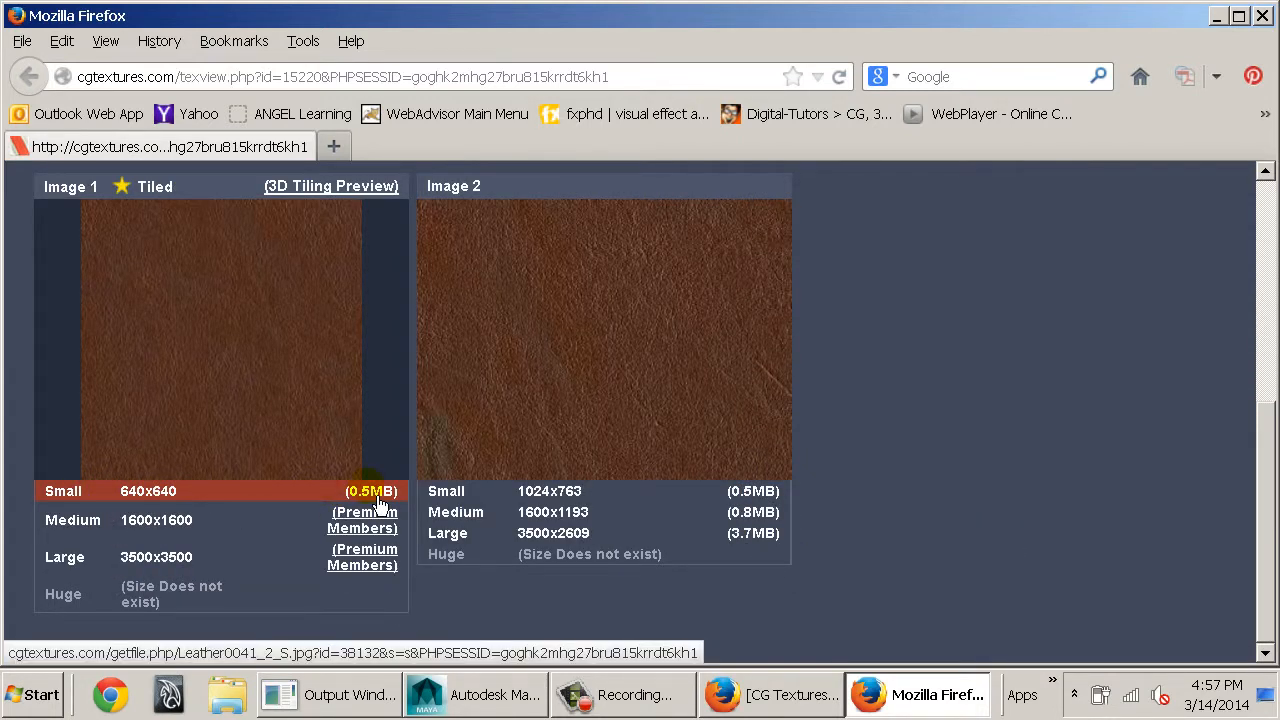
mouse_move(228, 368)
key(z)
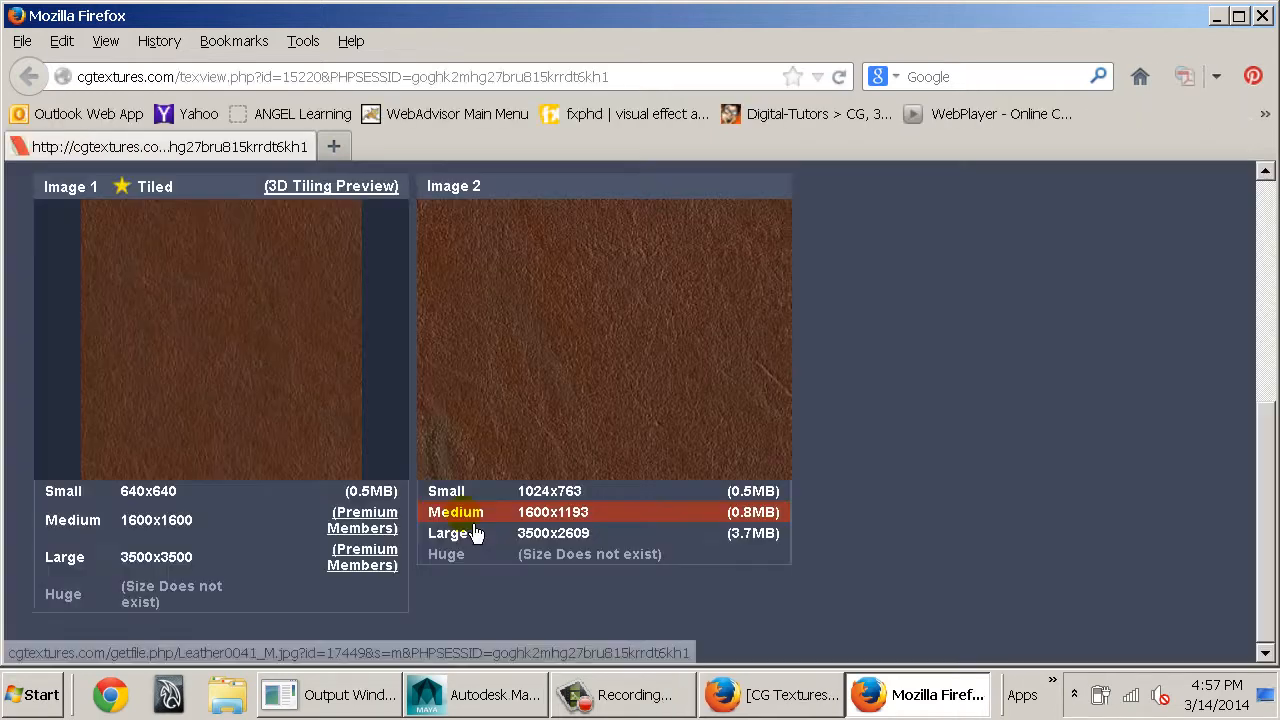
key(alt+Tab)
Browse through W14 > 2510 > work to the source > textures folder
double_click(260, 212)
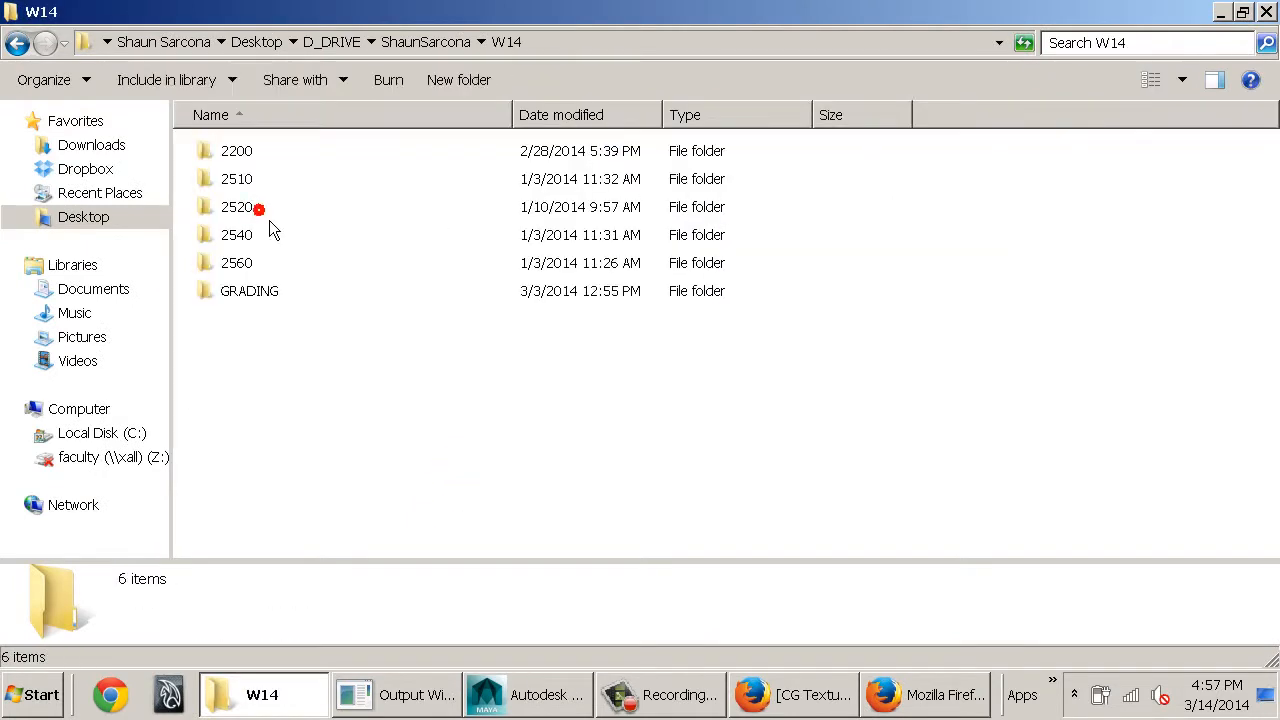
double_click(248, 179)
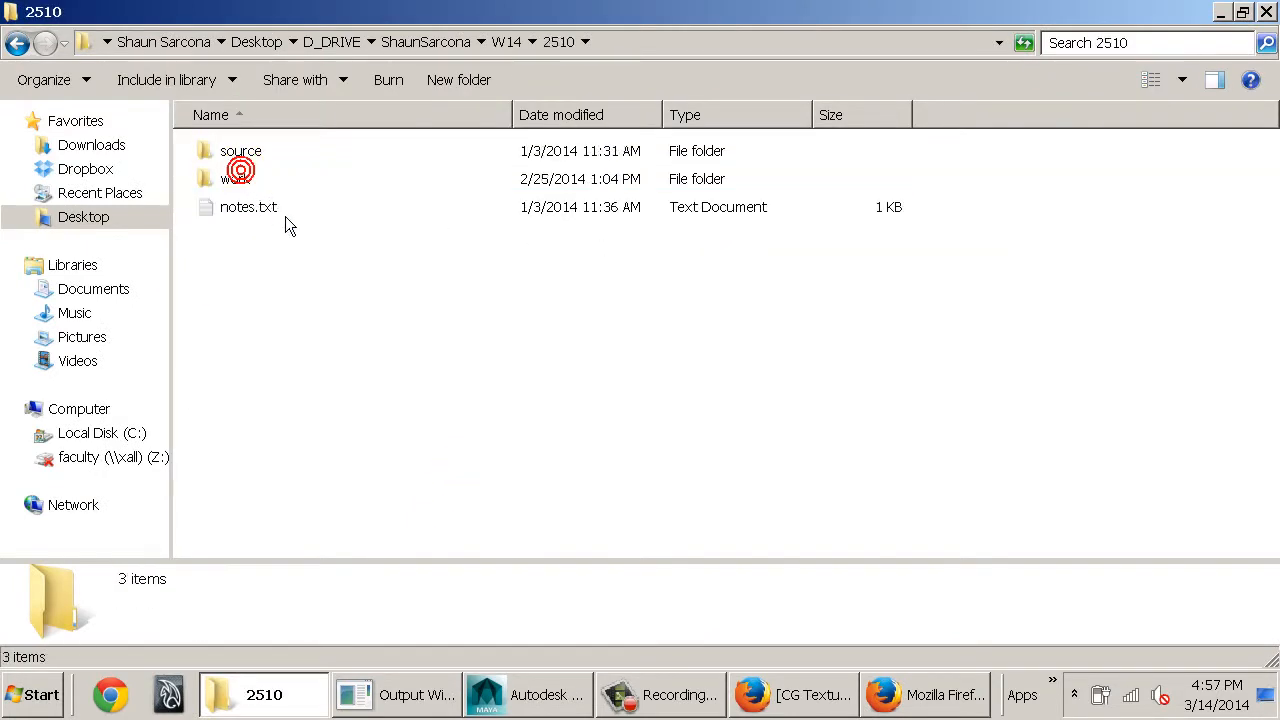
click(258, 185)
double_click(261, 188)
double_click(293, 240)
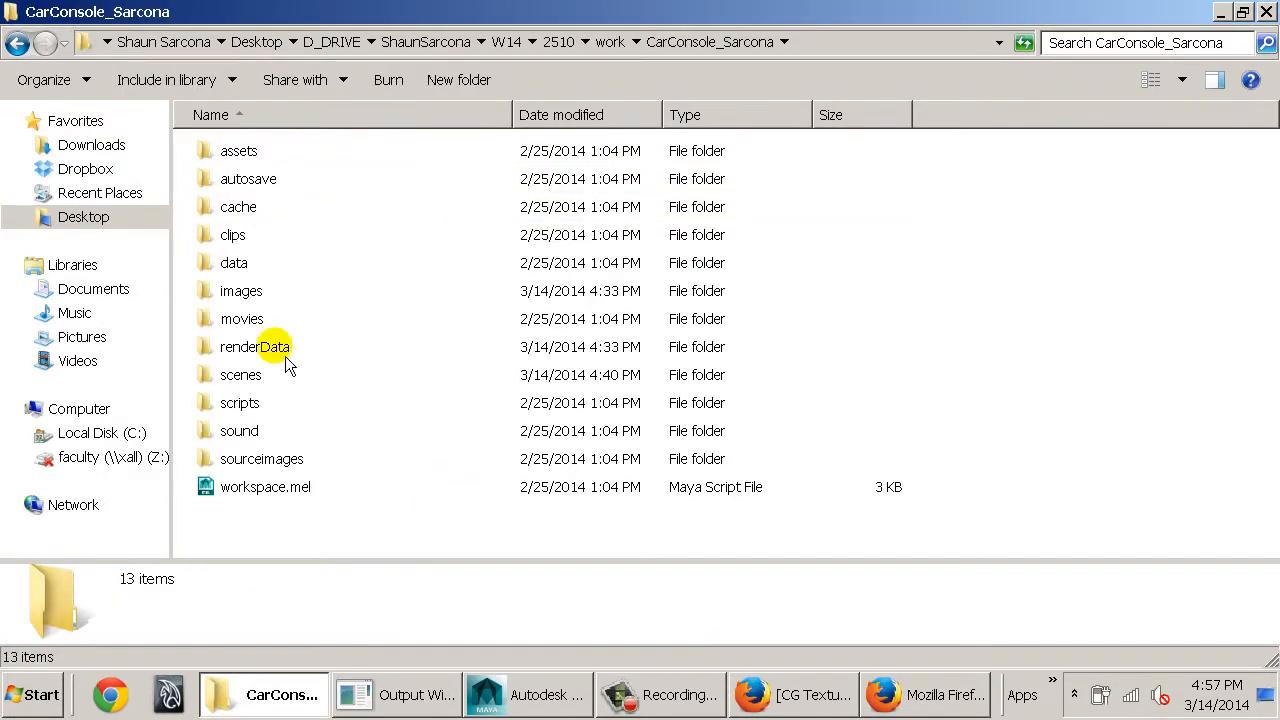
double_click(262, 458)
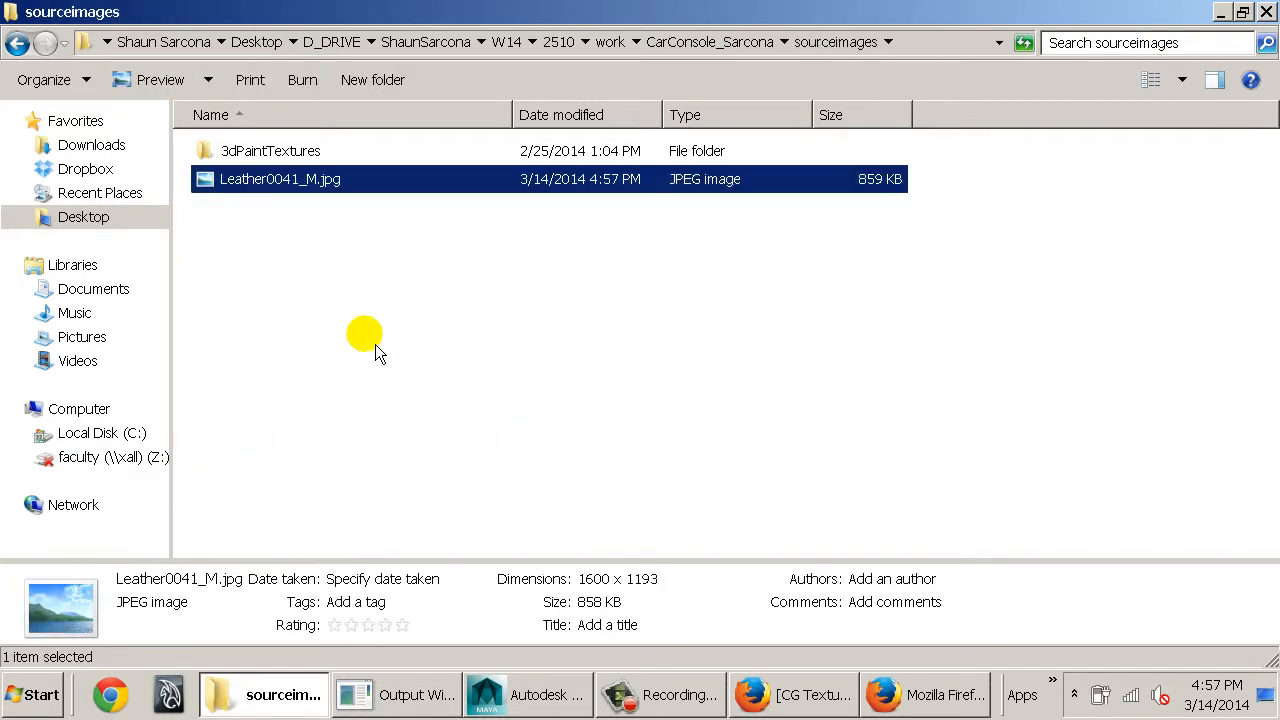
key(BackSpace)
key(BackSpace)
key(BackSpace)
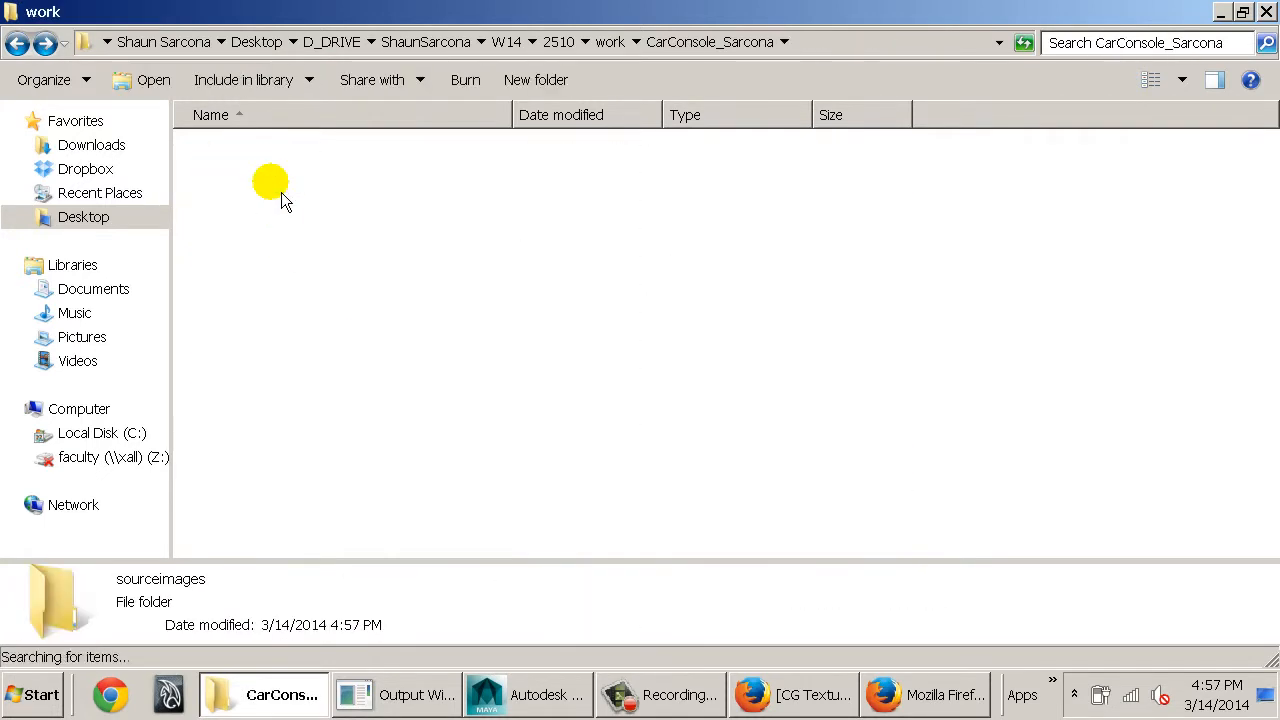
double_click(243, 150)
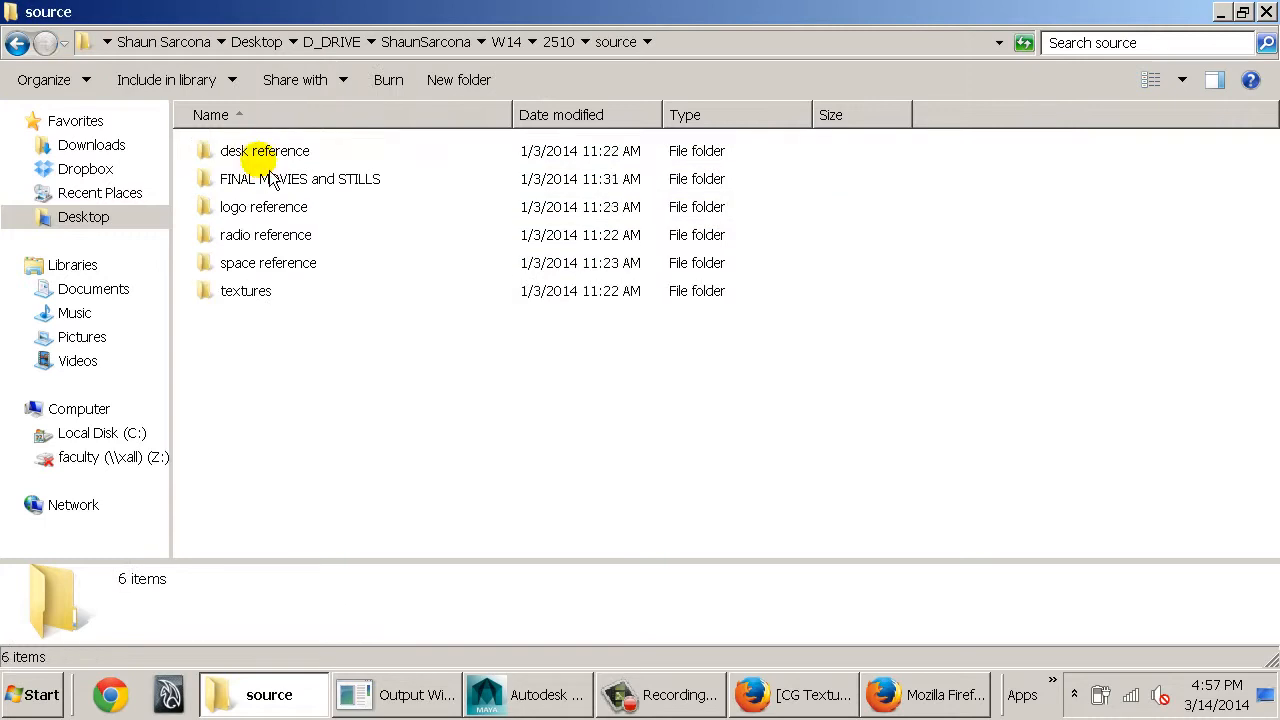
double_click(271, 302)
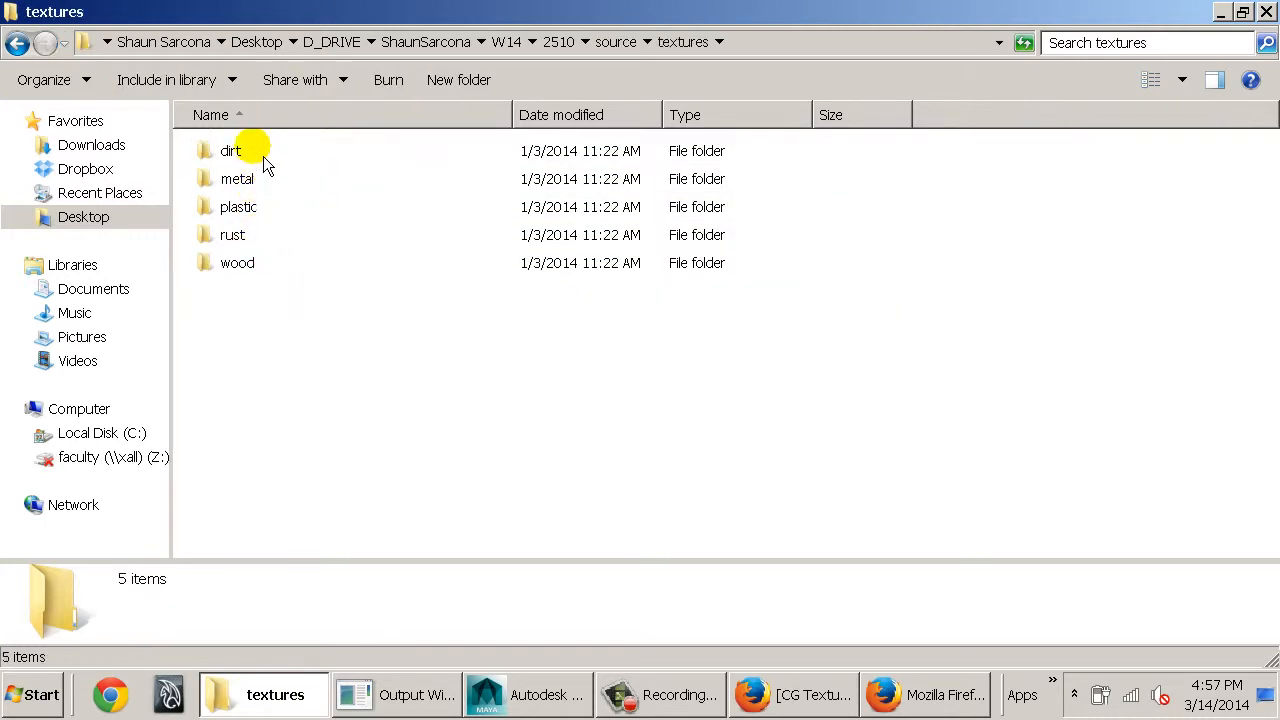
Create a 'leather' folder in textures and paste Leather0041_M.jpg into it
click(458, 80)
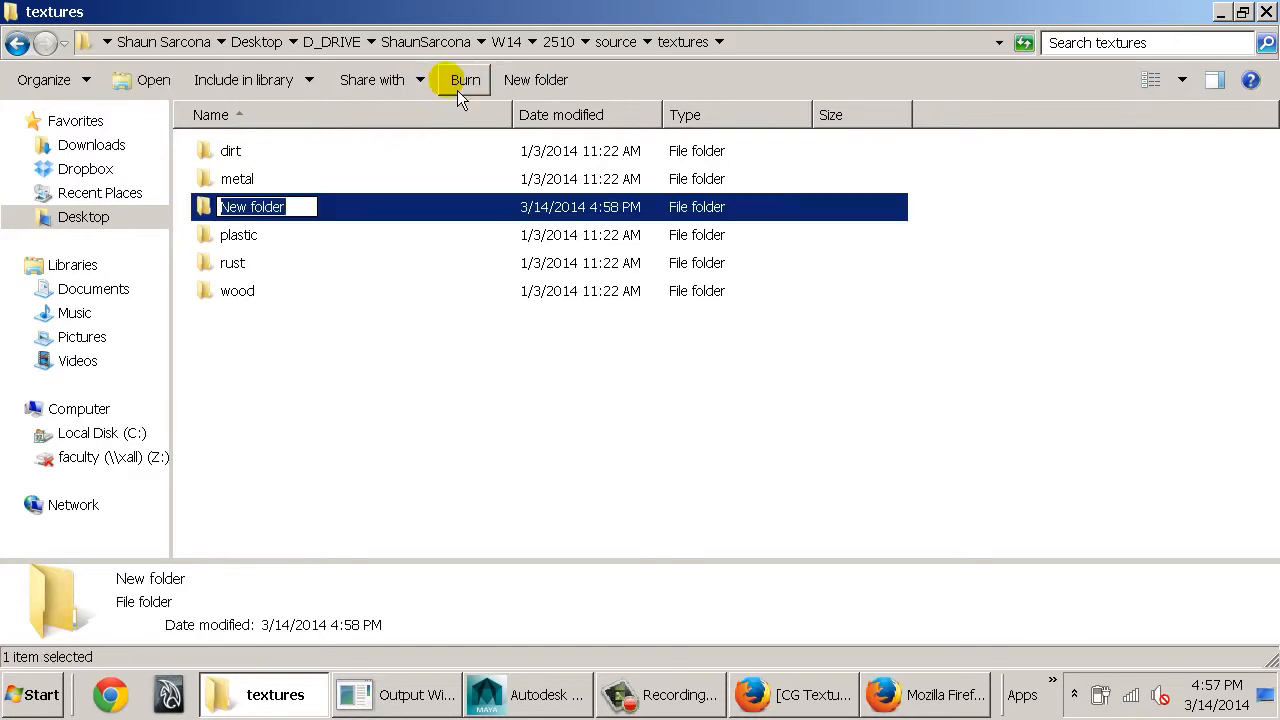
text(leather)
key(Return)
key(Return)
key(ctrl+v)
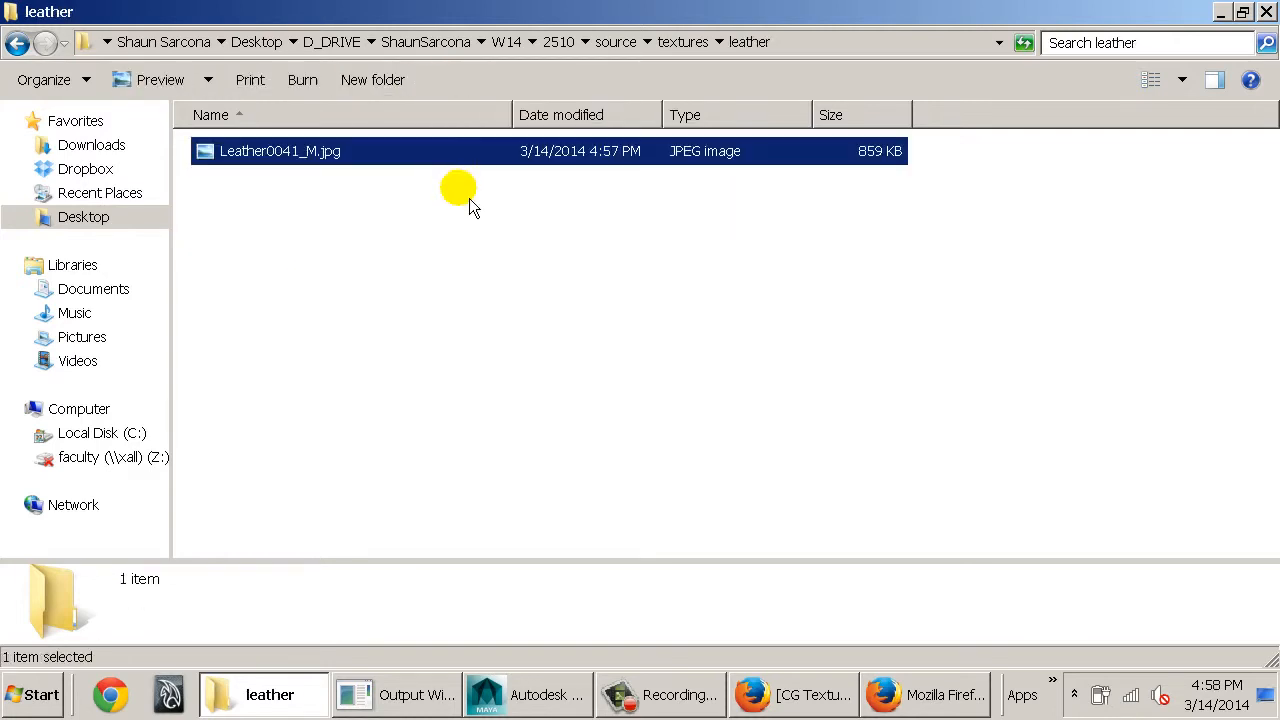
click(371, 200)
key(BackSpace)
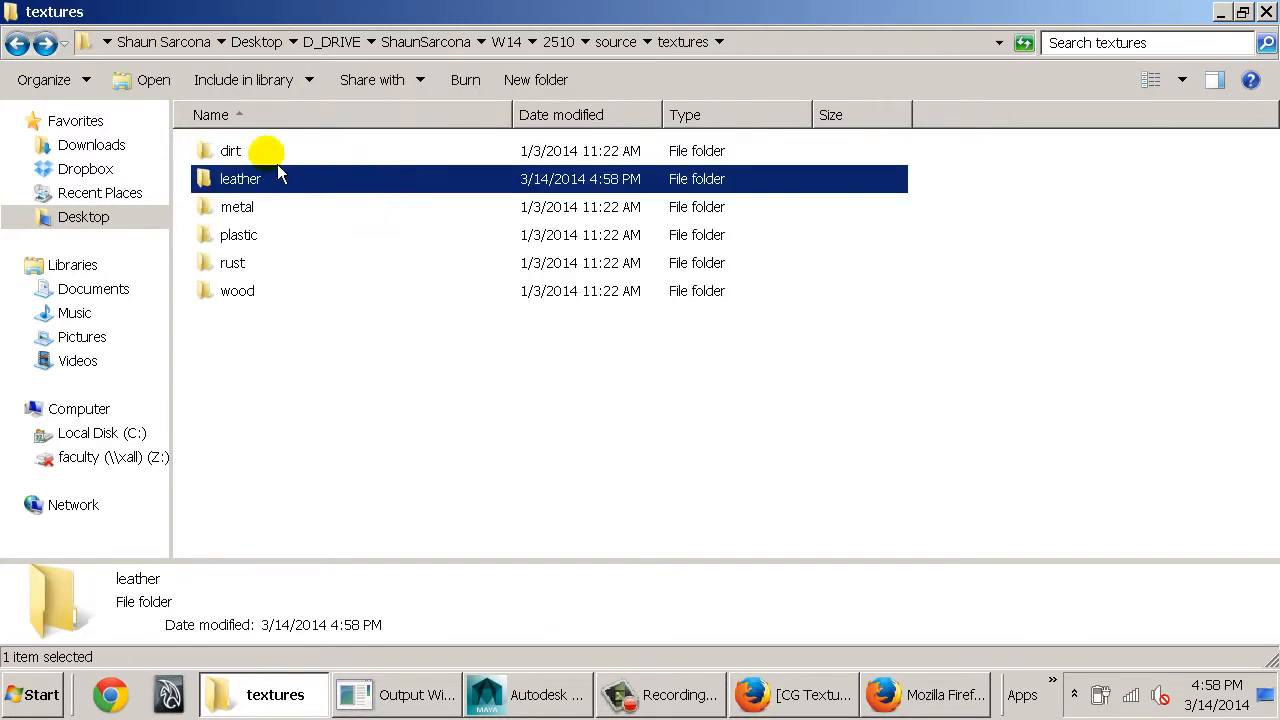
click(530, 695)
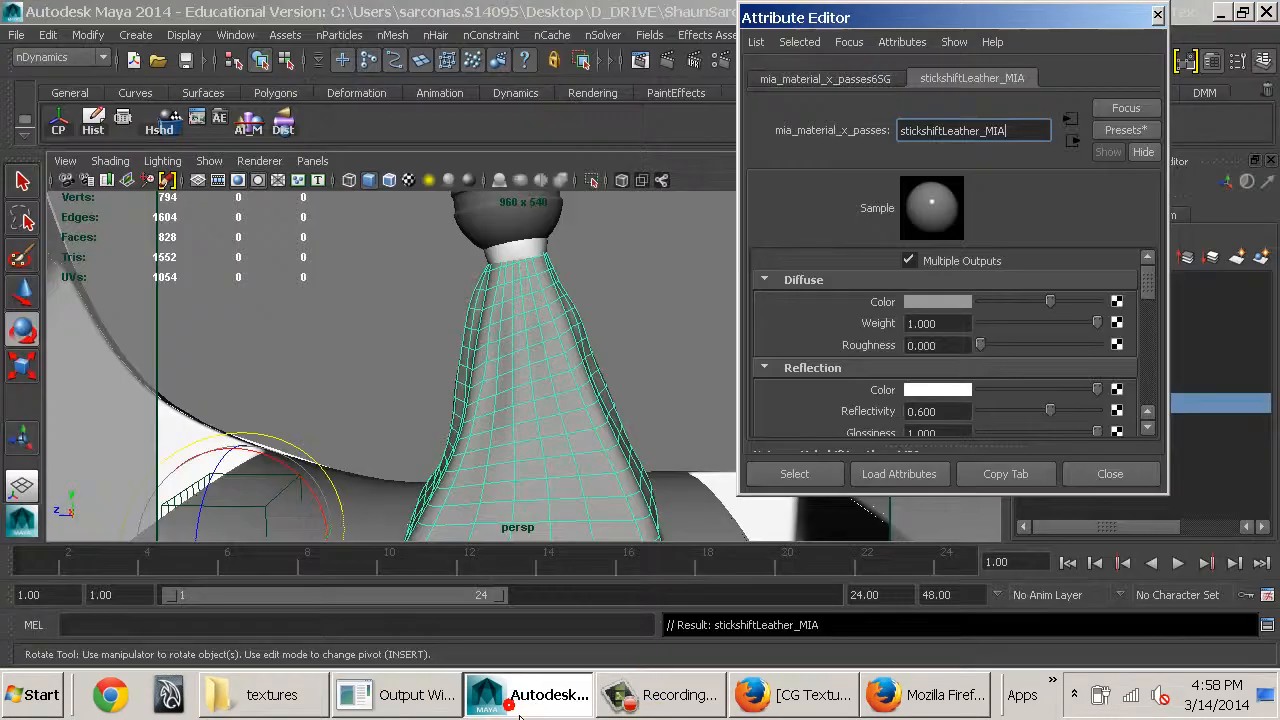
Connect a File texture loading Leather0041_M.jpg to stickshiftLeather_MIA's Diffuse Color
click(1117, 301)
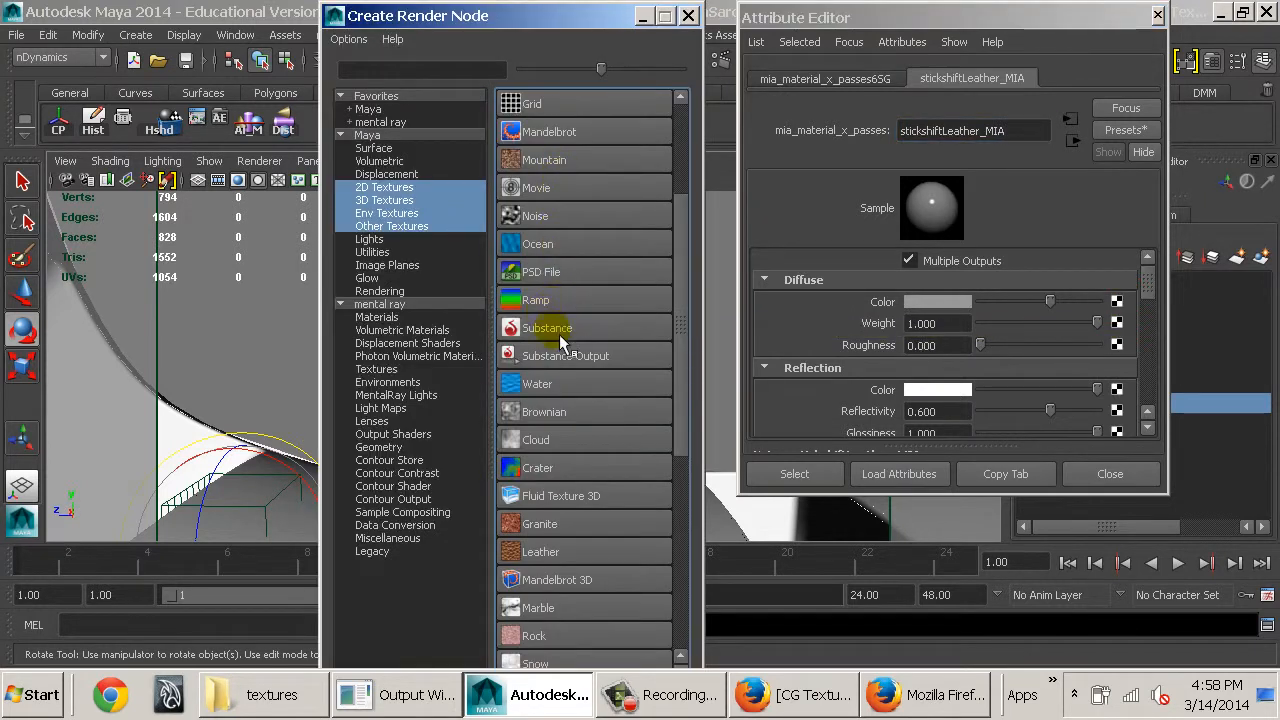
scroll(617, 506, up, 3)
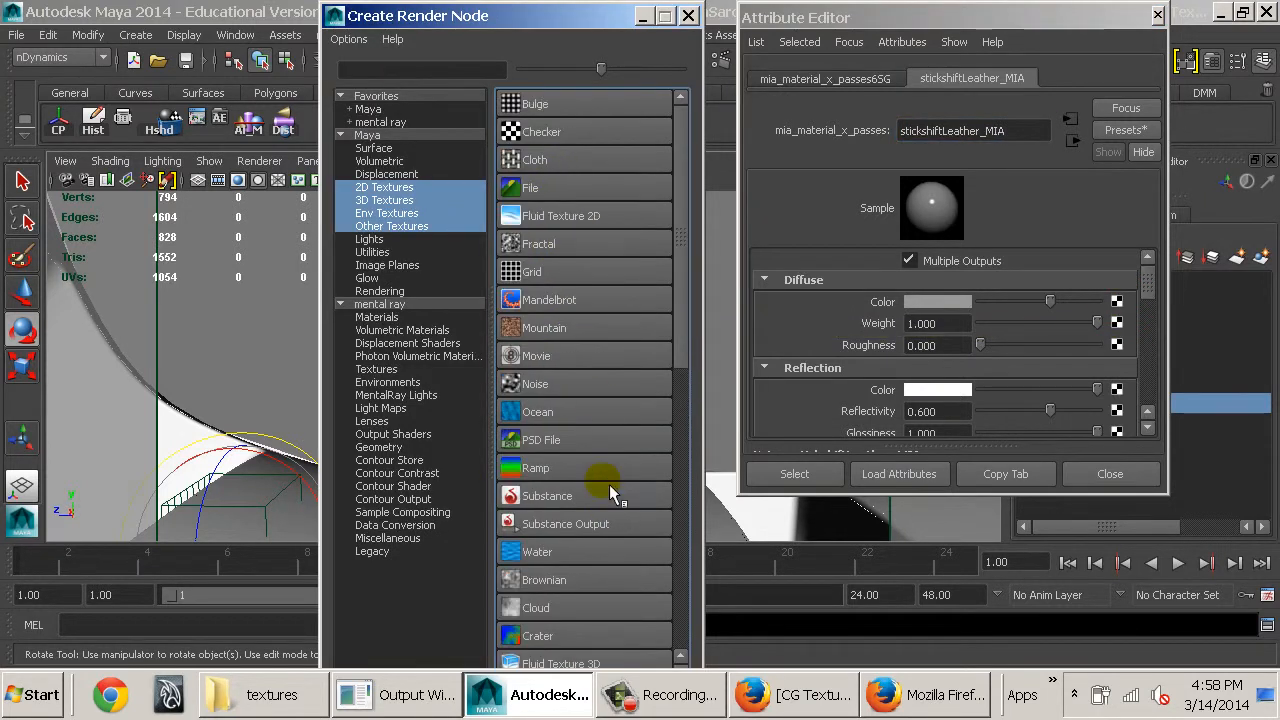
click(563, 190)
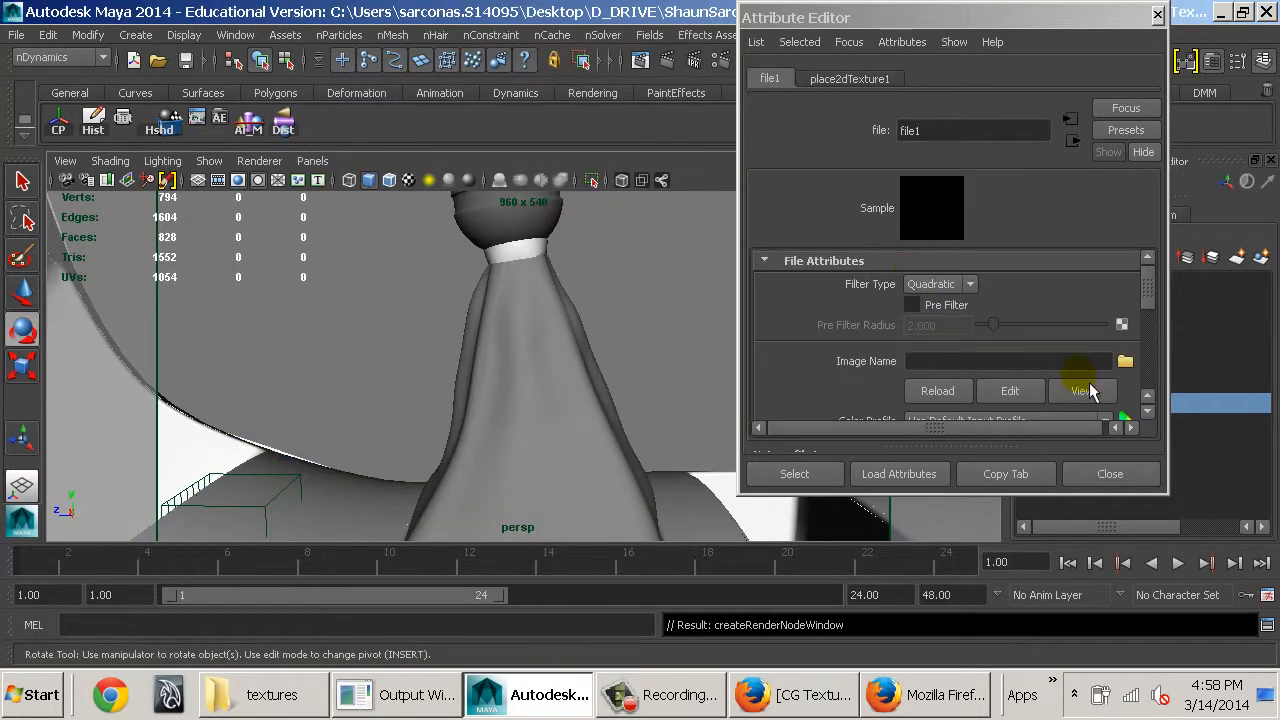
click(1126, 362)
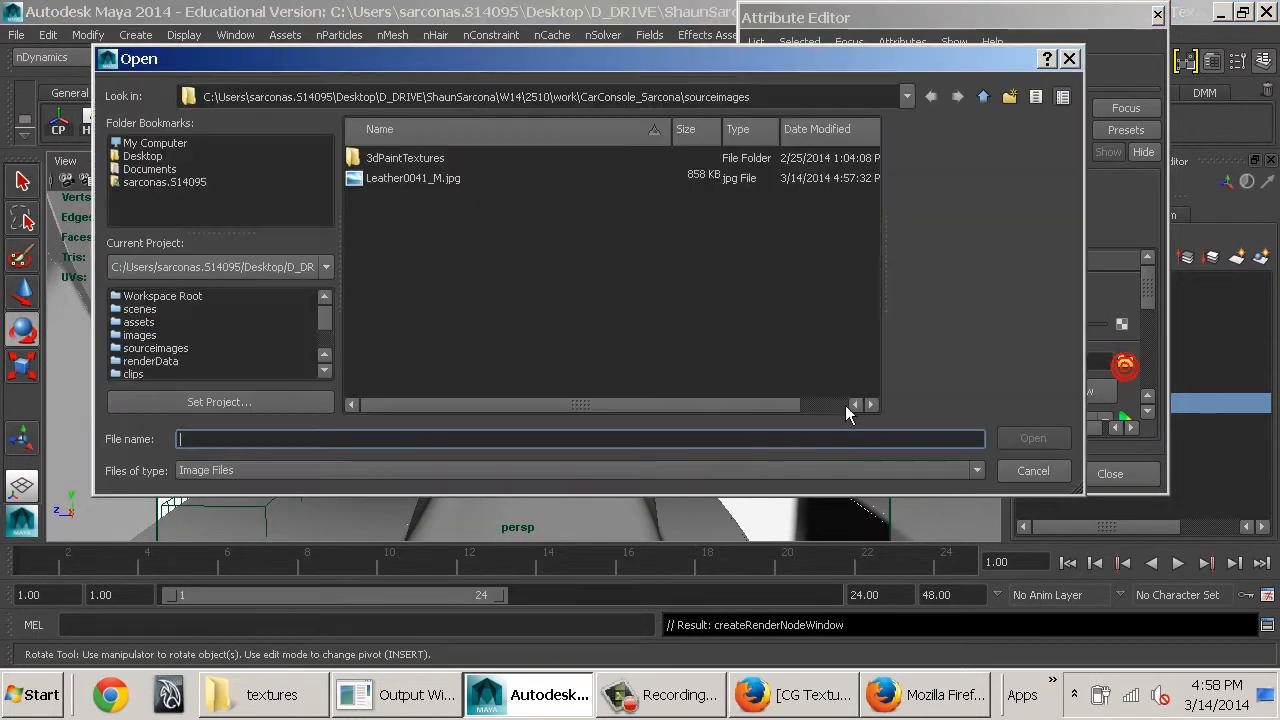
click(419, 180)
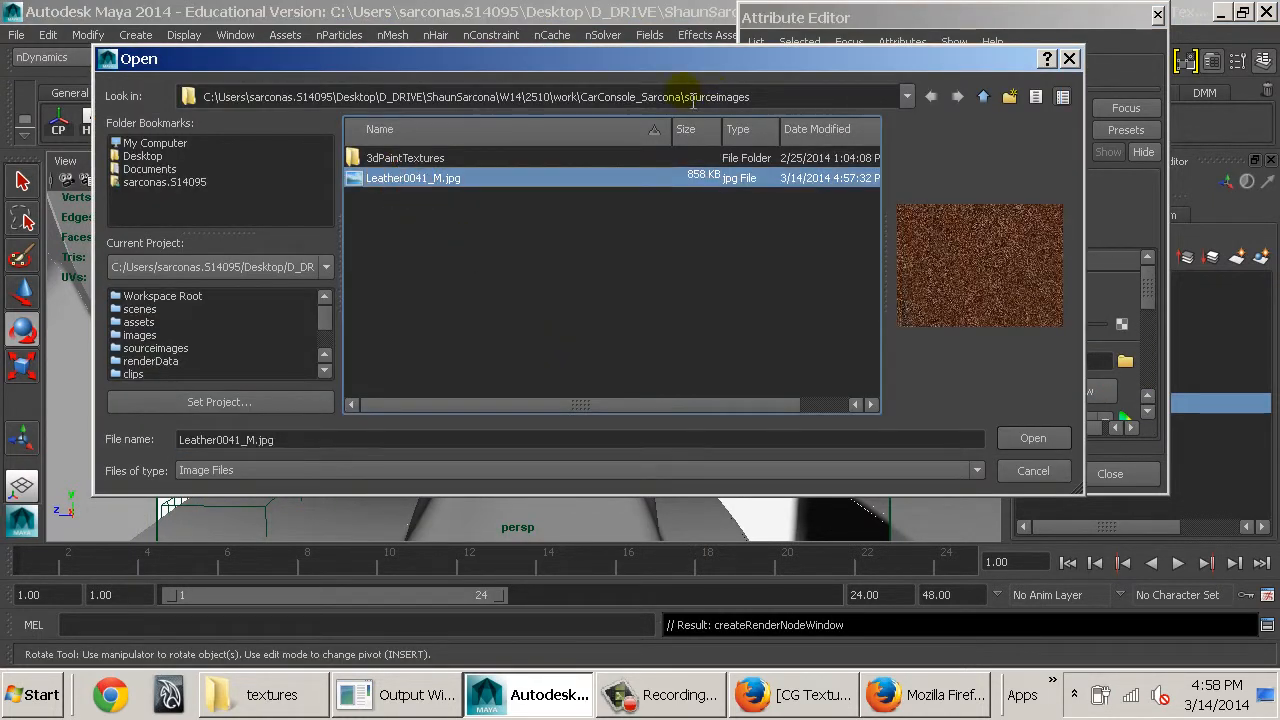
double_click(405, 182)
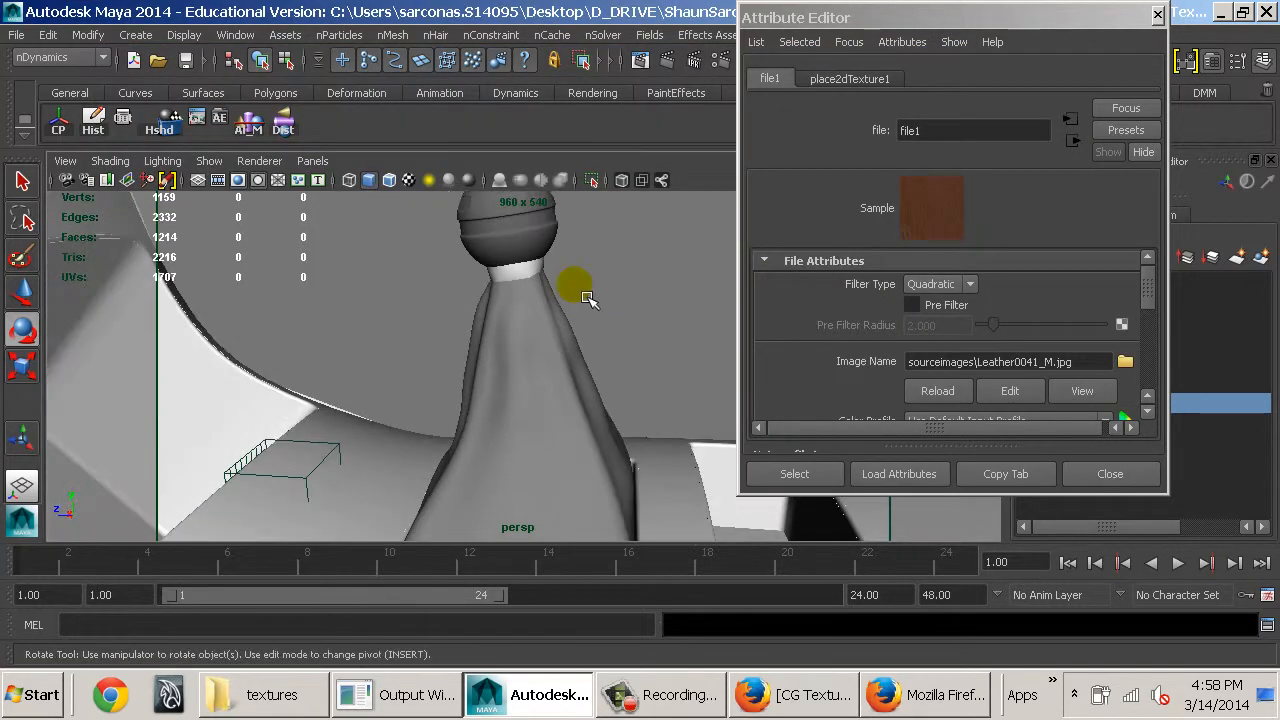
Turn on textured display and mental ray render a close-up of the leather boot
key(6)
mouse_move(623, 306)
alt+mouse_down()
mouse_move(609, 320)
mouse_move(268, 326)
mouse_move(292, 288)
mouse_move(634, 357)
alt+mouse_up()
alt+right_drag(634, 357, 437, 294)
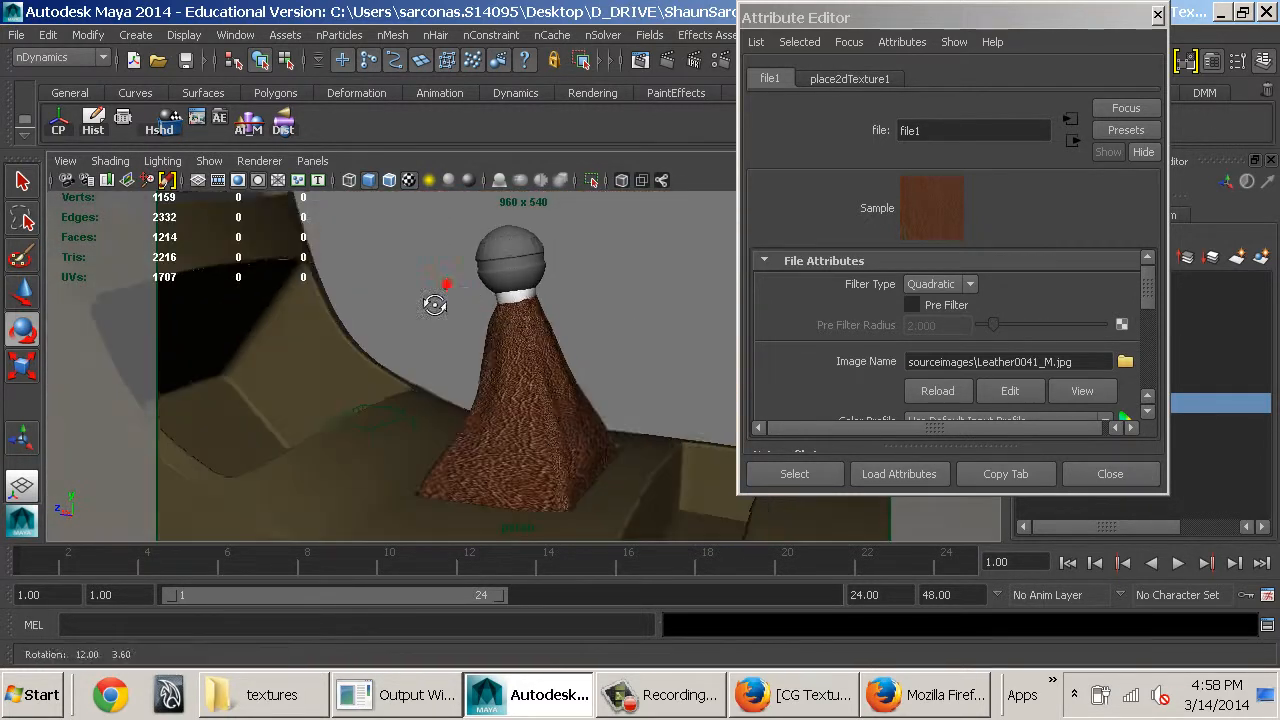
click(669, 70)
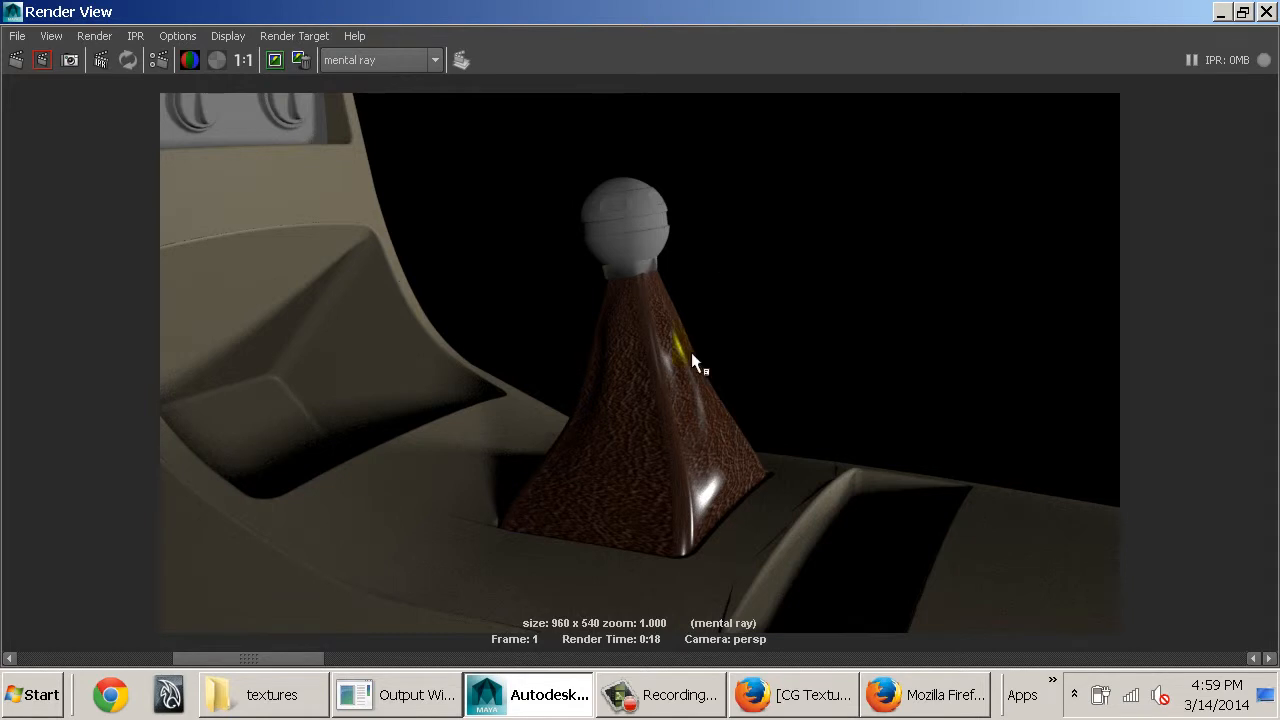
scroll(691, 352, up, 6)
scroll(657, 377, down, 2)
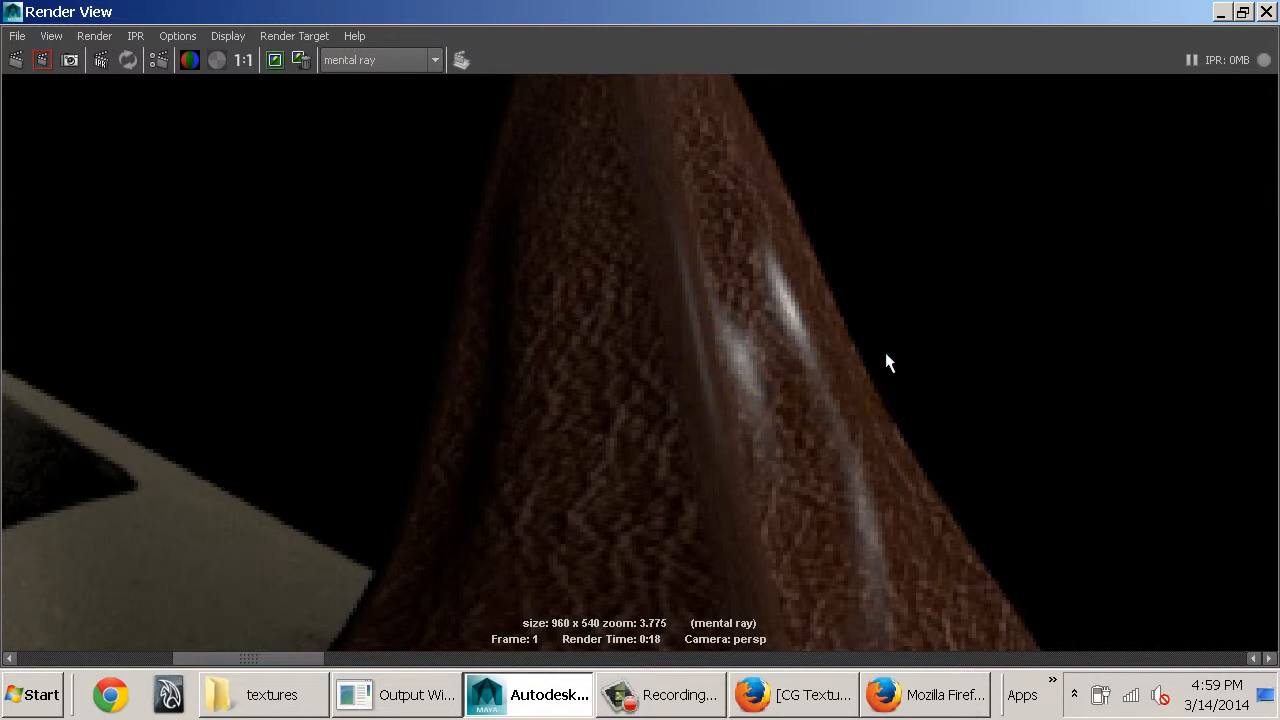
double_click(12, 16)
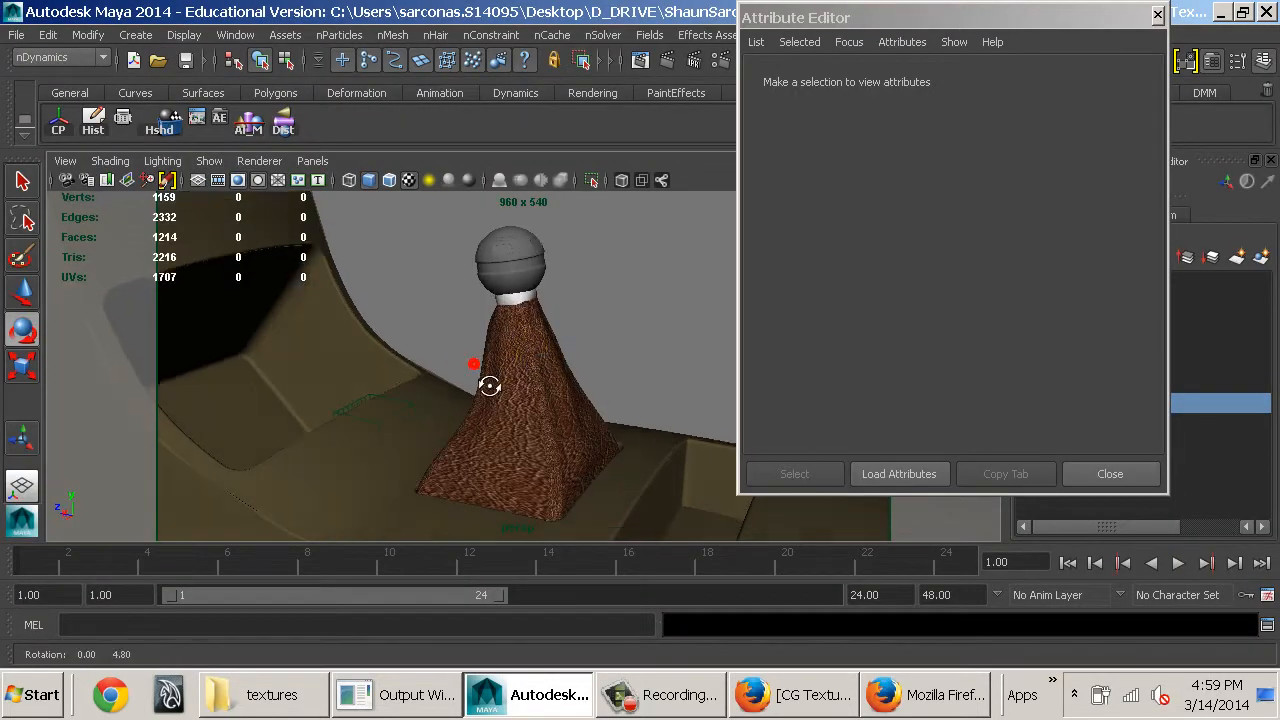
Select loftedSurface4 and display it at full smoothness with textures on
key(ctrl+a)
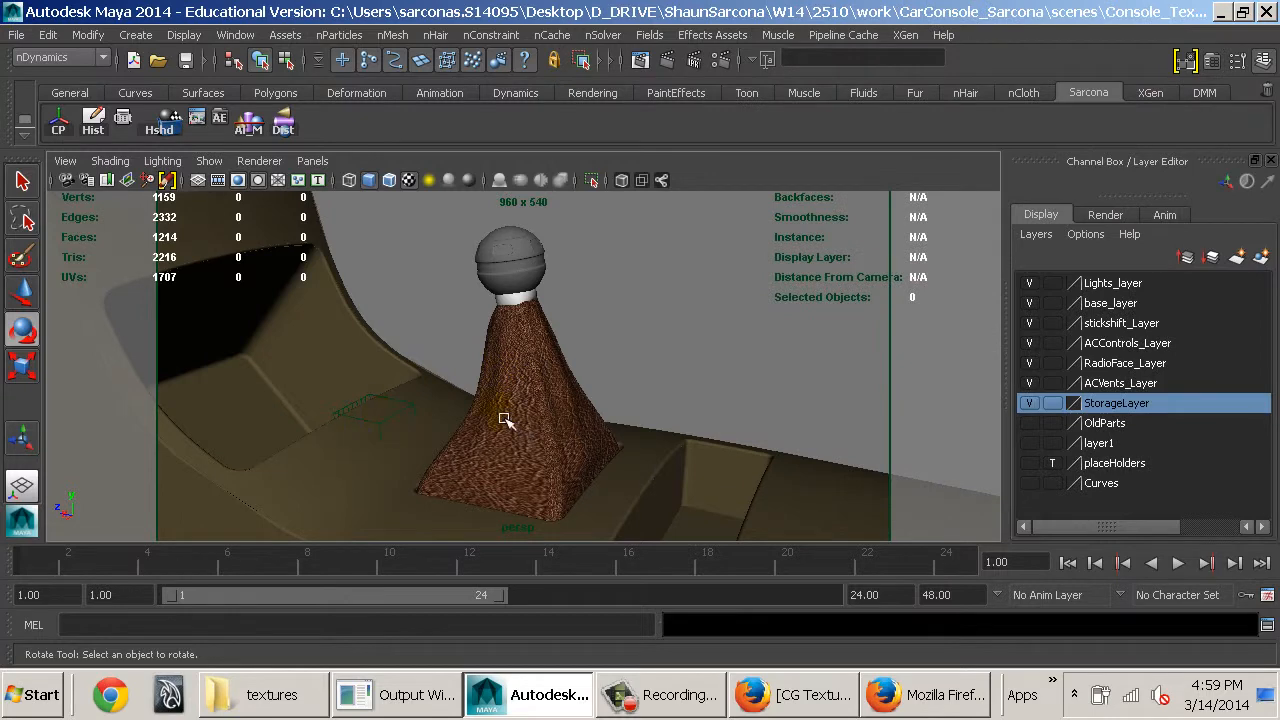
alt+right_drag(504, 418, 1003, 423)
alt+right_drag(578, 384, 785, 426)
click(619, 374)
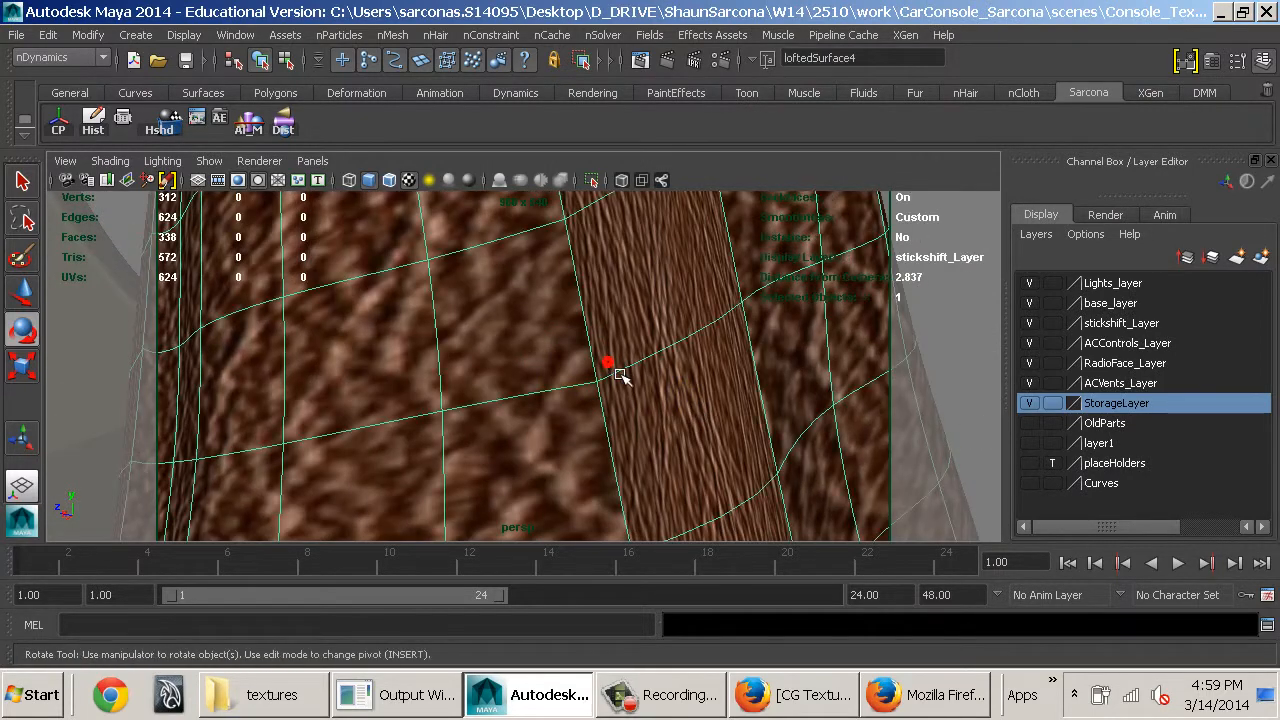
alt+right_drag(698, 408, 550, 395)
alt+drag(630, 362, 284, 427)
mouse_move(488, 410)
alt+right_down()
mouse_move(566, 428)
mouse_move(260, 373)
mouse_move(589, 377)
mouse_move(500, 380)
alt+right_up()
key(4)
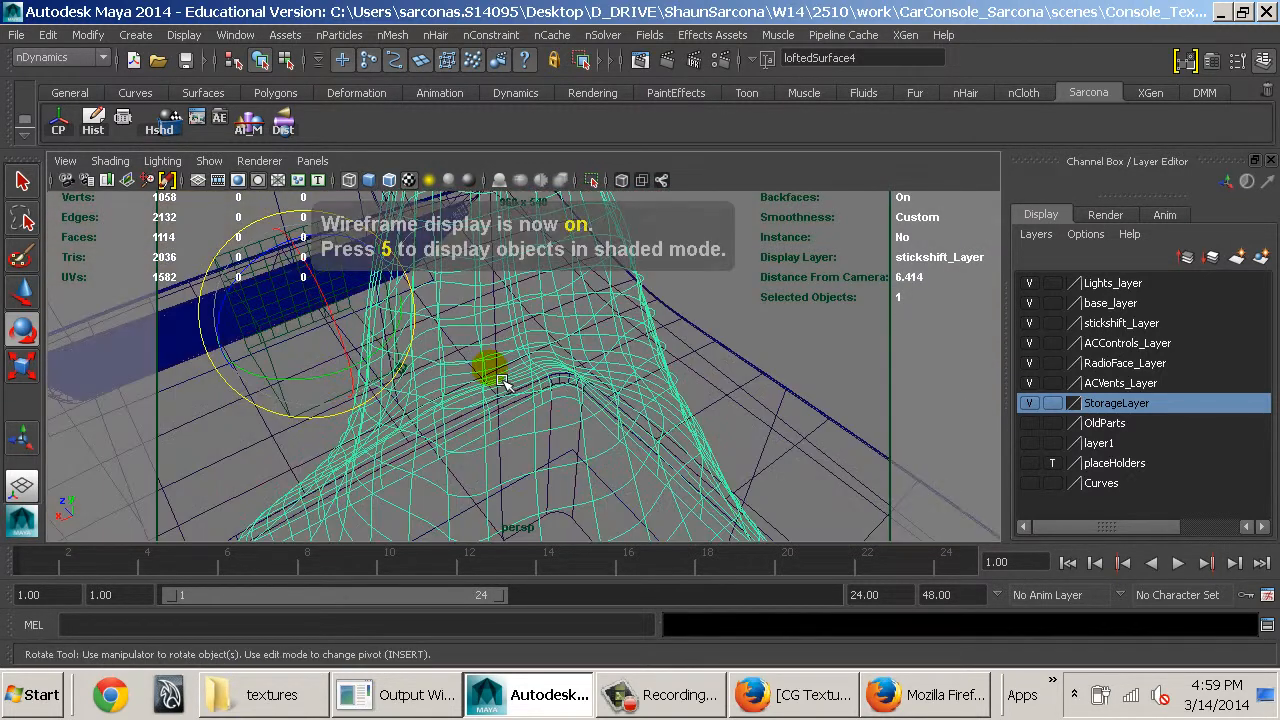
key(5)
key(3)
key(6)
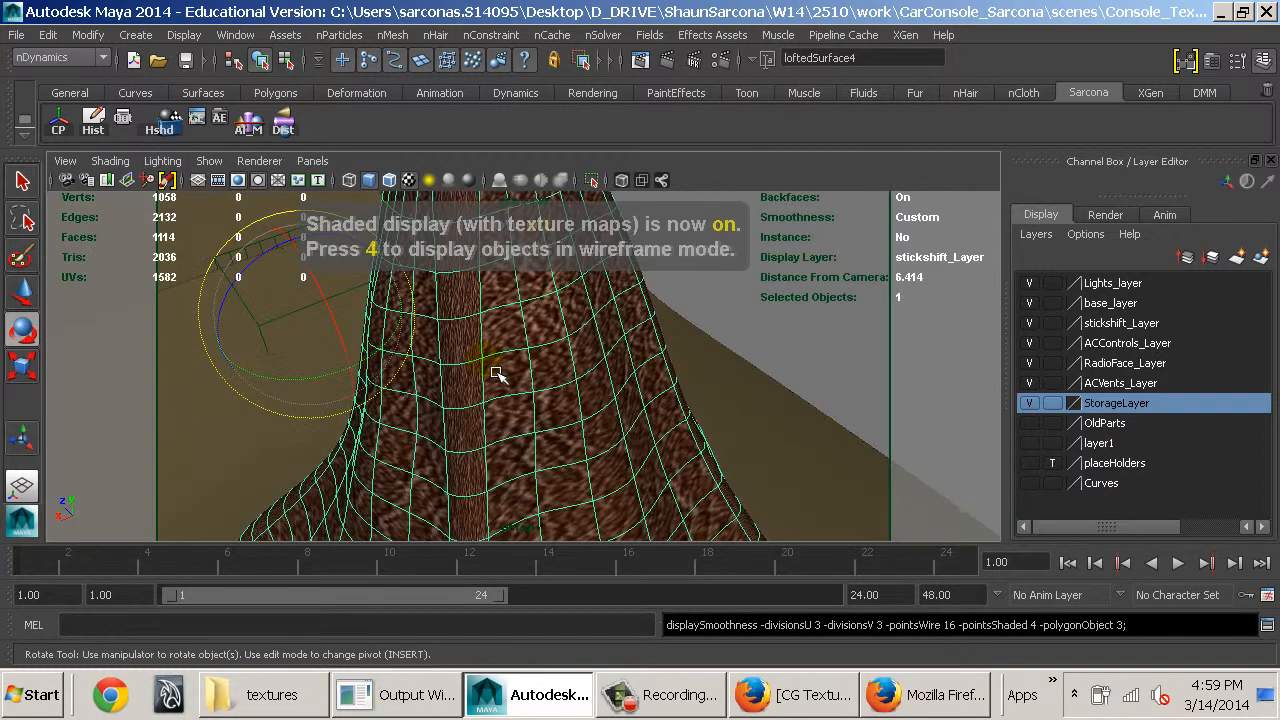
Test-move one boot control vertex, undo it, and show loftedSurfaceShape1's attributes
right_drag(528, 348, 514, 292)
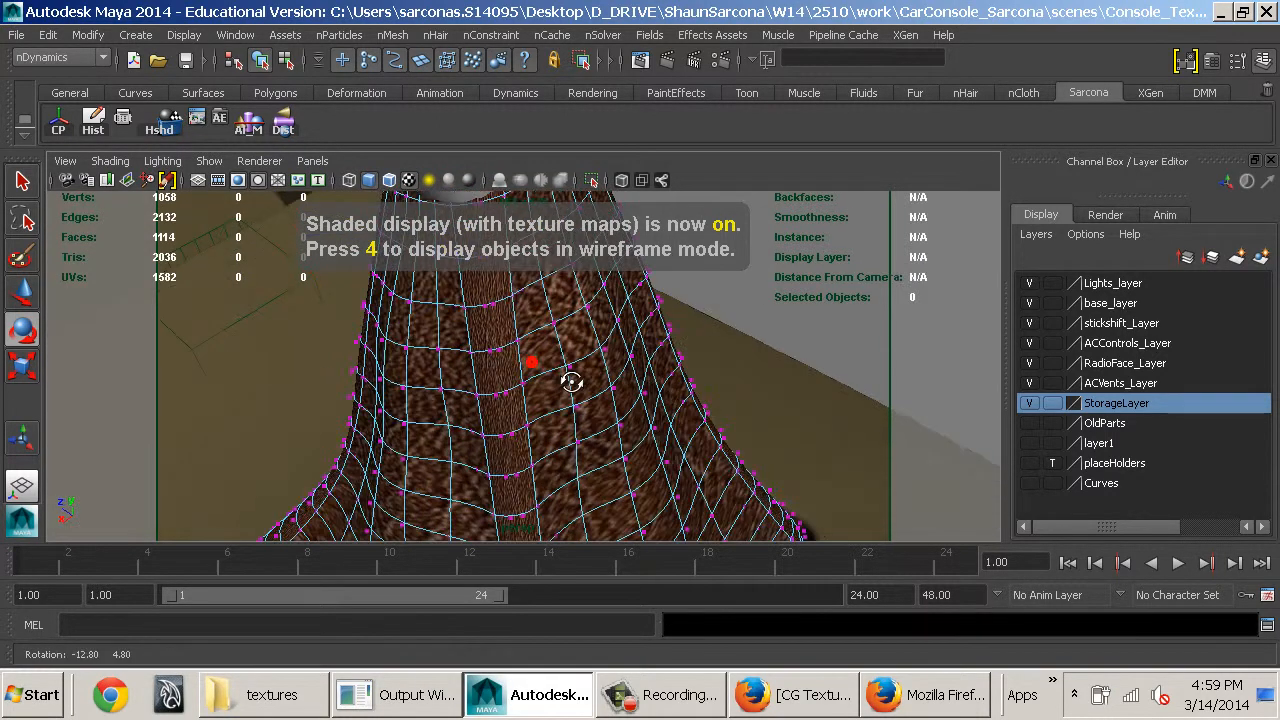
mouse_move(585, 390)
alt+right_down()
mouse_move(623, 391)
mouse_move(657, 443)
alt+right_up()
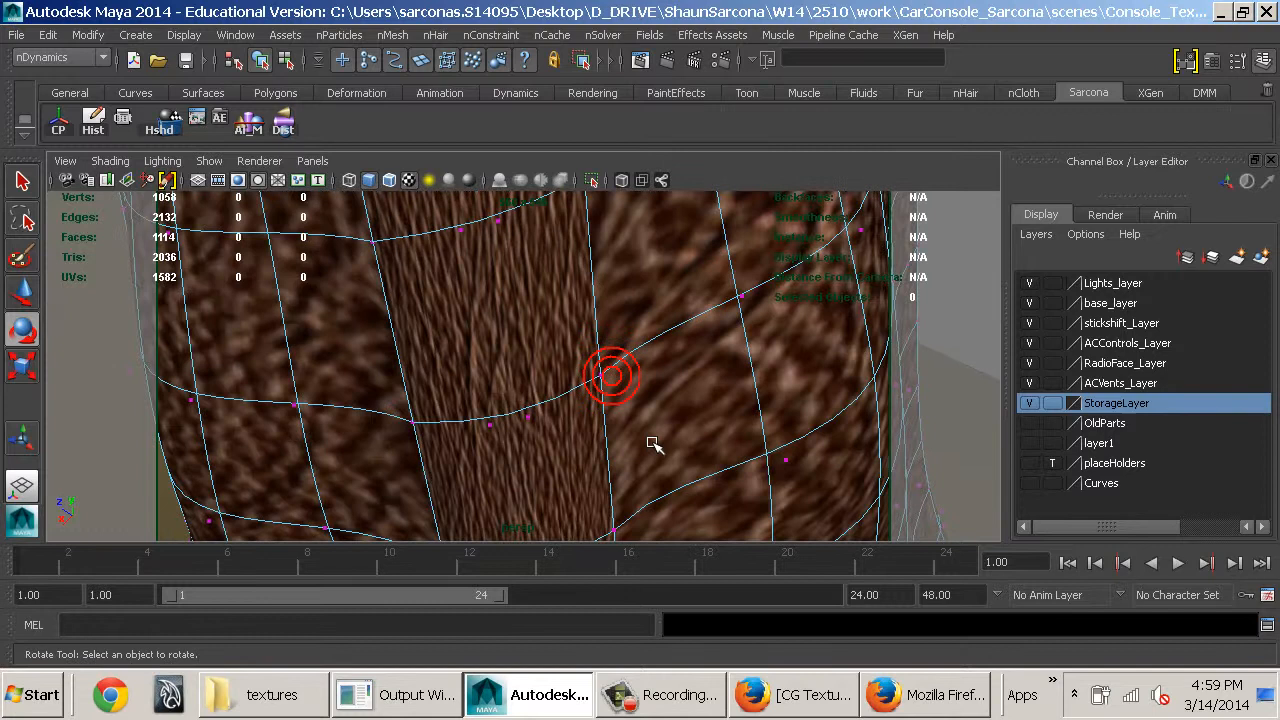
click(534, 422)
key(w)
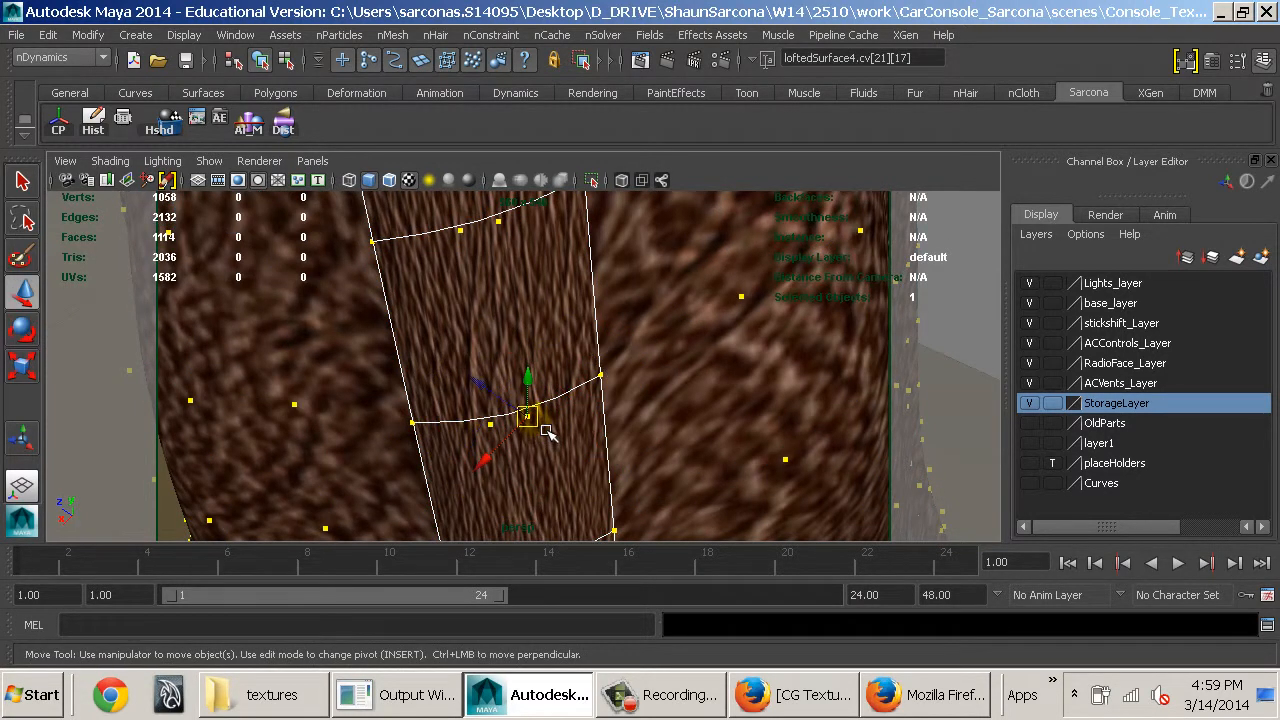
drag(545, 430, 547, 384)
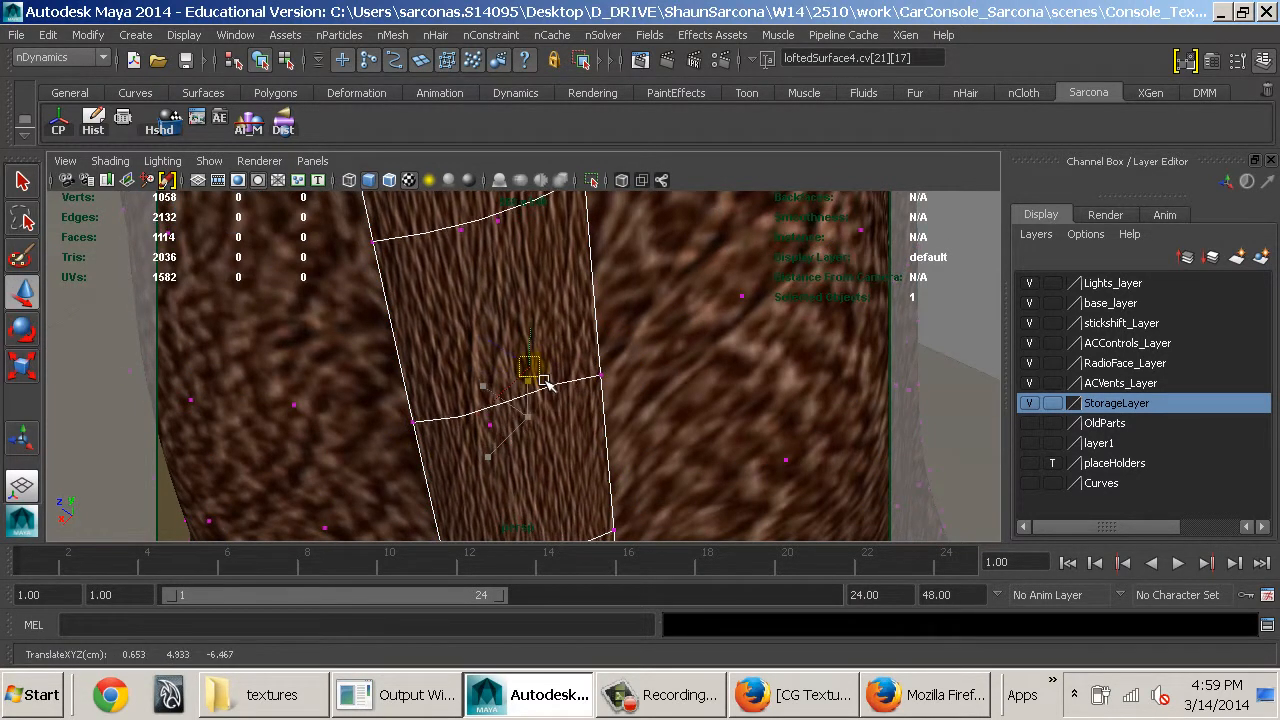
key(ctrl+z)
mouse_move(587, 354)
right_down()
mouse_move(650, 292)
mouse_move(654, 317)
right_up()
key(ctrl+a)
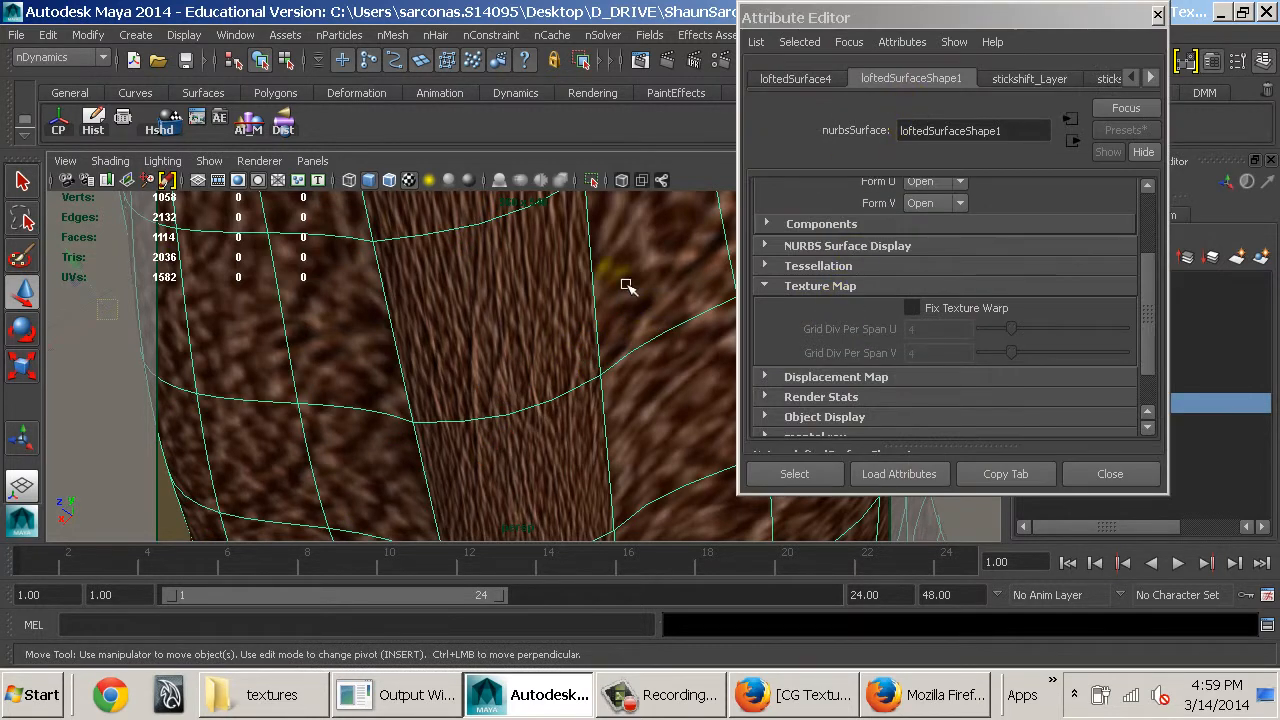
Enable Fix Texture Warp on loftedSurfaceShape1 and mental ray render the boot to check
click(910, 78)
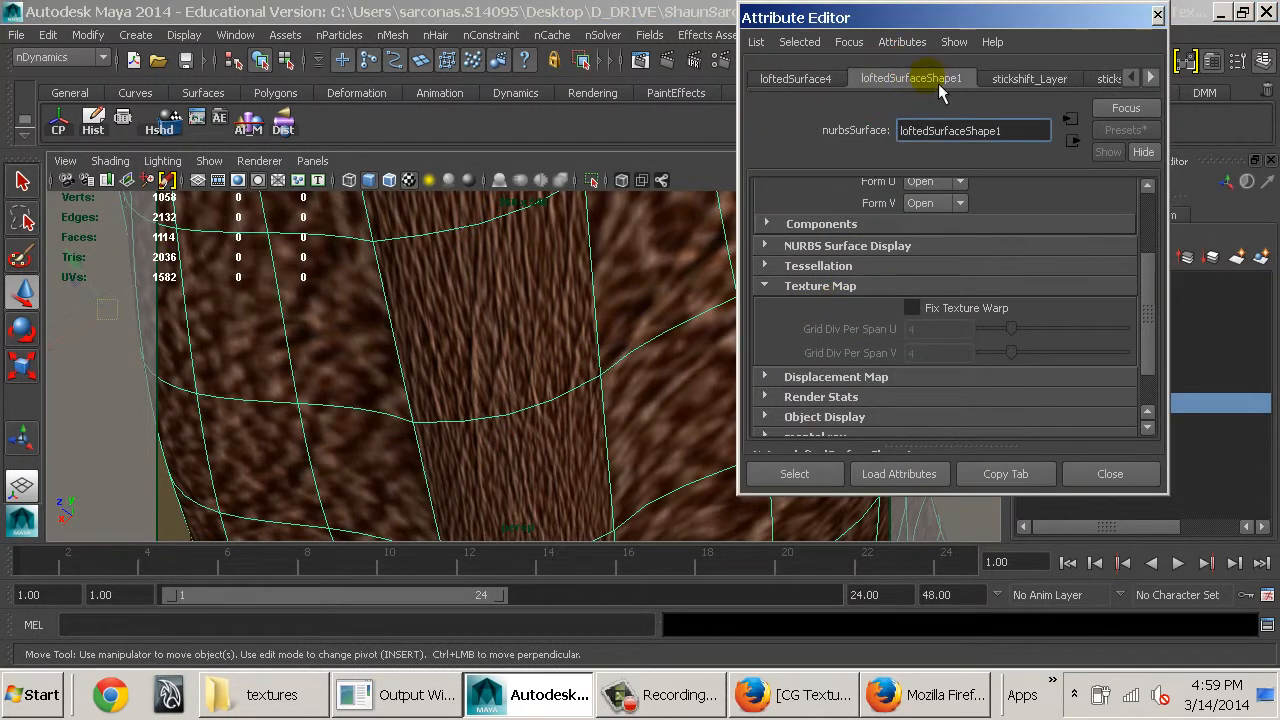
click(912, 308)
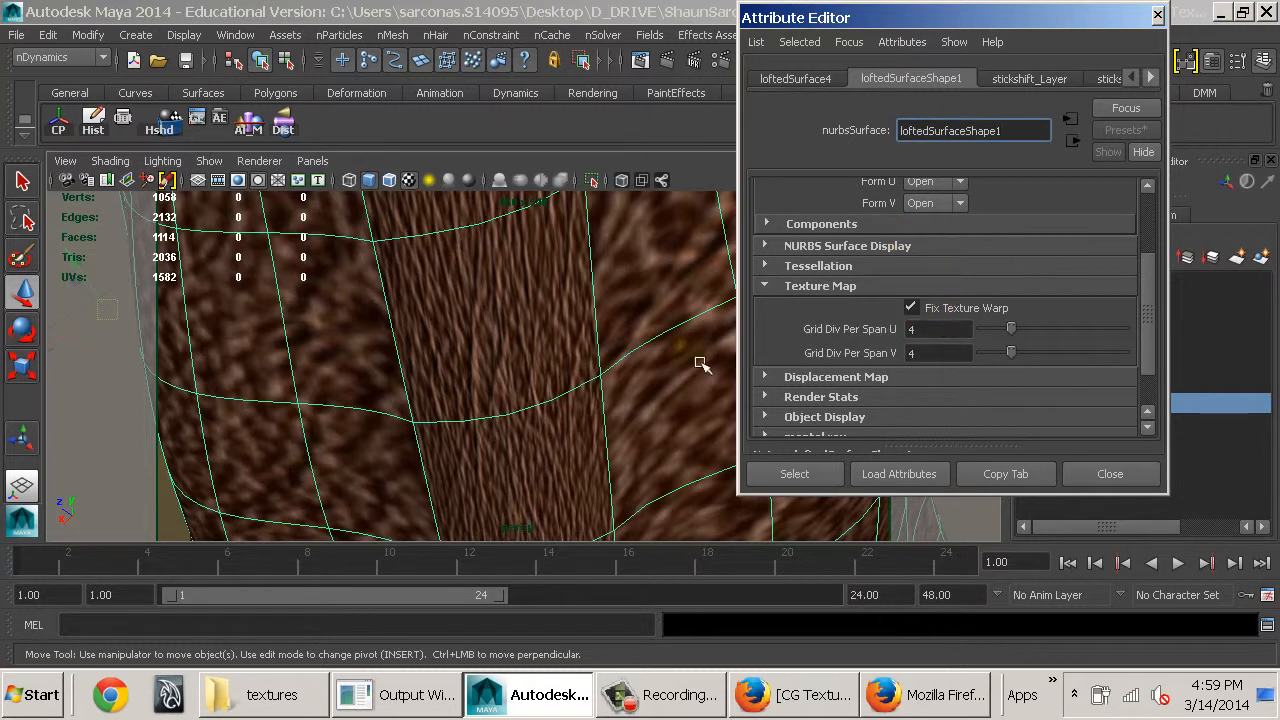
alt+right_drag(634, 389, 480, 303)
alt+drag(480, 303, 603, 297)
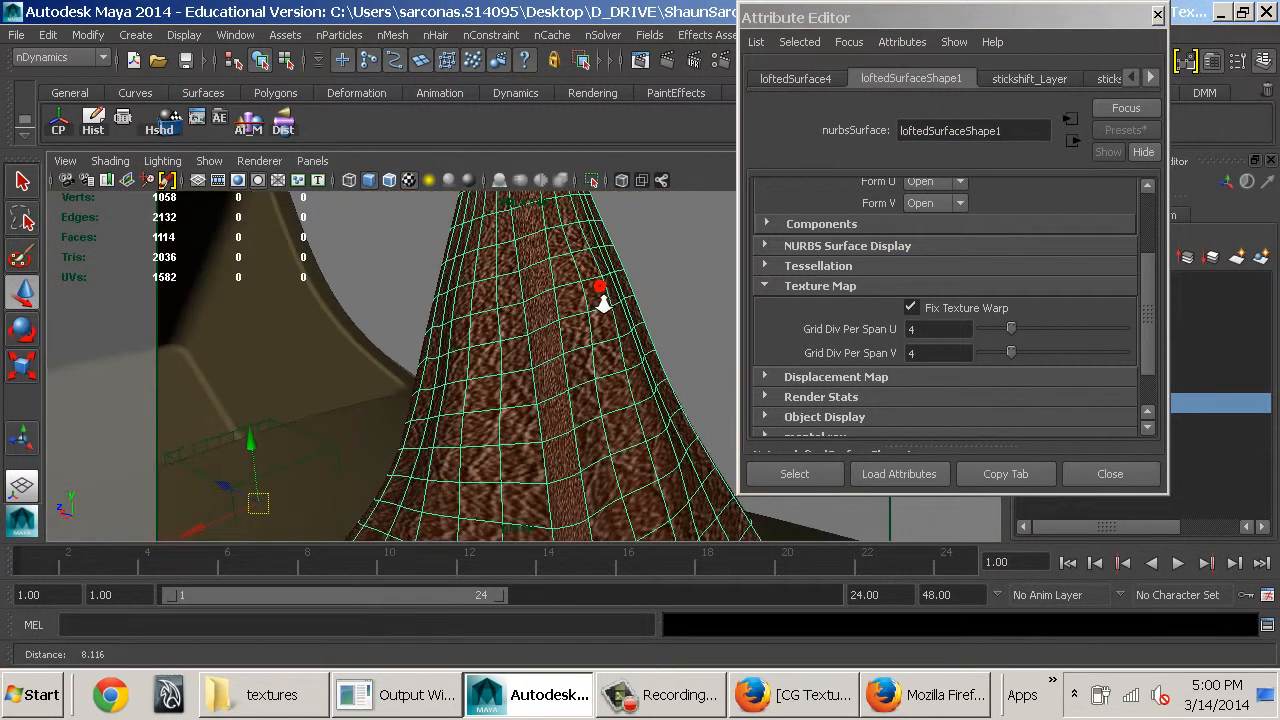
click(679, 66)
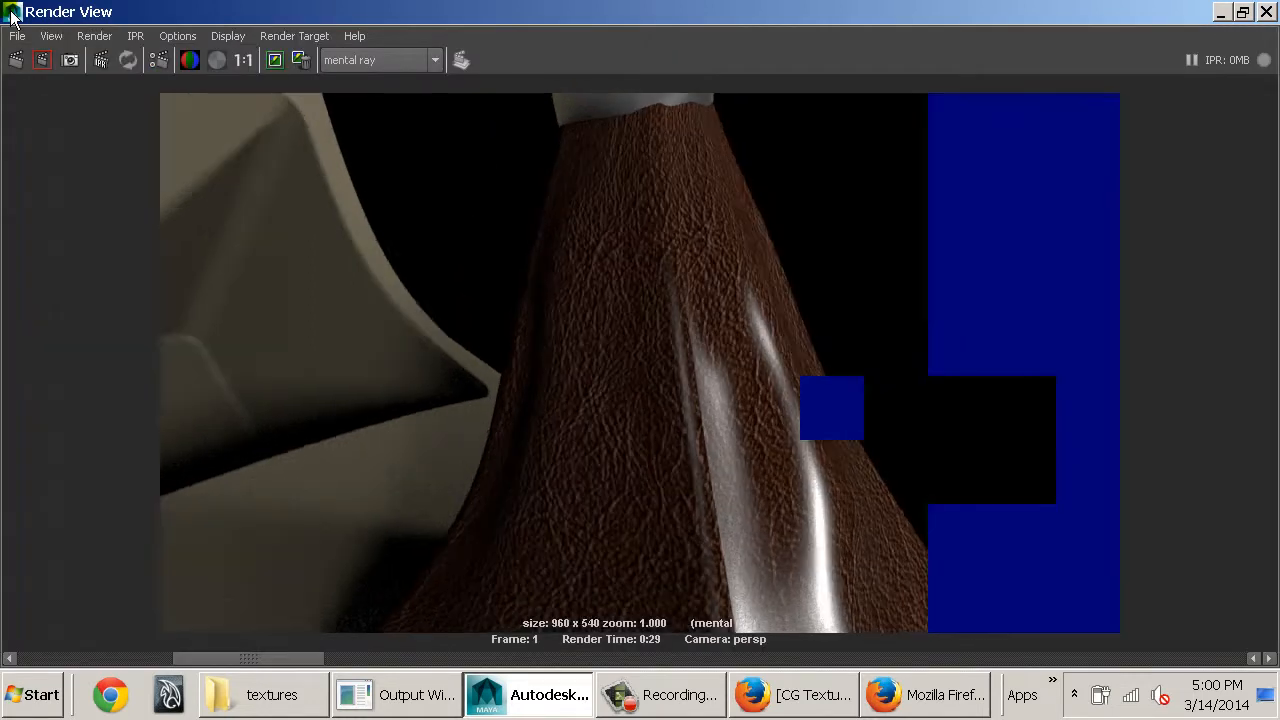
double_click(12, 18)
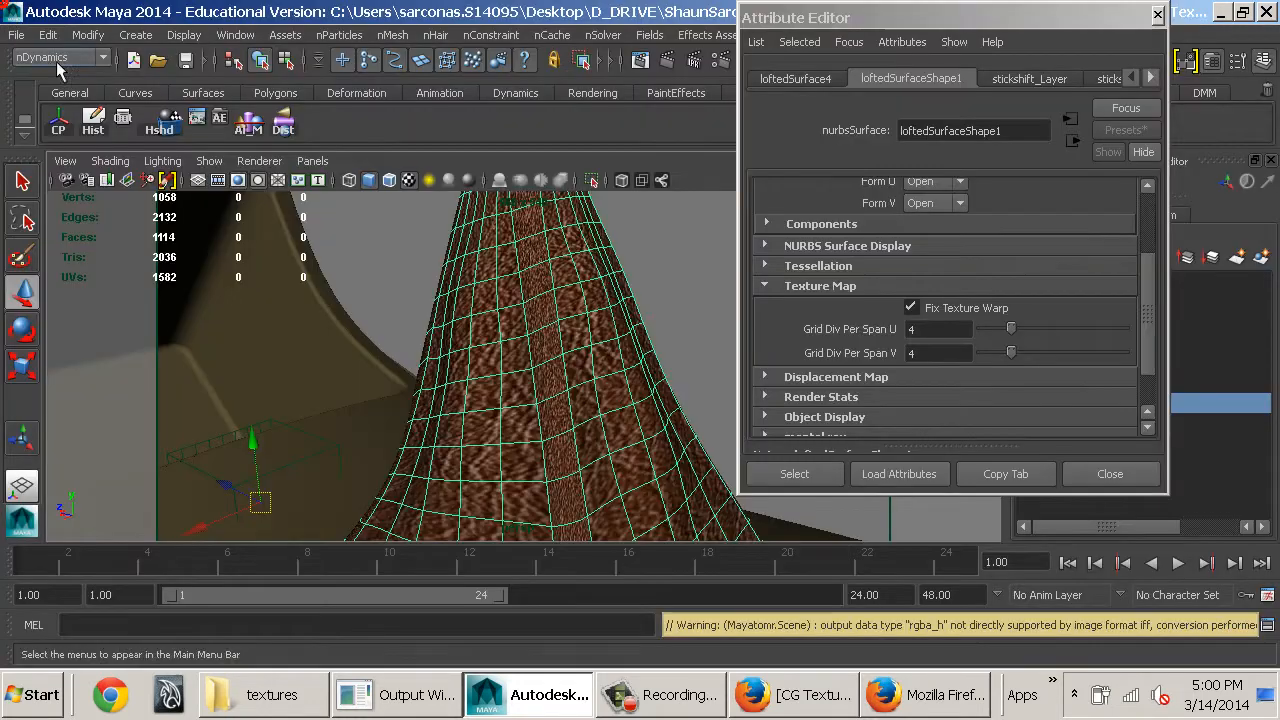
Show the boot untextured at rough smoothness and frame its base
click(1130, 472)
alt+drag(905, 404, 705, 318)
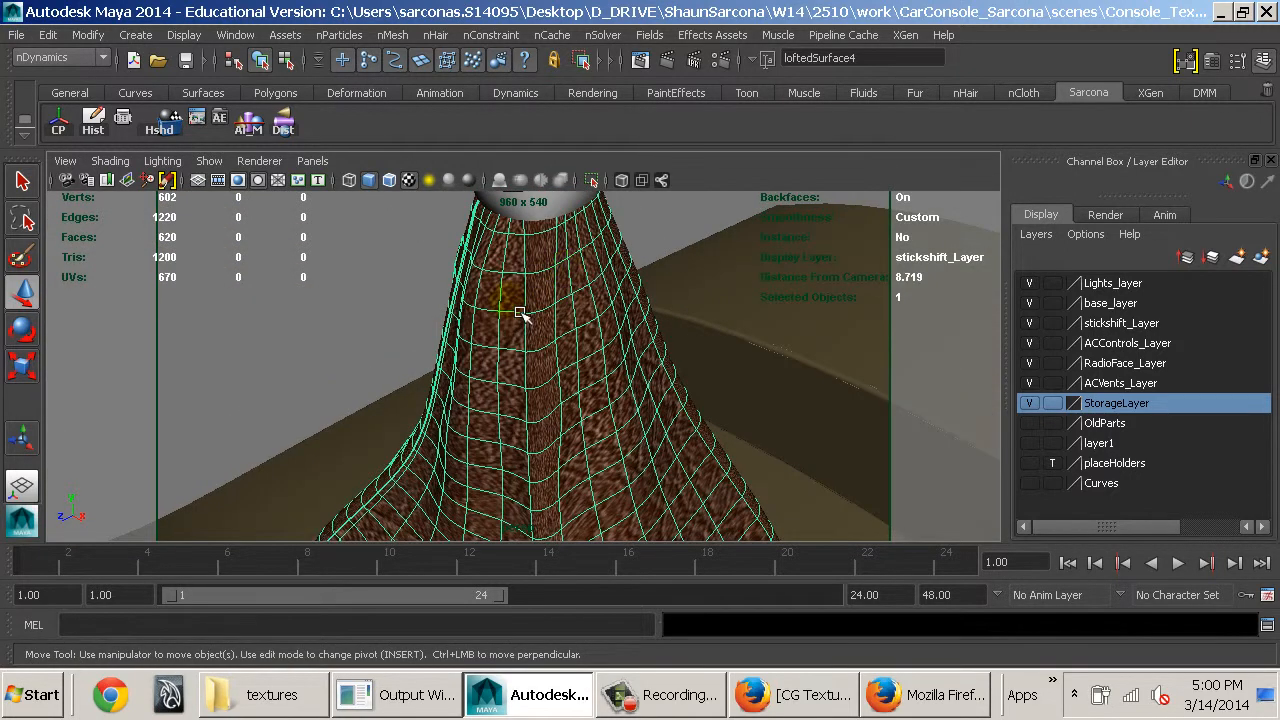
key(1)
key(5)
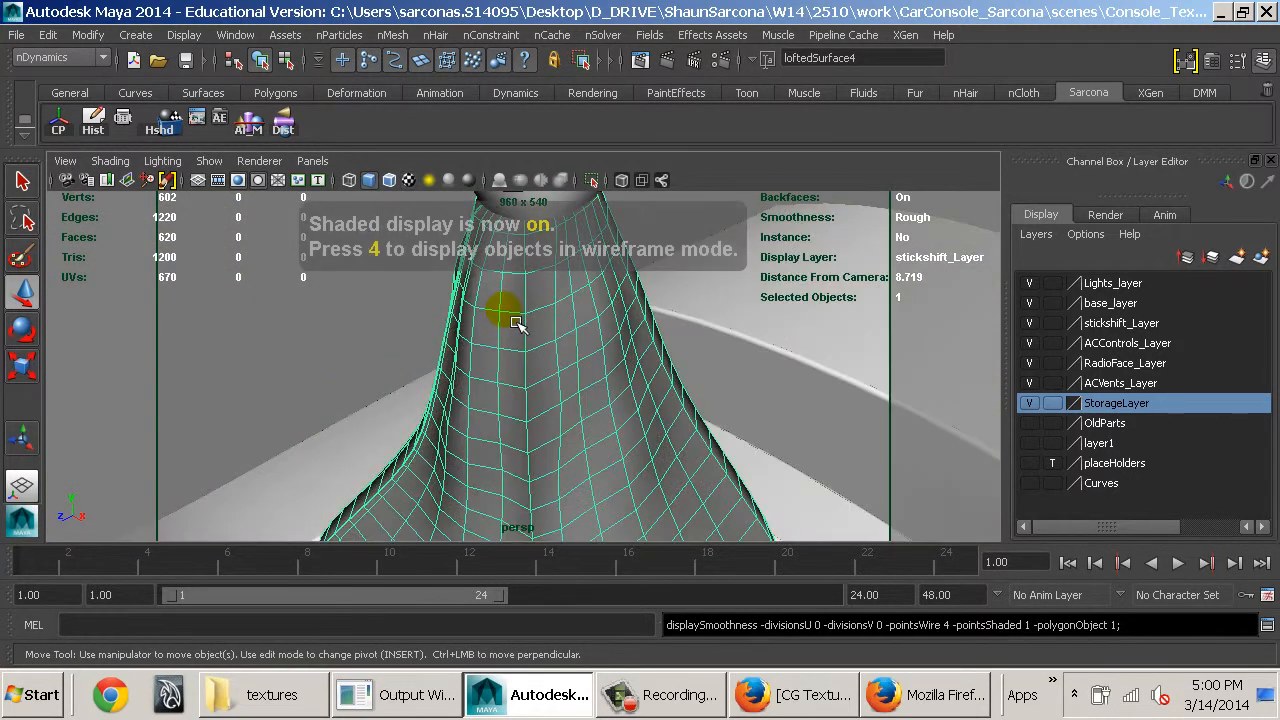
mouse_move(783, 383)
alt+mouse_down()
mouse_move(734, 423)
mouse_move(640, 394)
alt+mouse_up()
mouse_move(700, 396)
alt+right_down()
mouse_move(372, 349)
mouse_move(643, 429)
alt+right_up()
alt+drag(643, 429, 684, 440)
alt+middle_drag(684, 440, 670, 255)
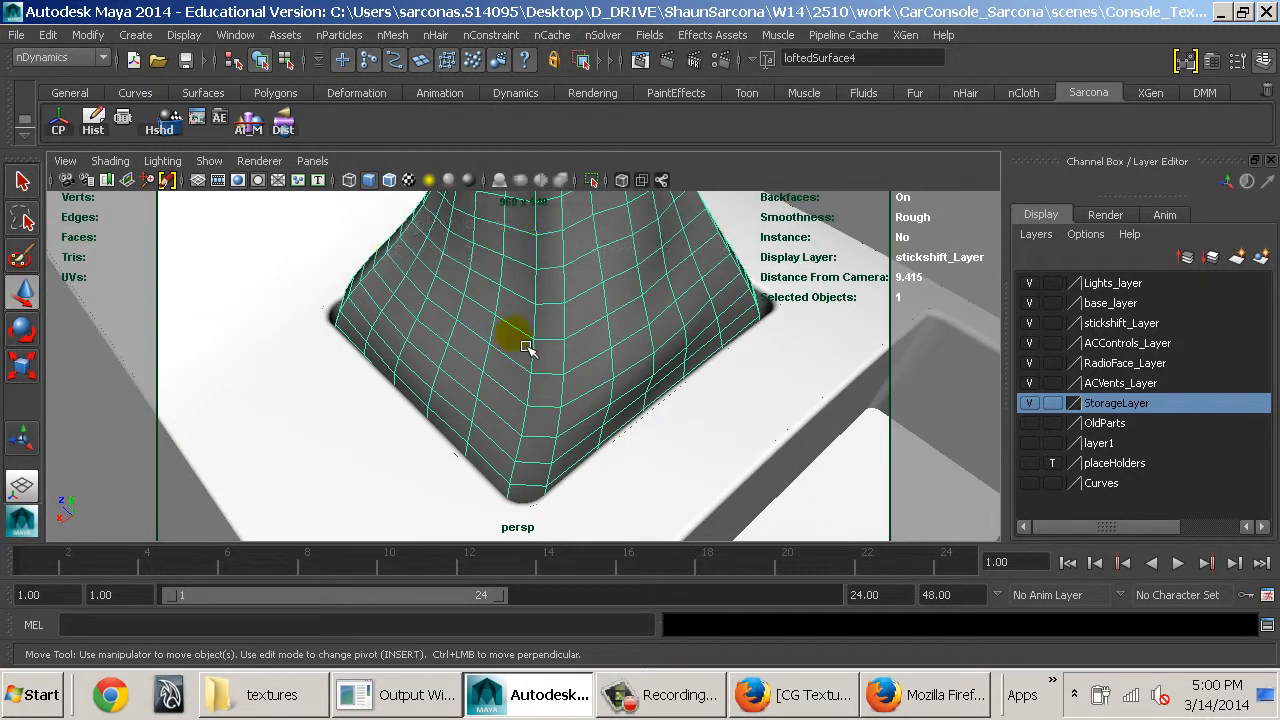
Insert 4 isoparms between two selected isoparms at the first base corner
right_drag(534, 238, 548, 212)
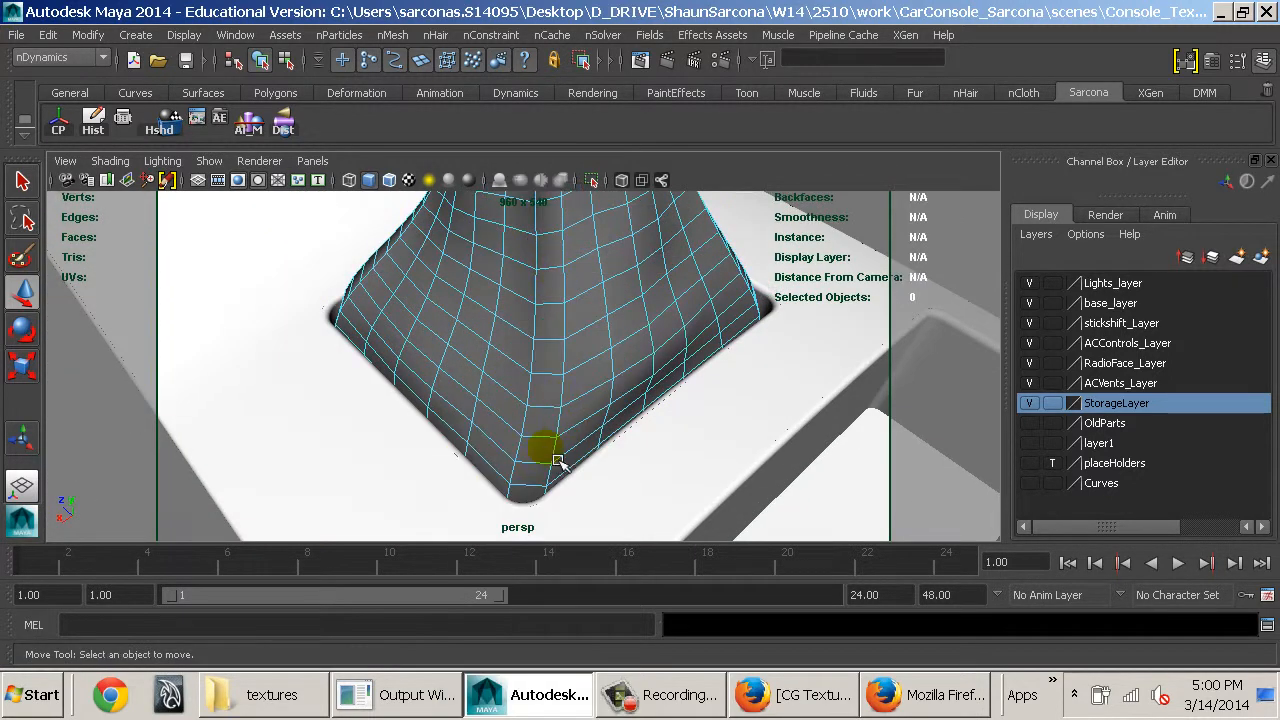
click(557, 430)
click(546, 430)
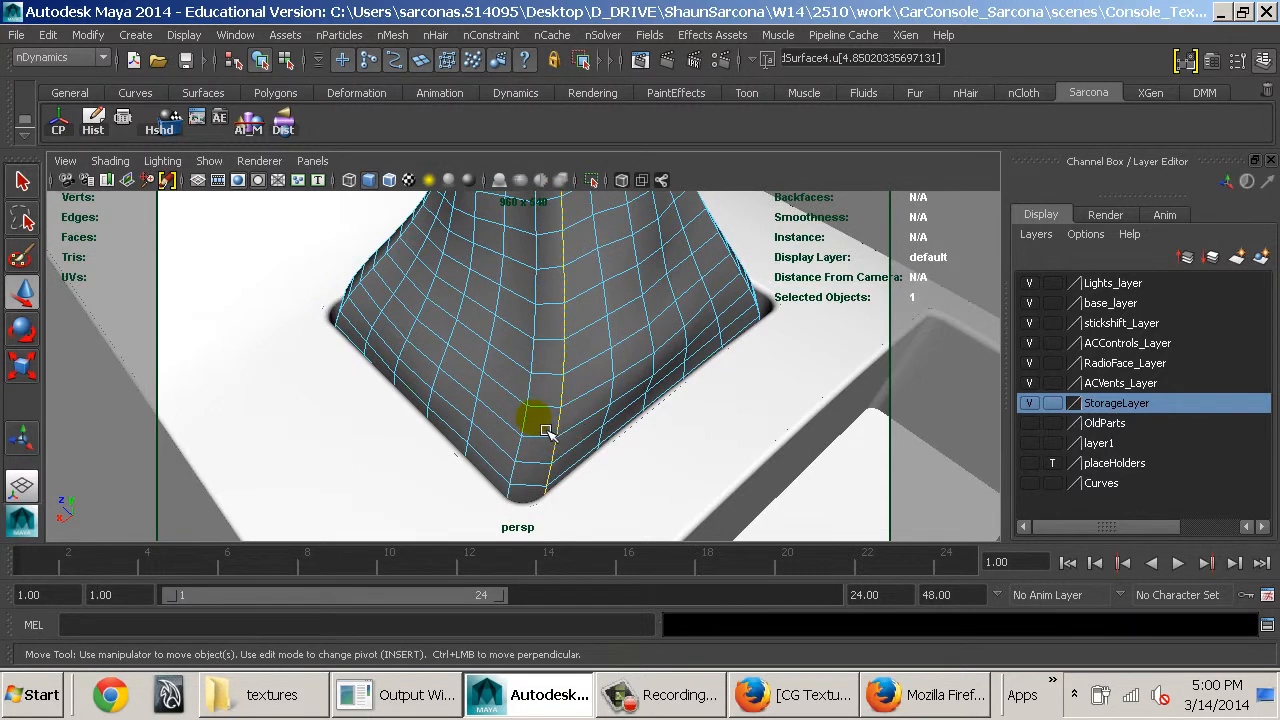
key(space)
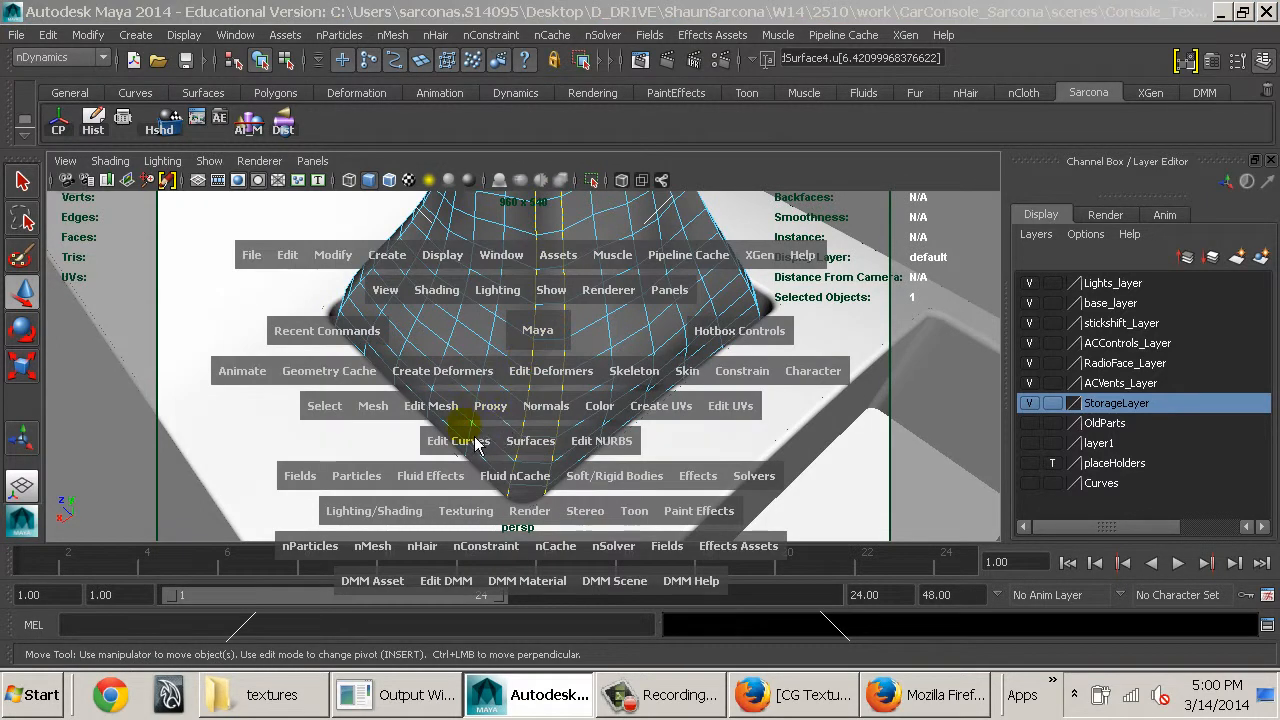
drag(530, 440, 731, 514)
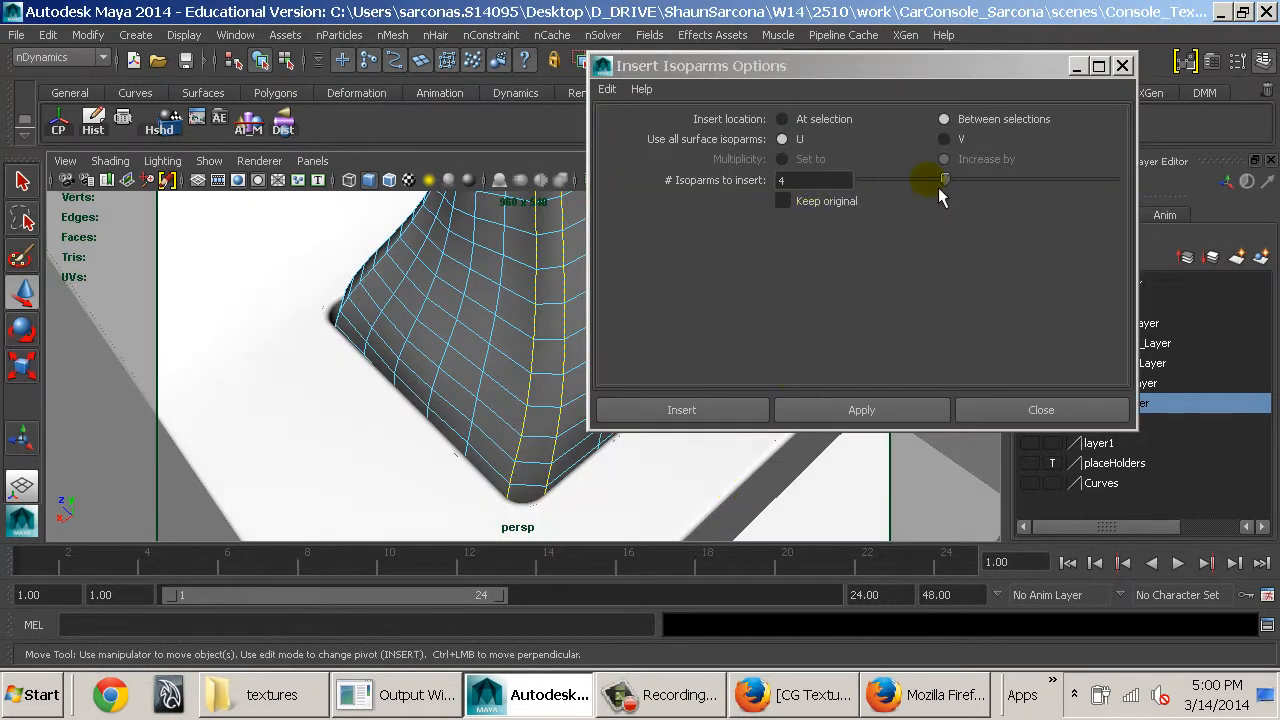
click(712, 412)
Repeat the isoparm insertion between two isoparms at the second base corner
alt+drag(347, 343, 597, 357)
alt+middle_drag(530, 410, 581, 277)
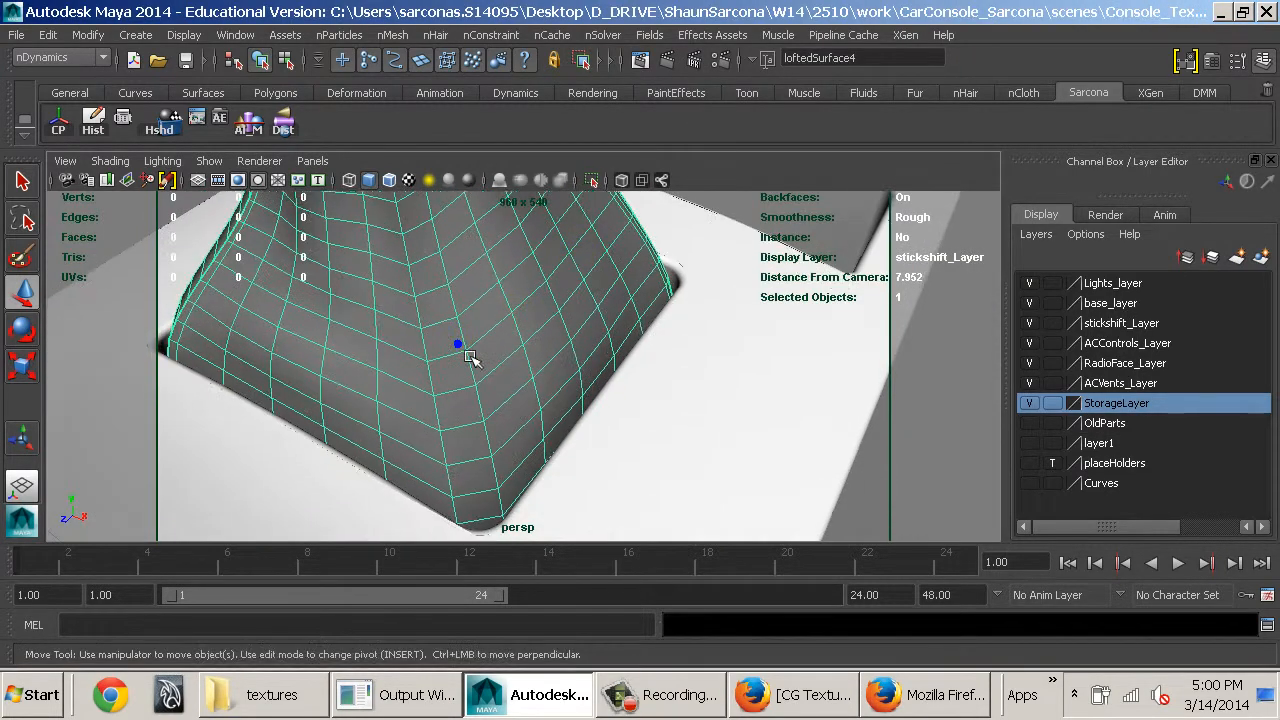
right_drag(457, 240, 457, 198)
click(437, 372)
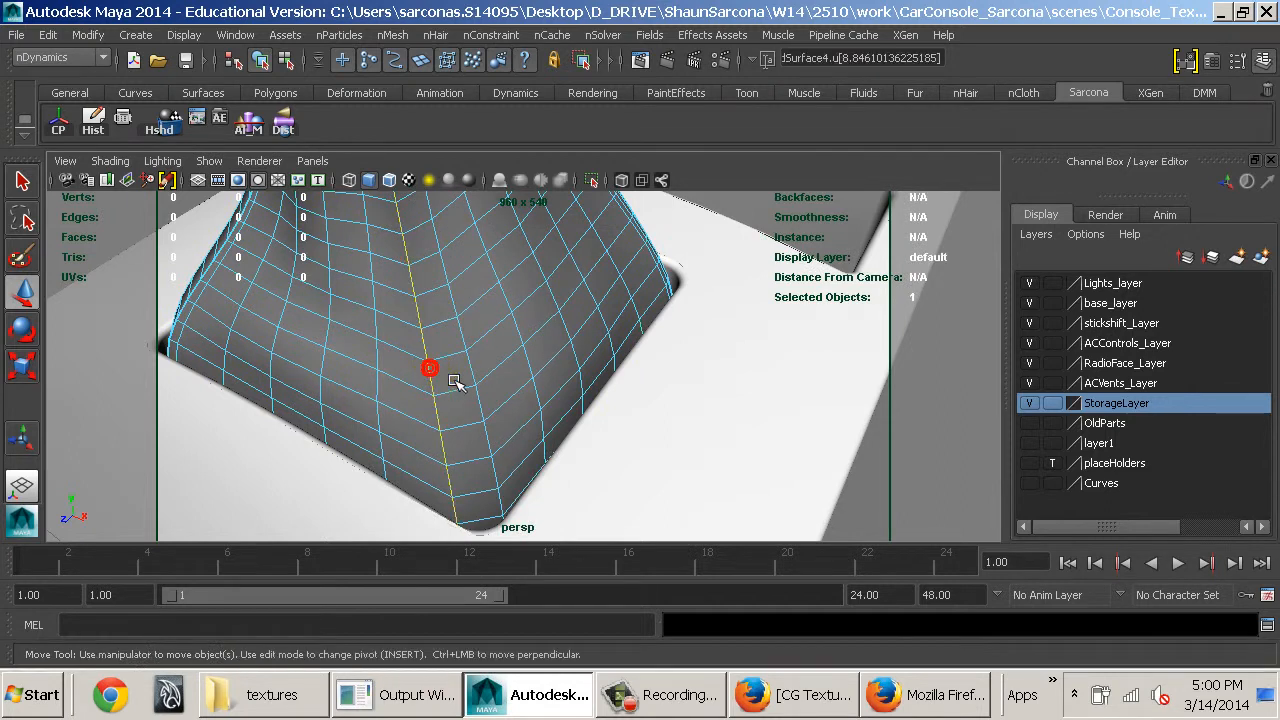
shift+click(475, 378)
key(g)
Repeat the isoparm insertion at the third base corner
alt+drag(354, 387, 608, 392)
alt+middle_drag(590, 430, 706, 256)
alt+drag(566, 325, 614, 330)
right_drag(531, 360, 533, 216)
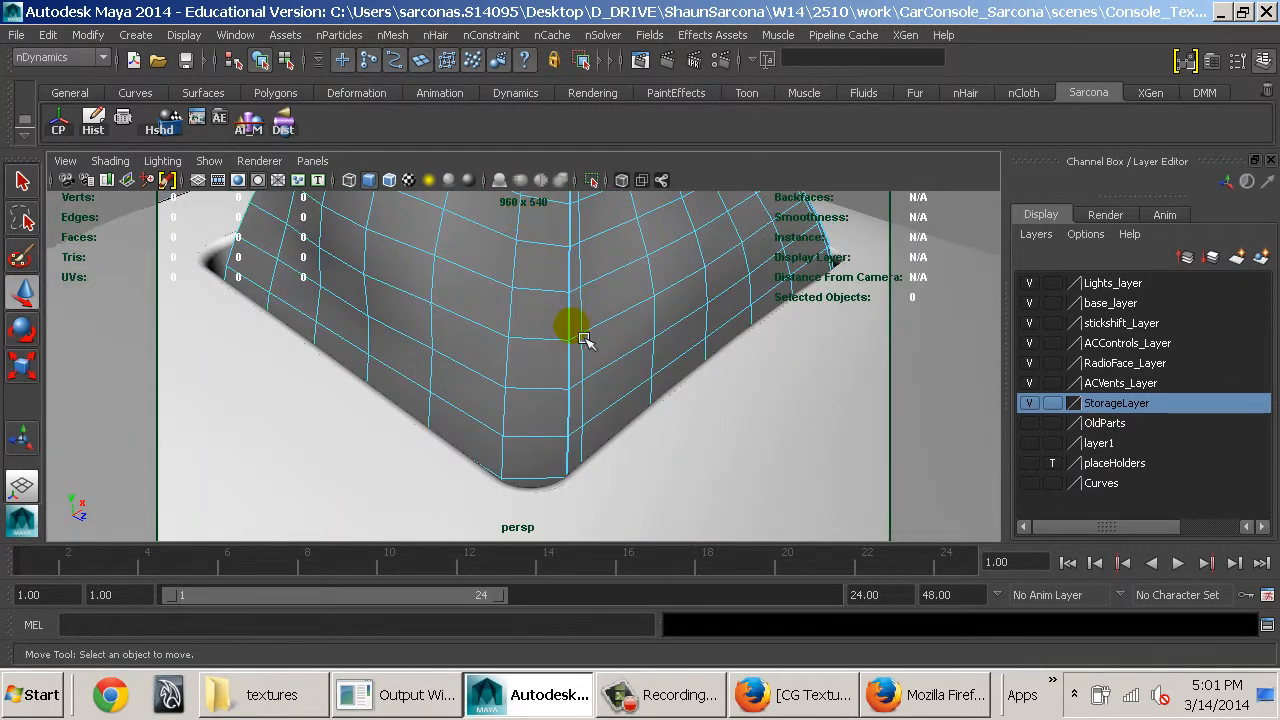
click(578, 335)
click(508, 314)
key(g)
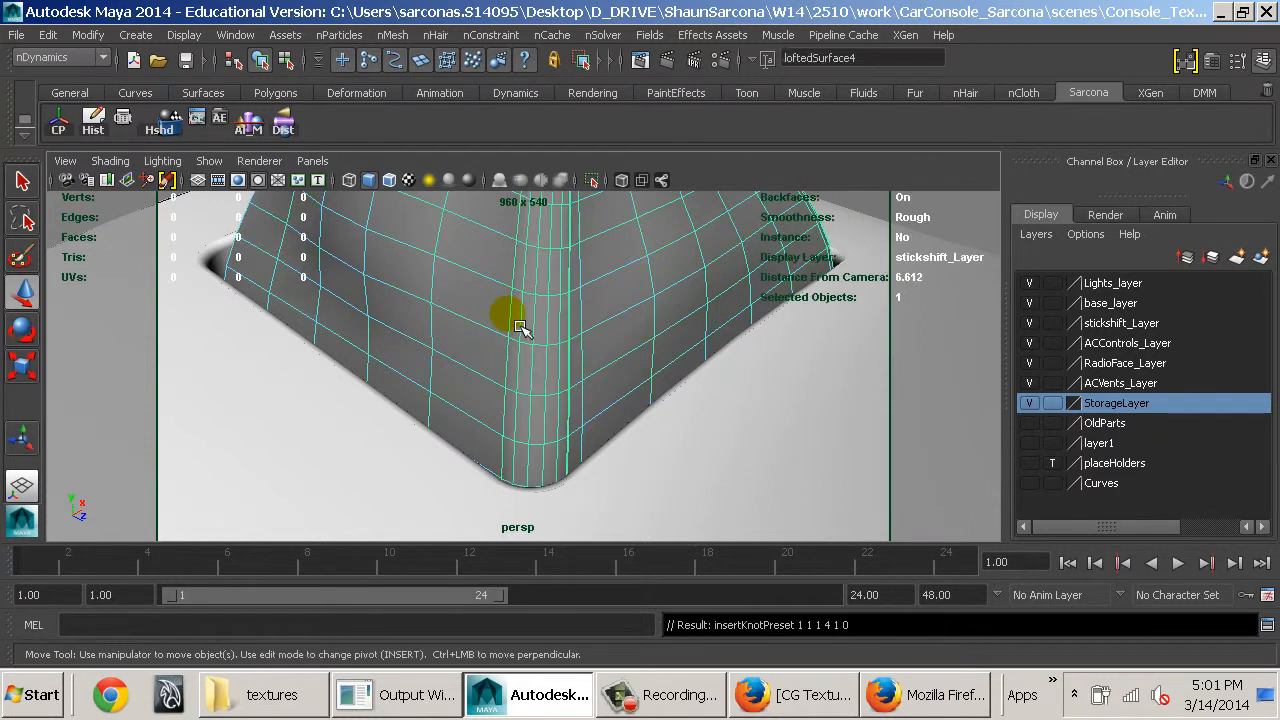
alt+drag(336, 330, 490, 324)
Select the isoparms on either side of the boot's corner and insert isoparms between them
right_drag(480, 316, 480, 240)
click(463, 245)
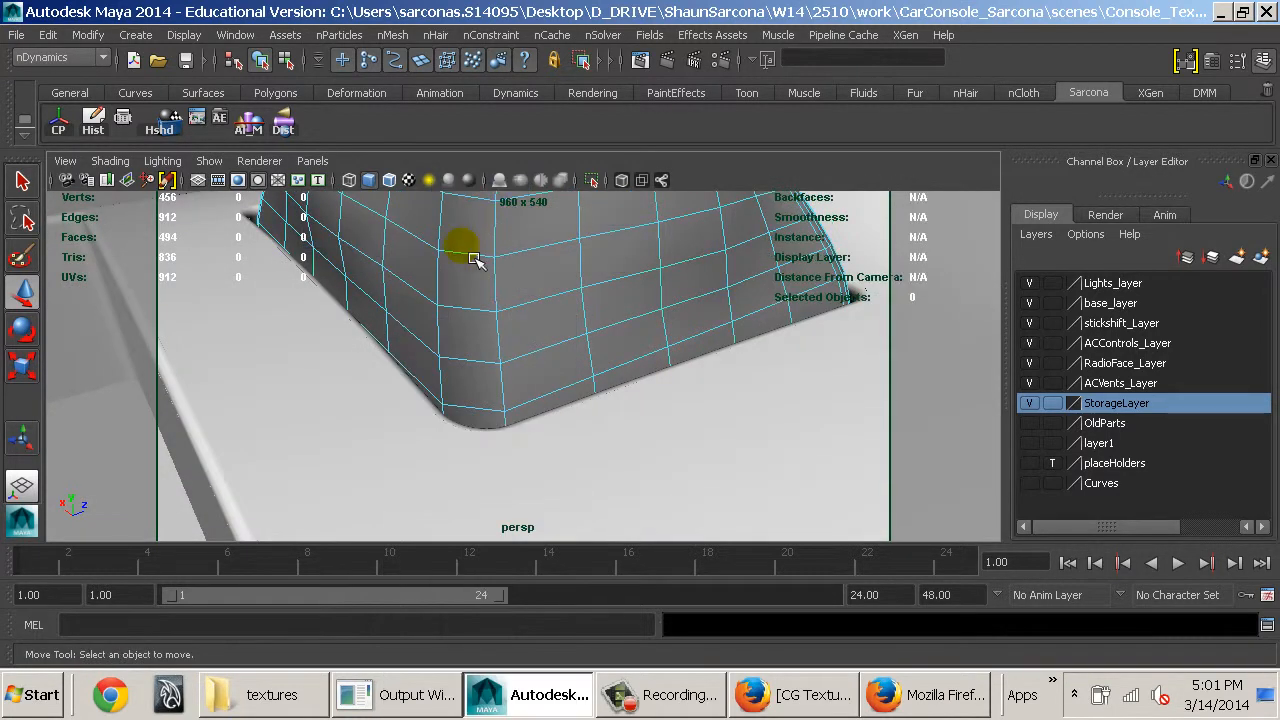
click(453, 247)
shift+click(502, 248)
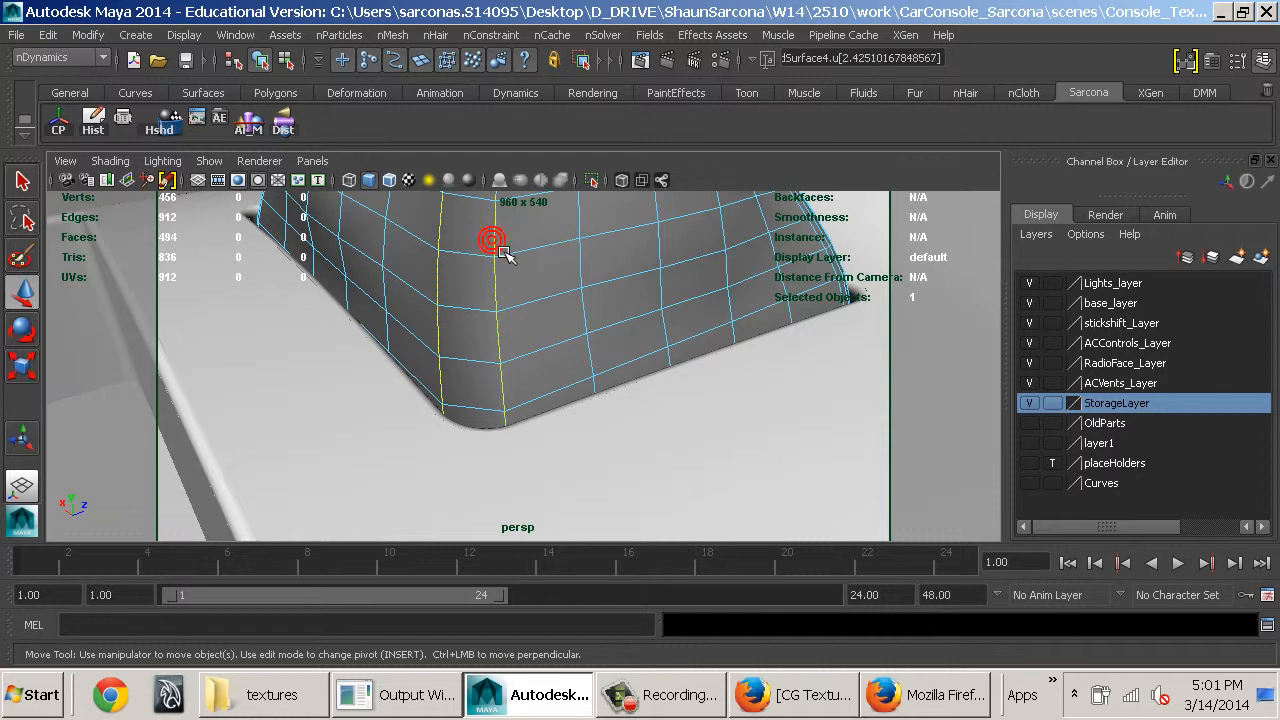
key(g)
Select the boot surface, display its hulls and switch to wireframe view
alt+drag(555, 305, 568, 342)
right_drag(568, 342, 617, 242)
alt+right_drag(558, 315, 617, 374)
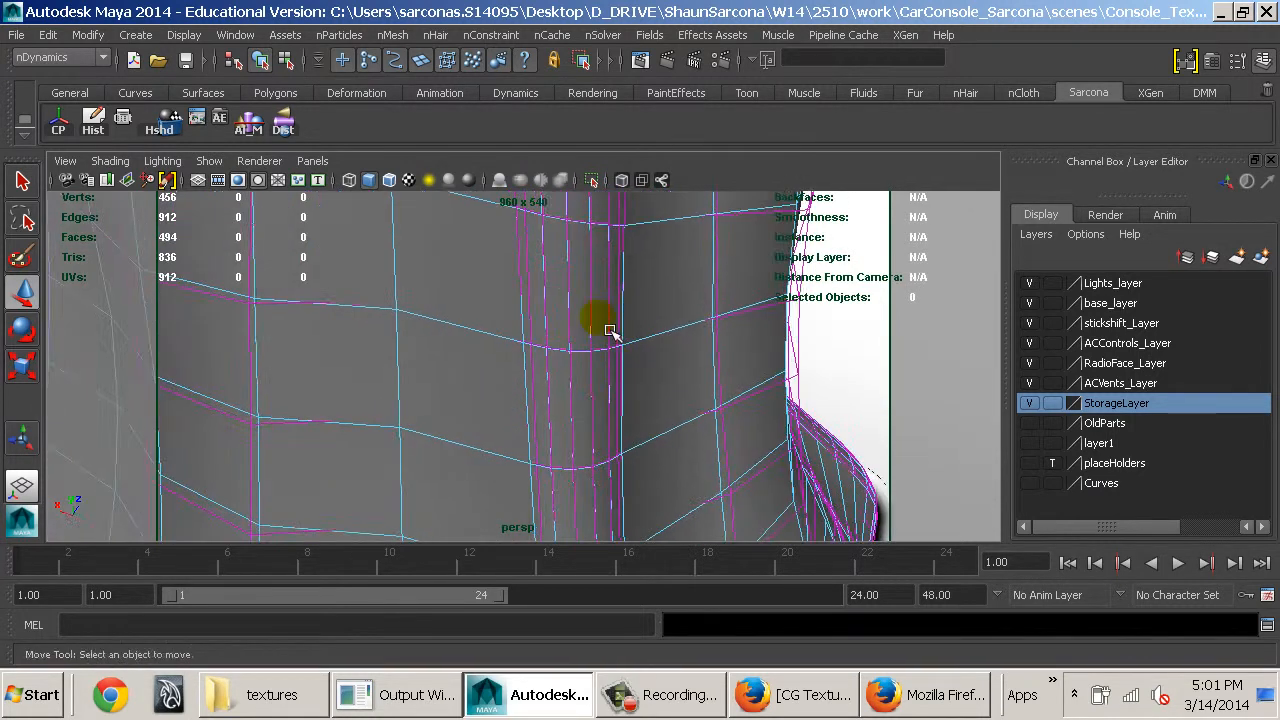
click(583, 295)
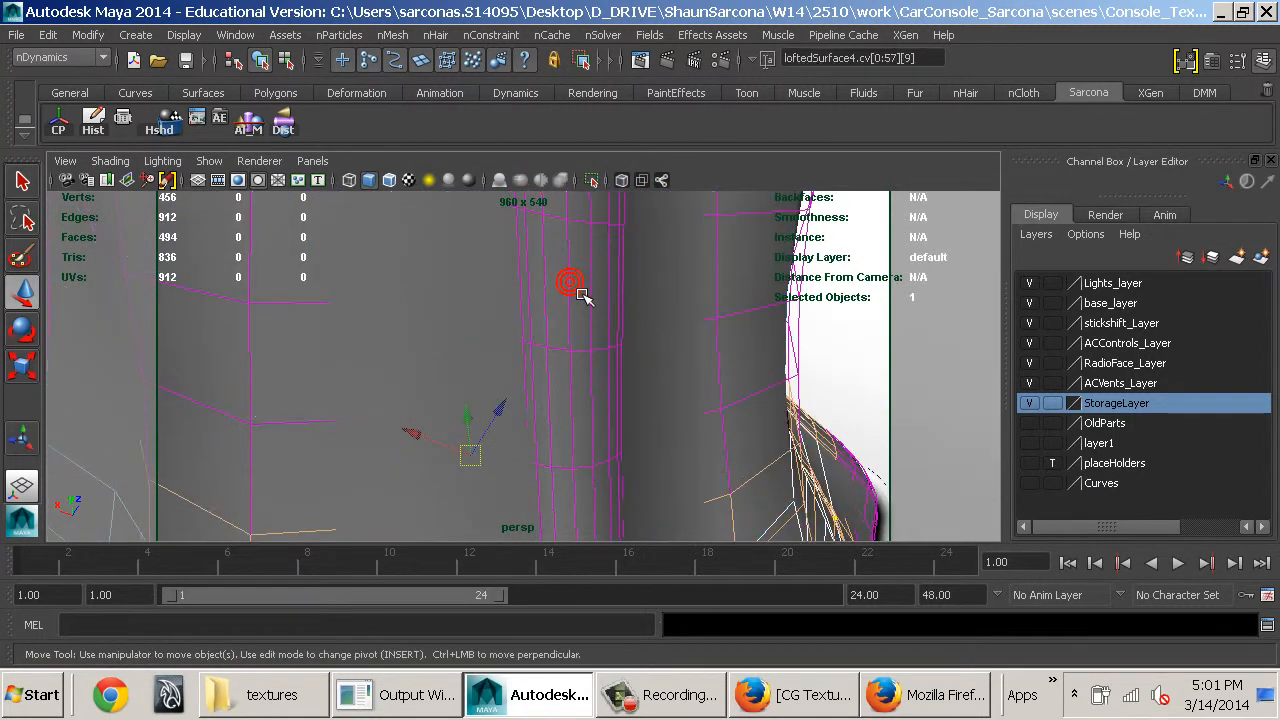
right_drag(585, 360, 642, 248)
right_drag(642, 248, 698, 256)
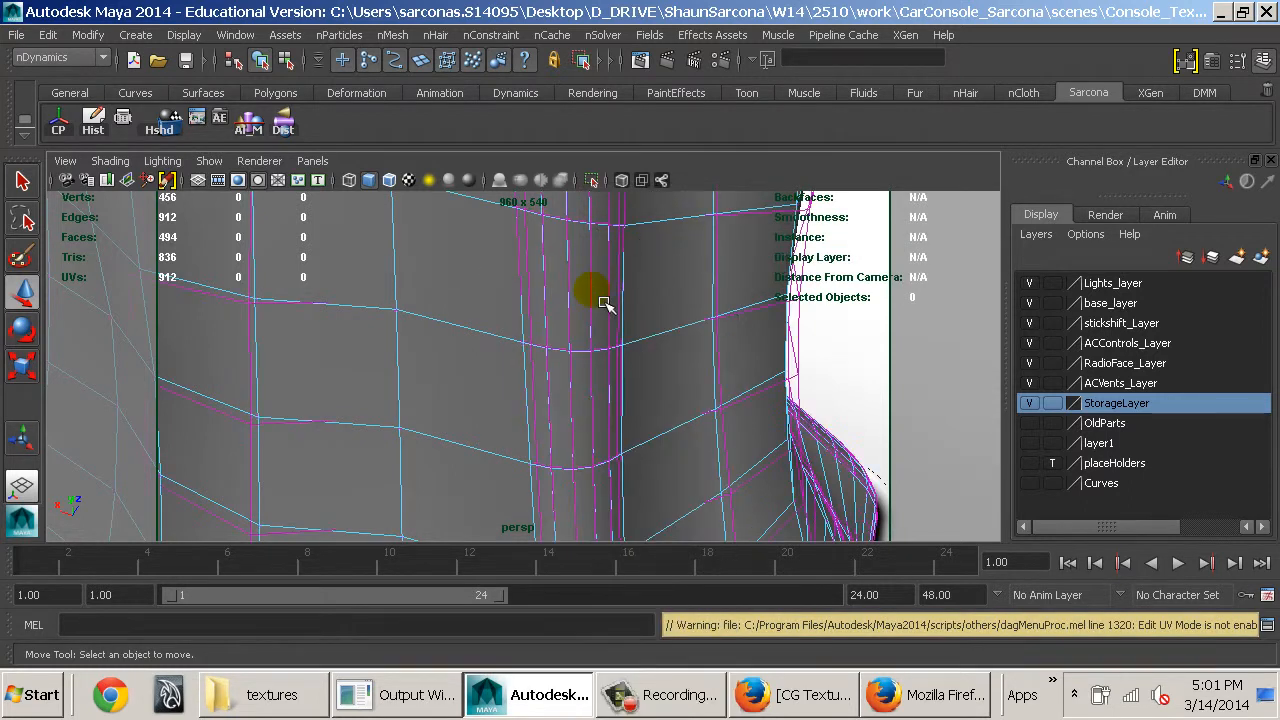
key(4)
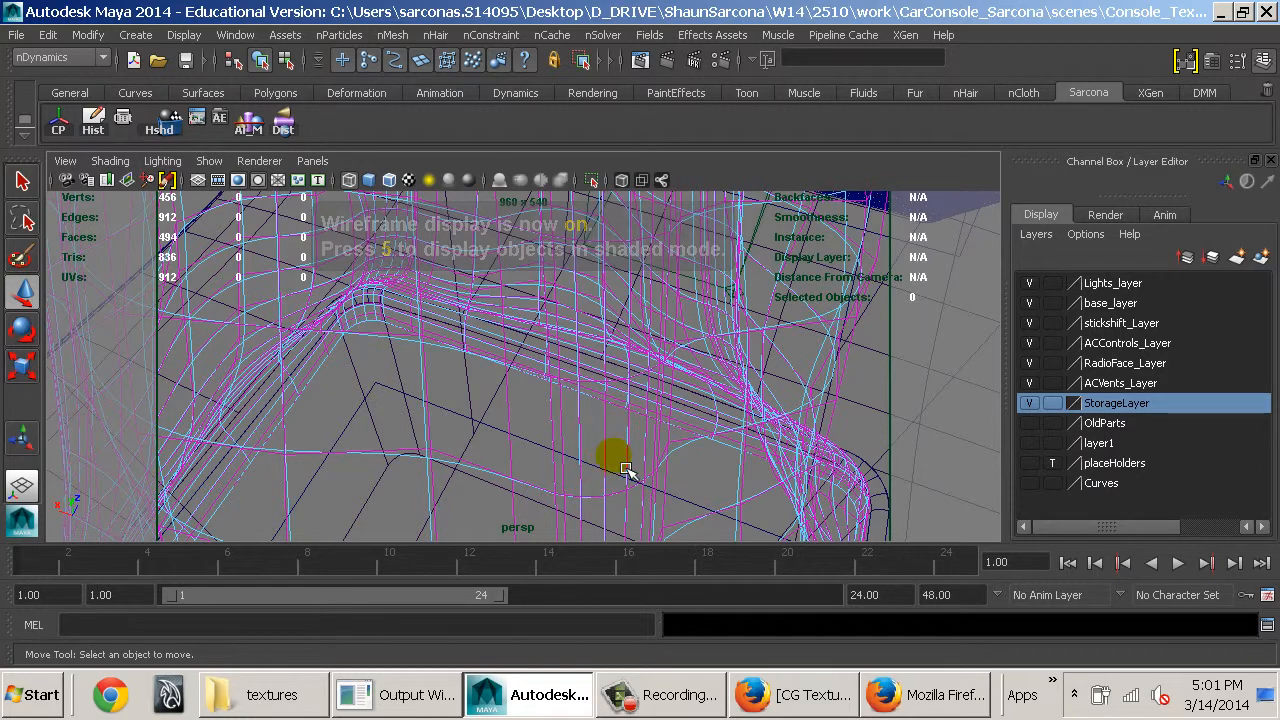
Pick a row of hull control points on the boot, toggling between shaded and wireframe
alt+drag(593, 443, 708, 374)
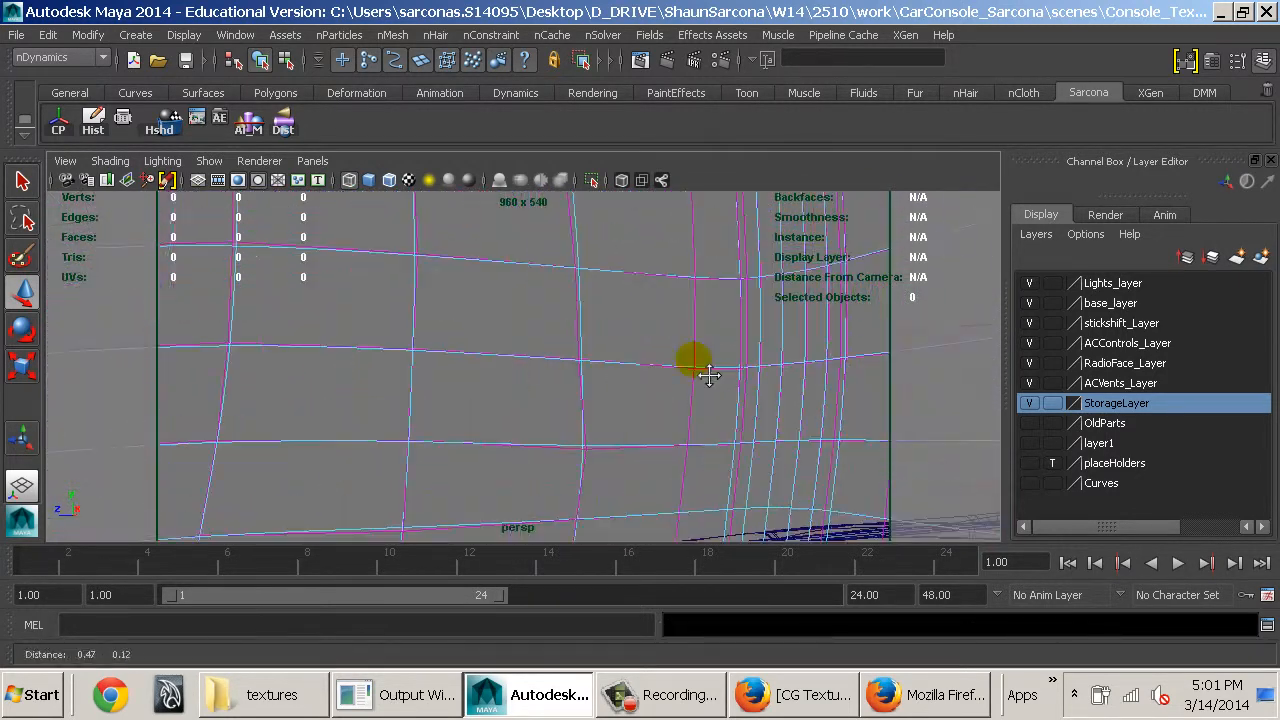
alt+middle_drag(708, 374, 534, 420)
alt+drag(534, 420, 652, 374)
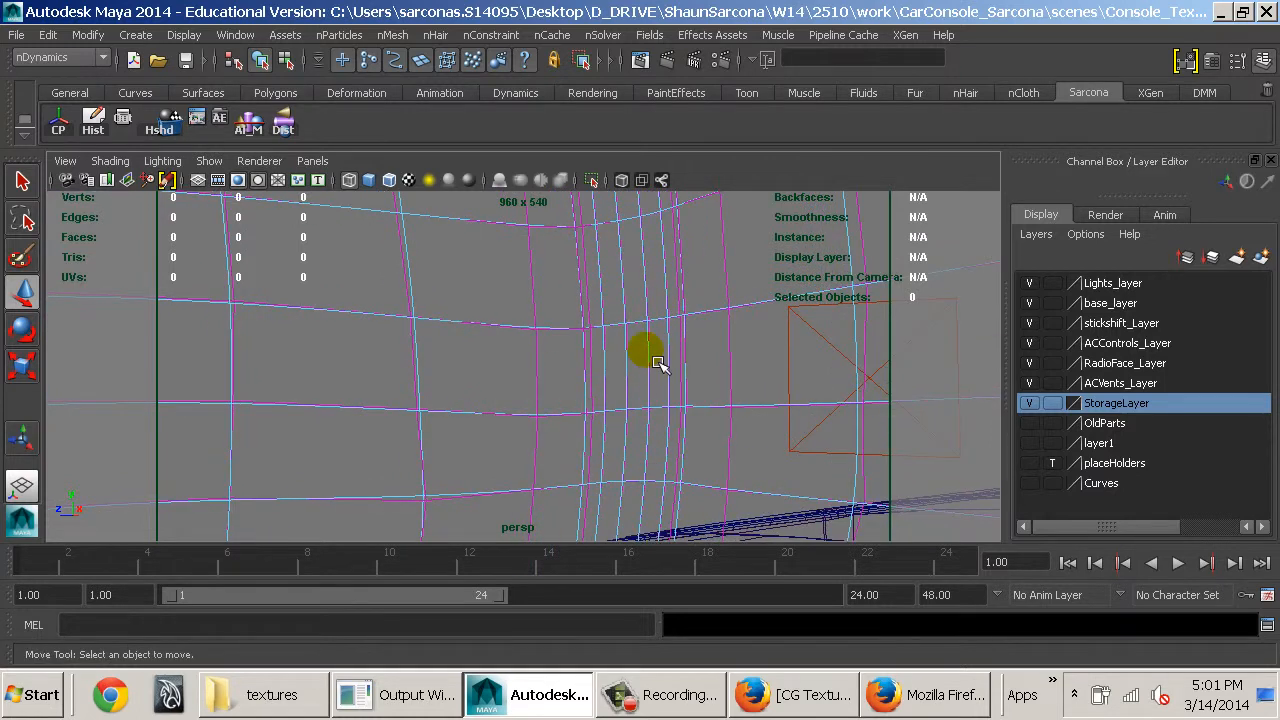
key(5)
click(628, 356)
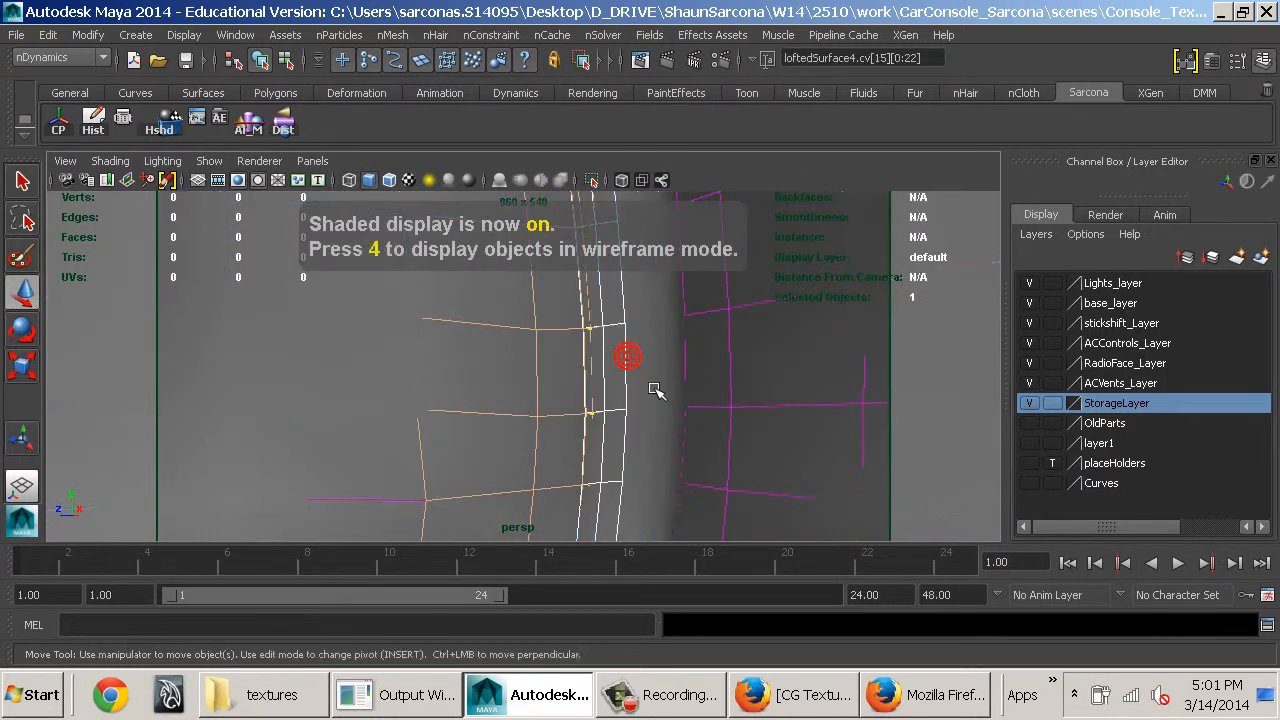
key(4)
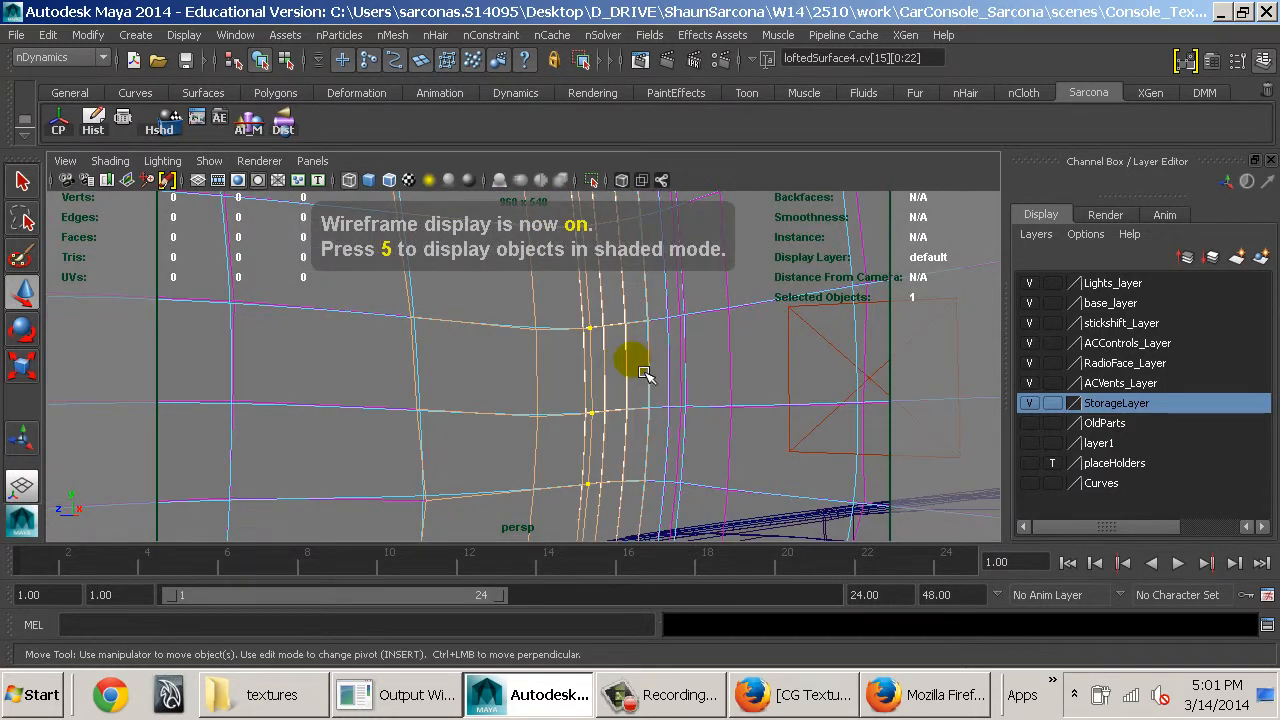
click(643, 368)
Try adding more control point rows to the selection, undoing each attempt
alt+drag(594, 357, 682, 343)
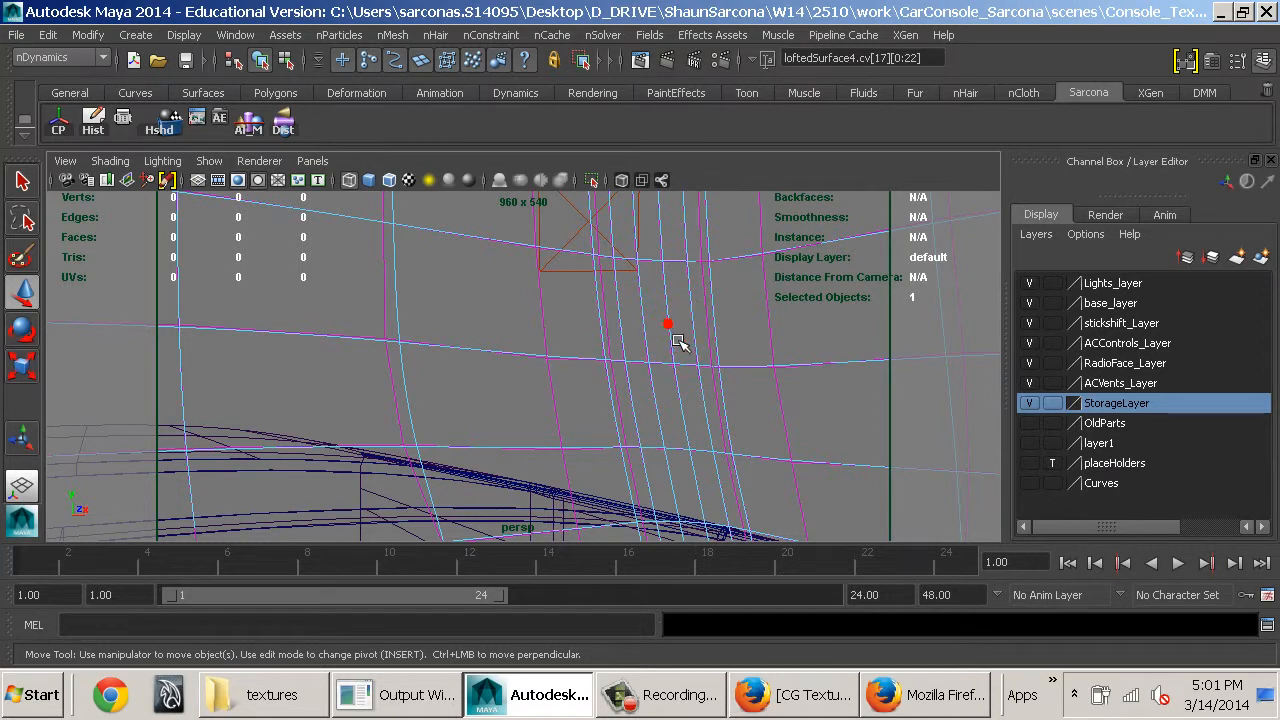
click(680, 348)
key(ctrl+z)
click(700, 343)
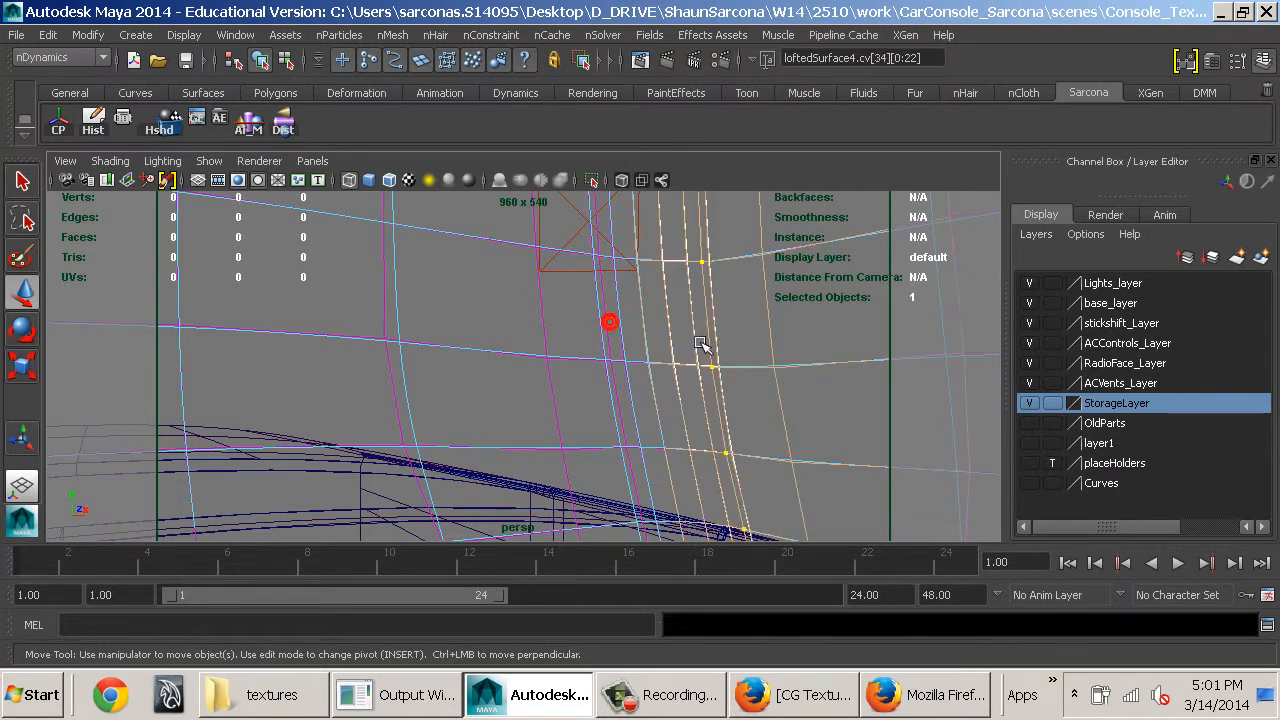
key(ctrl+z)
drag(556, 335, 672, 343)
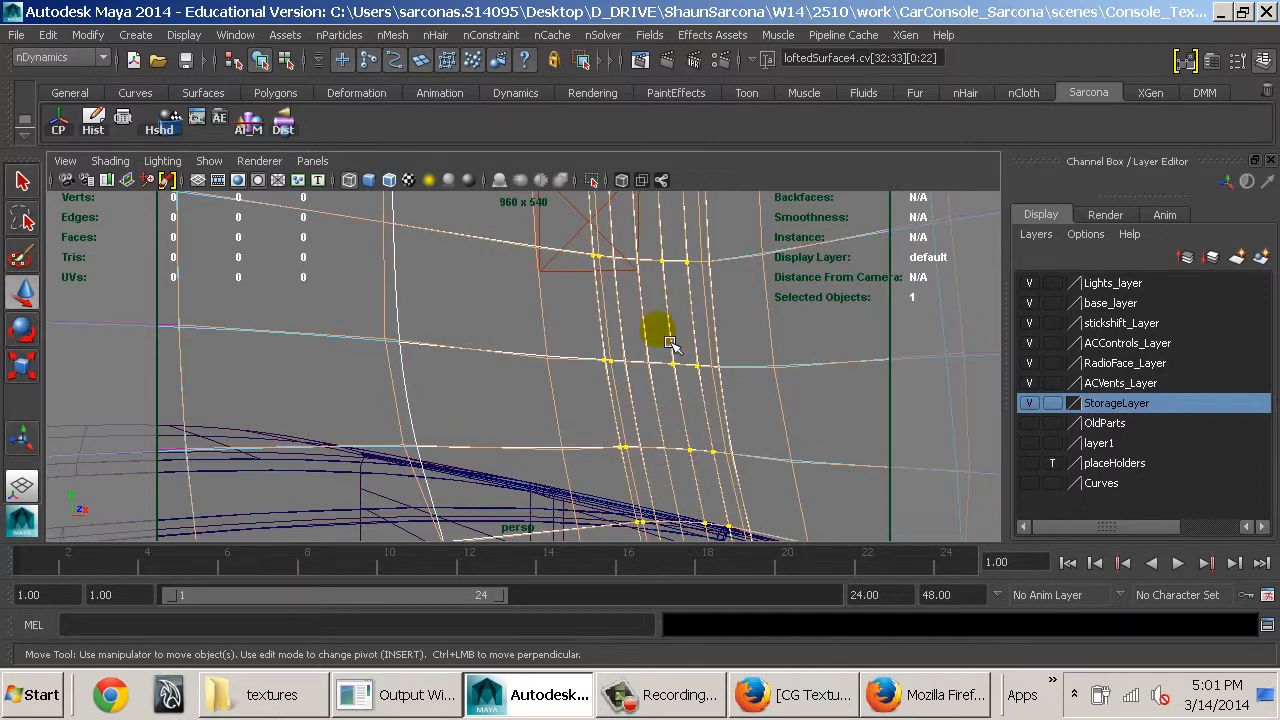
key(ctrl+z)
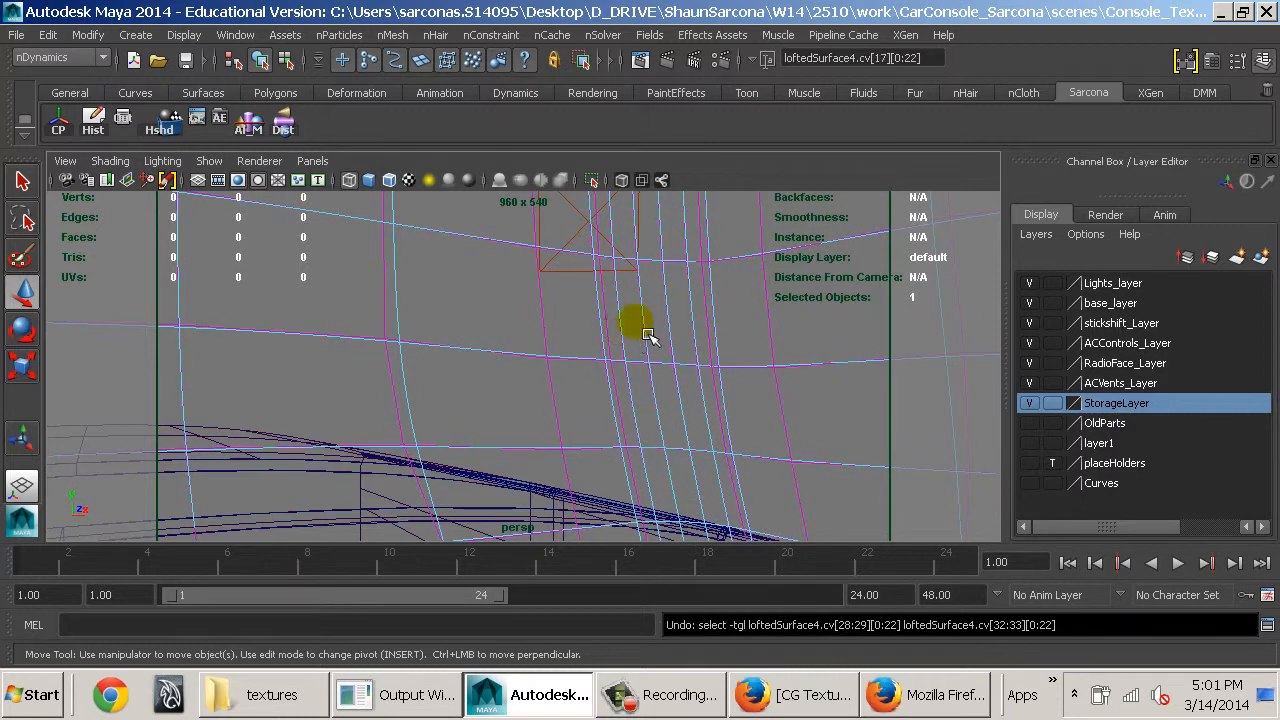
Set the Move tool to Normal Average and nudge the selected control points slightly
alt+drag(606, 352, 714, 380)
mouse_move(714, 380)
alt+right_down()
mouse_move(680, 371)
mouse_move(766, 360)
alt+right_up()
key(5)
alt+middle_drag(766, 360, 484, 376)
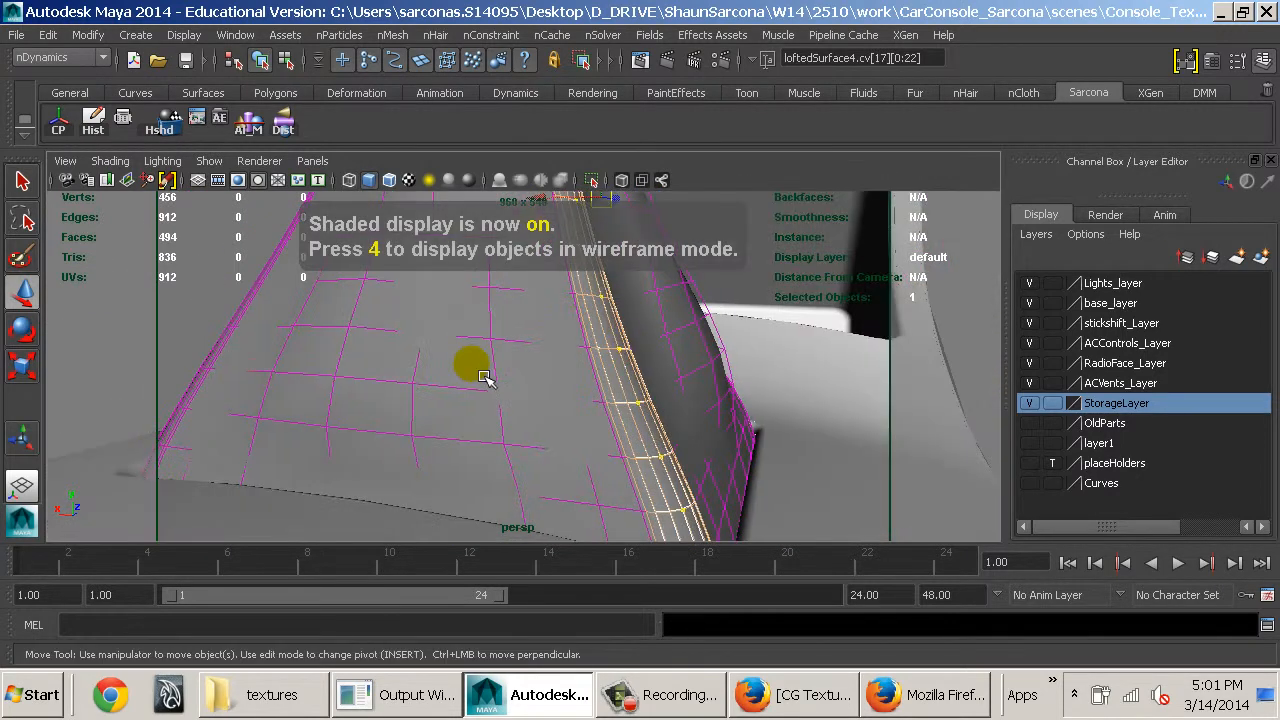
alt+drag(600, 332, 697, 457)
alt+middle_drag(672, 350, 739, 514)
alt+drag(709, 459, 476, 338)
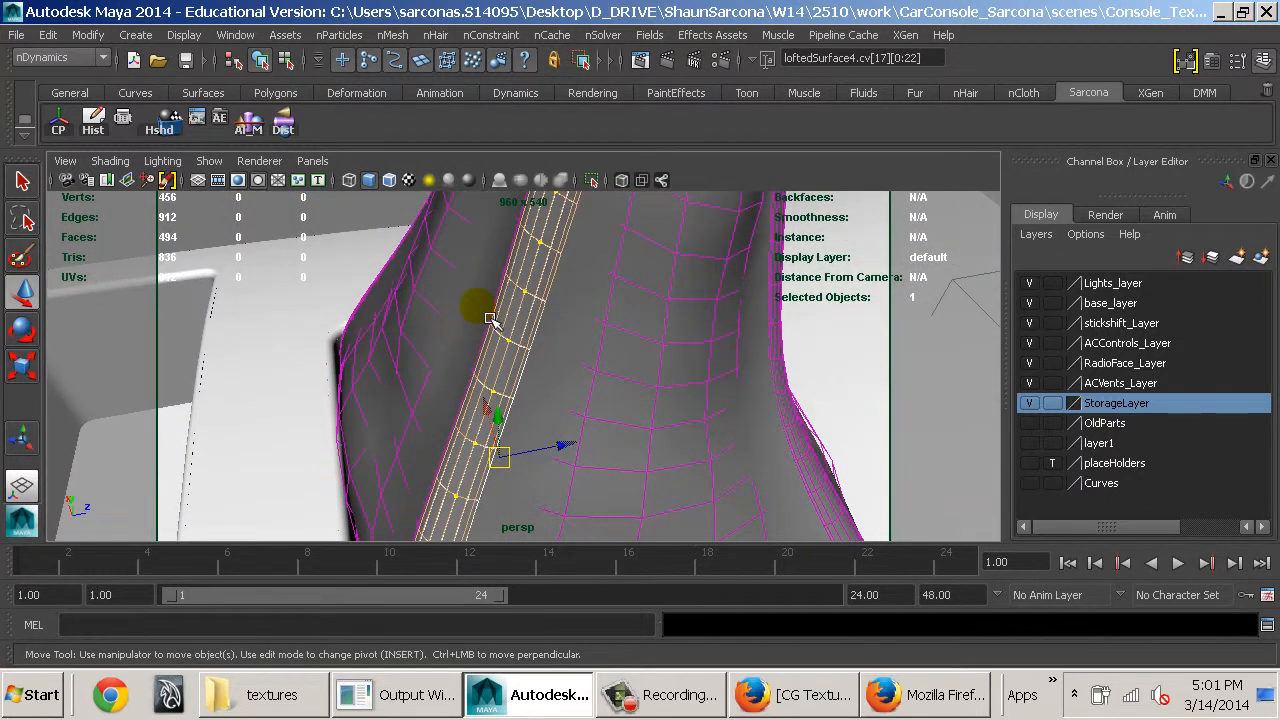
click(490, 318)
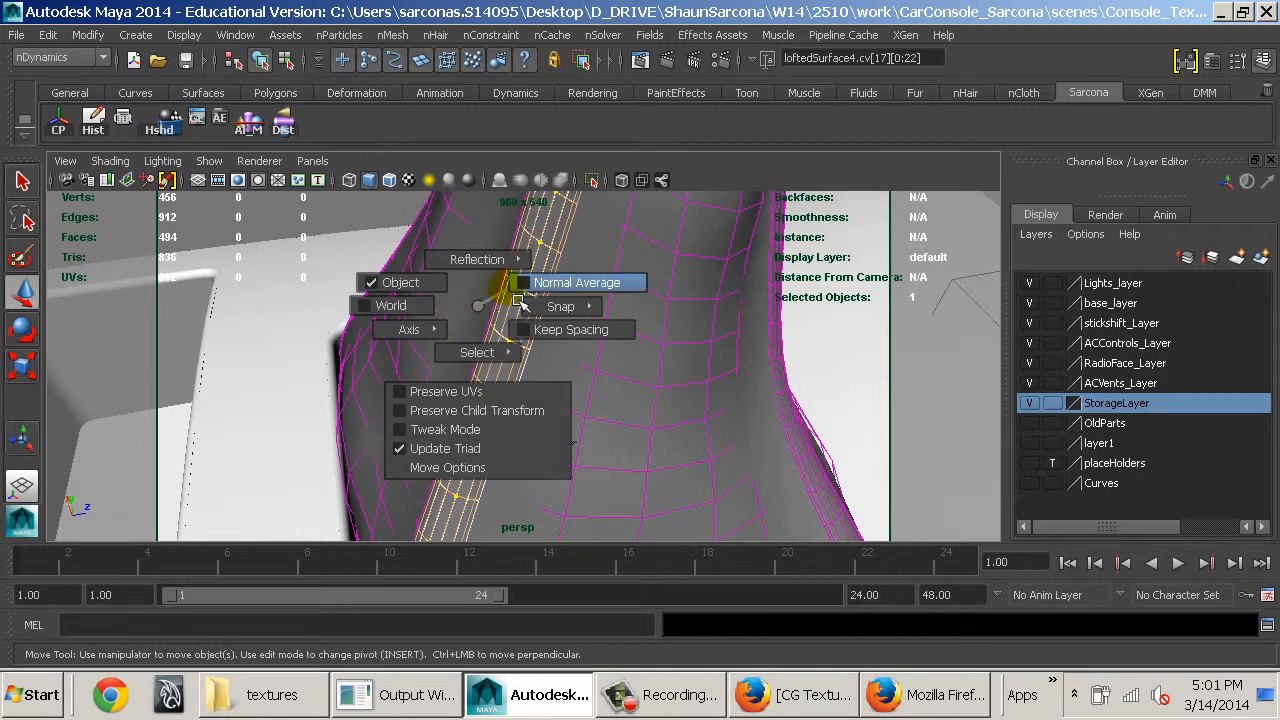
drag(518, 300, 522, 298)
alt+drag(613, 430, 503, 378)
middle_drag(464, 369, 464, 367)
Return loftedSurface4 to object mode, deselect it, and bring the camera close to the boot
alt+drag(484, 401, 634, 394)
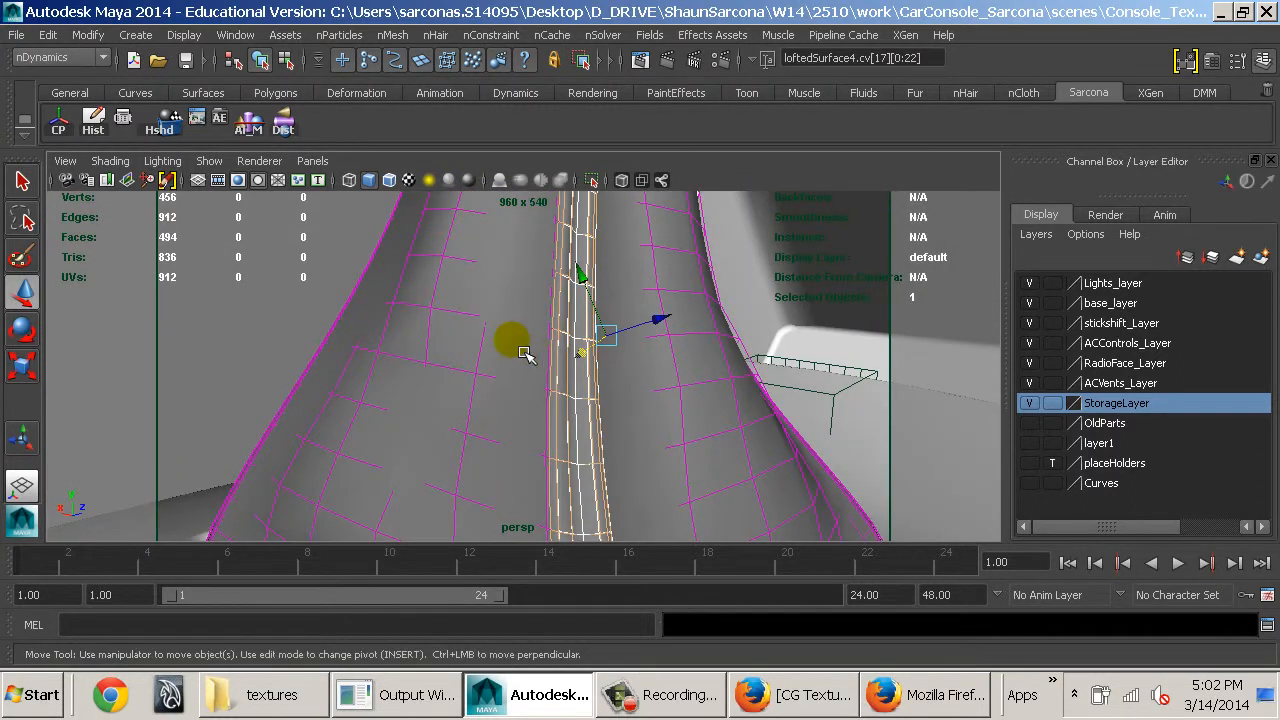
right_drag(519, 346, 538, 287)
click(538, 287)
click(272, 284)
alt+drag(520, 437, 838, 411)
alt+middle_drag(514, 349, 516, 422)
alt+right_drag(516, 424, 602, 448)
alt+drag(643, 366, 400, 386)
alt+right_drag(425, 398, 519, 414)
alt+middle_drag(470, 290, 474, 503)
alt+right_drag(474, 503, 540, 508)
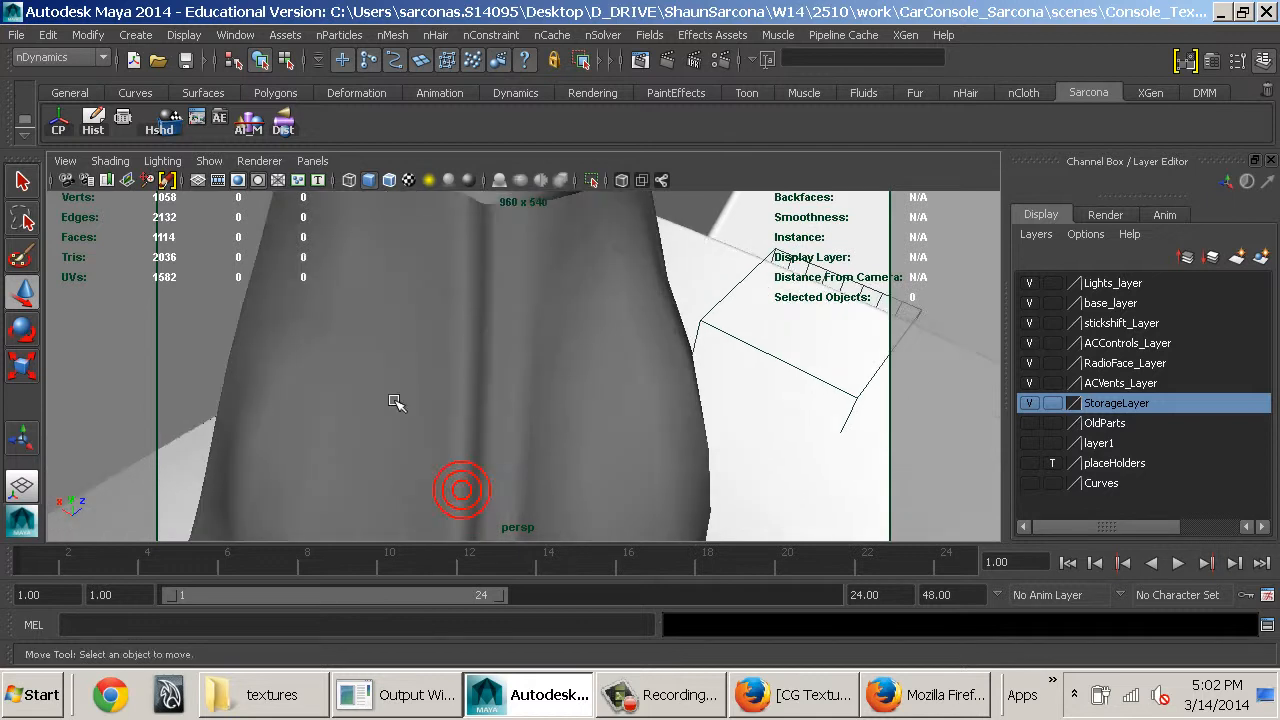
alt+drag(443, 394, 611, 394)
Switch loftedSurface4 to hull editing and select hull cv[34] in wireframe
right_click(541, 331)
right_drag(553, 345, 642, 242)
click(613, 303)
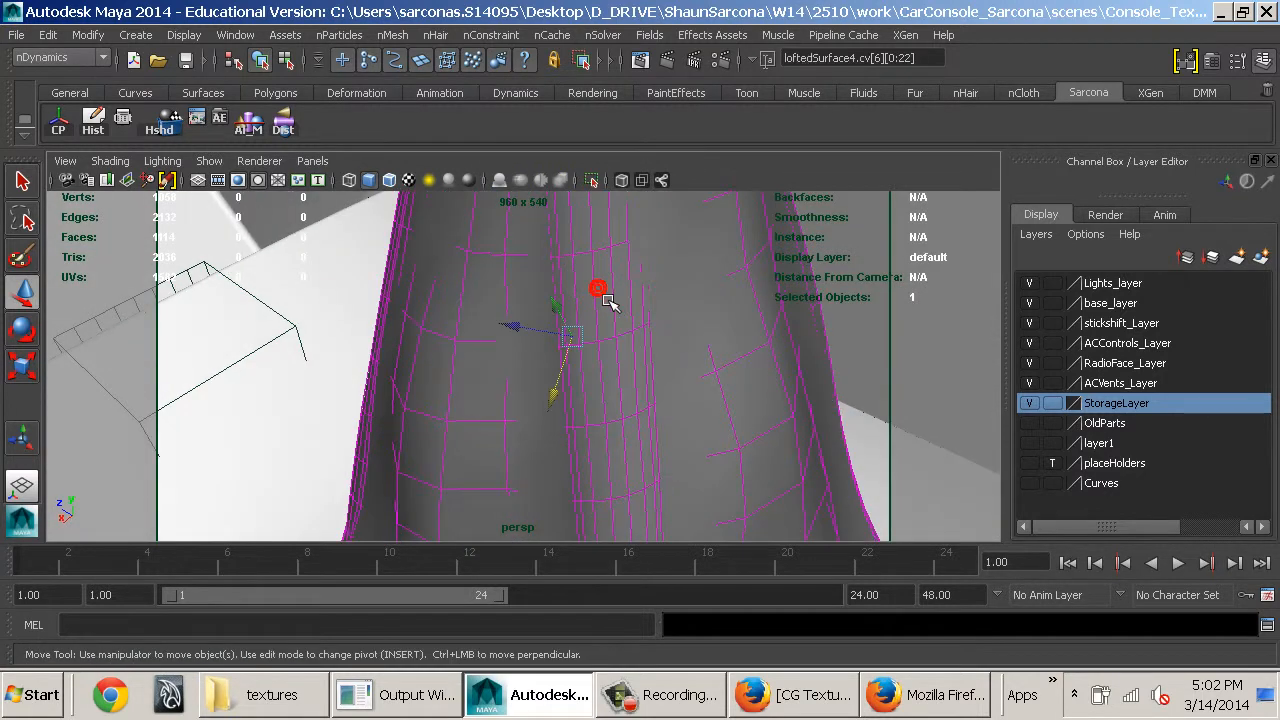
alt+drag(607, 300, 540, 425)
click(588, 415)
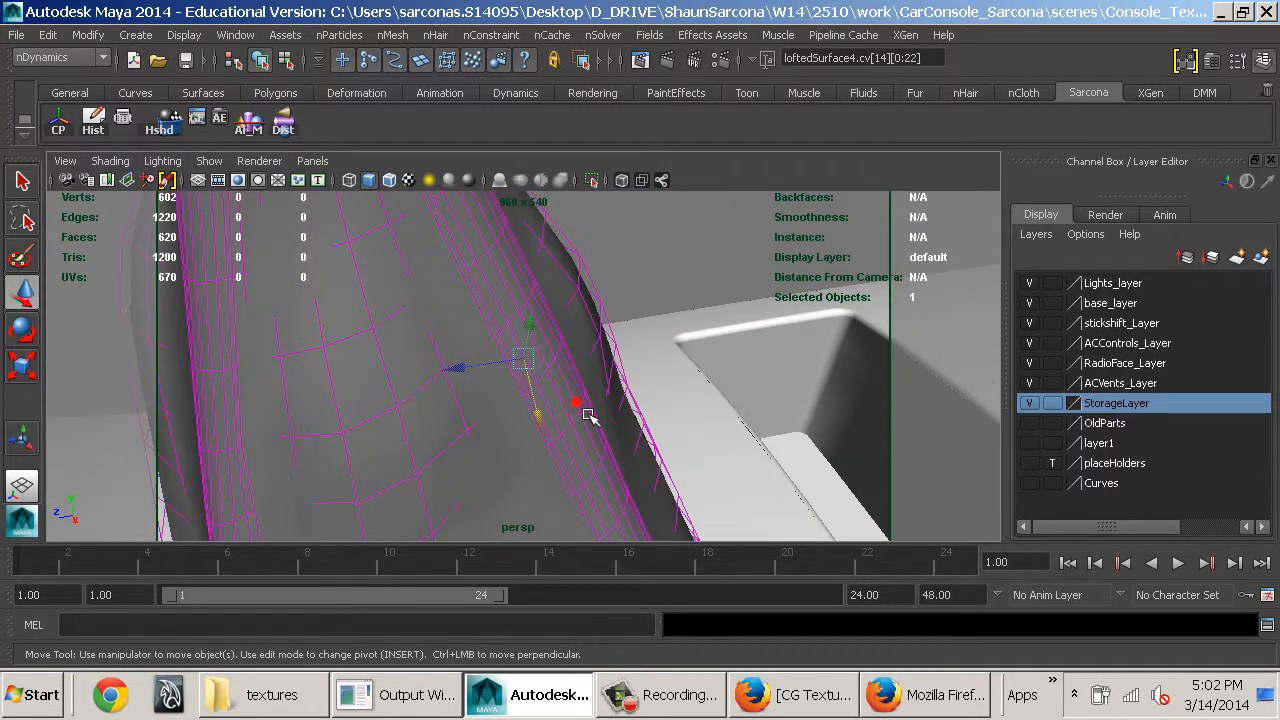
alt+right_drag(572, 415, 545, 336)
click(596, 319)
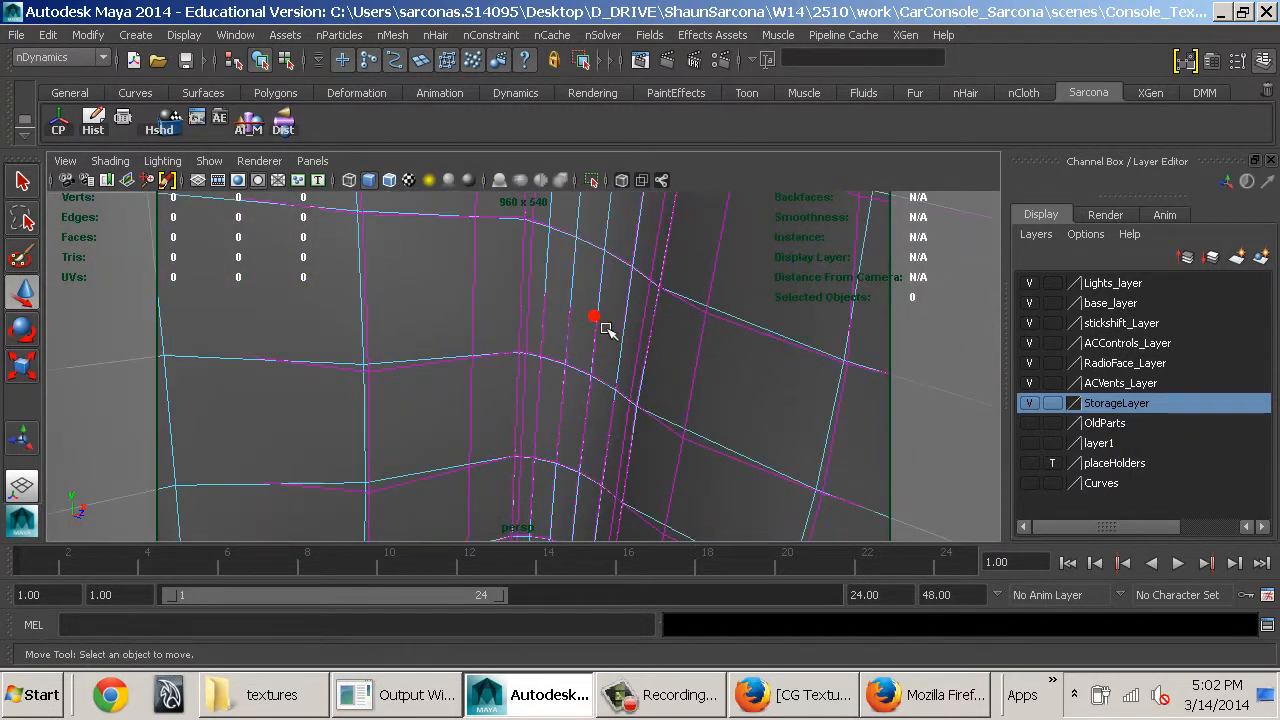
key(4)
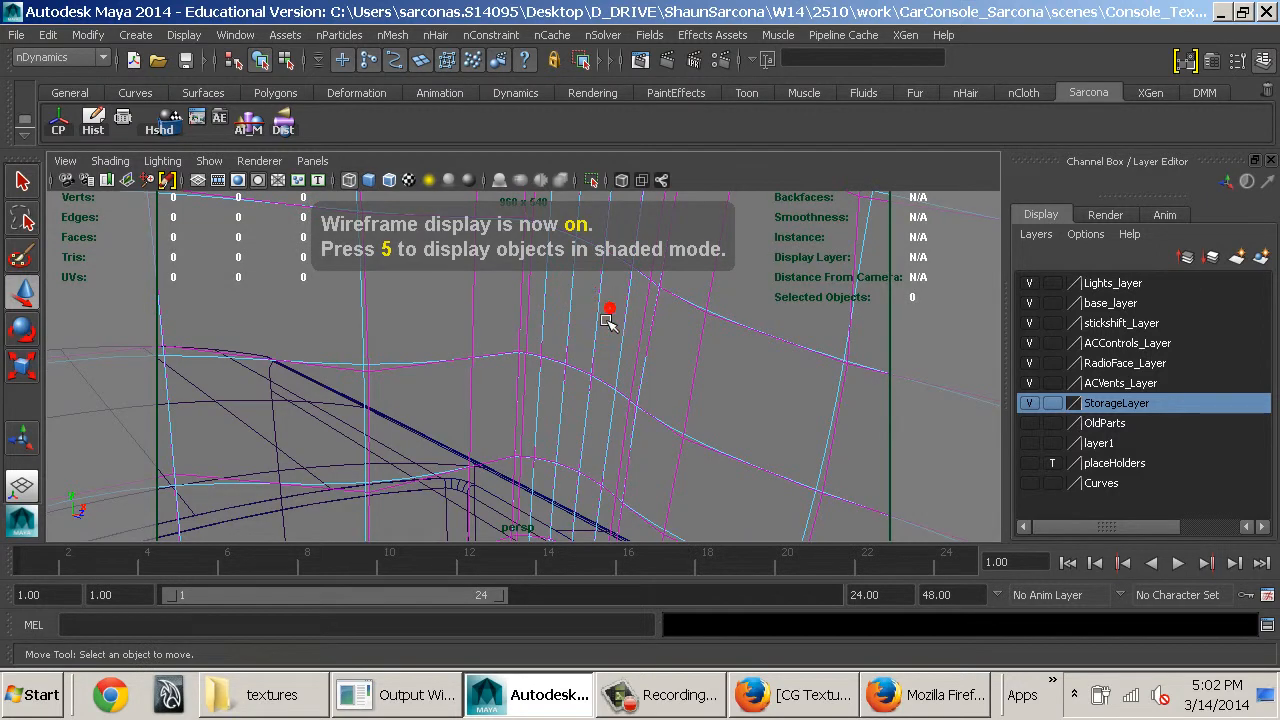
click(608, 320)
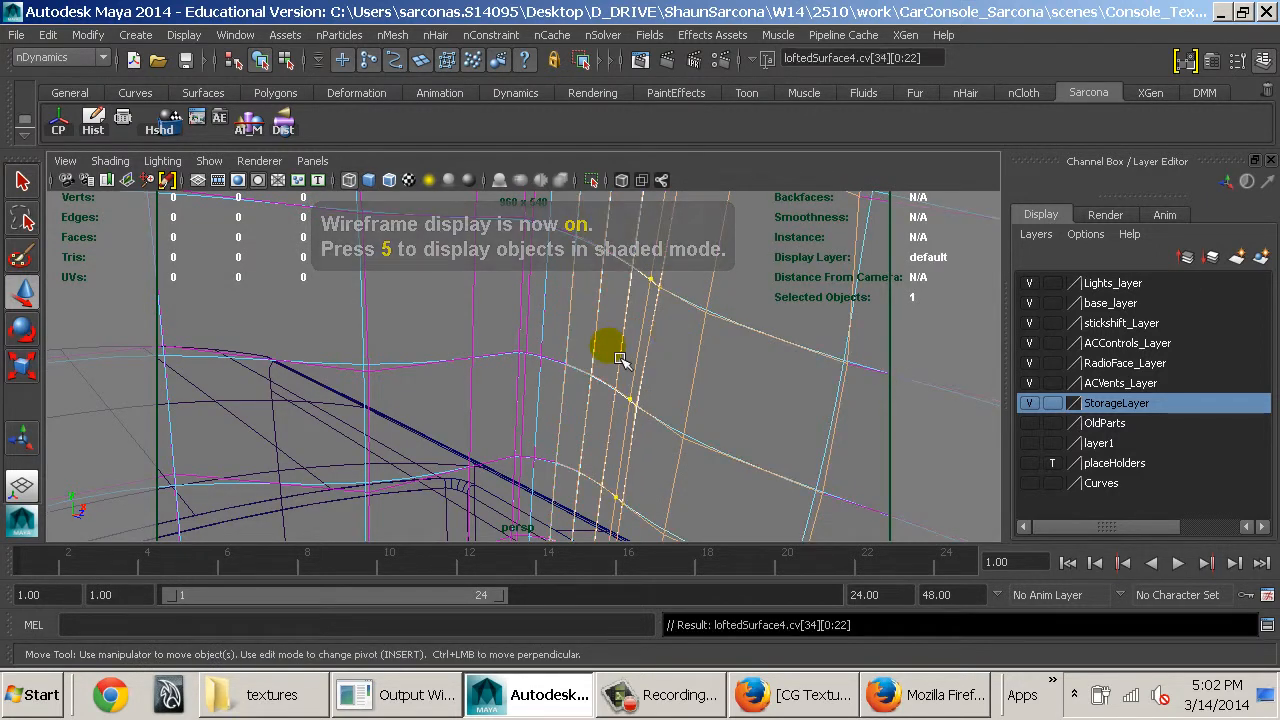
Select hull cv[31] in shaded view and try moving its points, undoing the trial moves
click(620, 358)
mouse_move(745, 432)
alt+right_down()
mouse_move(686, 443)
mouse_move(680, 408)
alt+right_up()
key(5)
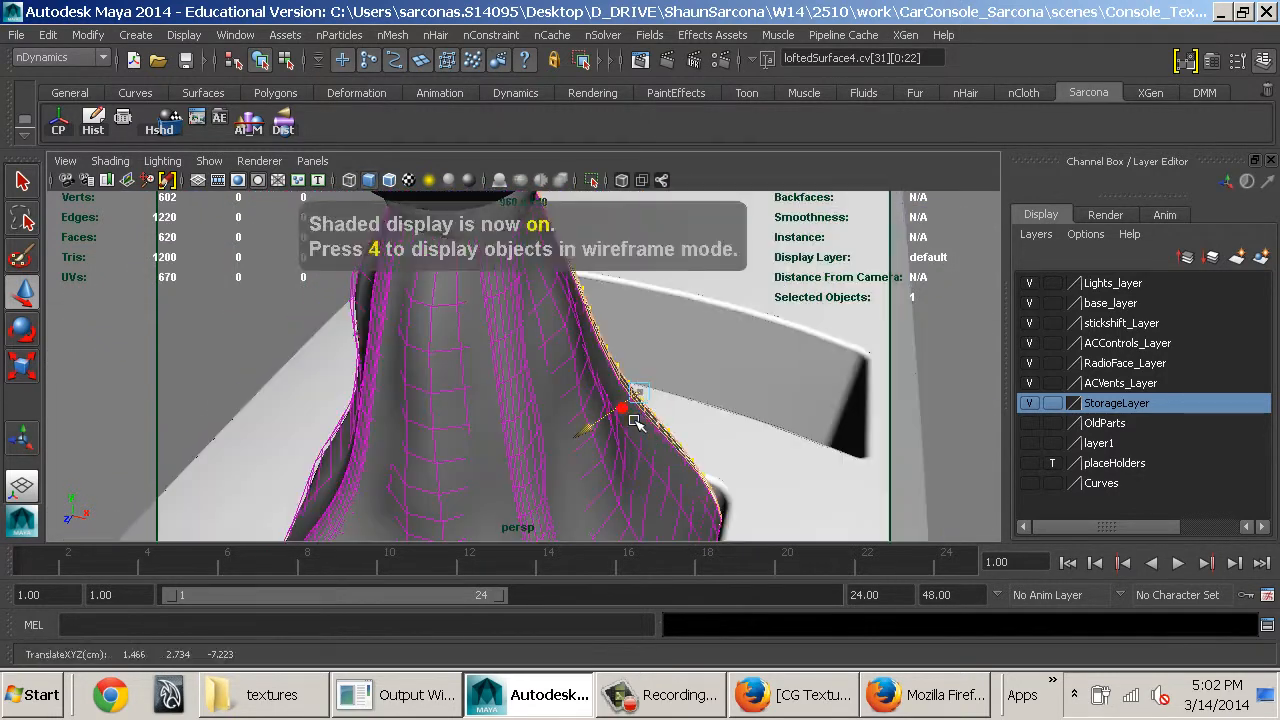
alt+right_drag(774, 377, 689, 383)
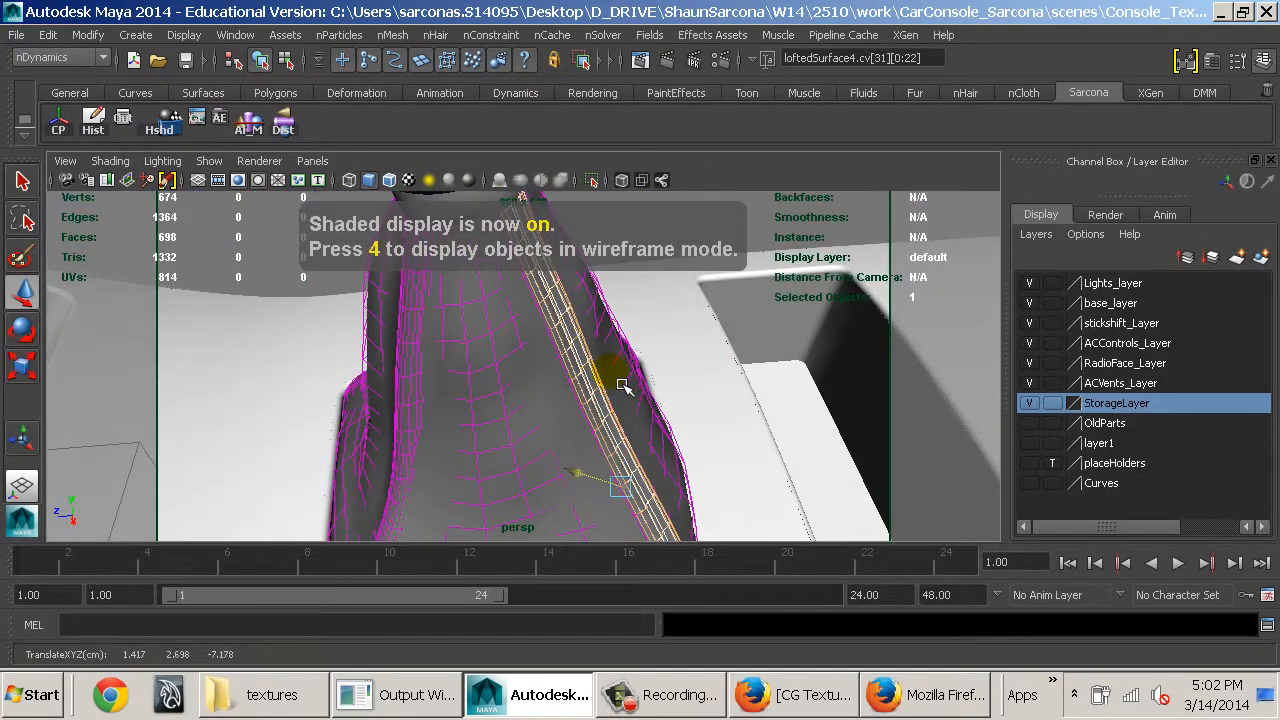
mouse_move(625, 383)
alt+mouse_down()
mouse_move(610, 372)
mouse_move(665, 365)
mouse_move(707, 326)
mouse_move(777, 320)
mouse_move(771, 437)
mouse_move(294, 569)
alt+mouse_up()
key(ctrl+z)
drag(440, 447, 483, 441)
key(ctrl+z)
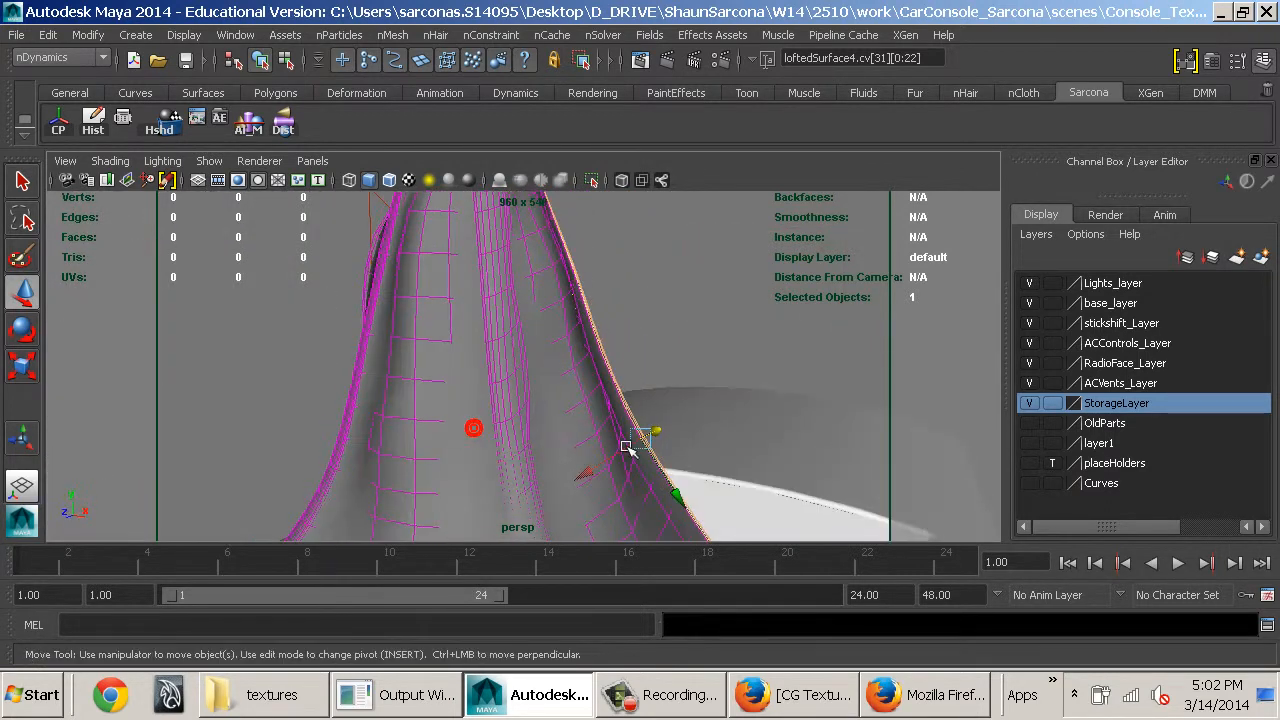
Try selecting control point columns cv[48], cv[49] and cv[46], then a horizontal row
click(515, 366)
alt+drag(518, 368, 474, 406)
click(474, 406)
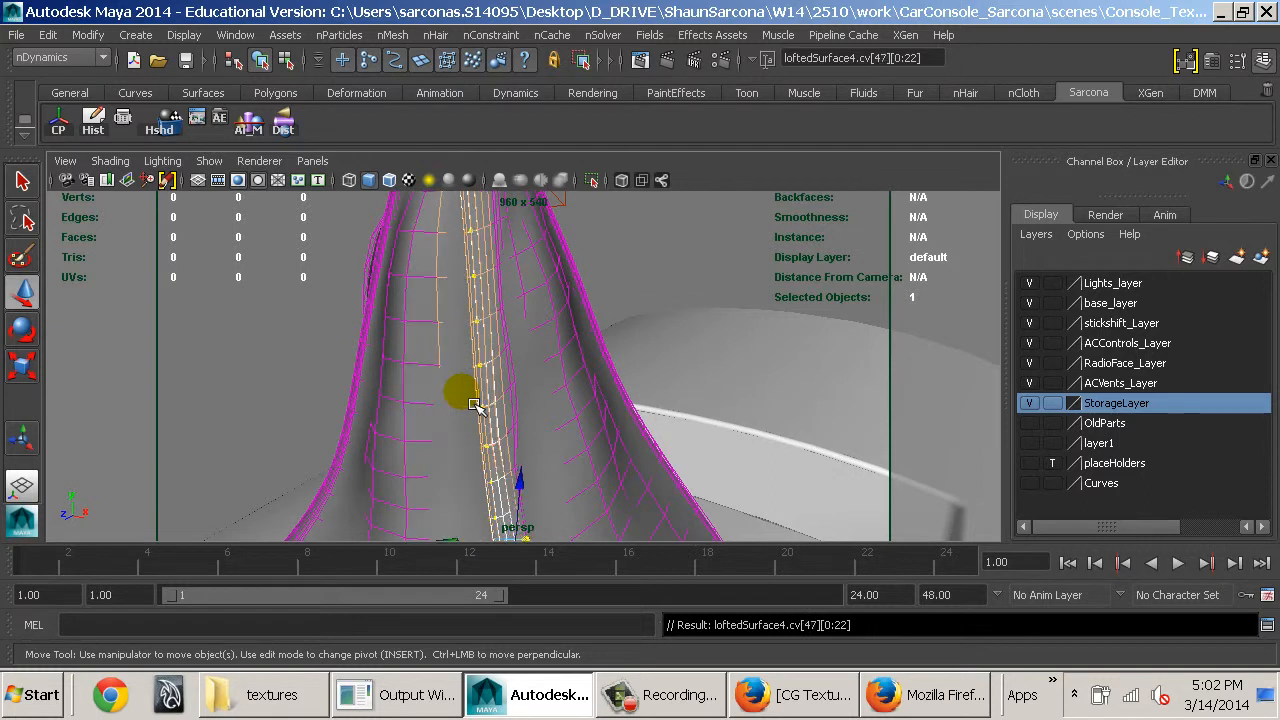
click(491, 400)
alt+drag(491, 400, 525, 435)
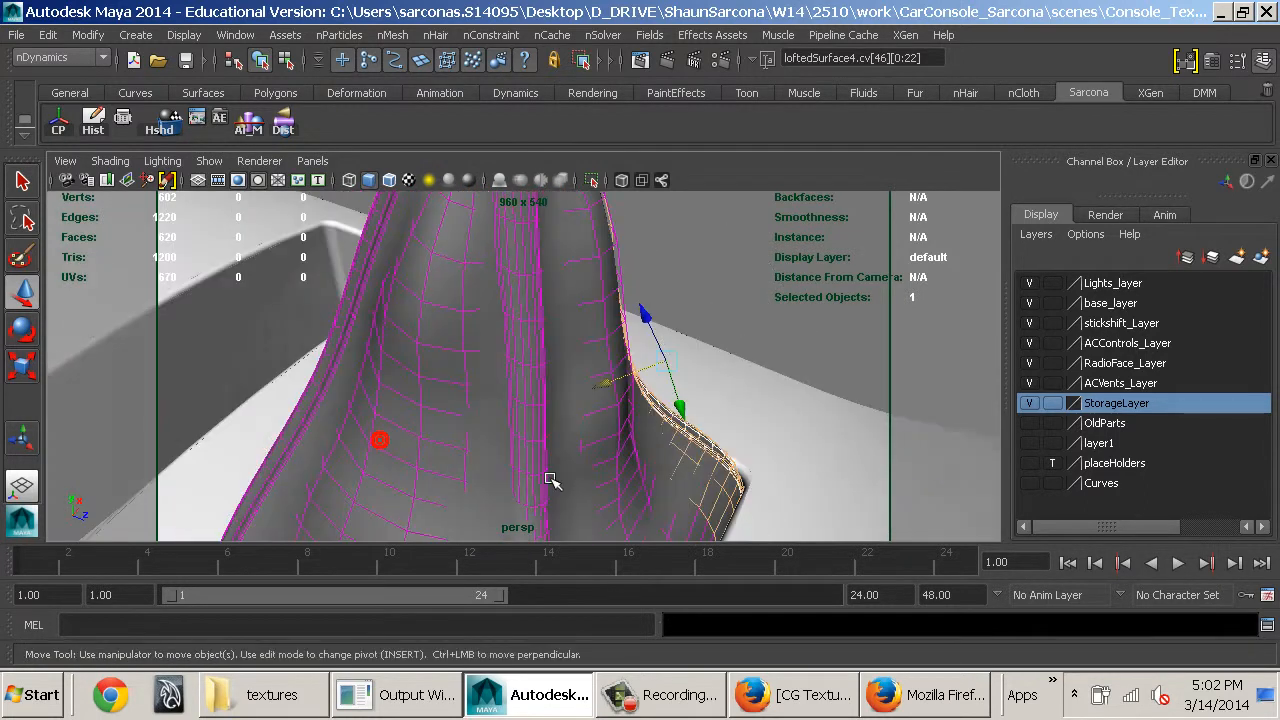
click(527, 436)
Reselect loftedSurface4's hulls, pick cv[2][0:22], step to cv[3], then return to object mode
click(533, 408)
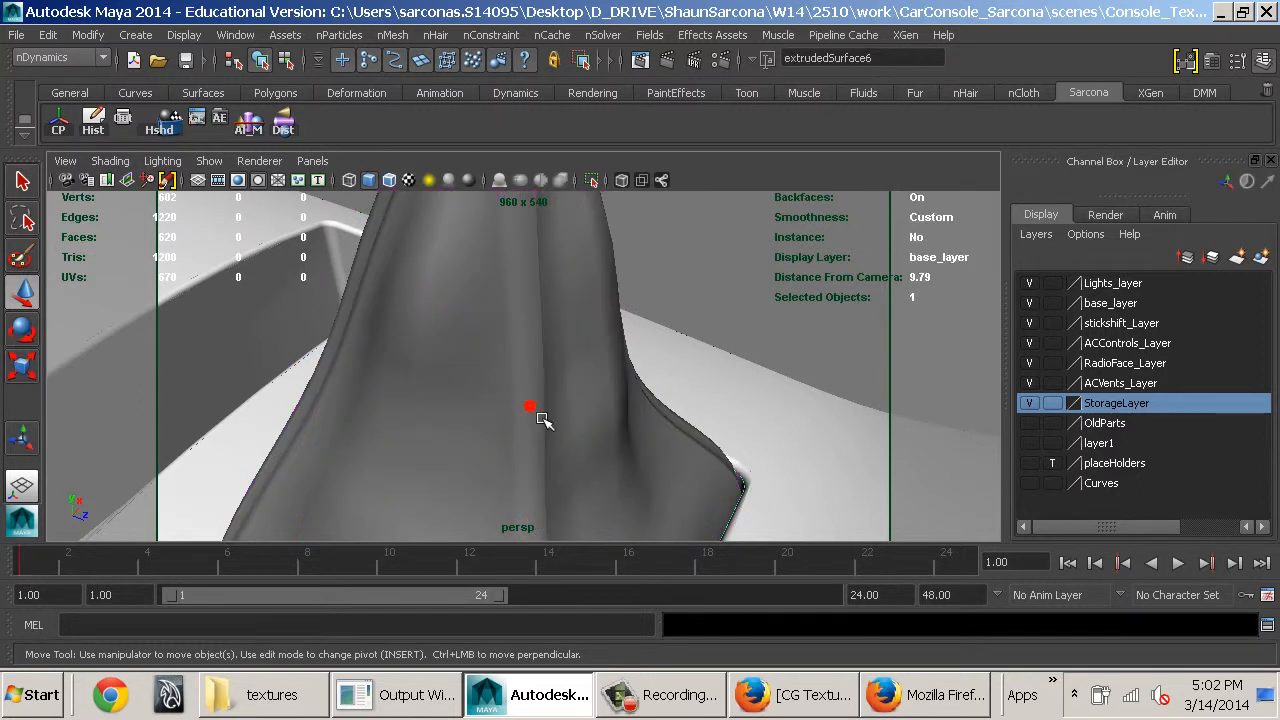
click(532, 393)
right_drag(523, 366, 573, 246)
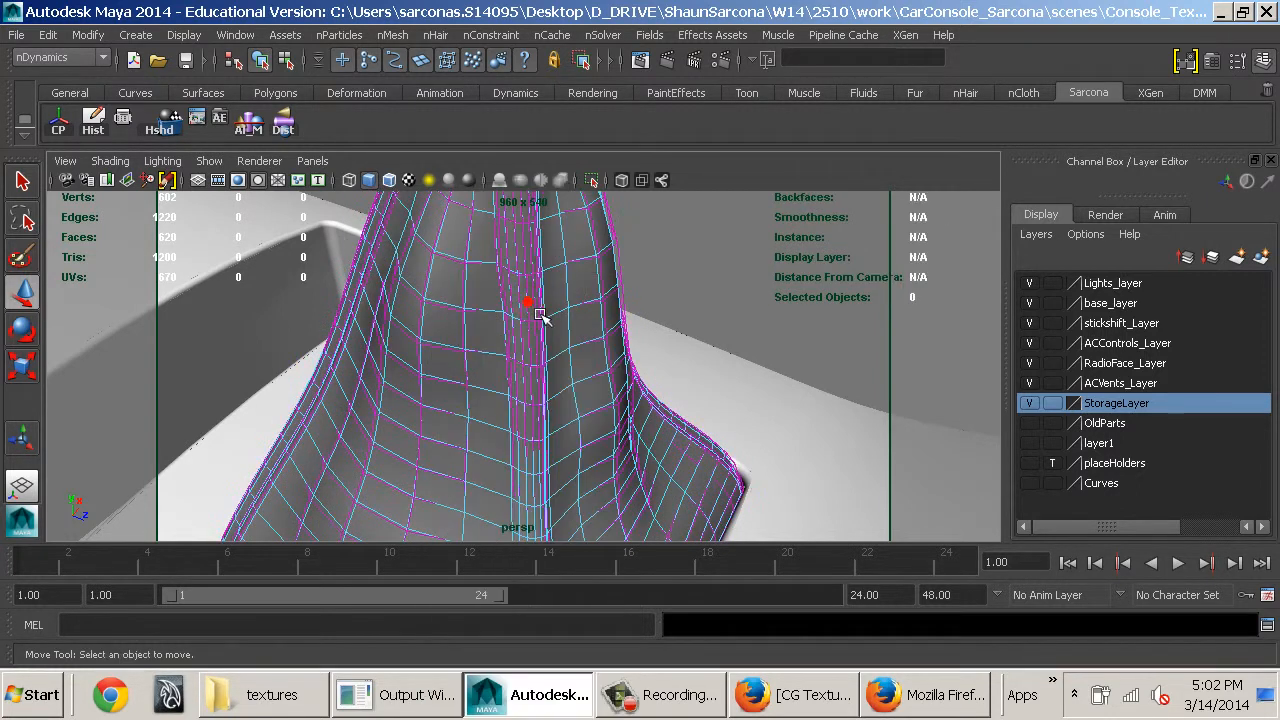
click(537, 311)
click(473, 298)
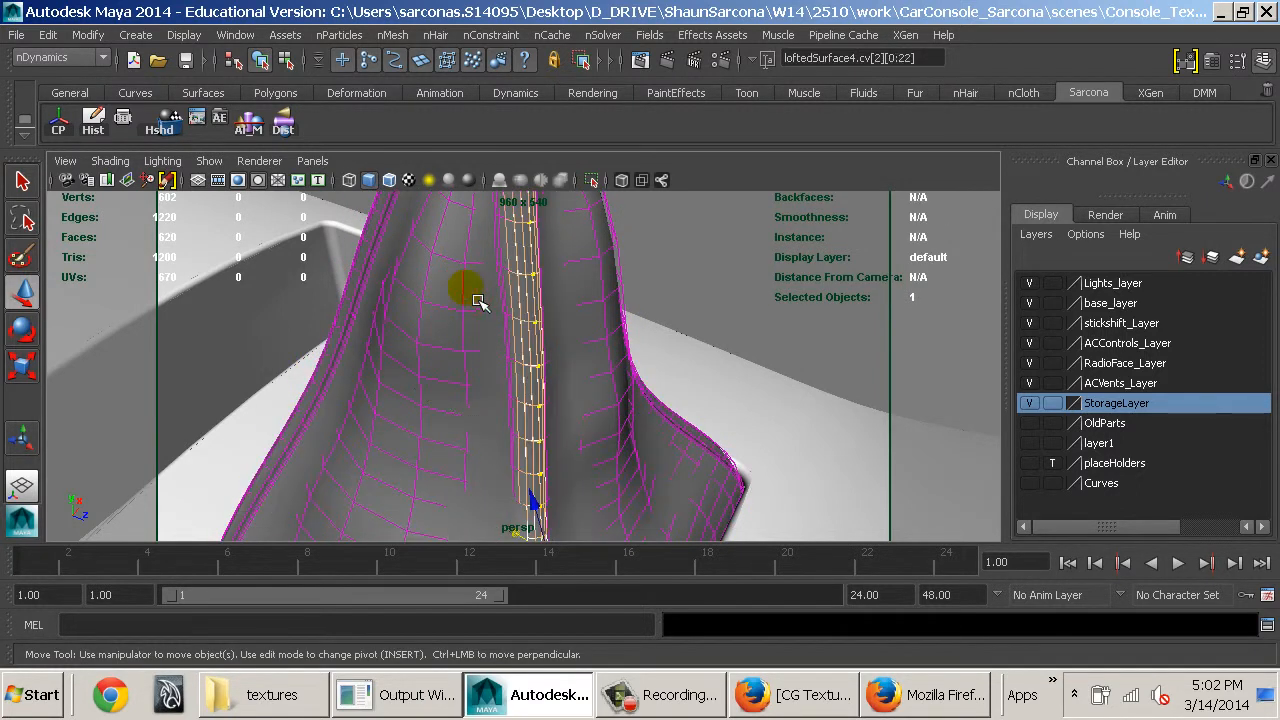
key(Right)
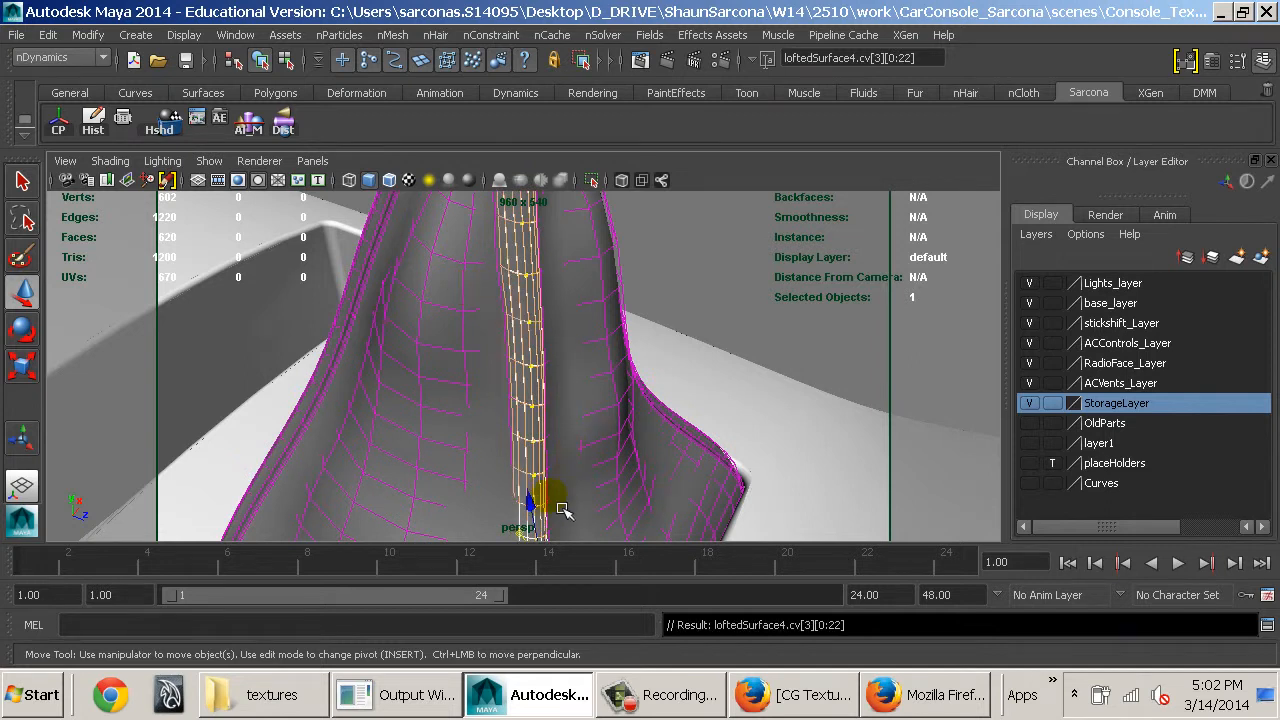
alt+drag(563, 509, 556, 434)
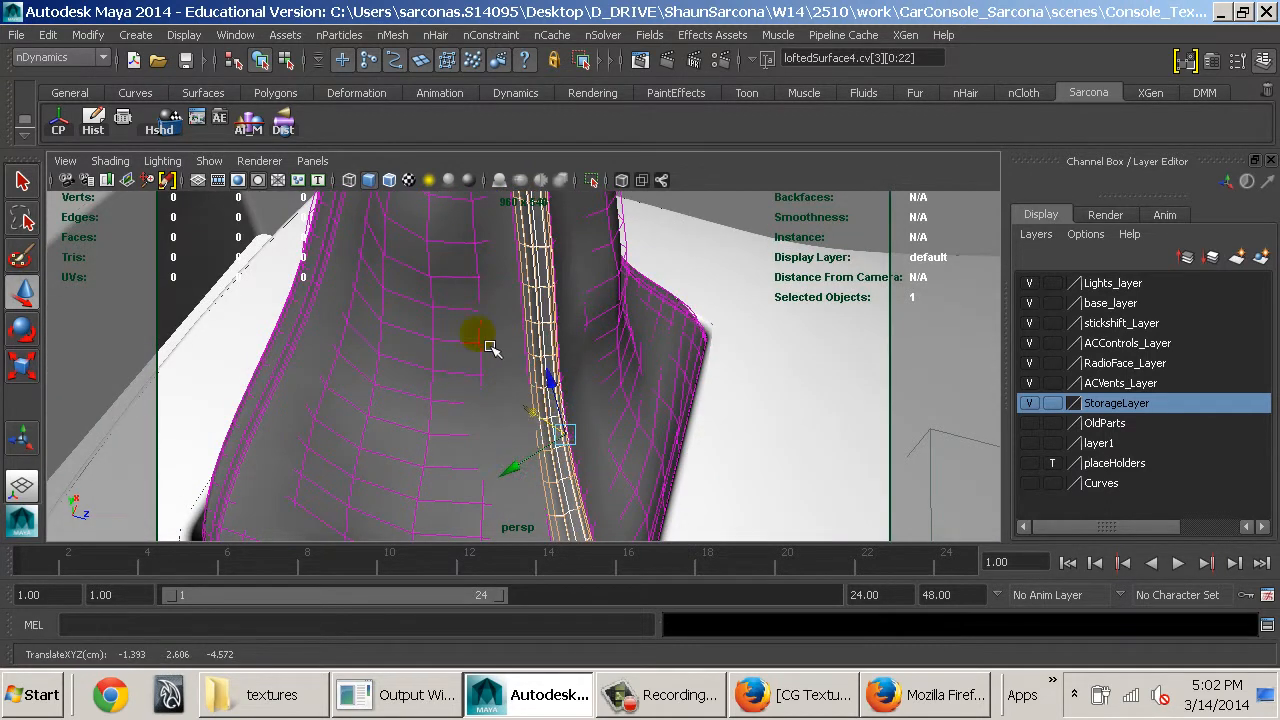
key(F8)
Select console base loftedSurface1 and frame the view closely on the shifter
click(710, 229)
alt+drag(710, 229, 751, 300)
alt+right_drag(751, 300, 574, 351)
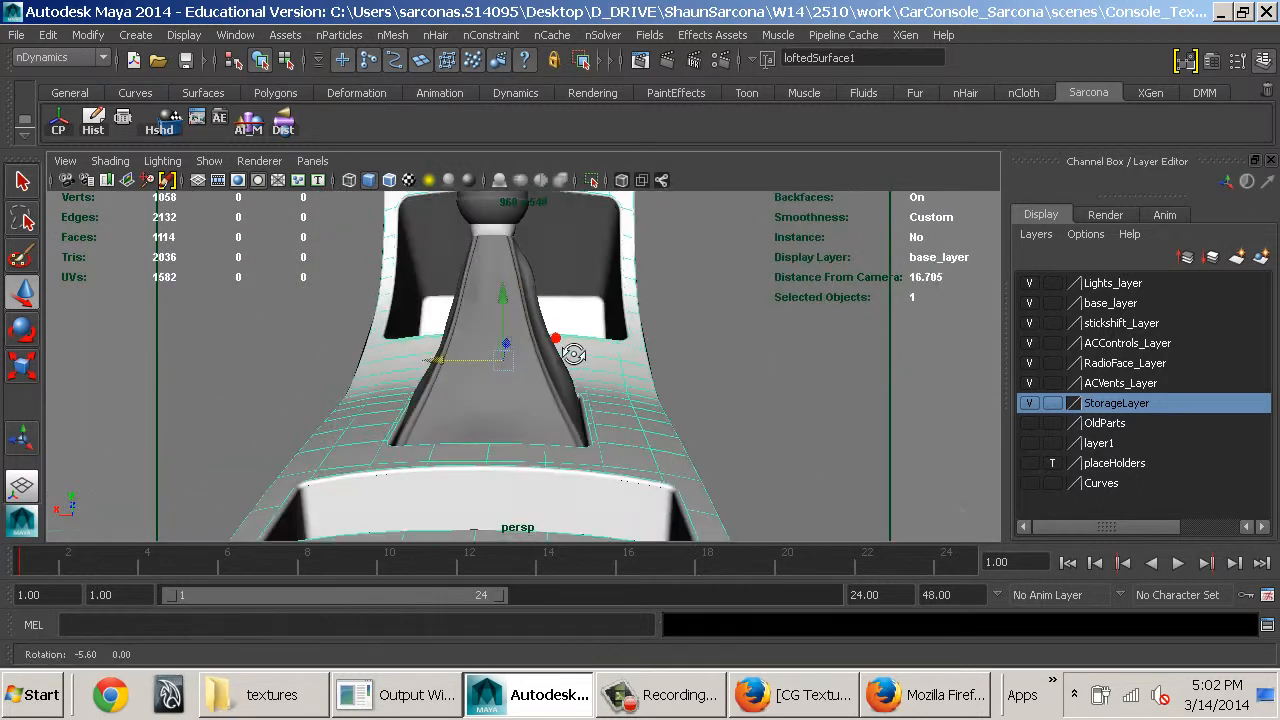
alt+drag(574, 351, 726, 351)
alt+right_drag(726, 351, 528, 316)
alt+middle_drag(612, 346, 634, 363)
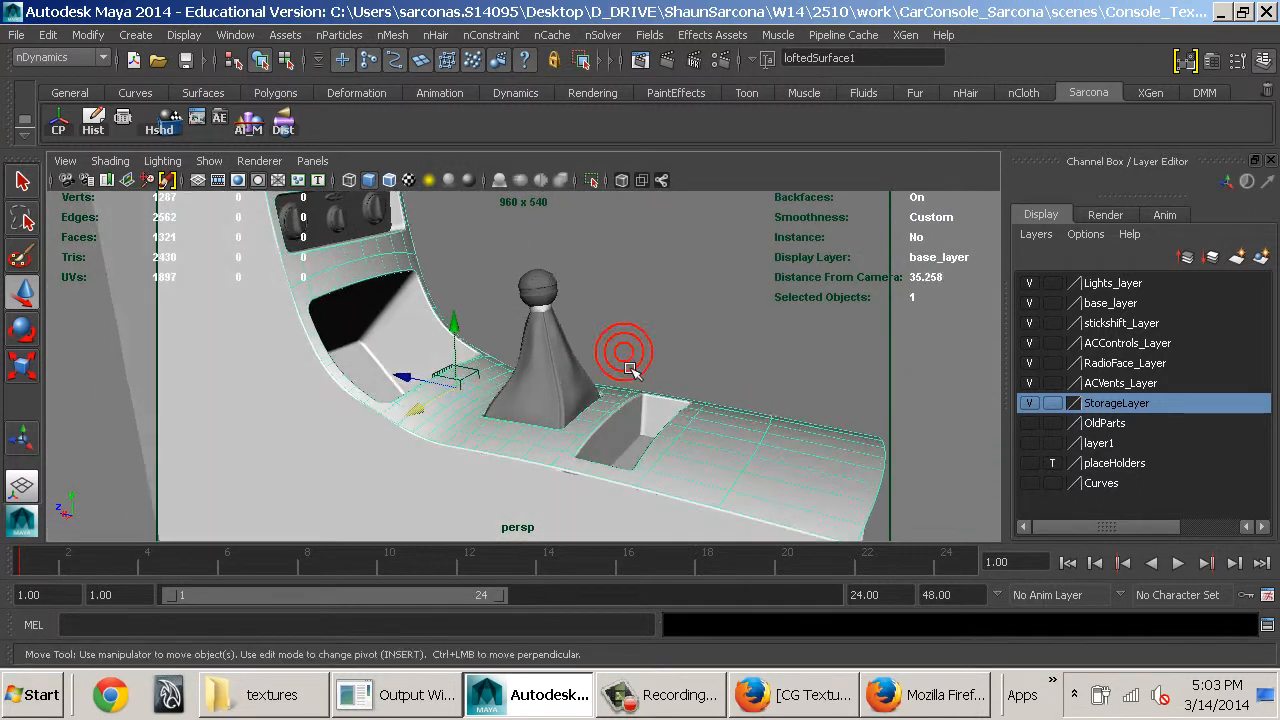
alt+drag(632, 364, 609, 383)
alt+right_drag(609, 383, 738, 418)
alt+drag(738, 418, 714, 430)
alt+right_drag(714, 430, 680, 394)
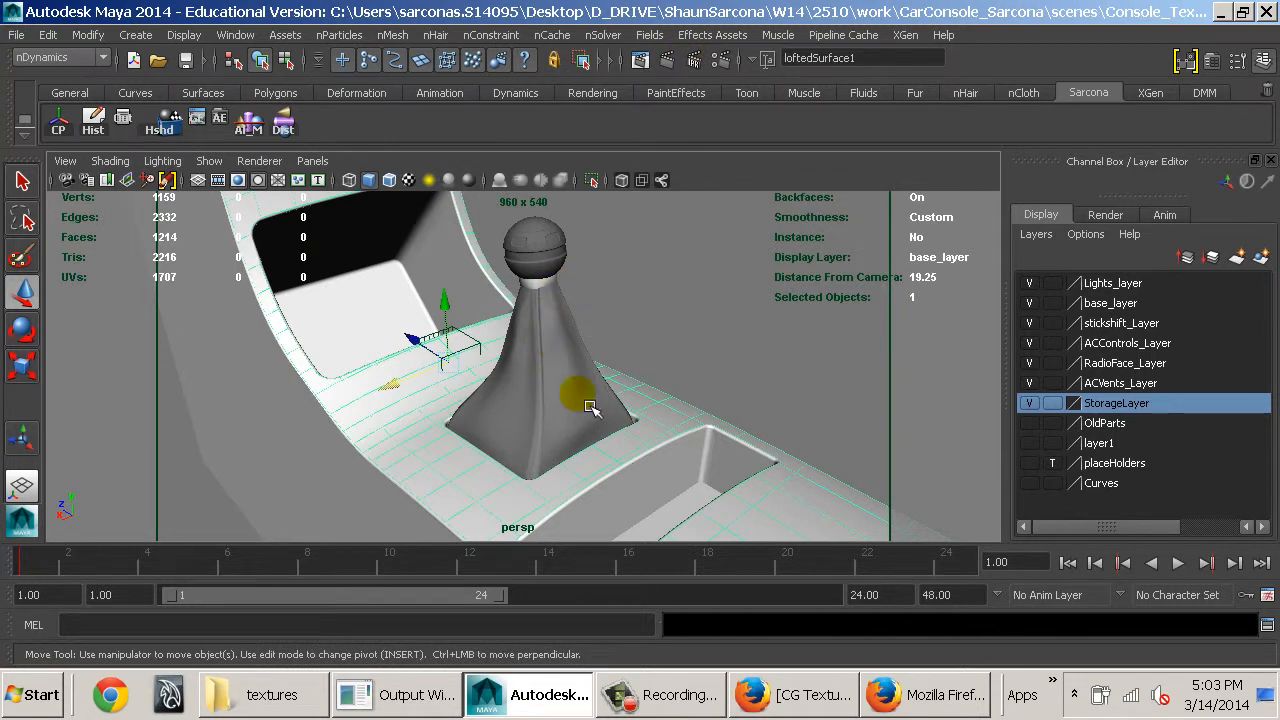
Check the leather texture in Firefox, then run a mental ray render of the current frame
click(940, 712)
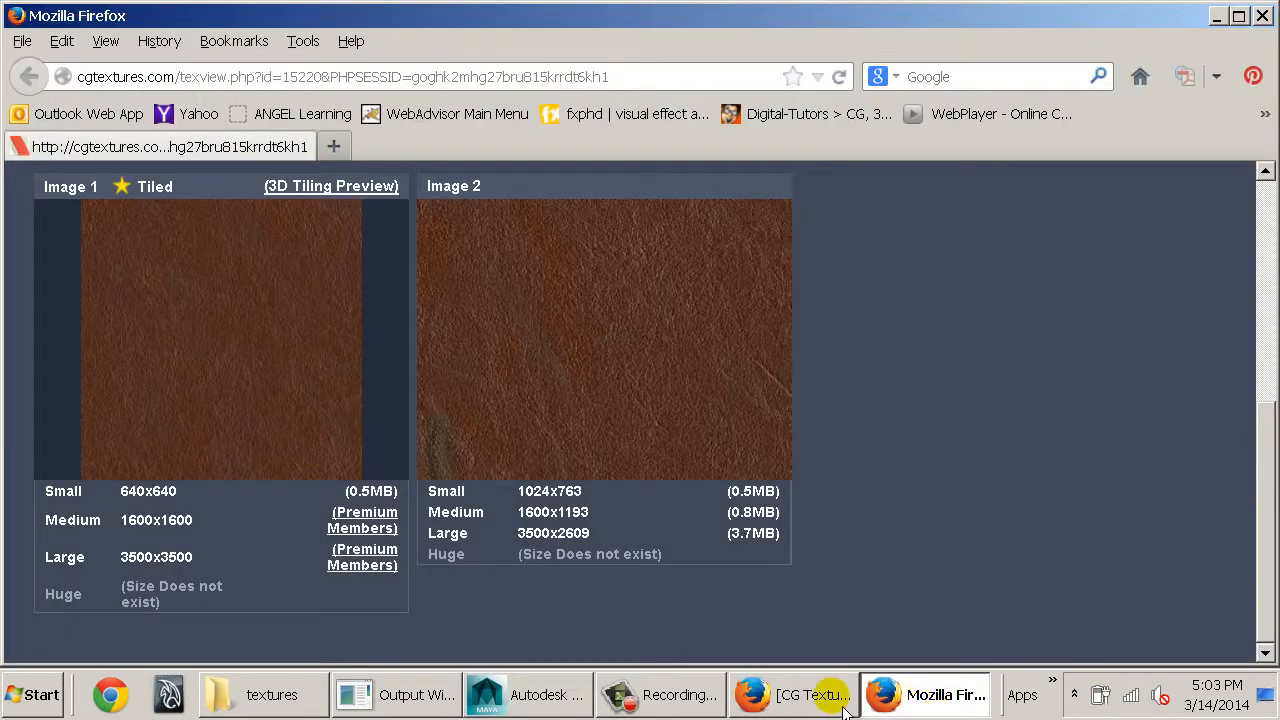
click(940, 695)
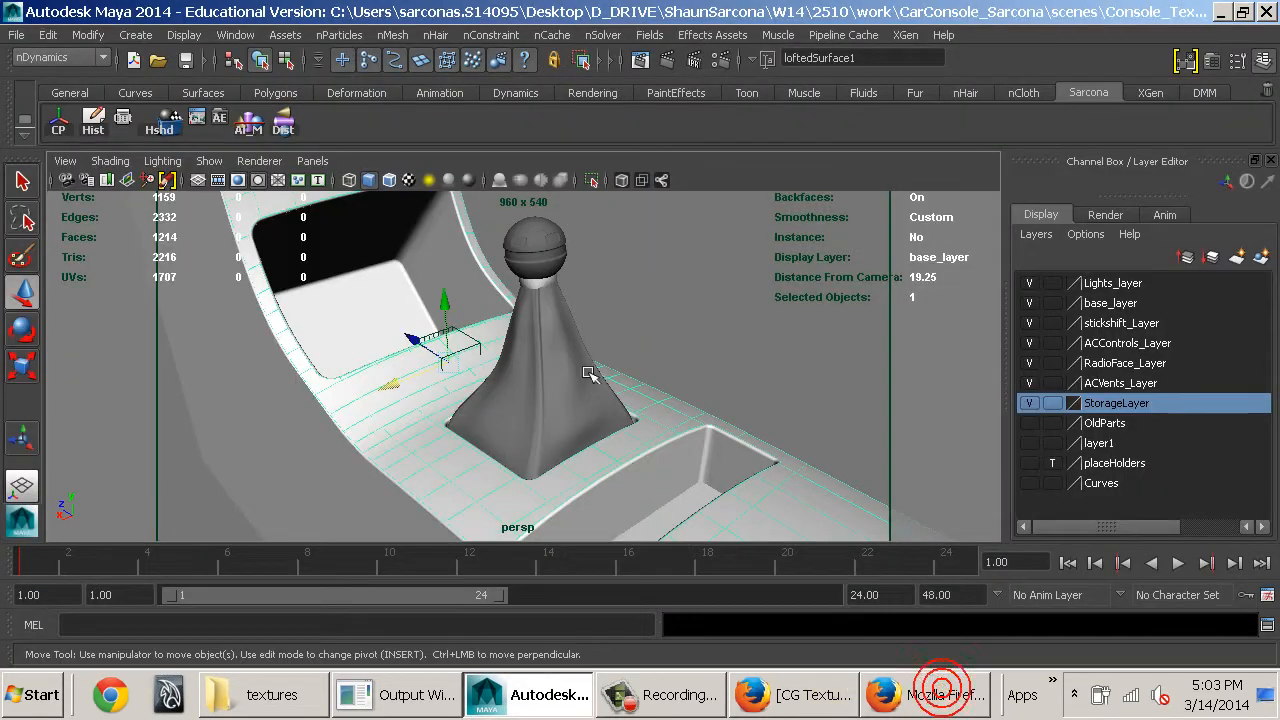
click(668, 60)
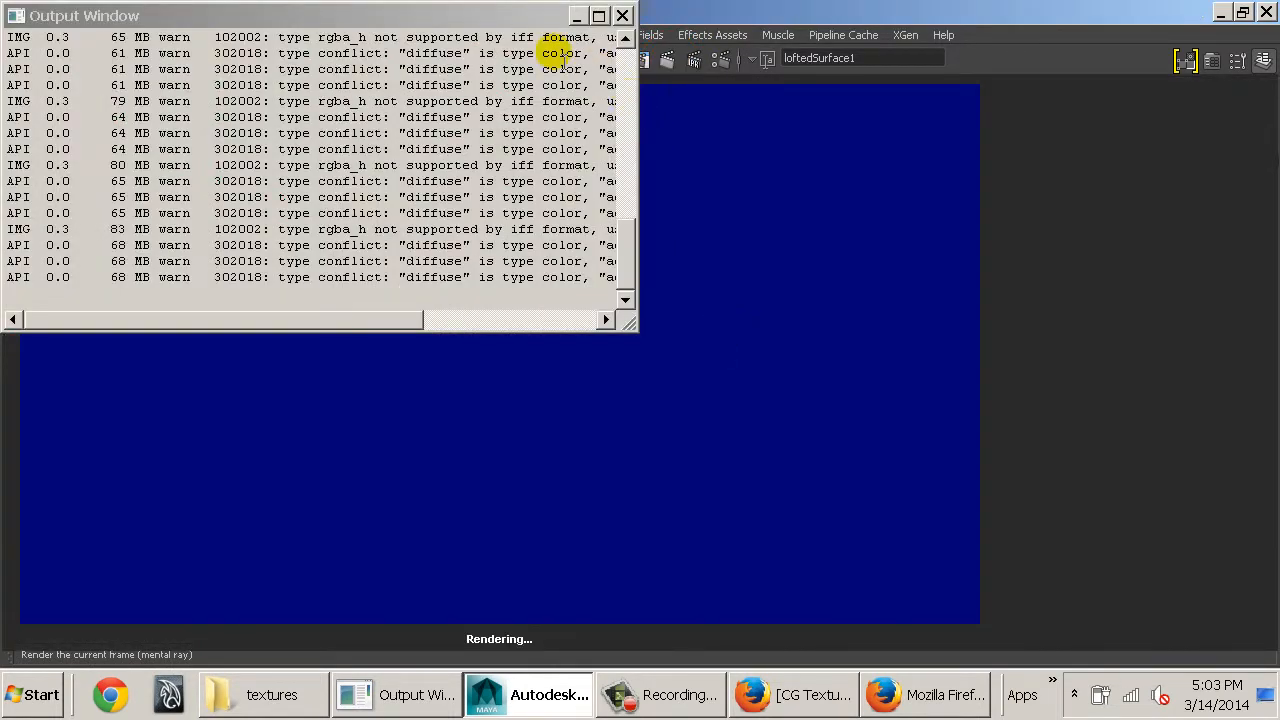
click(577, 17)
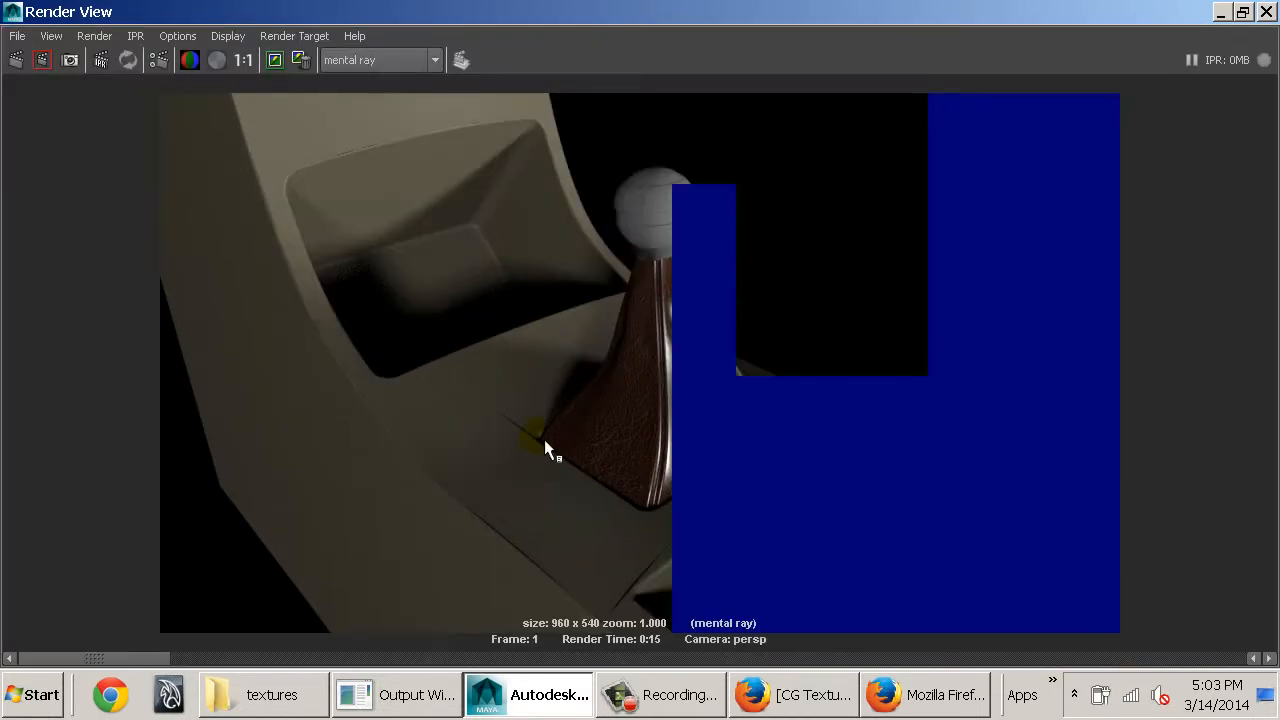
double_click(14, 12)
Set stickshiftLeather_MIA's reflectivity to 0.1 and glossiness to 0.2
click(572, 338)
key(ctrl+a)
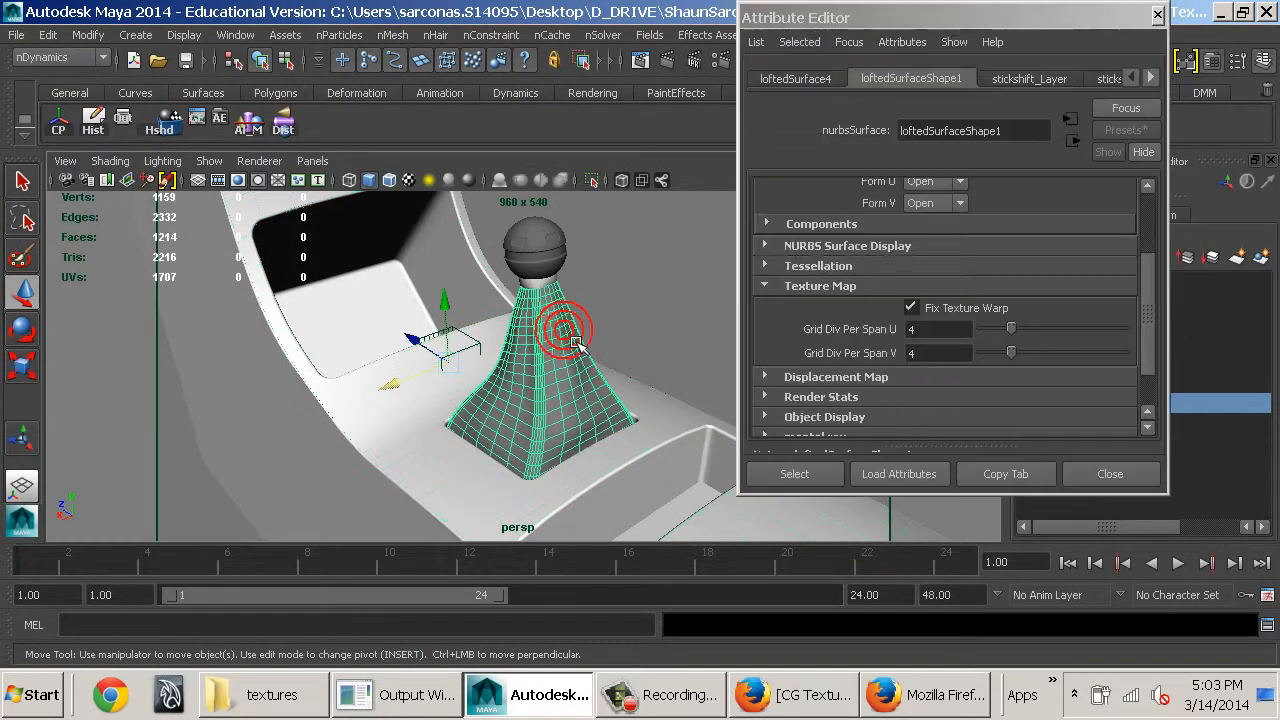
click(1150, 77)
click(1055, 77)
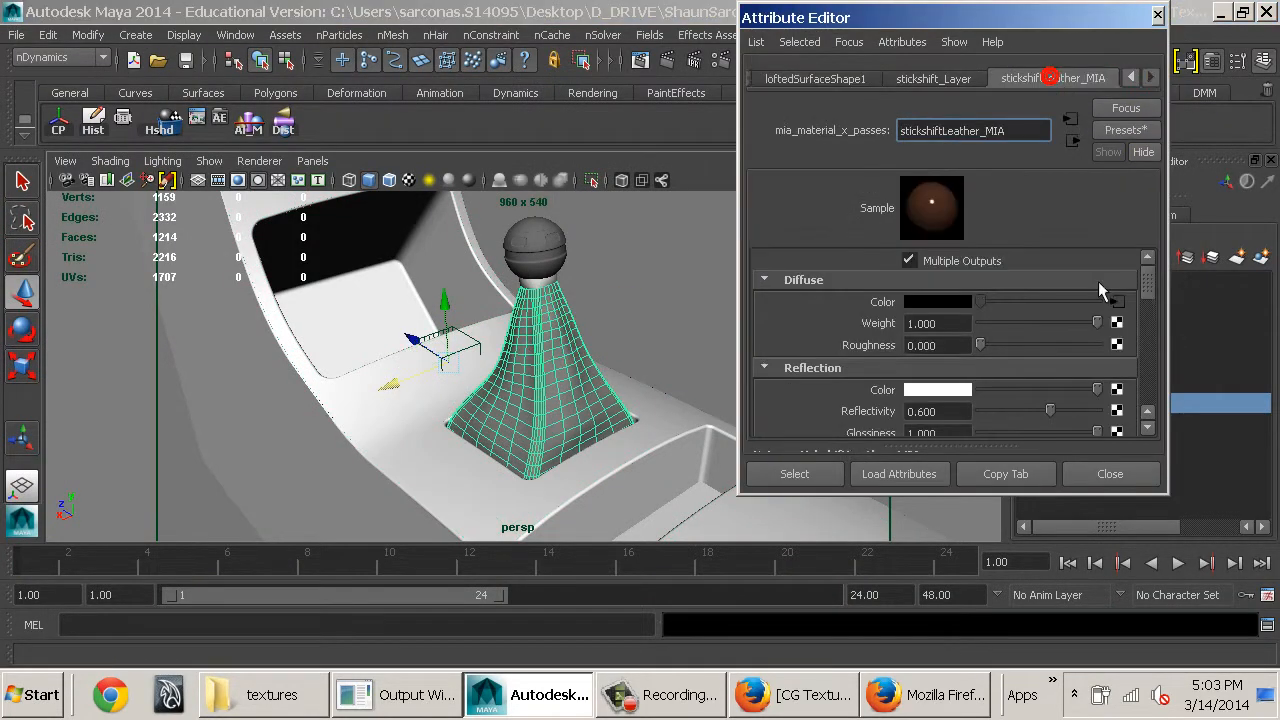
drag(1037, 421, 854, 413)
text(.1)
key(Return)
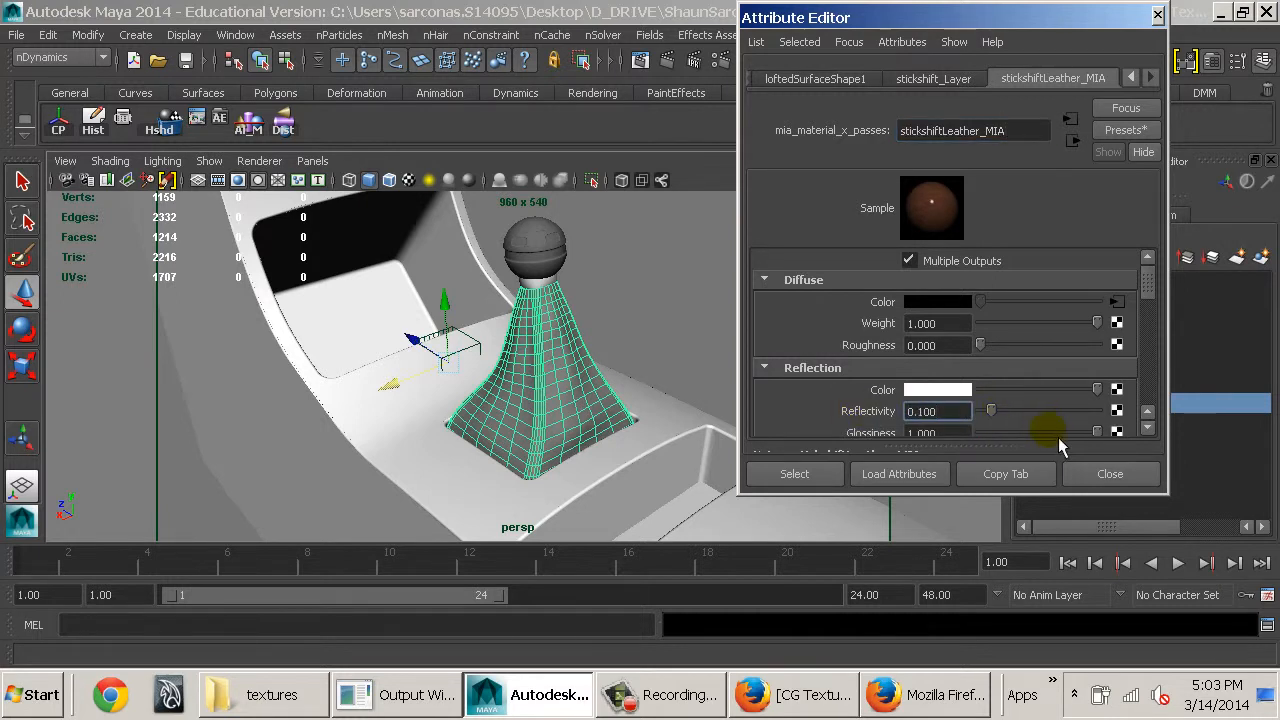
drag(1058, 438, 856, 433)
text(.2)
key(Return)
scroll(906, 390, down, 1)
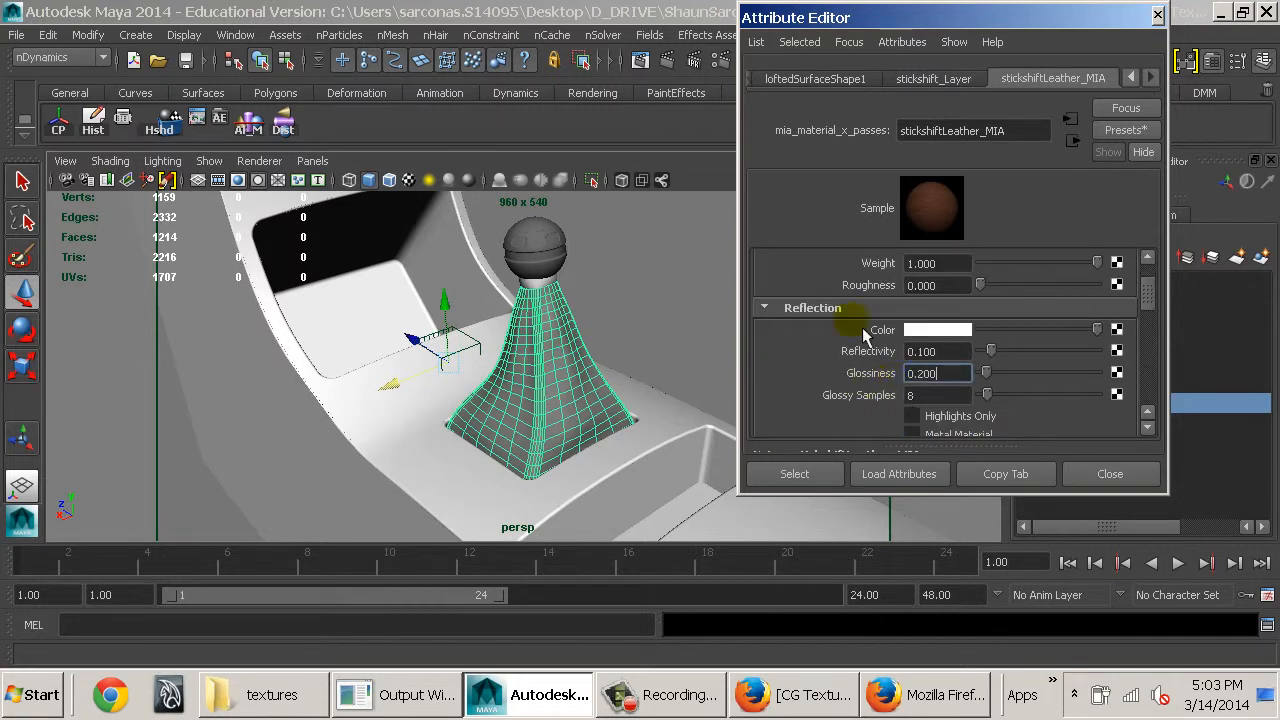
Render the scene, then re-render only a region around the gear shift
click(645, 58)
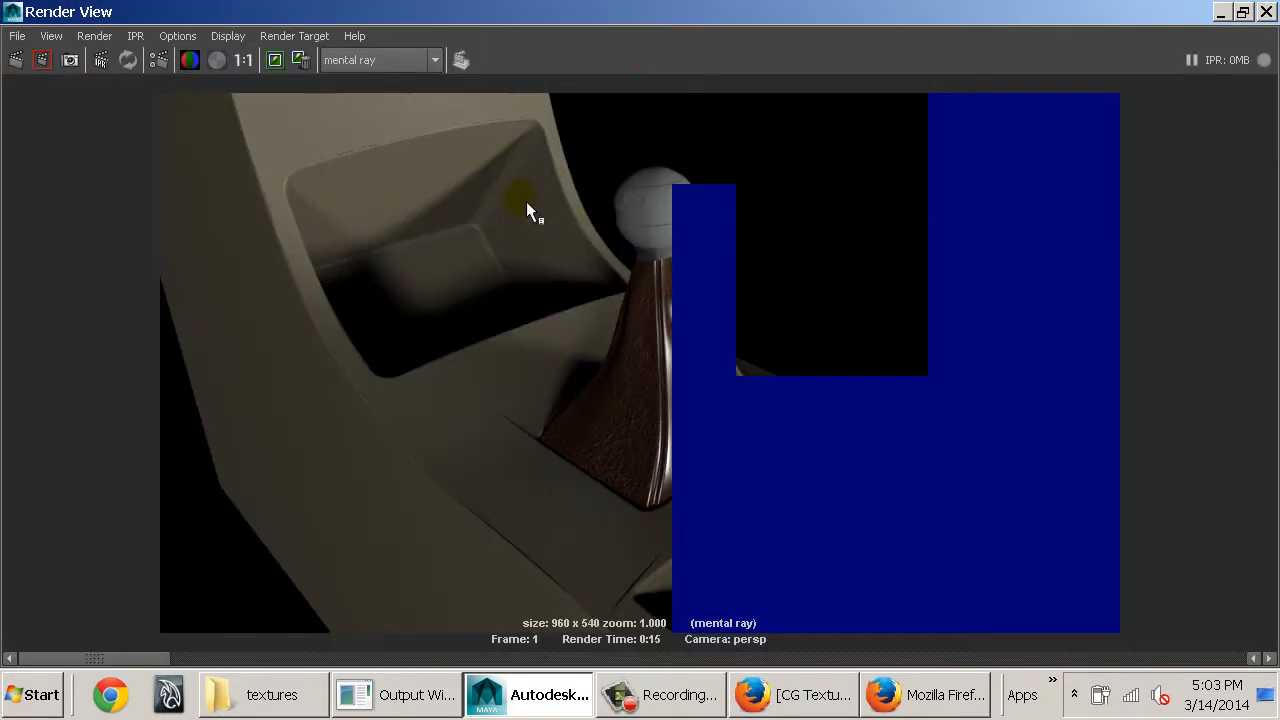
drag(721, 397, 793, 530)
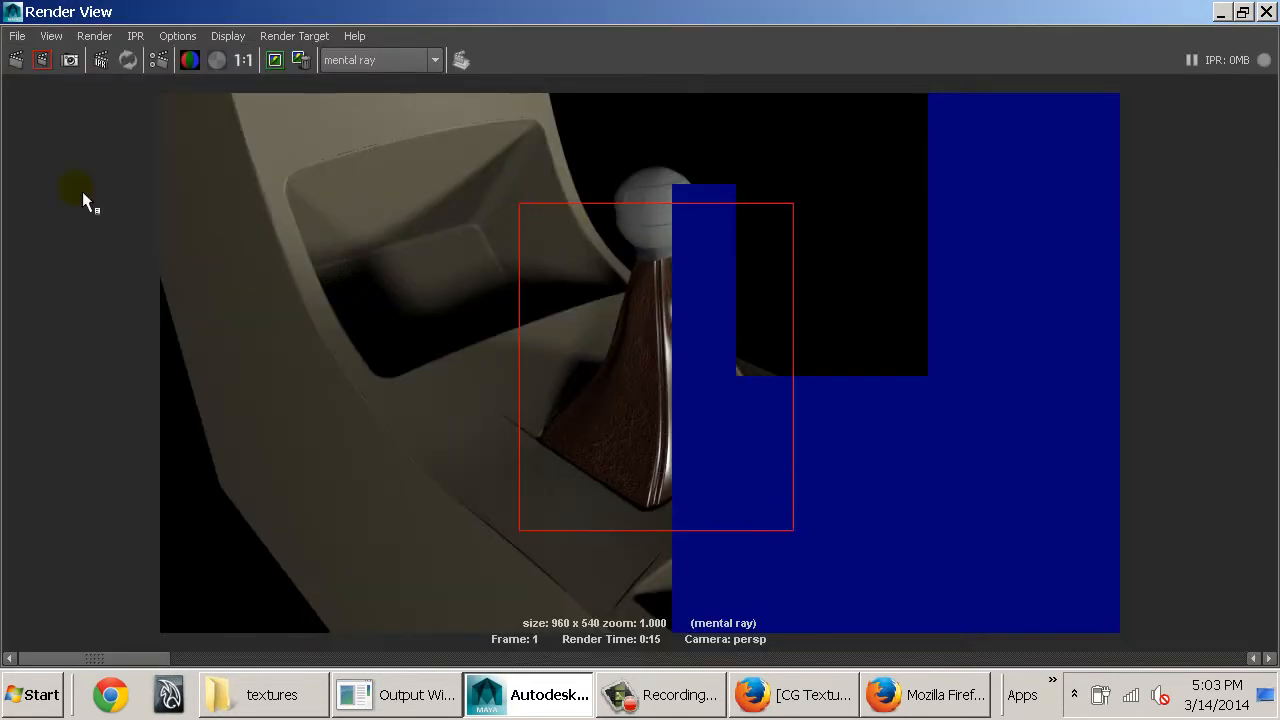
click(44, 61)
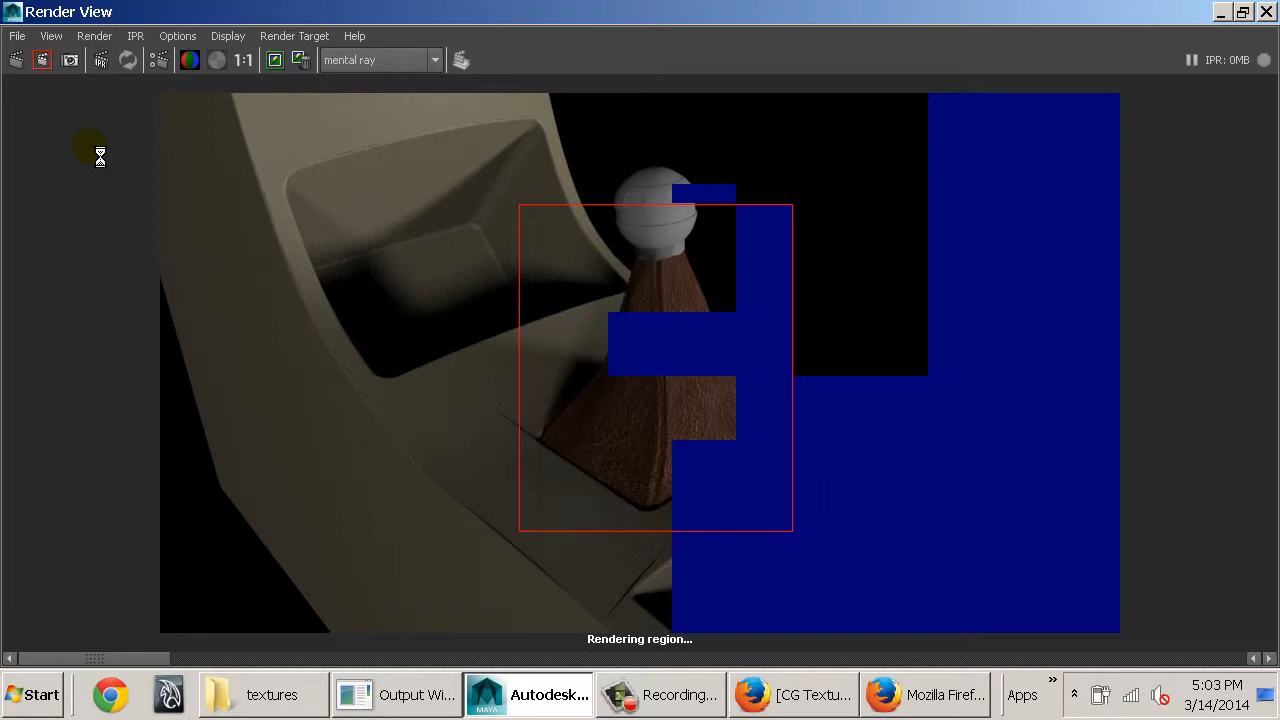
double_click(12, 18)
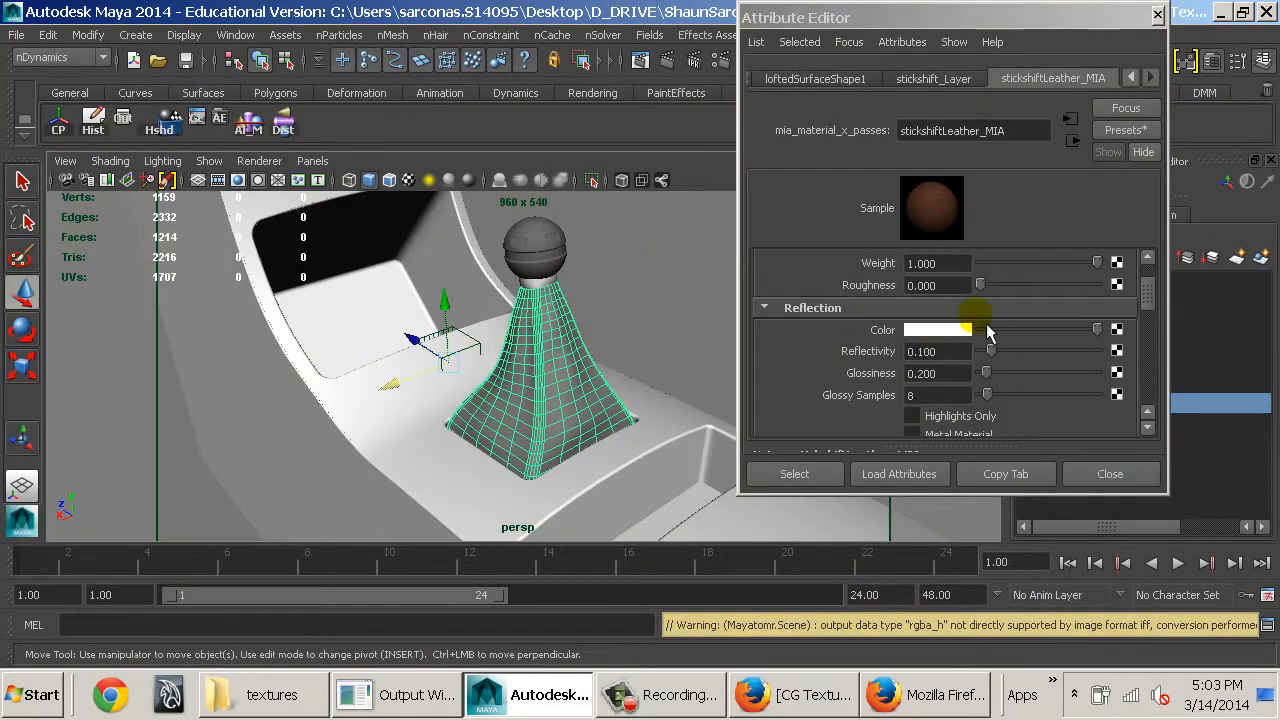
In Hypershade, drop the file1 texture onto stickshiftLeather_MIA's Standard Bump, then reopen Render View
scroll(1038, 421, down, 10)
scroll(1030, 419, down, 3)
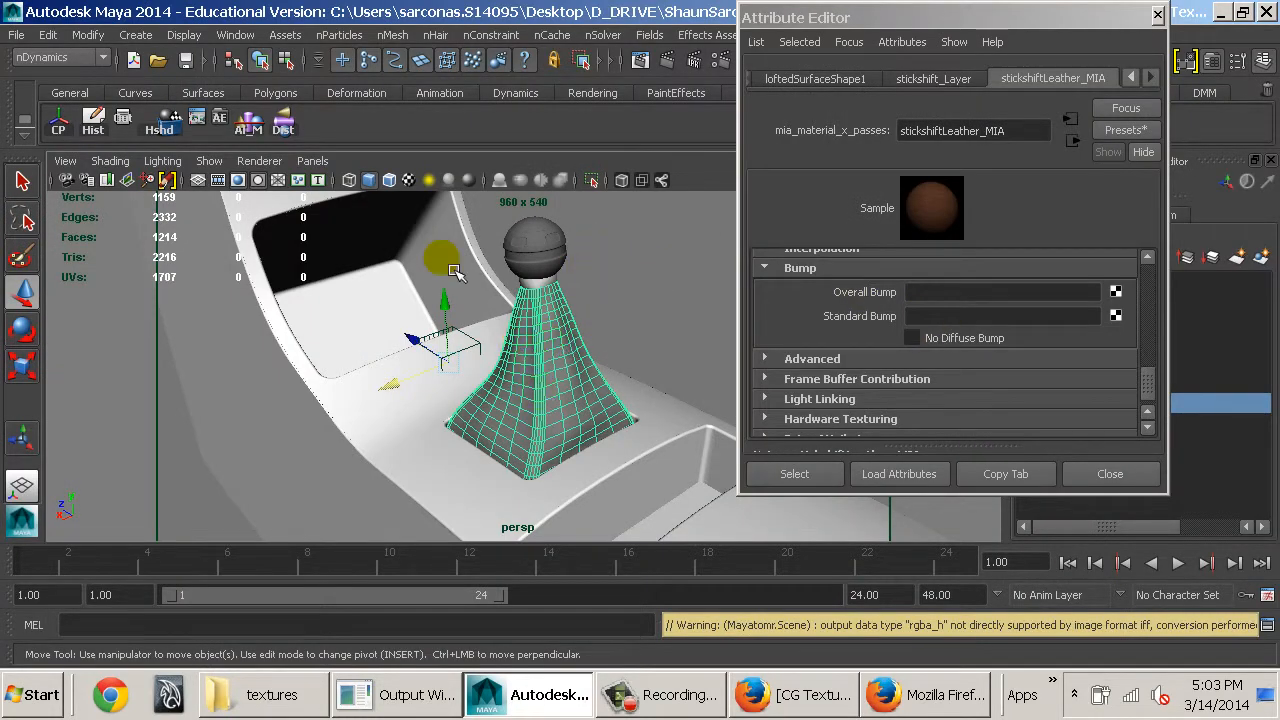
click(160, 119)
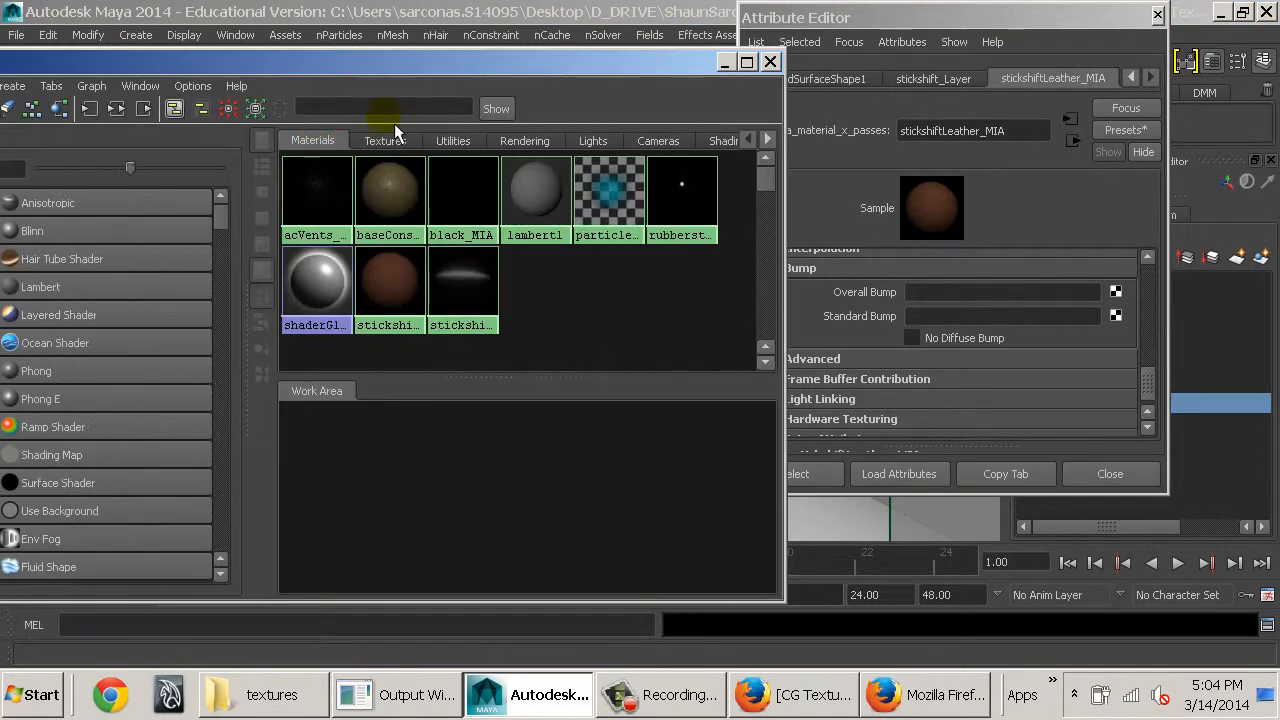
click(384, 141)
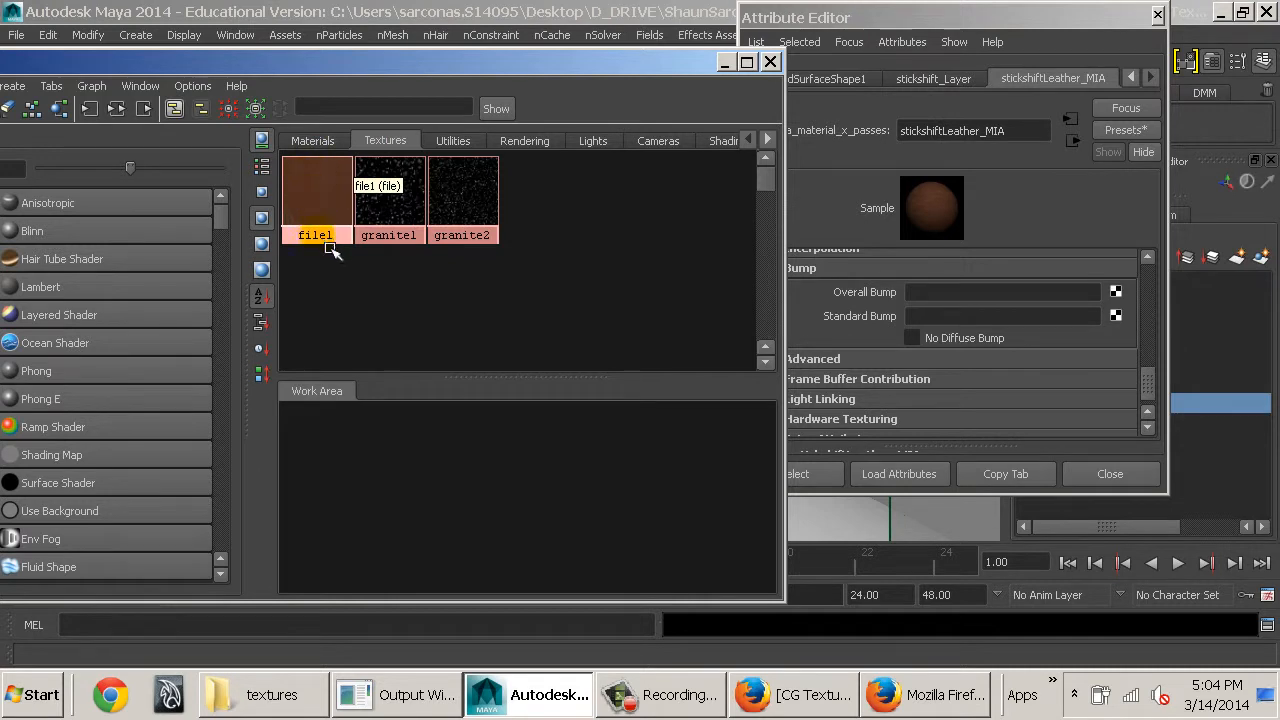
middle_drag(328, 210, 883, 322)
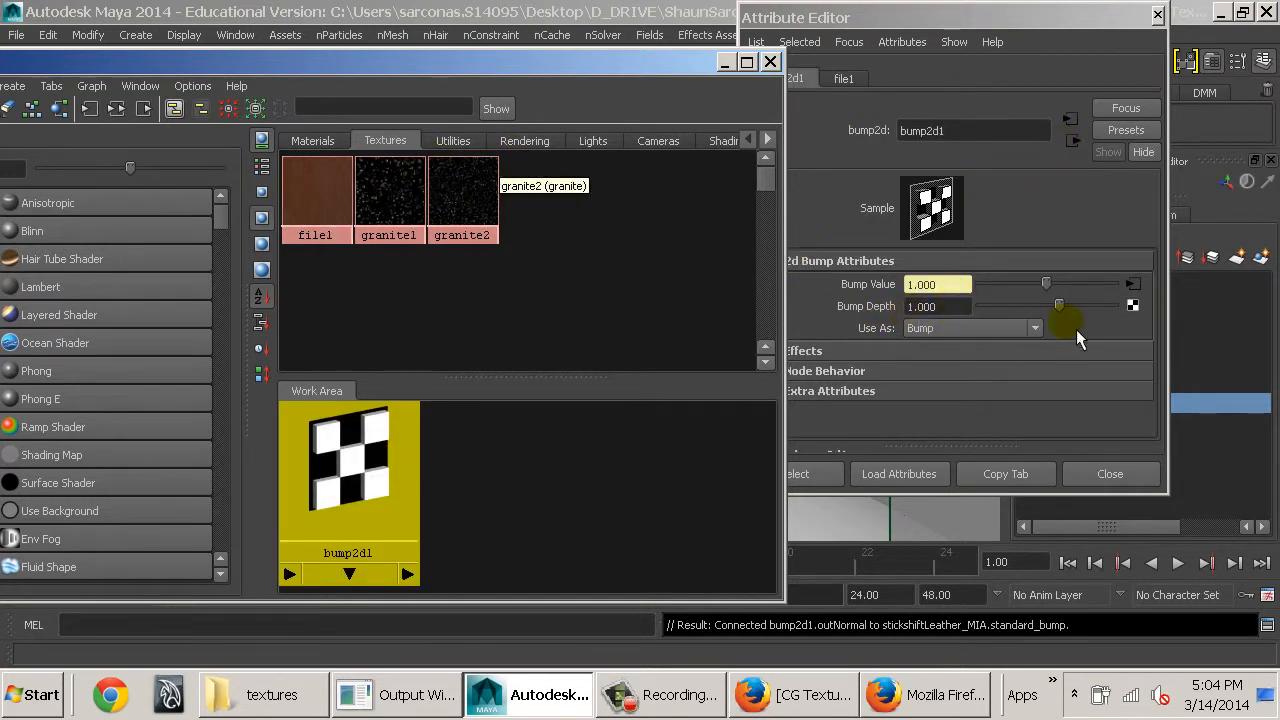
drag(868, 16, 1096, 84)
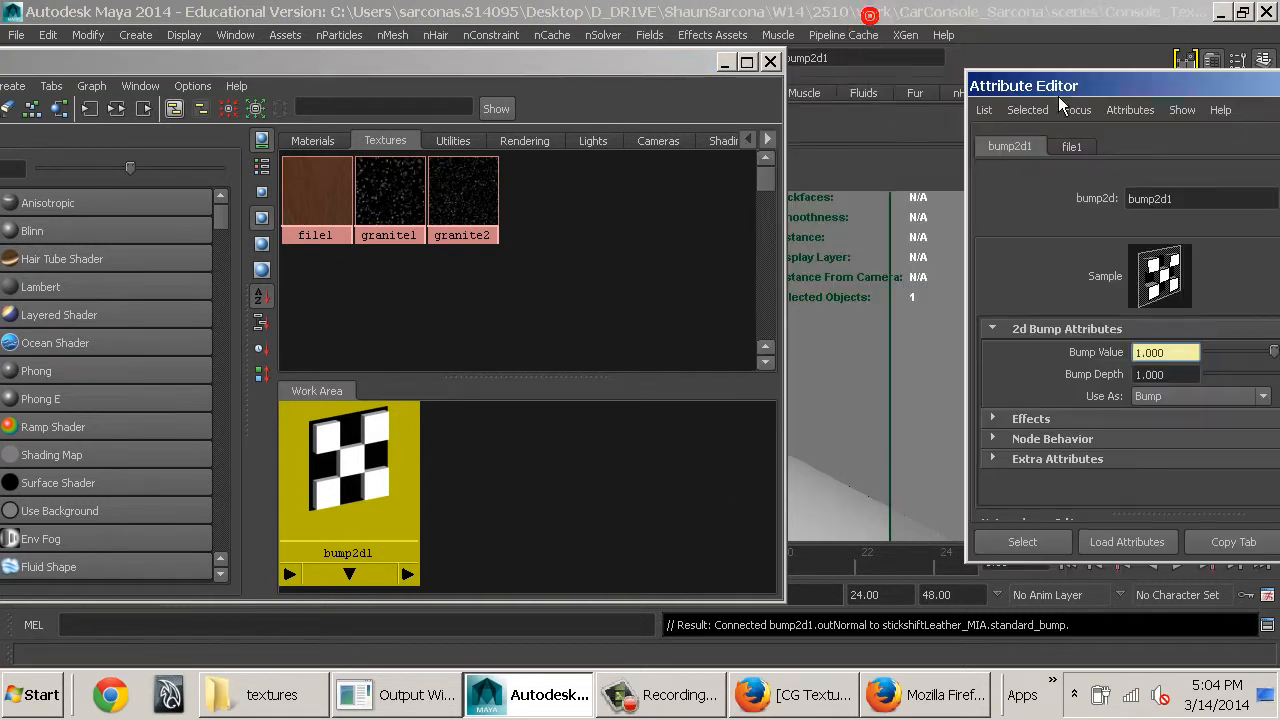
click(770, 61)
click(645, 61)
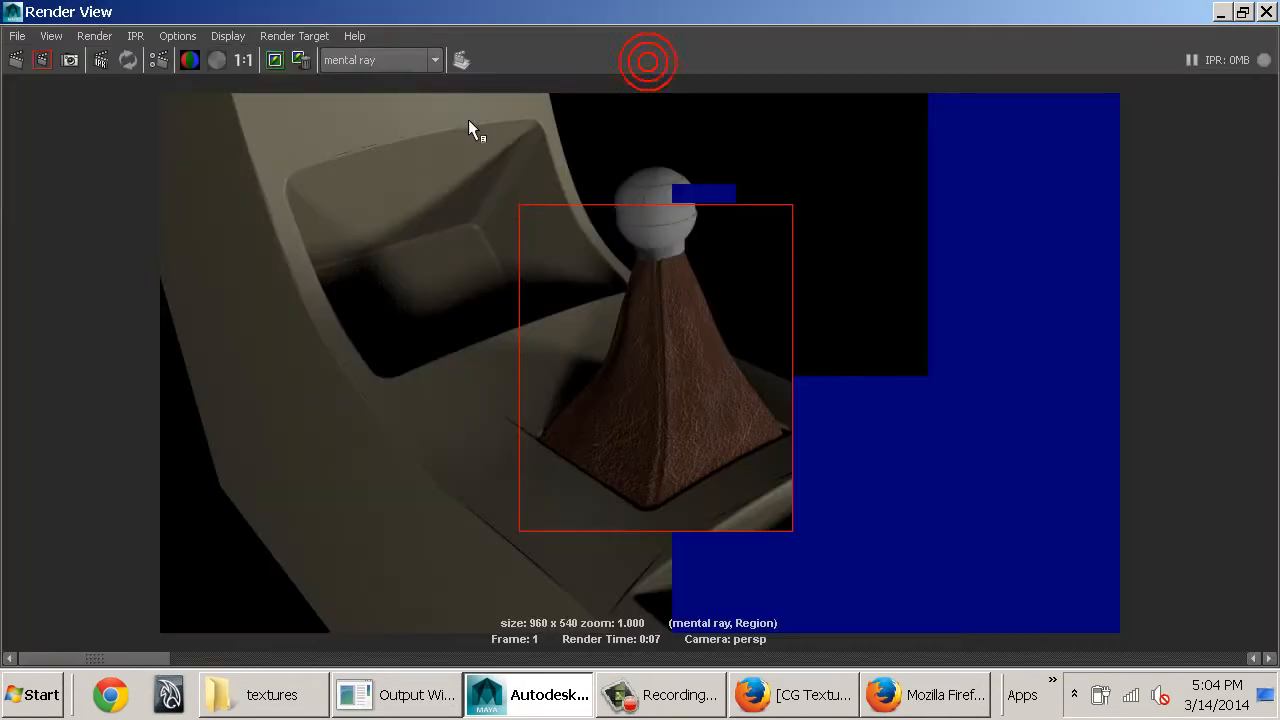
Render the gear-shift region again, then zoom and pan in on the boot's bumped leather grain
click(54, 66)
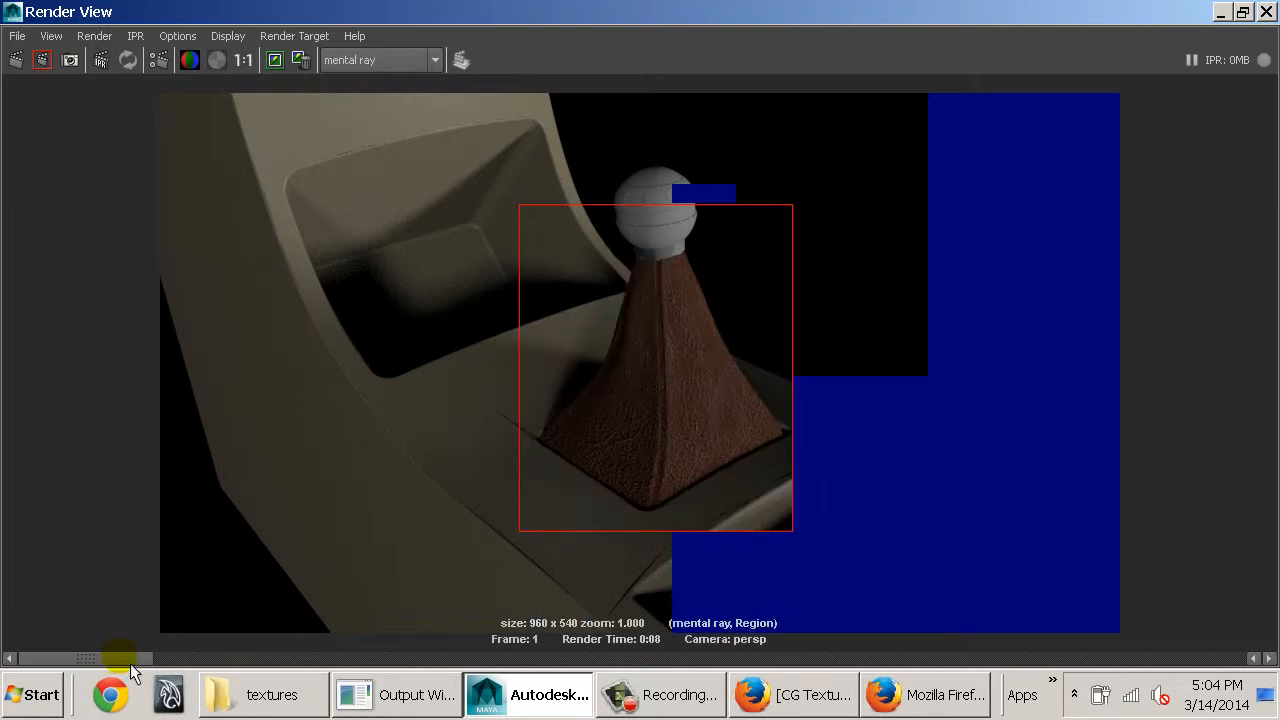
drag(128, 659, 193, 655)
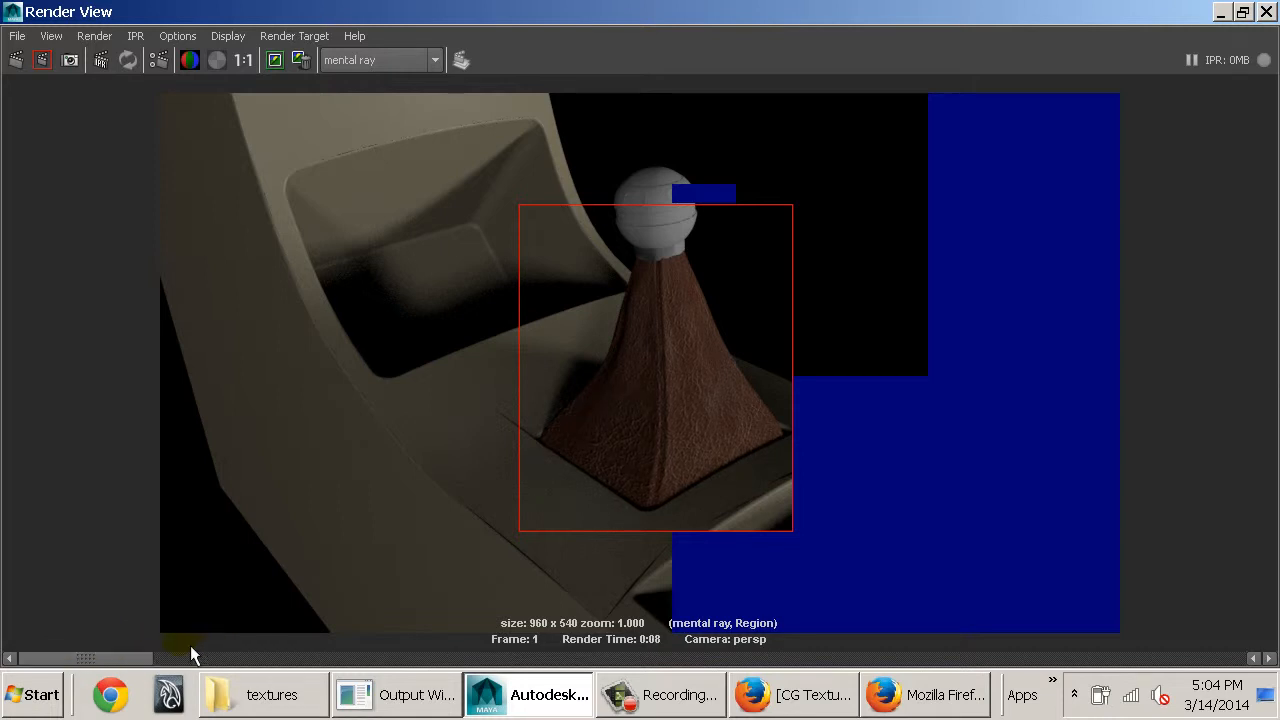
alt+right_drag(545, 450, 732, 469)
alt+middle_drag(732, 469, 702, 336)
alt+right_drag(696, 328, 850, 332)
alt+middle_drag(514, 352, 508, 377)
alt+right_drag(508, 377, 680, 382)
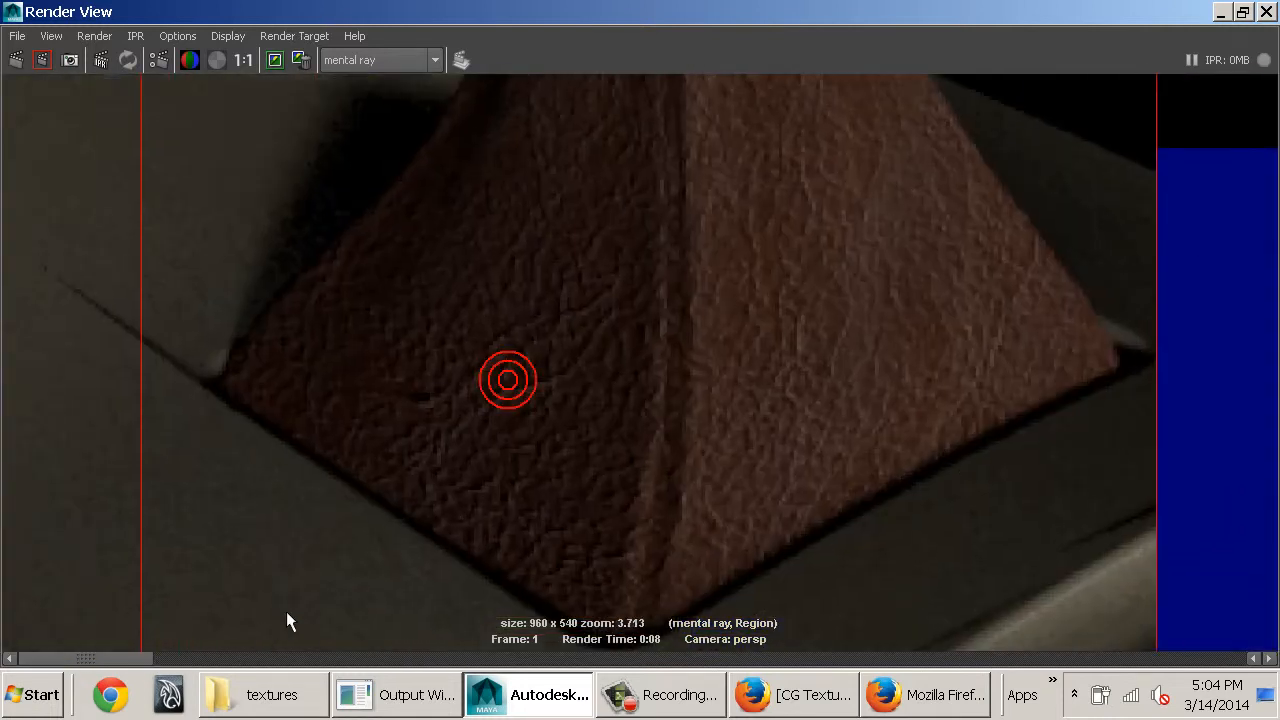
drag(113, 660, 10, 657)
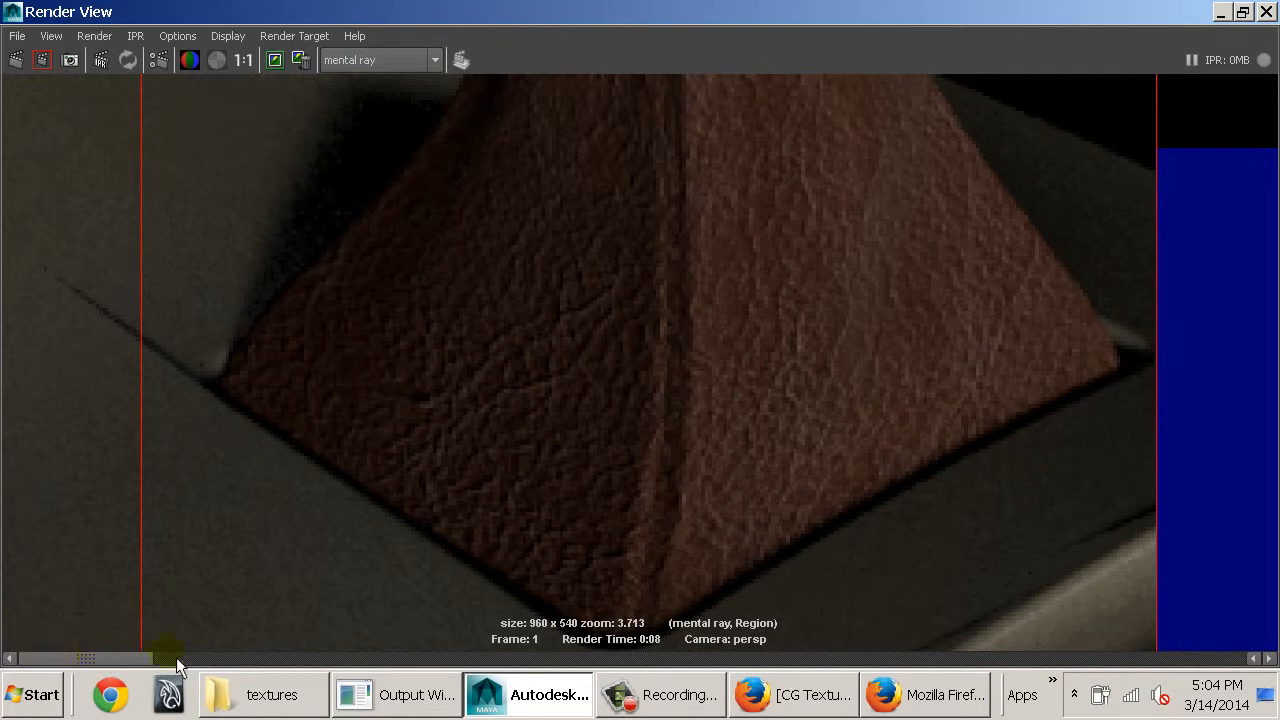
drag(176, 659, 148, 661)
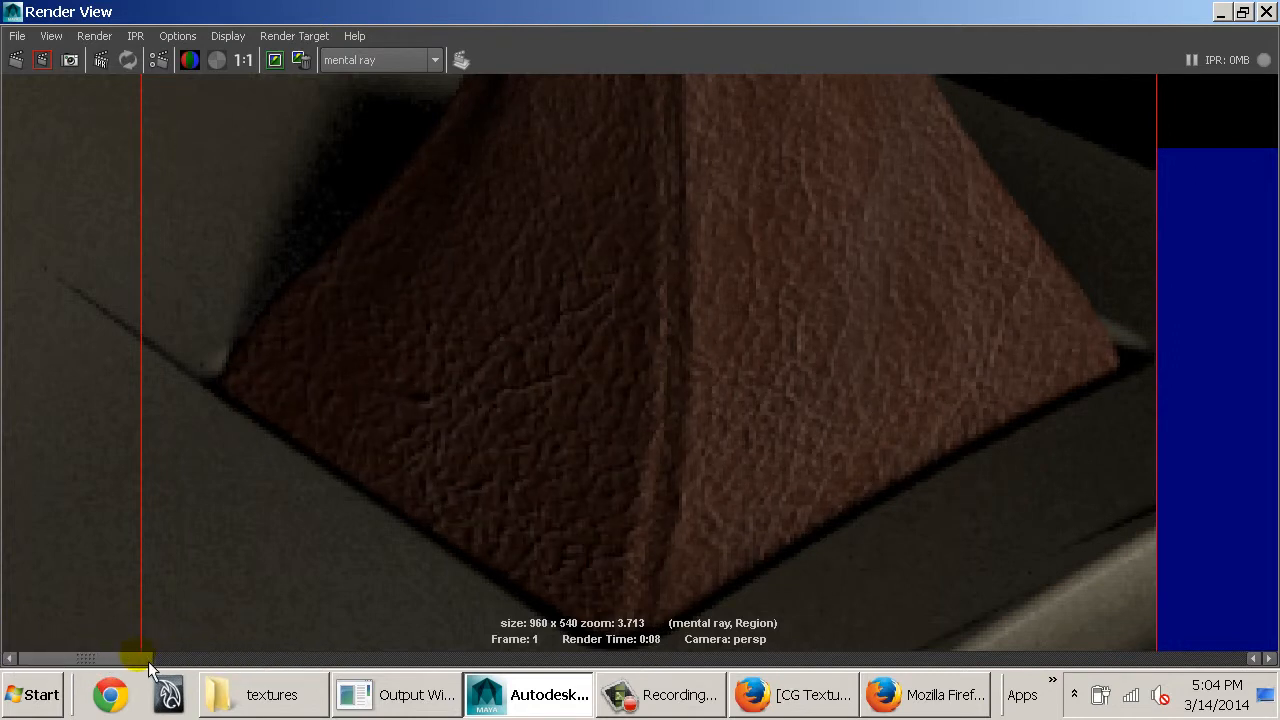
Close Render View and set the bump2d1 Bump Depth to -0.5, passing through -0.25
double_click(11, 12)
drag(1175, 377, 1076, 380)
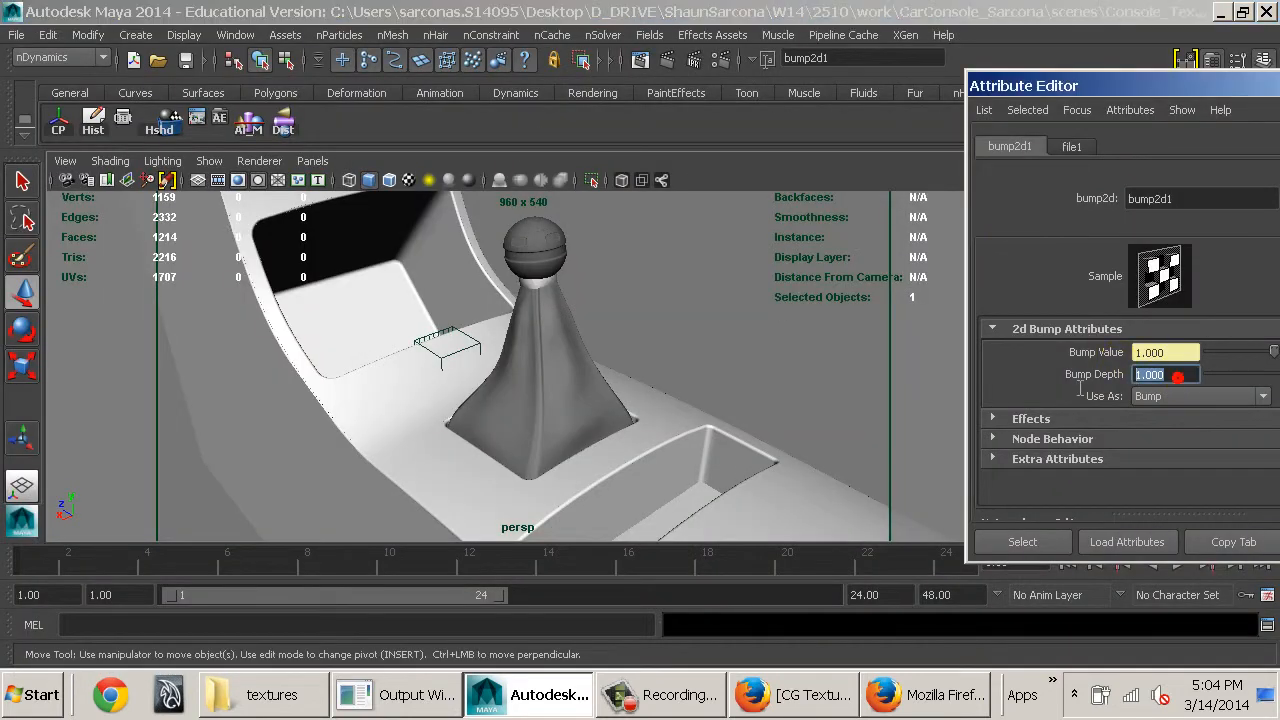
text(-0.25)
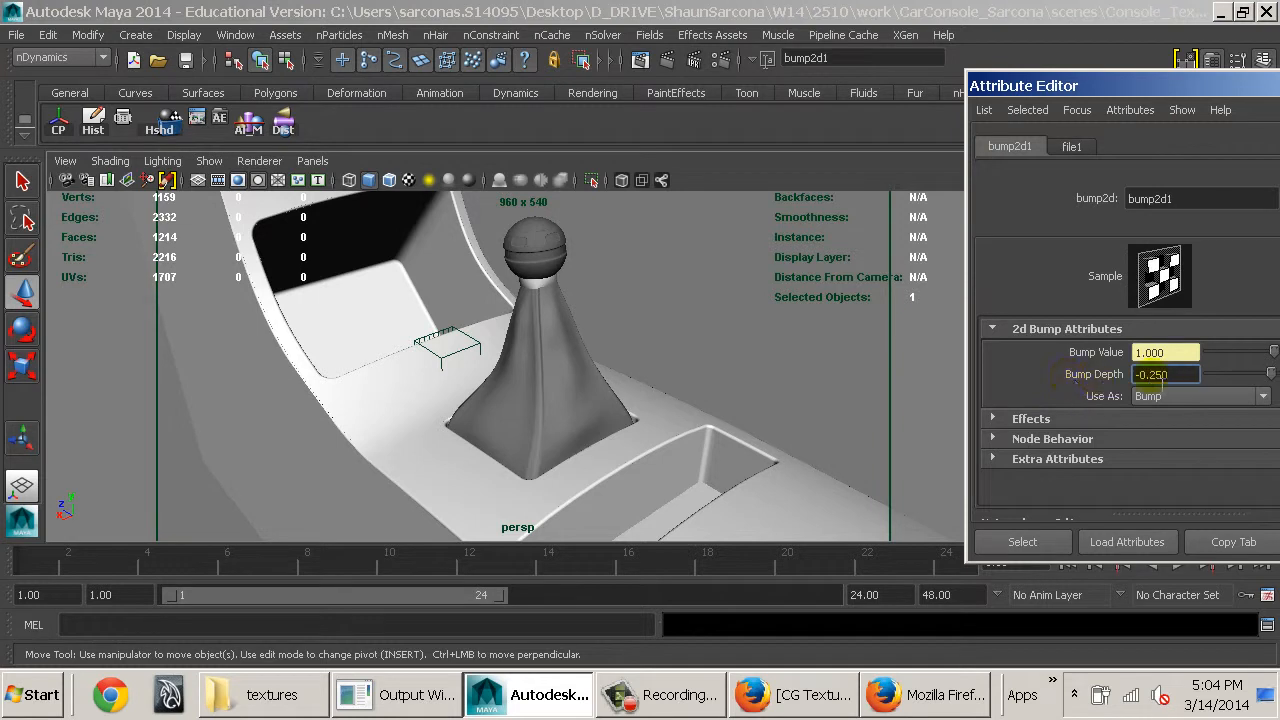
key(Return)
text(-)
text(0.5)
key(Return)
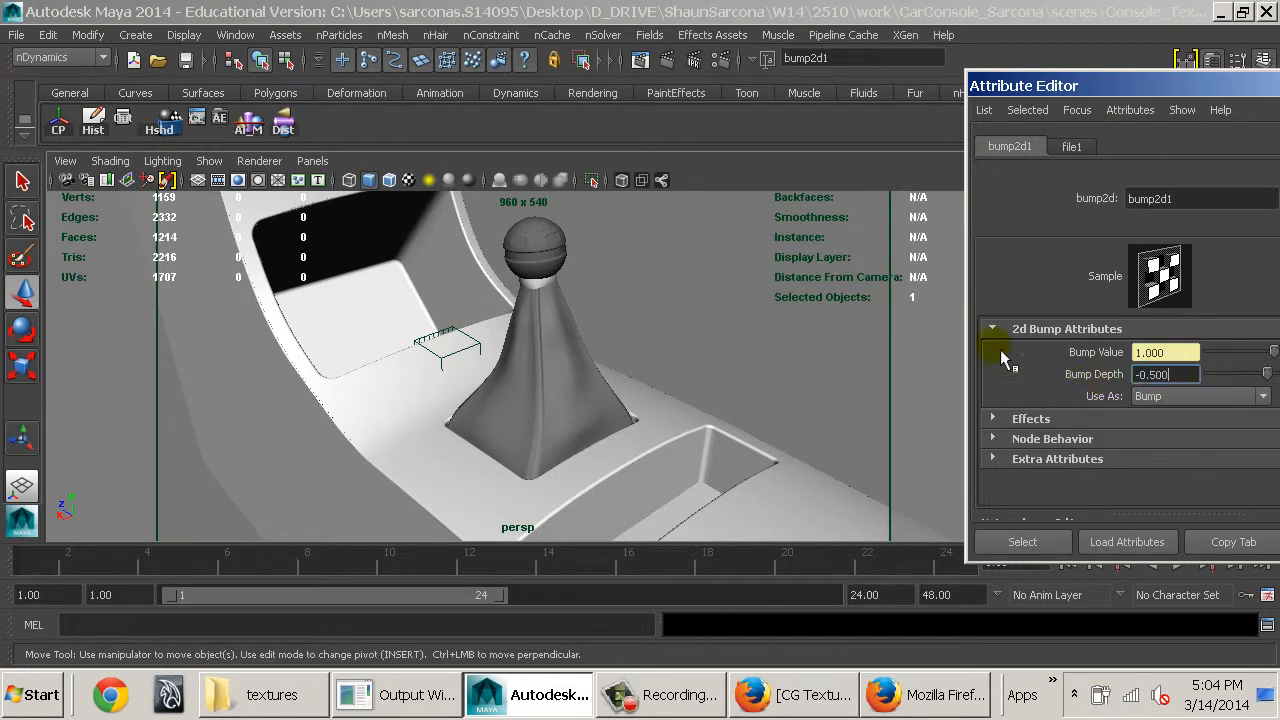
Re-render the gear-shift region, zoom in to compare the leather grain, then close Render View
click(652, 68)
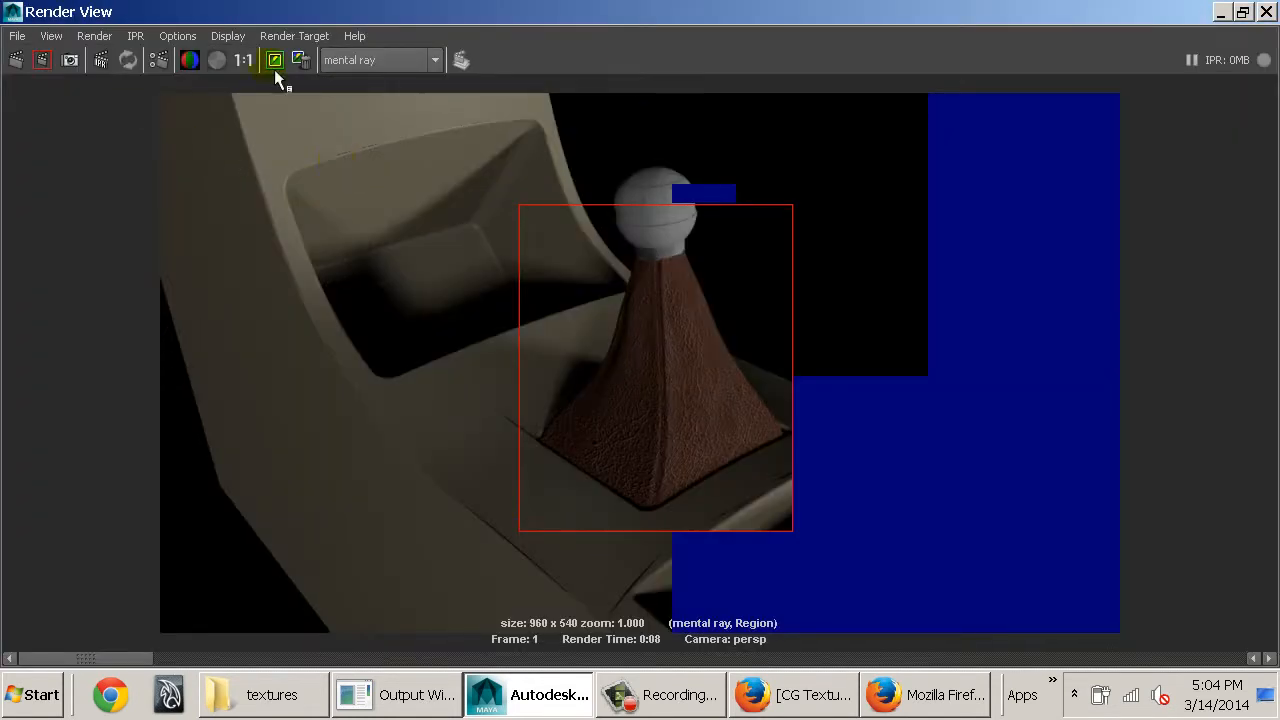
click(42, 60)
mouse_move(138, 662)
mouse_down()
mouse_move(211, 665)
mouse_move(141, 669)
mouse_up()
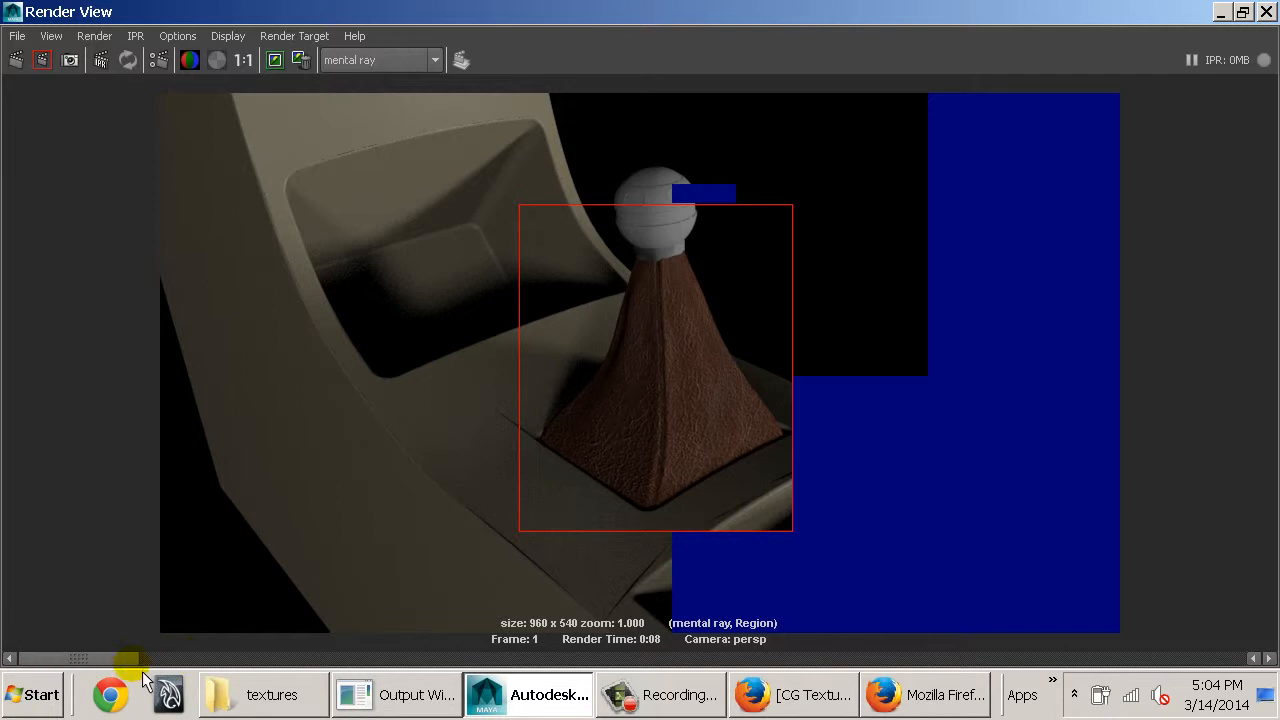
scroll(762, 393, up, 4)
scroll(646, 472, up, 1)
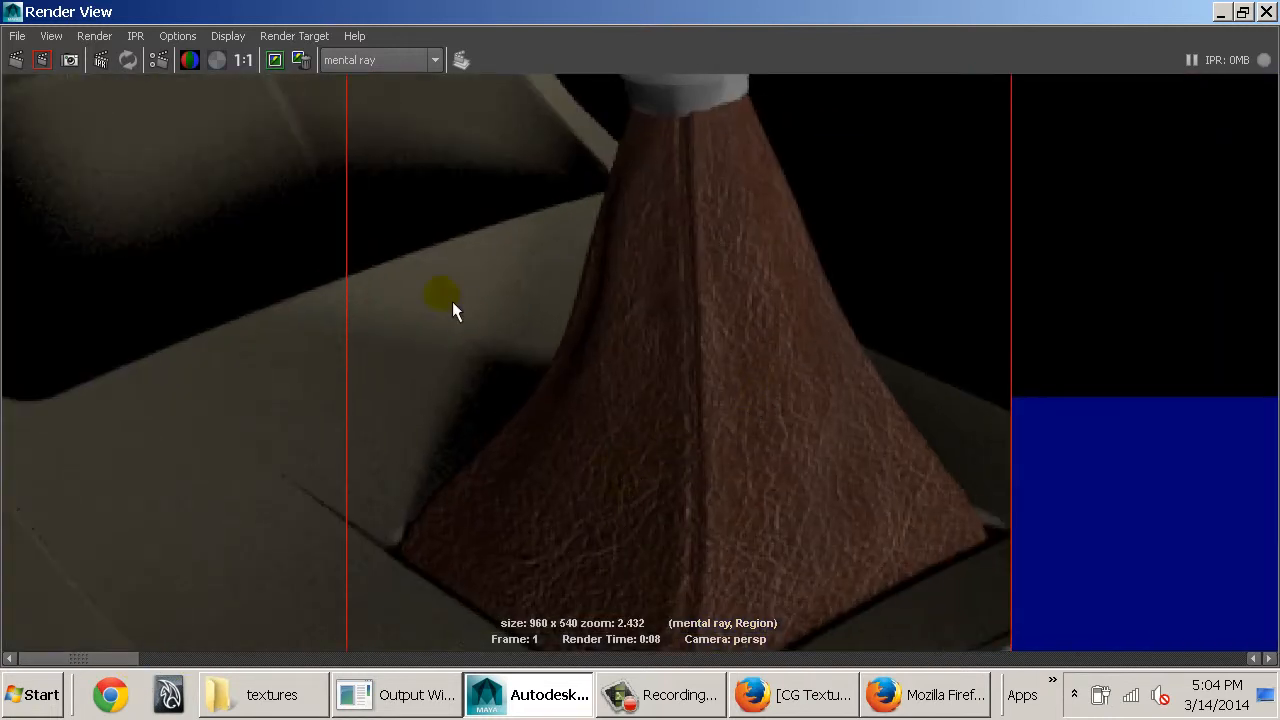
click(165, 658)
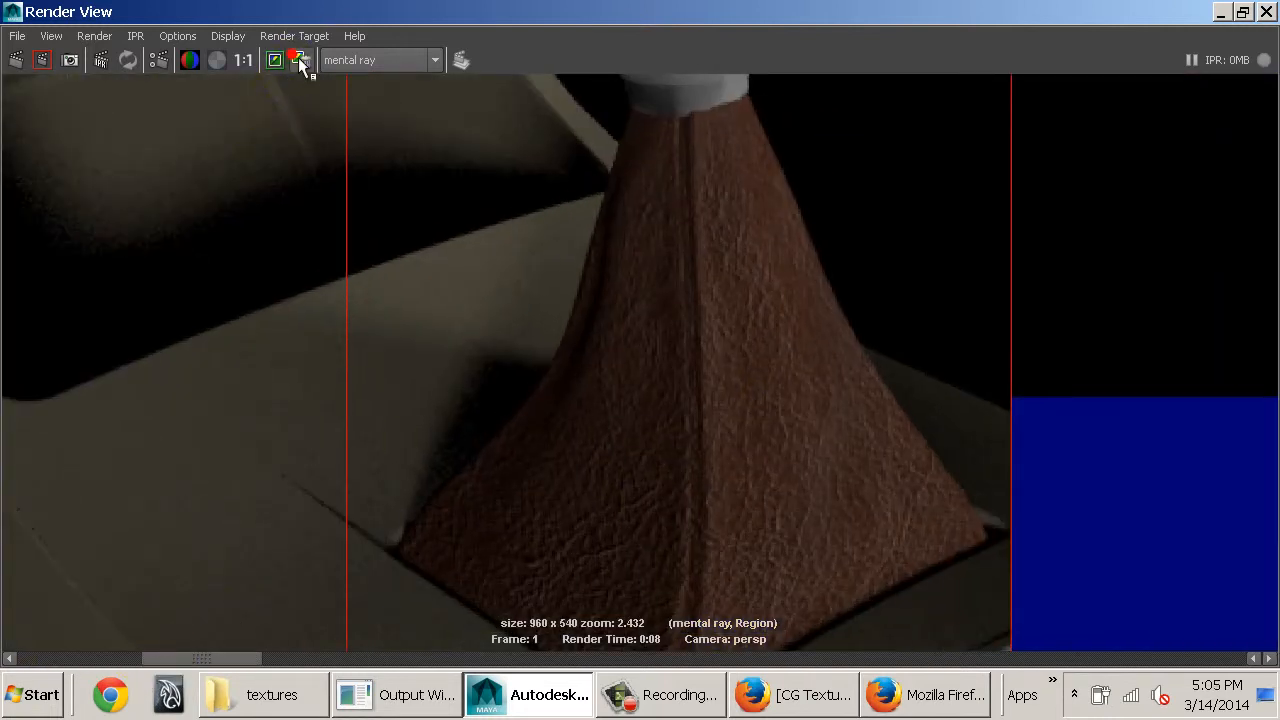
click(120, 658)
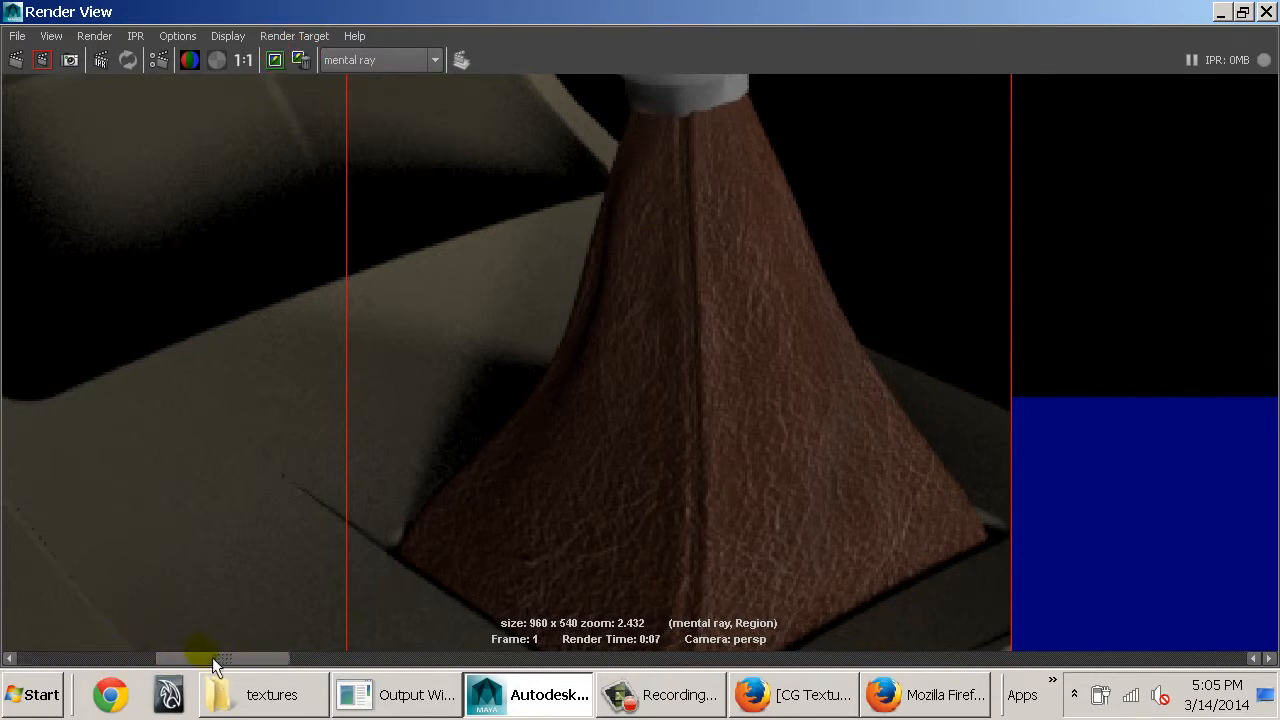
double_click(12, 13)
click(582, 228)
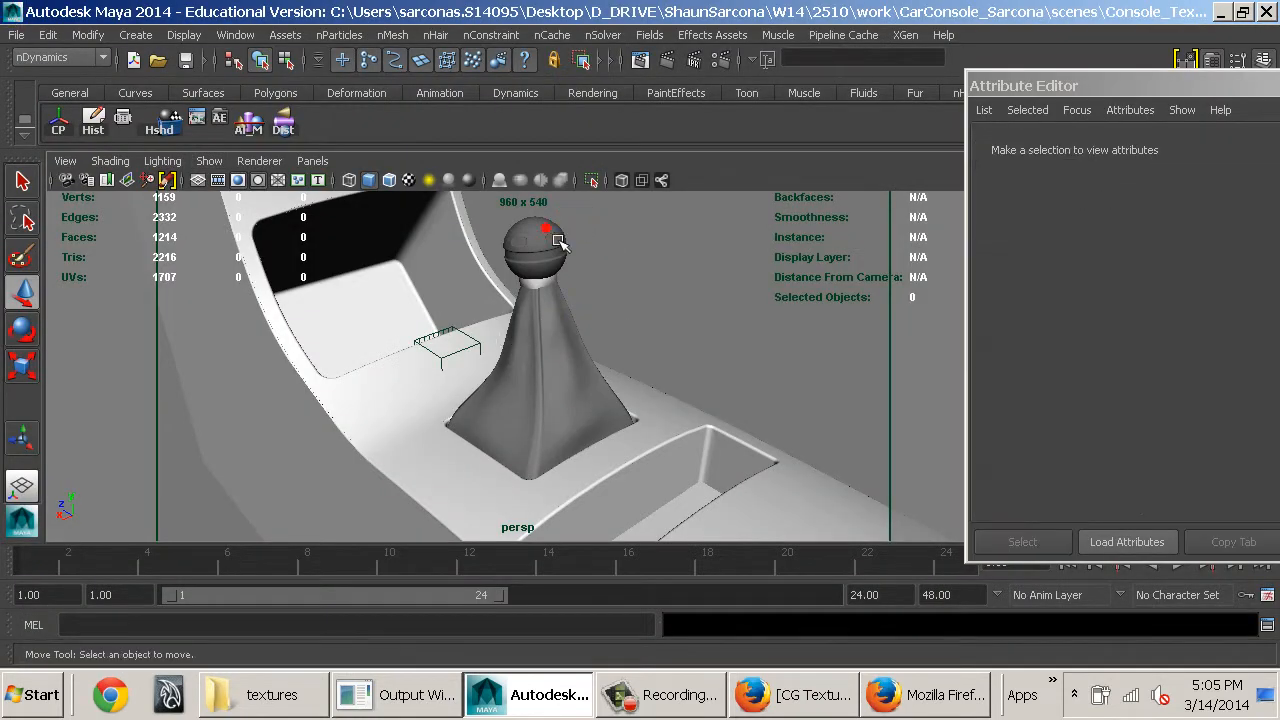
Frame the shift knob sphere and assign it a new mia_material_x_passes shader
click(557, 238)
key(f)
alt+drag(551, 419, 612, 312)
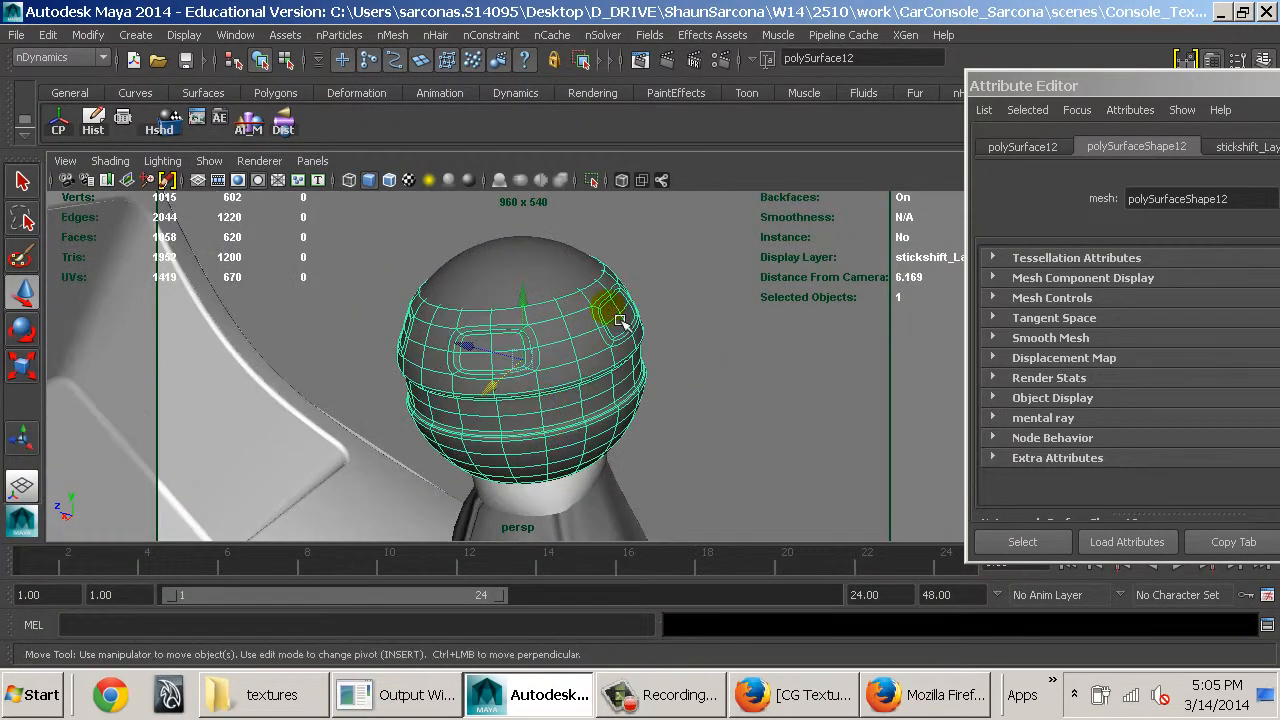
key(space)
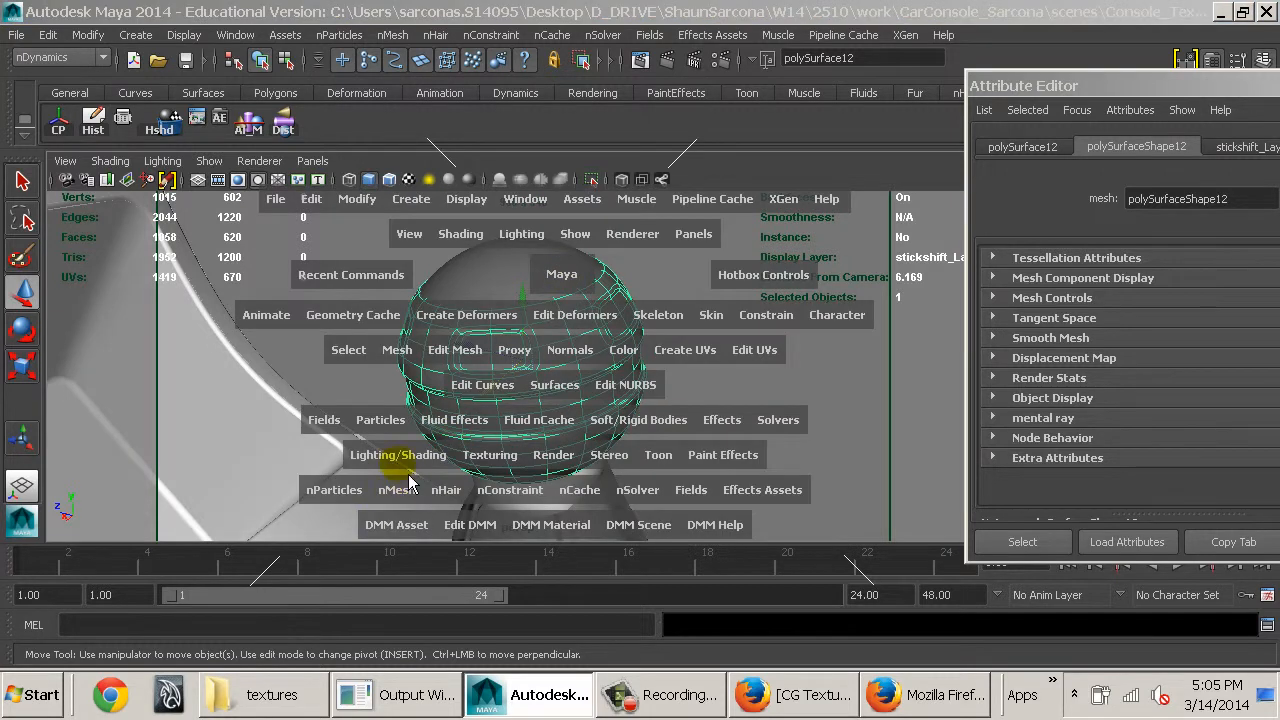
mouse_move(398, 455)
mouse_down()
mouse_move(560, 216)
mouse_move(546, 173)
mouse_up()
click(710, 316)
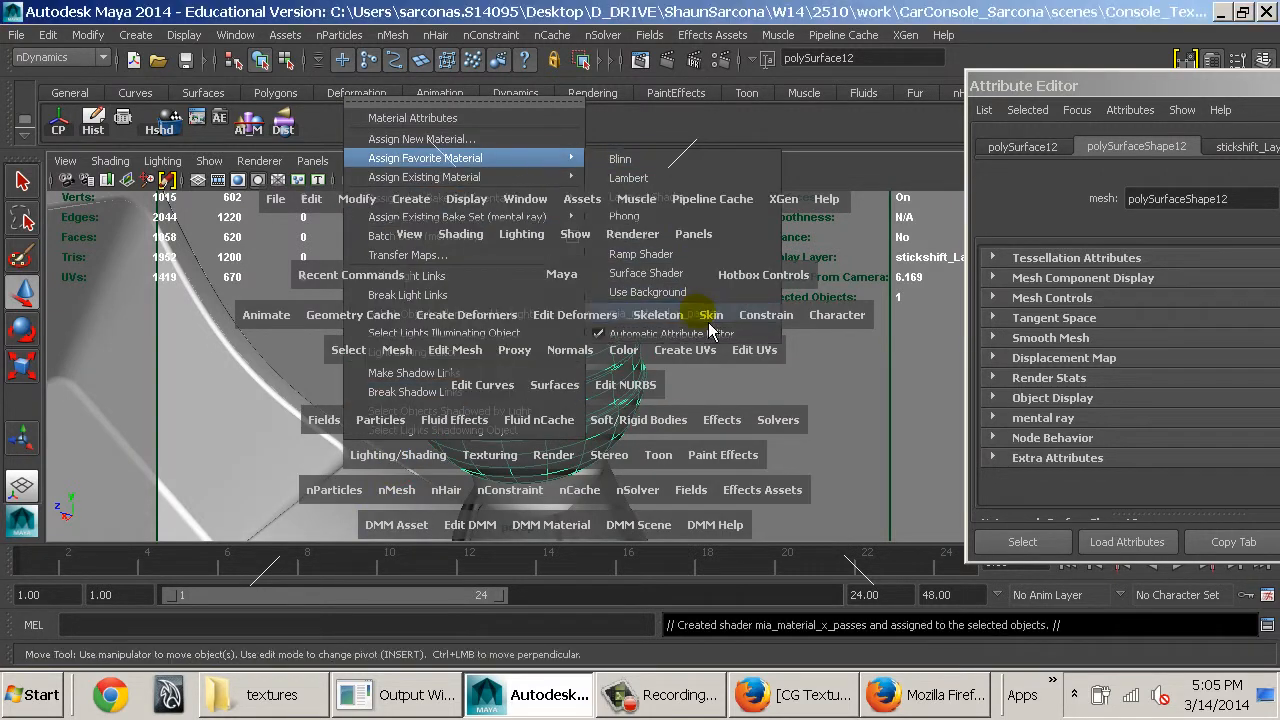
double_click(1185, 85)
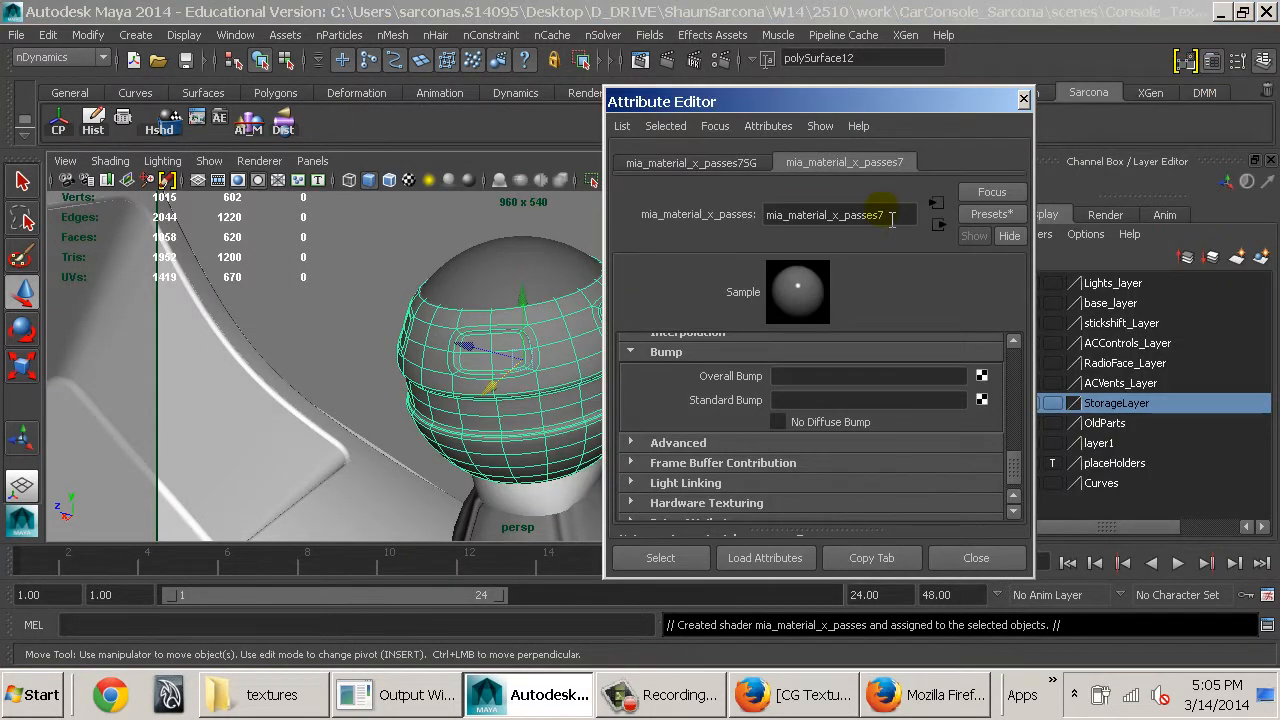
Rename the knob material to stickshiftKnobSolid_MIA, removing the underscore before Solid
double_click(888, 214)
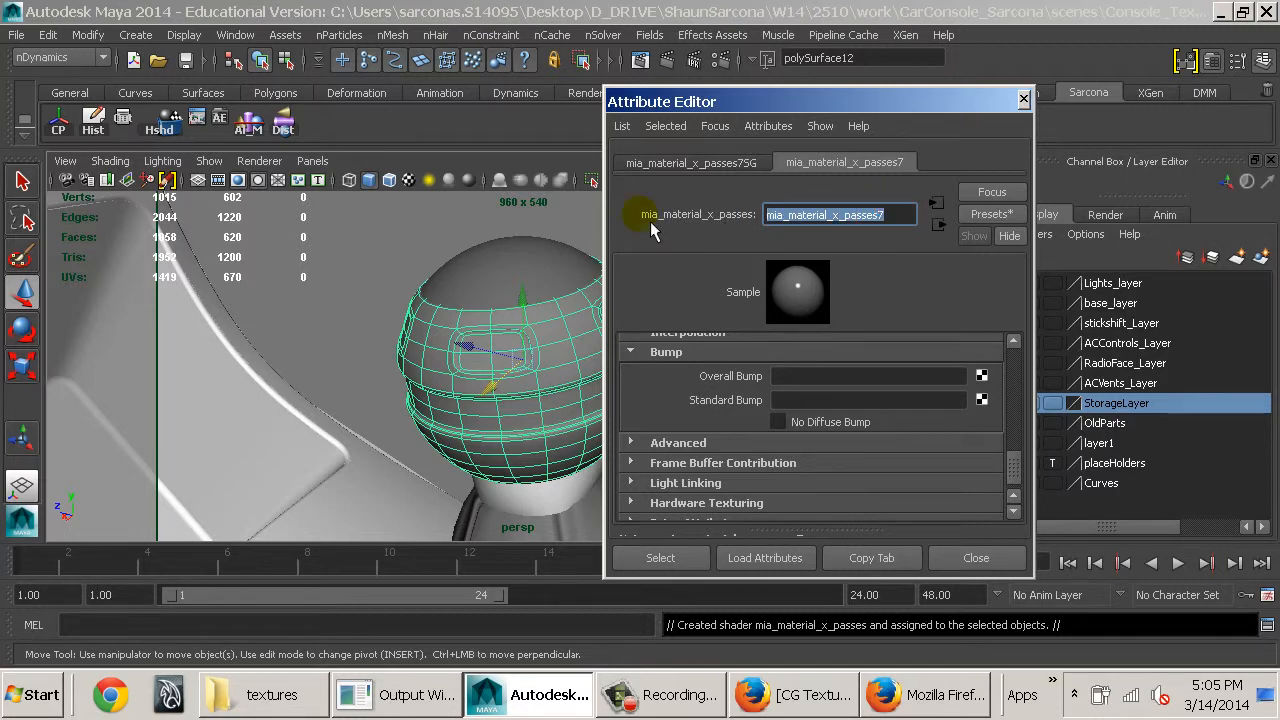
text(stickshiftKnob_Soli)
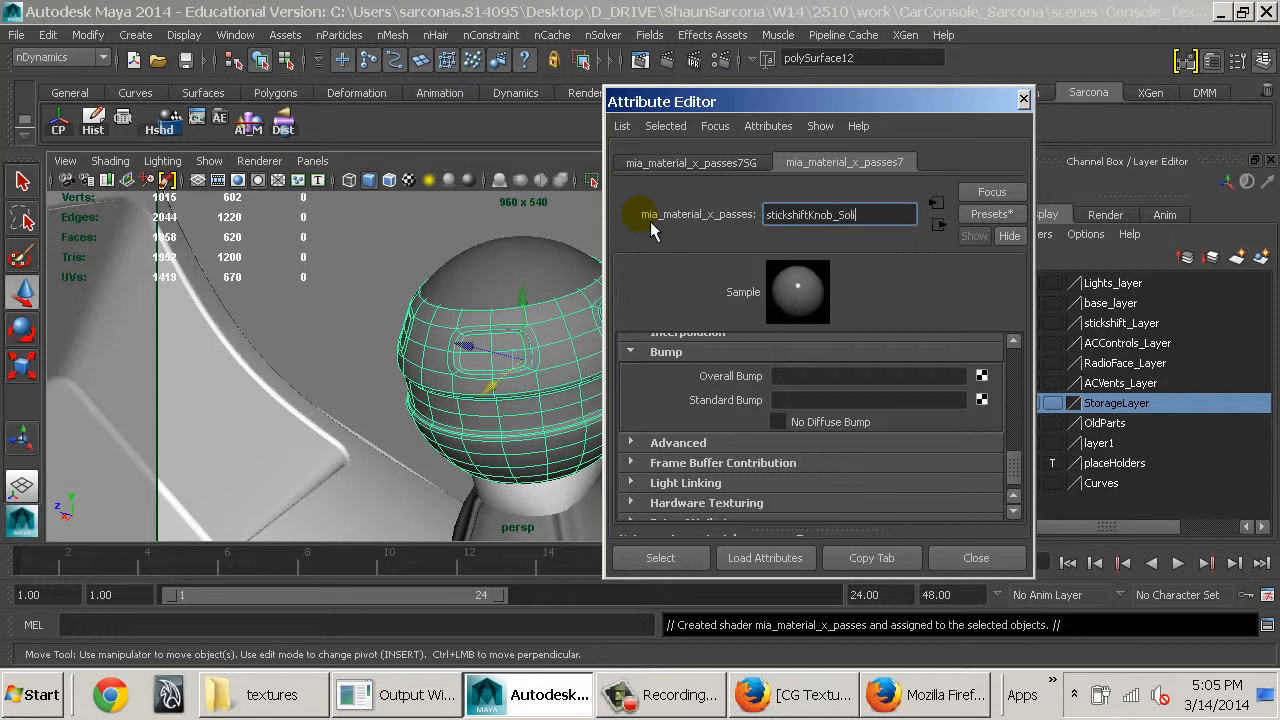
text(MIA)
key(Return)
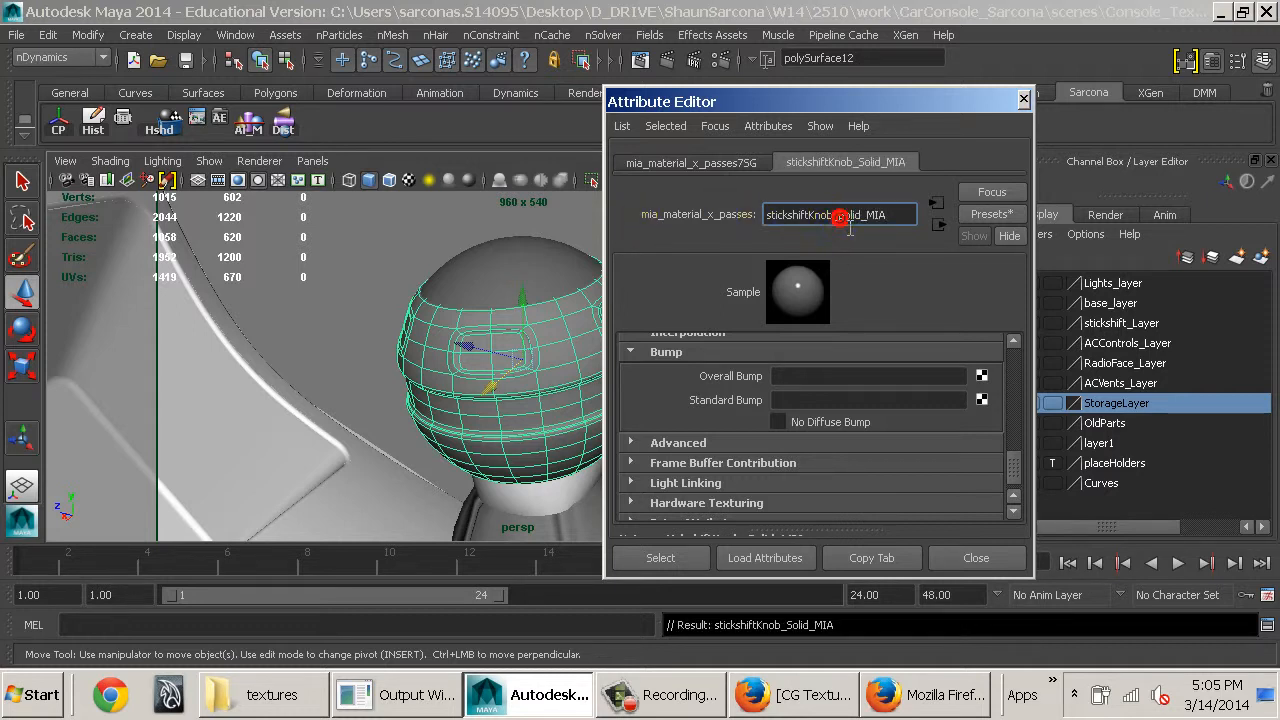
drag(838, 214, 886, 214)
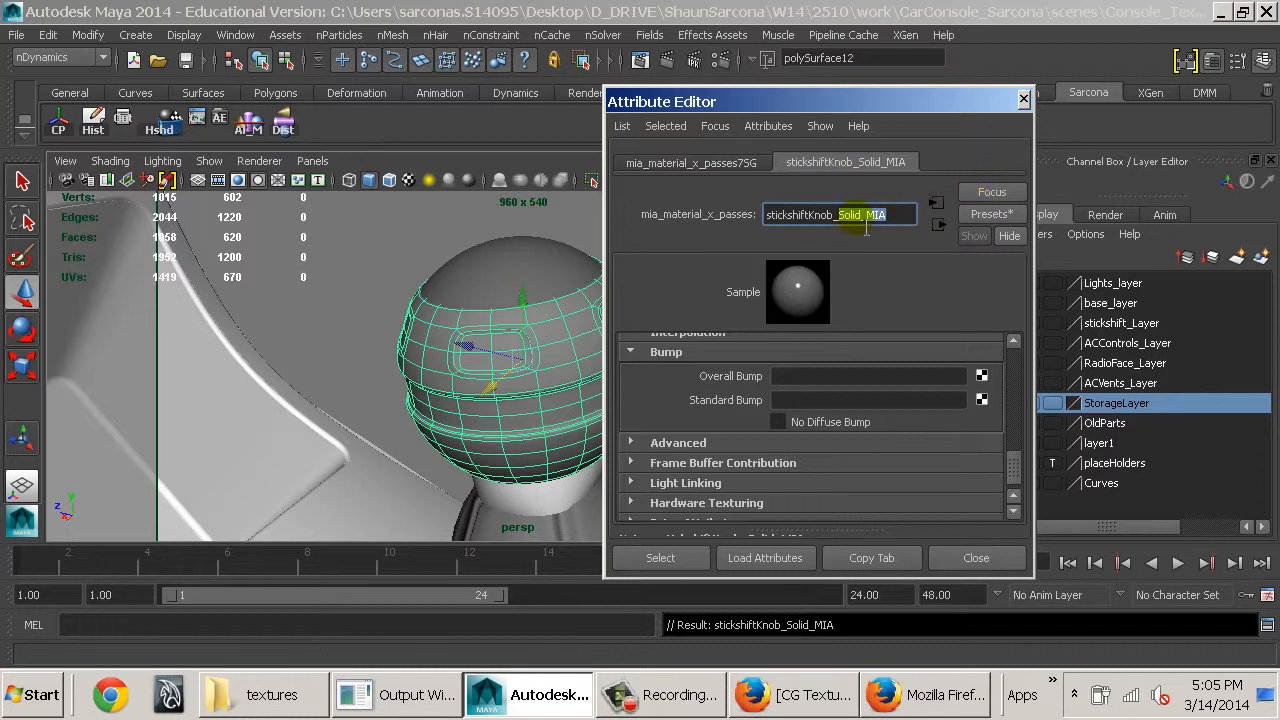
click(838, 214)
key(BackSpace)
key(Return)
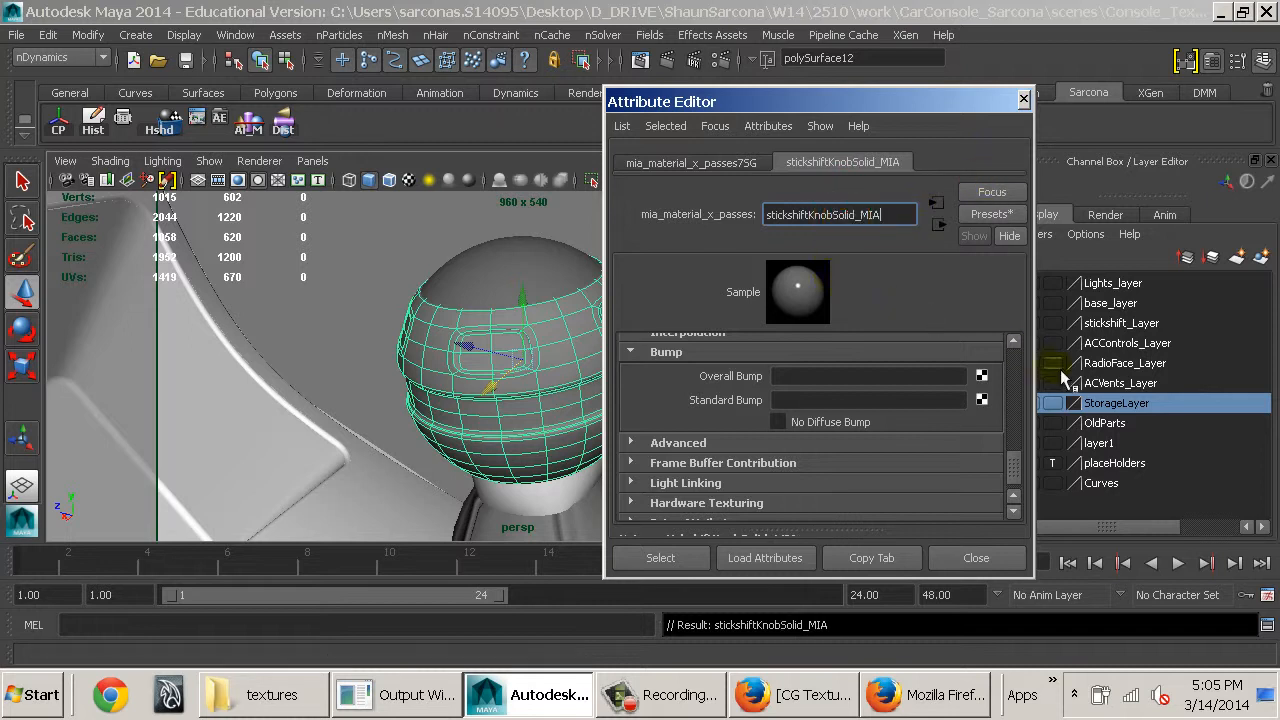
scroll(1026, 373, up, 10)
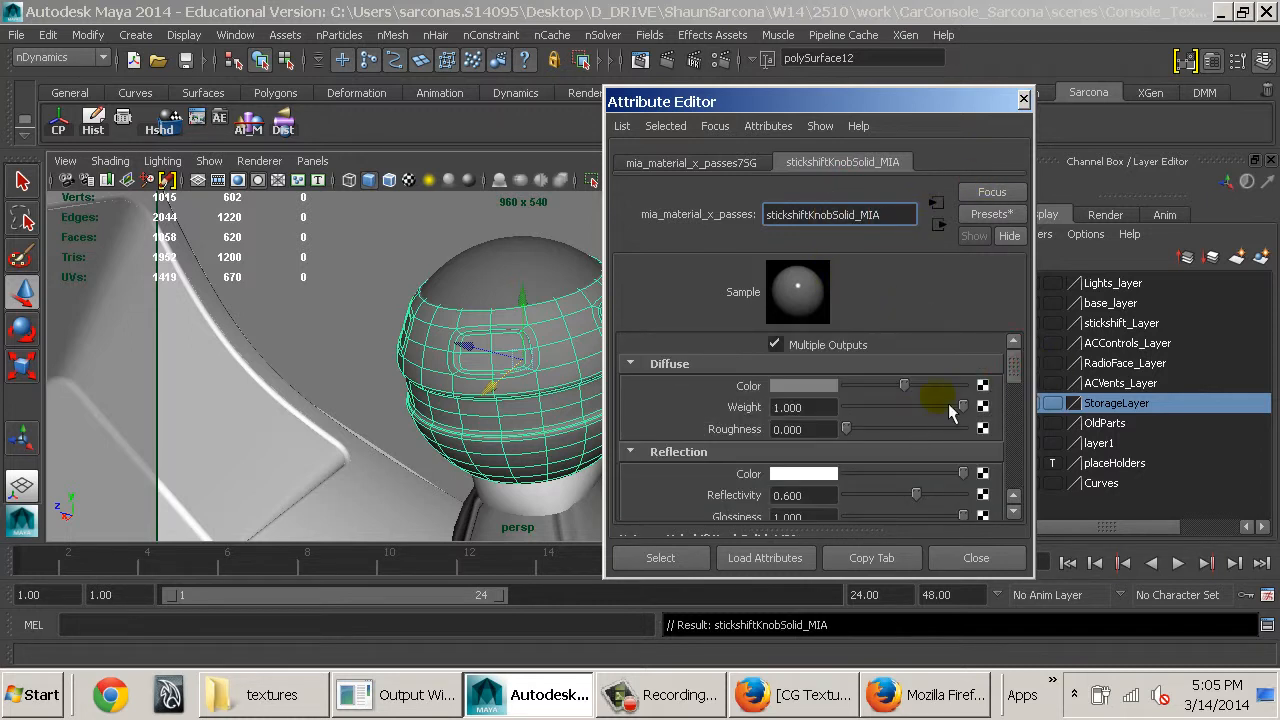
click(982, 386)
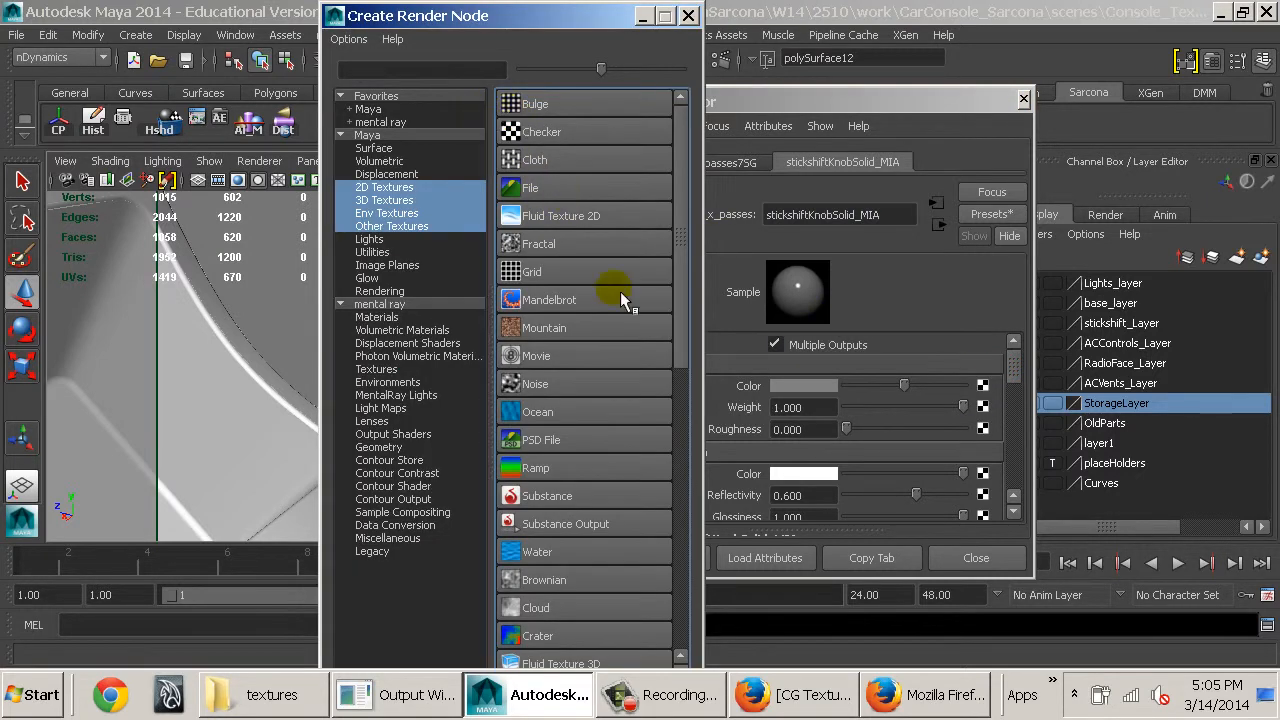
Drive Diffuse Color with a Gamma Correct node using the FourFiftyFour preset and a dark Value colour
click(376, 108)
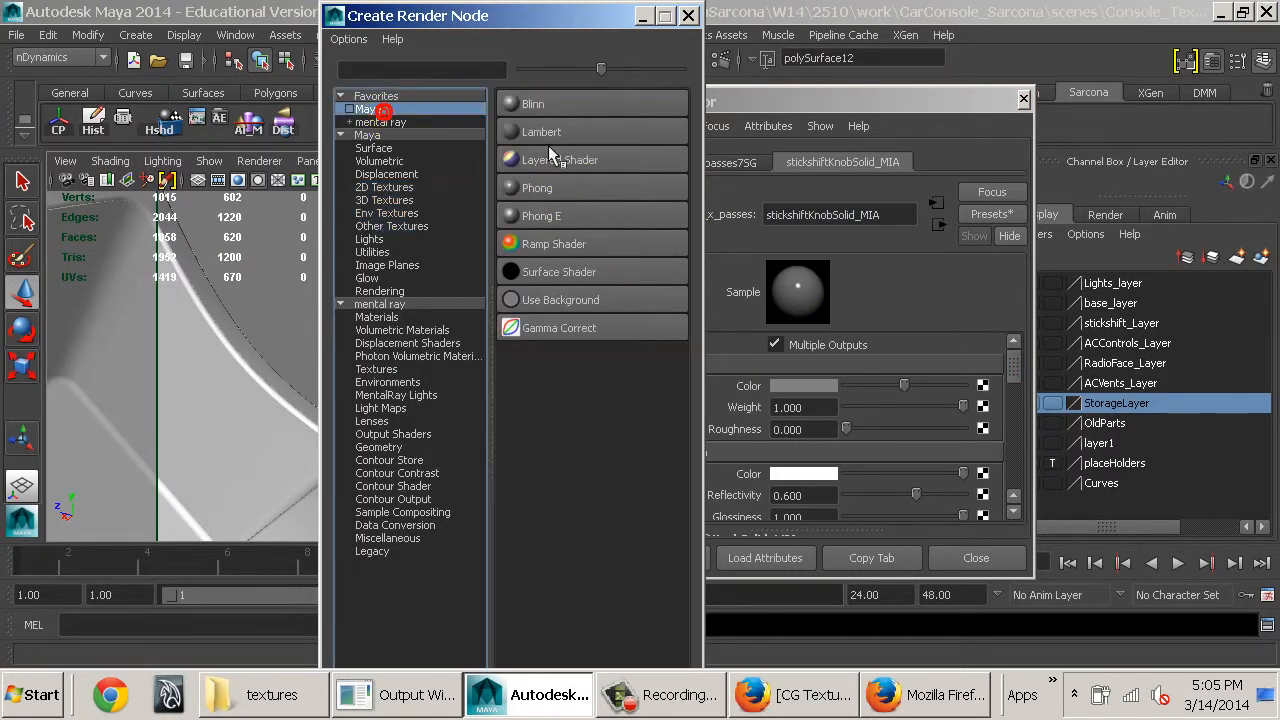
click(570, 328)
click(990, 214)
mouse_move(1046, 258)
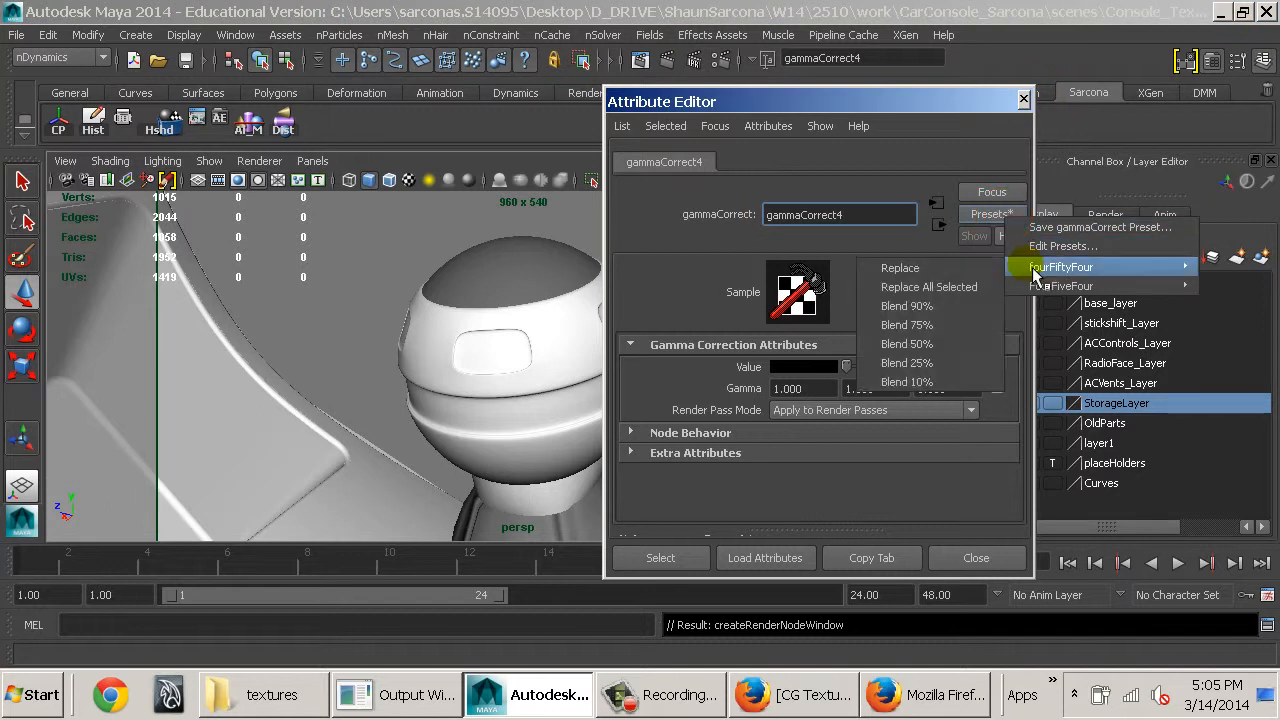
click(890, 263)
click(805, 367)
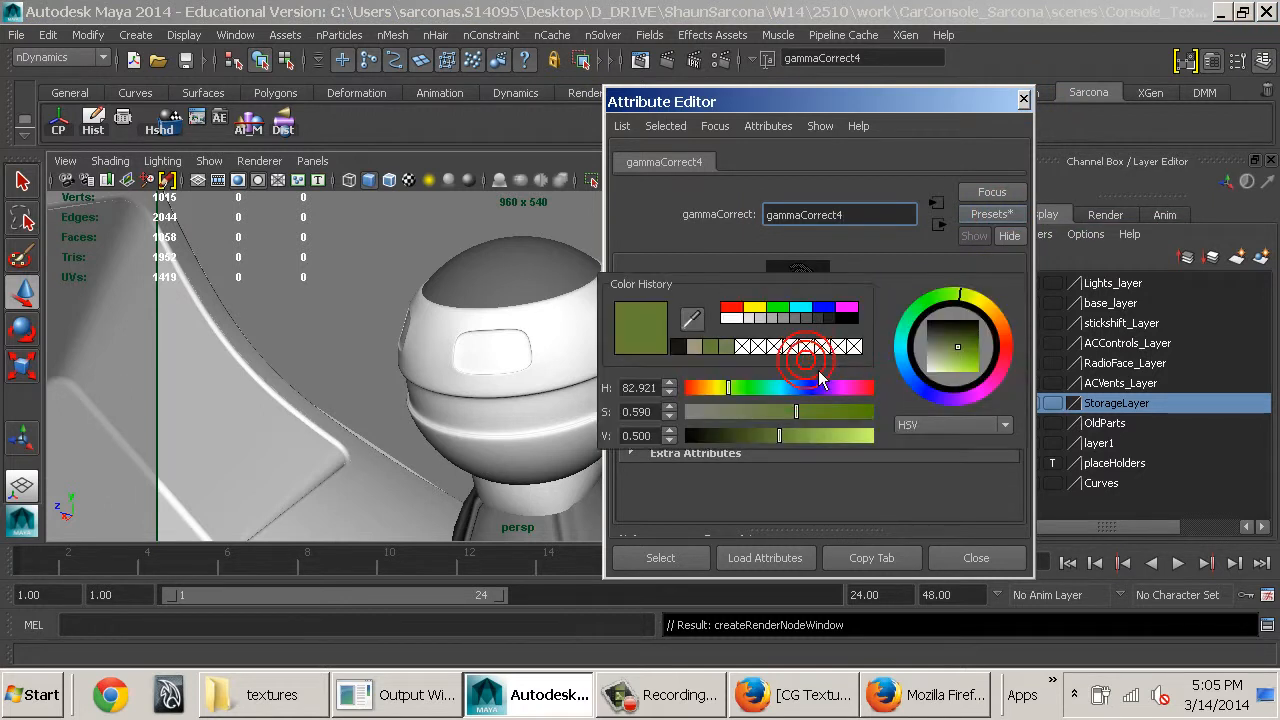
click(696, 358)
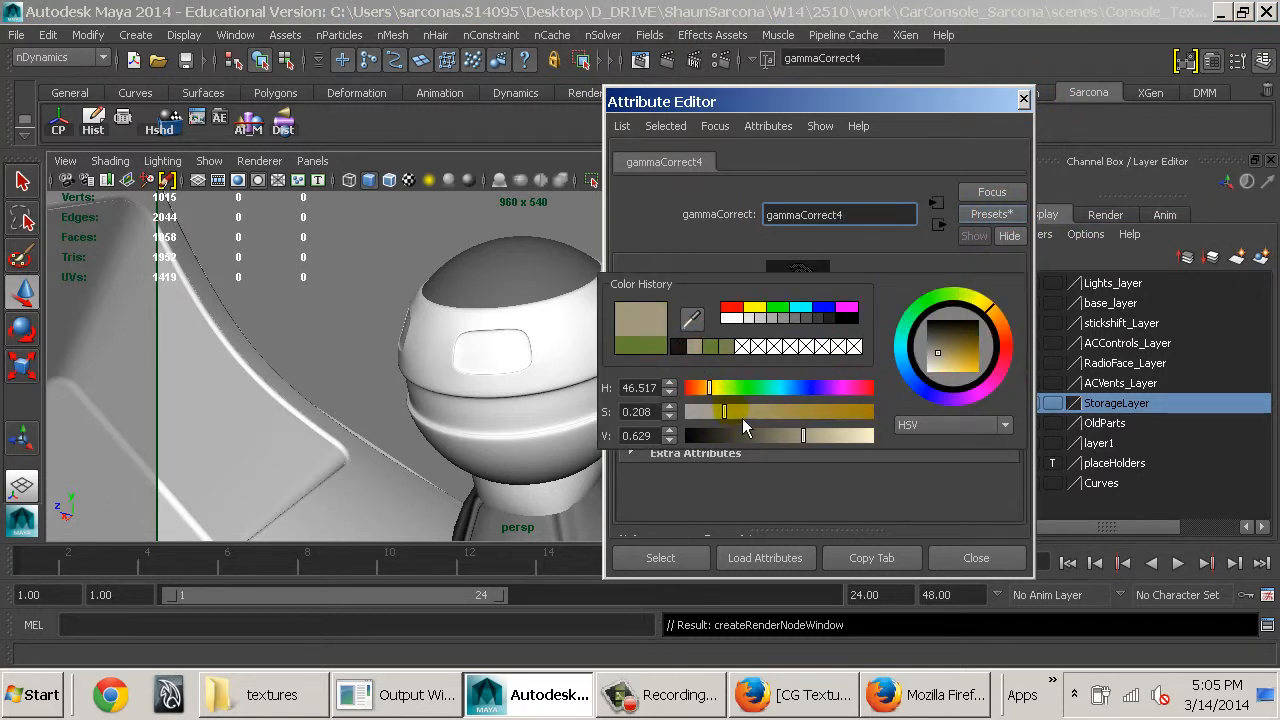
click(742, 435)
mouse_move(724, 411)
mouse_down()
mouse_move(755, 411)
mouse_move(752, 435)
mouse_move(767, 435)
mouse_move(722, 433)
mouse_move(726, 413)
mouse_move(709, 411)
mouse_up()
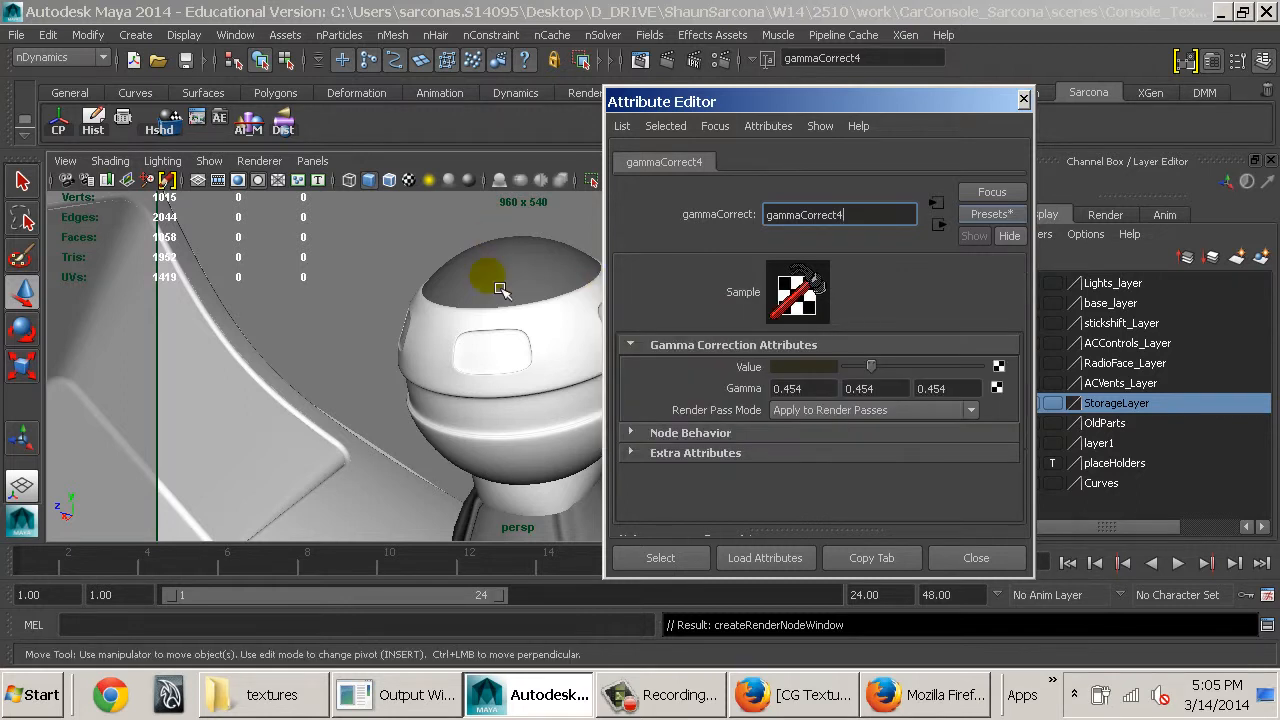
Turn on viewport textures and inspect the shift knob from several angles
alt+right_drag(486, 277, 488, 368)
key(6)
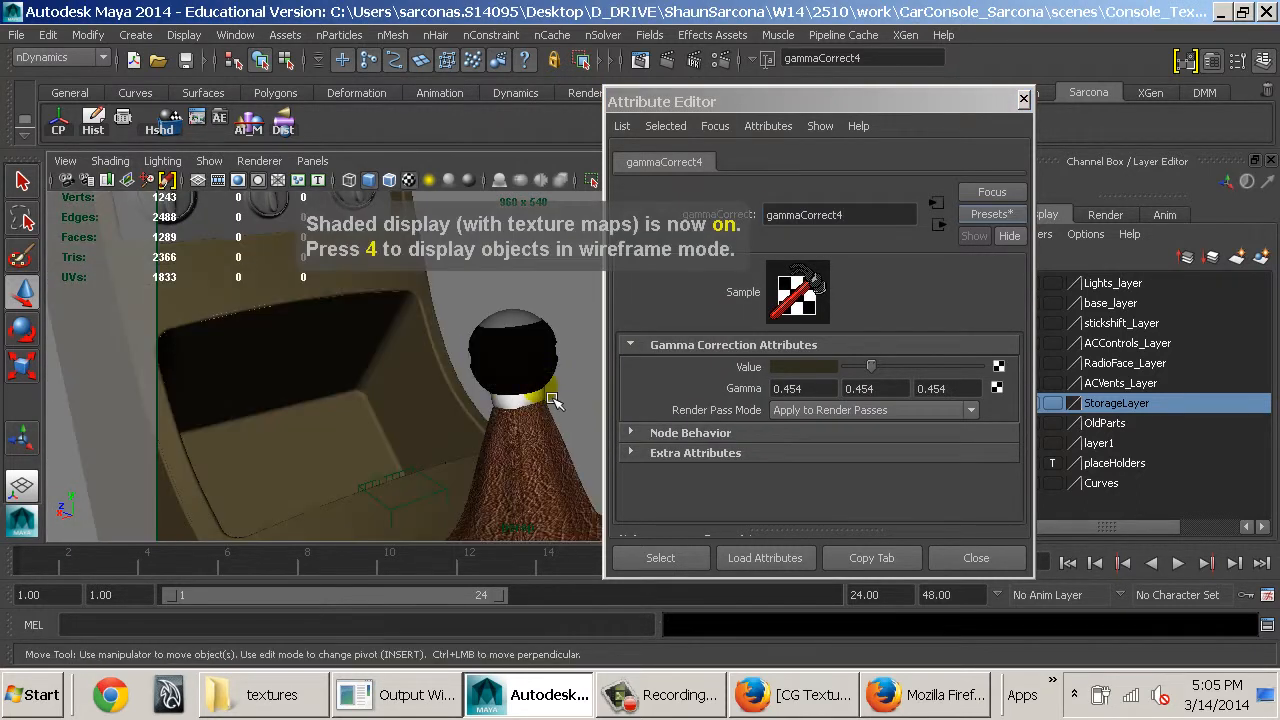
alt+drag(488, 368, 530, 368)
alt+right_drag(527, 362, 811, 380)
alt+drag(534, 335, 549, 369)
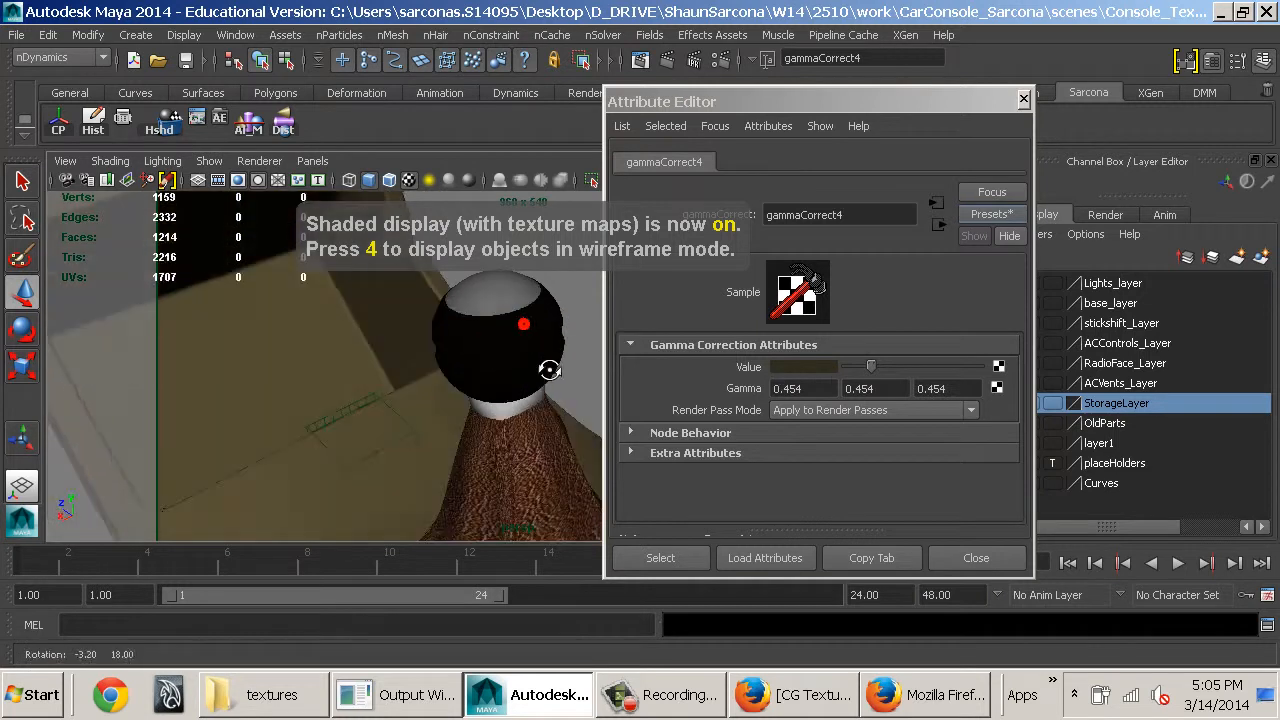
alt+drag(480, 250, 630, 297)
Lower the knob material's reflectivity to 0.154 and glossiness to 0.804, then close the Attribute Editor
click(937, 224)
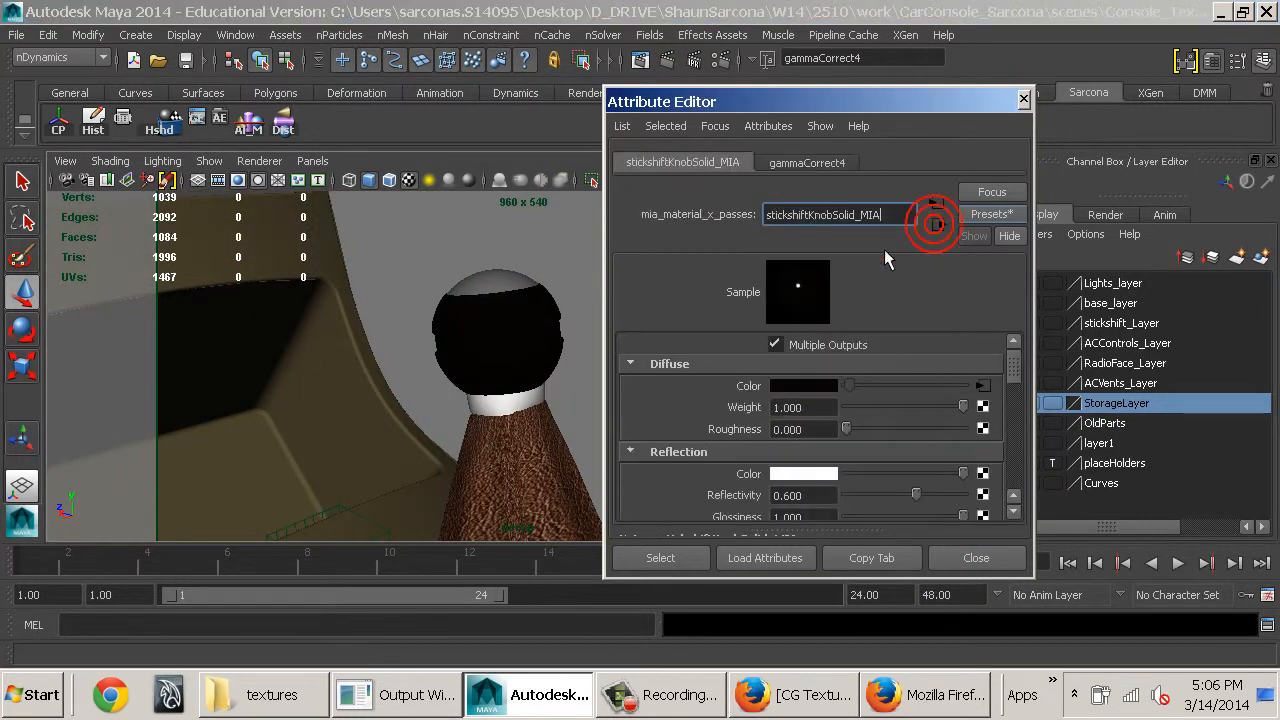
click(874, 490)
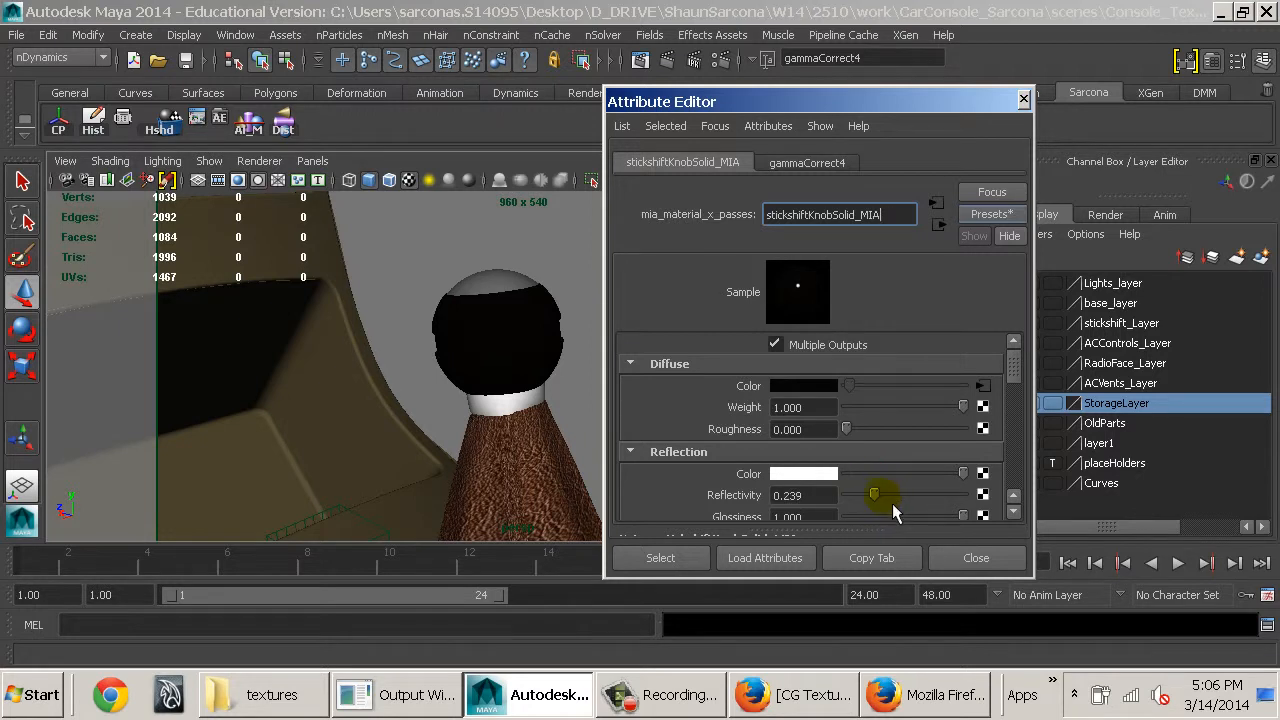
click(872, 493)
click(890, 500)
click(935, 517)
click(935, 517)
click(976, 560)
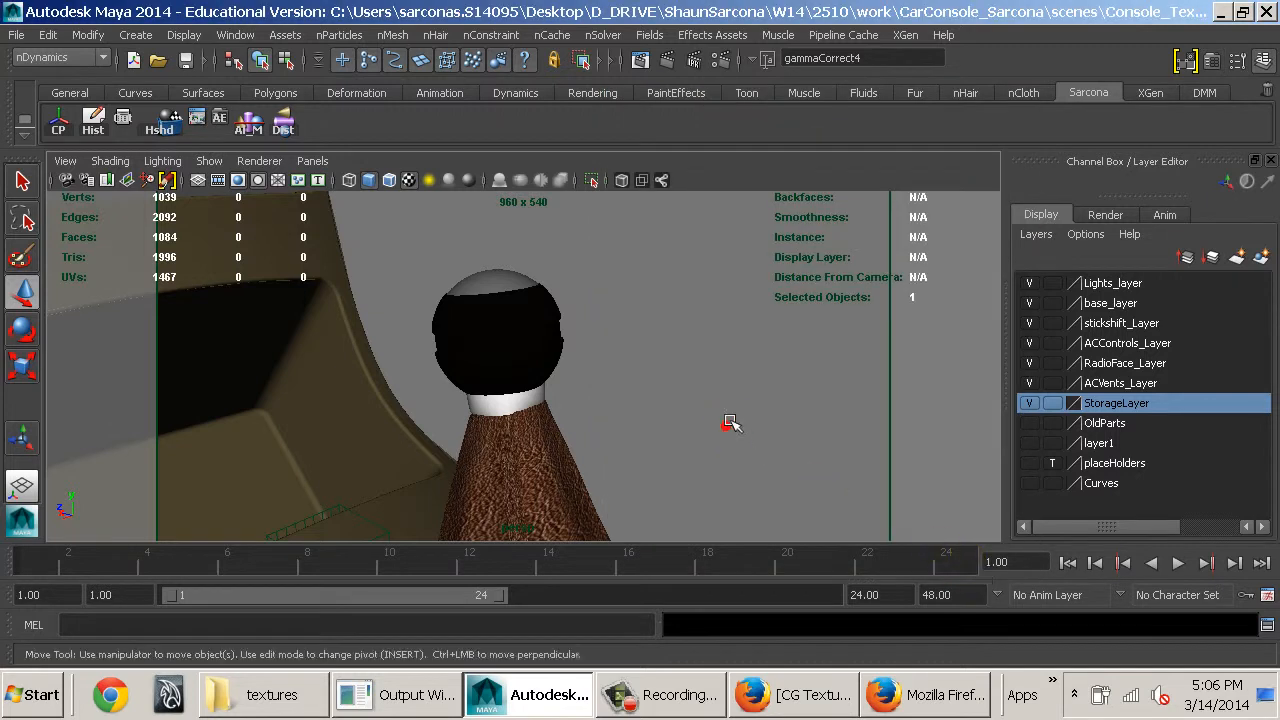
Zoom in on the shifter and select the knob cap surface
click(728, 424)
alt+drag(526, 330, 591, 363)
alt+right_drag(591, 363, 716, 394)
alt+middle_drag(716, 394, 966, 440)
alt+drag(886, 394, 817, 297)
click(734, 254)
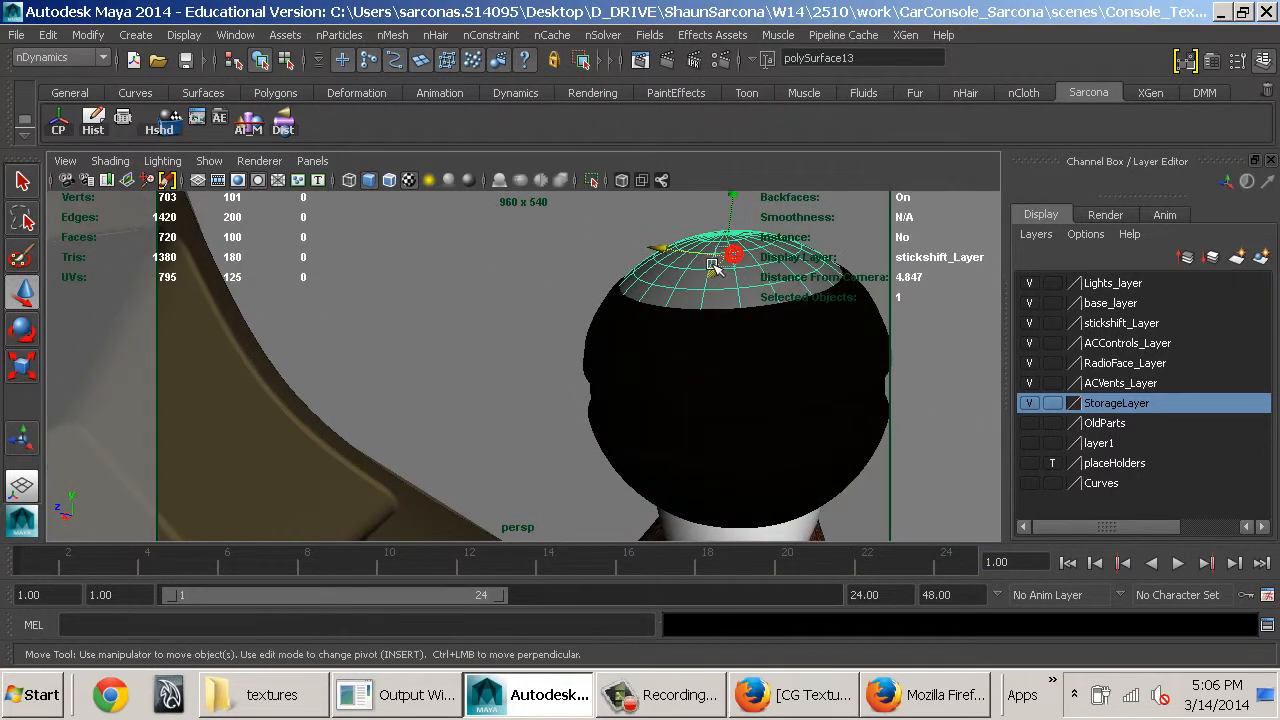
drag(716, 268, 748, 157)
key(ctrl+z)
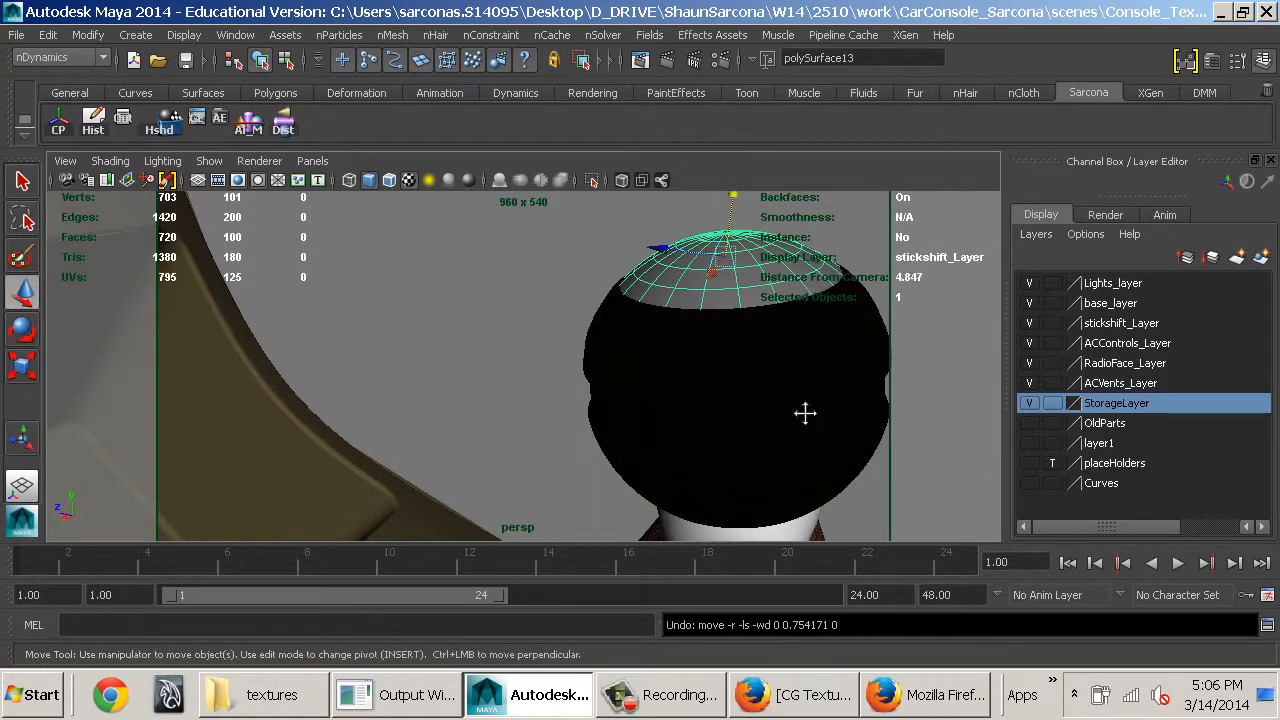
alt+right_drag(805, 413, 600, 237)
Give the cap a new mia_material_x_passes named stickShiftGlass_MIA with the GlassPhysical preset
key(space)
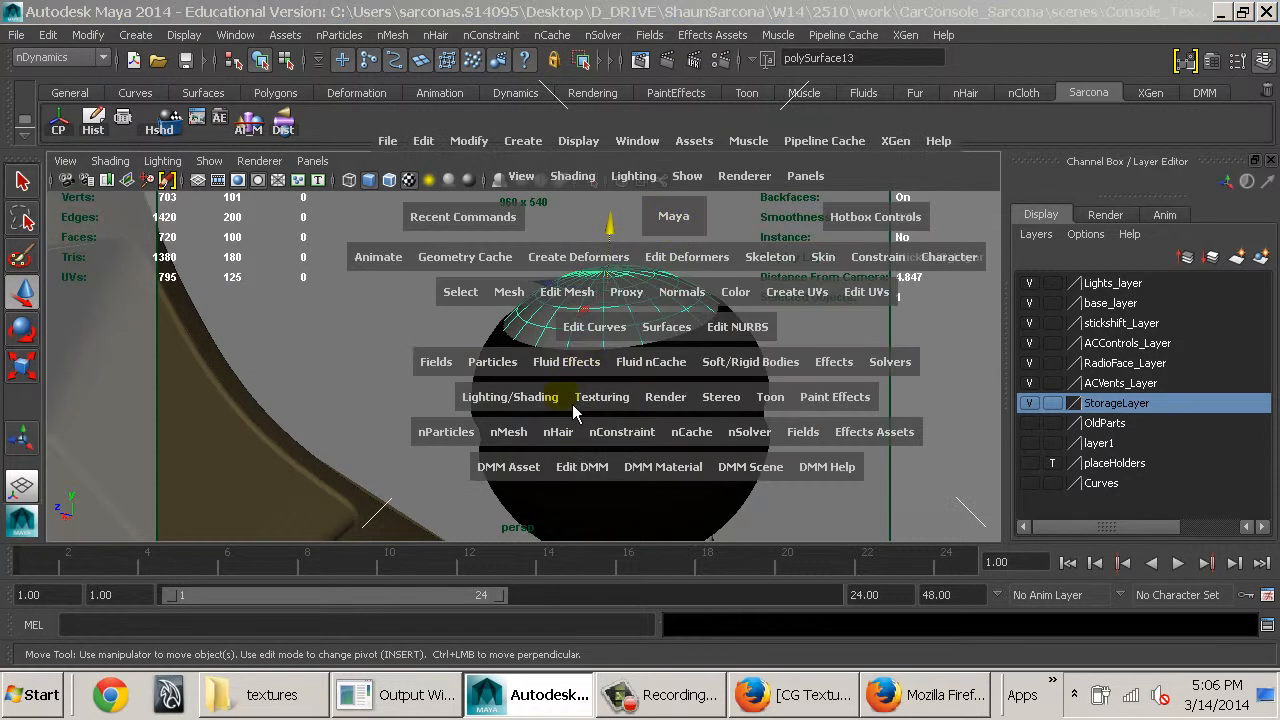
click(510, 396)
mouse_move(640, 100)
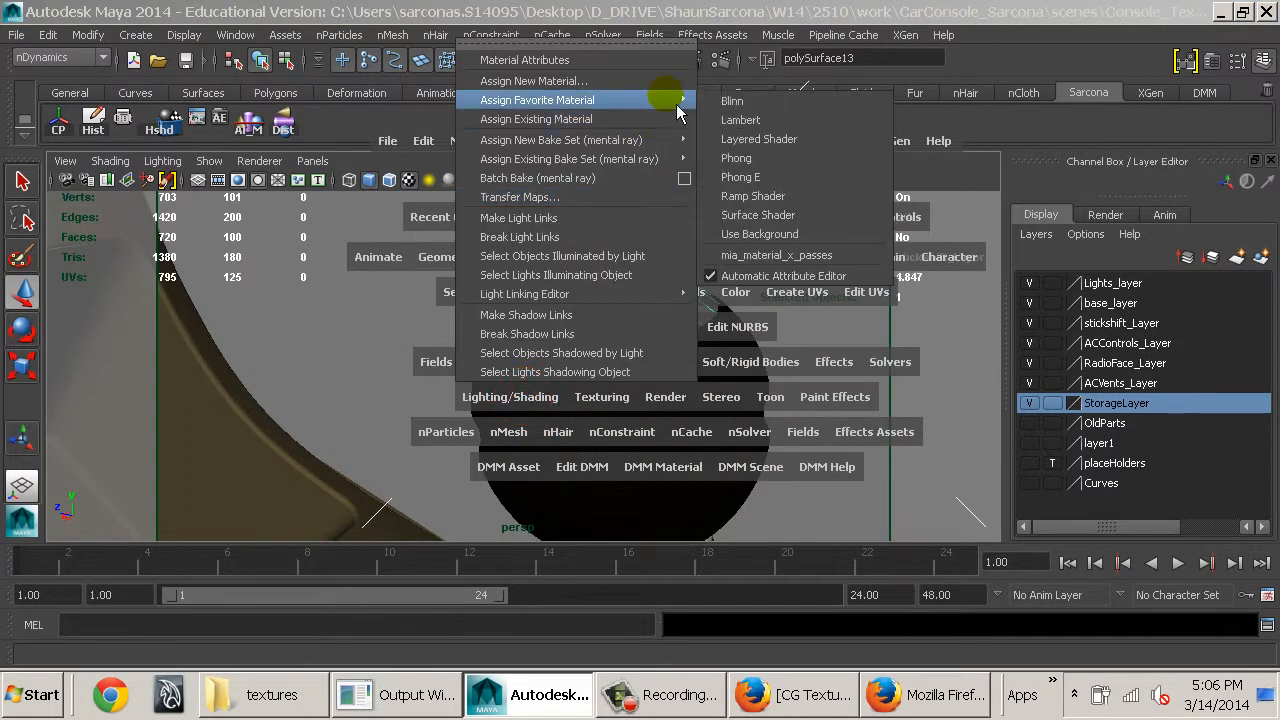
click(831, 255)
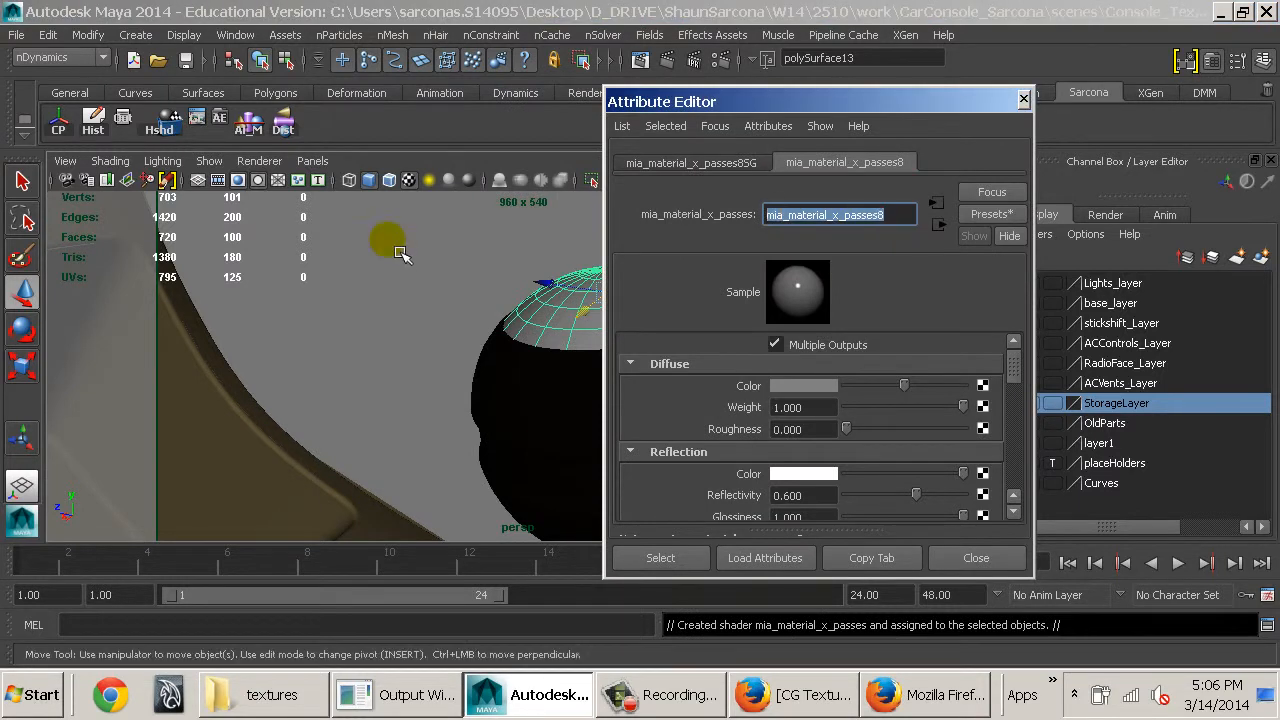
text(glass)
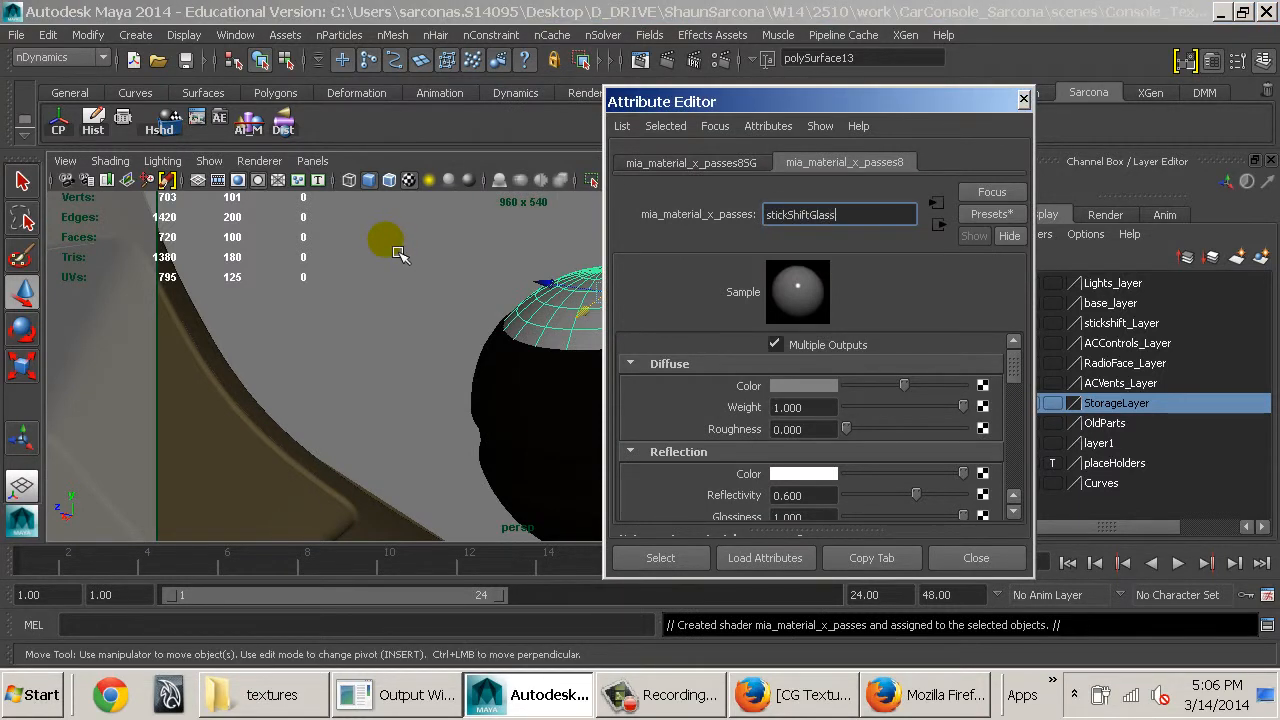
text(_MIA)
key(Return)
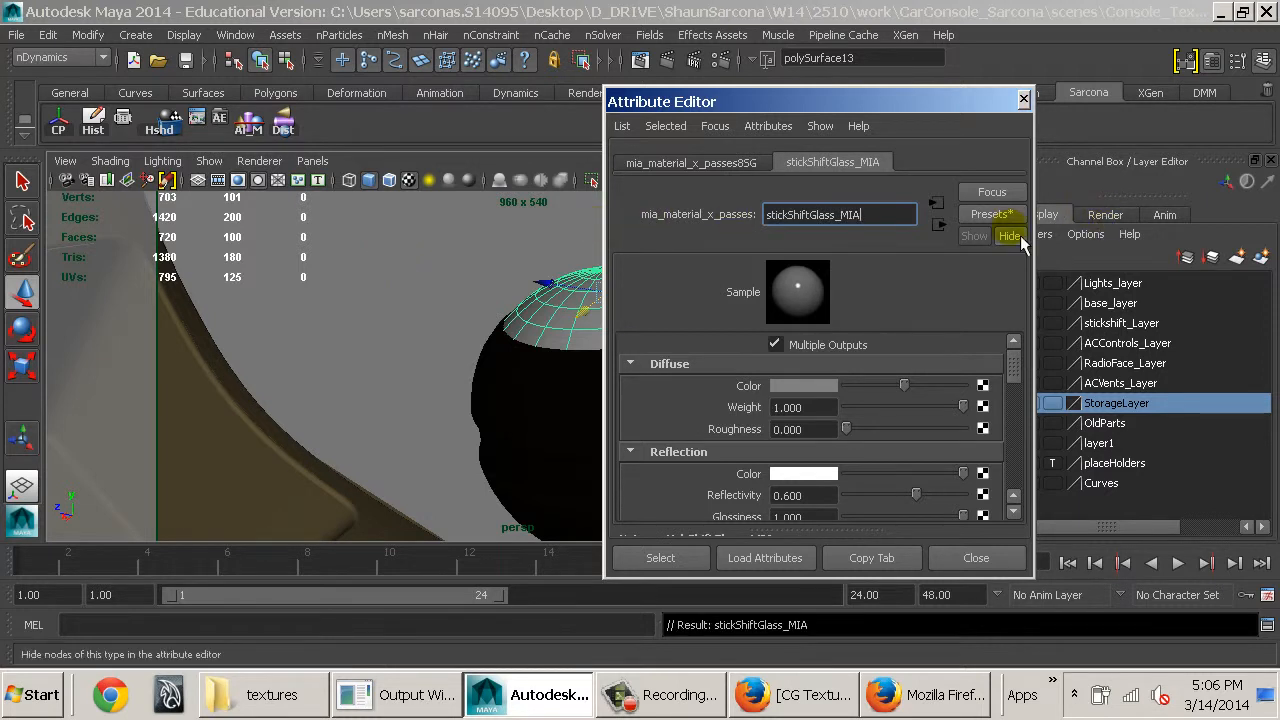
click(972, 217)
mouse_move(1028, 326)
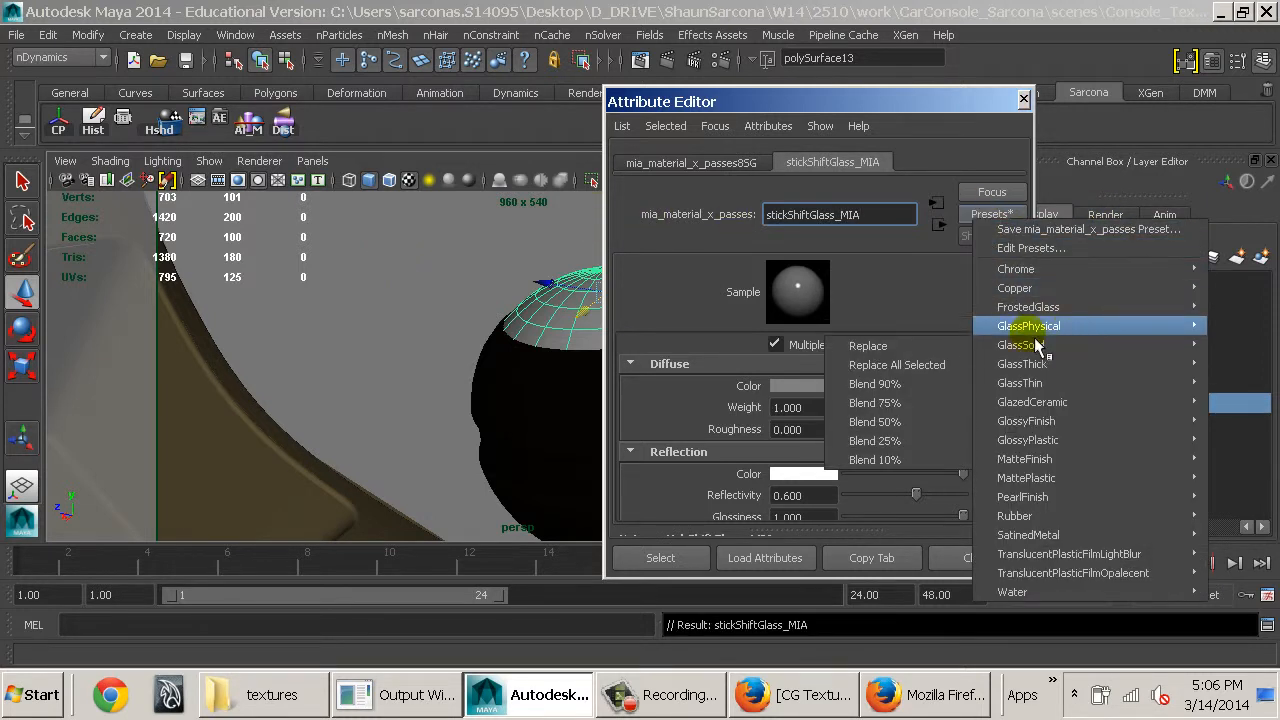
click(915, 331)
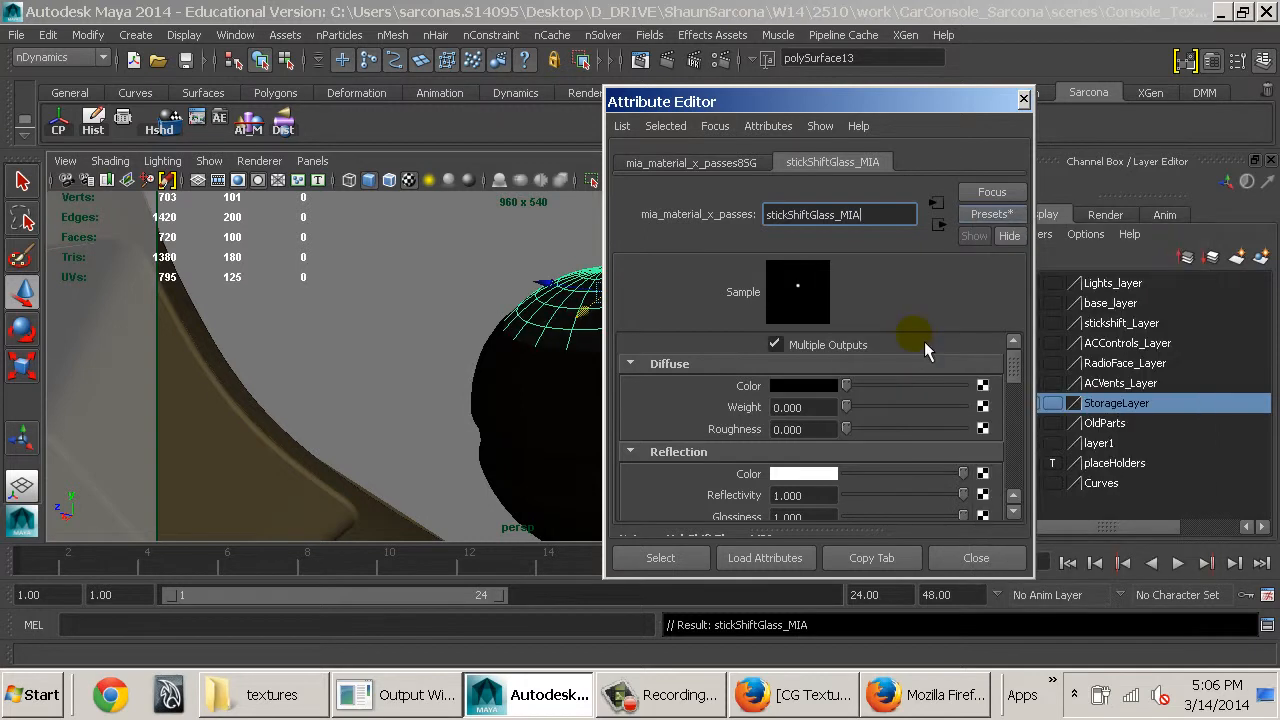
click(980, 557)
Orbit around the whole textured console to review it and save the scene
click(818, 376)
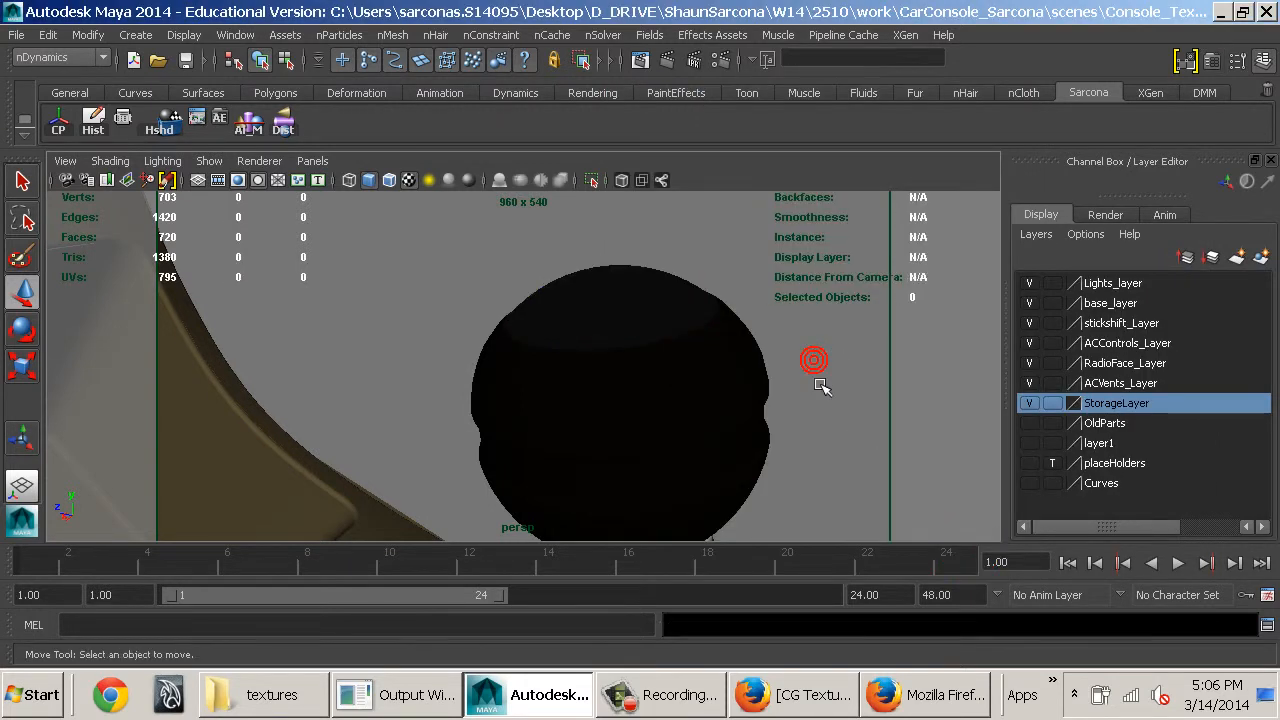
alt+right_drag(816, 380, 438, 342)
alt+drag(438, 342, 760, 437)
alt+middle_drag(760, 437, 389, 166)
alt+drag(391, 265, 726, 337)
alt+right_drag(726, 337, 540, 300)
alt+middle_drag(540, 300, 556, 396)
alt+drag(556, 396, 574, 364)
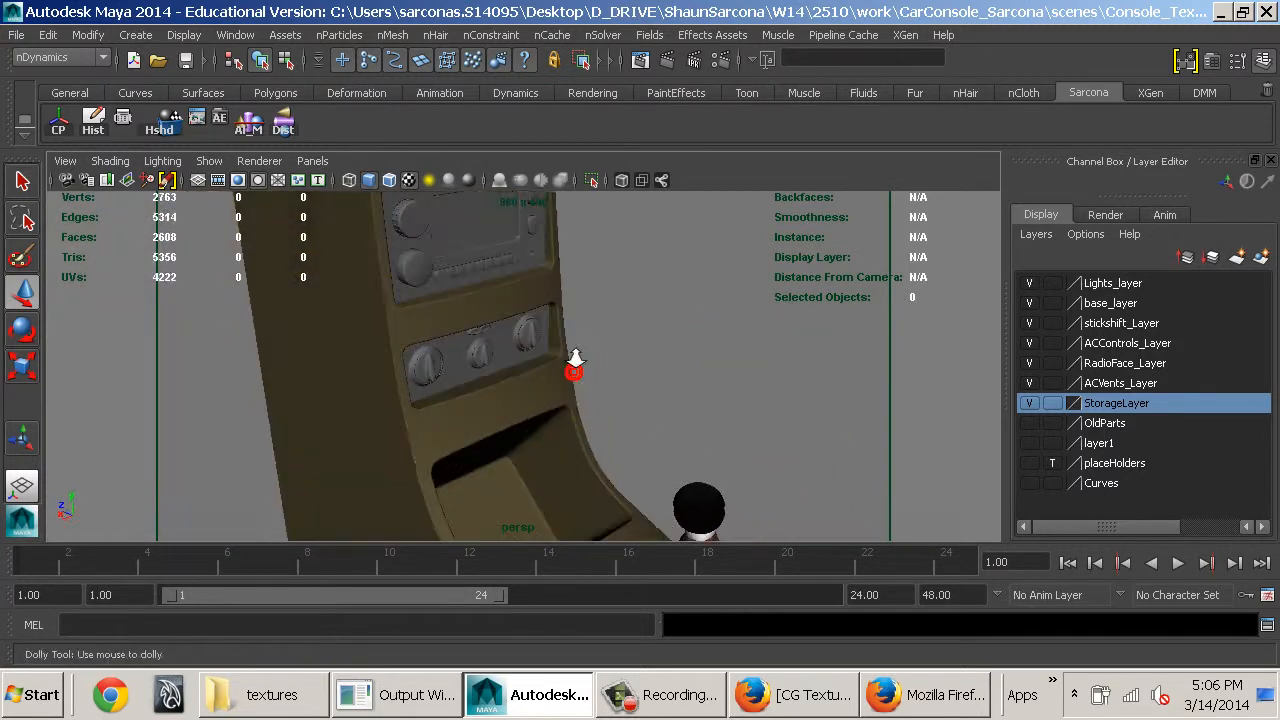
alt+right_drag(574, 364, 508, 292)
alt+middle_drag(508, 292, 523, 310)
key(ctrl+s)
alt+drag(645, 426, 672, 424)
Frame the whole console, render a 960 x 540 mental ray frame, and close Render View
alt+right_drag(672, 424, 657, 409)
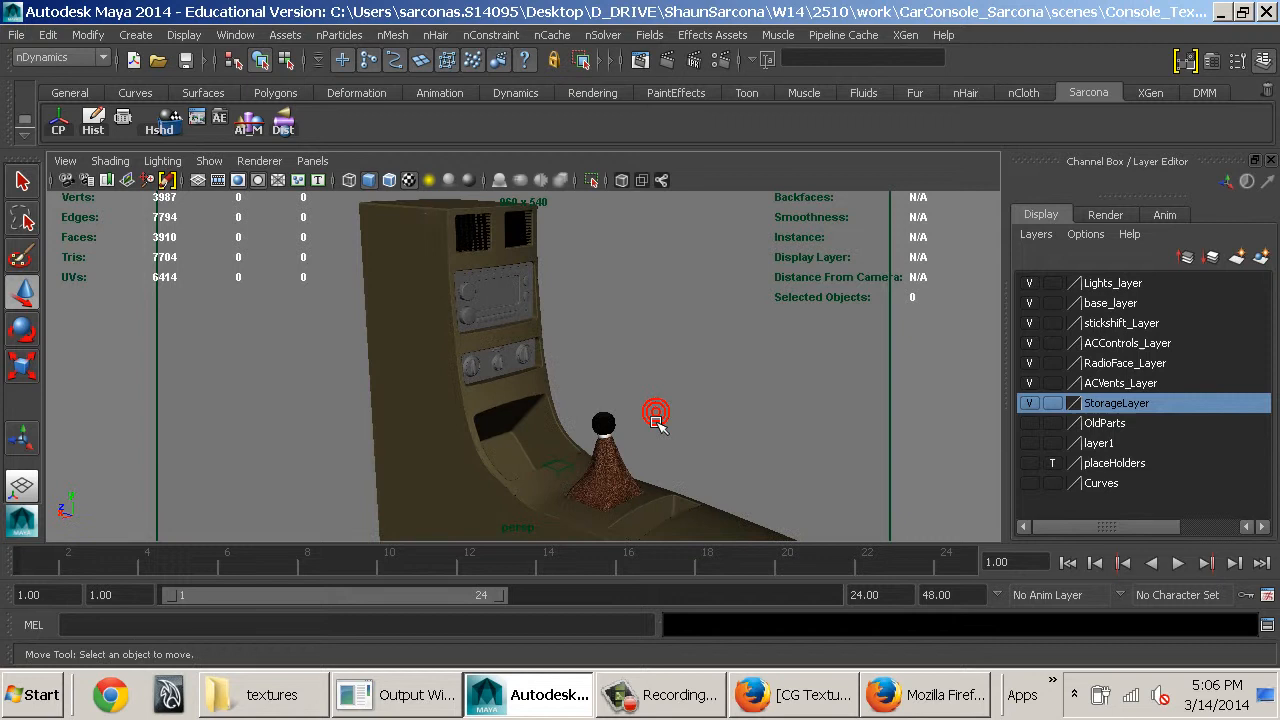
click(668, 58)
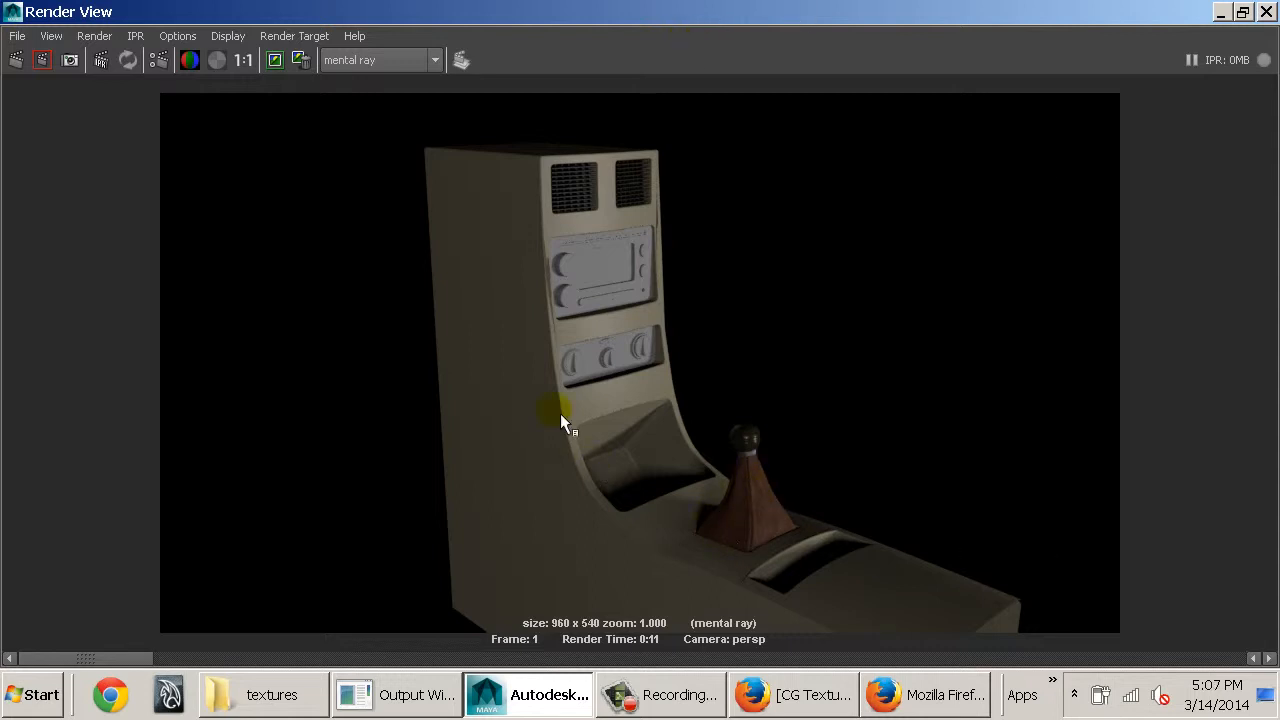
double_click(11, 13)
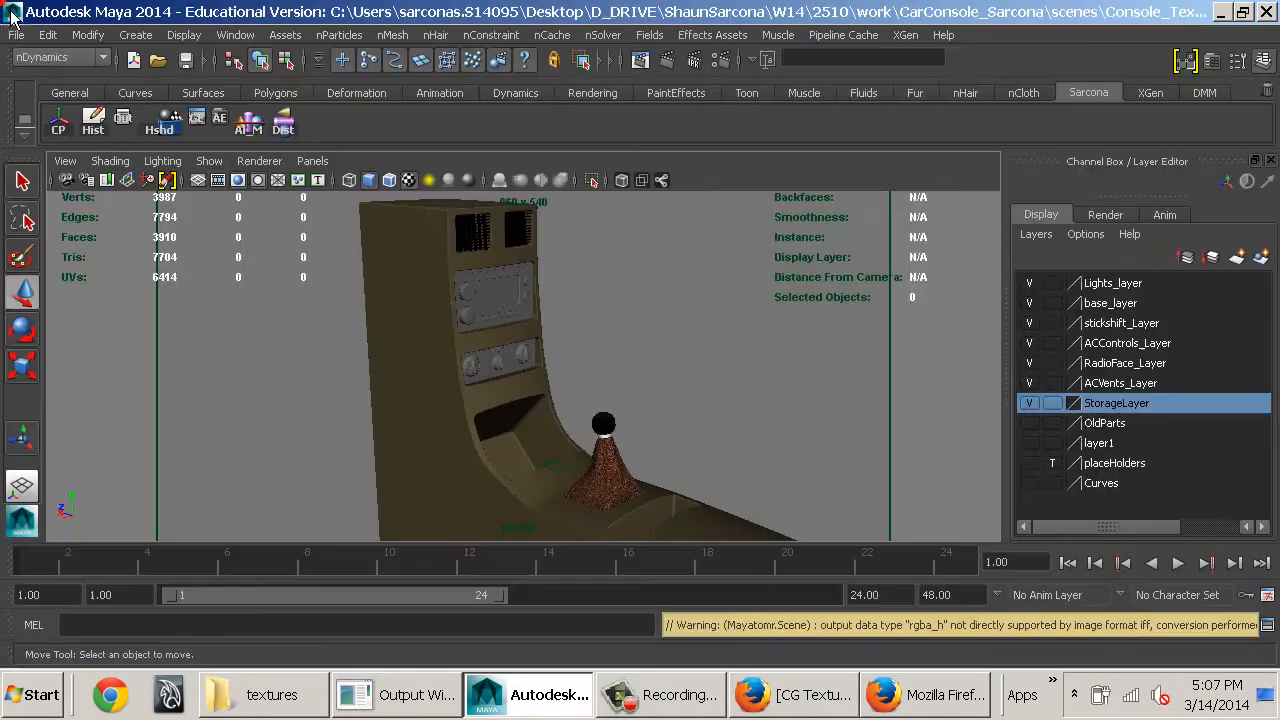
Select the console and open gammaCorrect1's Value colour from baseConsoleColor_MIA's Diffuse Color
click(433, 378)
key(ctrl+a)
click(1018, 162)
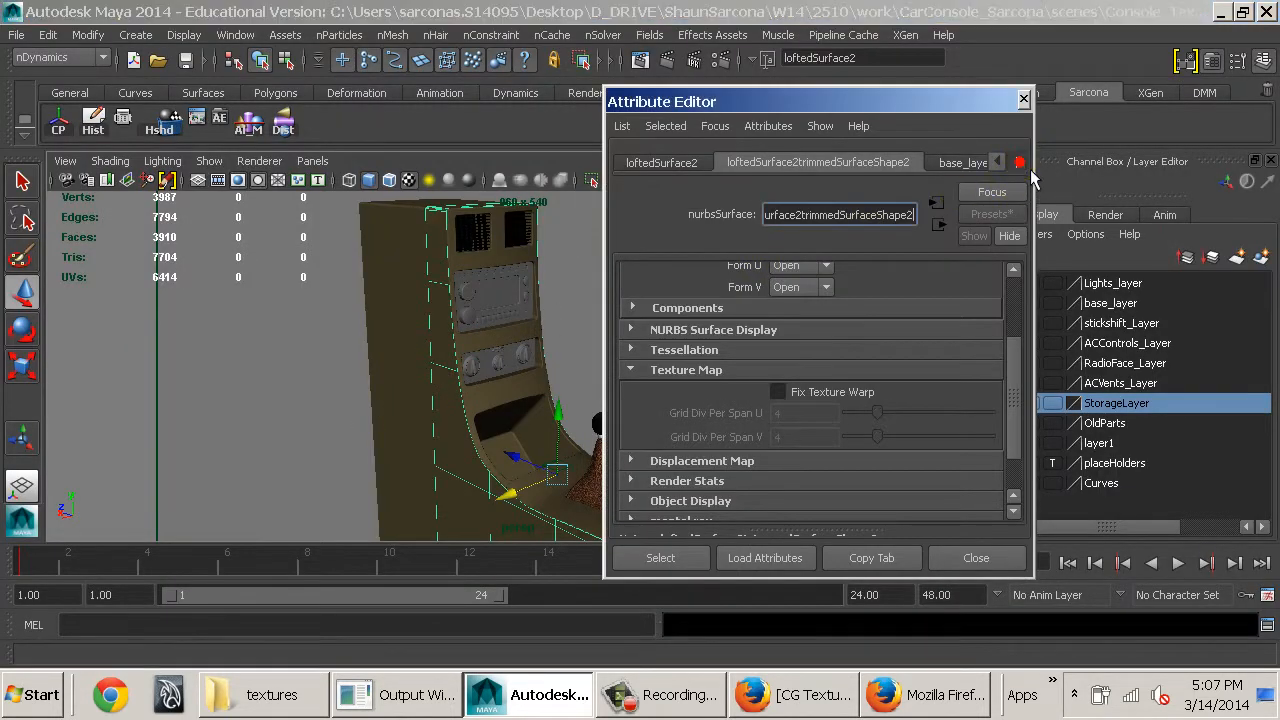
click(1018, 162)
click(952, 165)
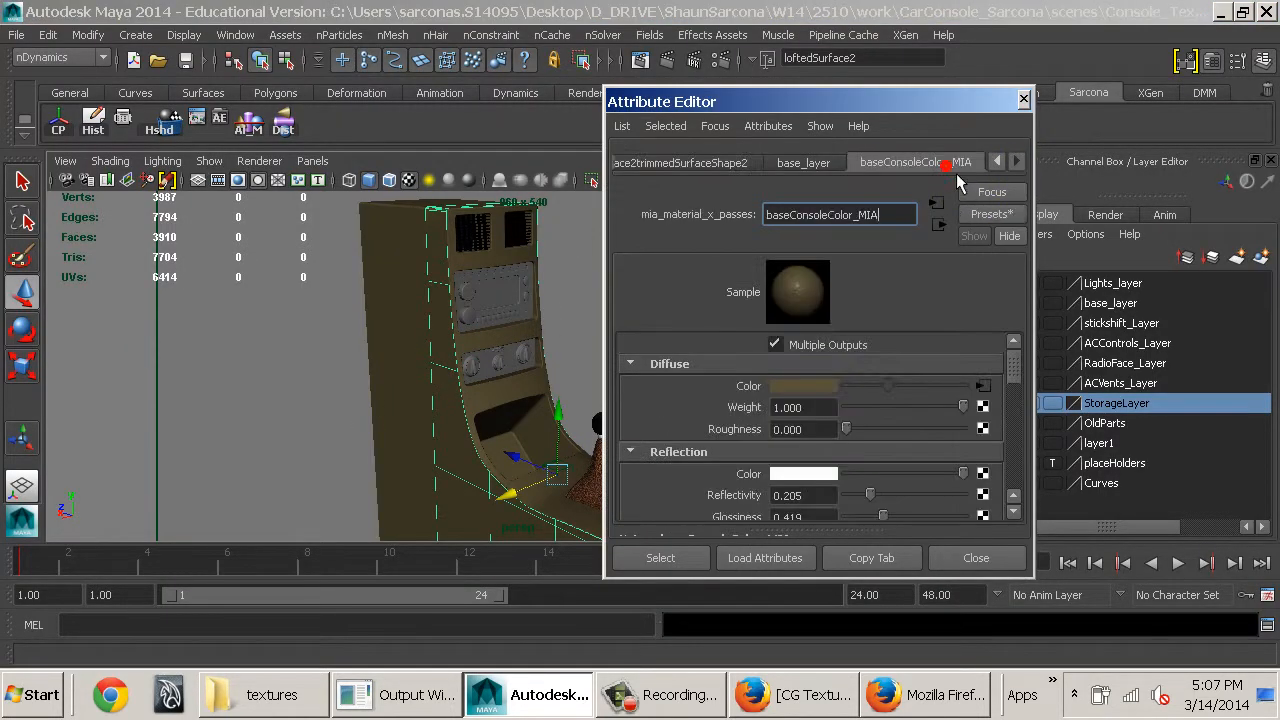
click(988, 382)
click(814, 368)
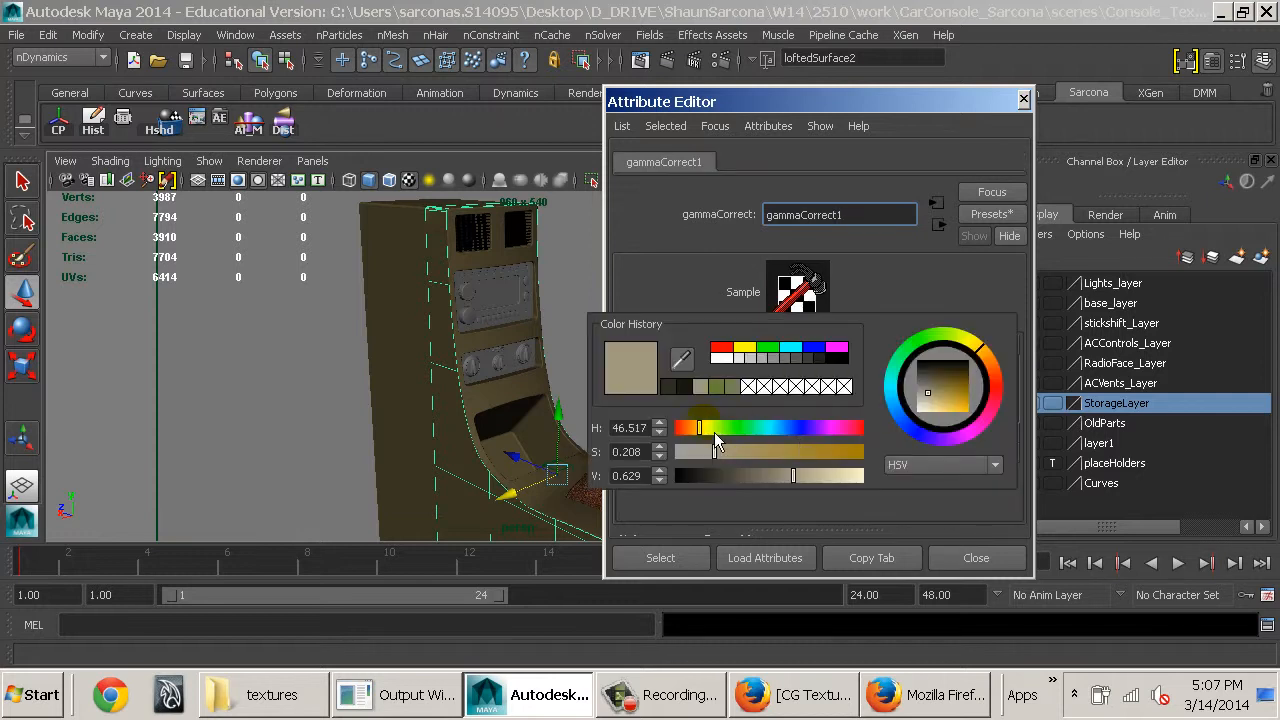
Set the console colour to a light pinkish tan (H 28.315, S 0.303, V 0.607) and render it
drag(700, 427, 765, 475)
drag(695, 432, 699, 433)
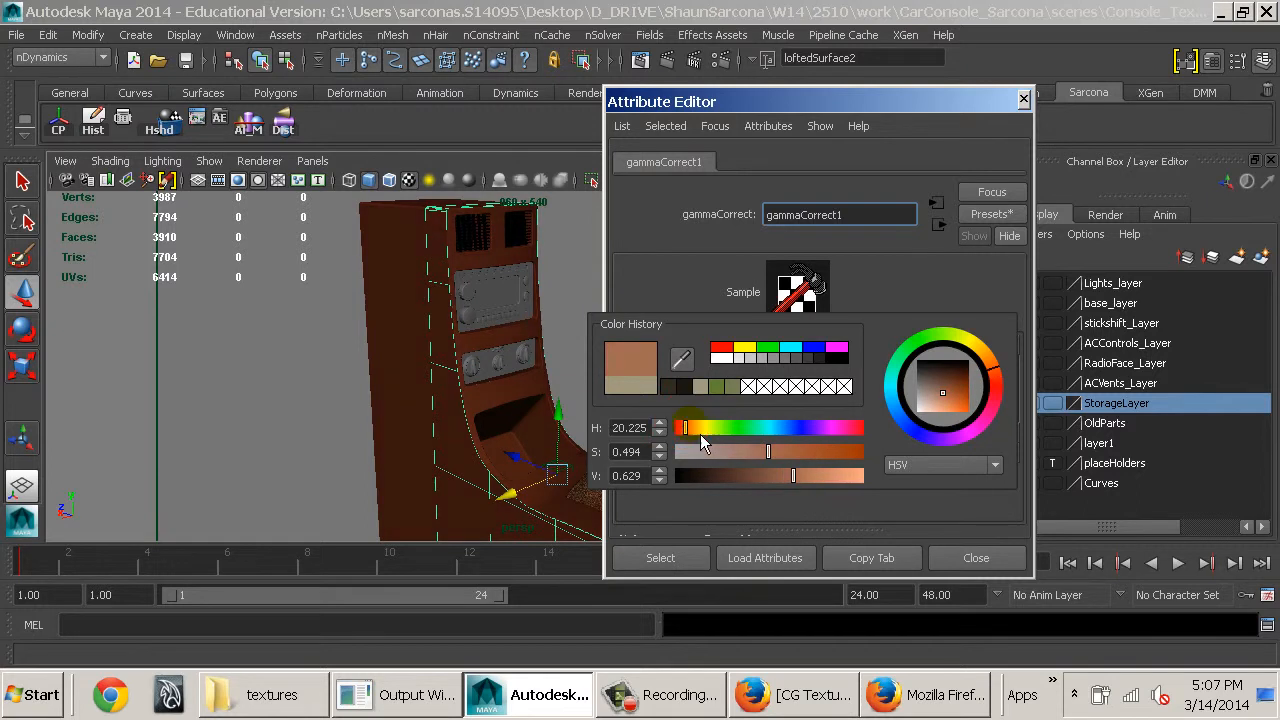
mouse_move(798, 470)
mouse_down()
mouse_move(792, 490)
mouse_move(812, 486)
mouse_up()
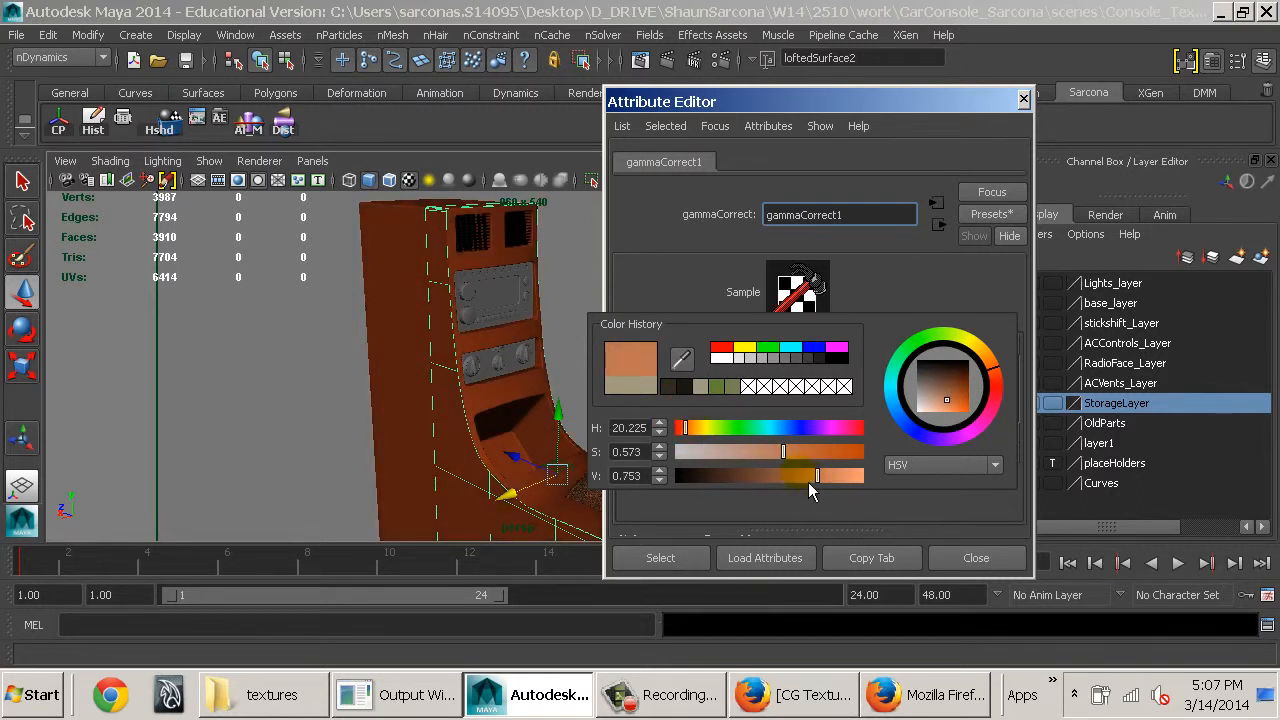
click(692, 396)
drag(694, 476, 789, 476)
drag(699, 428, 686, 428)
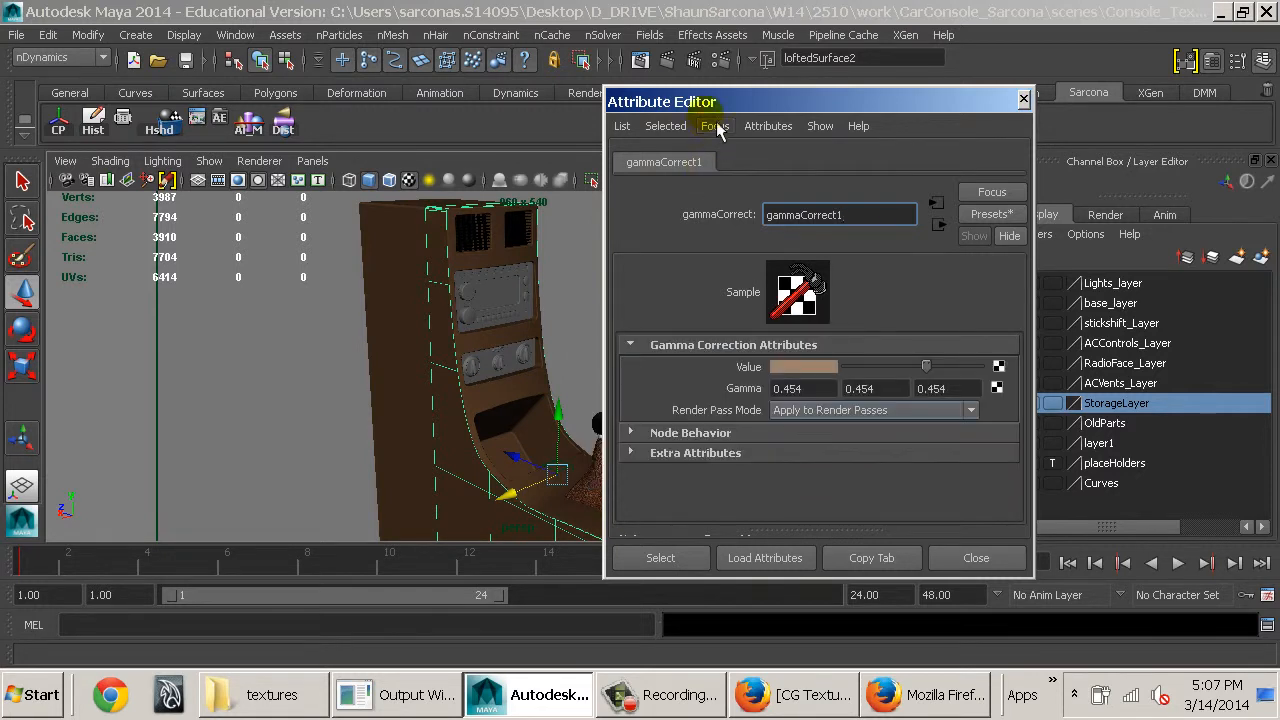
click(641, 59)
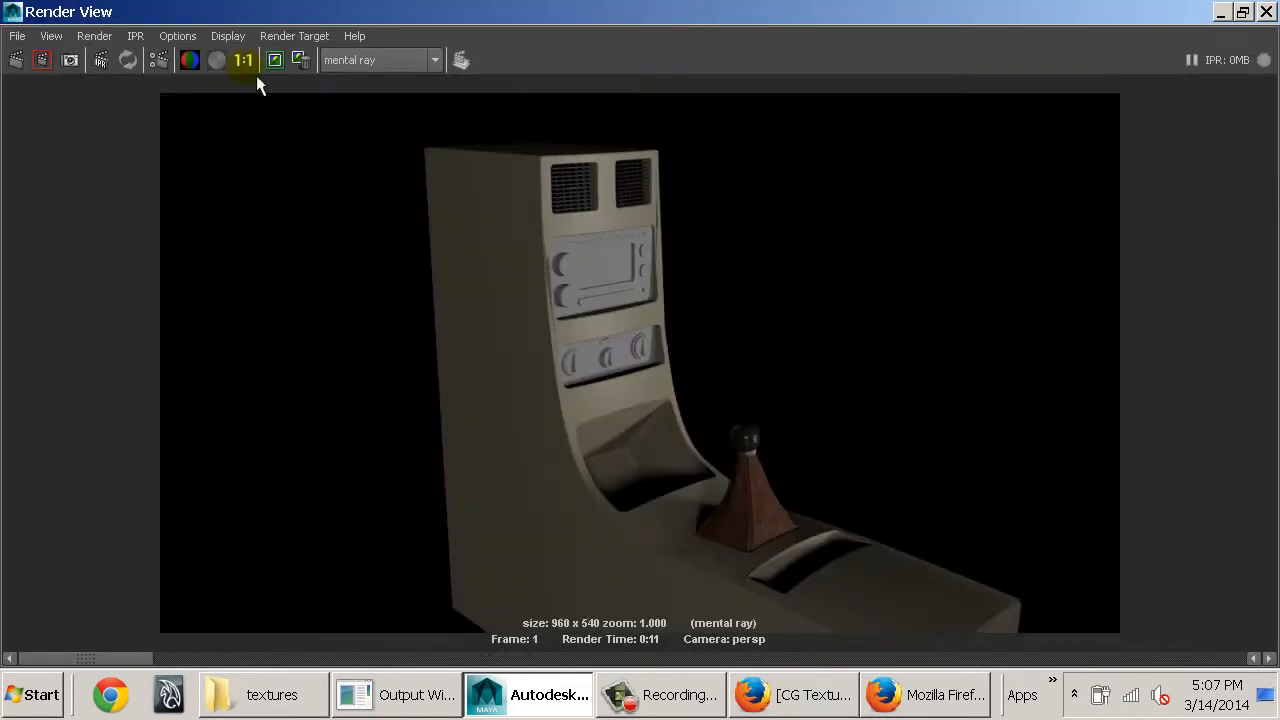
Re-render the console, compare the stored images, and close Render View
click(22, 61)
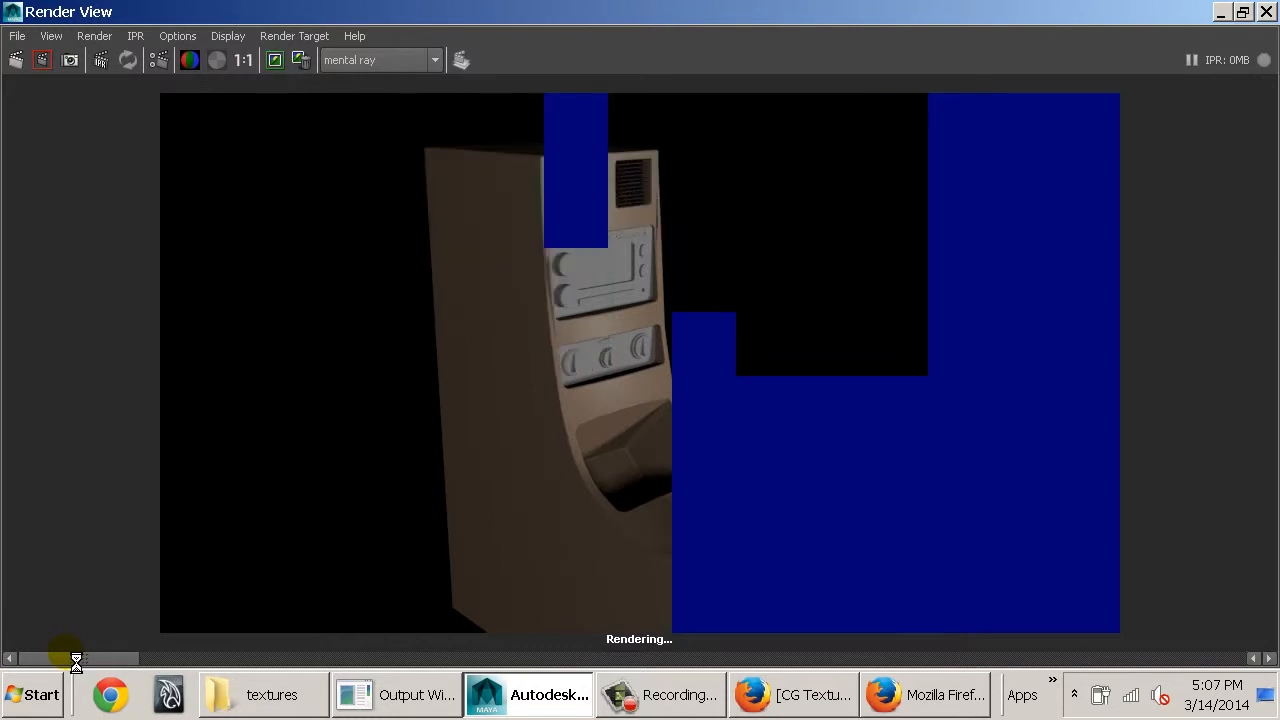
drag(77, 660, 105, 666)
double_click(12, 13)
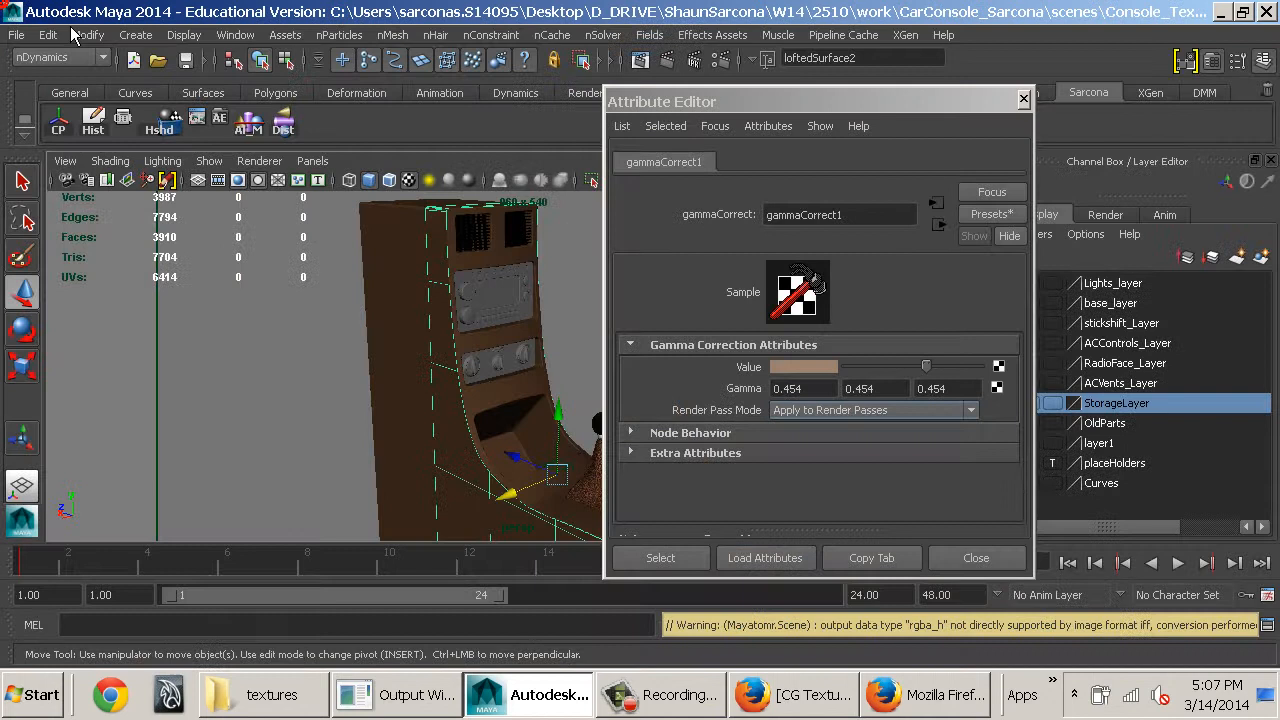
Darken gammaCorrect1's Value to S 0.567, V 0.410, re-render, and place both windows side by side
click(825, 367)
drag(885, 441, 784, 454)
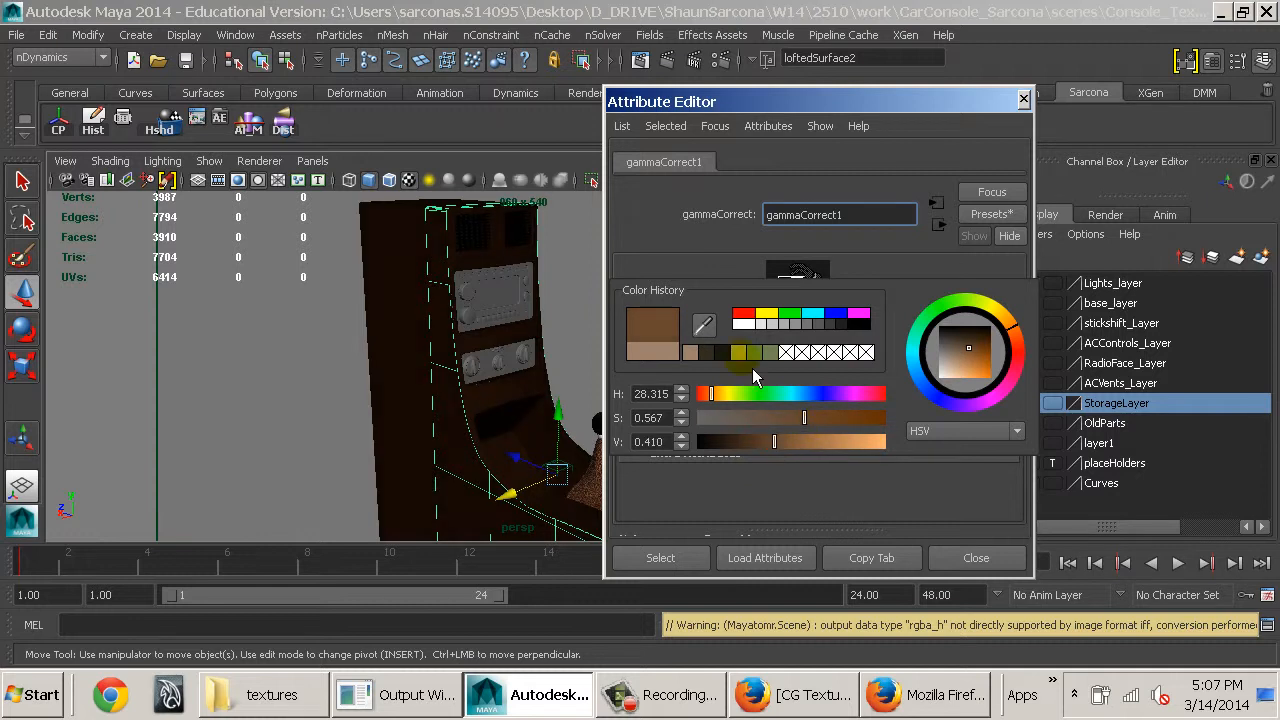
click(641, 59)
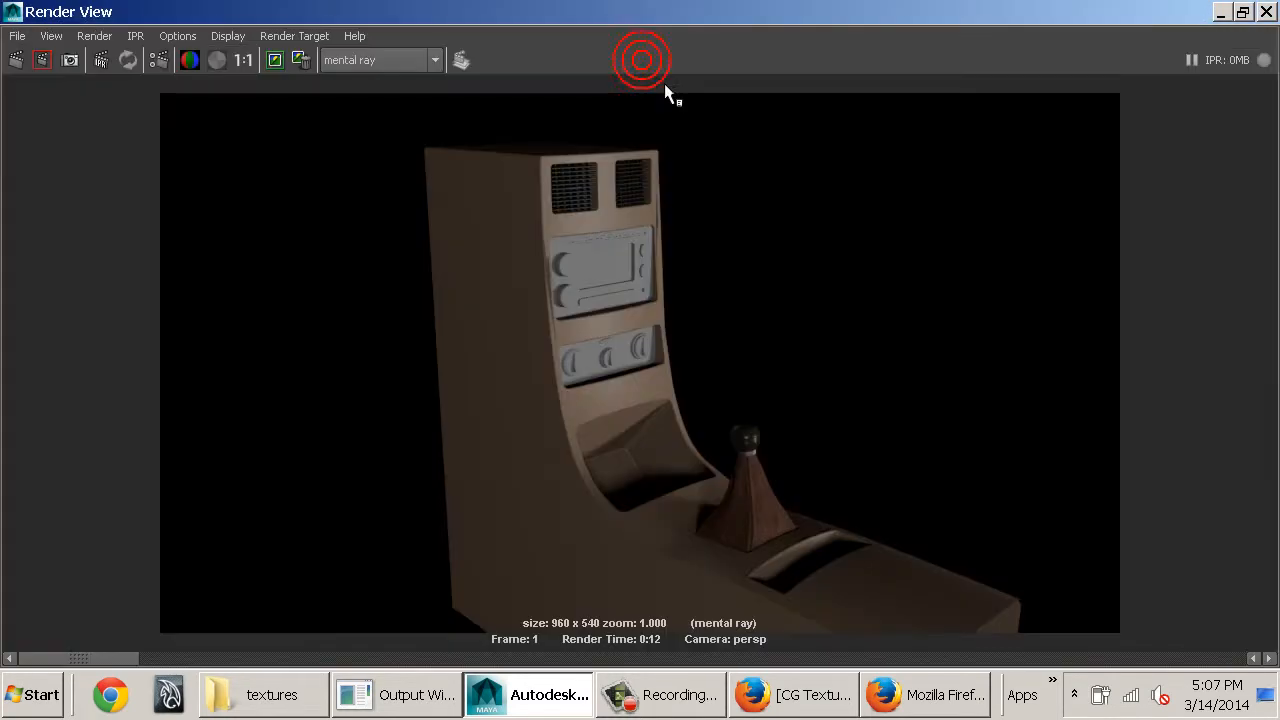
drag(718, 66, 264, 57)
drag(770, 105, 928, 76)
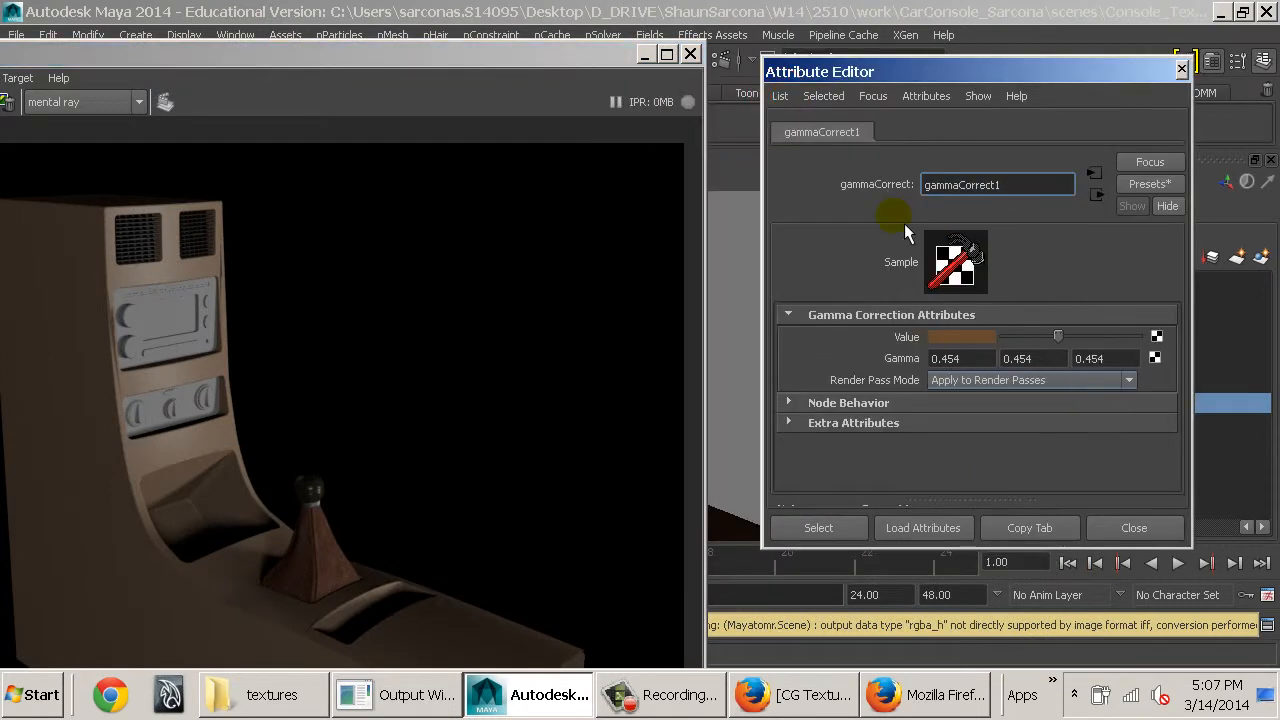
Sample the shift boot's dark brown into gammaCorrect1 Value and render a region over the console's lower curve
click(943, 345)
click(312, 554)
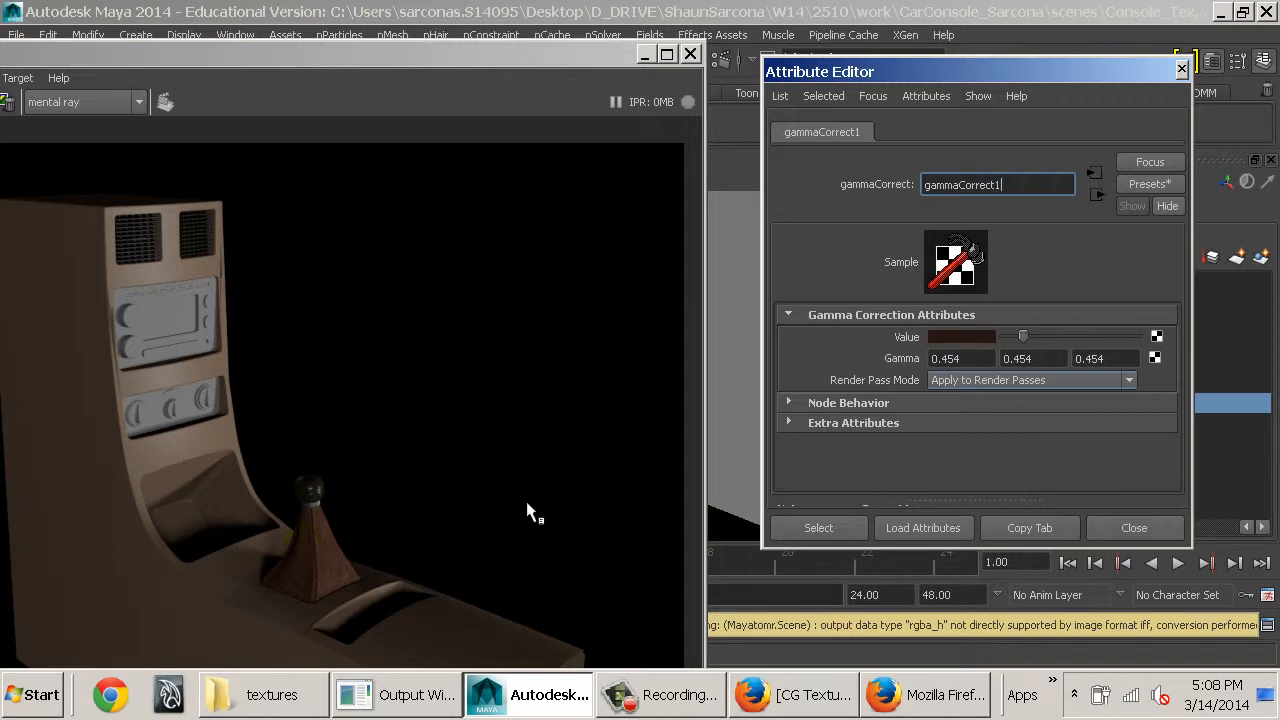
click(970, 336)
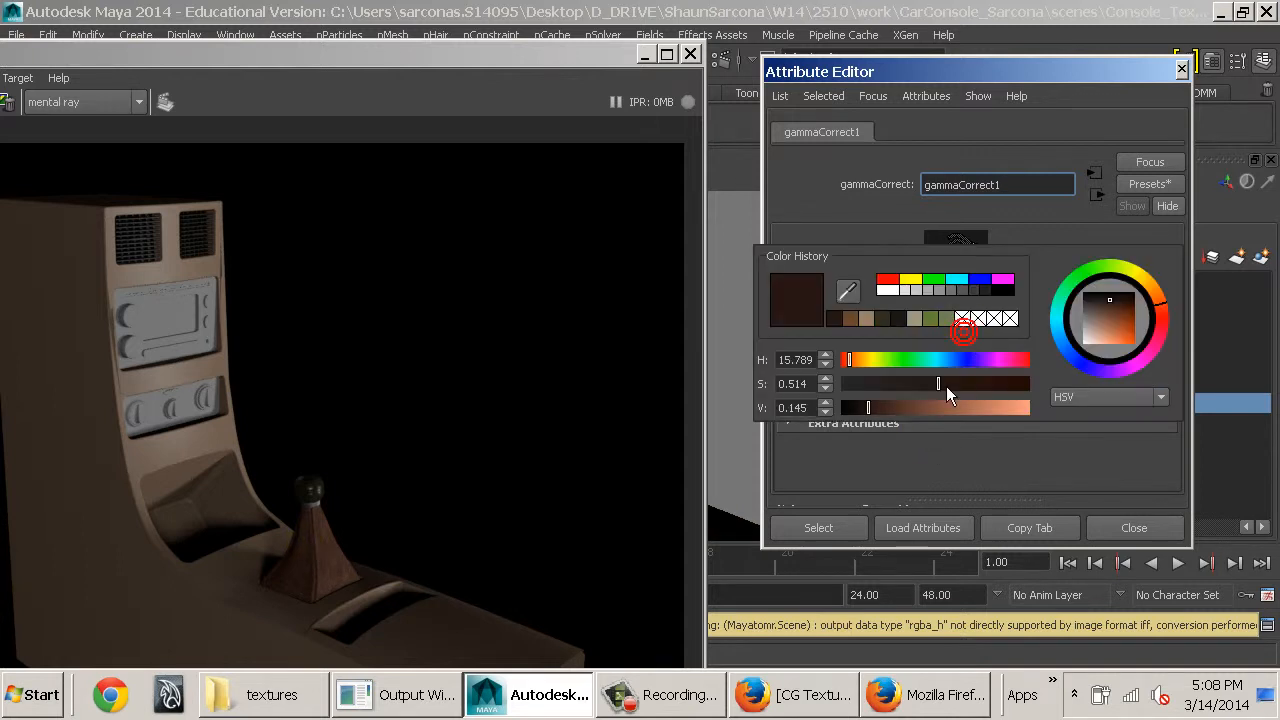
drag(926, 384, 915, 384)
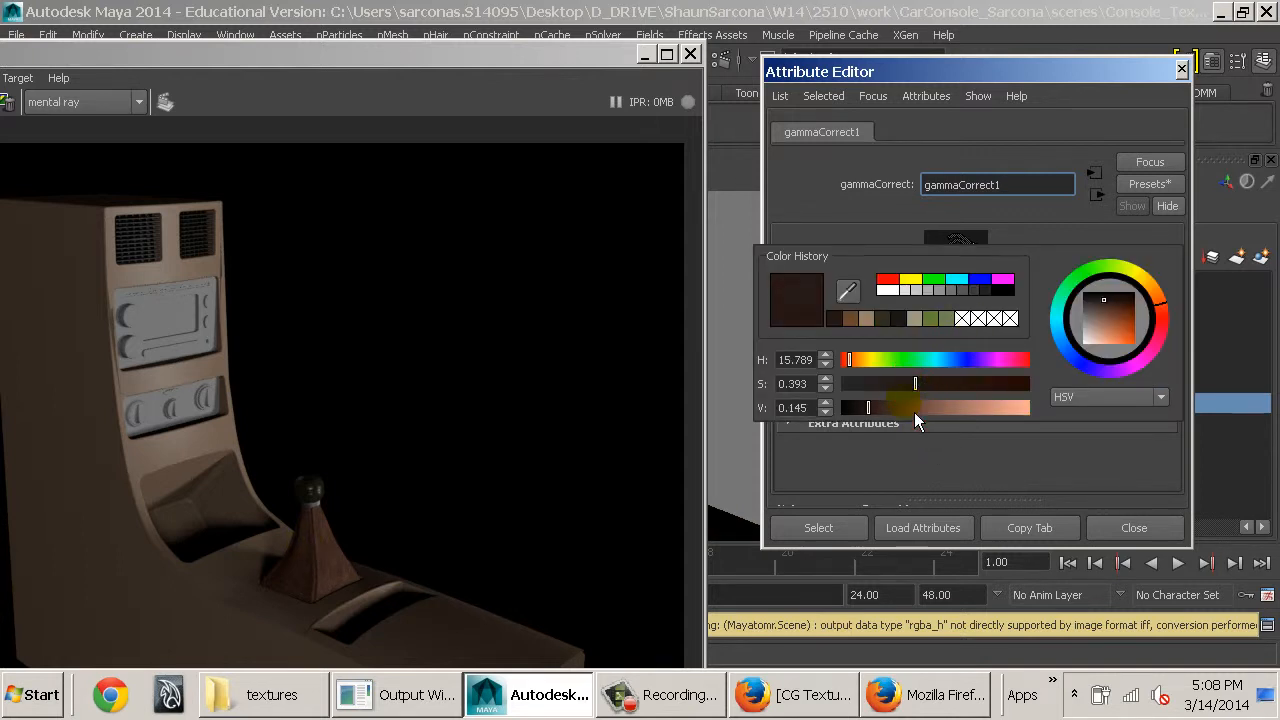
click(881, 408)
drag(511, 55, 975, 30)
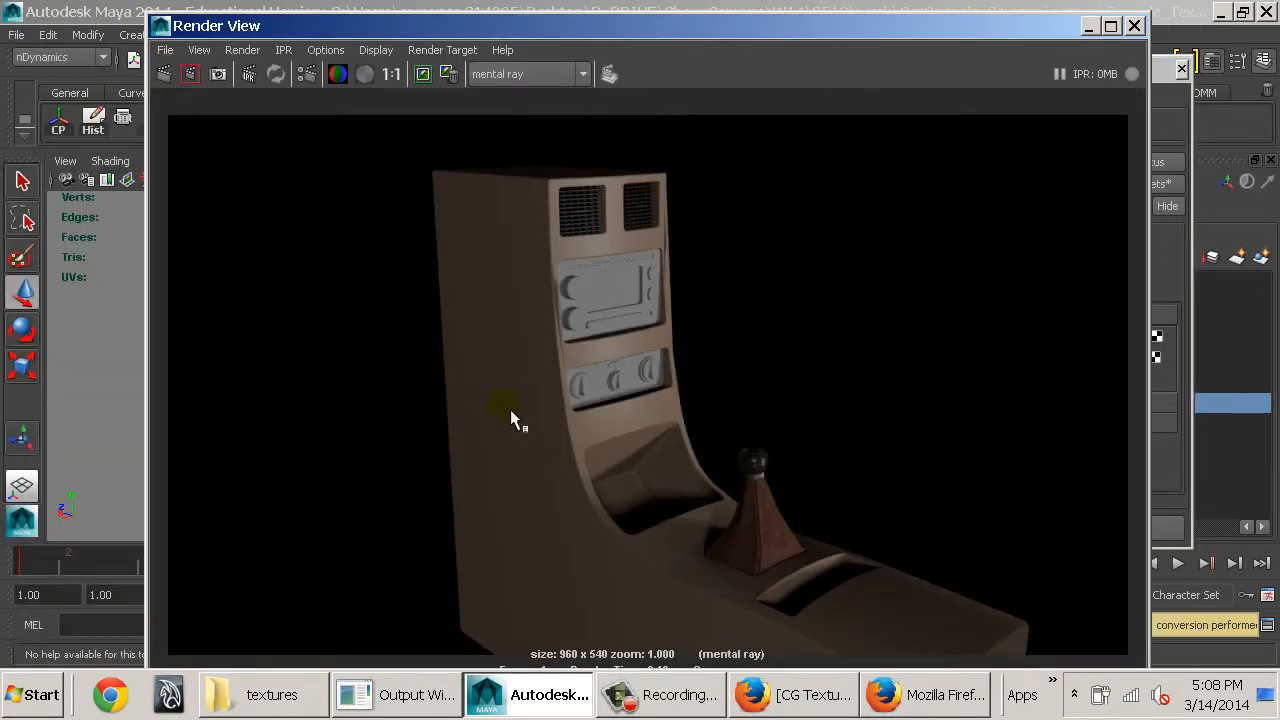
drag(506, 408, 625, 514)
click(190, 74)
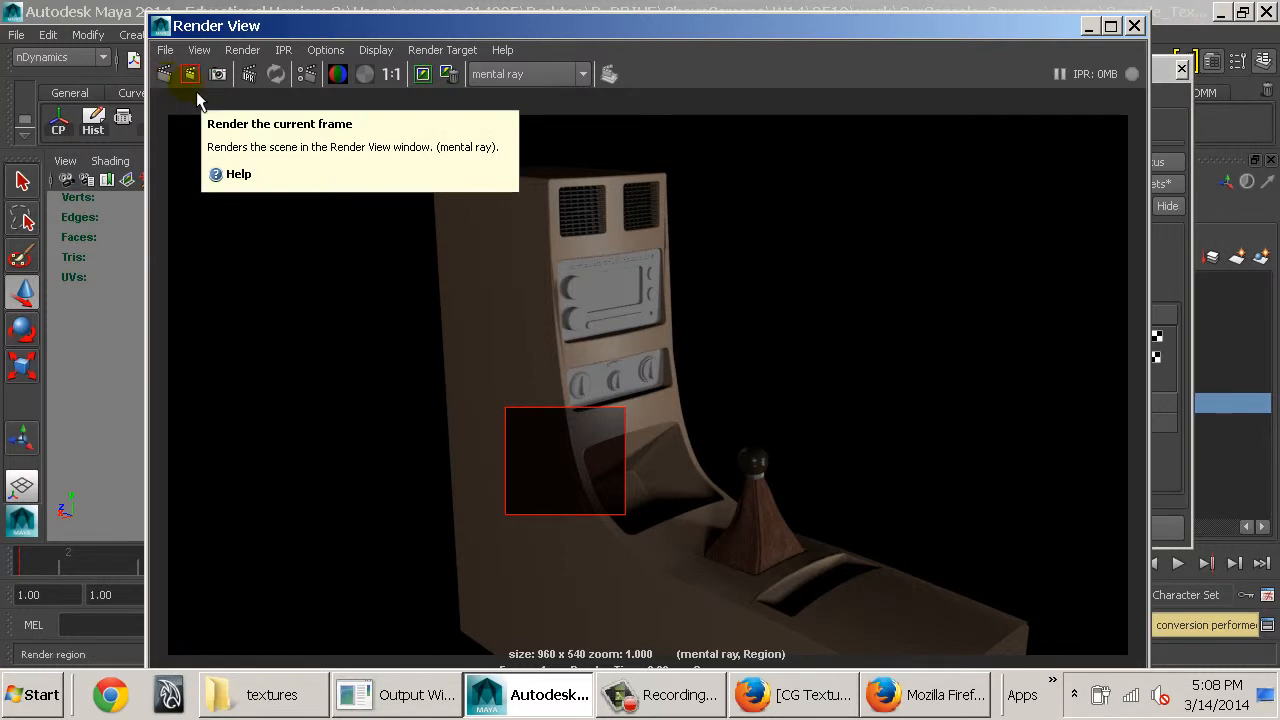
Retune the colour to a warm brown (H 32.360, S 0.567, V 0.511) and re-render the region
click(1184, 116)
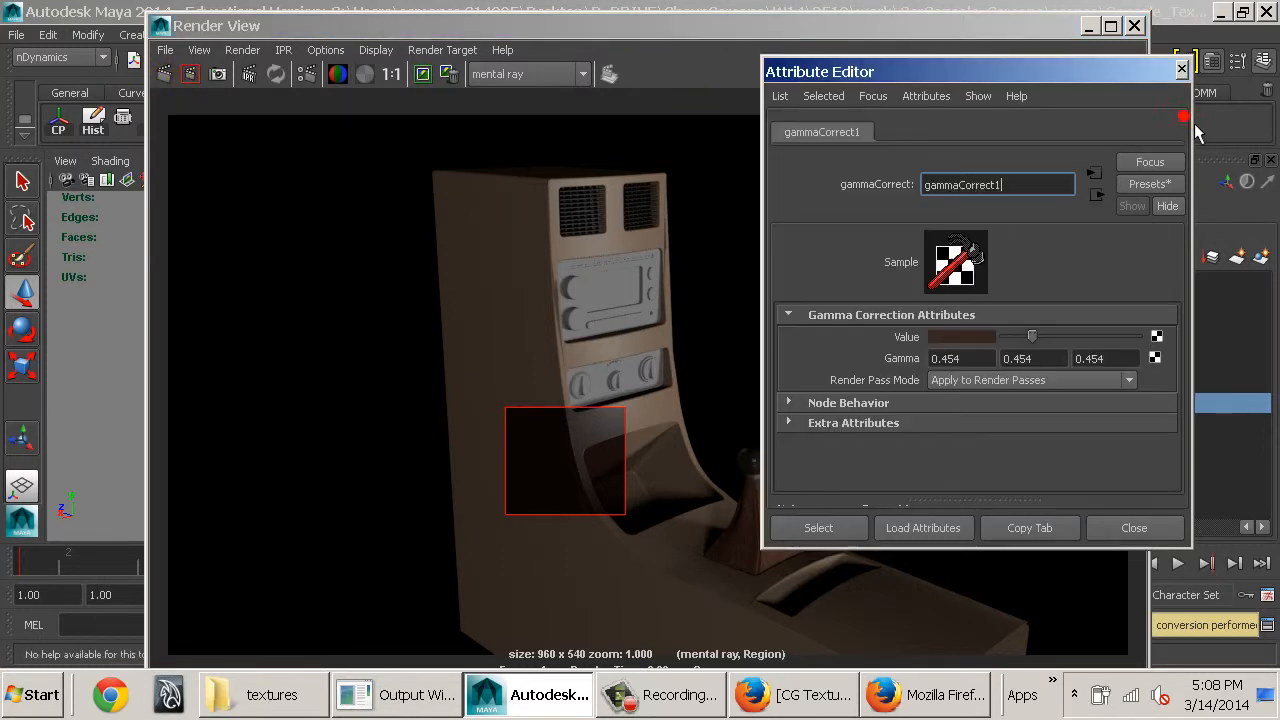
click(978, 338)
click(1065, 336)
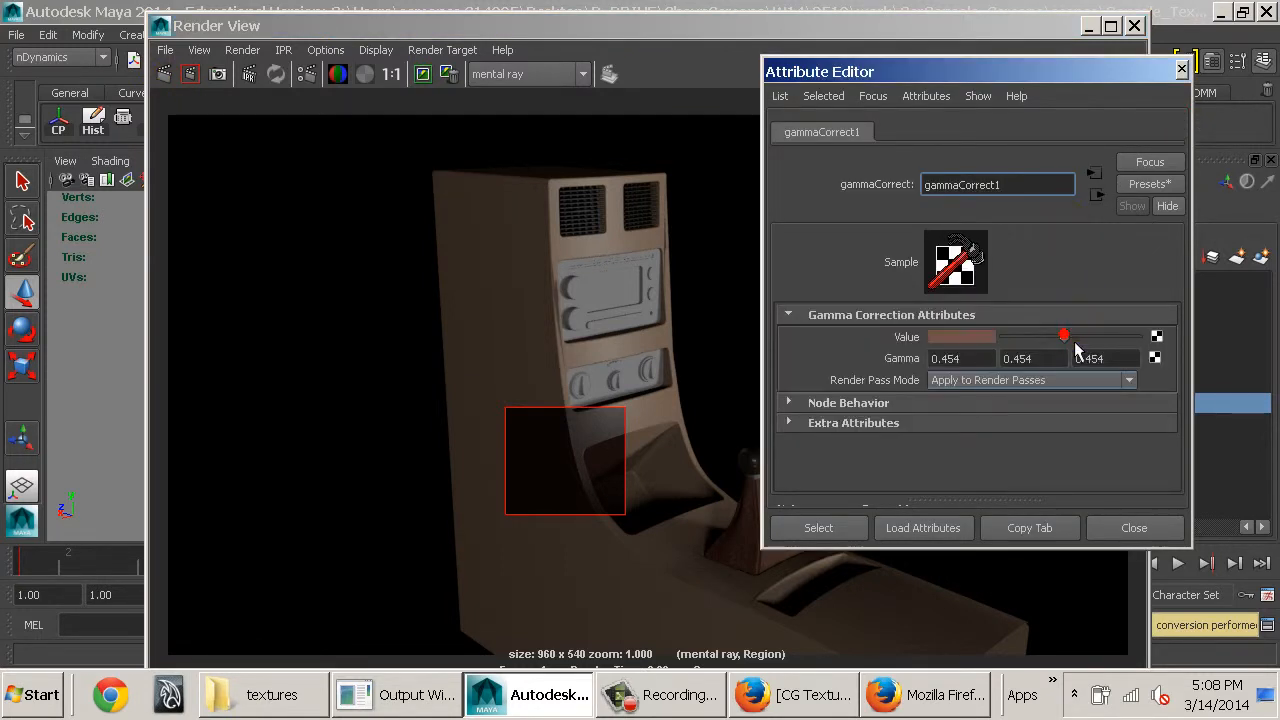
drag(1065, 336, 1074, 338)
click(966, 341)
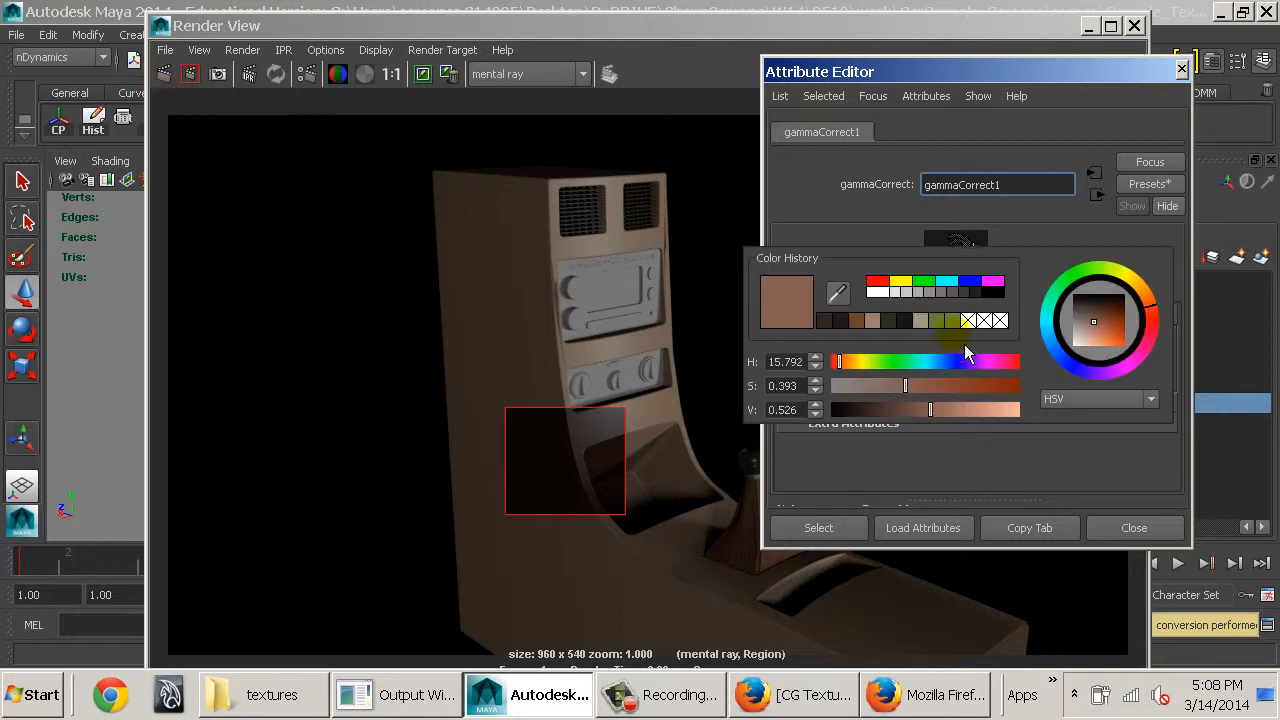
click(840, 362)
click(958, 386)
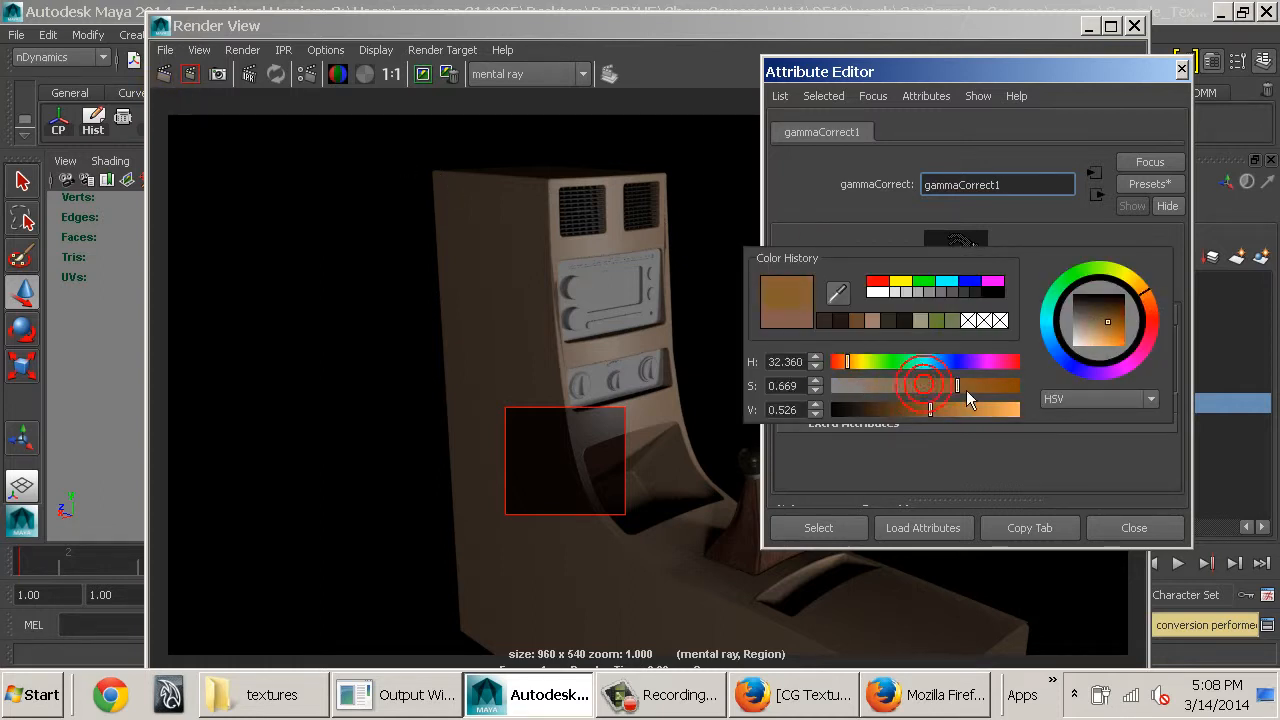
drag(1006, 388, 952, 417)
mouse_move(972, 393)
mouse_down()
mouse_move(949, 394)
mouse_move(966, 414)
mouse_up()
drag(943, 409, 923, 407)
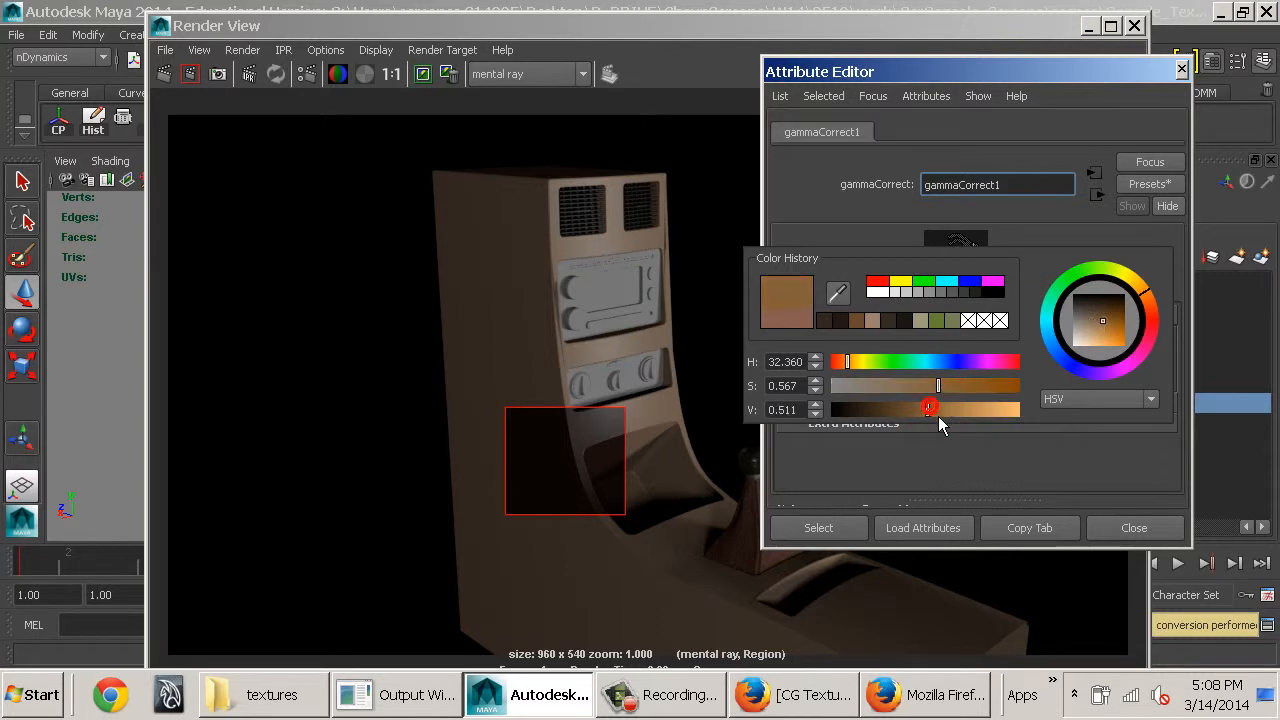
click(919, 385)
click(191, 74)
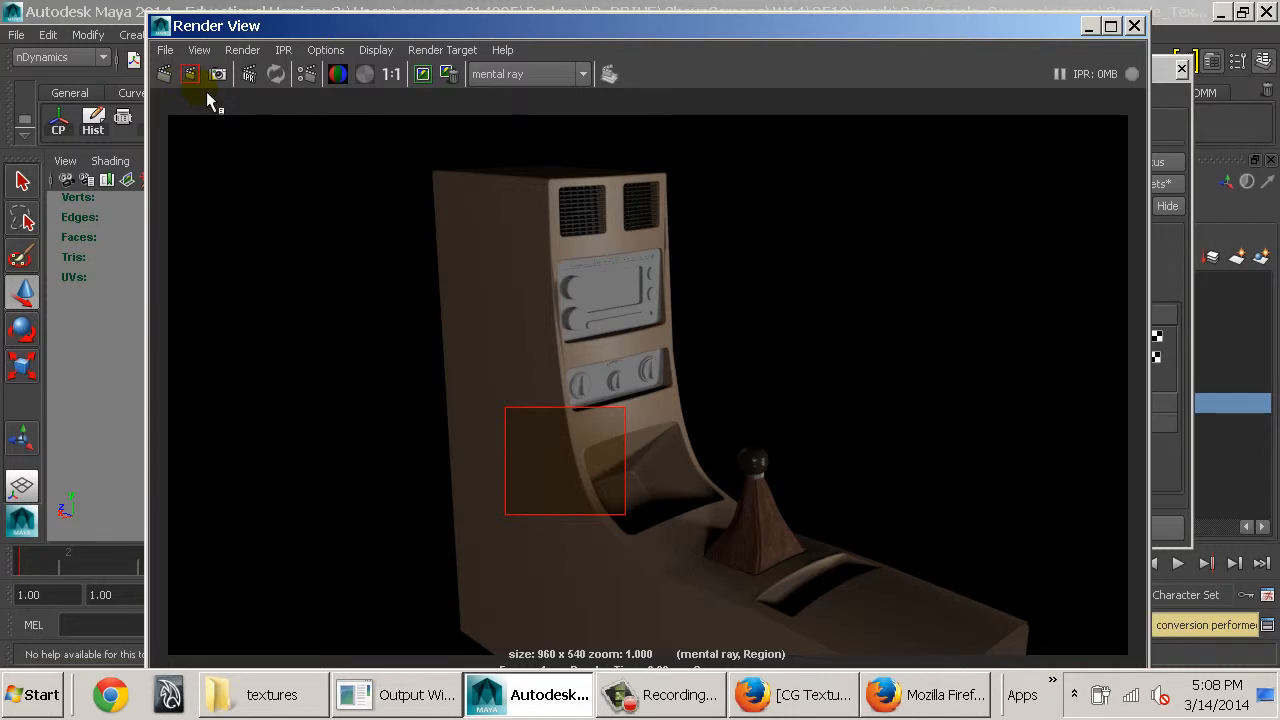
Re-render the marked region, then the full frame, with the current brown
click(1177, 245)
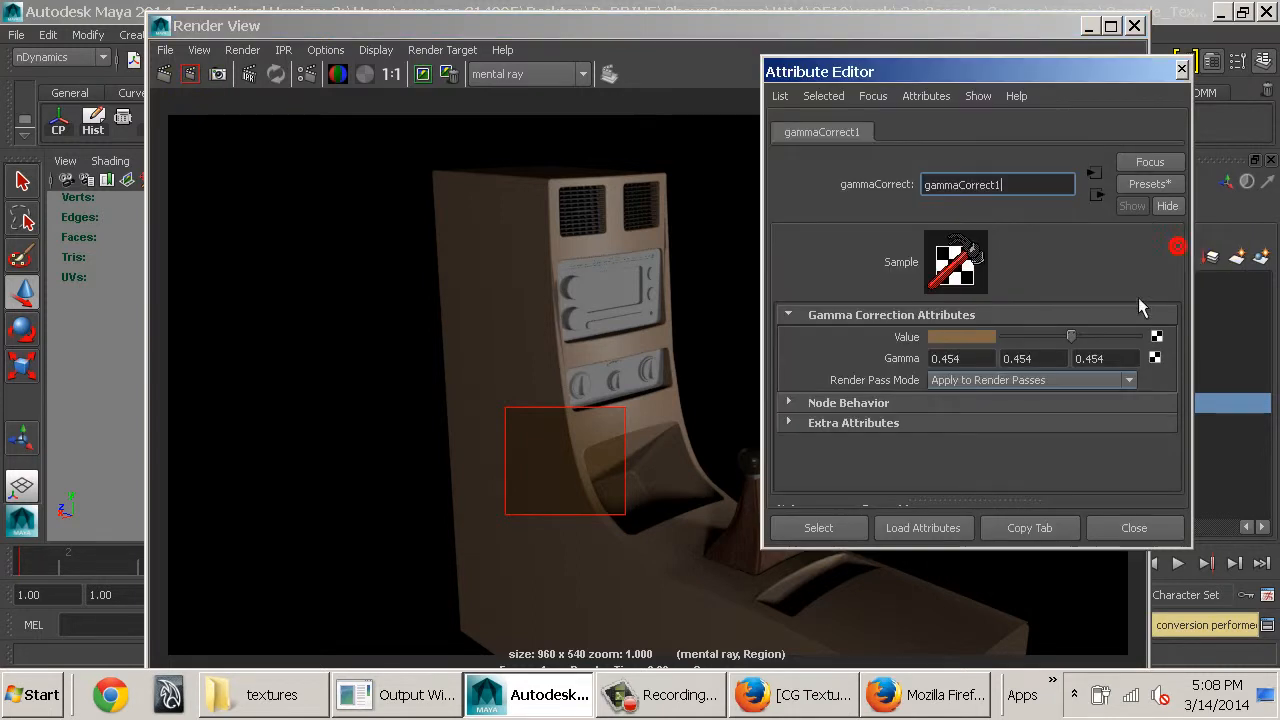
click(972, 340)
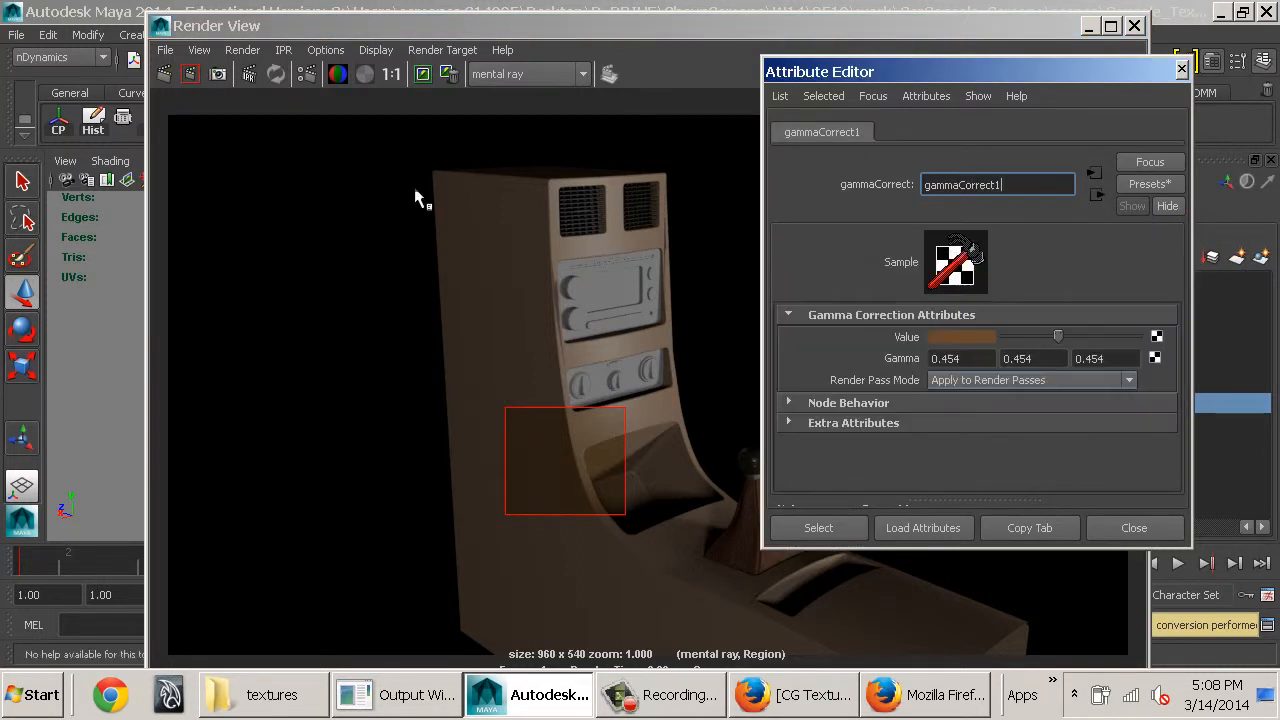
click(189, 80)
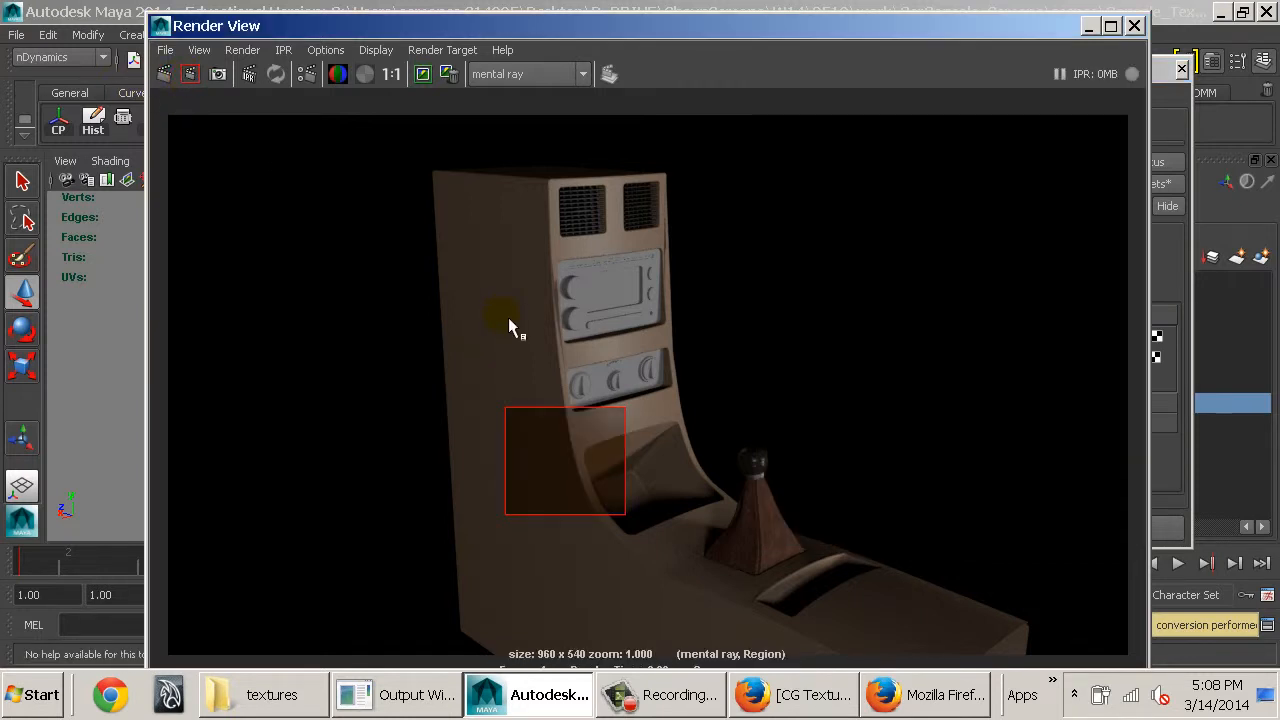
click(166, 74)
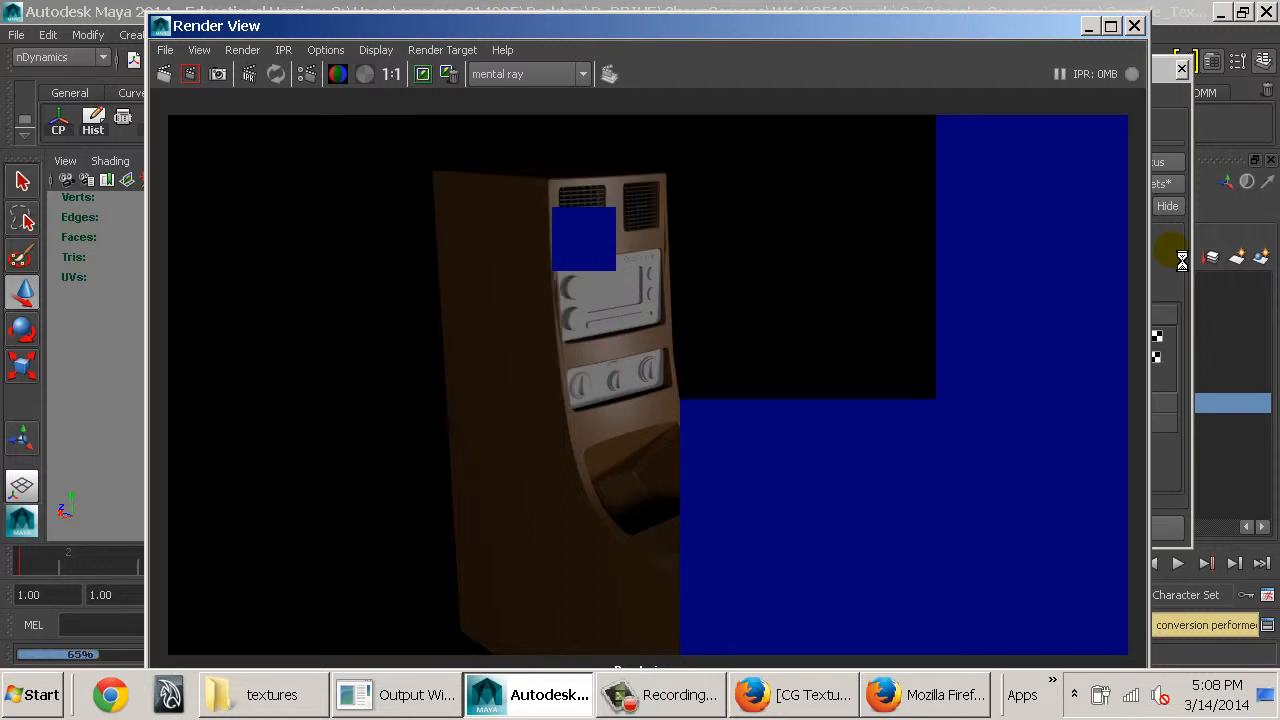
Pick a lighter tan from Color History, render a region over the console's lower part, then the full frame
click(1183, 262)
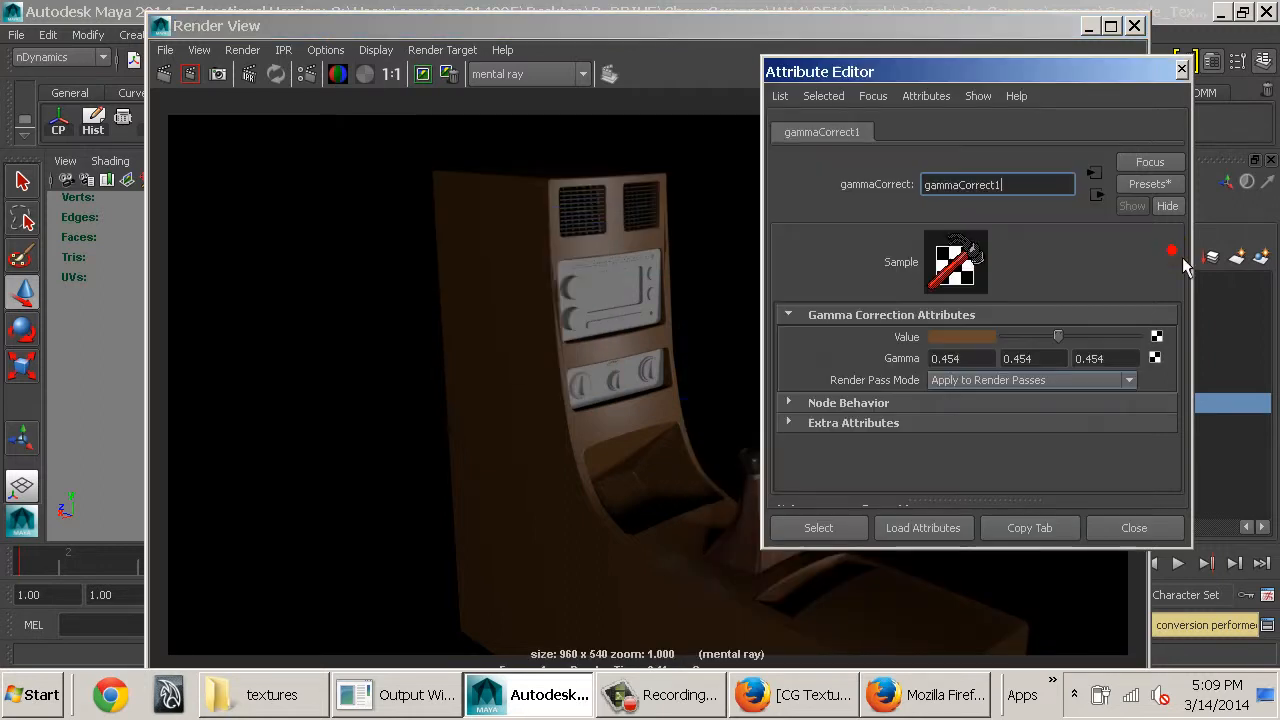
click(945, 337)
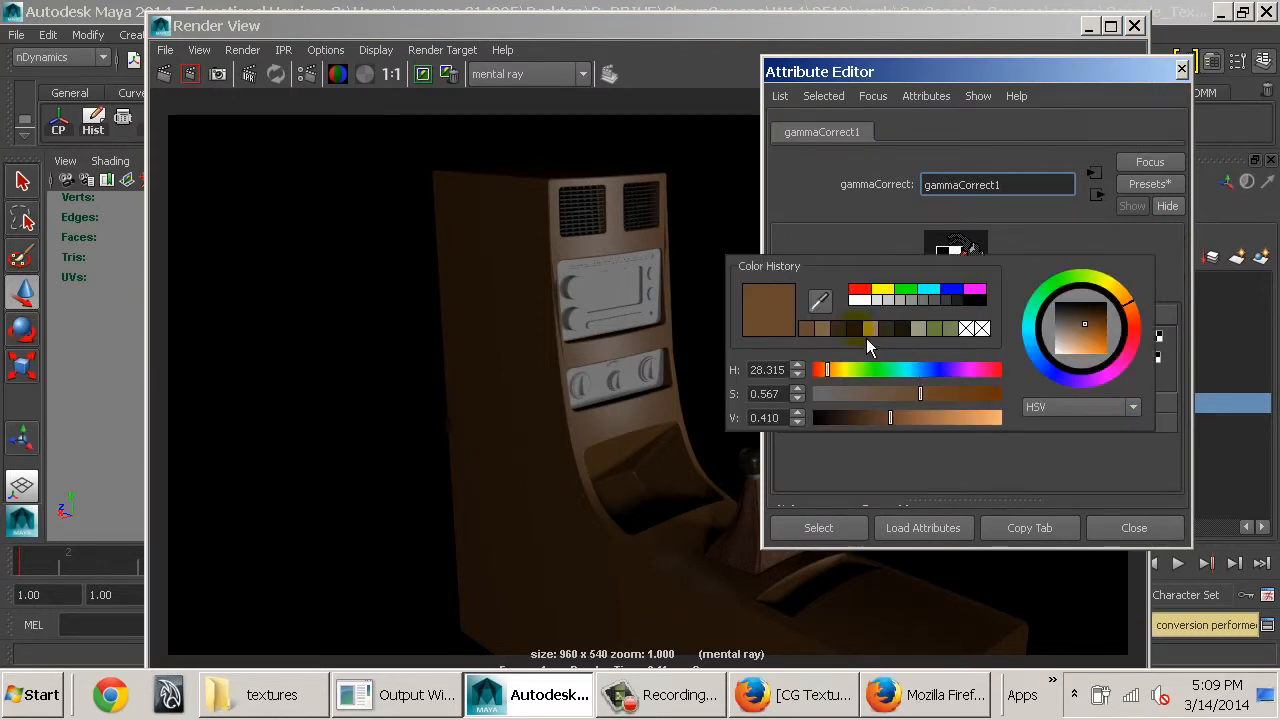
click(827, 331)
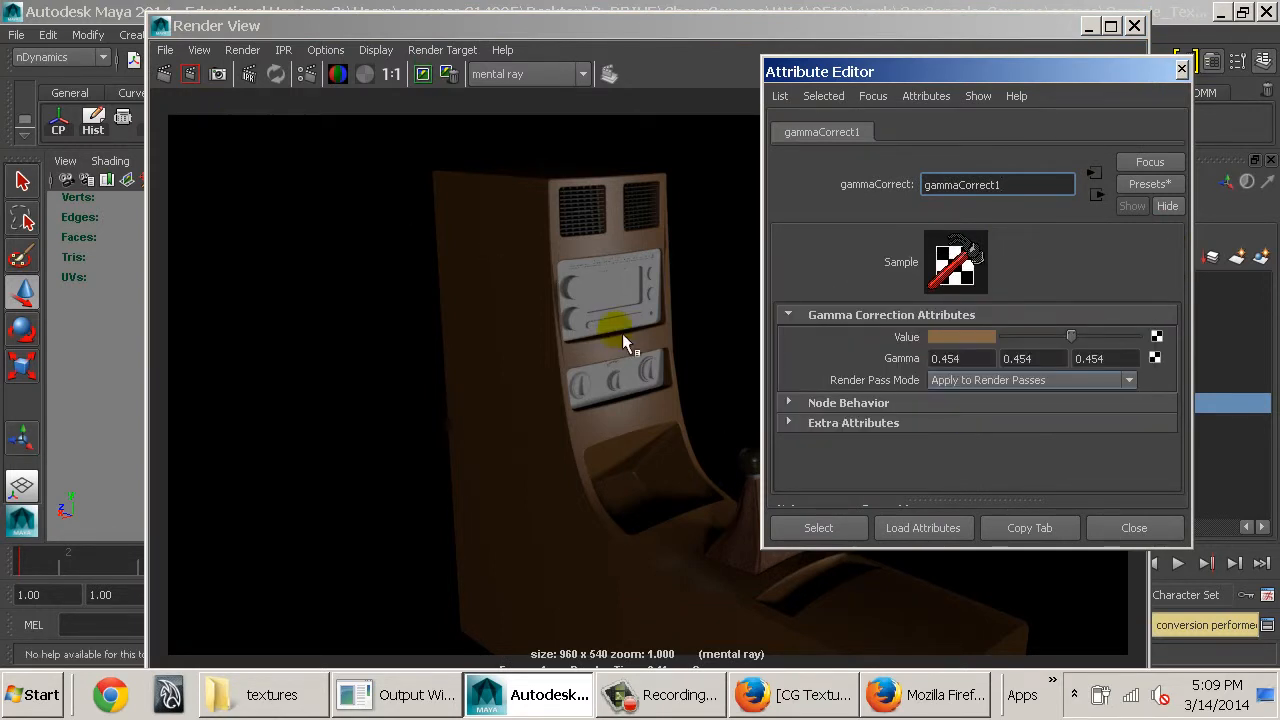
drag(534, 366, 638, 527)
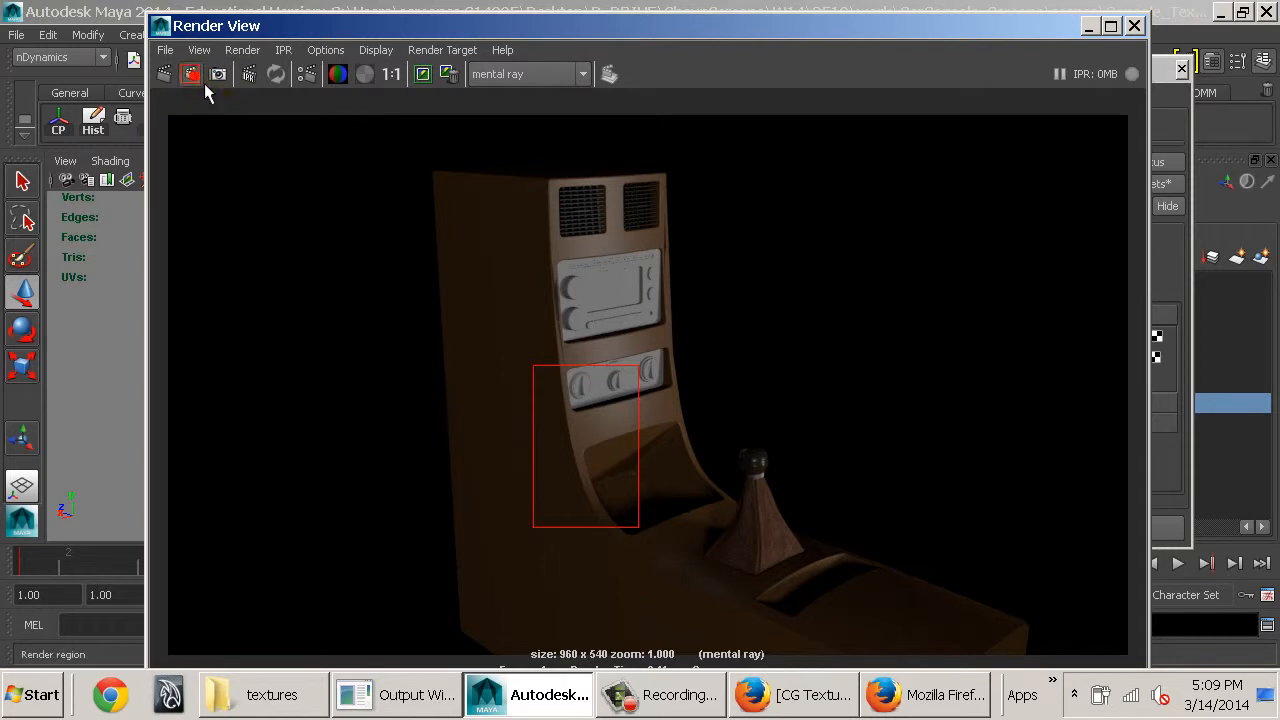
click(203, 85)
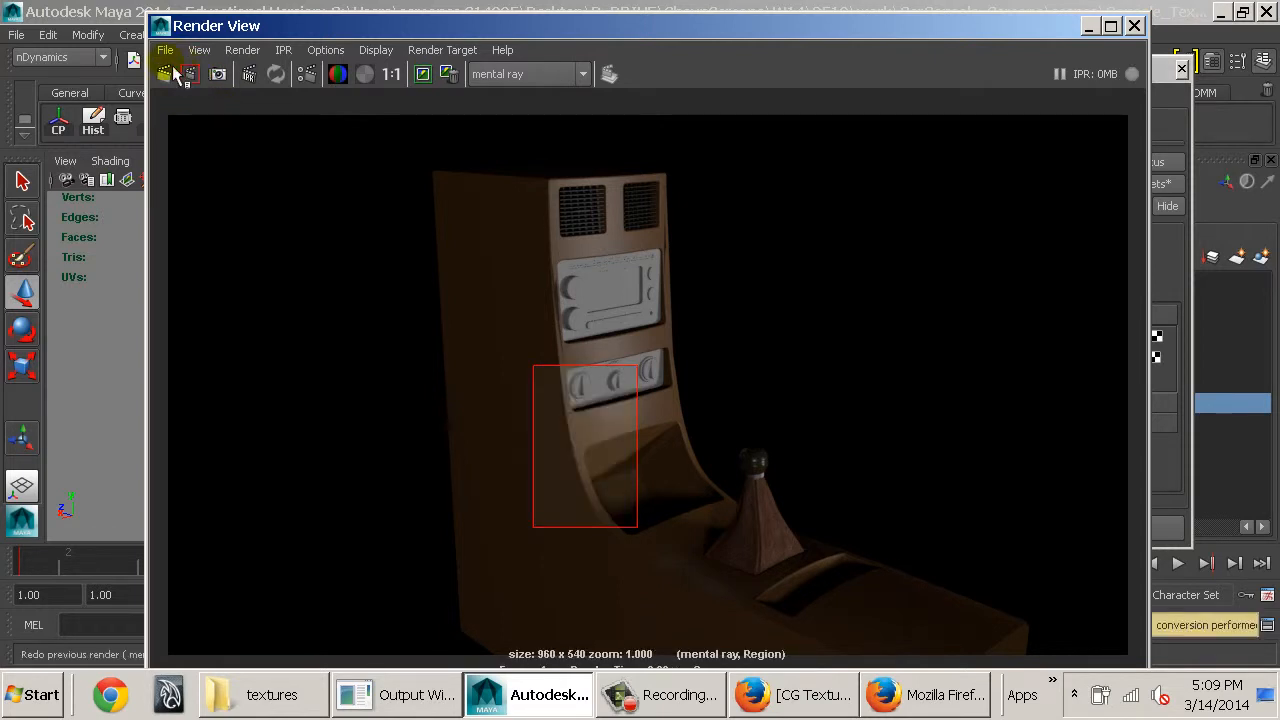
click(165, 77)
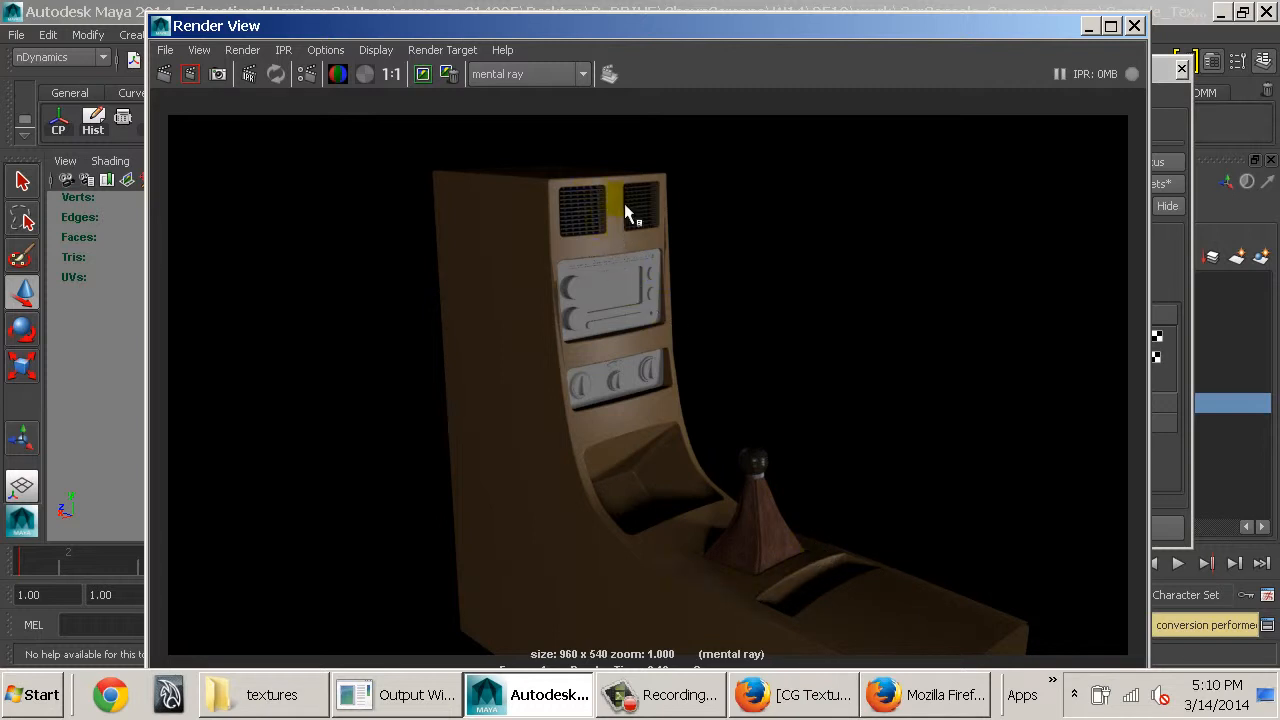
Zoom and pan the render to inspect the console top, storage tray and knob
scroll(562, 307, up, 4)
alt+middle_drag(558, 230, 696, 379)
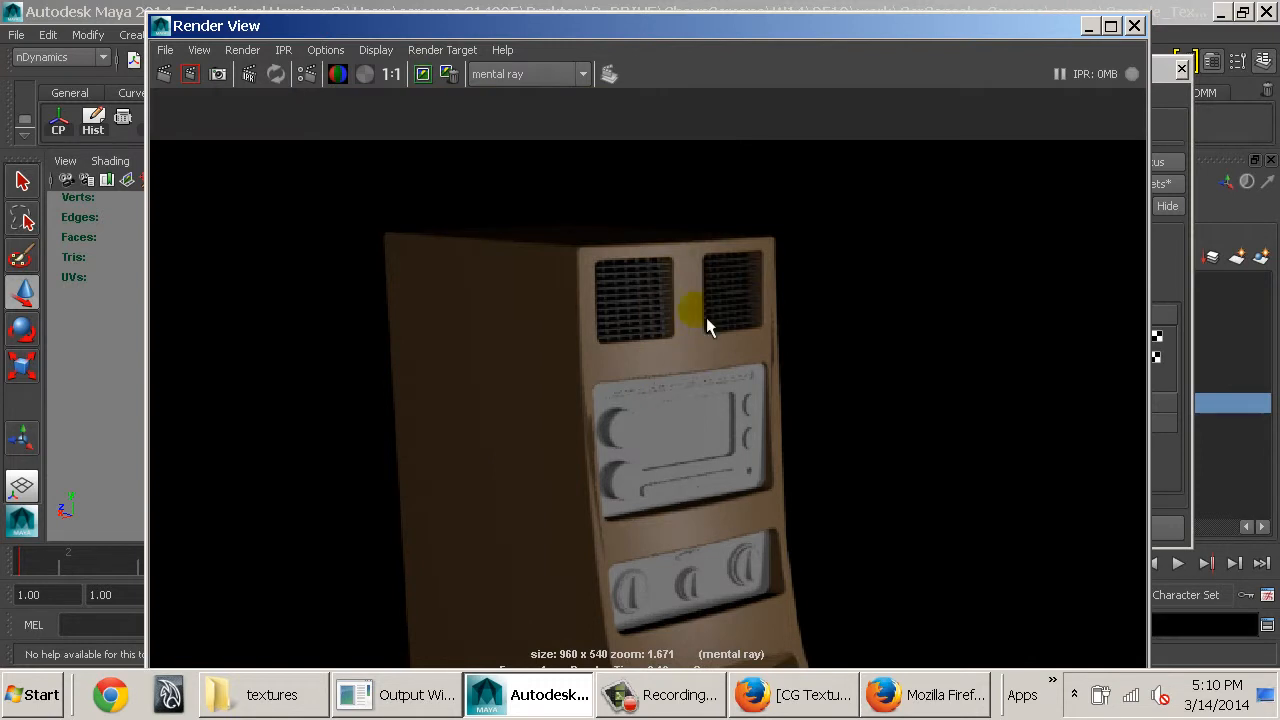
alt+middle_drag(718, 451, 694, 457)
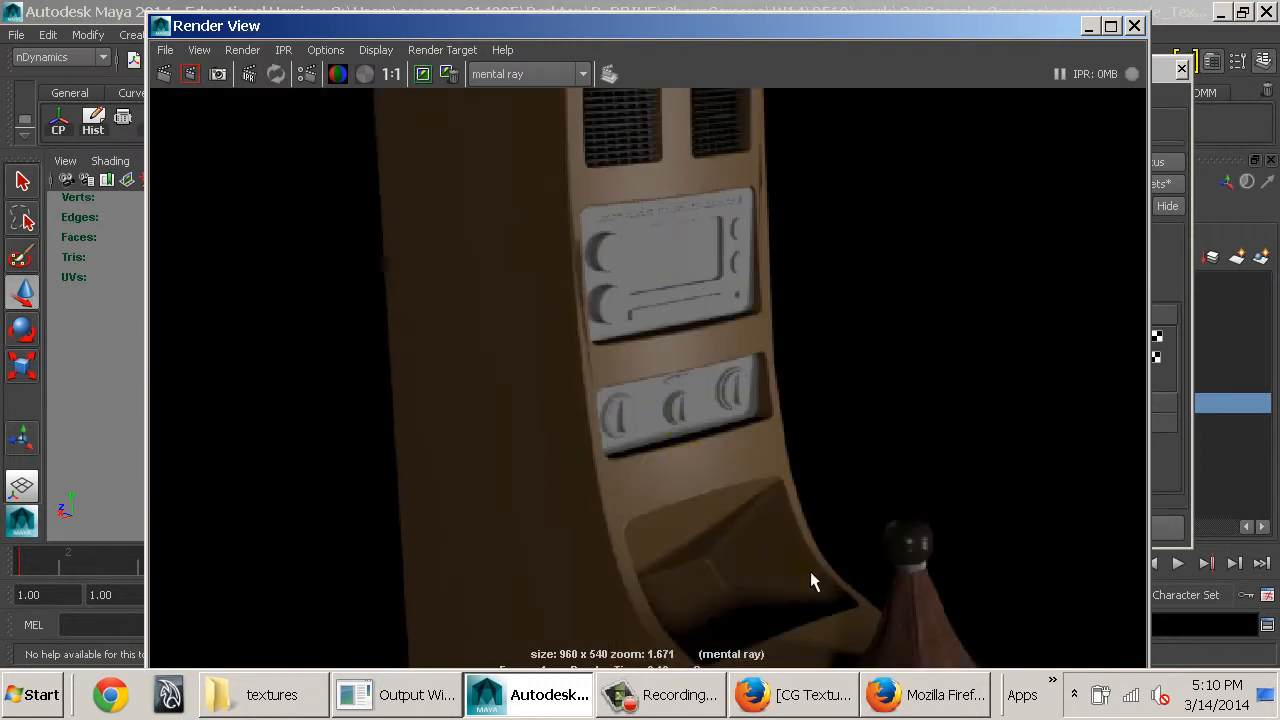
alt+middle_drag(812, 582, 630, 490)
alt+middle_drag(870, 585, 888, 428)
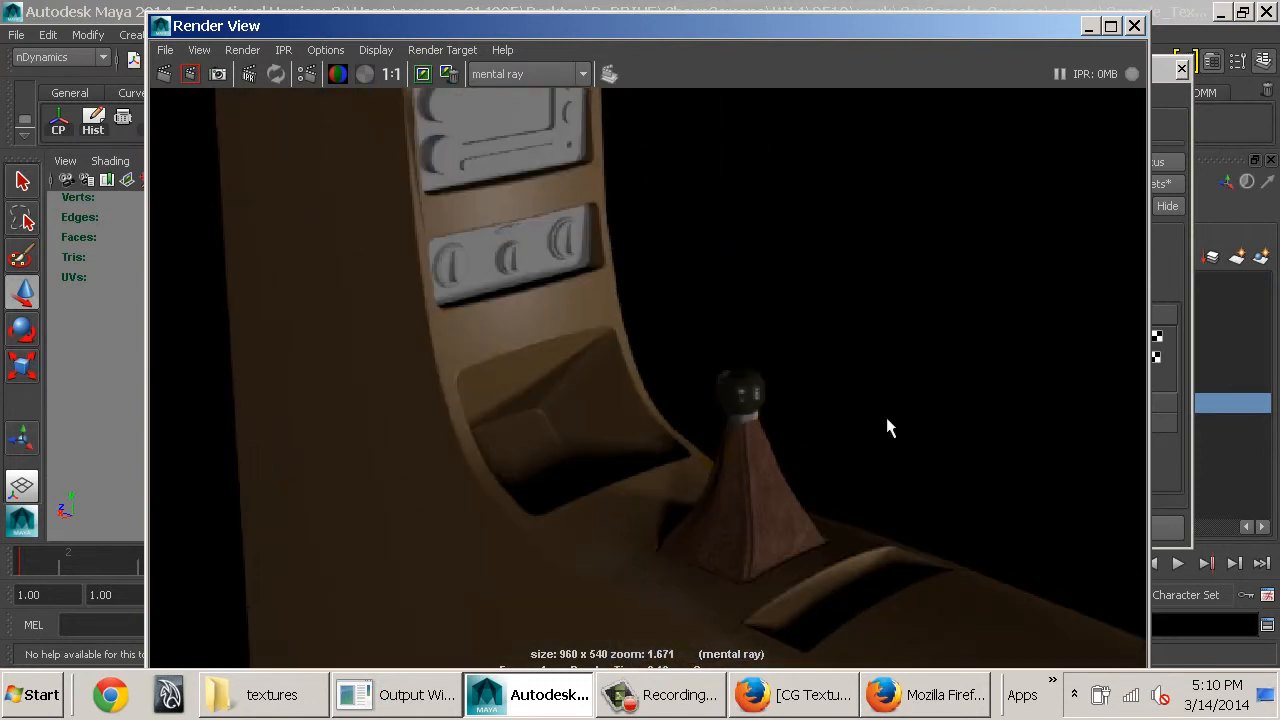
Close the Render View and the Attribute Editor
click(1135, 25)
click(1188, 60)
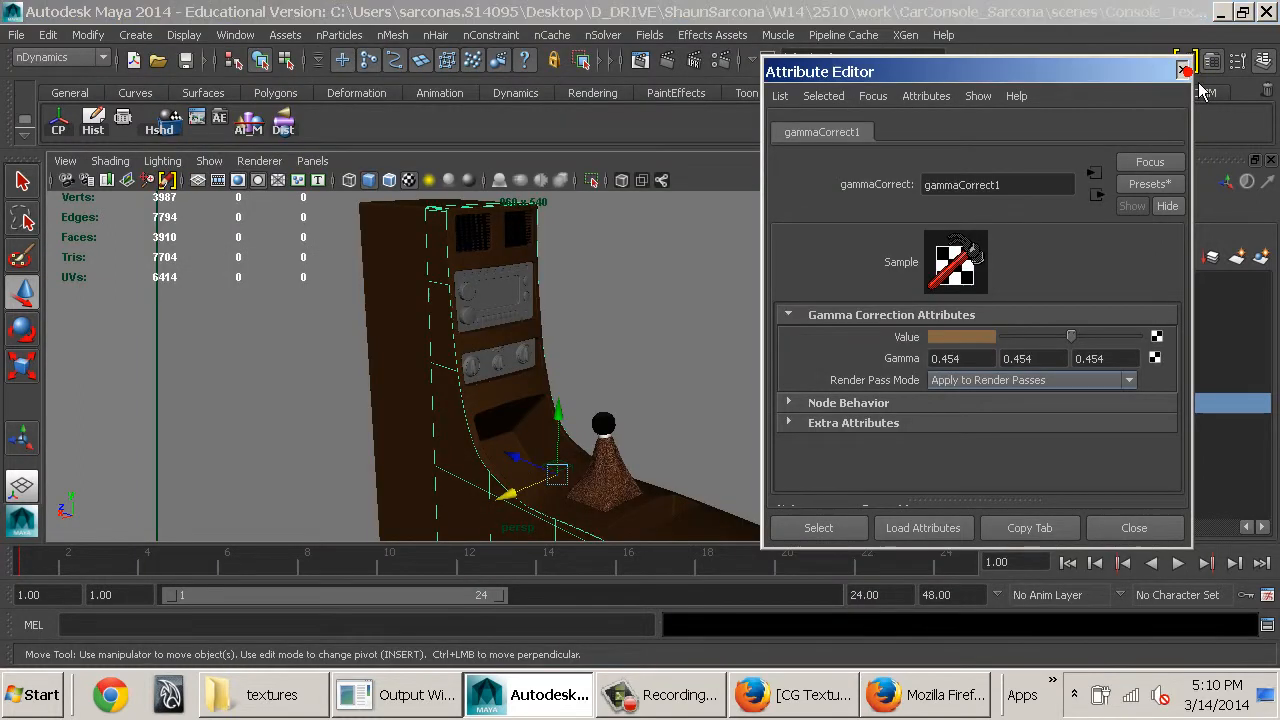
click(641, 60)
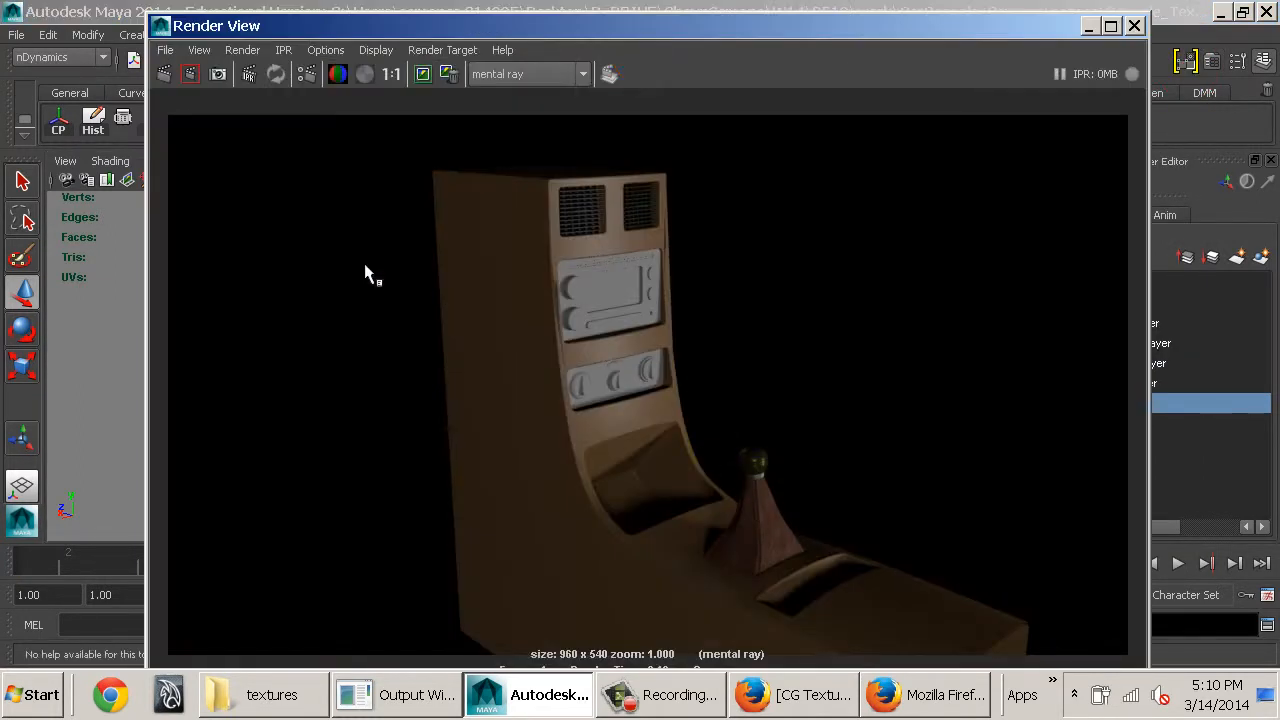
double_click(163, 31)
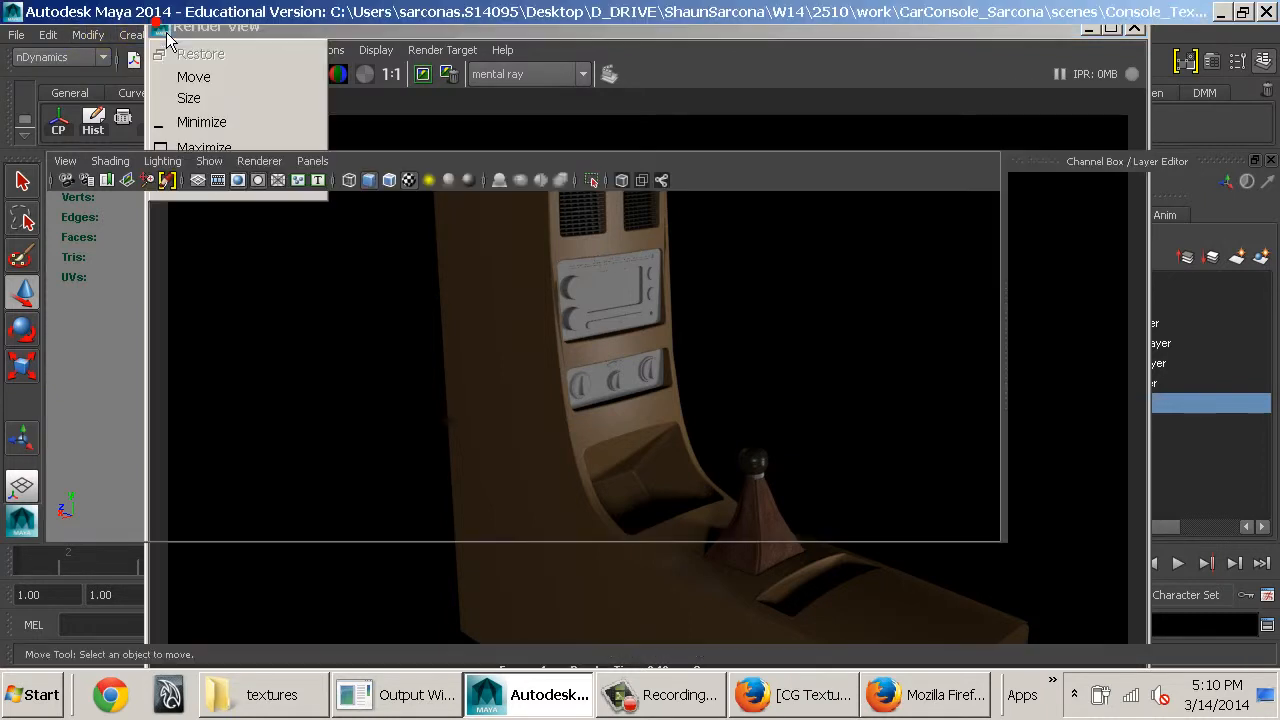
Zoom the viewport onto the stick-shift knob and select it
ctrl+alt+drag(557, 386, 643, 451)
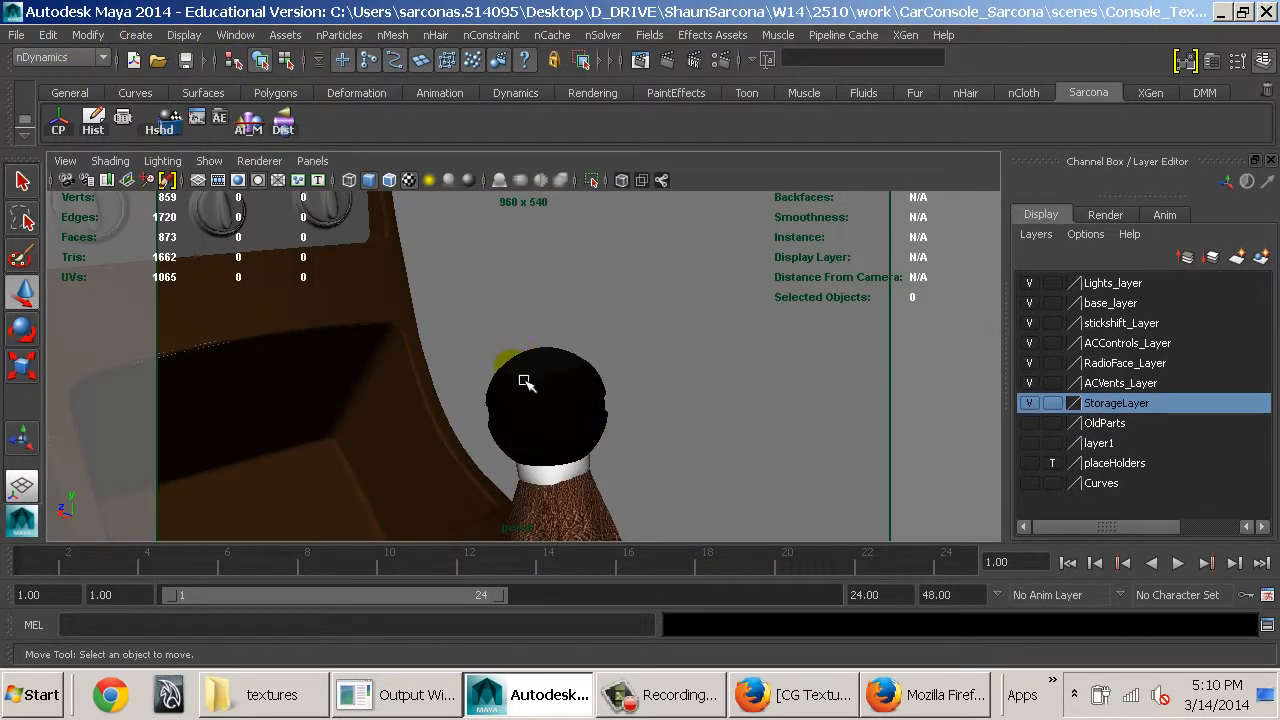
alt+drag(508, 325, 580, 376)
click(520, 343)
Frame the view on the knob and pick out its top cap
key(f)
alt+middle_drag(580, 376, 648, 369)
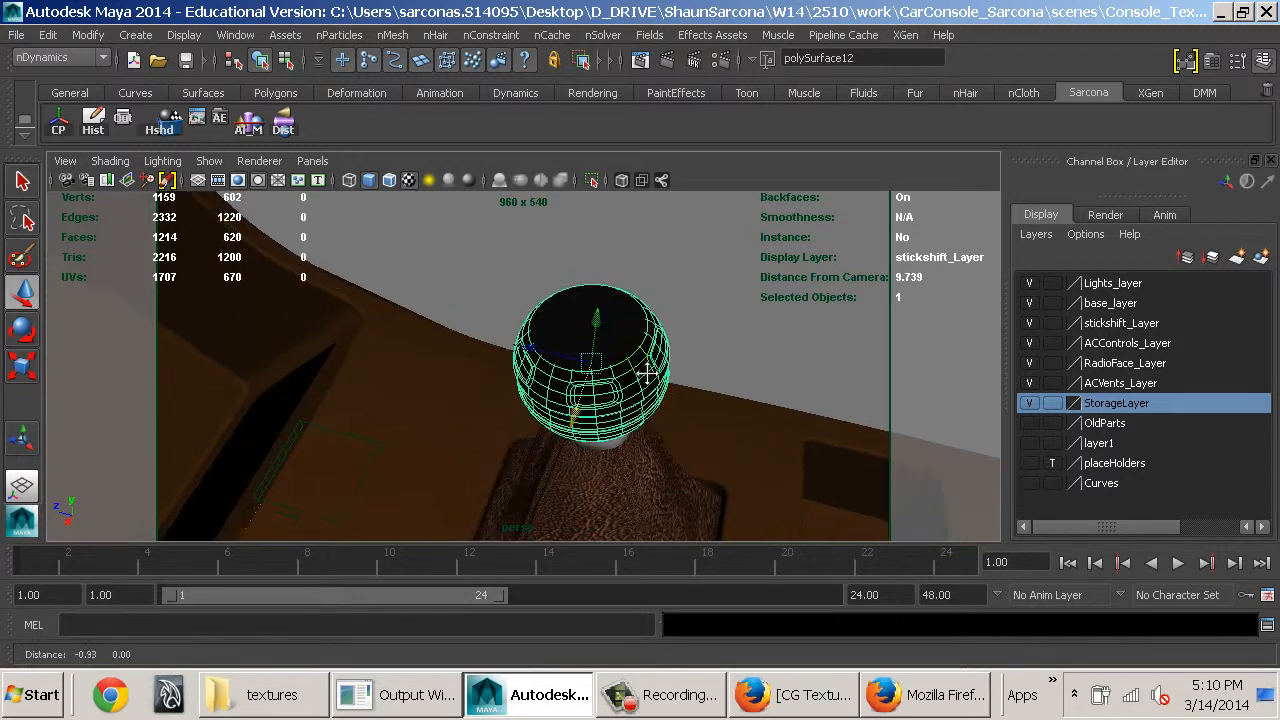
alt+right_drag(648, 369, 805, 386)
alt+drag(805, 386, 743, 351)
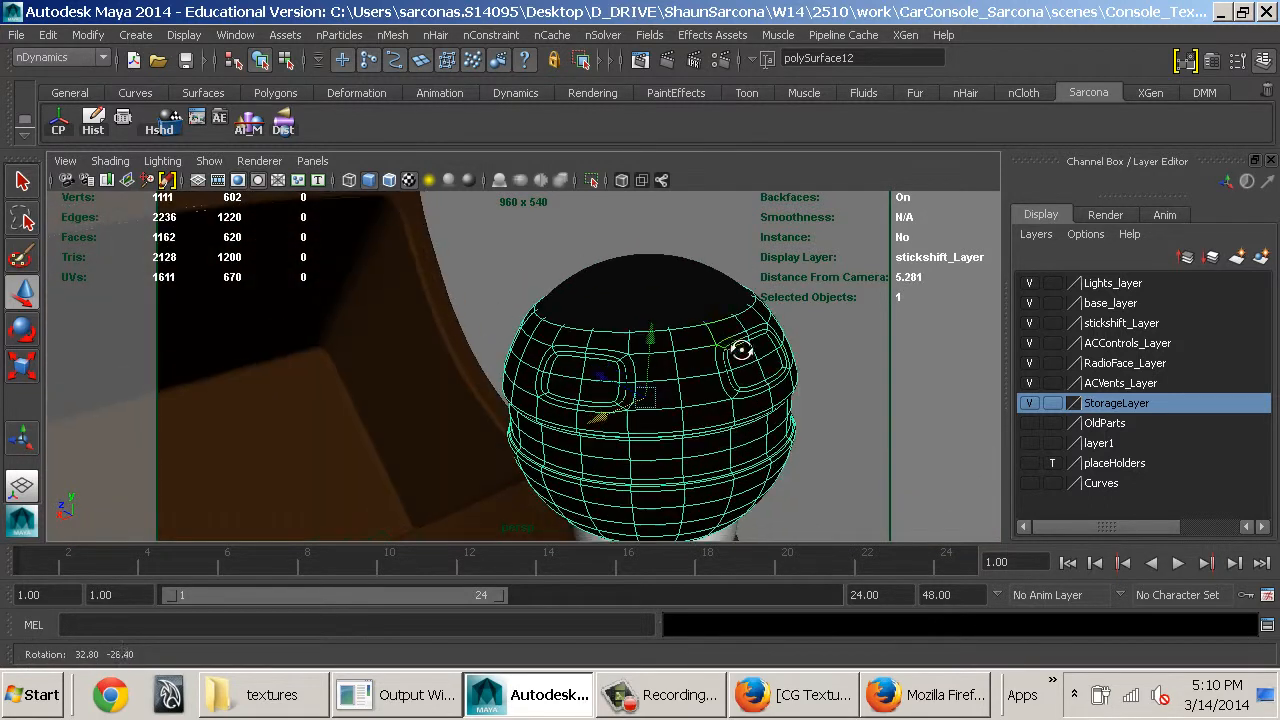
click(680, 294)
alt+drag(640, 377, 682, 398)
click(754, 408)
alt+drag(663, 349, 774, 344)
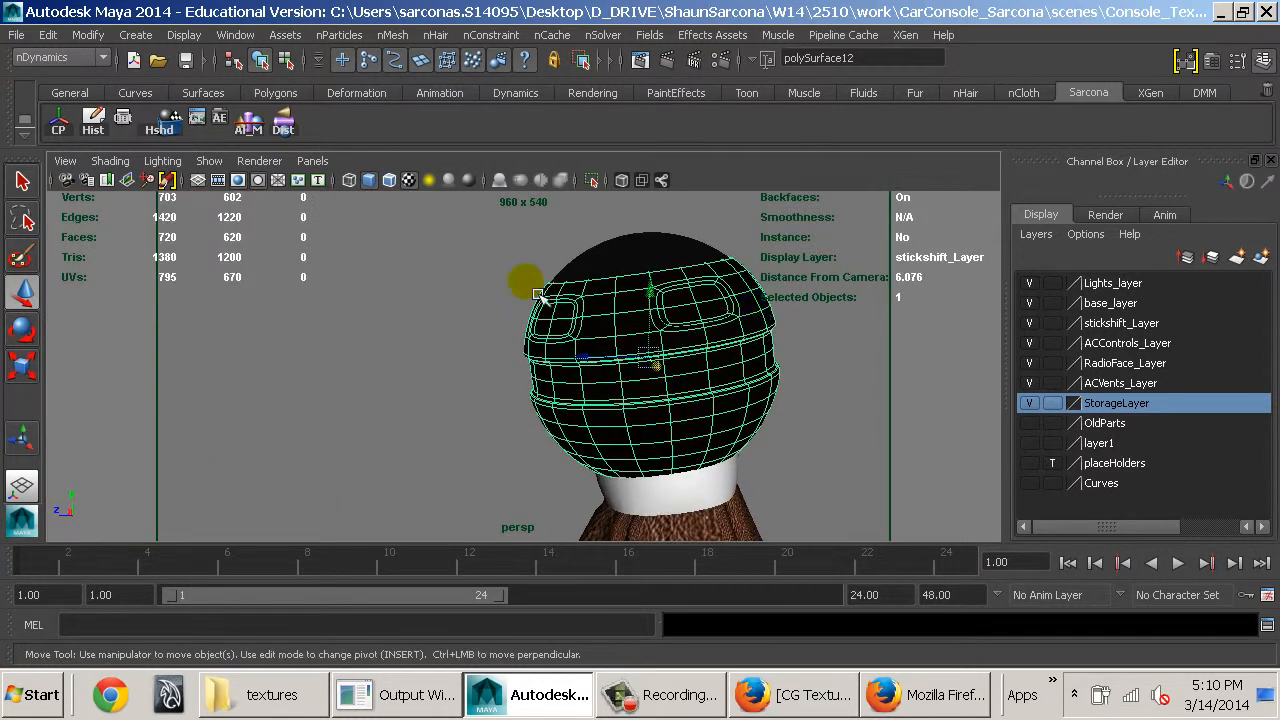
Set the Move Tool to World axes from the marking menu
click(610, 313)
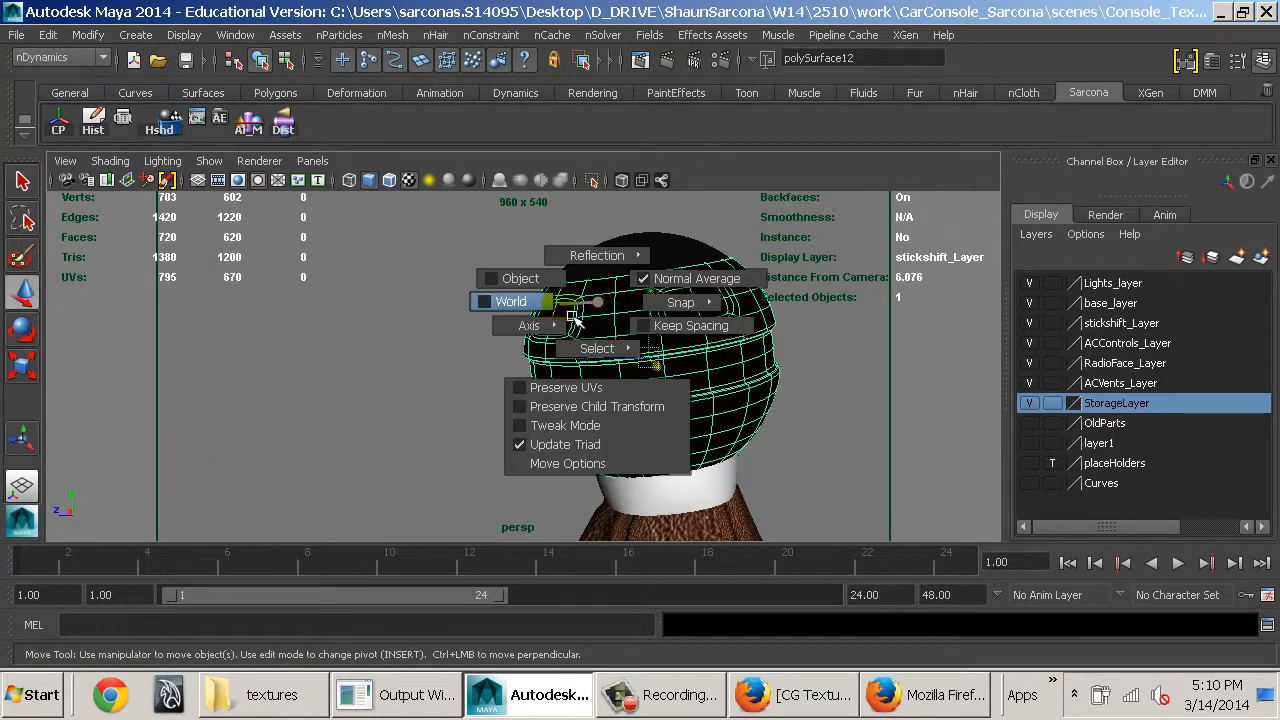
drag(577, 320, 530, 302)
click(548, 304)
click(473, 304)
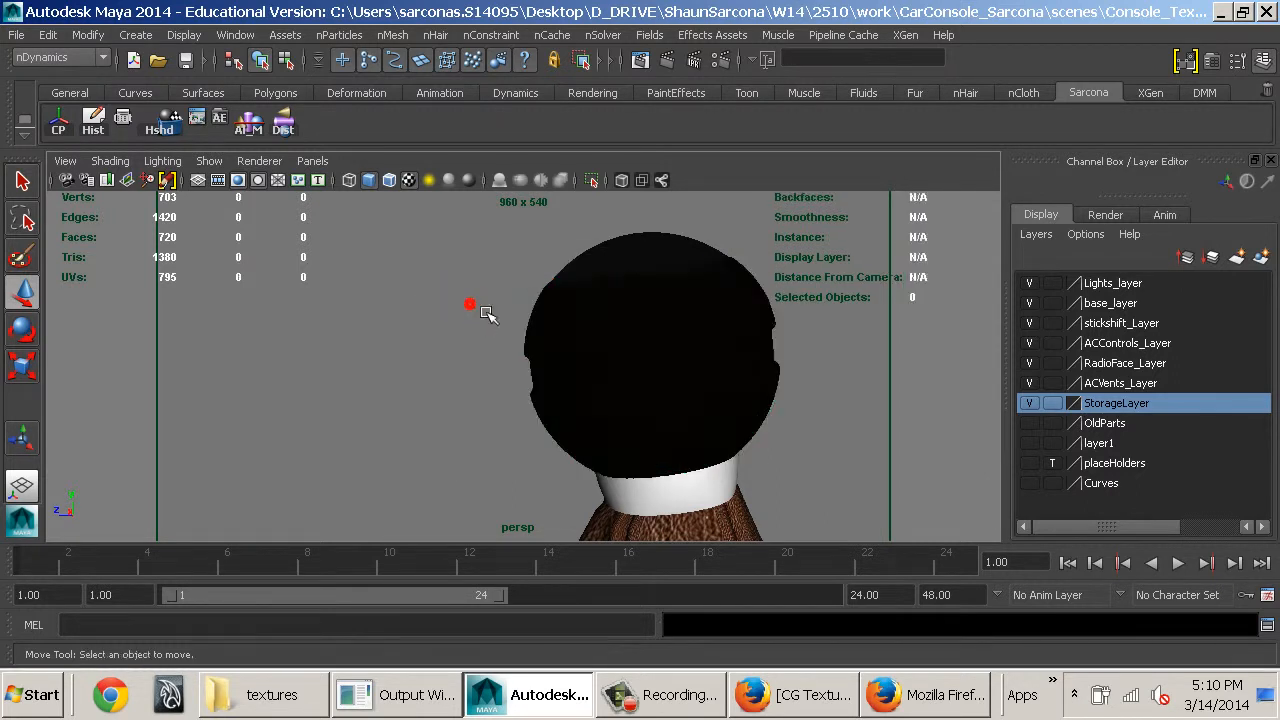
Lift the top cap polySurface13 straight up along Y, then return to Firefox
click(616, 242)
alt+middle_drag(642, 213, 598, 327)
drag(602, 310, 607, 153)
alt+drag(525, 375, 666, 416)
click(535, 345)
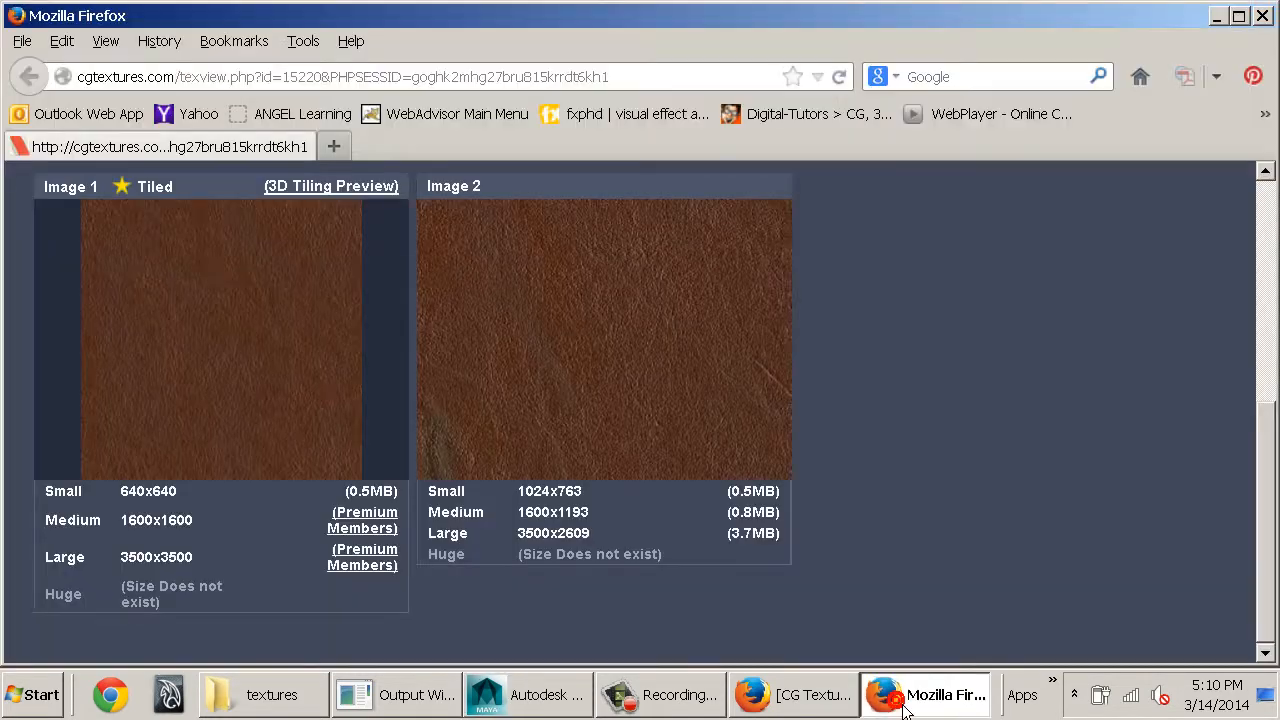
click(908, 694)
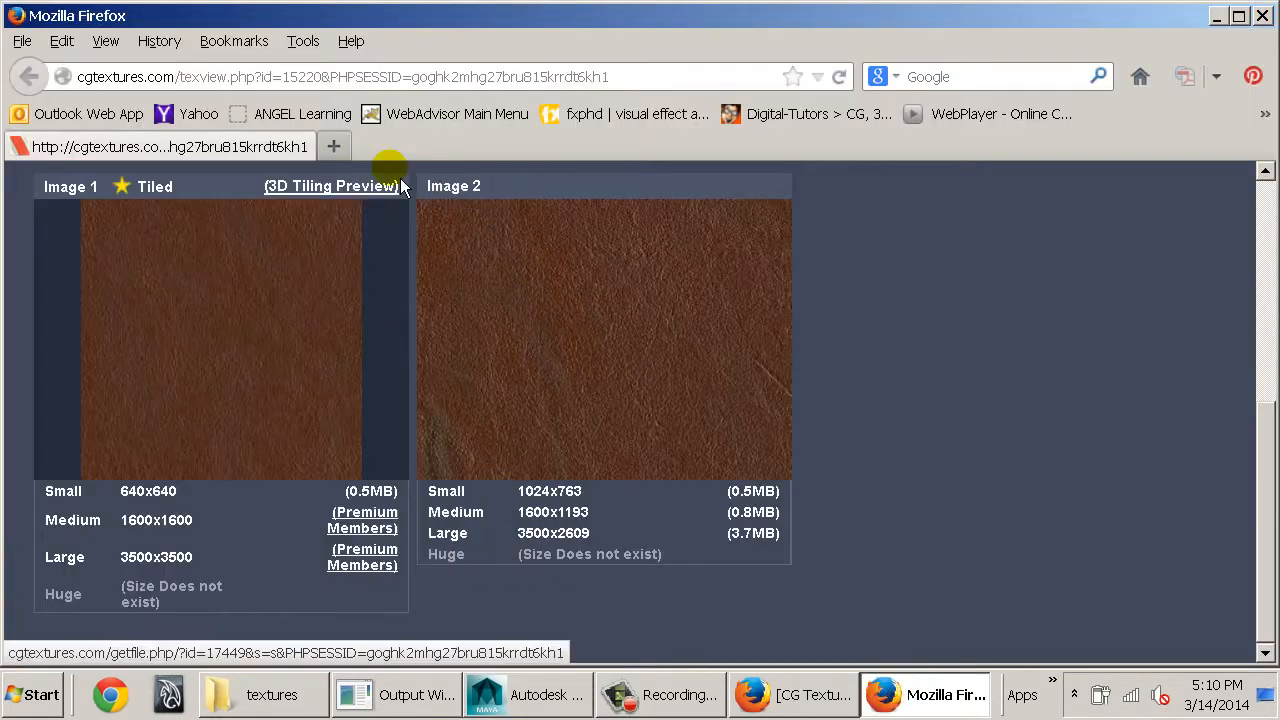
Search Google Images for 'stick shift label'
click(930, 76)
text(stick )
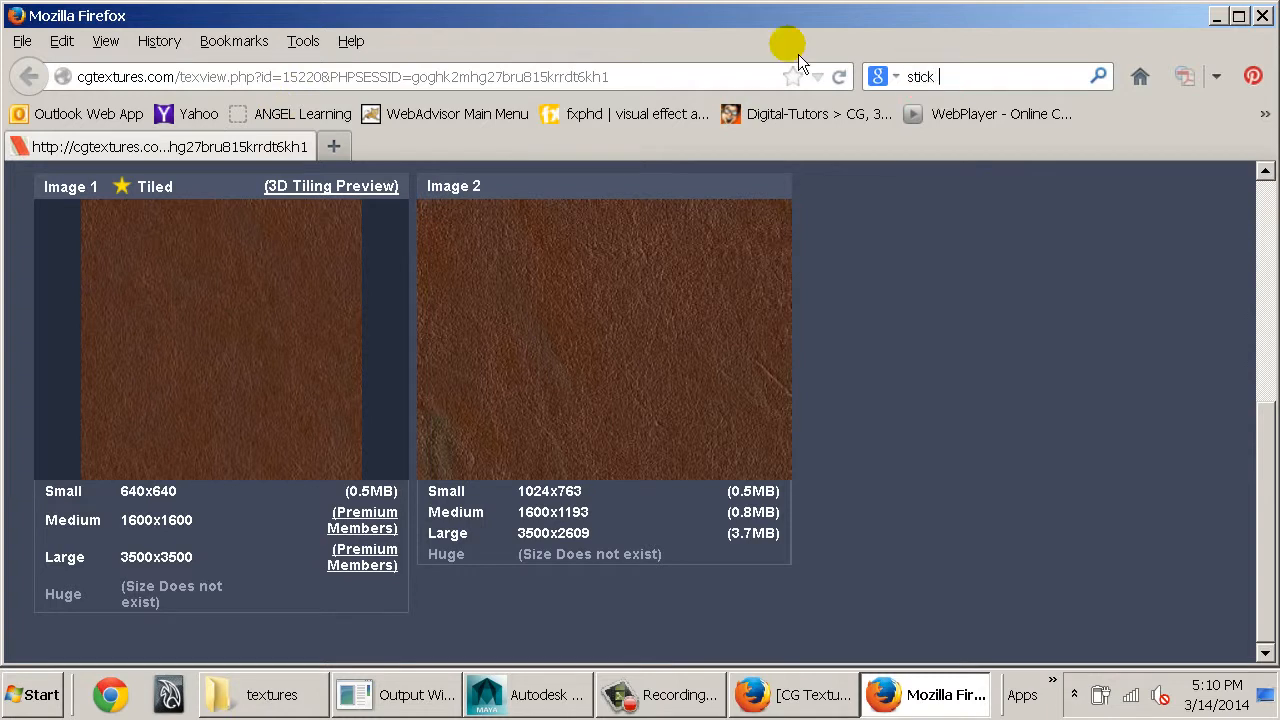
text(shift label)
key(Return)
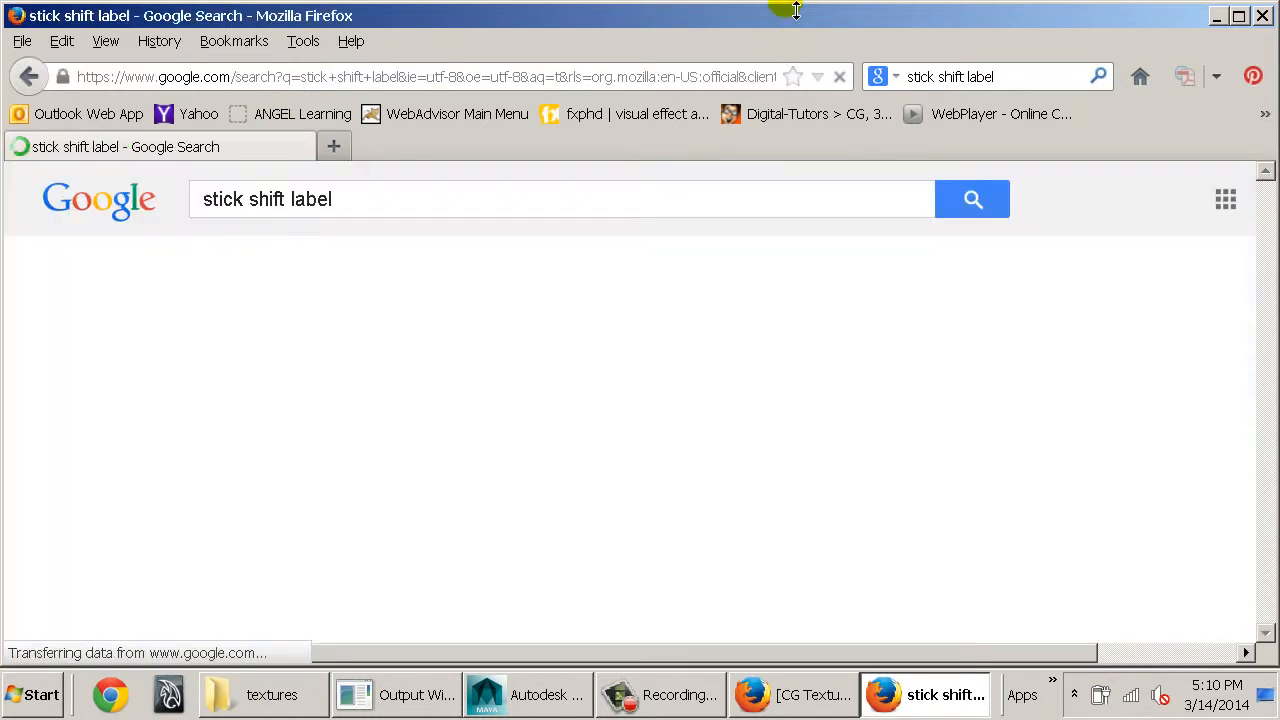
click(324, 279)
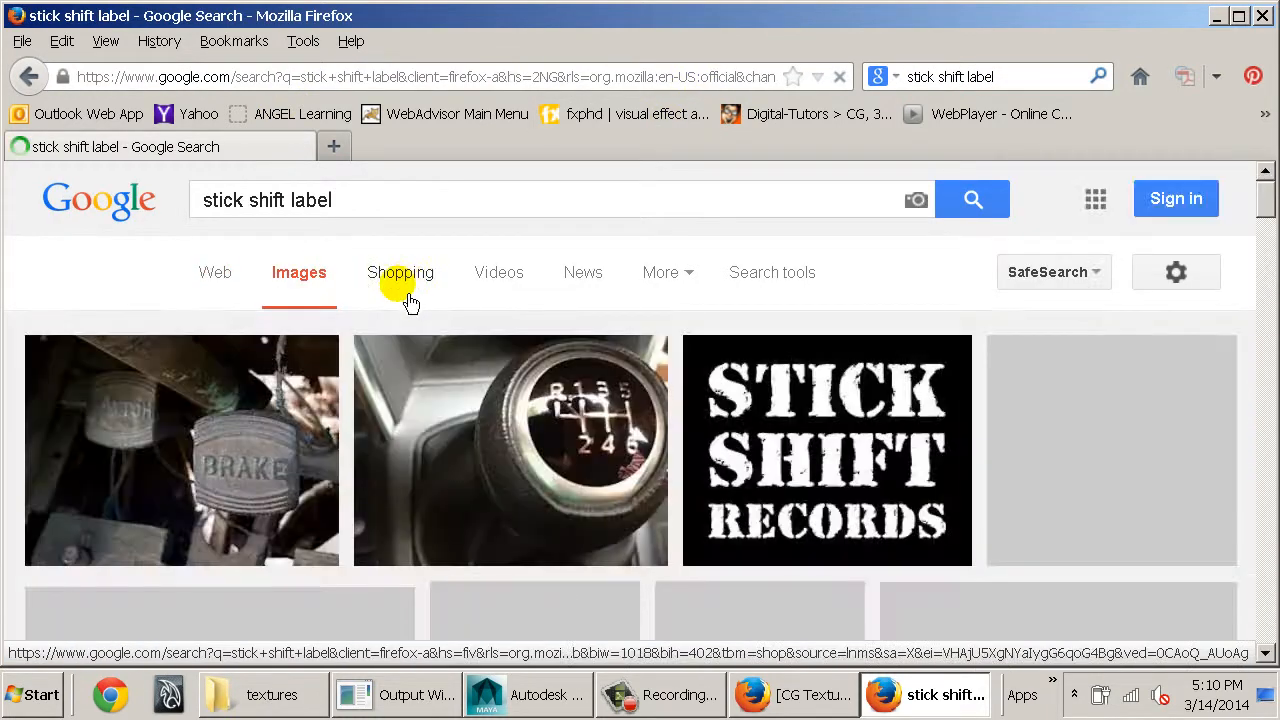
Scroll through the label image results, then go back to Maya's wireframe knob
scroll(408, 297, down, 2)
scroll(420, 310, down, 3)
scroll(466, 330, up, 3)
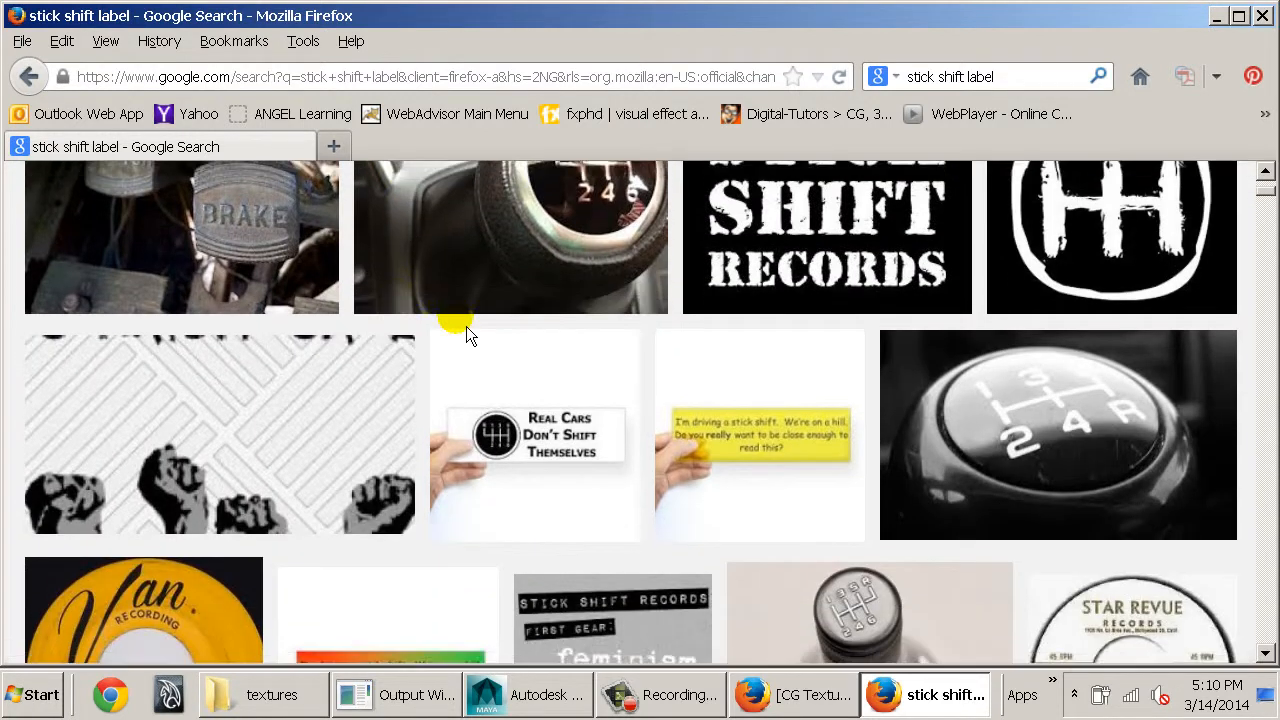
scroll(1218, 354, down, 10)
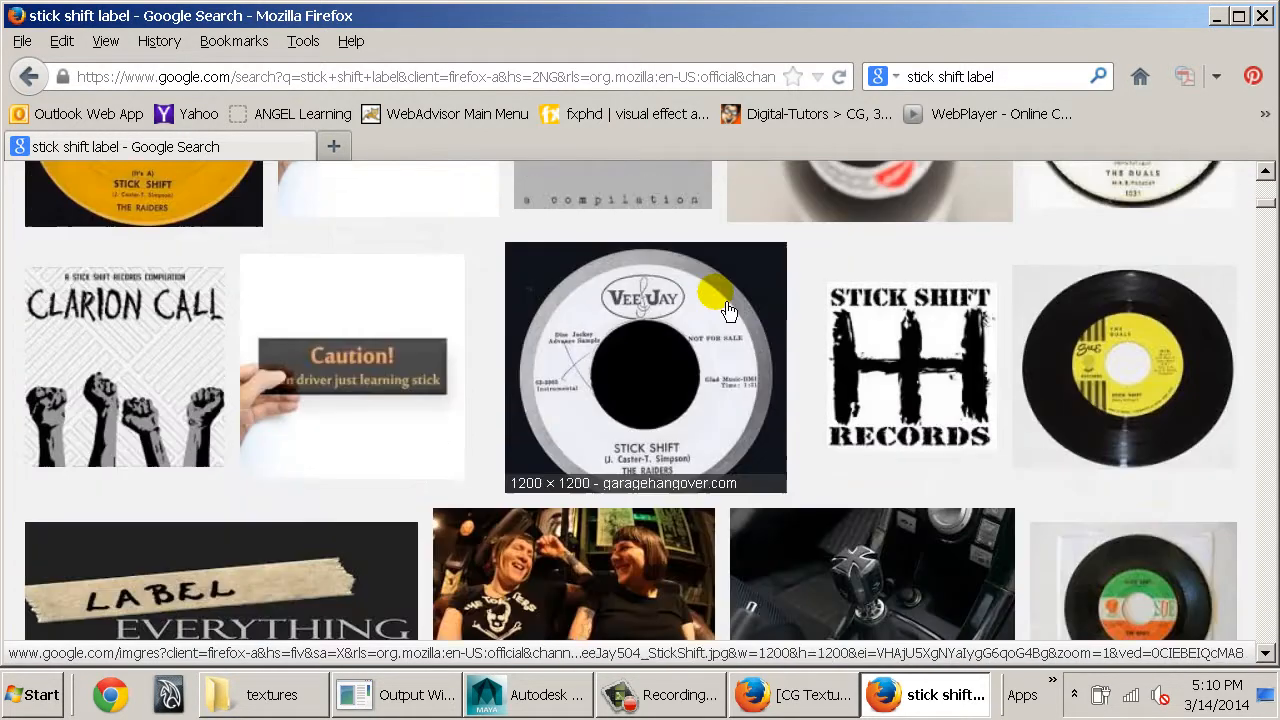
scroll(288, 224, down, 10)
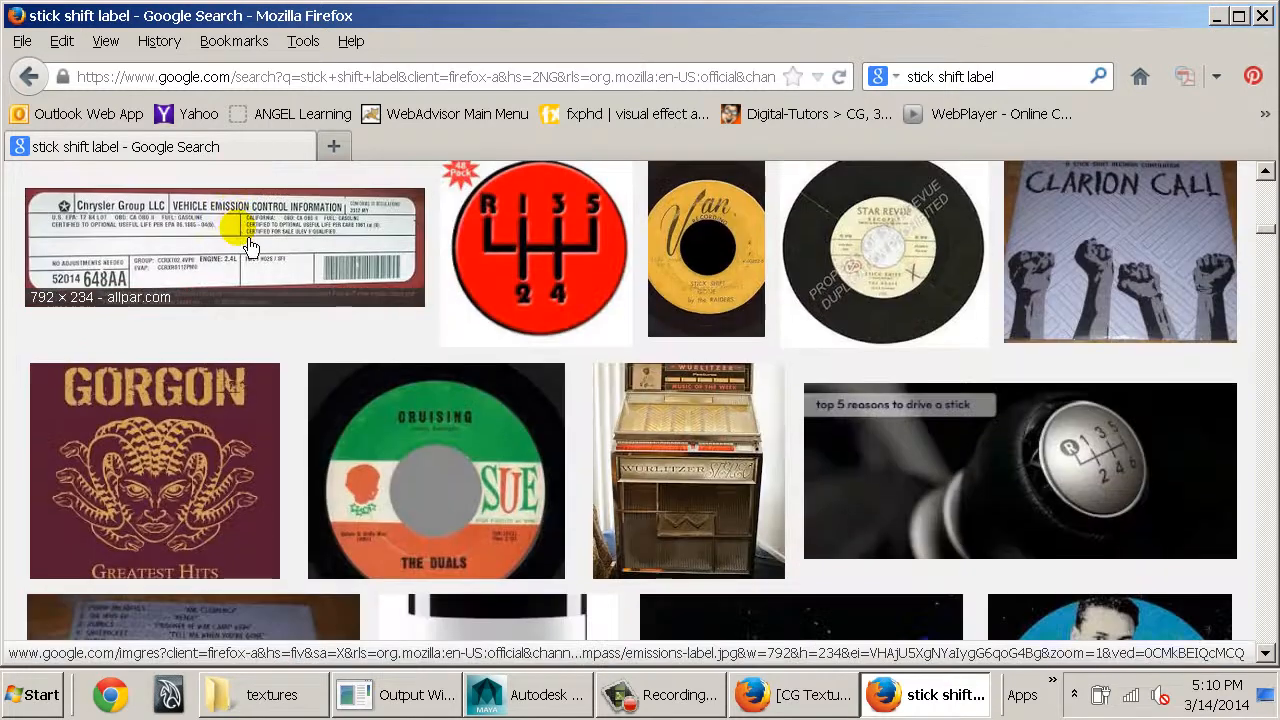
scroll(527, 399, up, 3)
scroll(898, 425, down, 5)
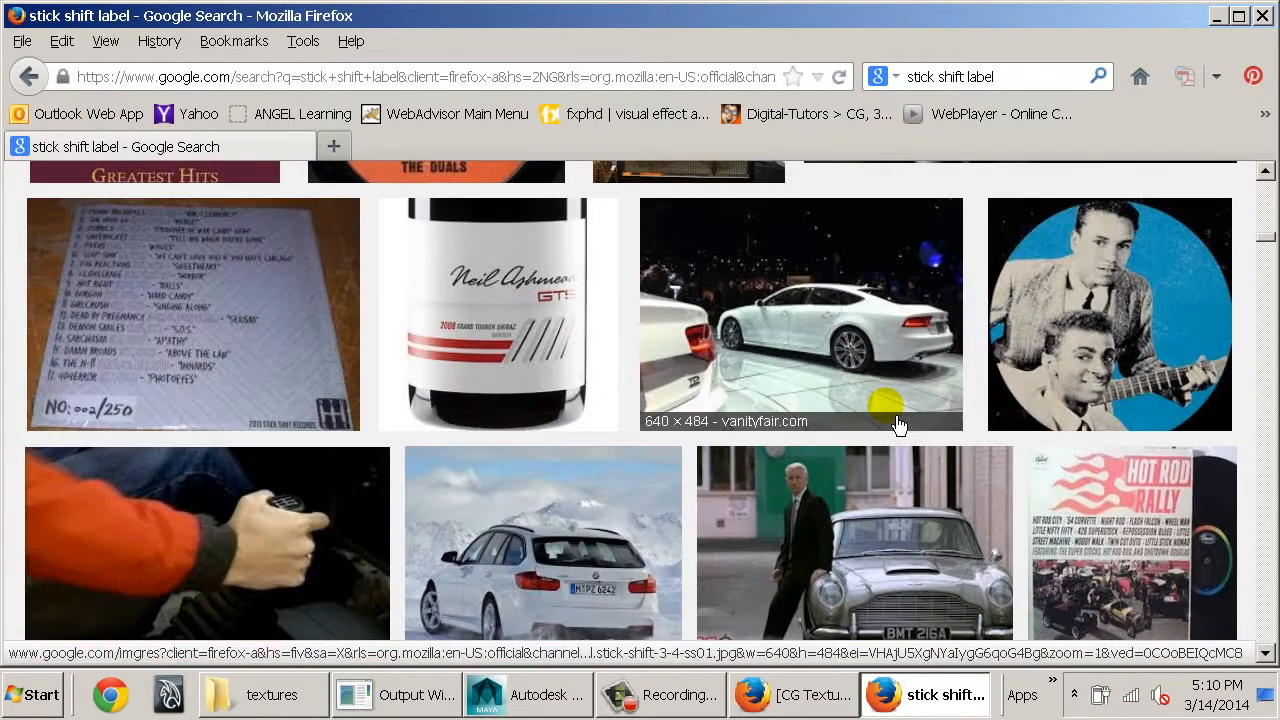
scroll(898, 425, down, 10)
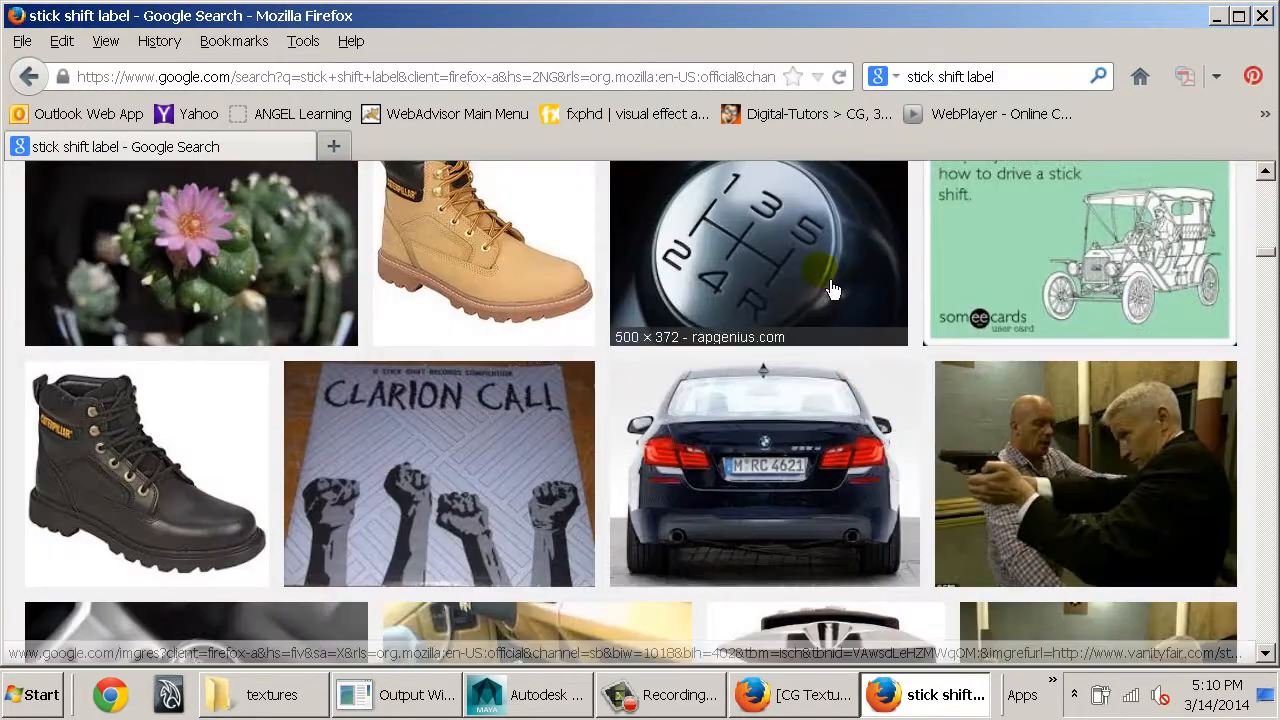
scroll(787, 260, down, 15)
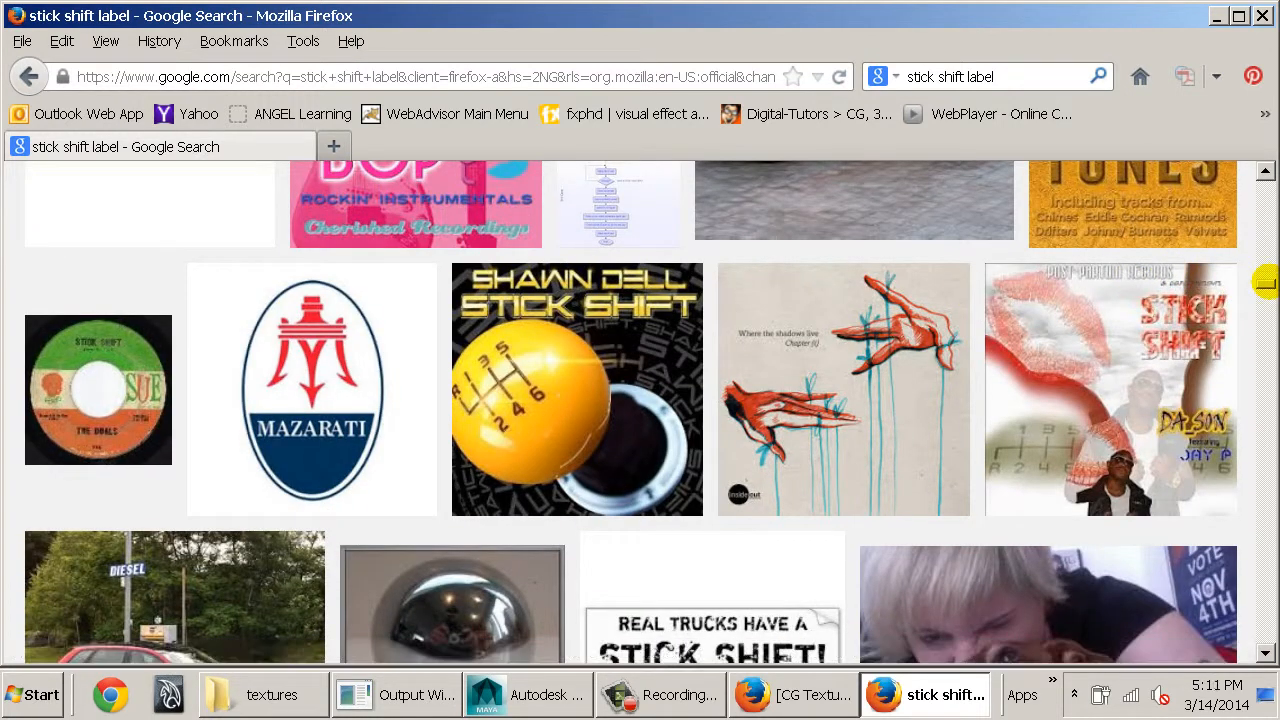
click(1266, 276)
drag(1266, 280, 1262, 180)
key(alt+Tab)
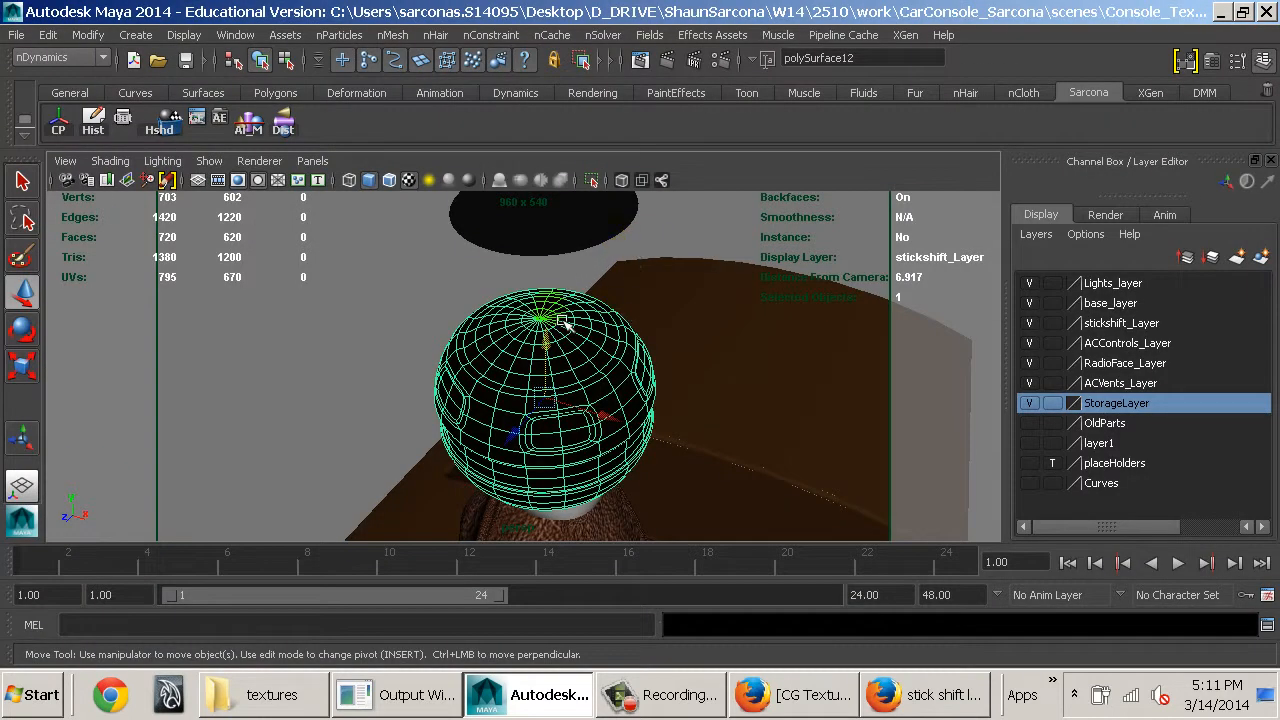
alt+drag(492, 356, 574, 366)
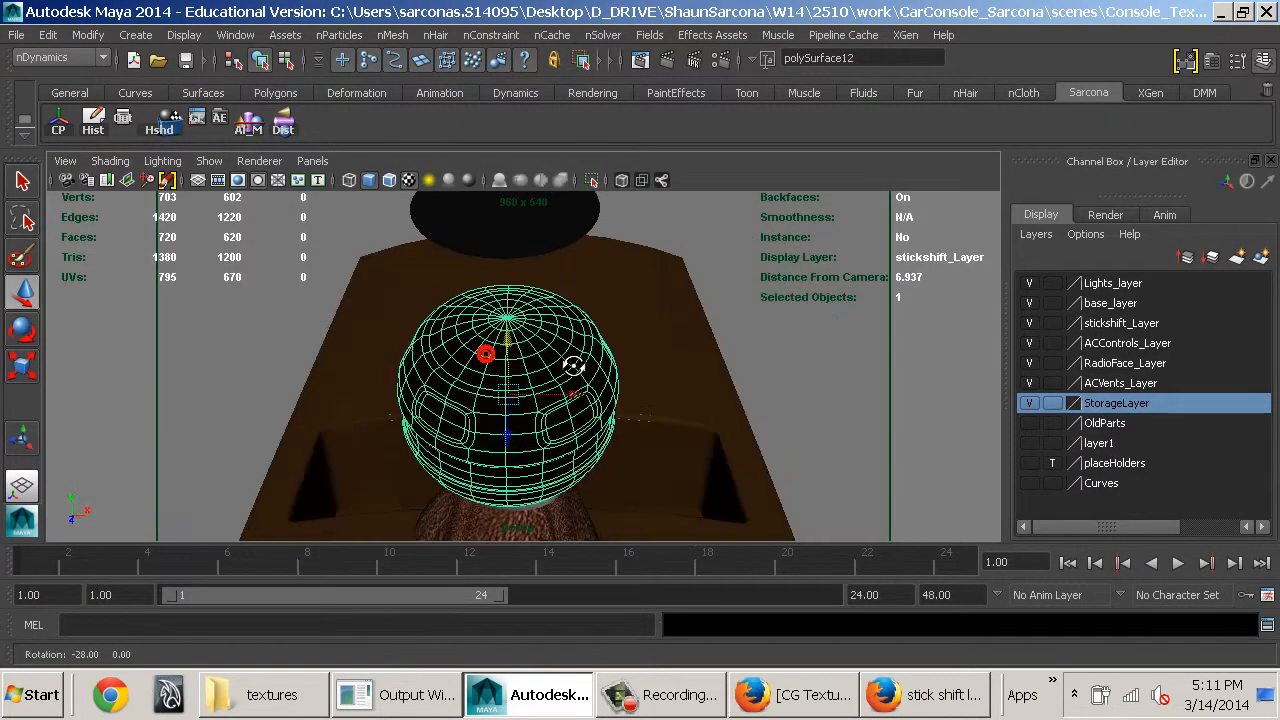
Launch Photoshop CS6 from the Start menu and bring back the 'stick shift label' image search
alt+right_drag(574, 366, 786, 360)
alt+drag(618, 305, 548, 306)
key(super)
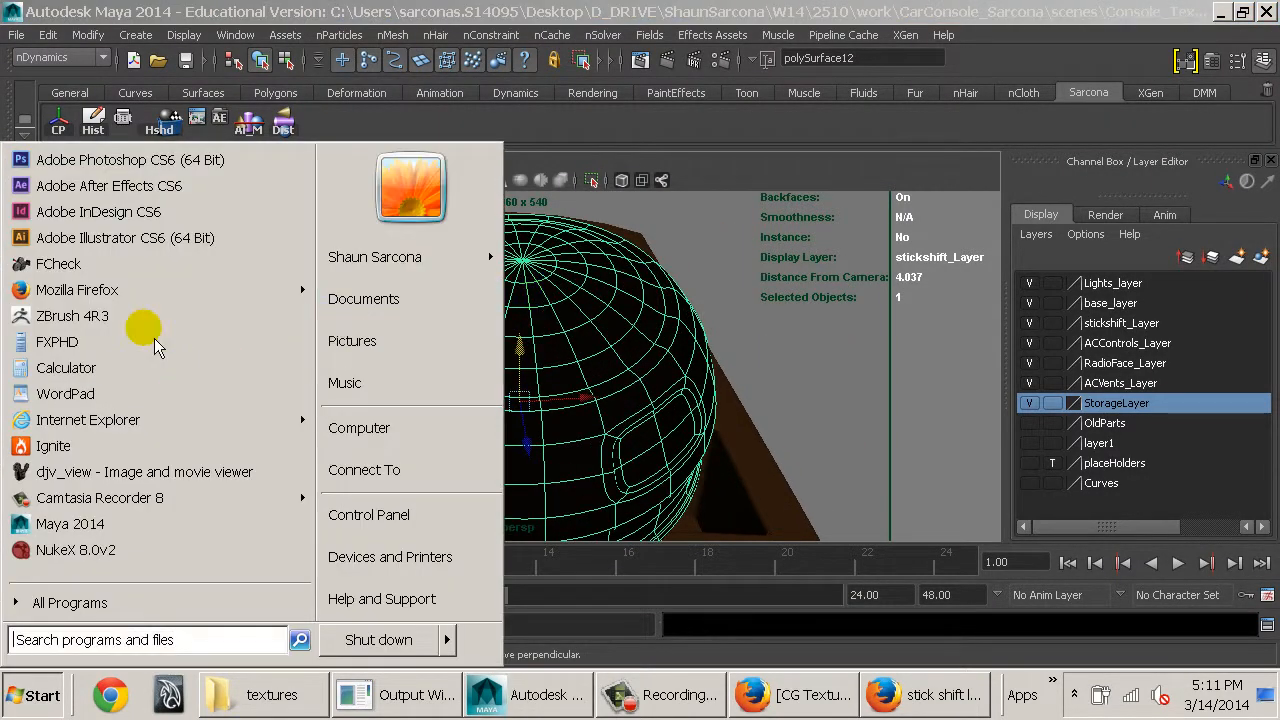
click(155, 160)
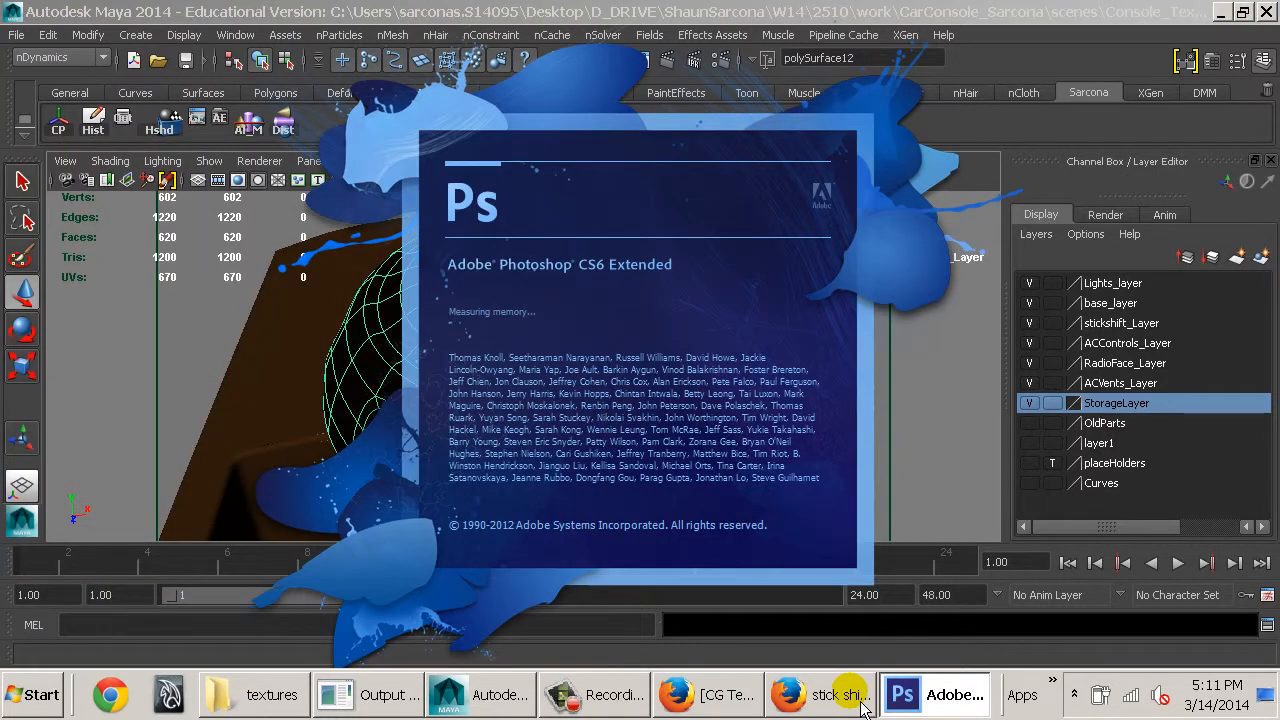
mouse_move(860, 705)
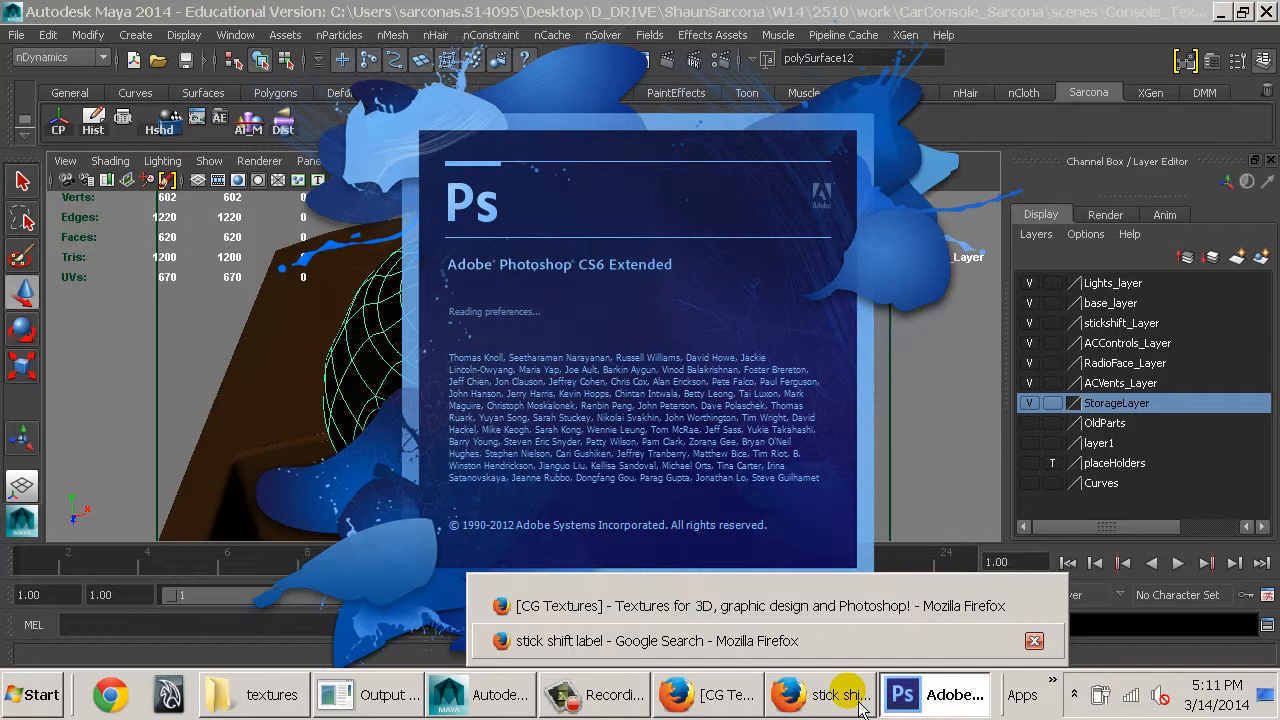
click(858, 700)
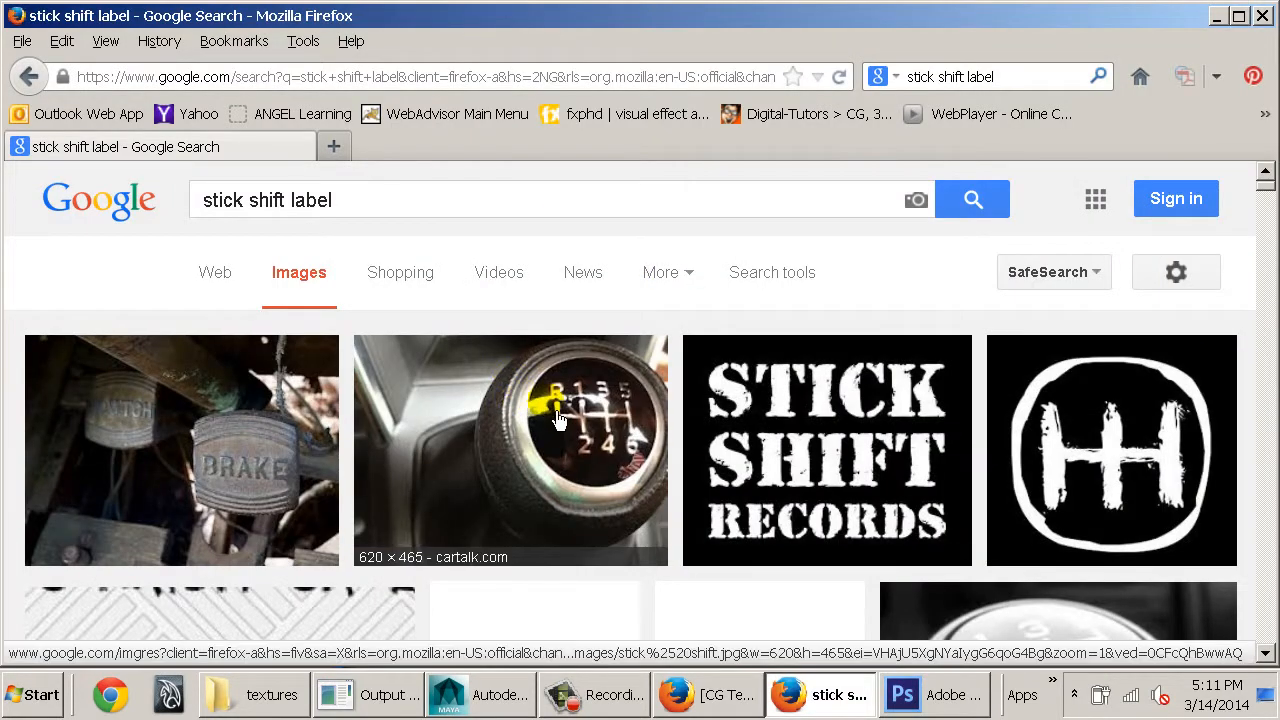
Scroll the results and preview the 'Real Cars Don't Shift Themselves' sticker
key(alt+Tab)
key(alt+Tab)
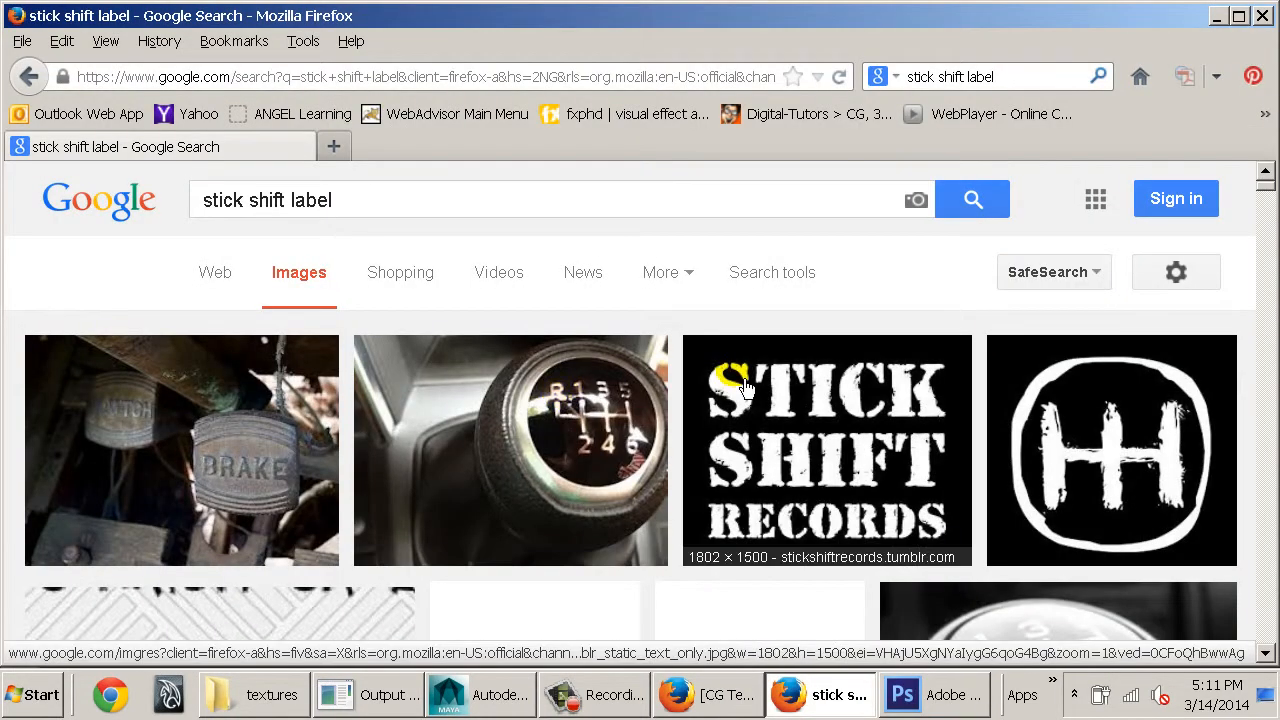
double_click(318, 201)
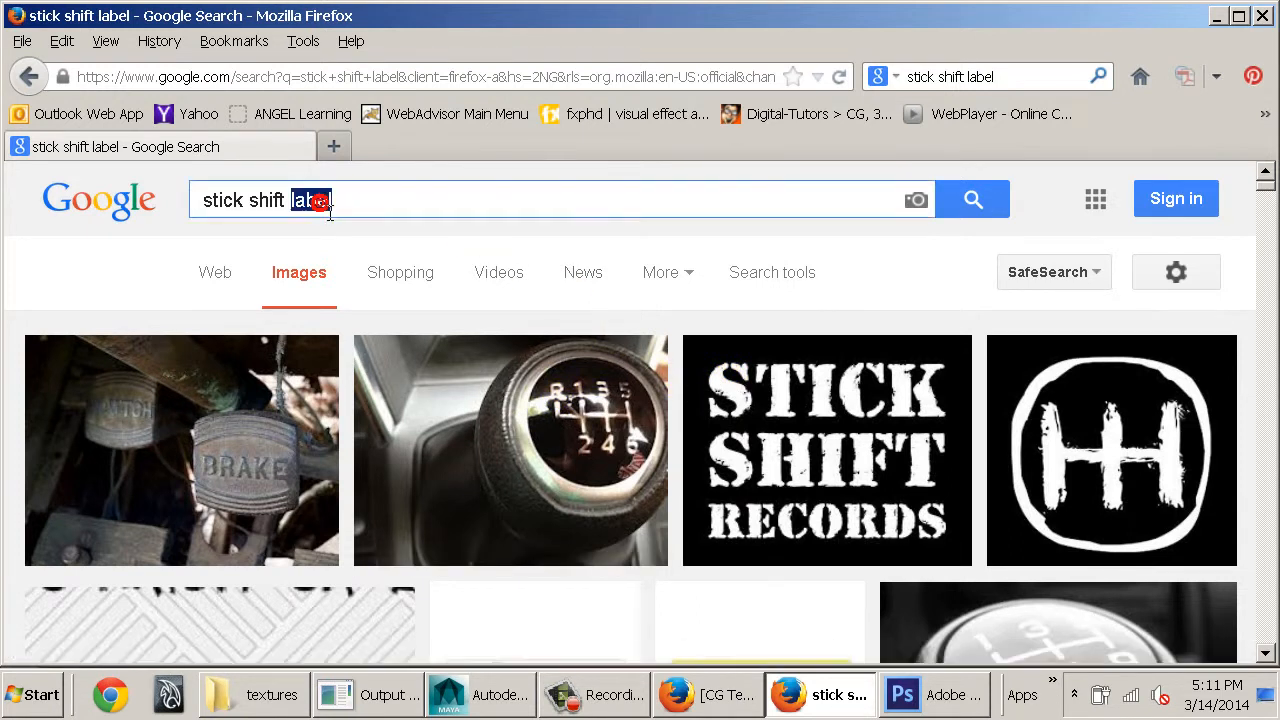
scroll(585, 309, down, 2)
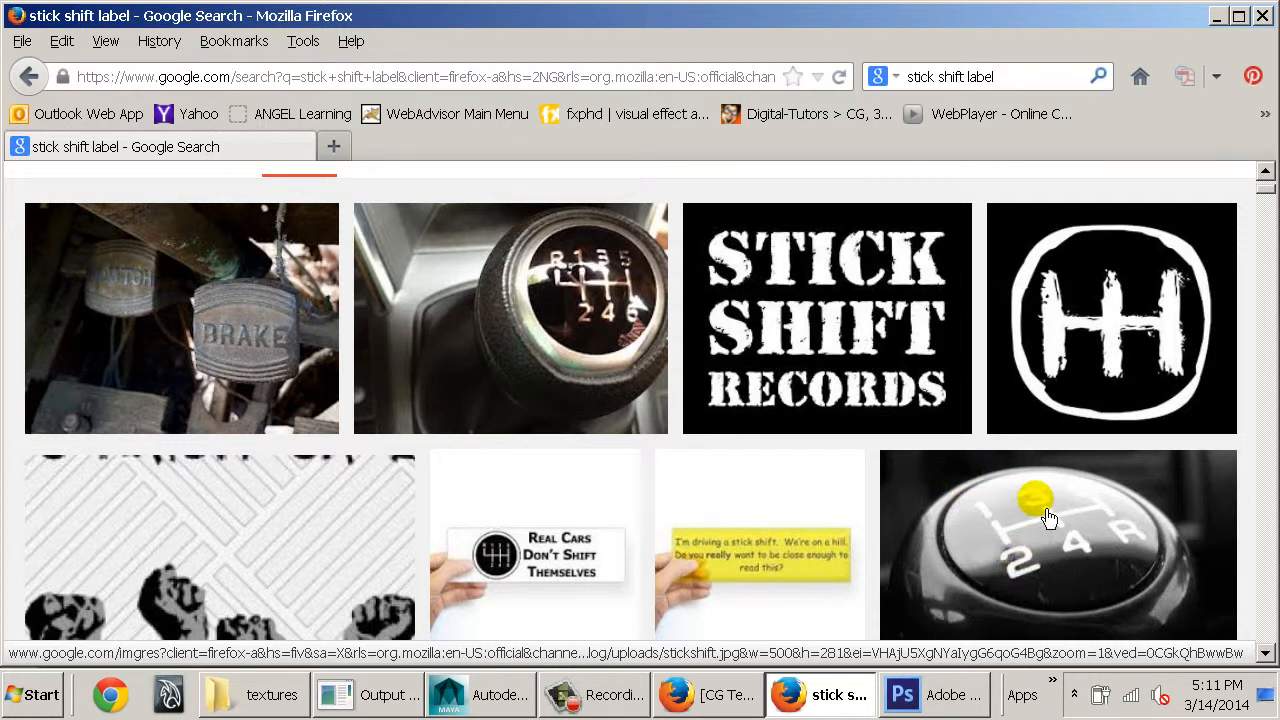
scroll(610, 470, down, 2)
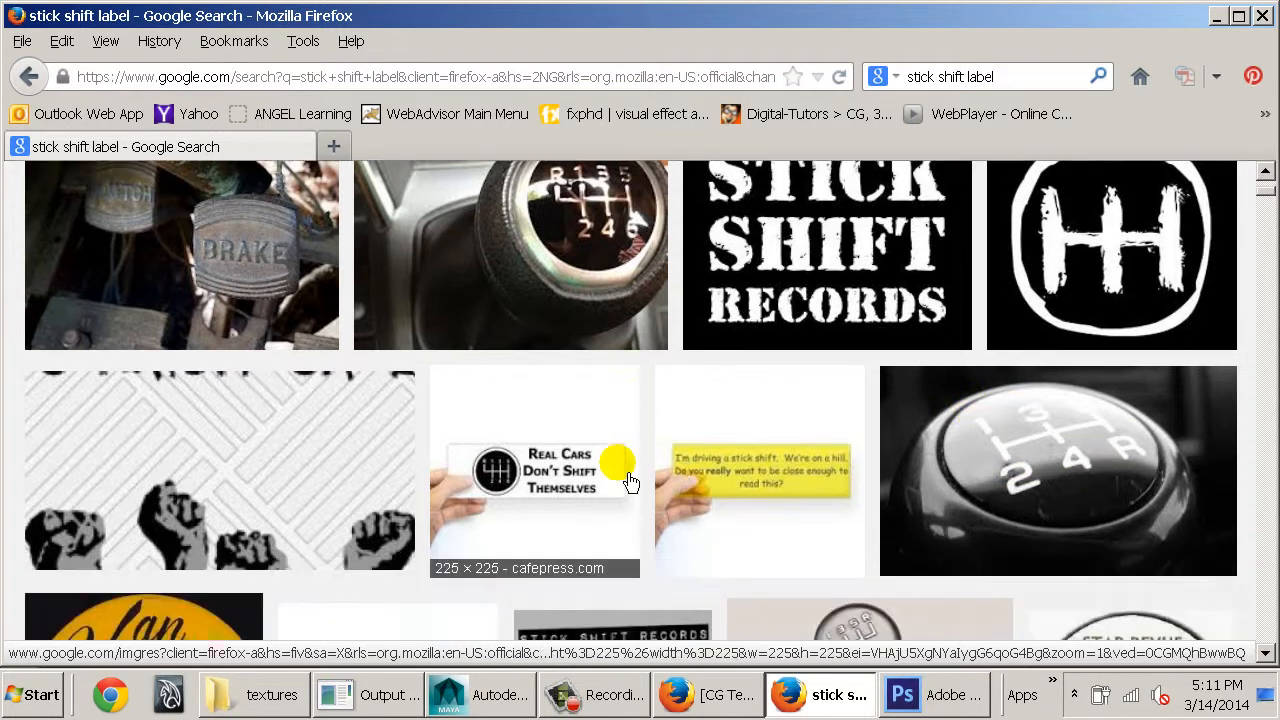
click(484, 436)
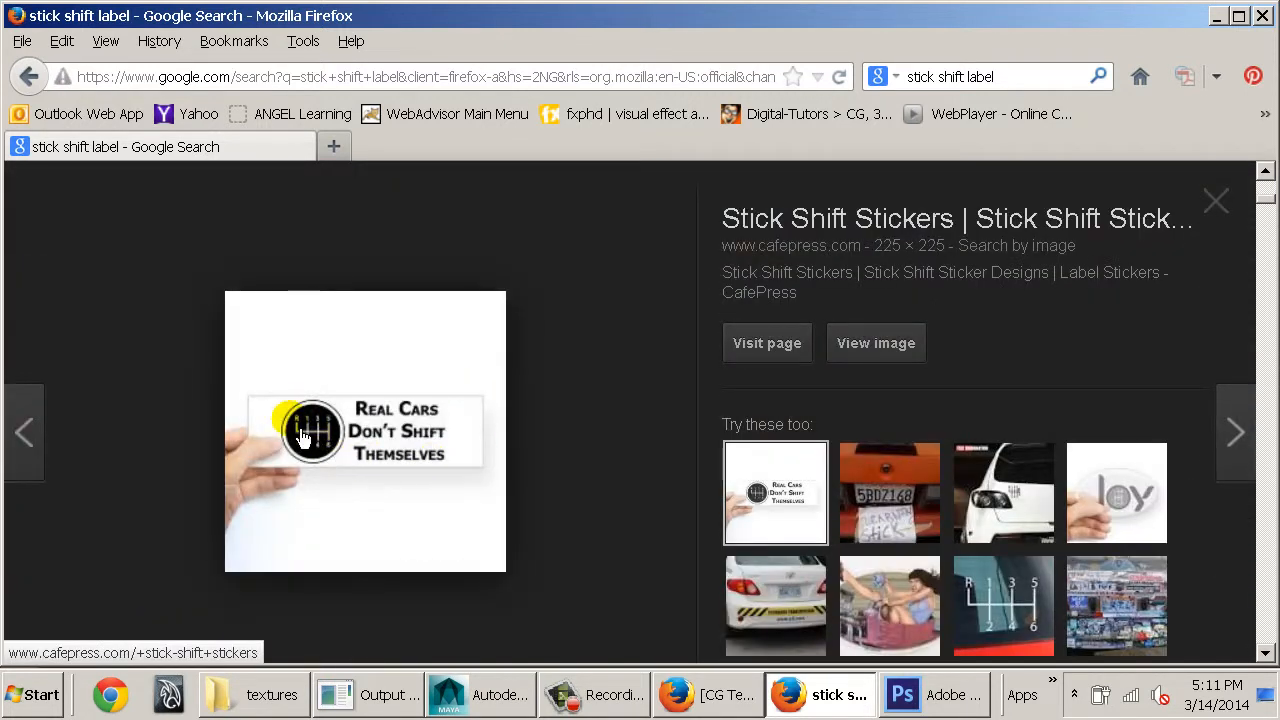
click(1216, 201)
Browse more shift-pattern references, then bring Photoshop to the front
scroll(790, 390, down, 3)
scroll(786, 395, down, 4)
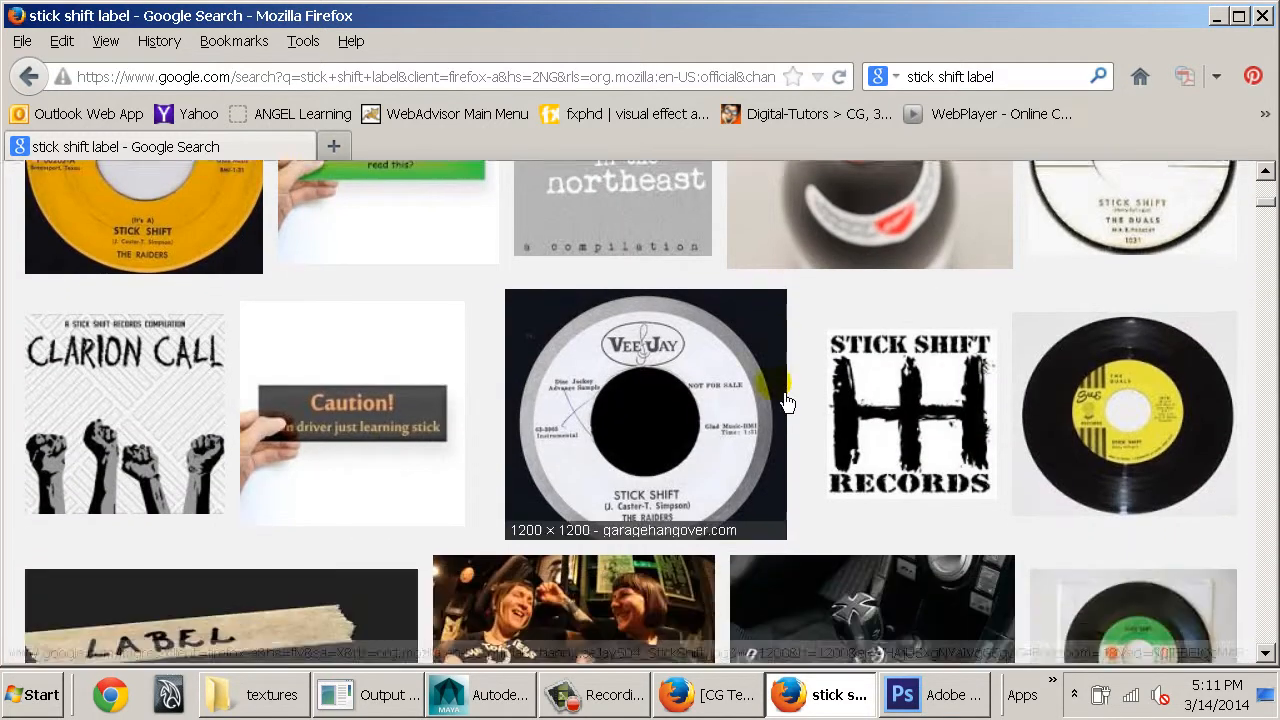
scroll(784, 400, up, 4)
scroll(784, 400, up, 3)
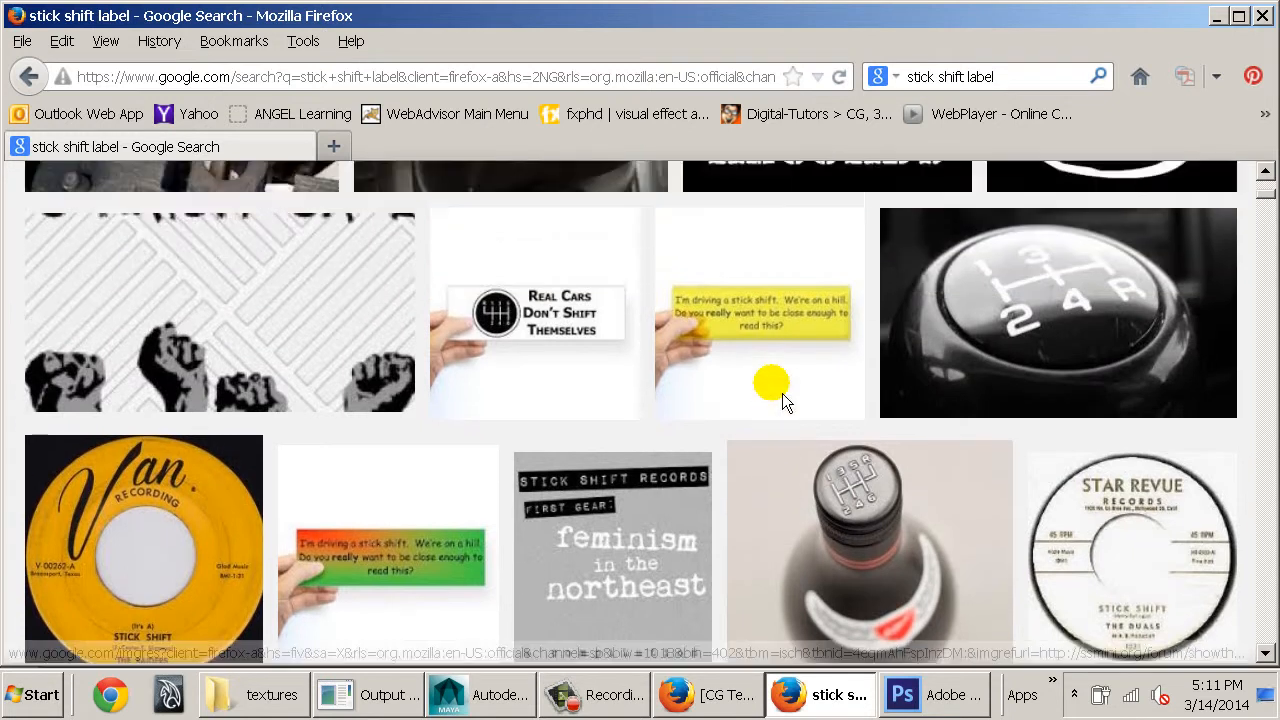
scroll(1100, 390, up, 2)
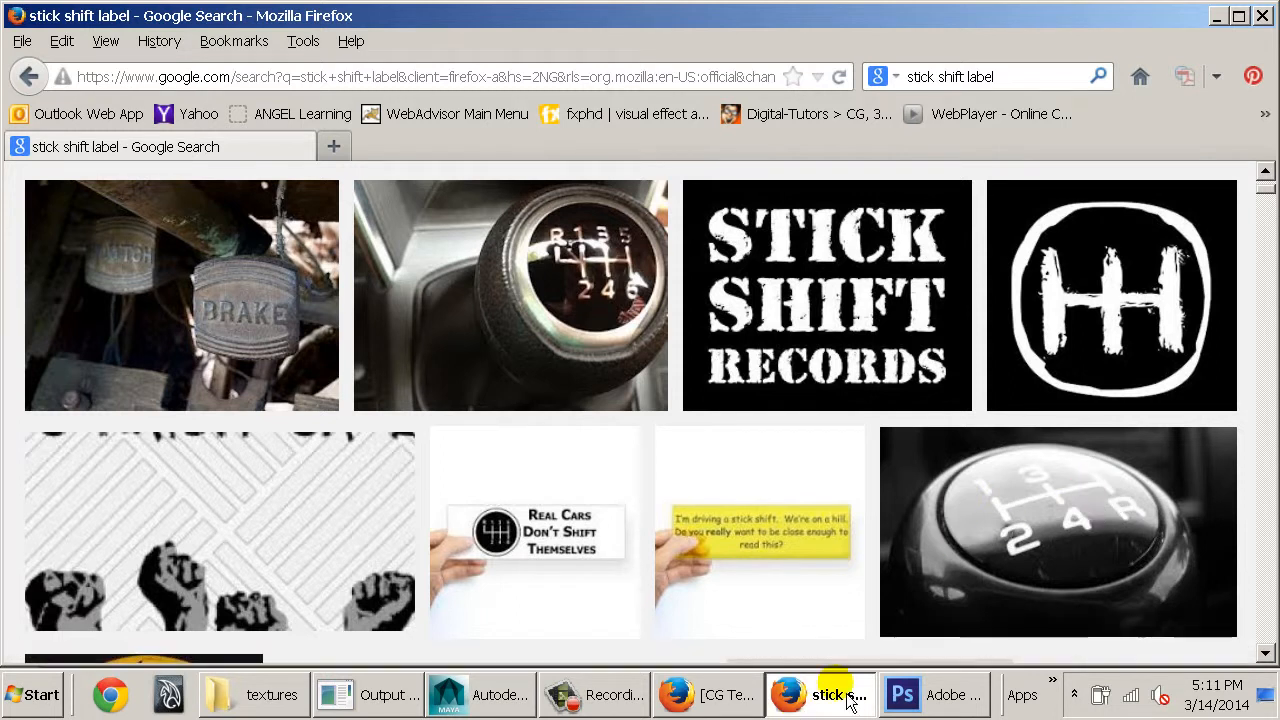
click(960, 695)
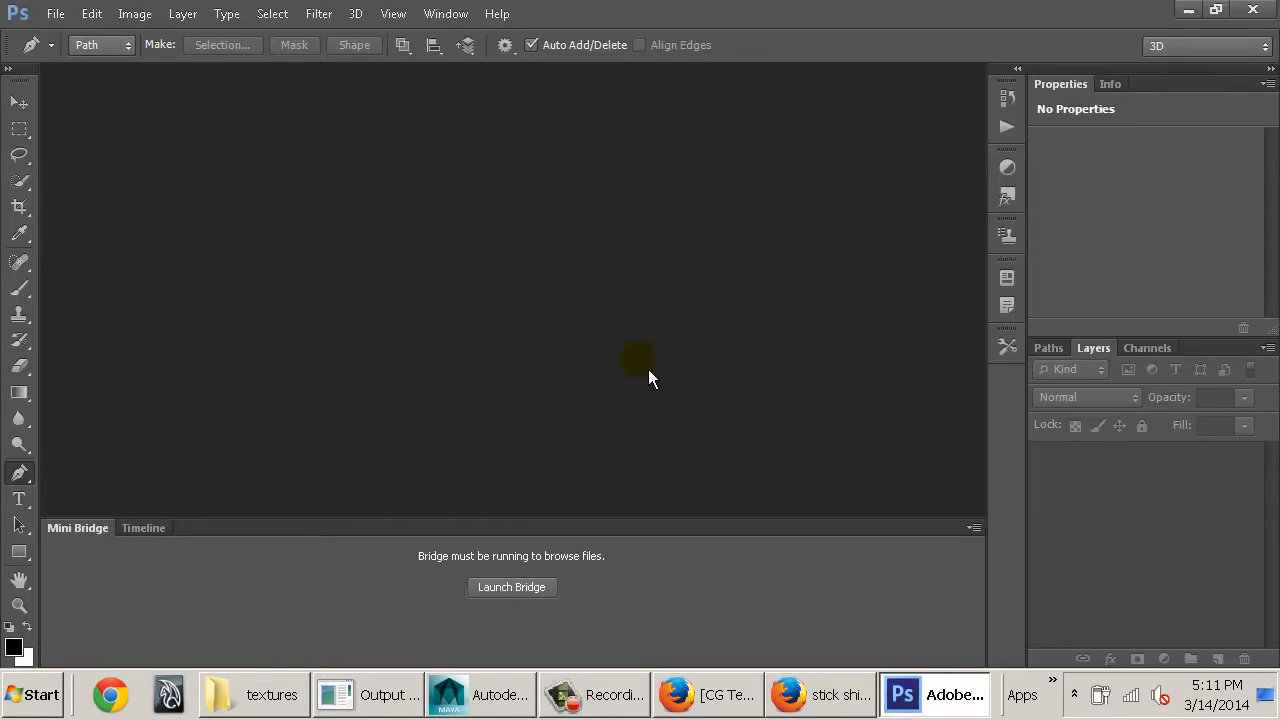
Create a new 1024 × 1024 pixel document at 72 ppi with a white background
key(ctrl+n)
drag(894, 253, 584, 217)
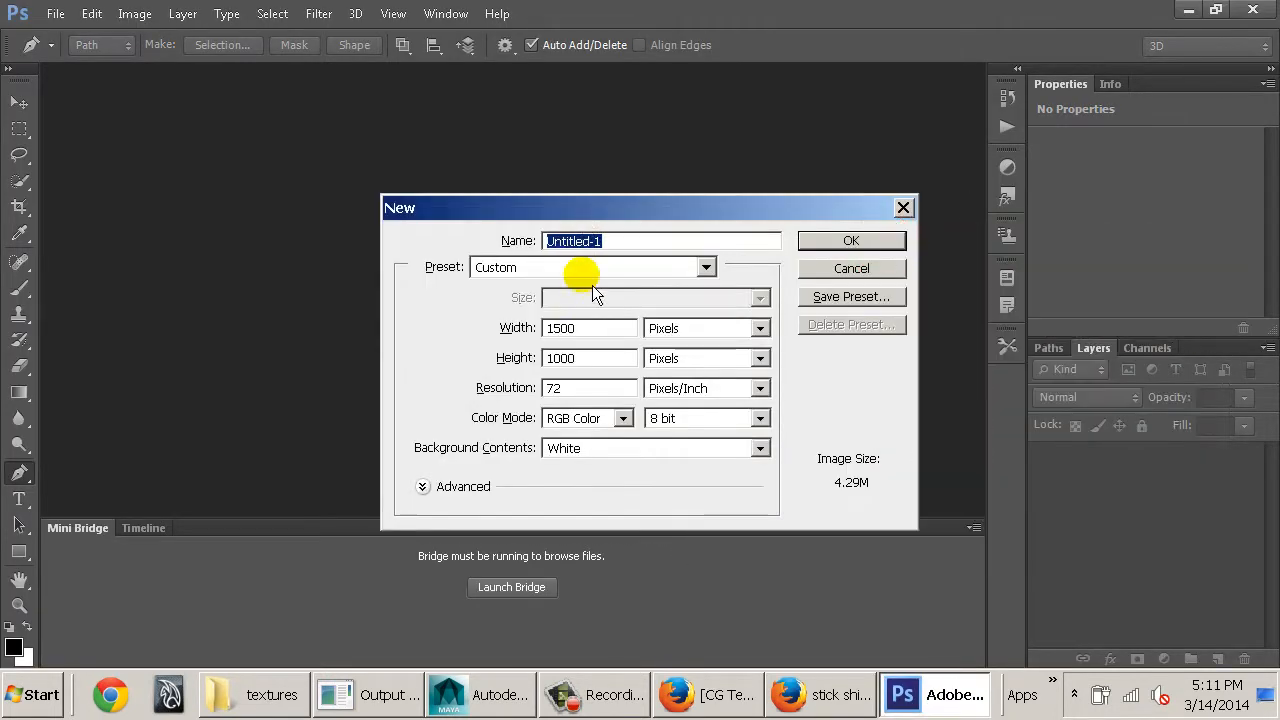
click(703, 330)
double_click(575, 328)
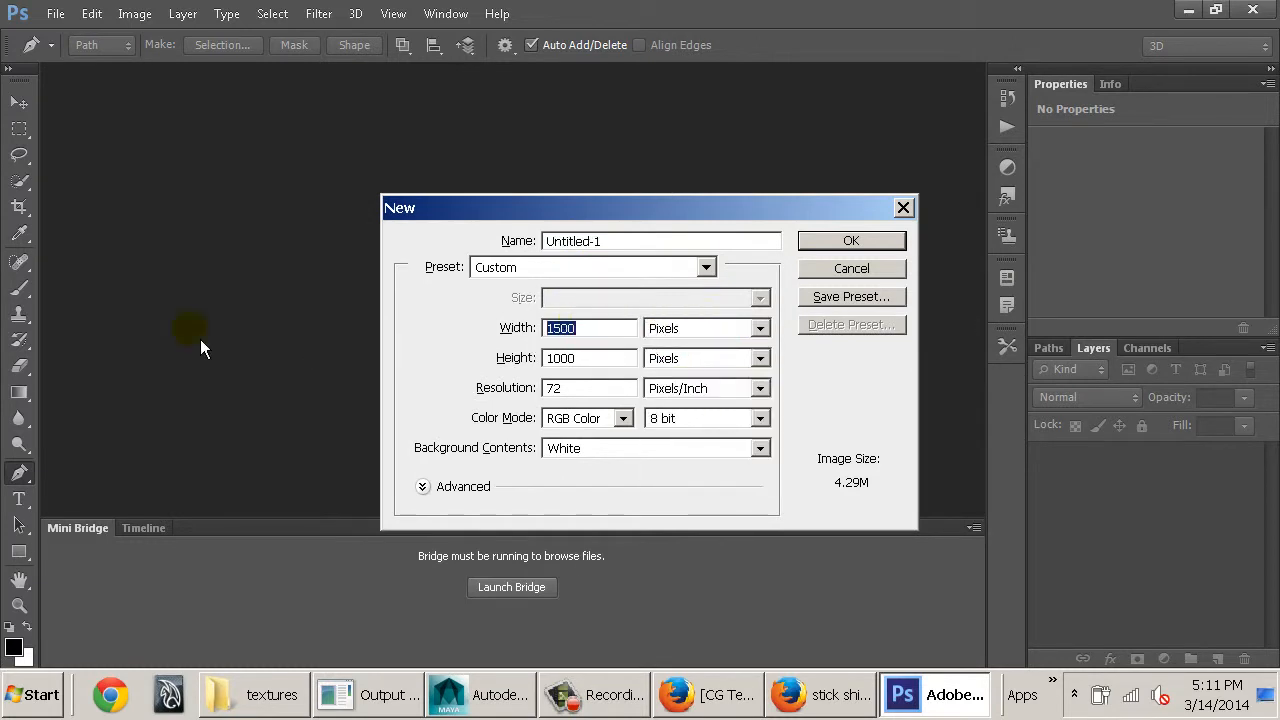
key(Tab)
key(Tab)
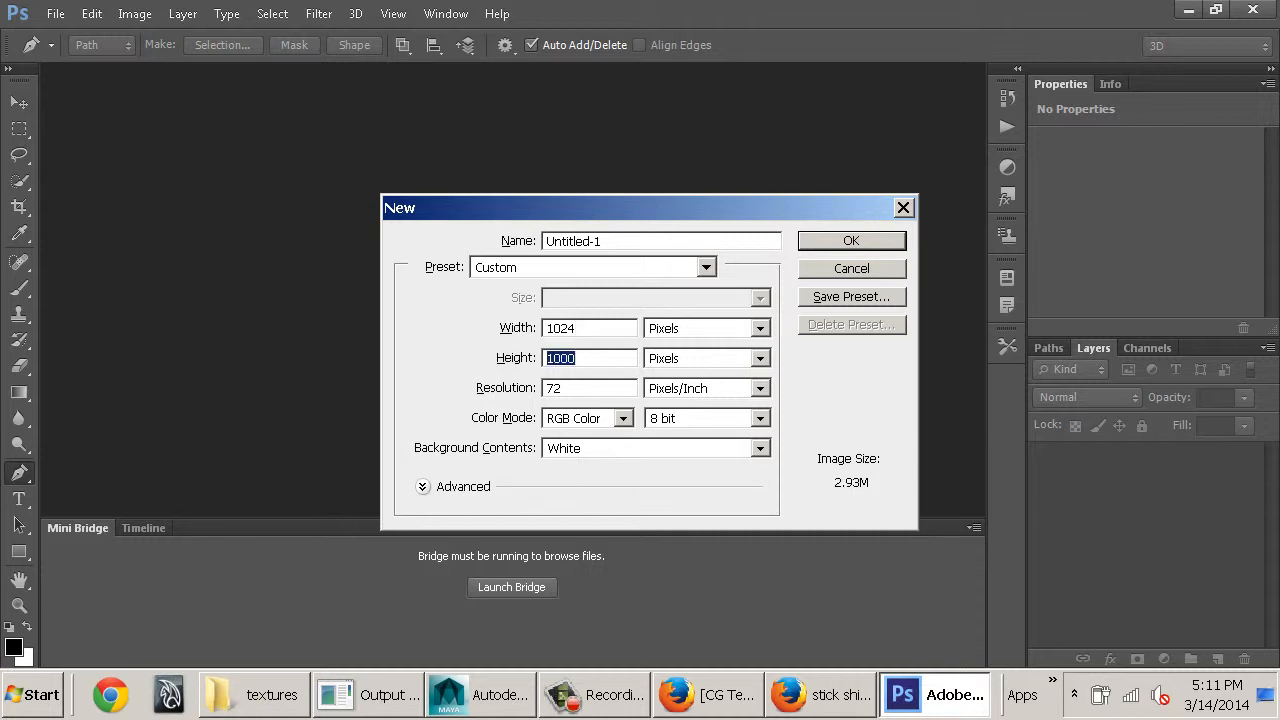
text(1024)
key(Tab)
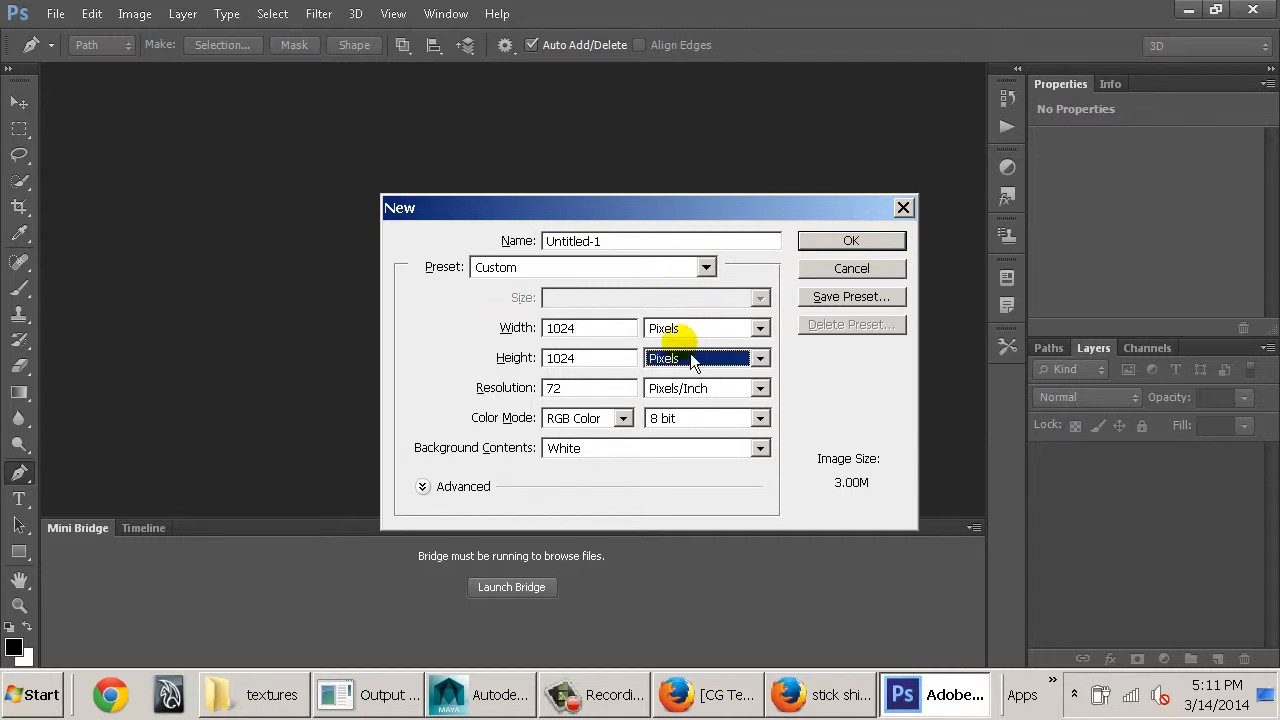
click(880, 248)
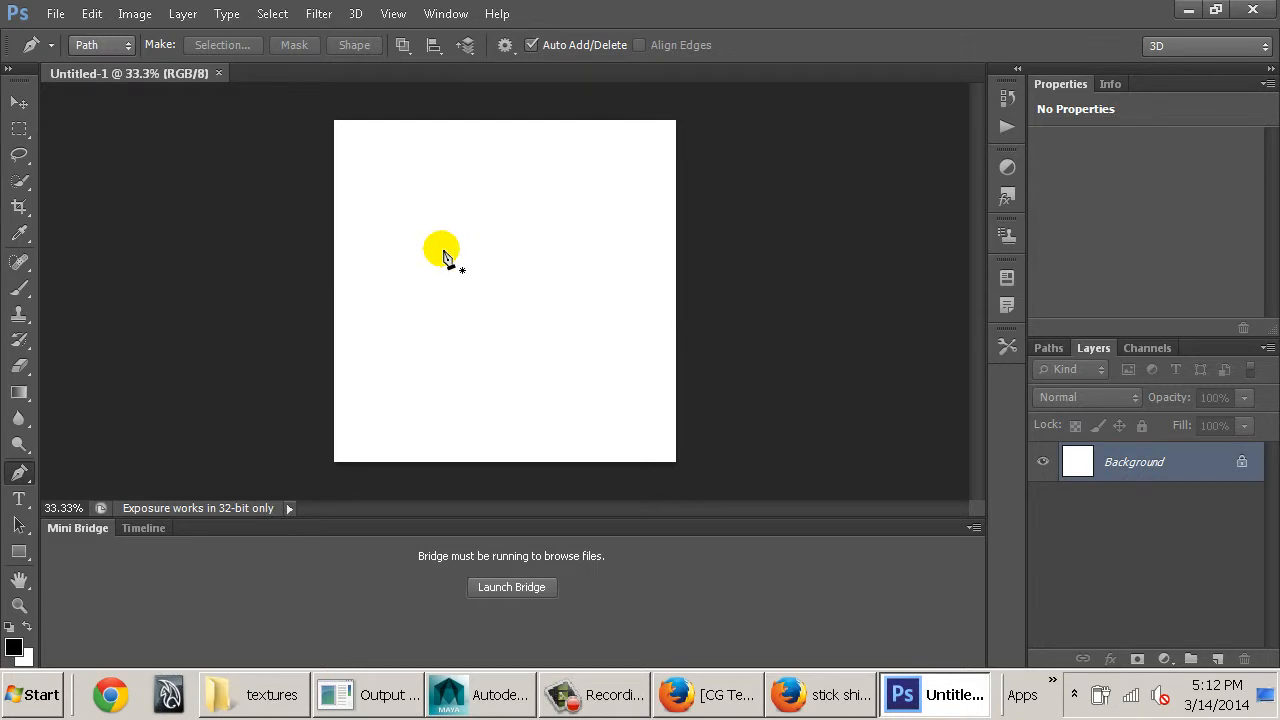
Marquee a canvas-spanning circle and fill it black on a new Layer 1
click(19, 128)
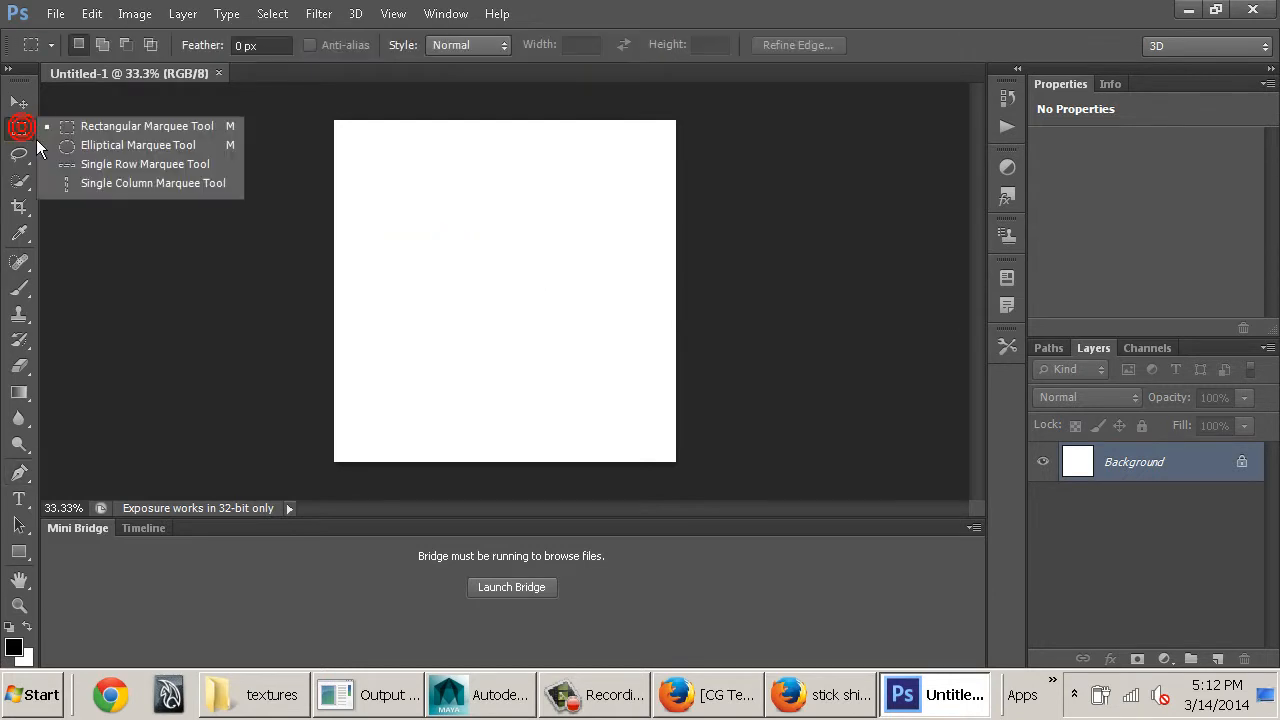
click(90, 147)
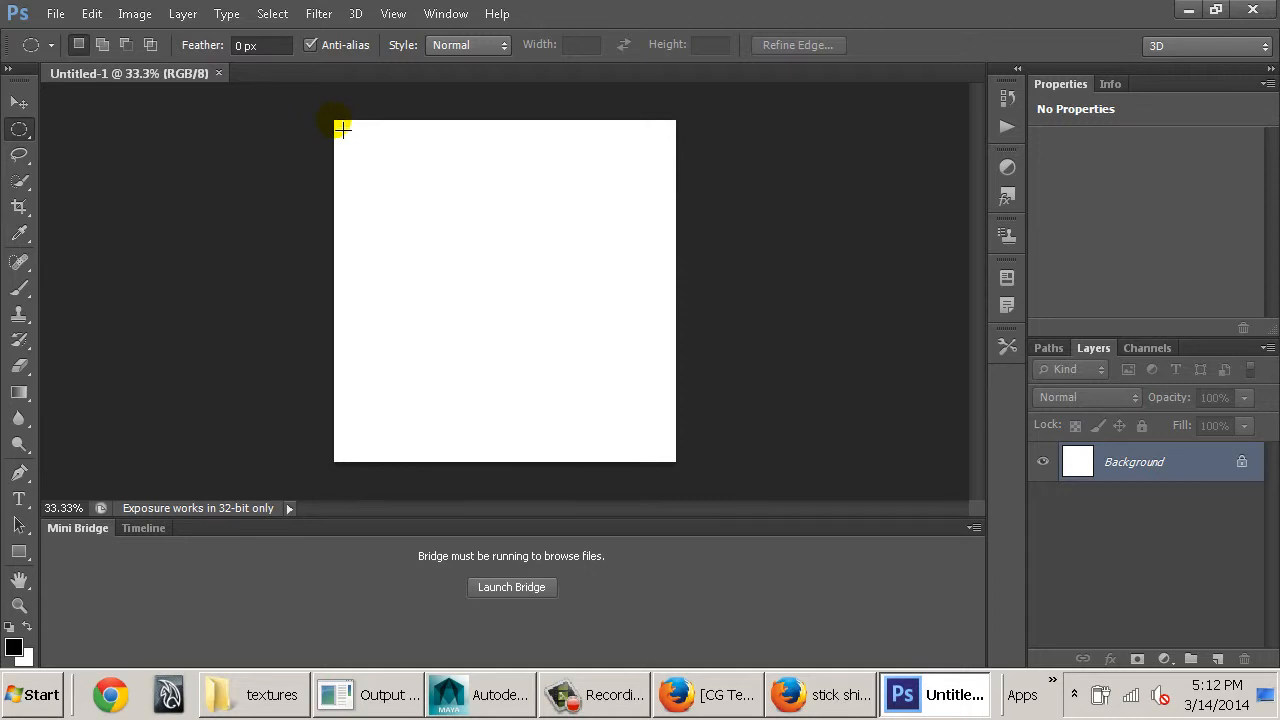
drag(335, 121, 686, 470)
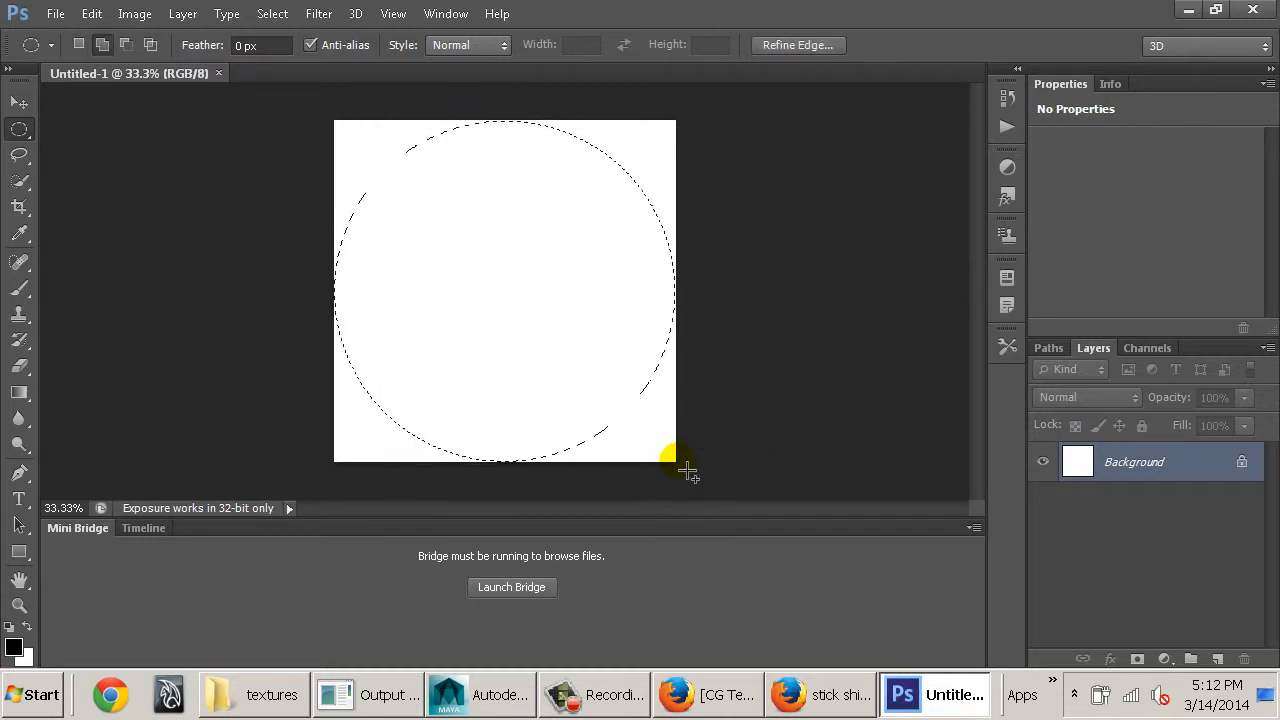
click(1218, 660)
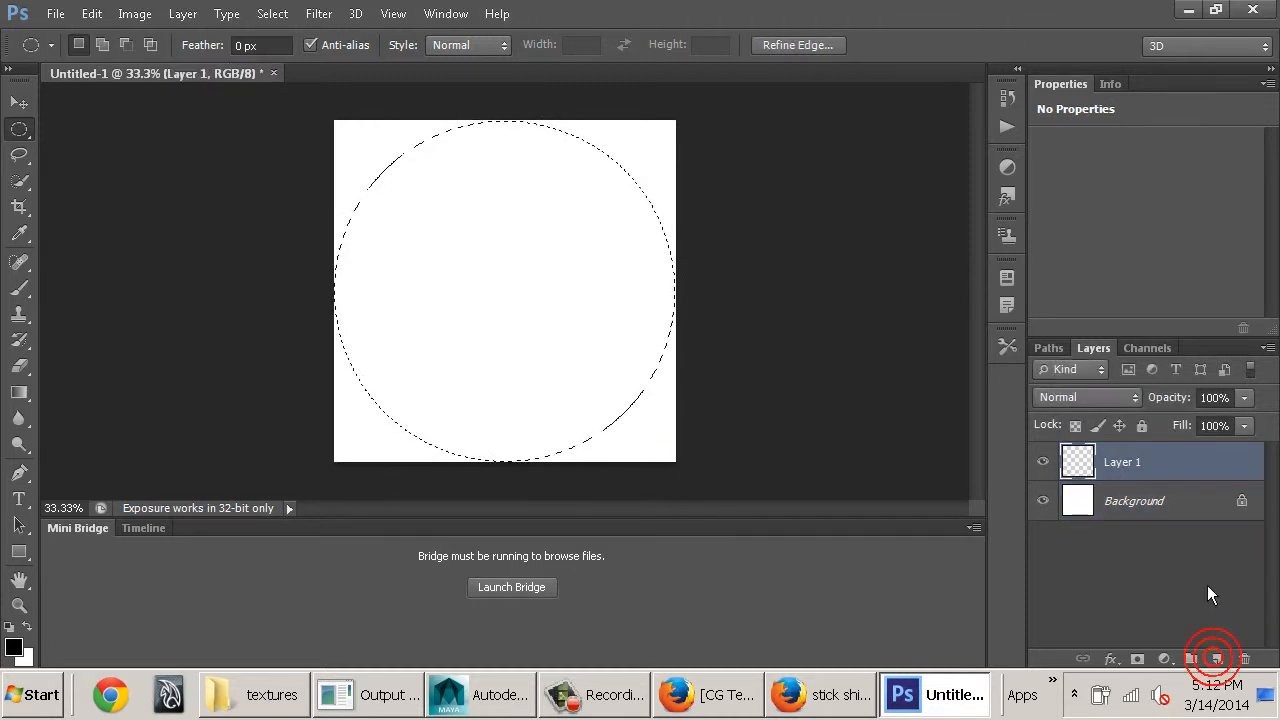
key(alt+BackSpace)
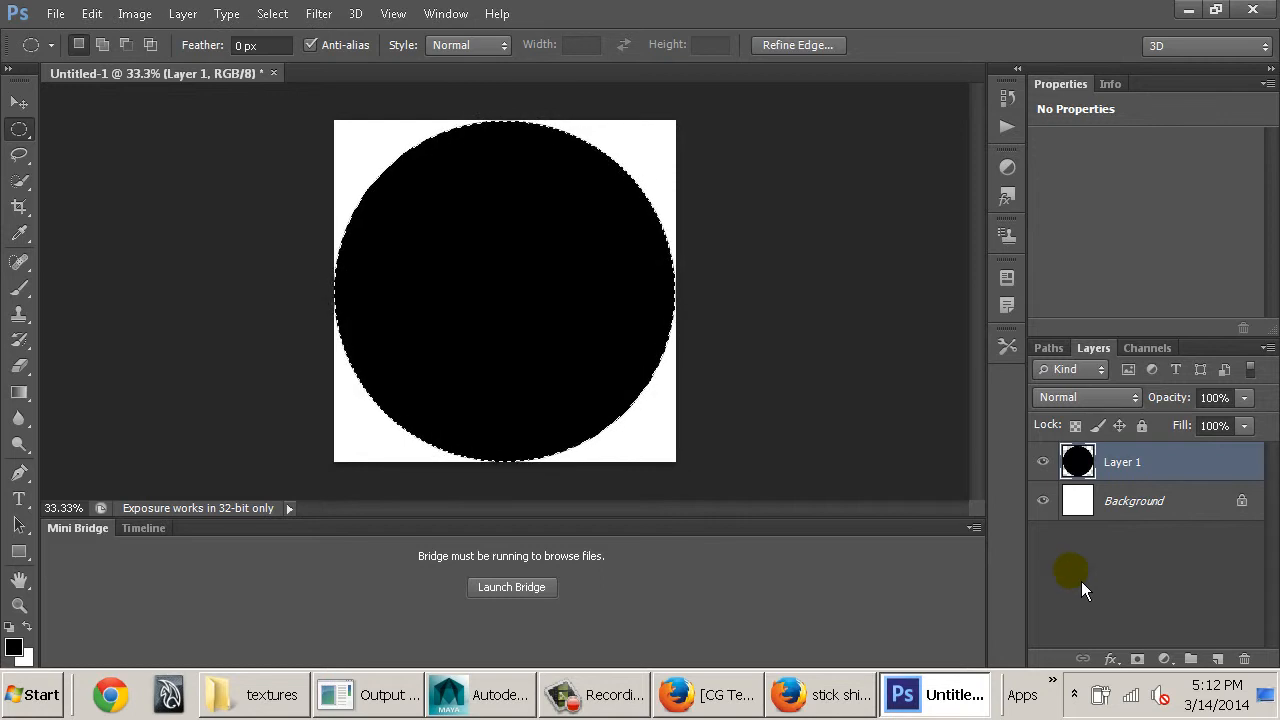
key(ctrl+d)
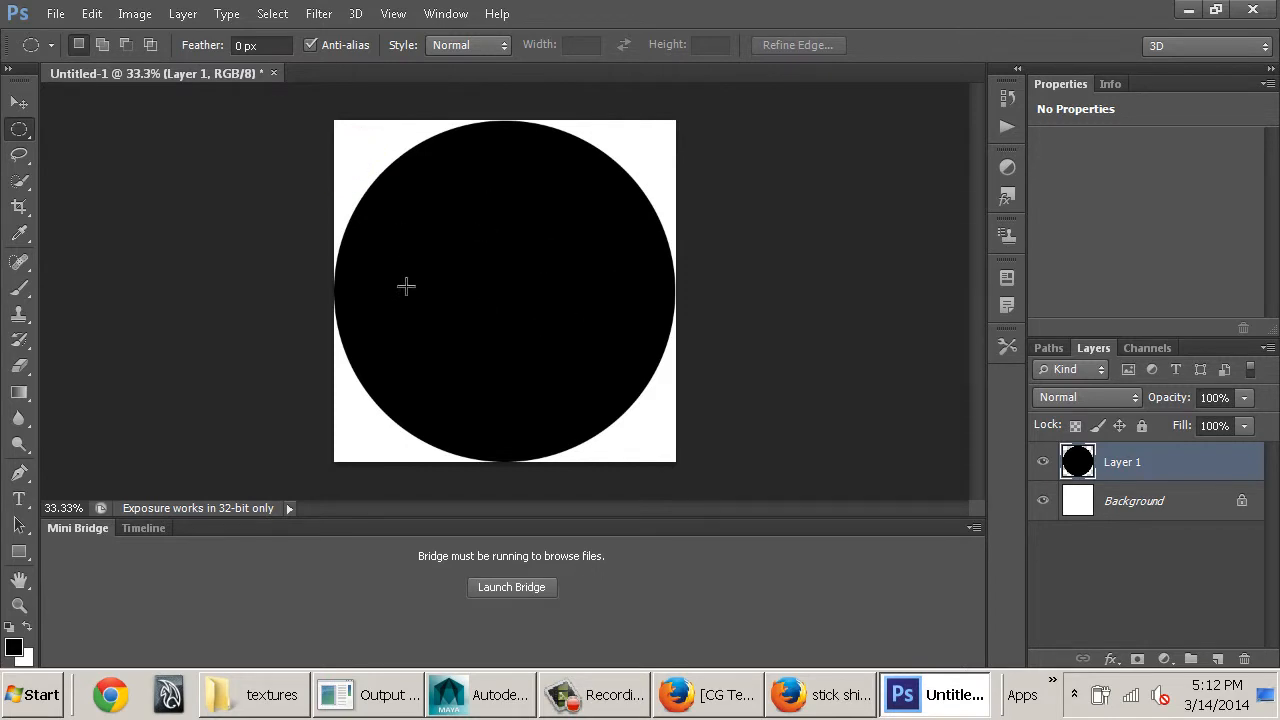
Fade Layer 1's black circle to 29% opacity and add an empty Layer 2 above it
click(1244, 397)
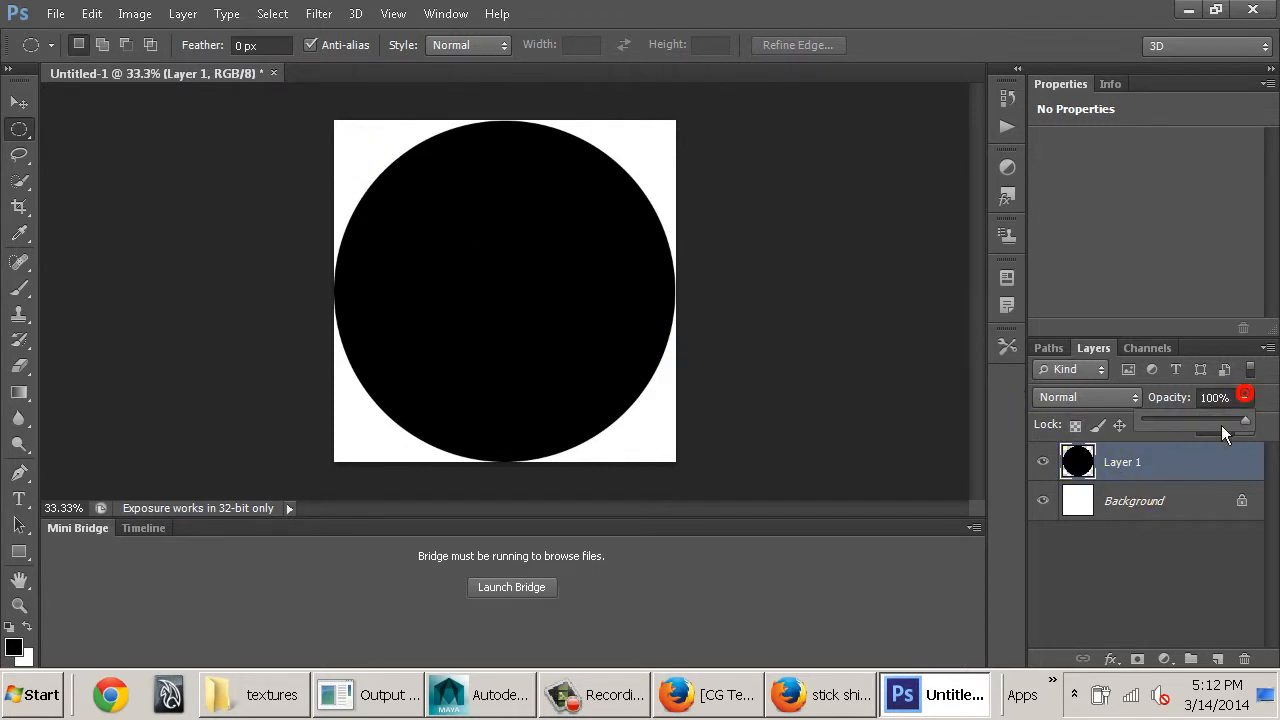
drag(1221, 425, 1183, 431)
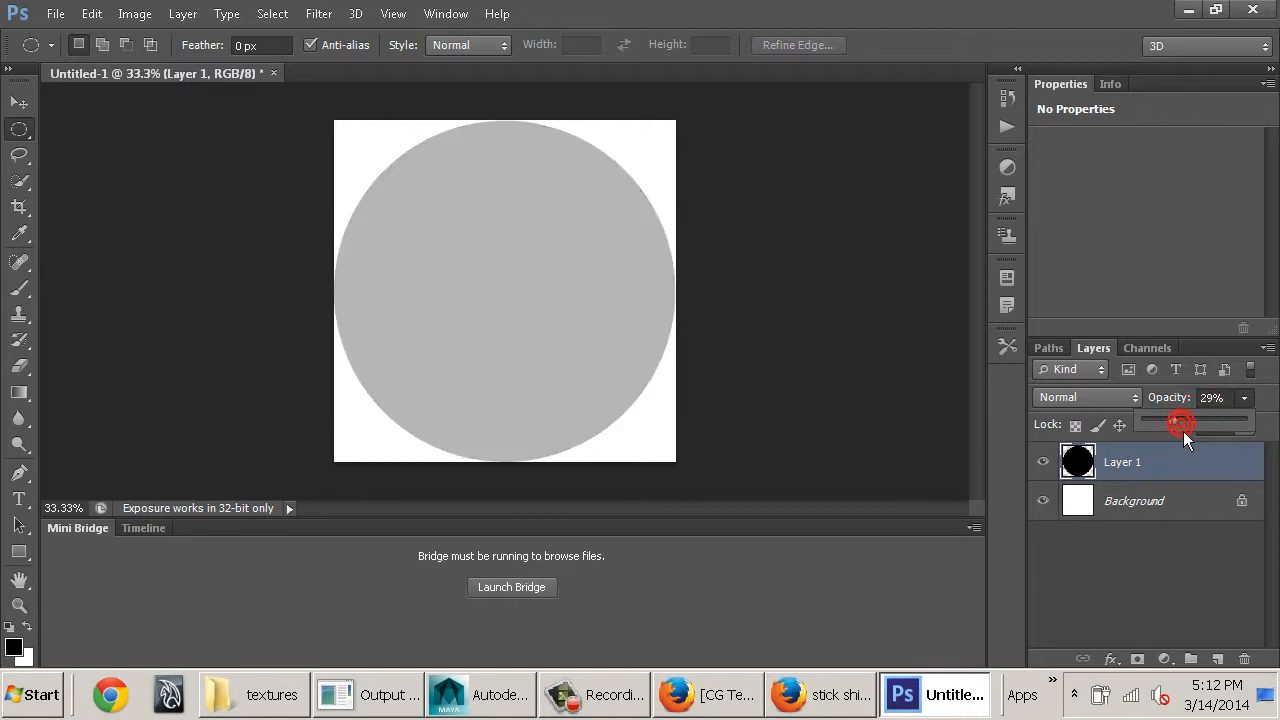
click(1155, 552)
click(1117, 470)
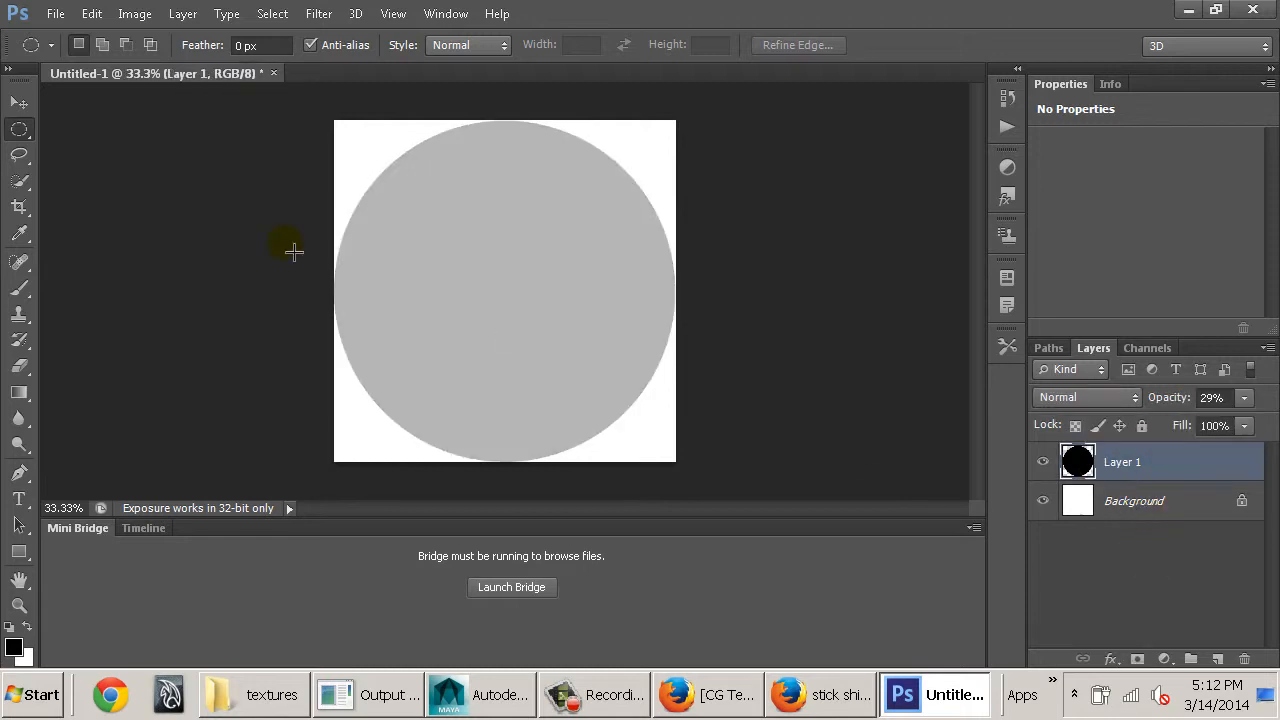
click(1220, 660)
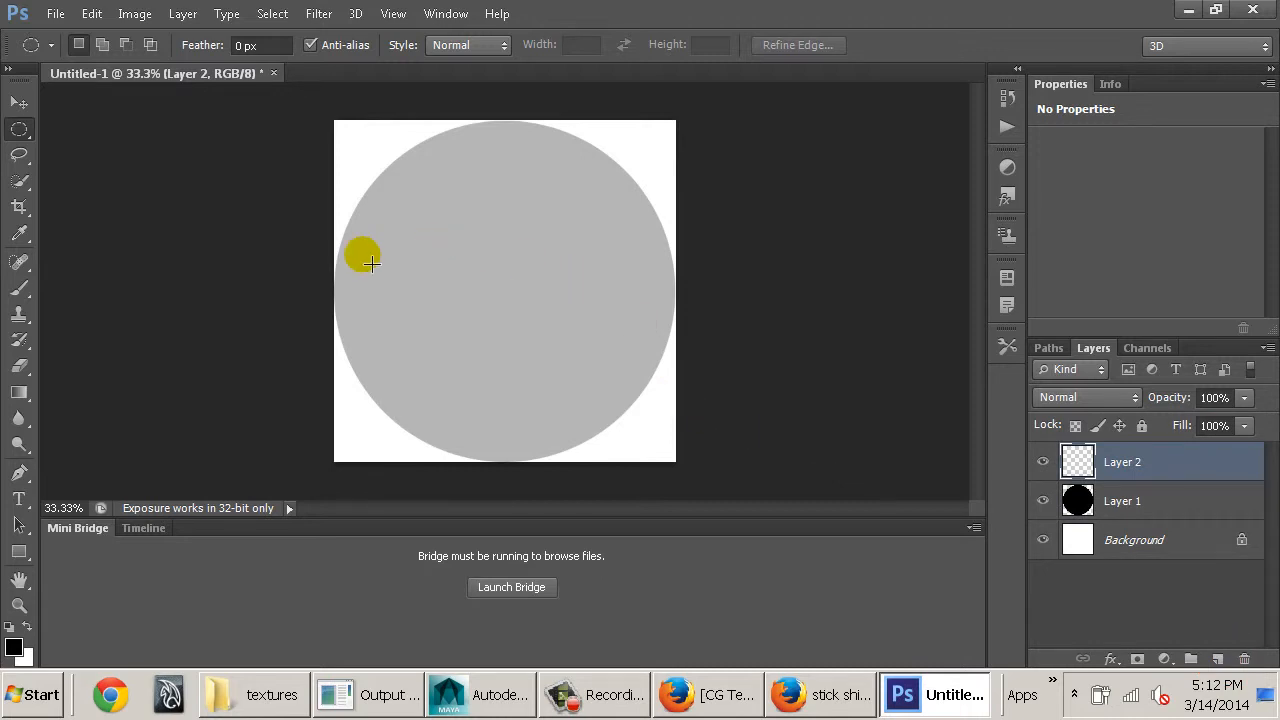
Set a hard 30 px brush and paint a horizontal black bar across the circle
key(b)
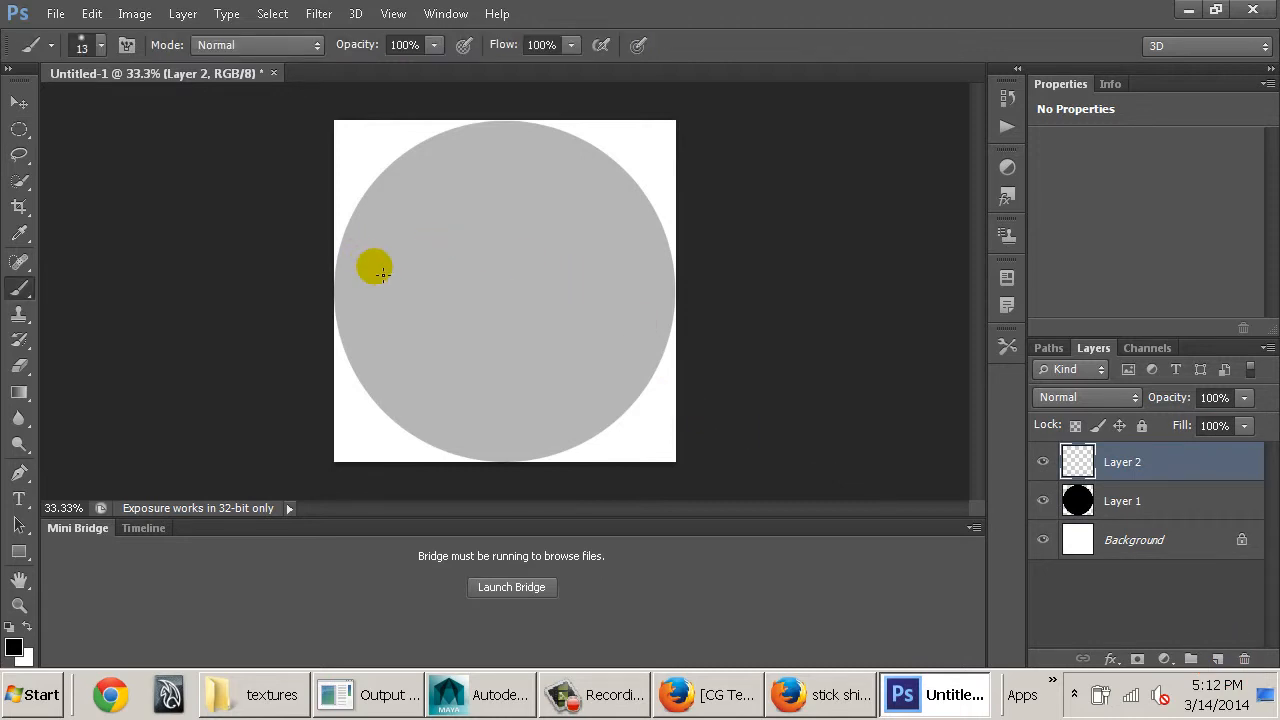
right_click(396, 274)
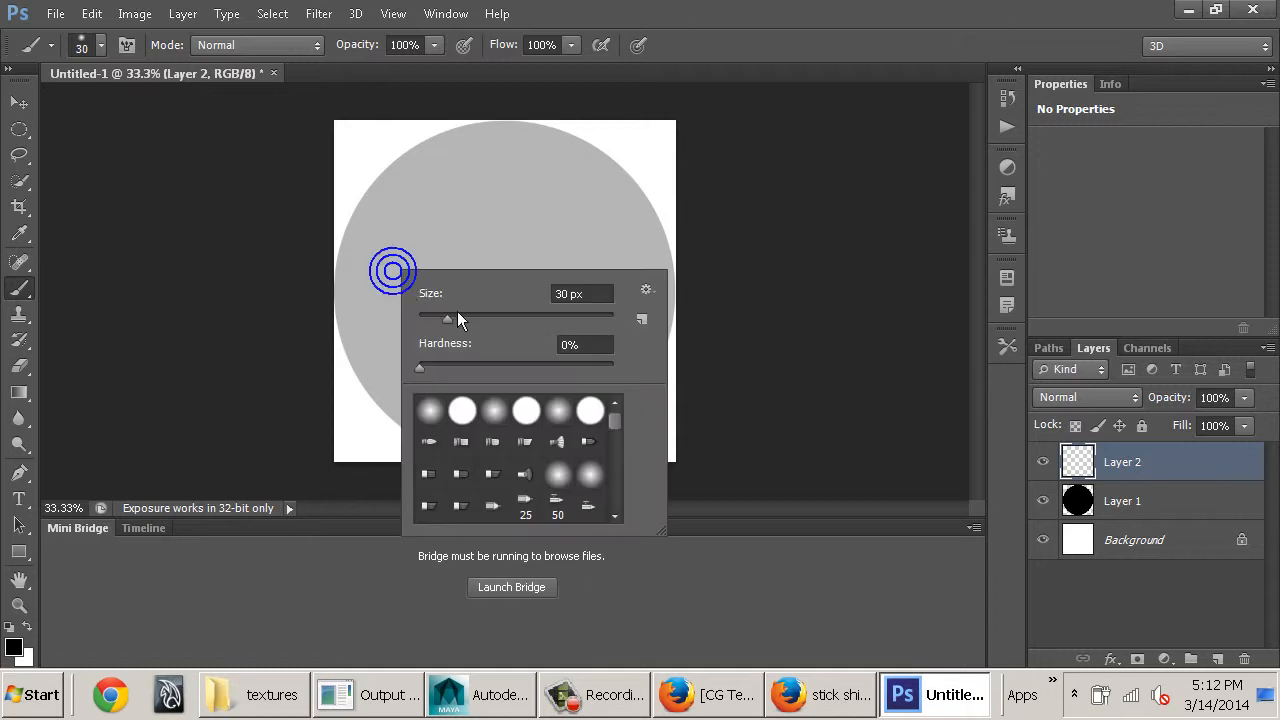
drag(446, 366, 735, 351)
click(793, 273)
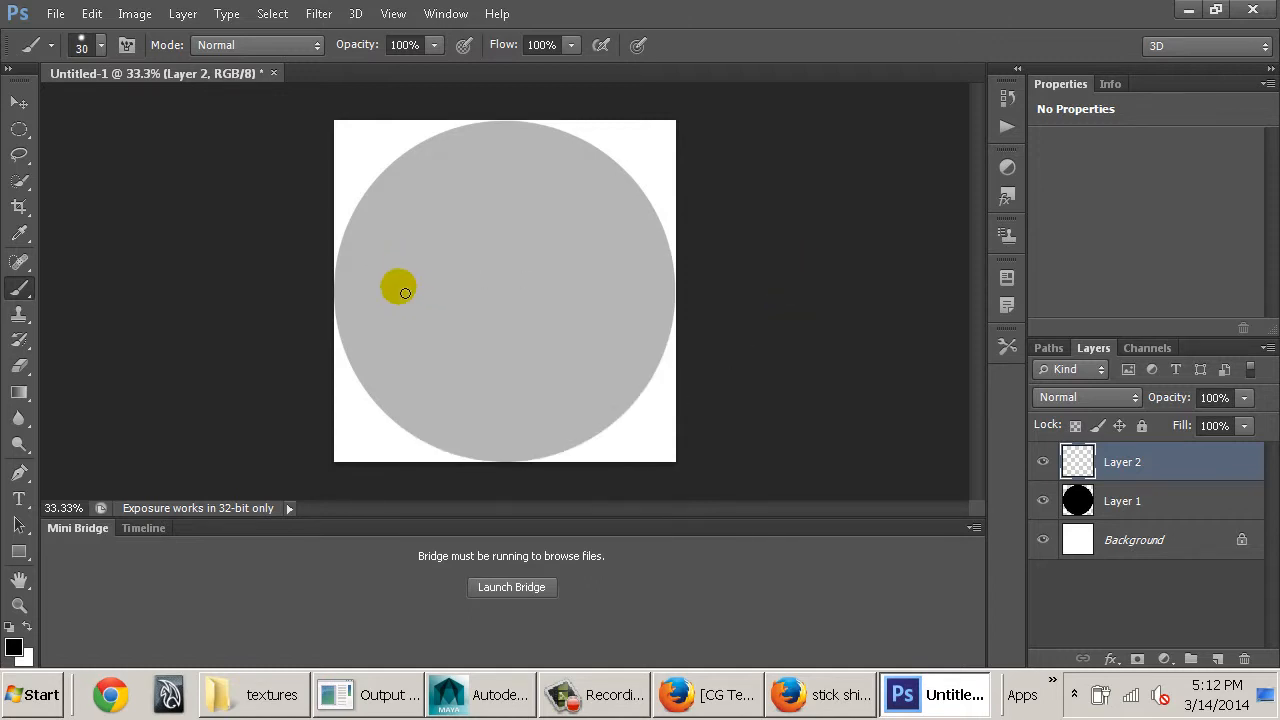
mouse_move(394, 287)
shift+mouse_down()
mouse_move(614, 286)
mouse_move(629, 271)
shift+mouse_up()
Paint a vertical bar on new Layer 3, duplicate it twice, and select all four bar layers
shift+drag(622, 226, 627, 358)
key(ctrl+z)
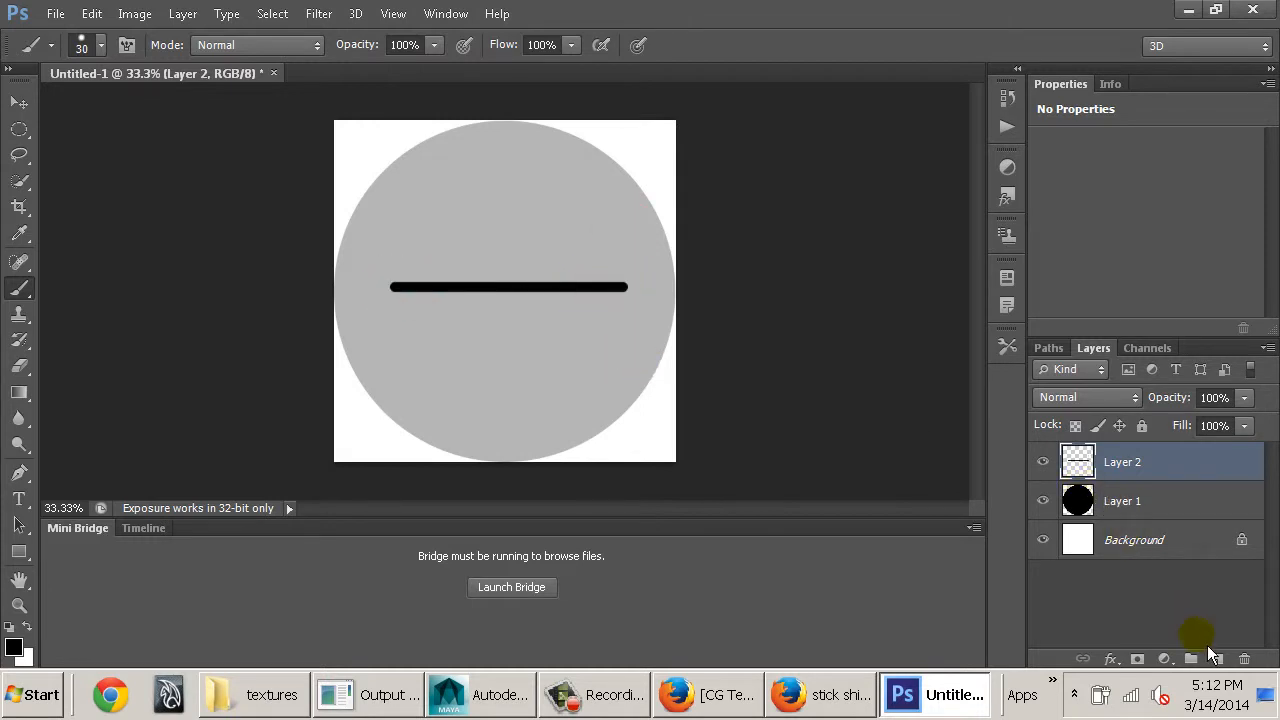
click(1220, 659)
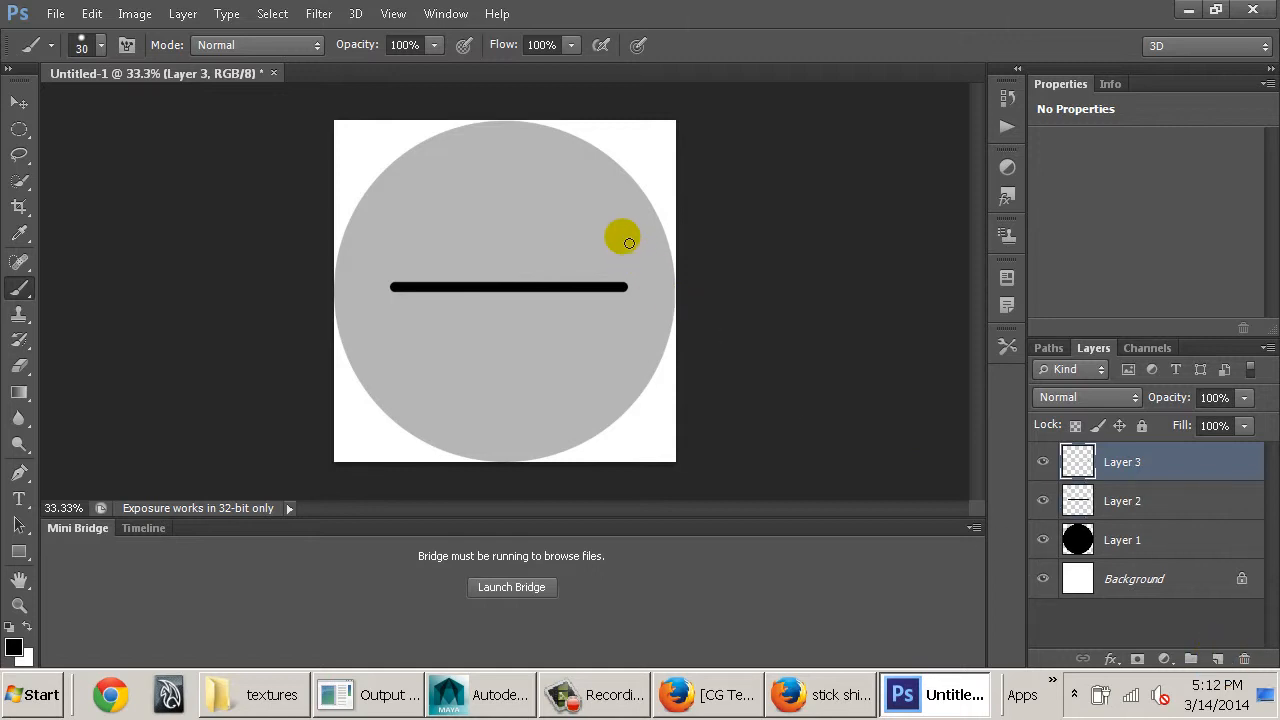
shift+drag(628, 243, 622, 350)
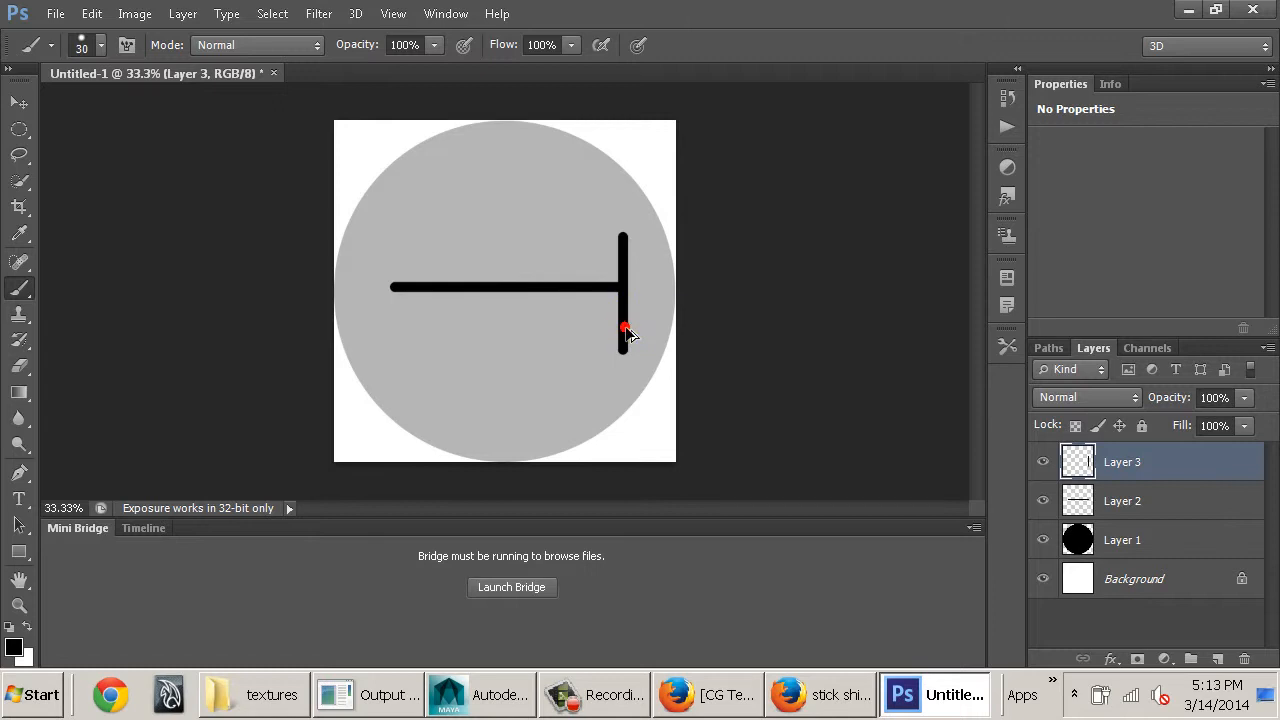
mouse_move(627, 333)
ctrl+alt+shift+mouse_down()
mouse_move(396, 334)
mouse_move(519, 326)
mouse_move(503, 335)
mouse_move(512, 340)
ctrl+alt+shift+mouse_up()
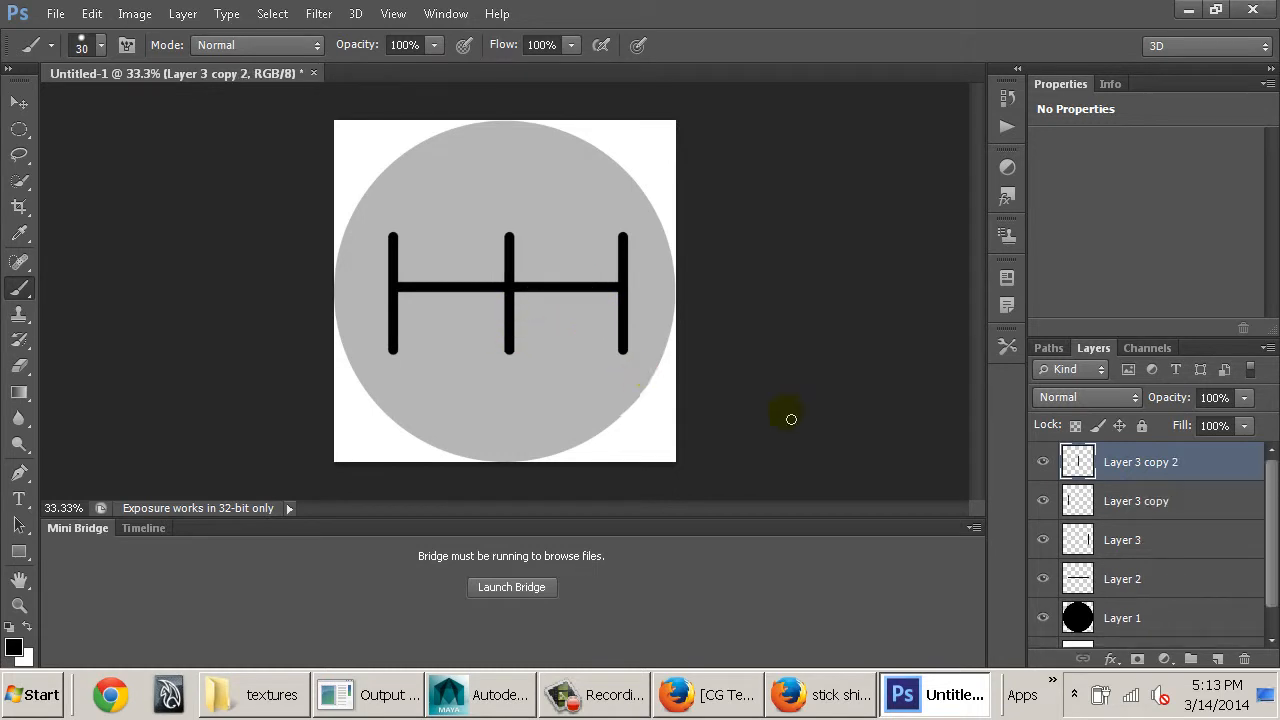
shift+click(1140, 577)
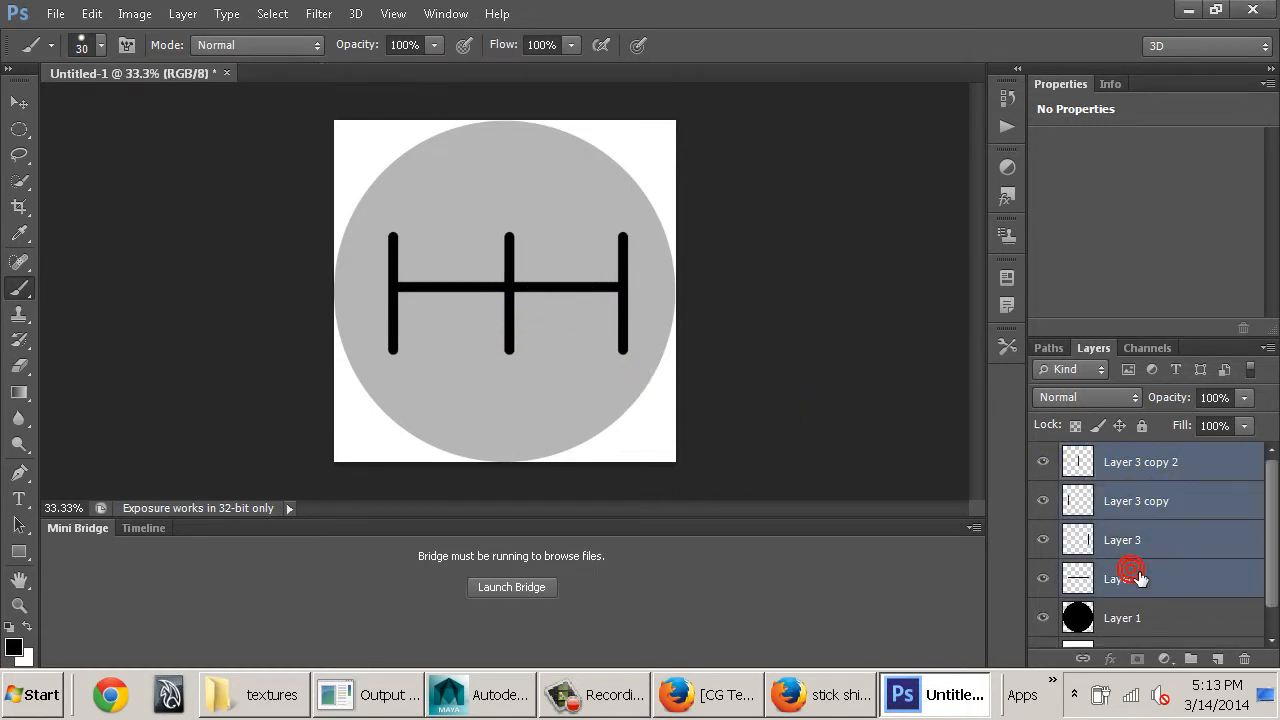
Merge the four bar layers and scale the result to about 83%, recentred on the circle
key(ctrl+e)
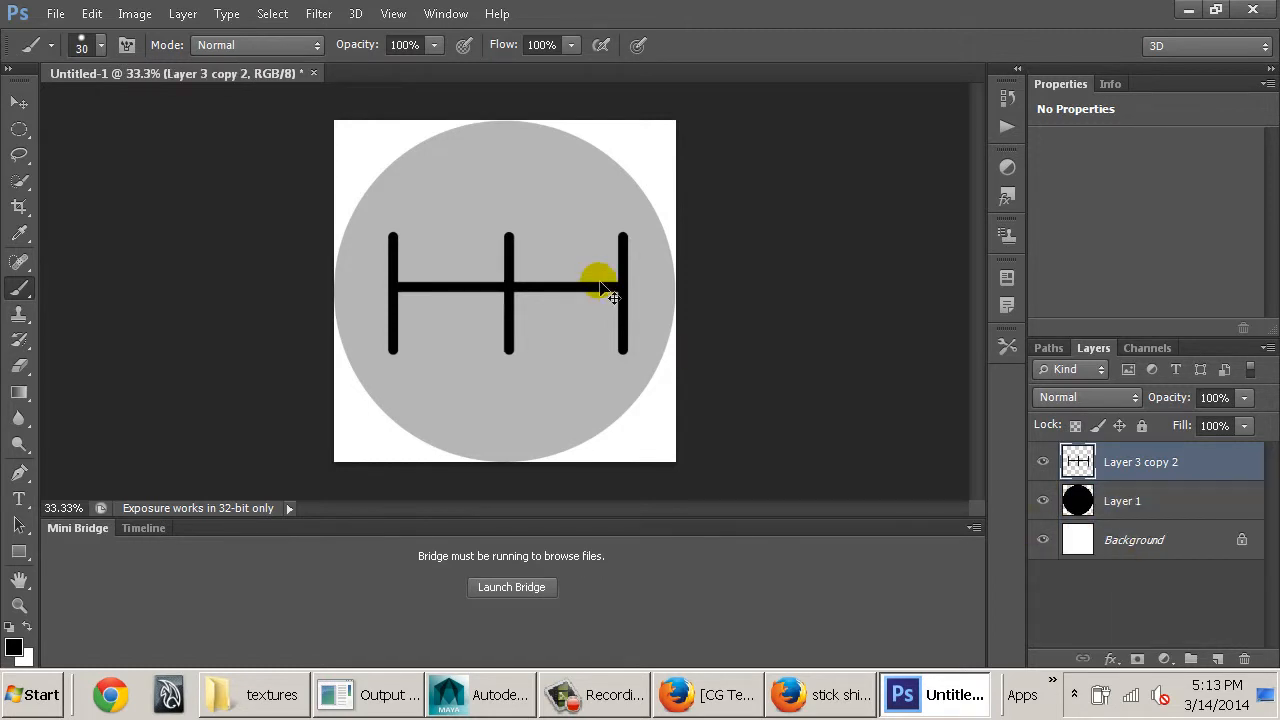
key(ctrl+t)
alt+drag(634, 356, 606, 349)
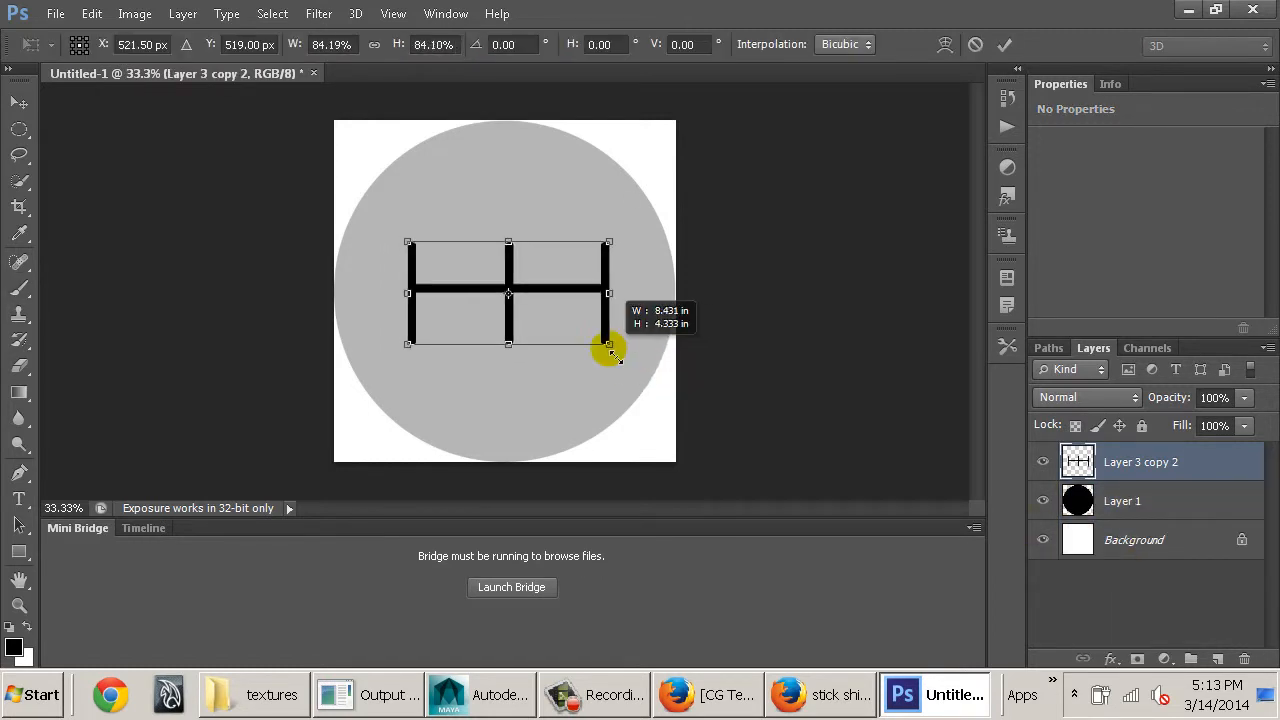
drag(557, 289, 553, 302)
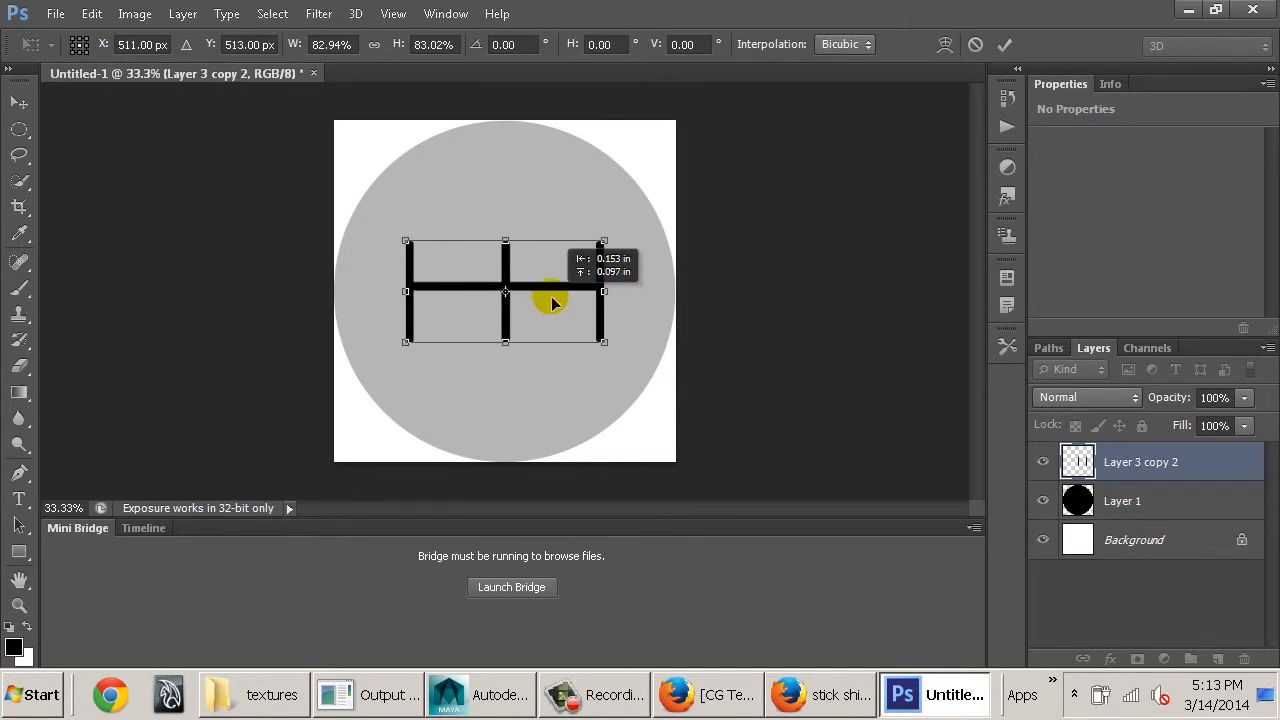
key(Return)
Type '1 3 5' above the bars, then enlarge and position it just above them
key(b)
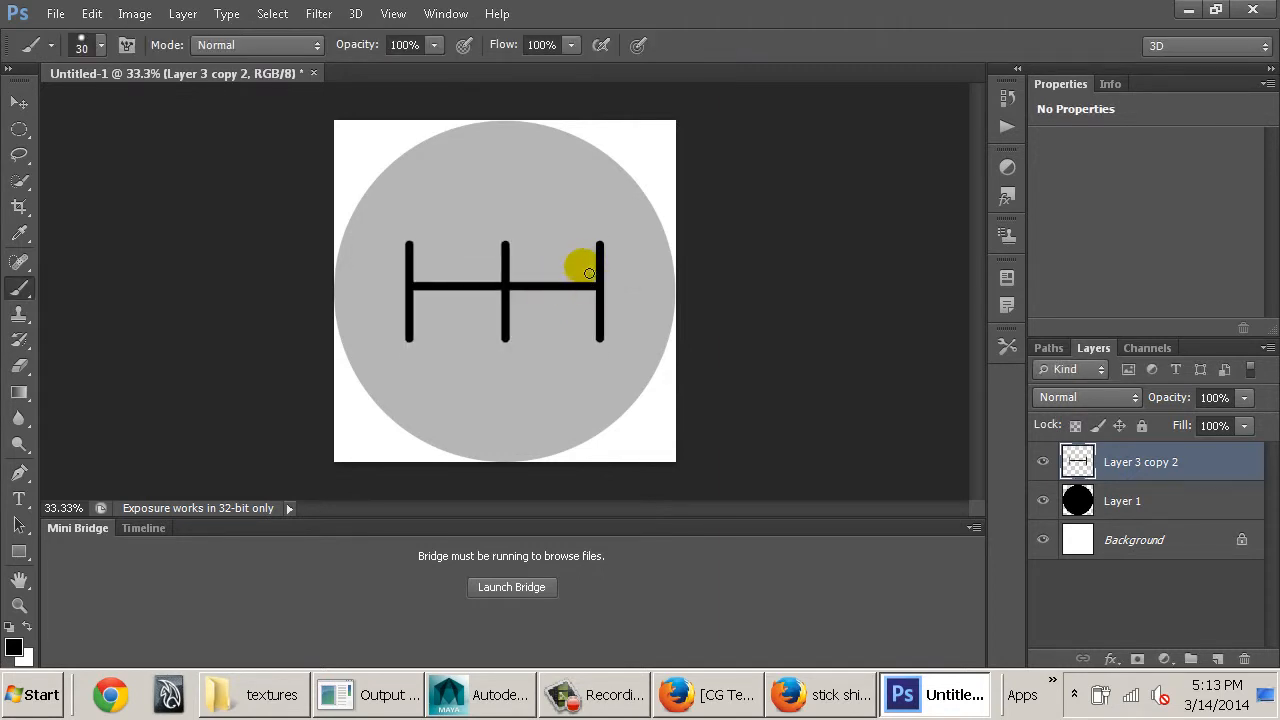
key(t)
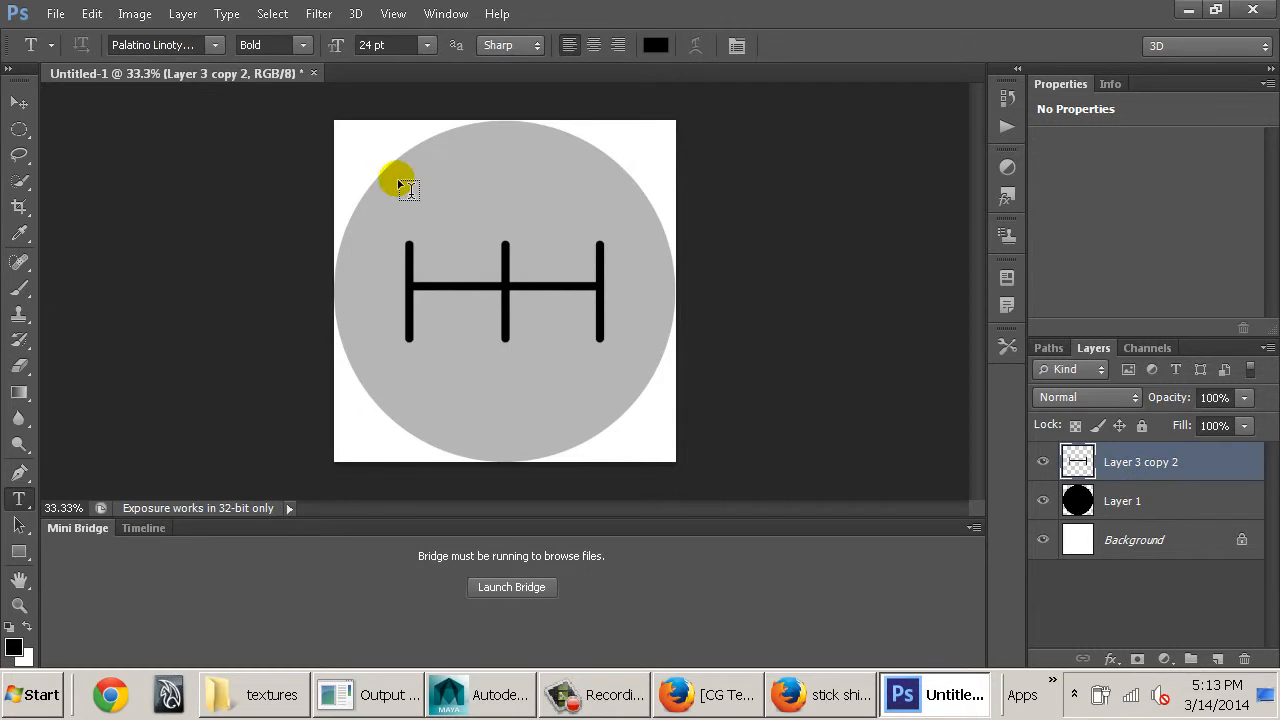
click(399, 180)
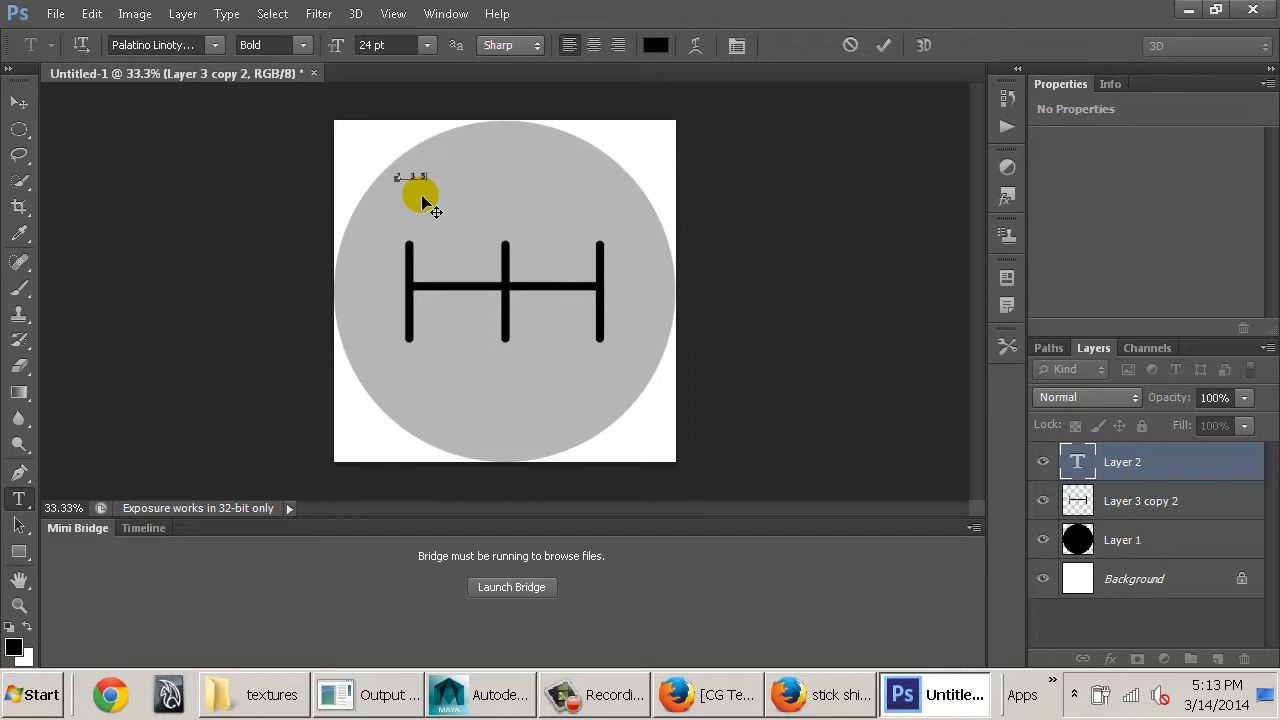
click(408, 180)
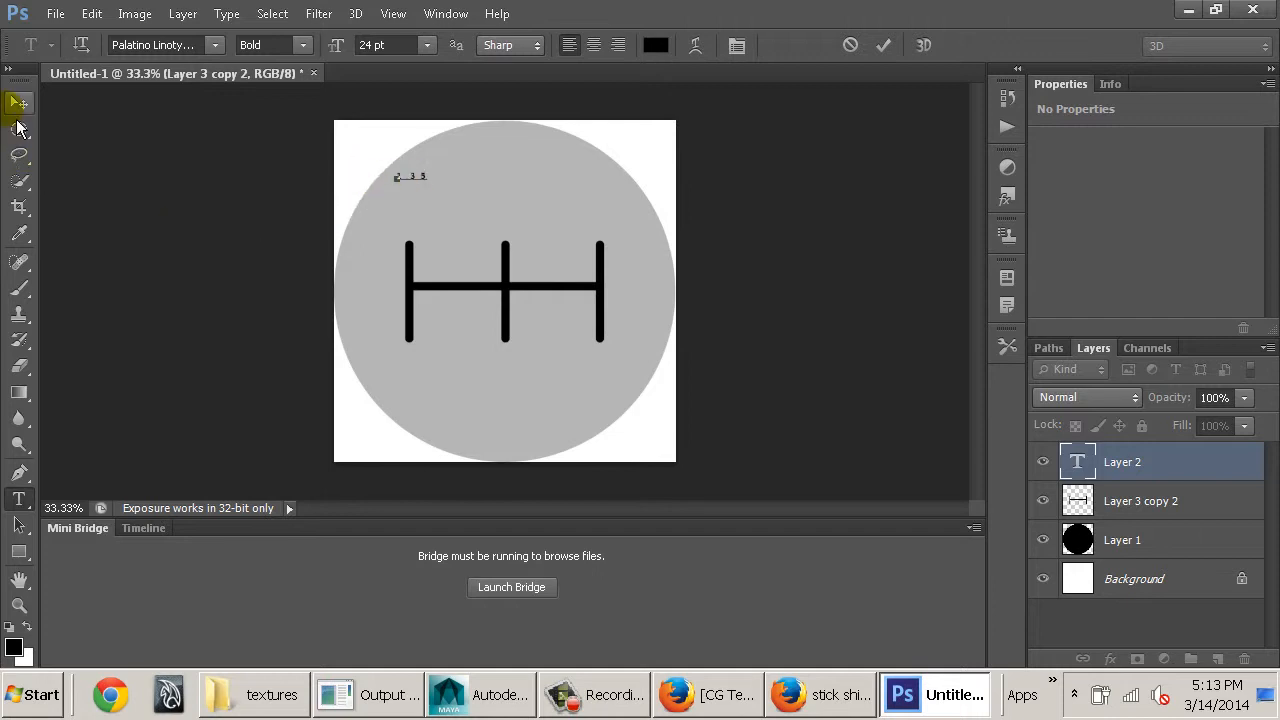
click(20, 99)
key(ctrl+t)
drag(429, 180, 614, 251)
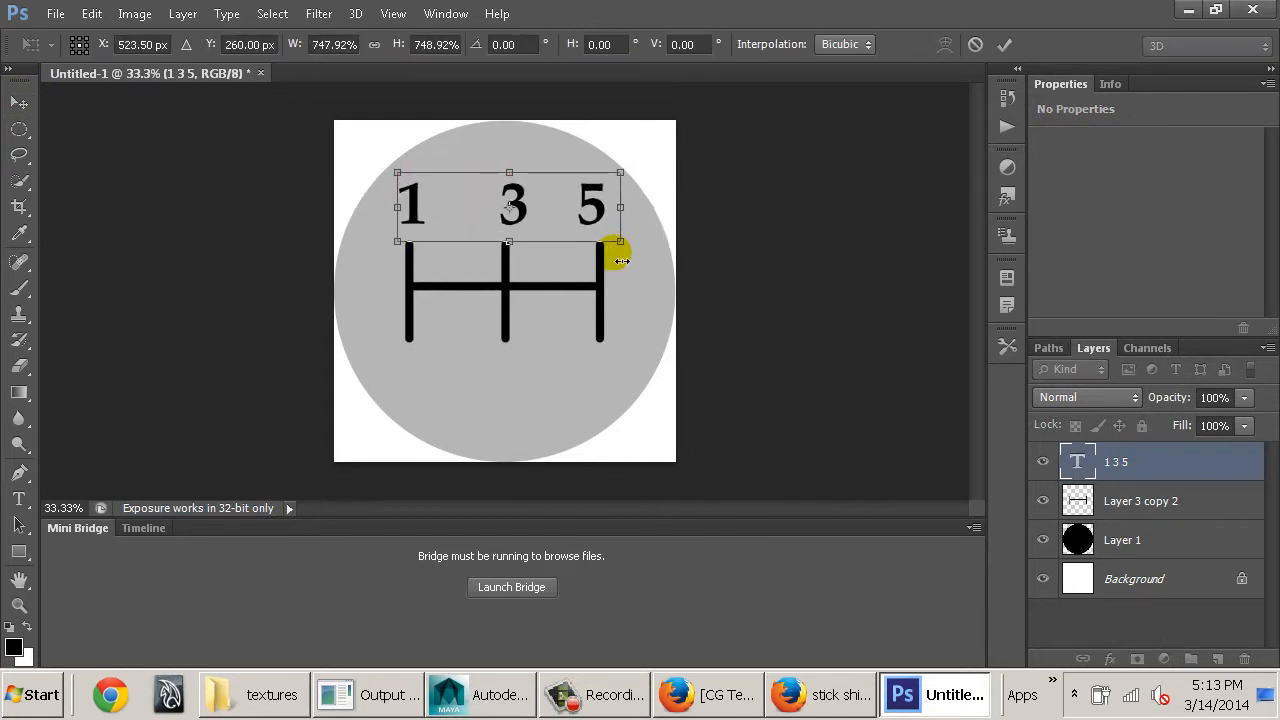
drag(518, 219, 516, 226)
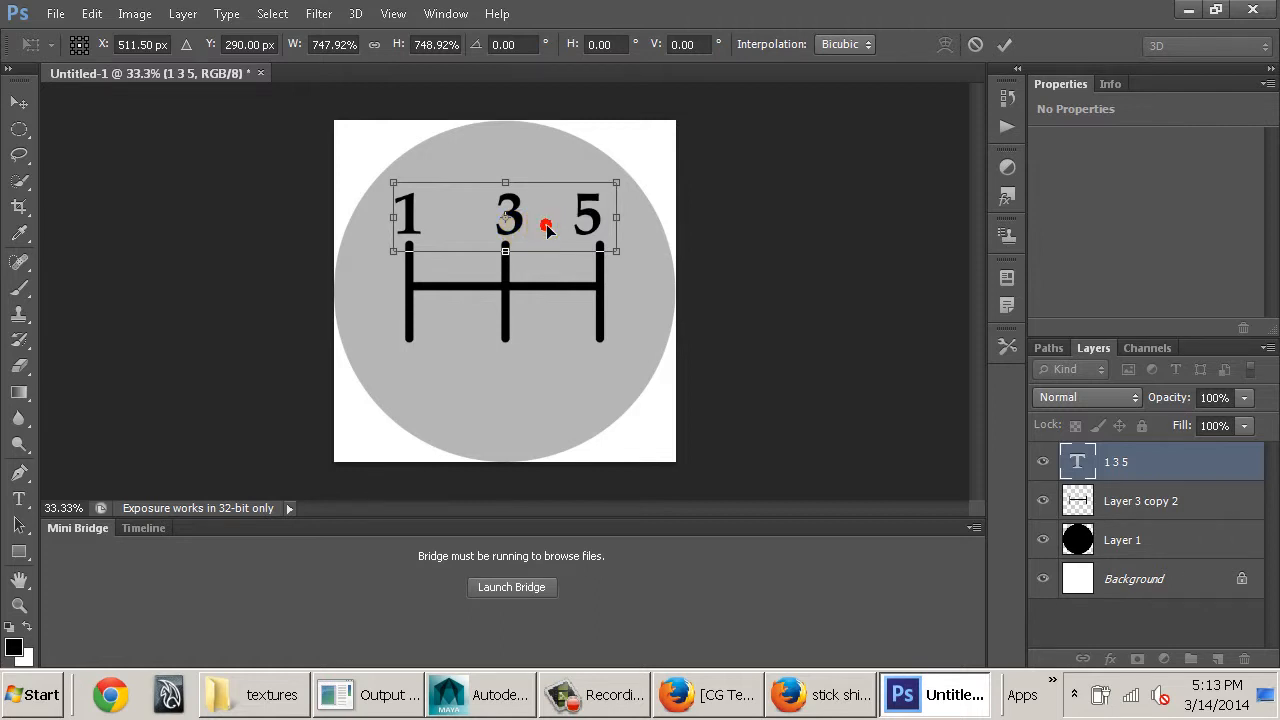
double_click(568, 218)
Remove the extra space in '1 3 5' and set its character tracking to 0
key(t)
click(580, 222)
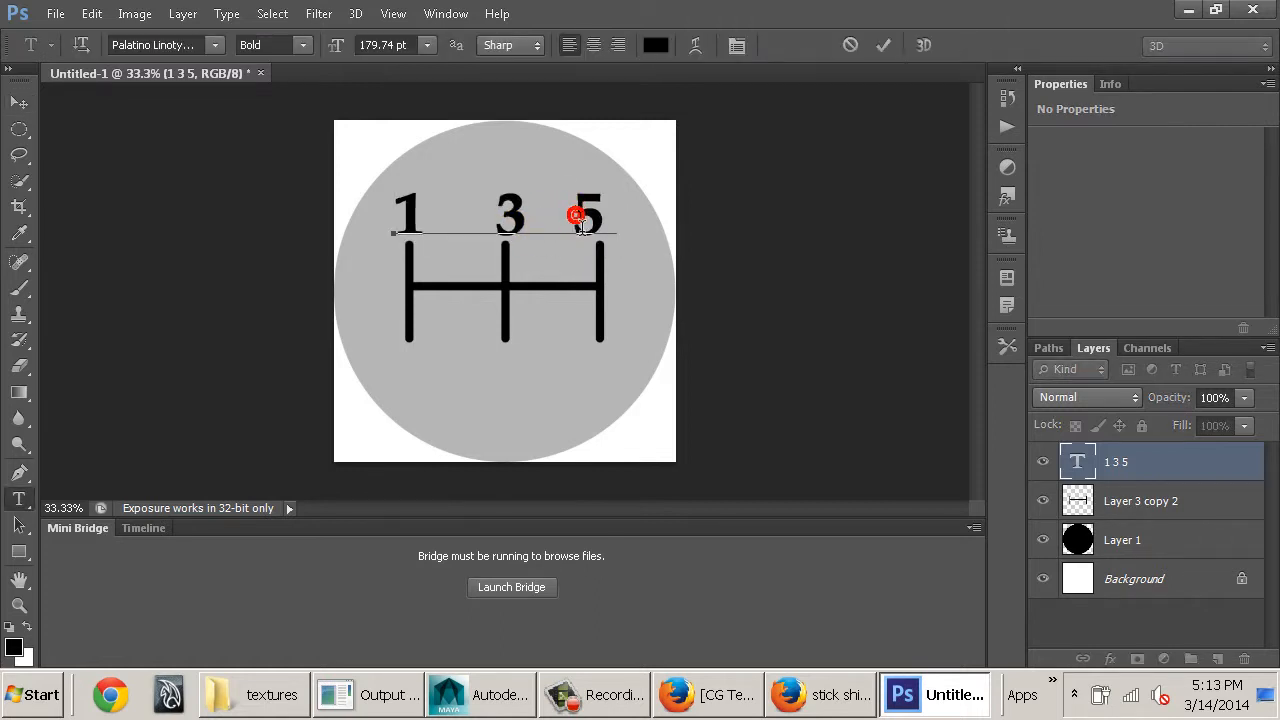
key(BackSpace)
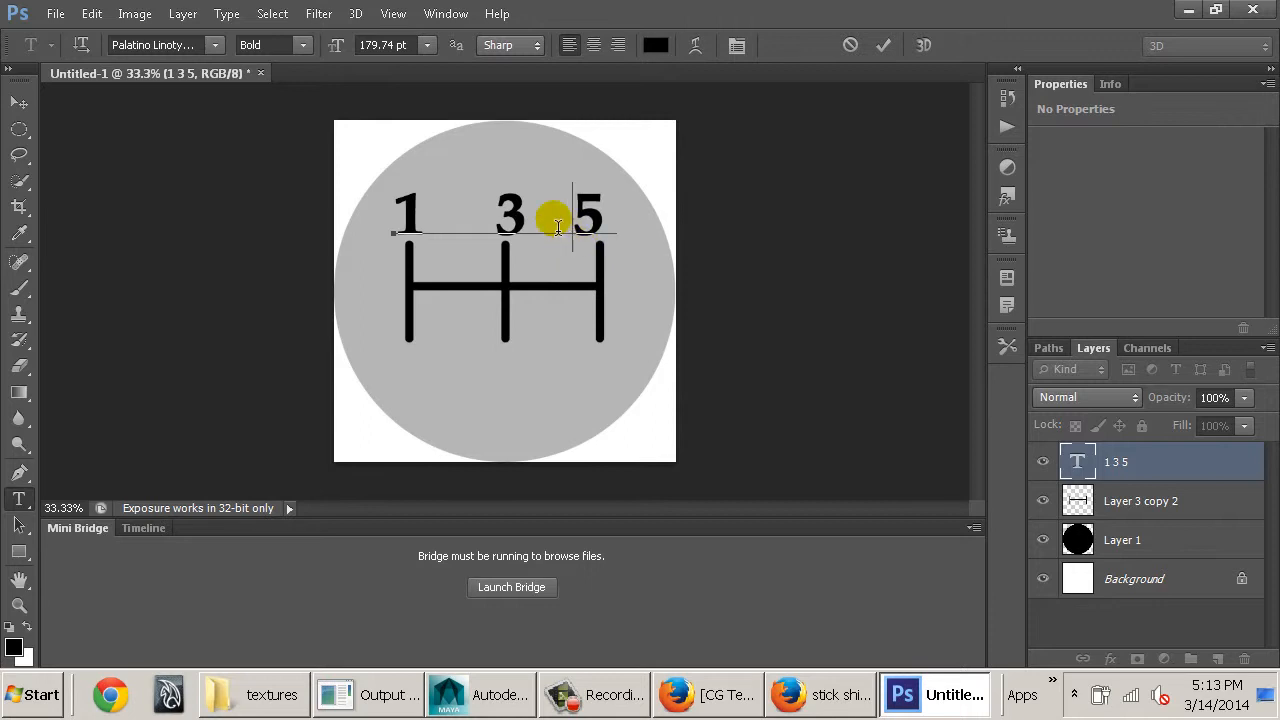
double_click(557, 221)
click(557, 221)
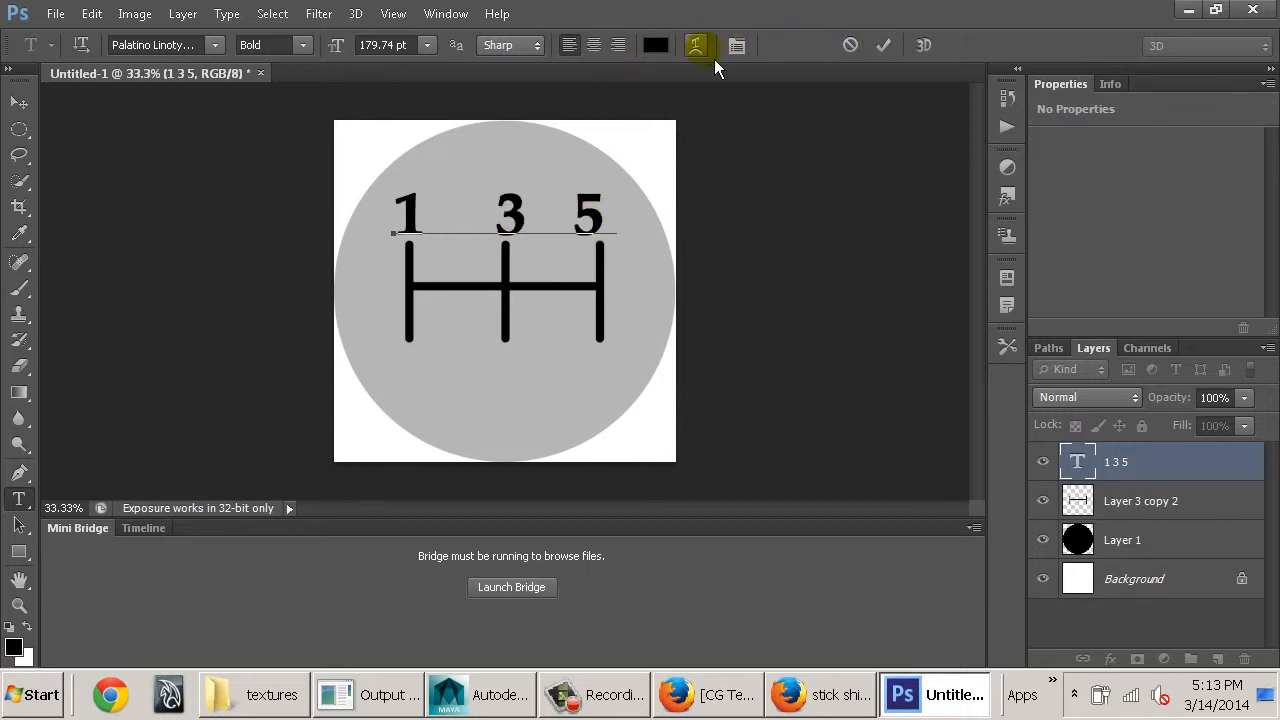
click(750, 47)
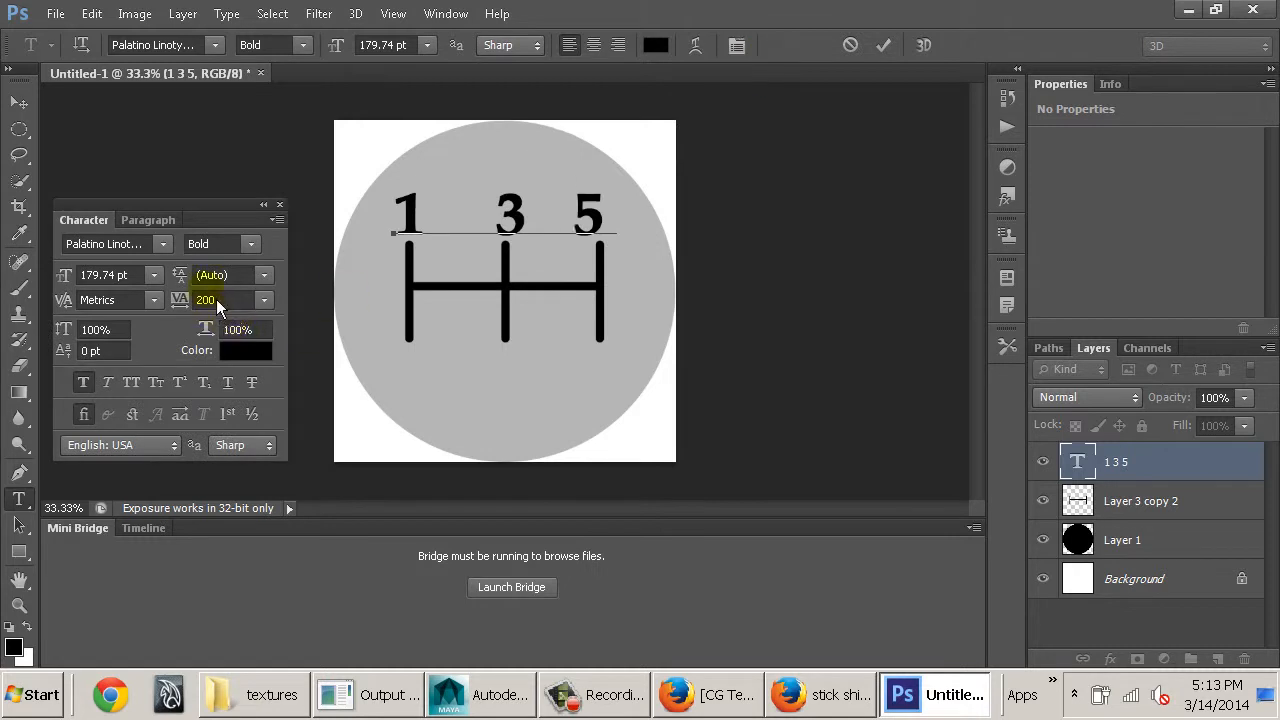
key(ctrl+a)
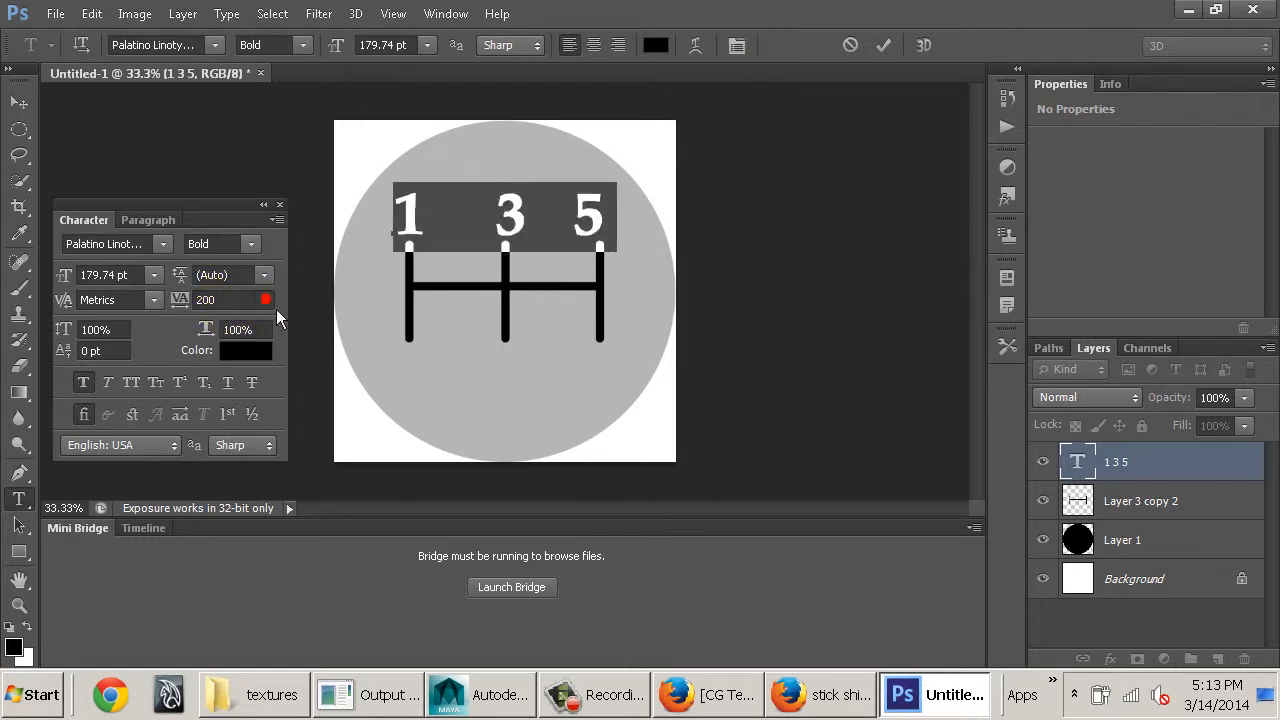
click(264, 300)
click(248, 467)
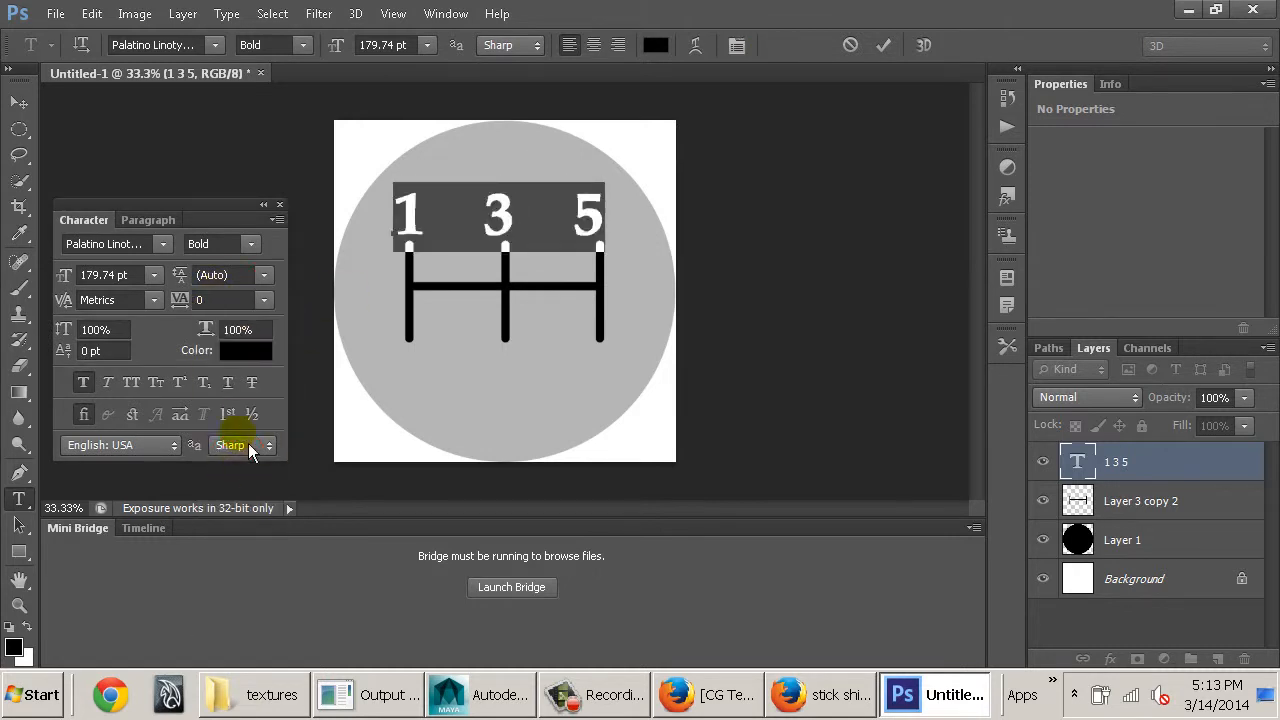
click(20, 103)
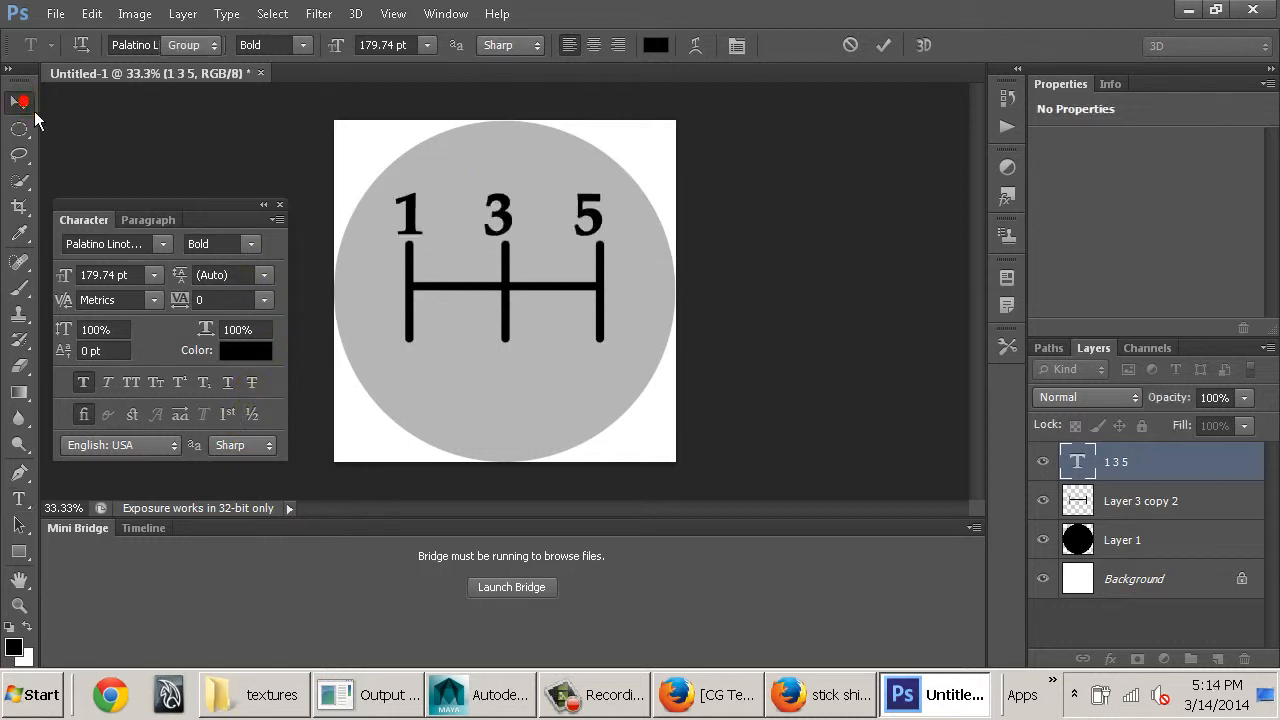
Enlarge the '1 3 5' text slightly to about 195 pt
key(ctrl+t)
drag(600, 252, 622, 260)
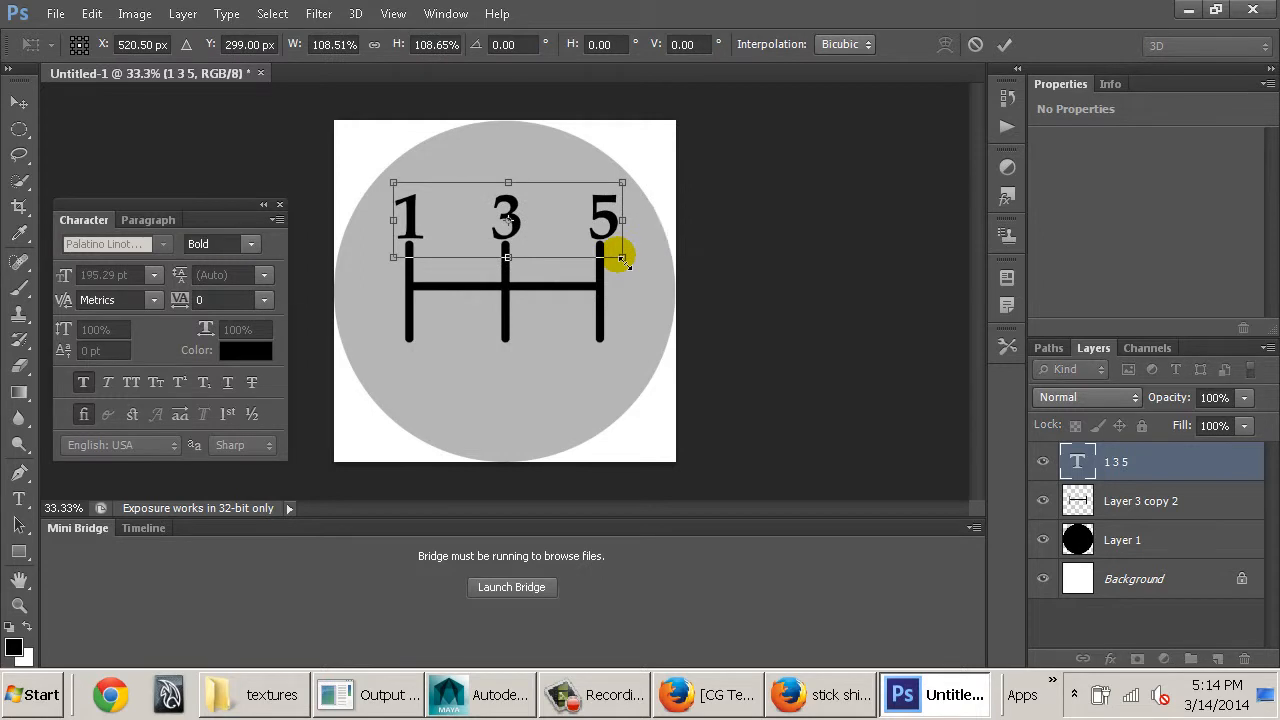
key(Return)
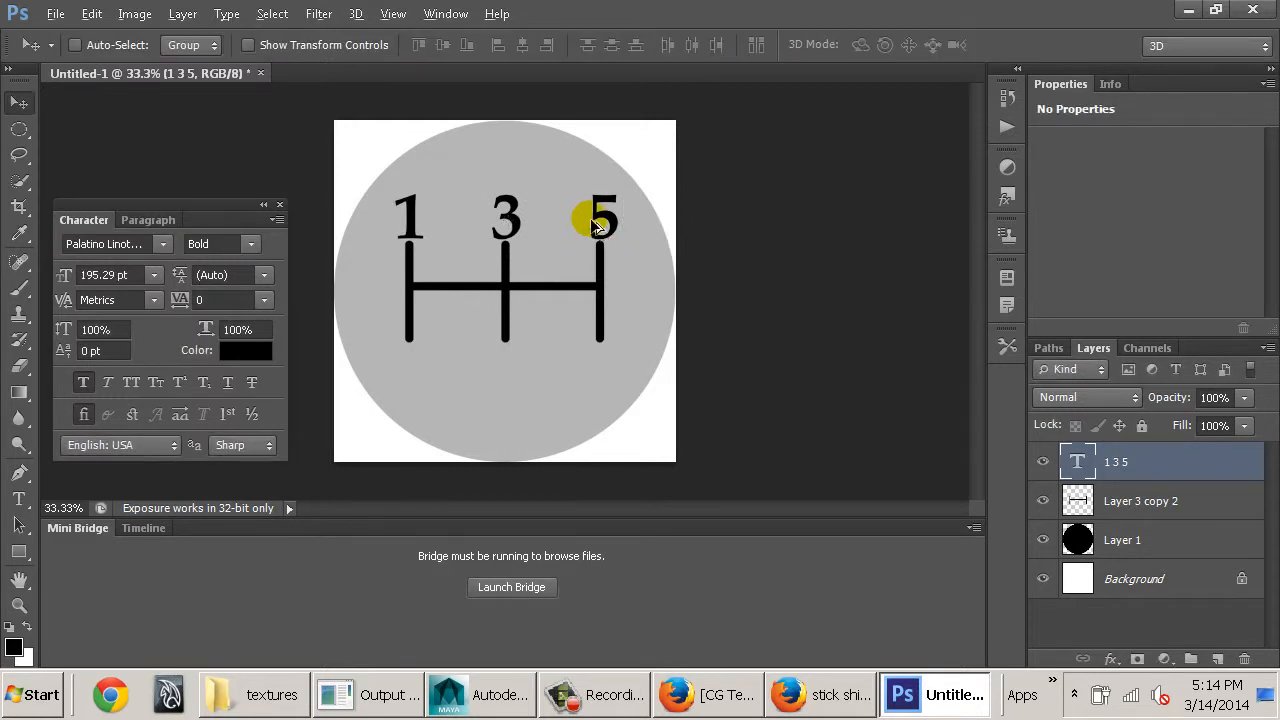
Duplicate the '1 3 5' text below the bars and retype it as '2 4 R'
alt+drag(601, 222, 592, 366)
key(t)
drag(448, 390, 396, 385)
text(2 3 5)
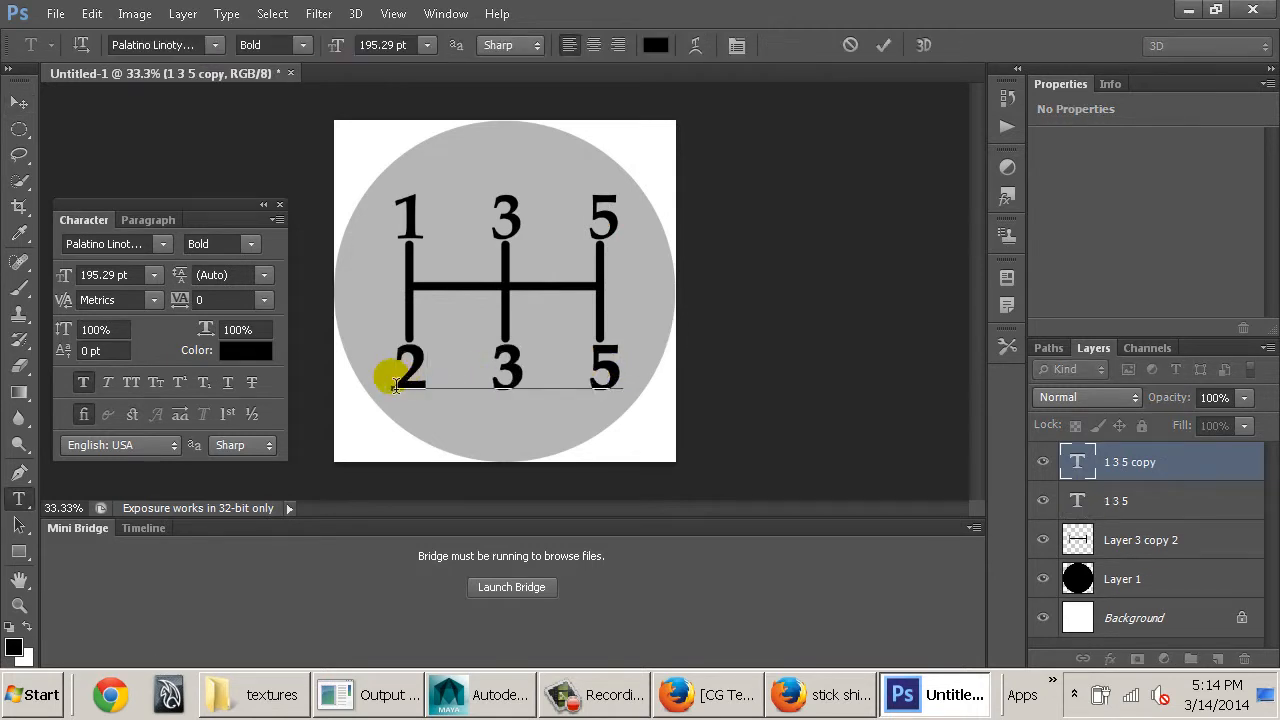
key(shift+Right)
key(shift+Right)
key(shift+Right)
key(shift+Right)
text(4)
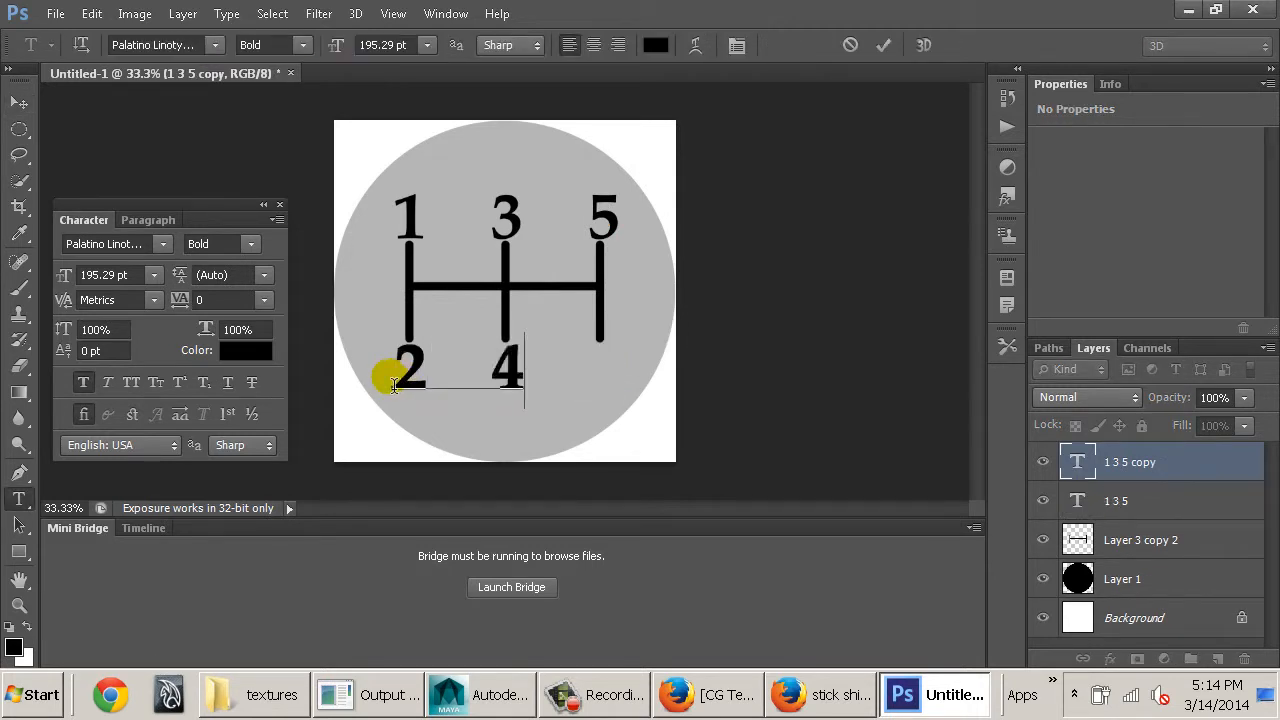
text( R)
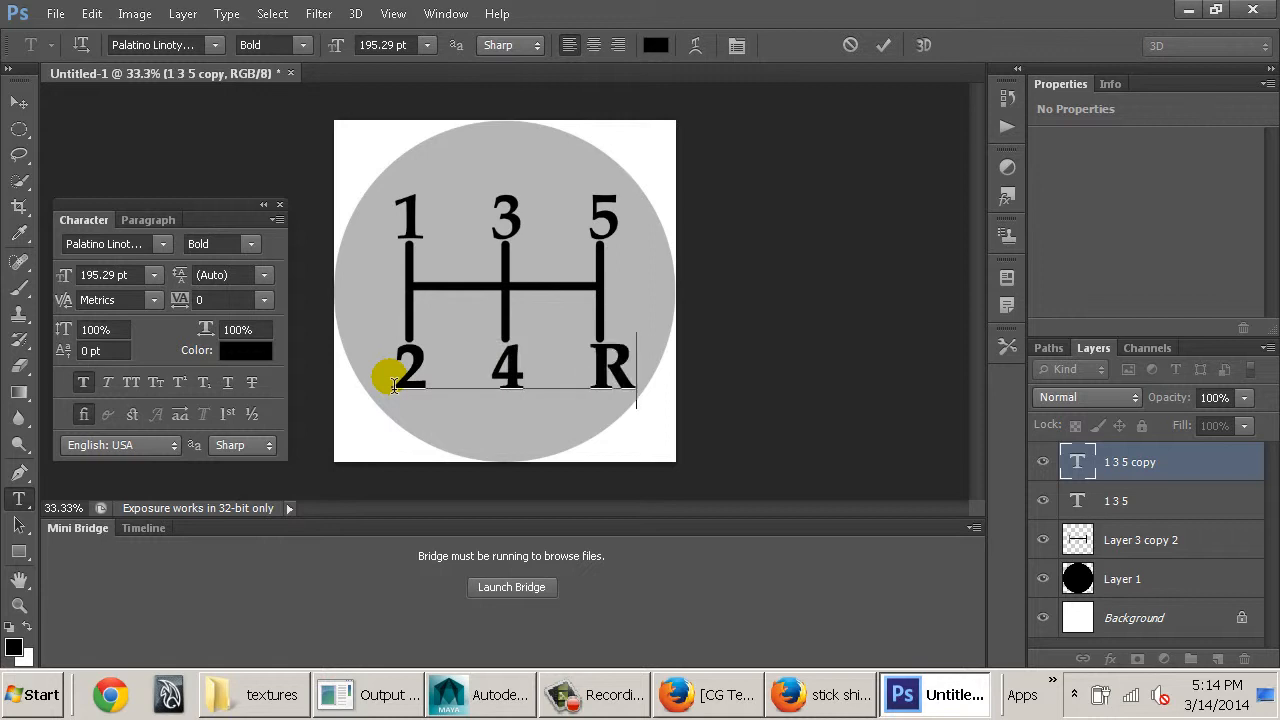
click(20, 100)
Nudge both number rows, then shrink the numbers and H pattern together slightly
drag(601, 373, 598, 372)
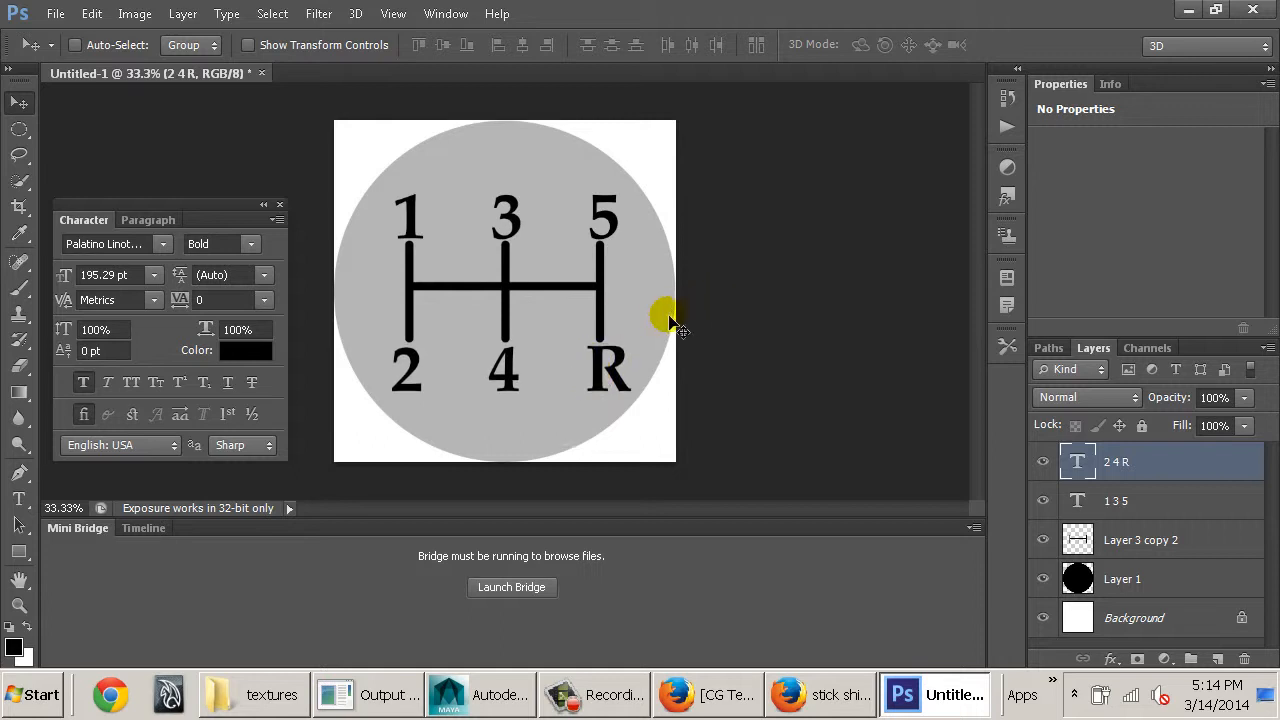
click(1126, 497)
key(shift+Up)
key(shift+Up)
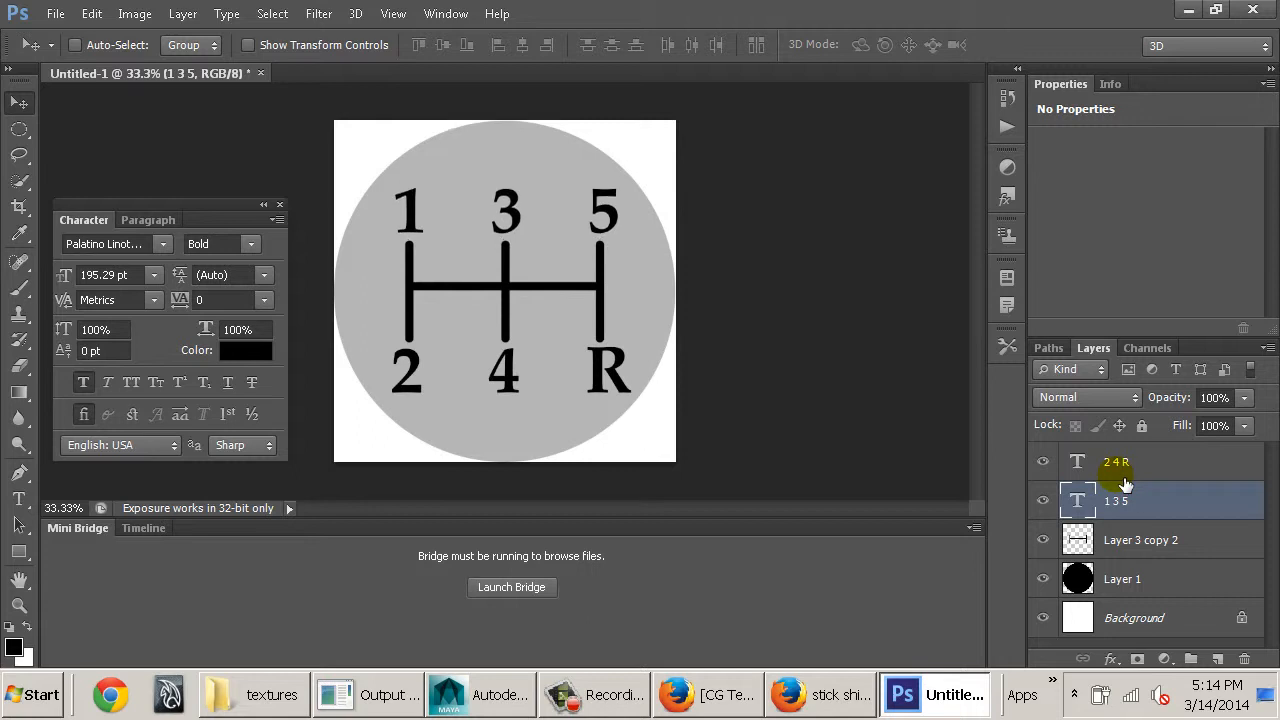
click(1130, 470)
shift+click(1131, 538)
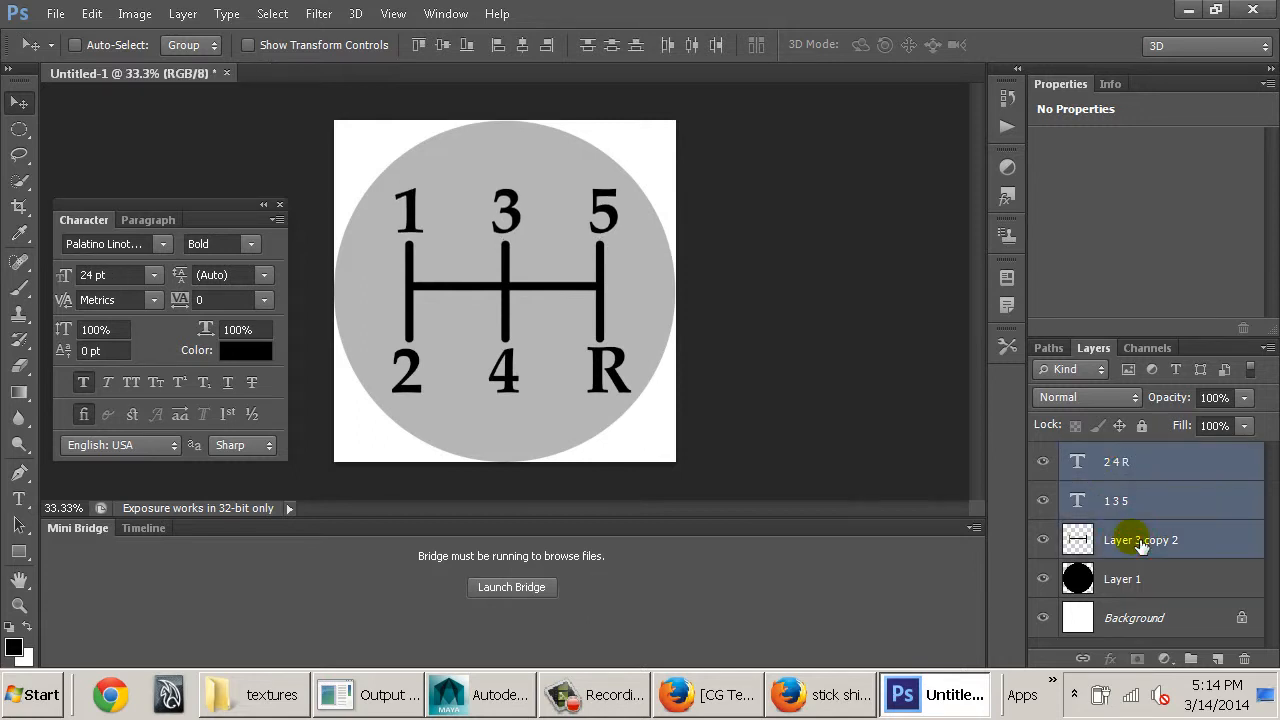
key(ctrl+t)
drag(627, 391, 617, 388)
key(Return)
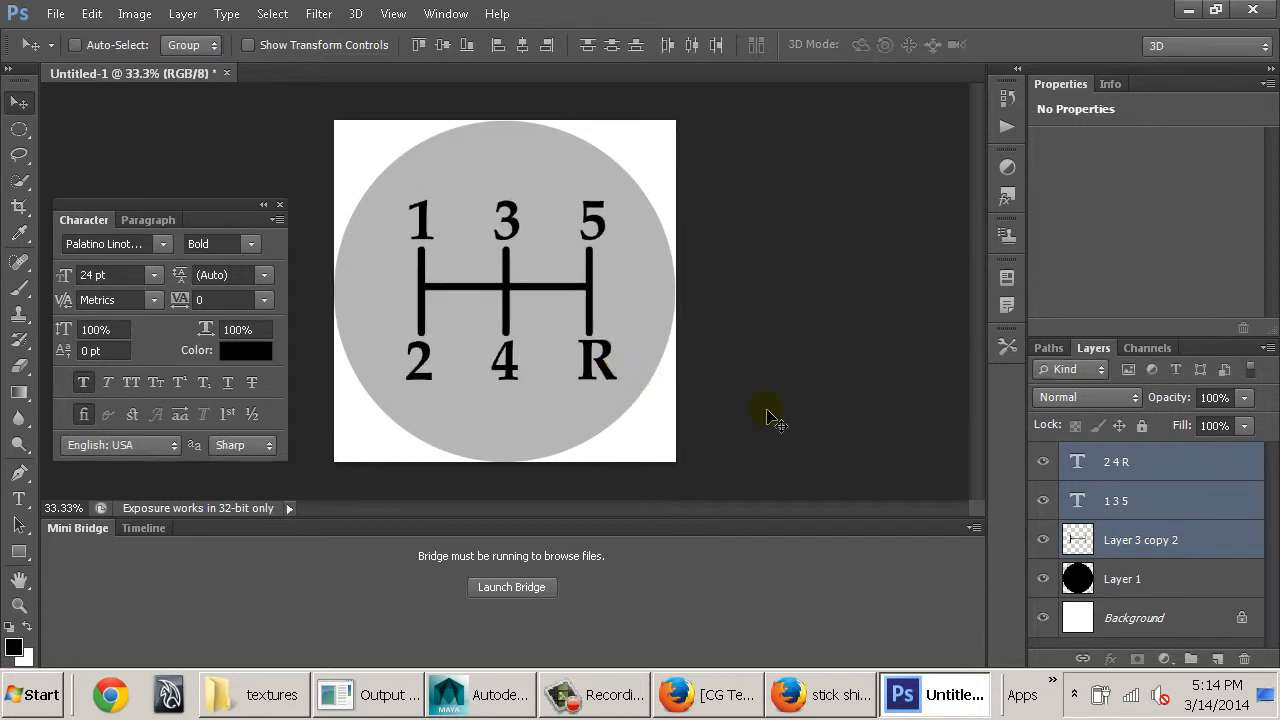
click(1110, 578)
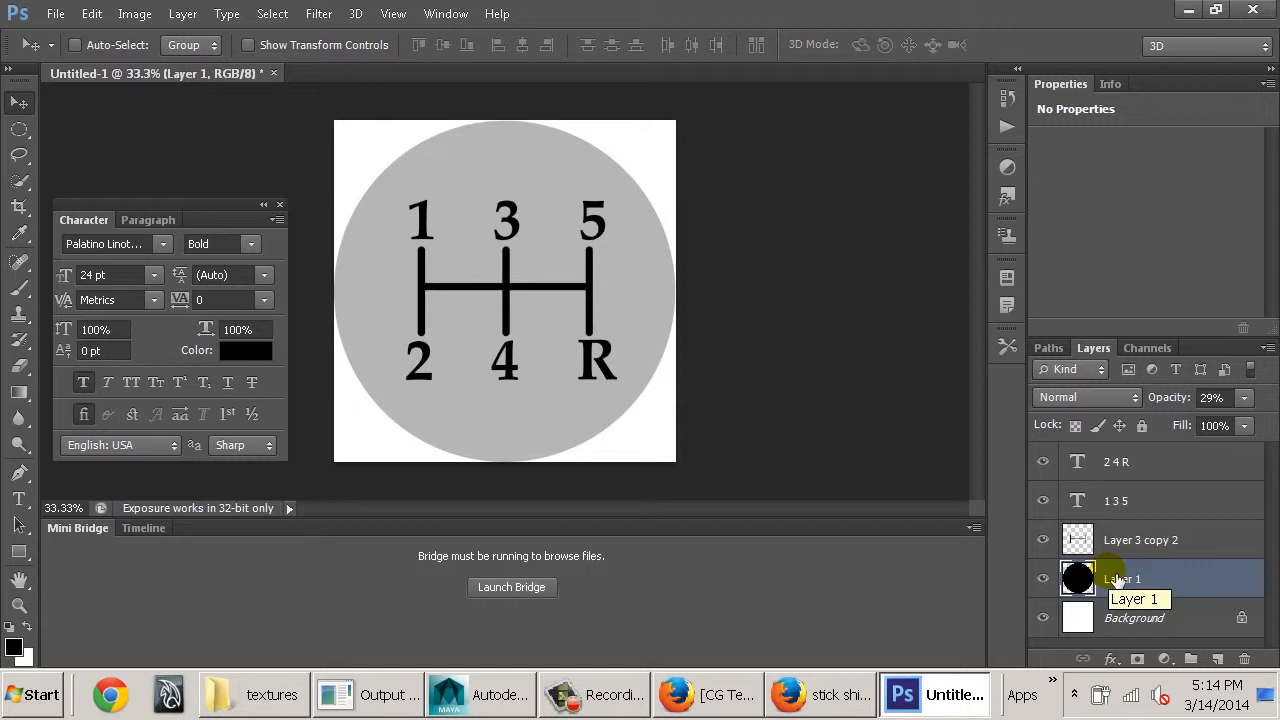
Set Layer 1's opacity to 0% and fill the Background with black
drag(1244, 397, 1175, 445)
click(1072, 616)
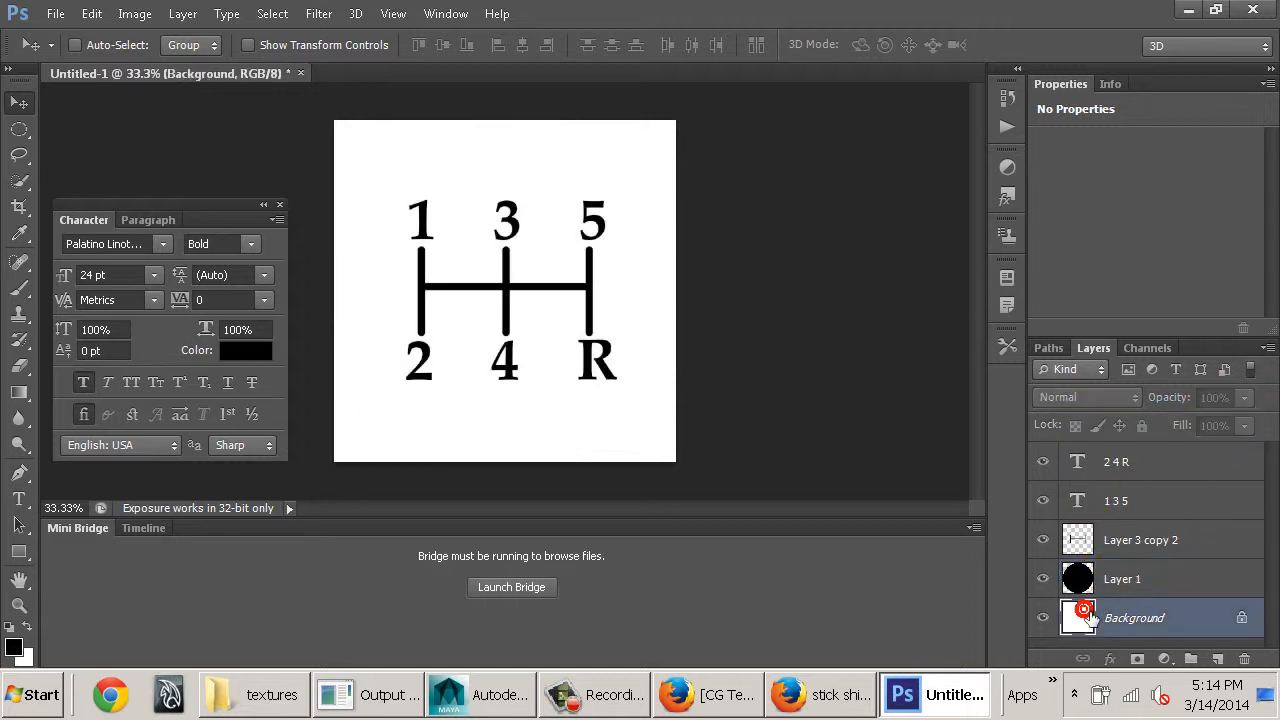
key(alt+BackSpace)
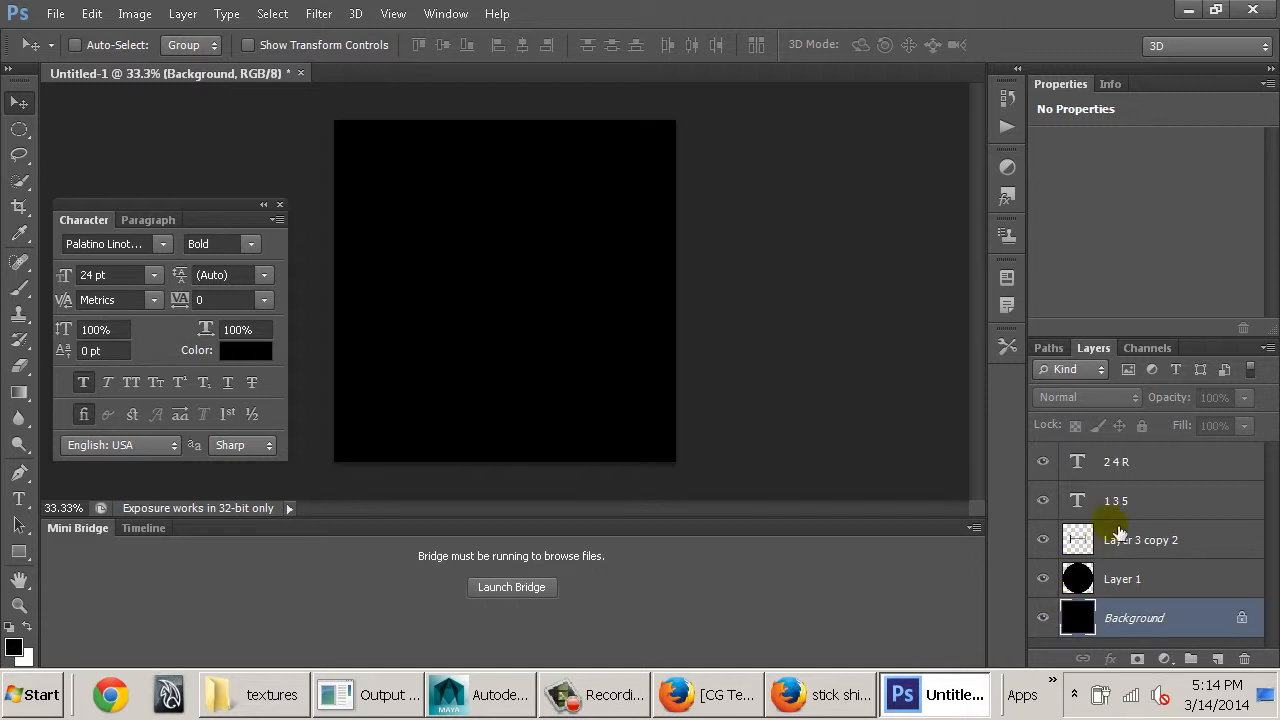
Change the '2 4 R' and '1 3 5' text colour to white
click(1118, 459)
shift+click(1122, 538)
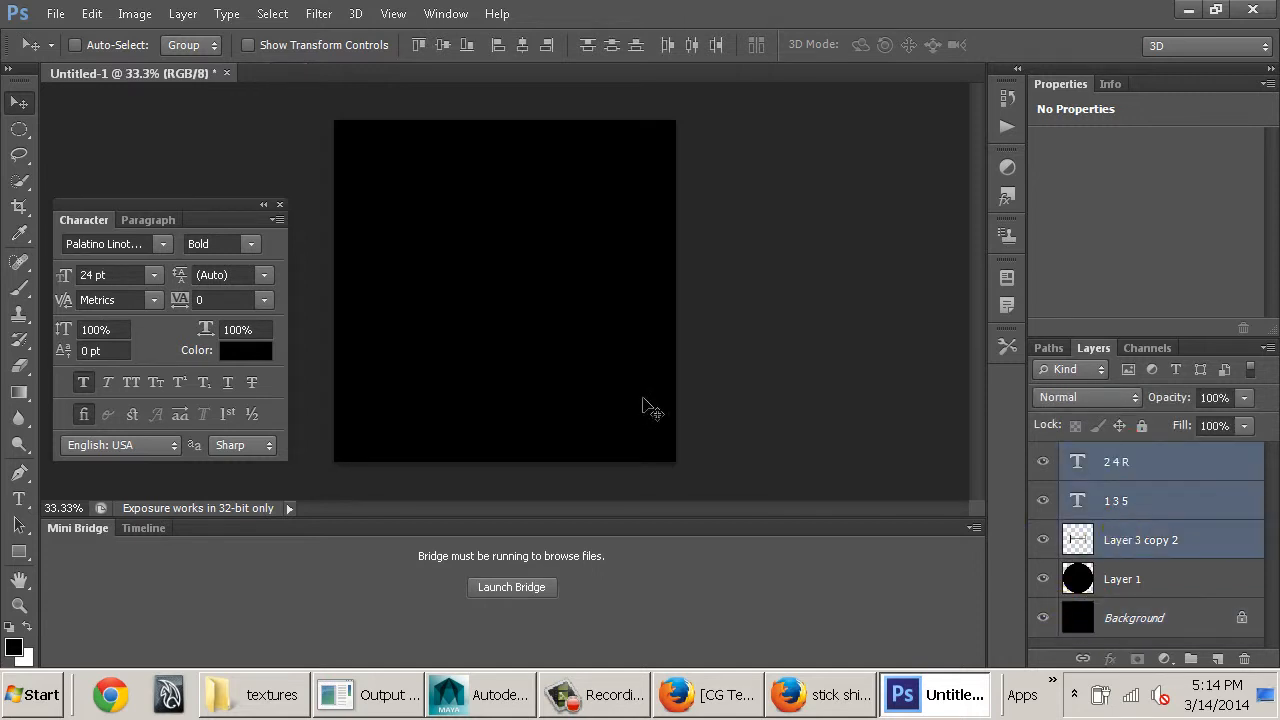
click(246, 345)
click(723, 320)
click(690, 286)
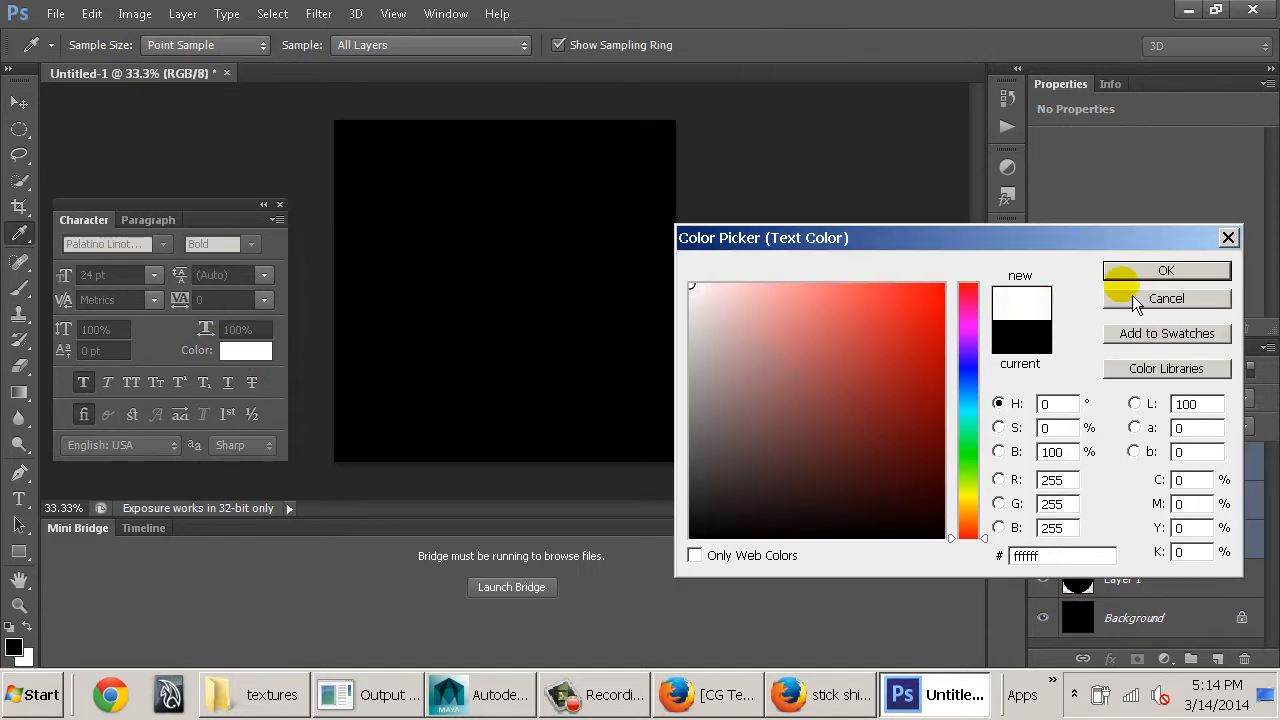
click(1176, 272)
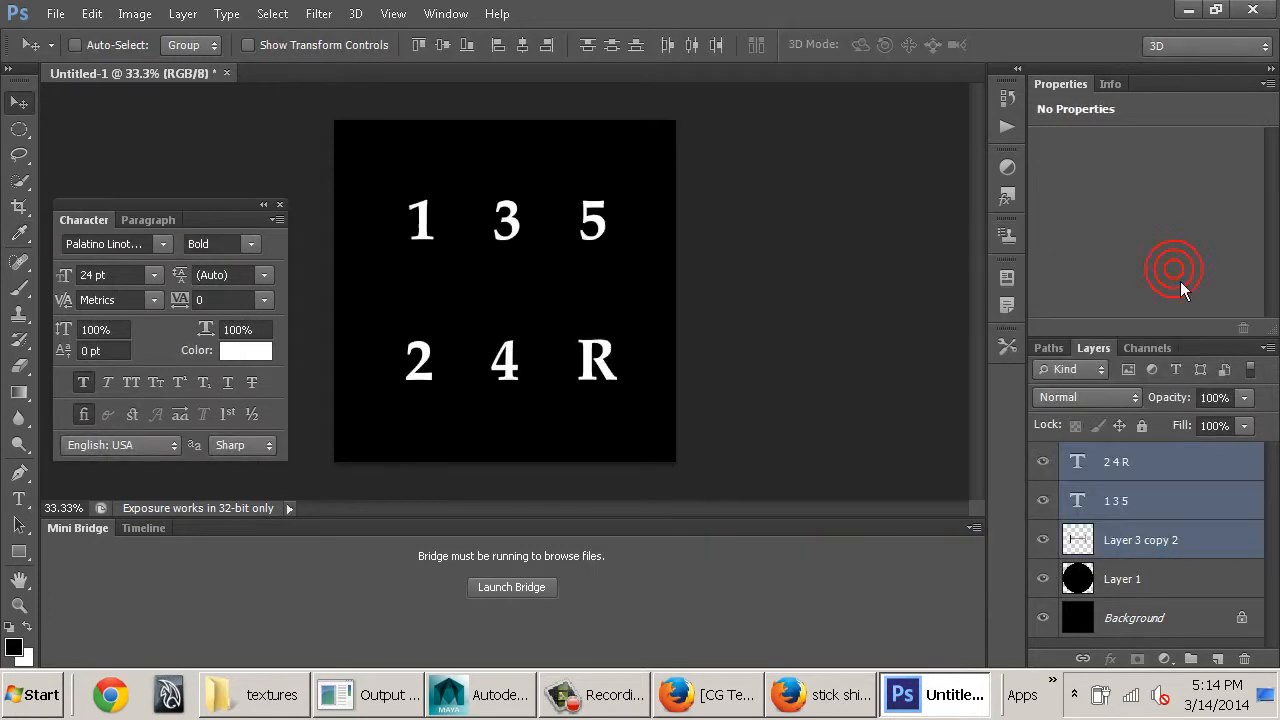
Fill the H pattern bars with white using their layer's shape as a selection
click(1142, 576)
ctrl+click(1064, 540)
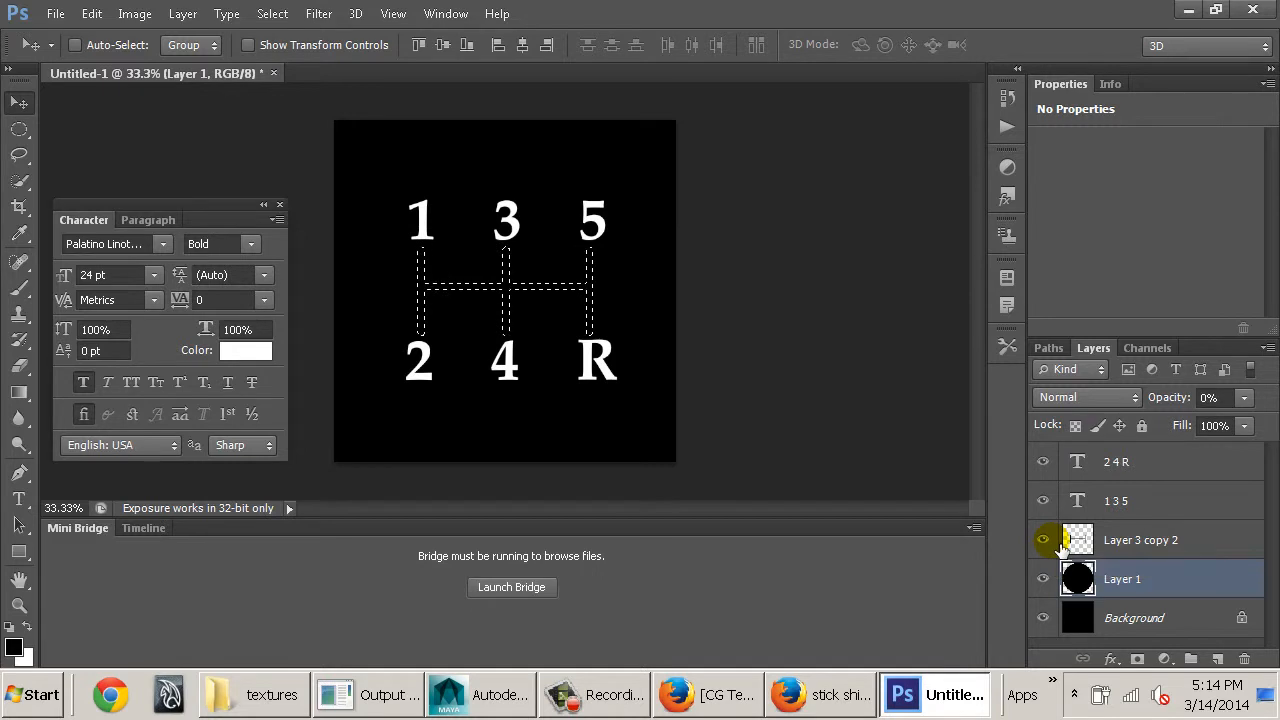
click(1076, 546)
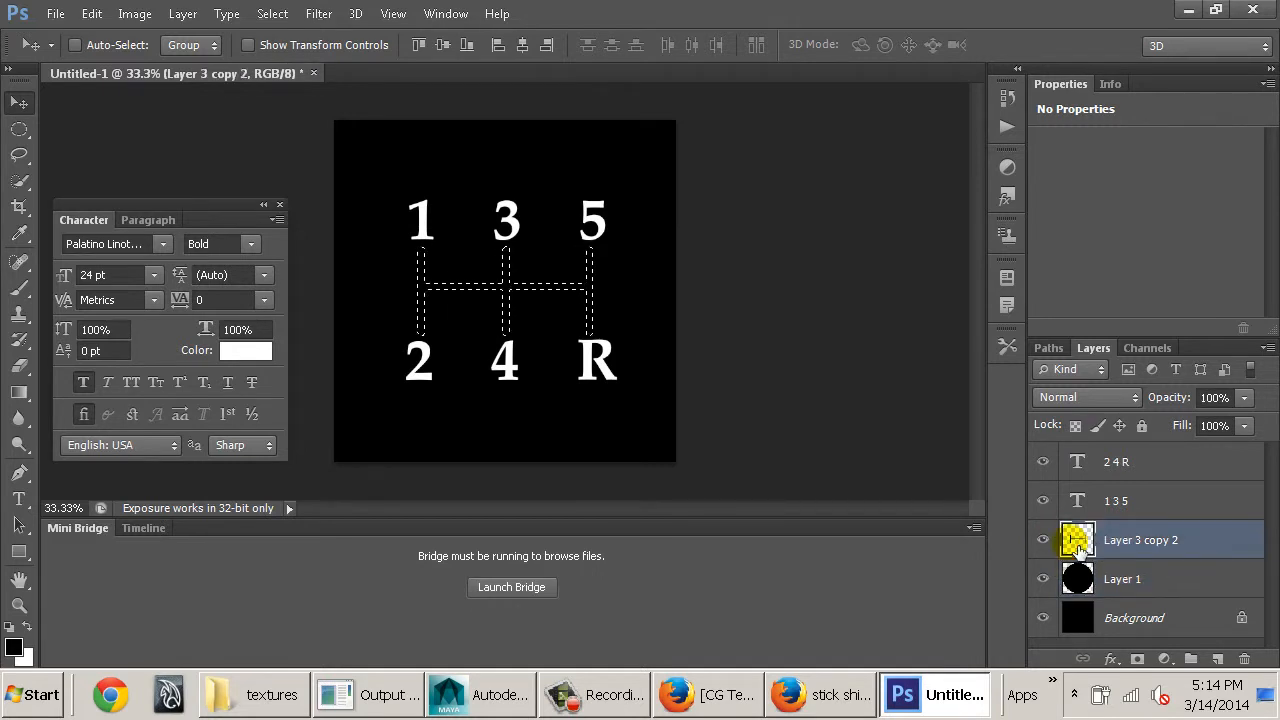
key(ctrl+BackSpace)
key(ctrl+d)
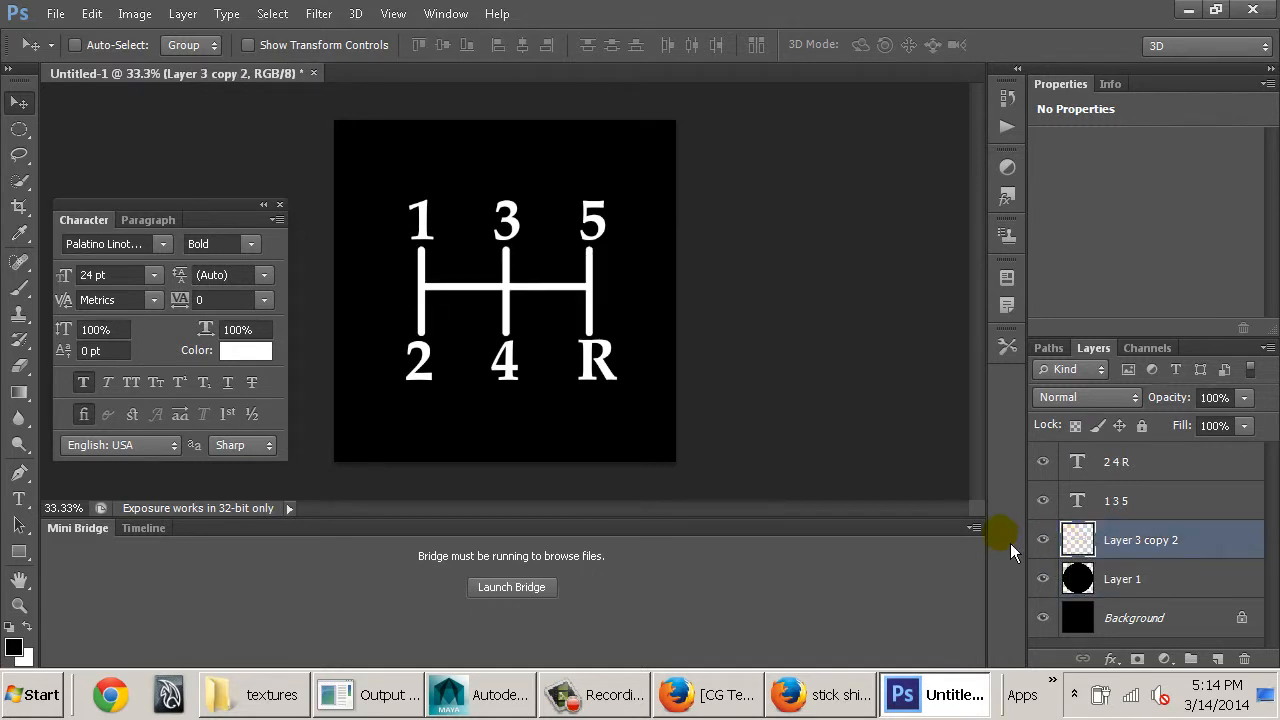
Save the label as stickshiftLabel.png in sourceimages and switch back to Maya
key(ctrl+s)
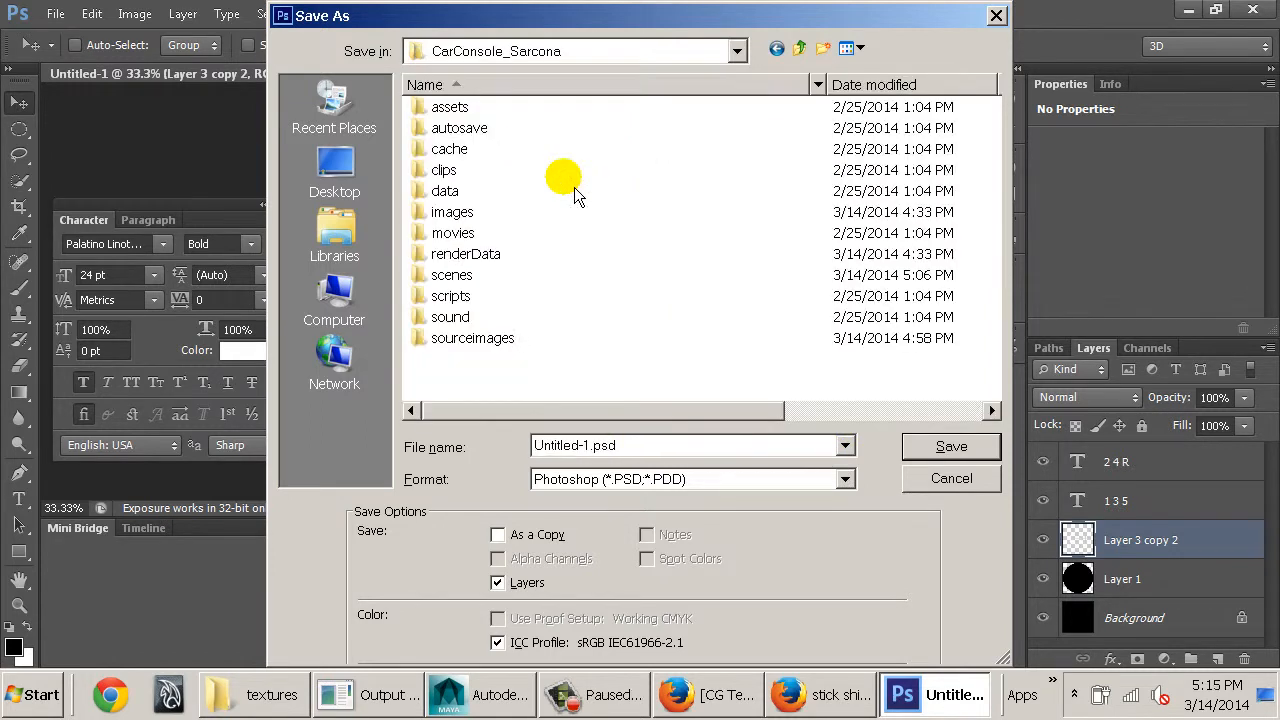
double_click(491, 342)
click(575, 445)
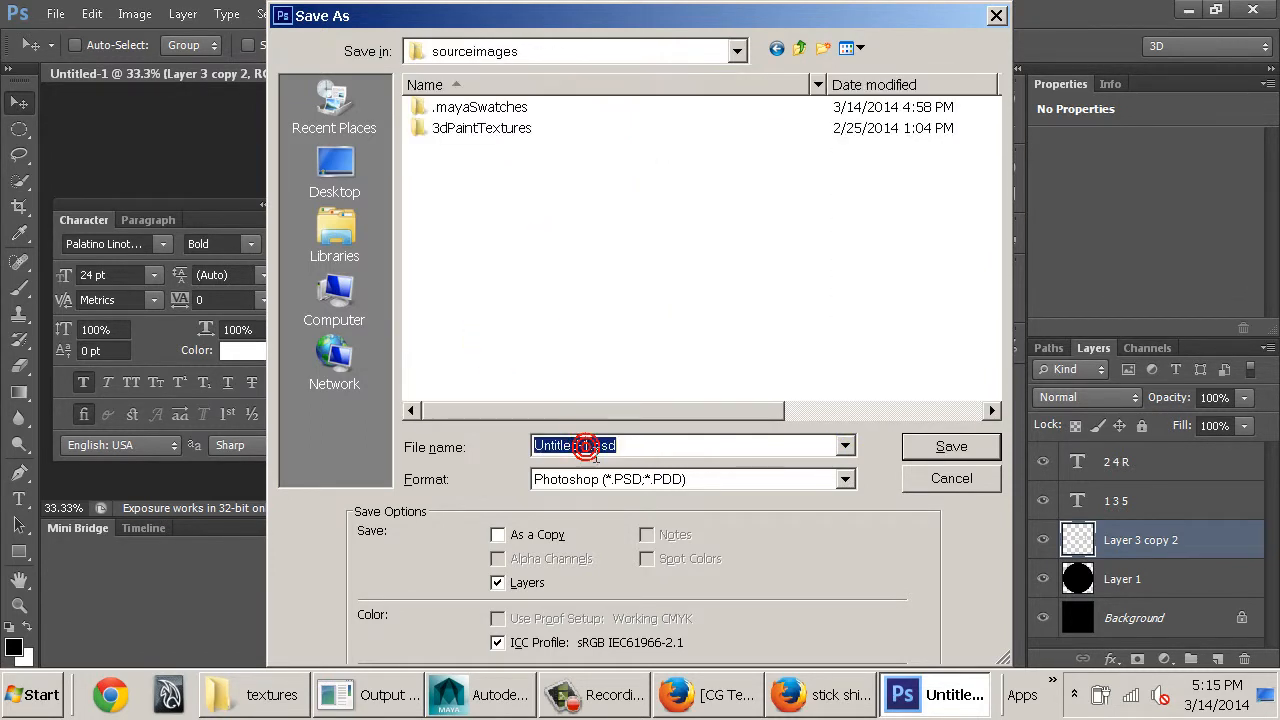
text(stickshiftLabel)
key(Tab)
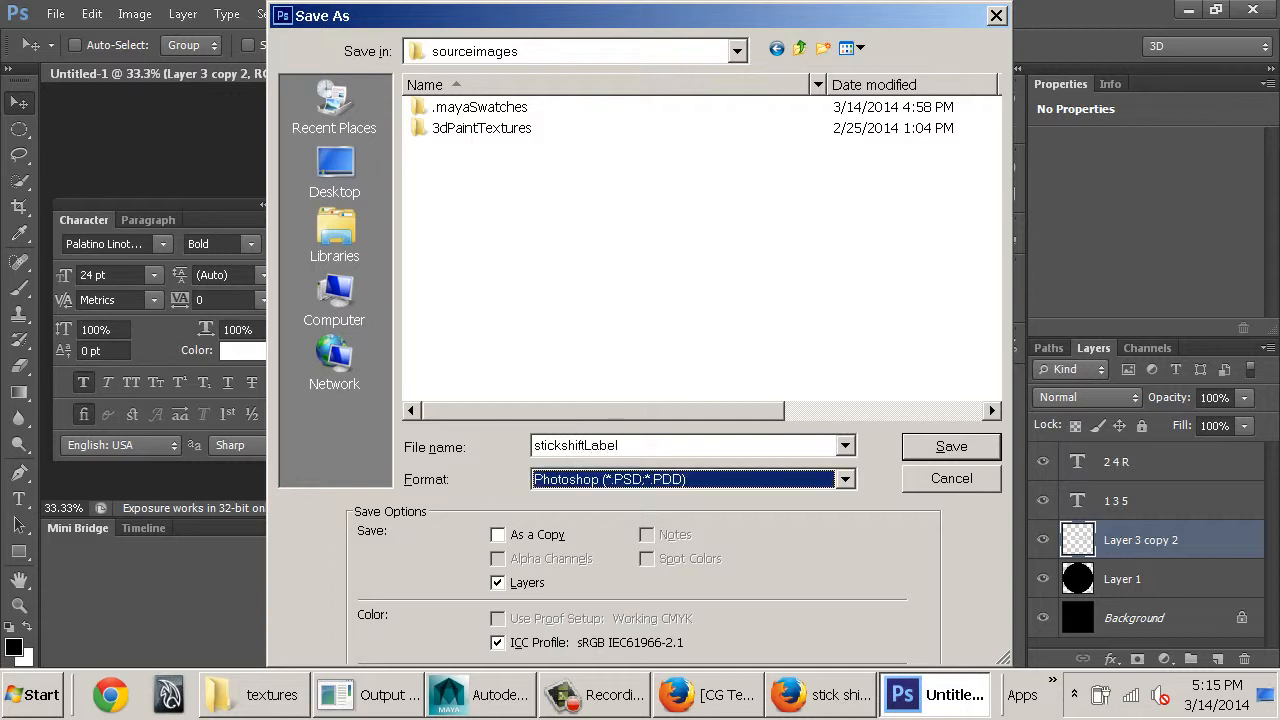
key(p)
key(p)
key(p)
key(p)
key(p)
key(p)
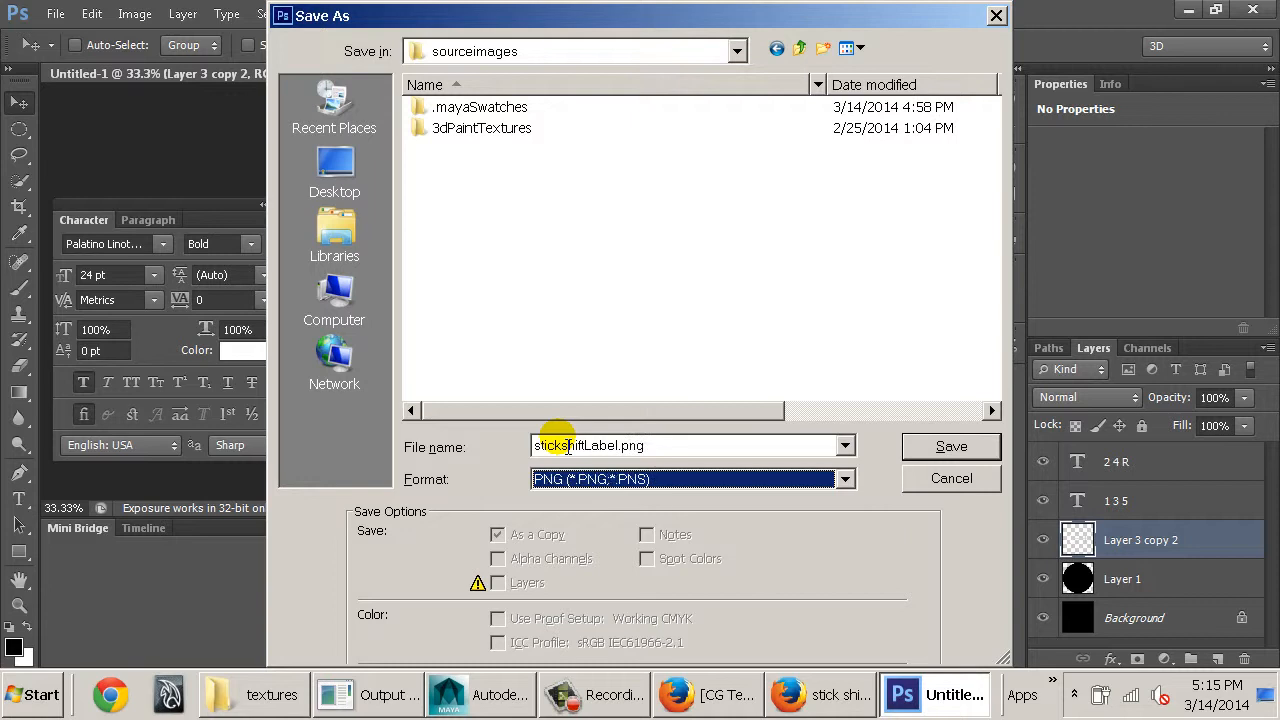
click(962, 446)
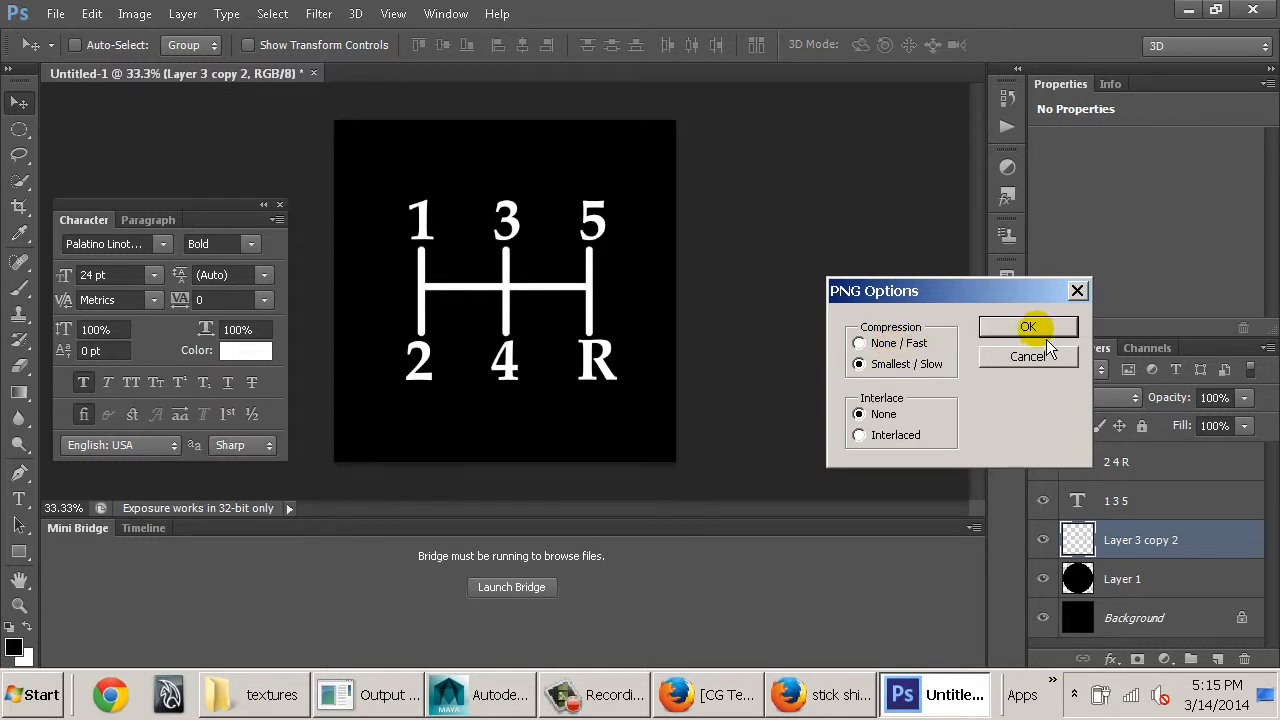
click(880, 366)
click(993, 330)
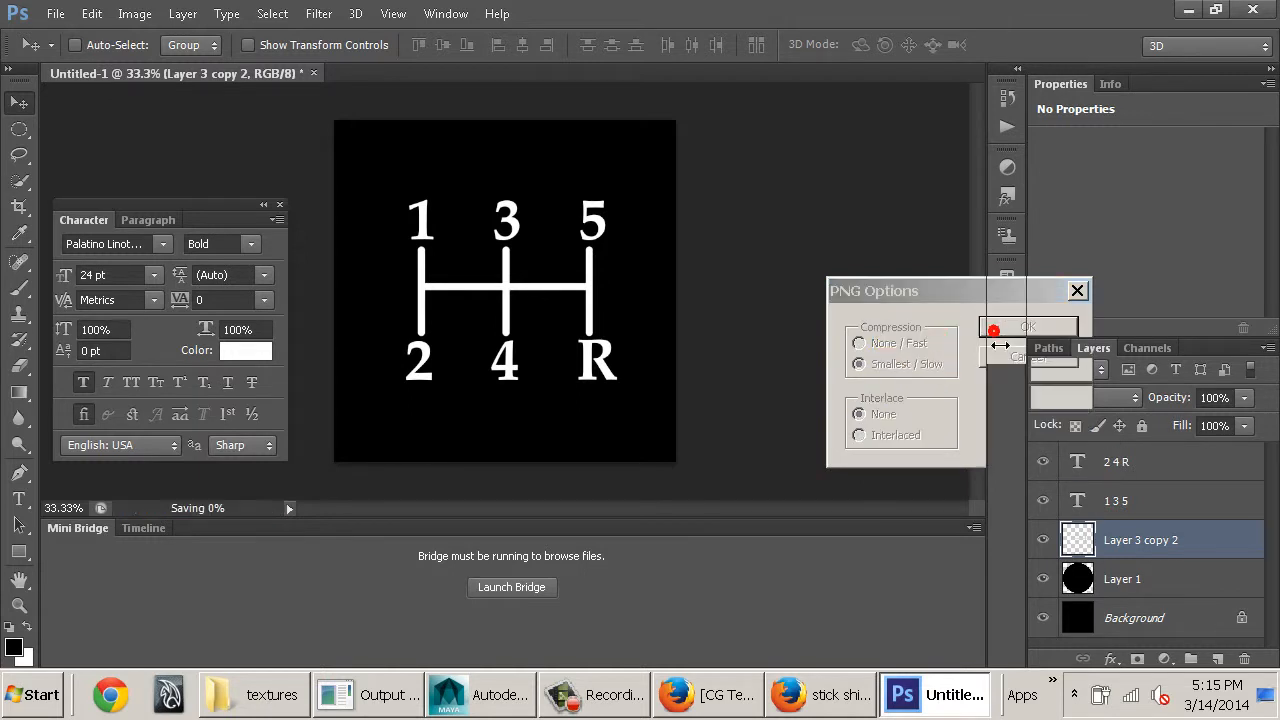
click(458, 703)
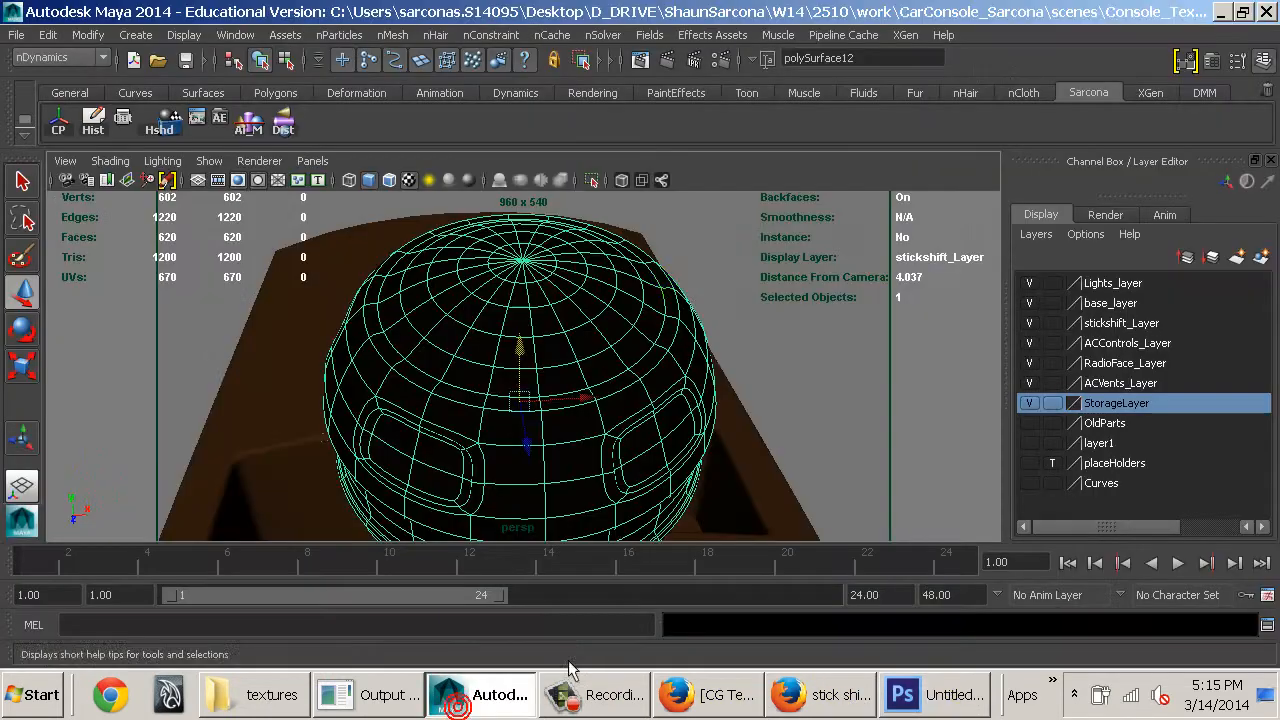
Zoom in on the knob top, select its centre faces, and grow them twice into a disc
alt+drag(450, 352, 477, 294)
alt+right_drag(609, 237, 771, 286)
alt+right_drag(614, 343, 723, 354)
alt+drag(723, 354, 711, 328)
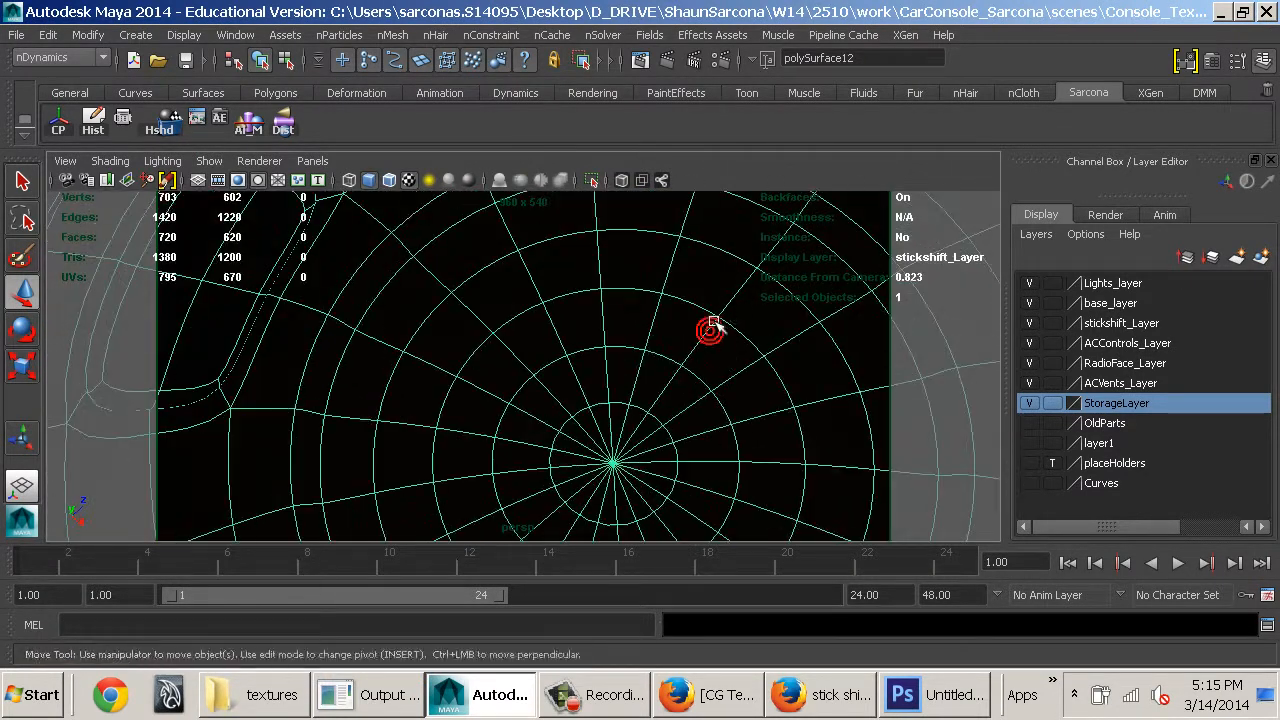
alt+middle_drag(714, 322, 706, 232)
right_drag(589, 276, 605, 312)
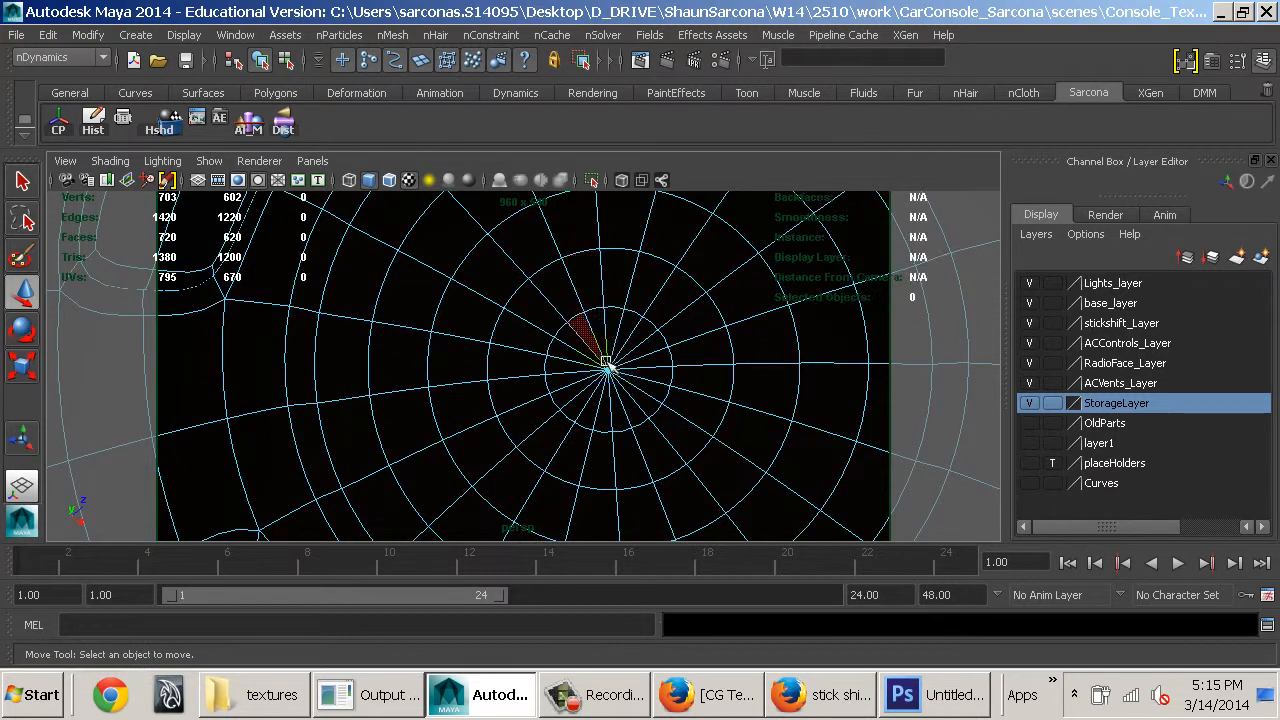
drag(590, 346, 636, 396)
key(shift+period)
key(shift+period)
key(shift+period)
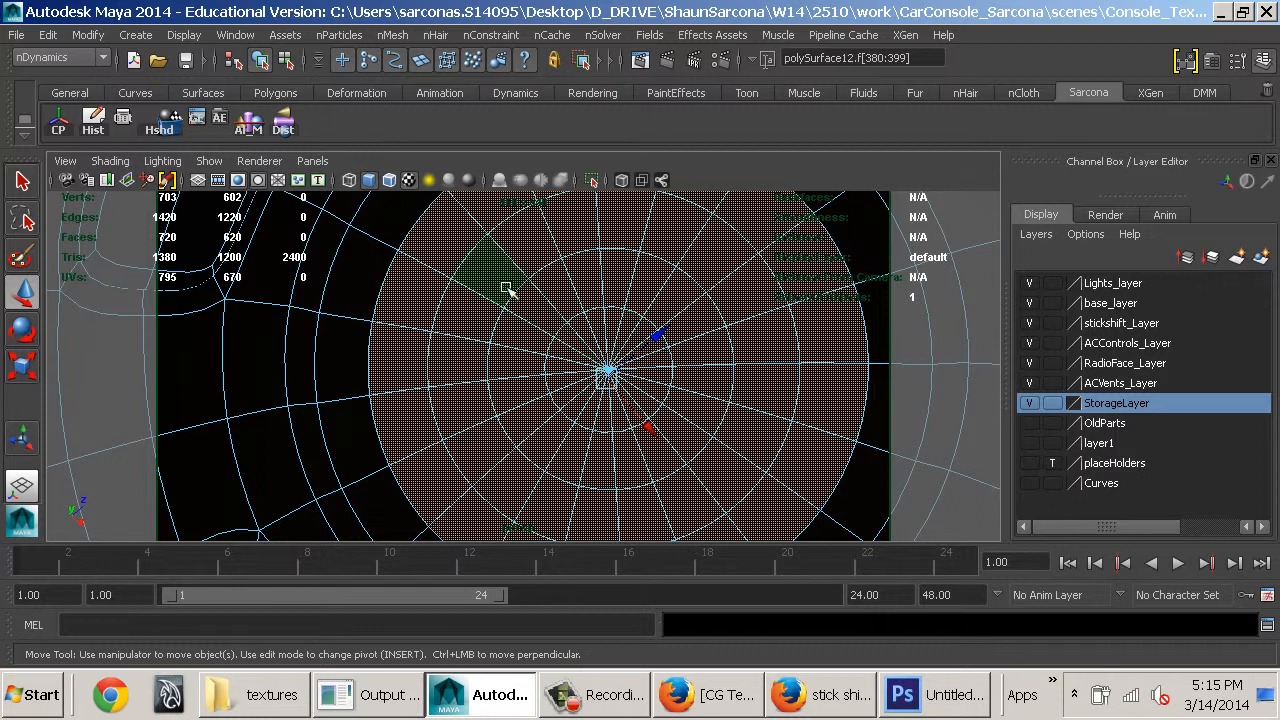
key(shift+period)
Assign a new mia_material_x_passes shader to the cap faces through the hotbox
alt+drag(554, 276, 600, 440)
alt+right_drag(600, 440, 300, 451)
alt+drag(555, 358, 563, 390)
key(space)
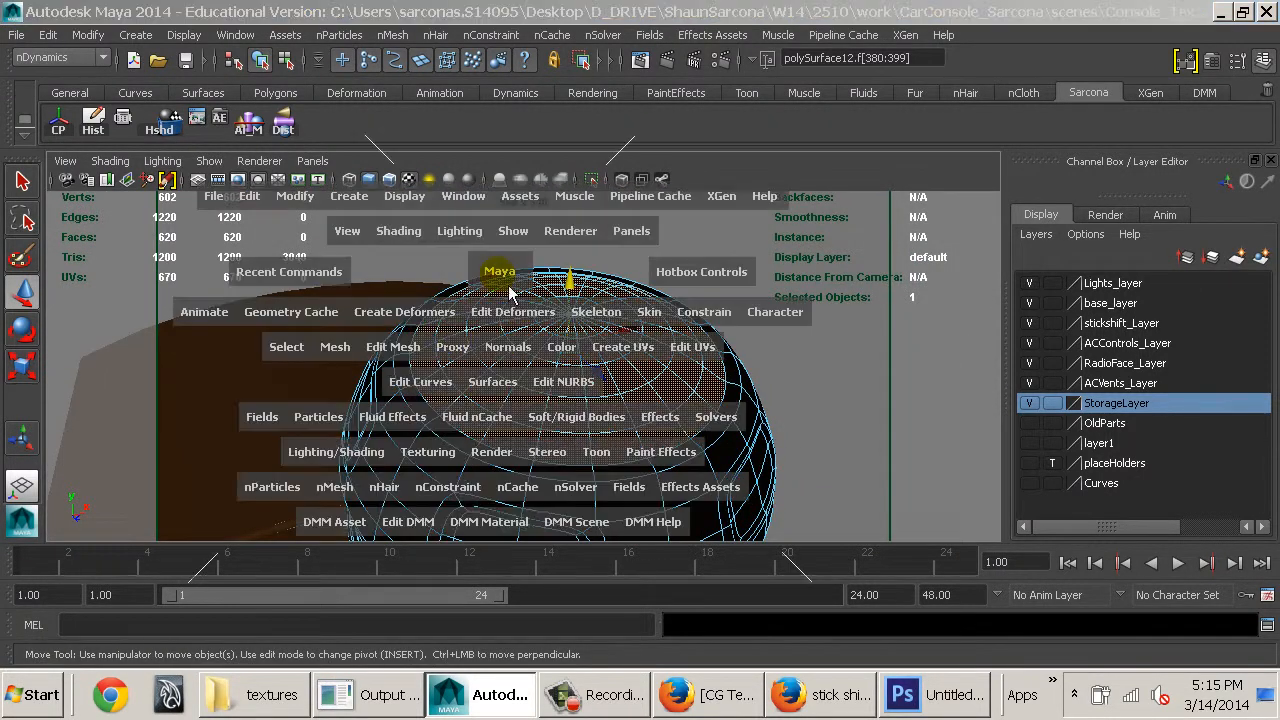
mouse_move(392, 345)
mouse_down()
mouse_move(486, 75)
mouse_move(146, 353)
mouse_move(306, 520)
mouse_up()
mouse_move(310, 451)
mouse_down()
mouse_move(476, 193)
mouse_move(591, 150)
mouse_move(640, 308)
mouse_up()
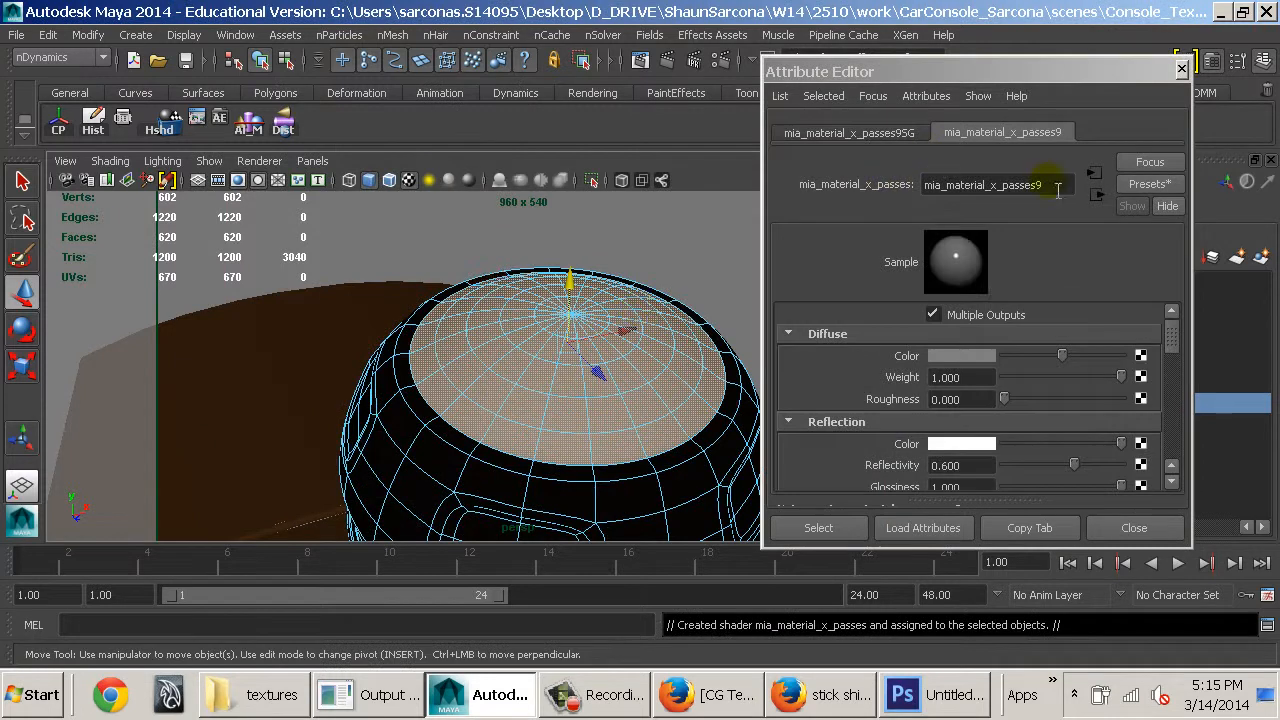
Rename the newly assigned material to stickshiftLabel_MIA
double_click(1057, 190)
text(stickshift)
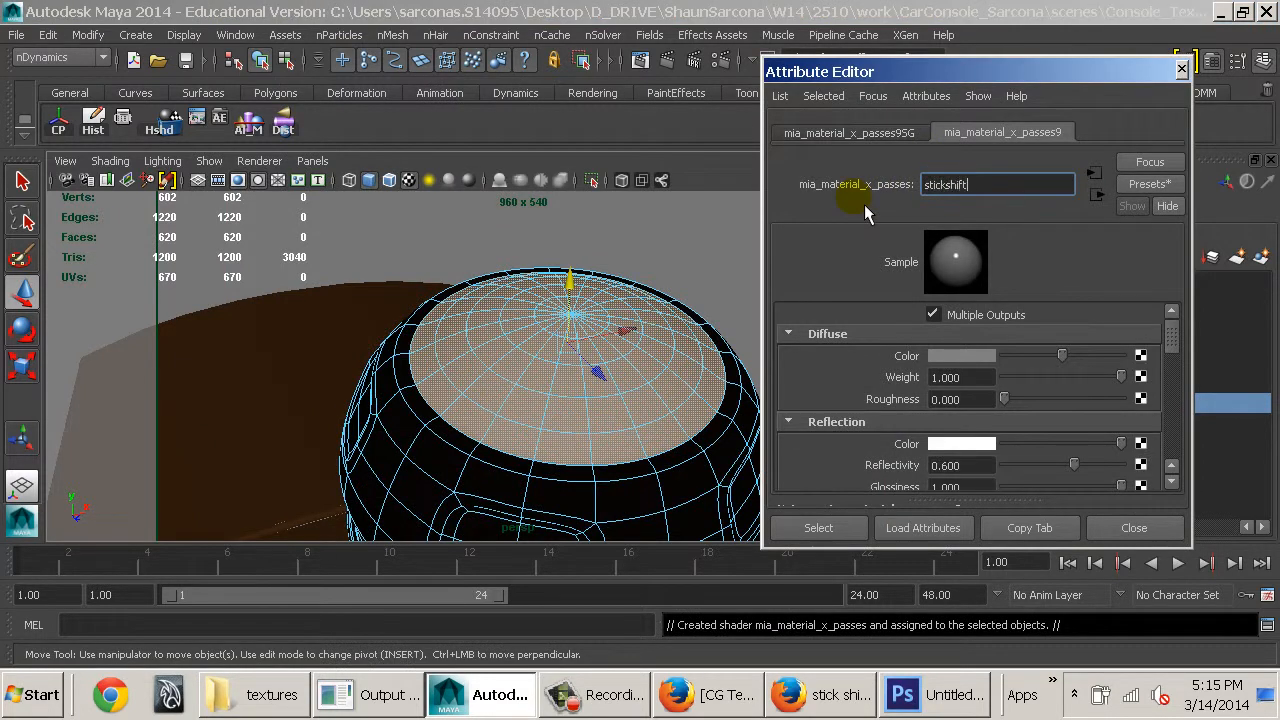
text(Label_MIA)
key(Return)
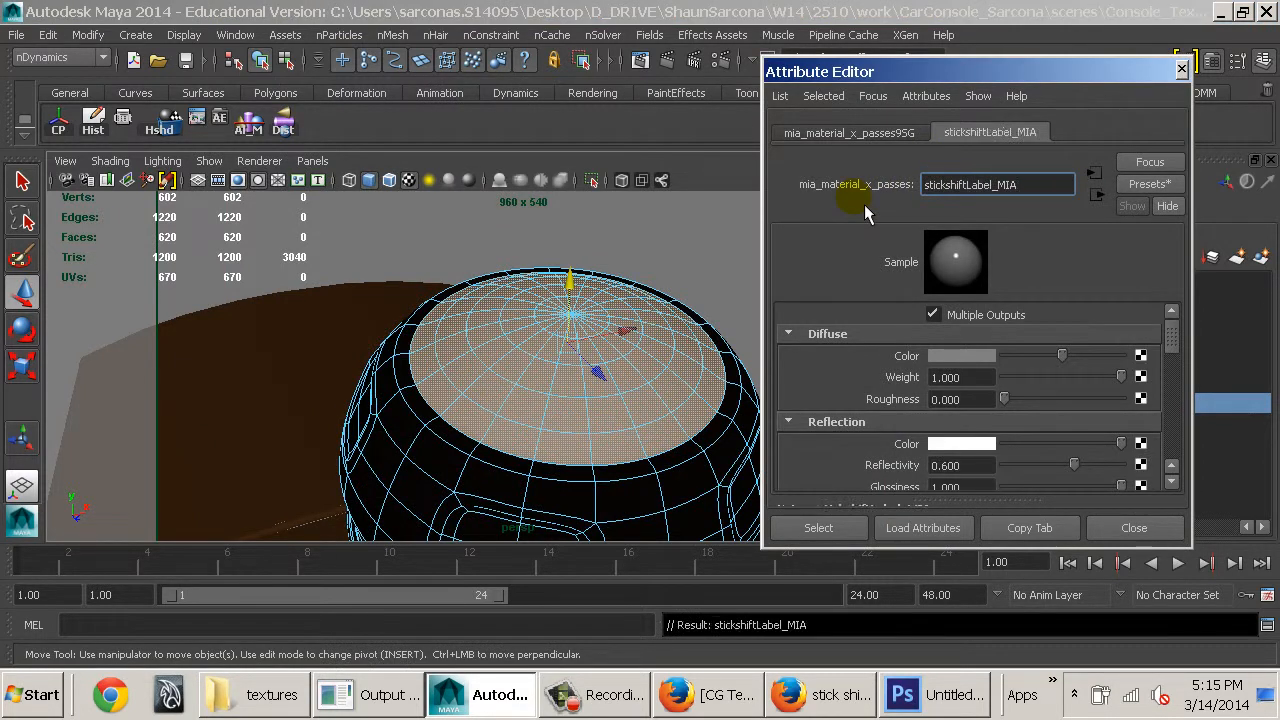
Connect a File texture loading stickshiftLabel.png to the material's Diffuse Color
click(1140, 355)
drag(531, 15, 425, 23)
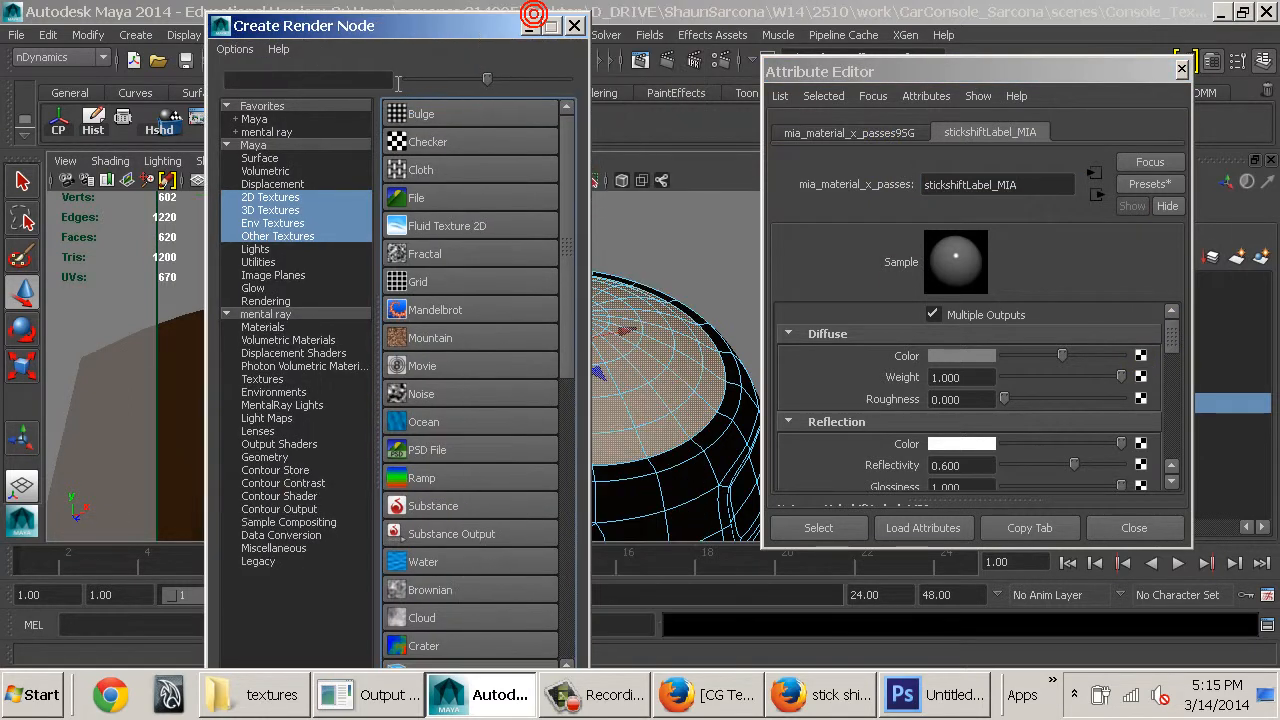
click(425, 200)
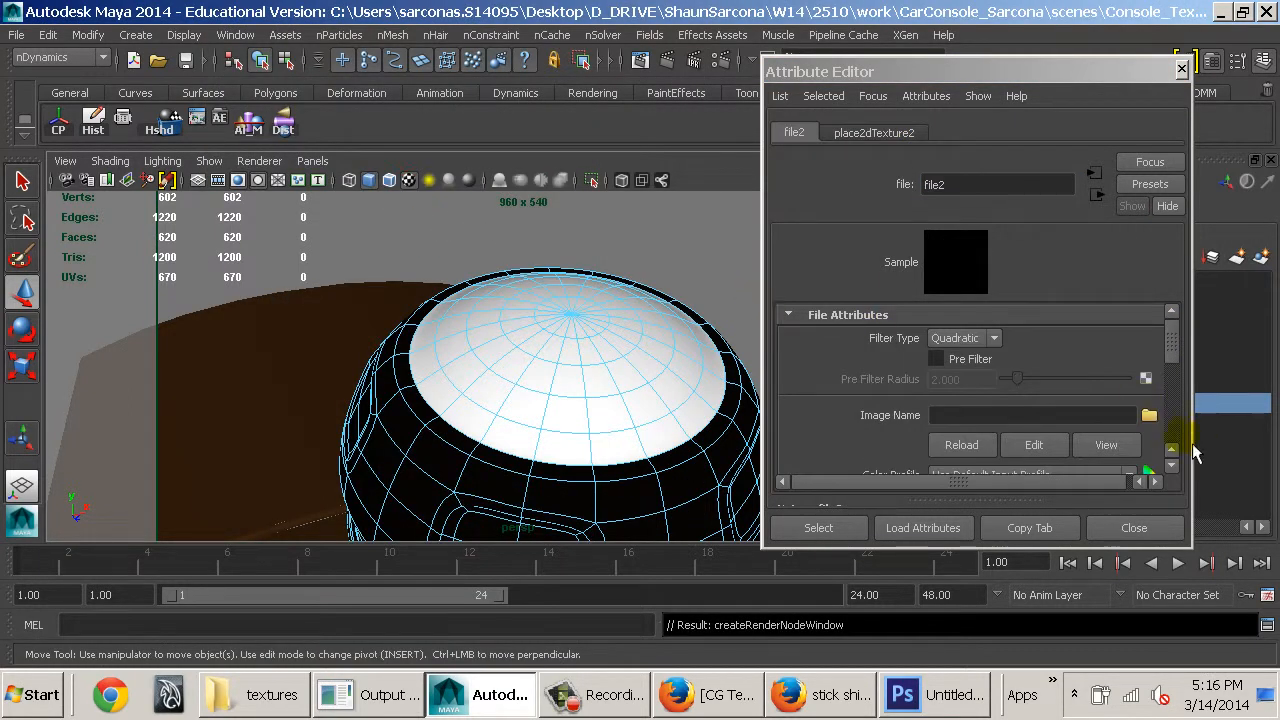
click(1149, 417)
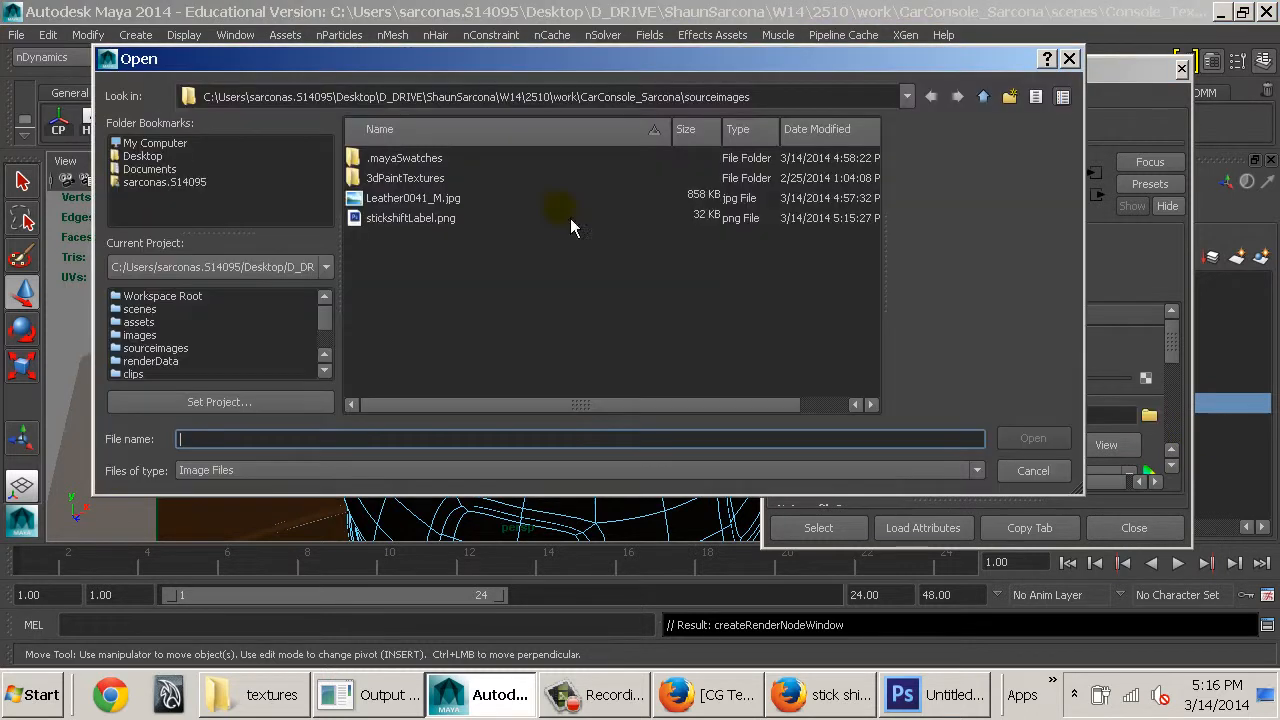
click(388, 220)
double_click(388, 220)
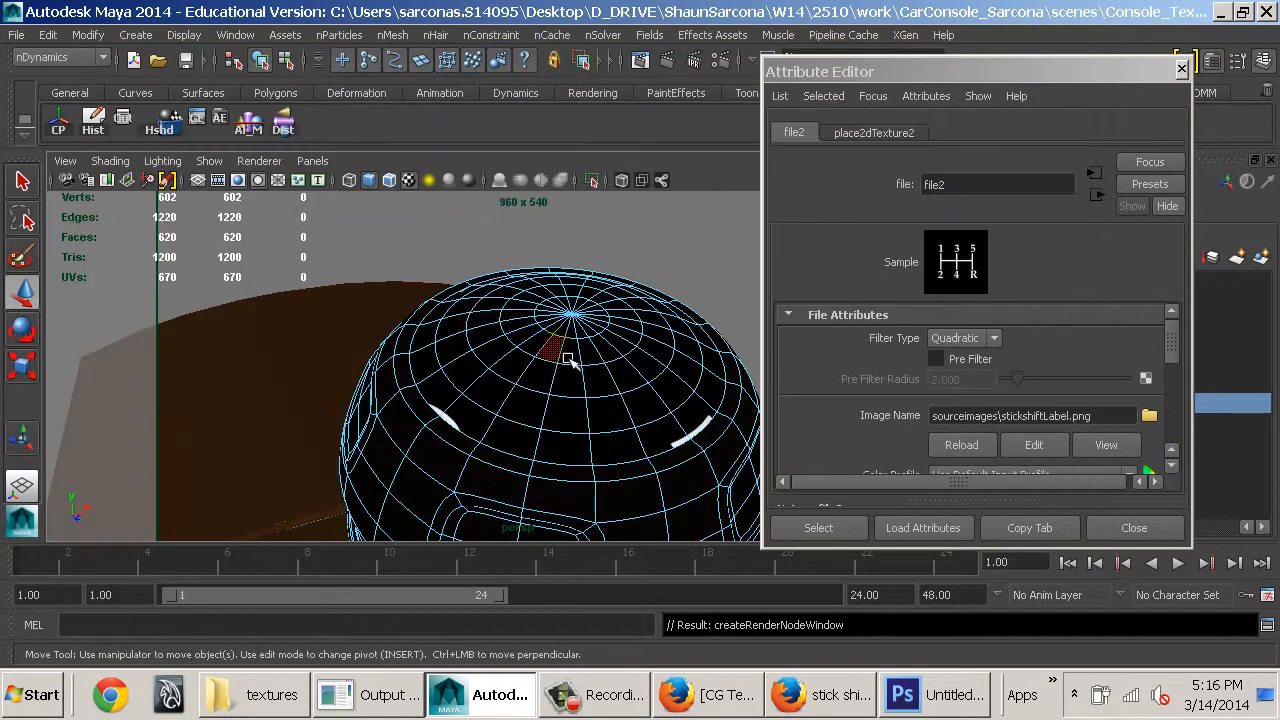
alt+drag(568, 360, 748, 404)
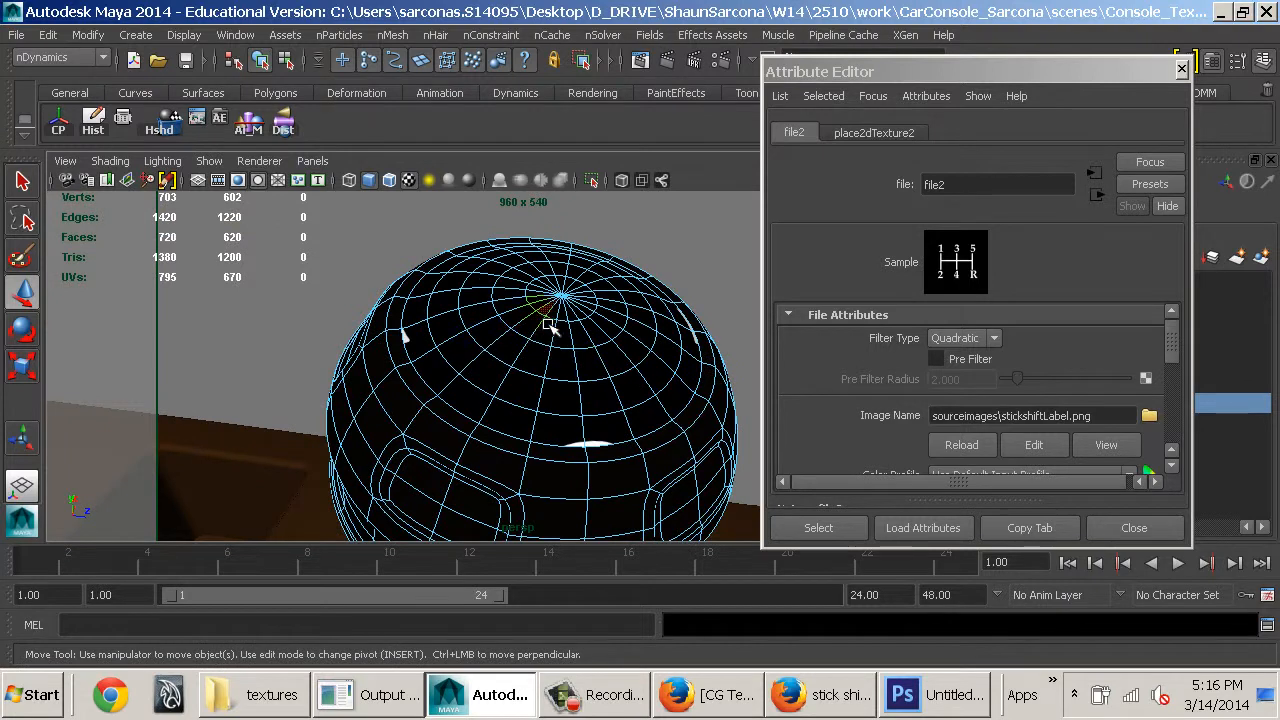
Orbit to inspect the smeared label, then select the pole faces and grow them across the top cap
alt+drag(700, 366, 760, 408)
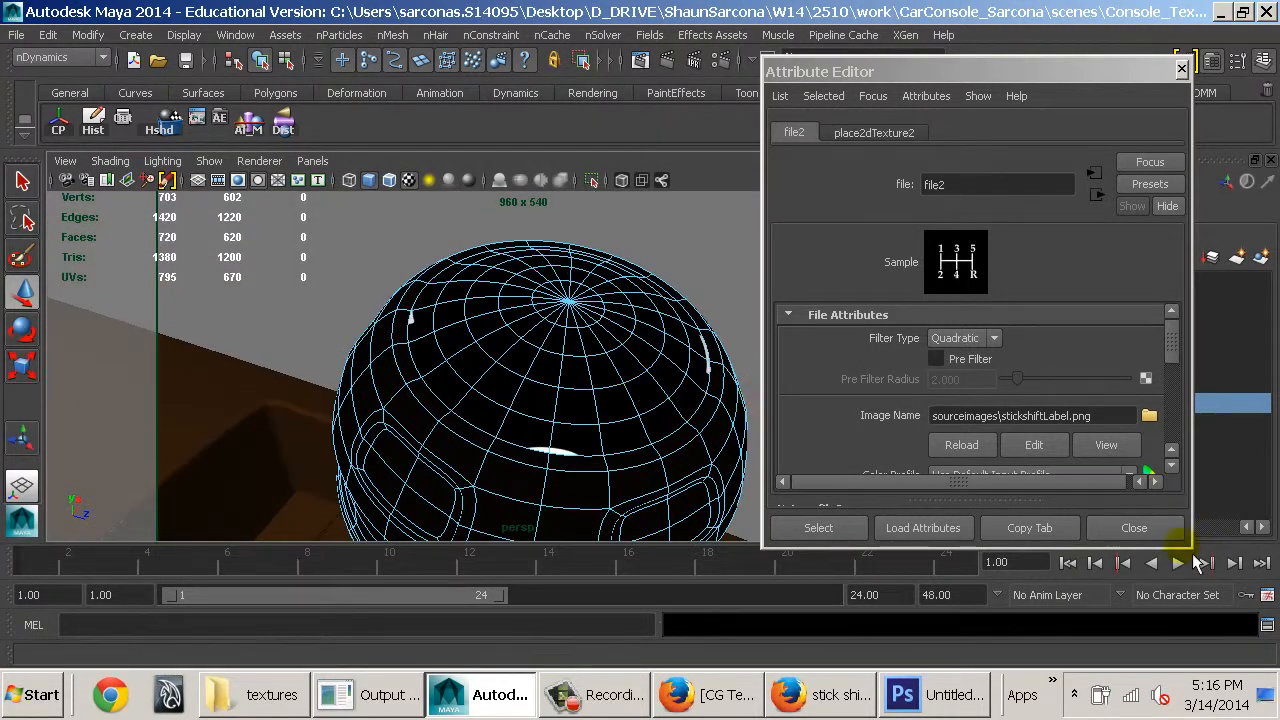
alt+drag(560, 390, 420, 450)
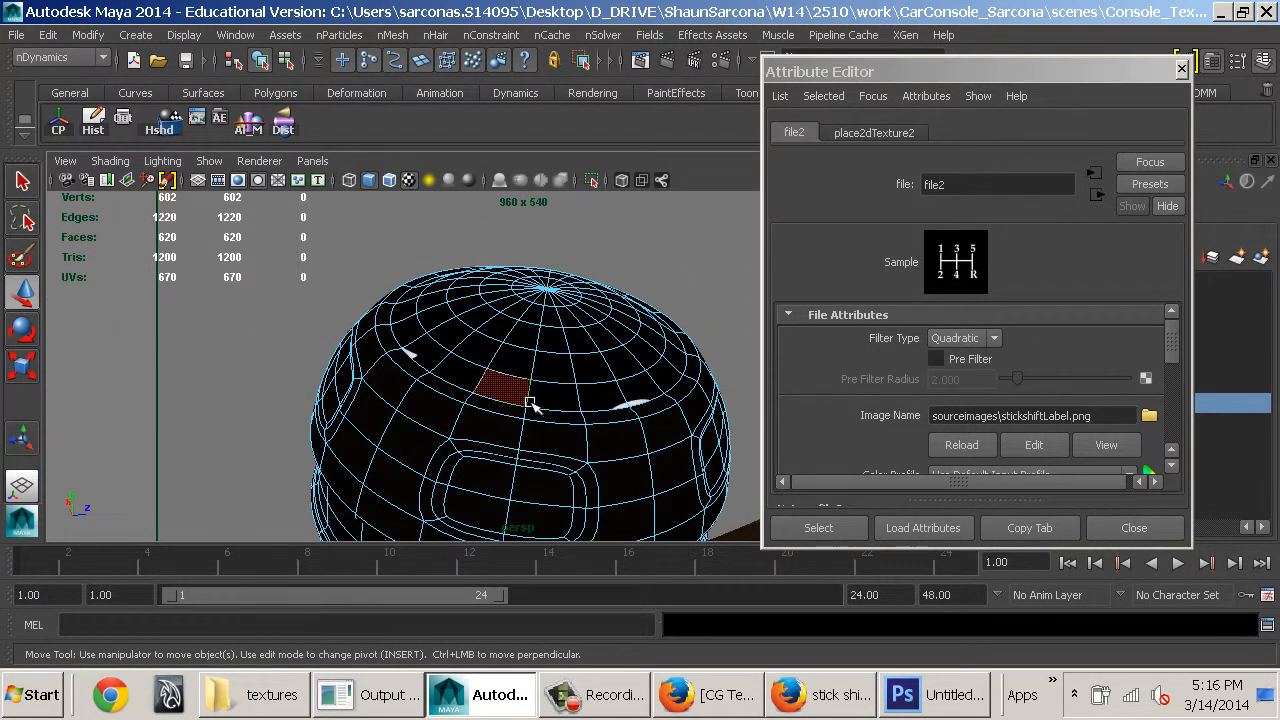
alt+drag(590, 340, 586, 386)
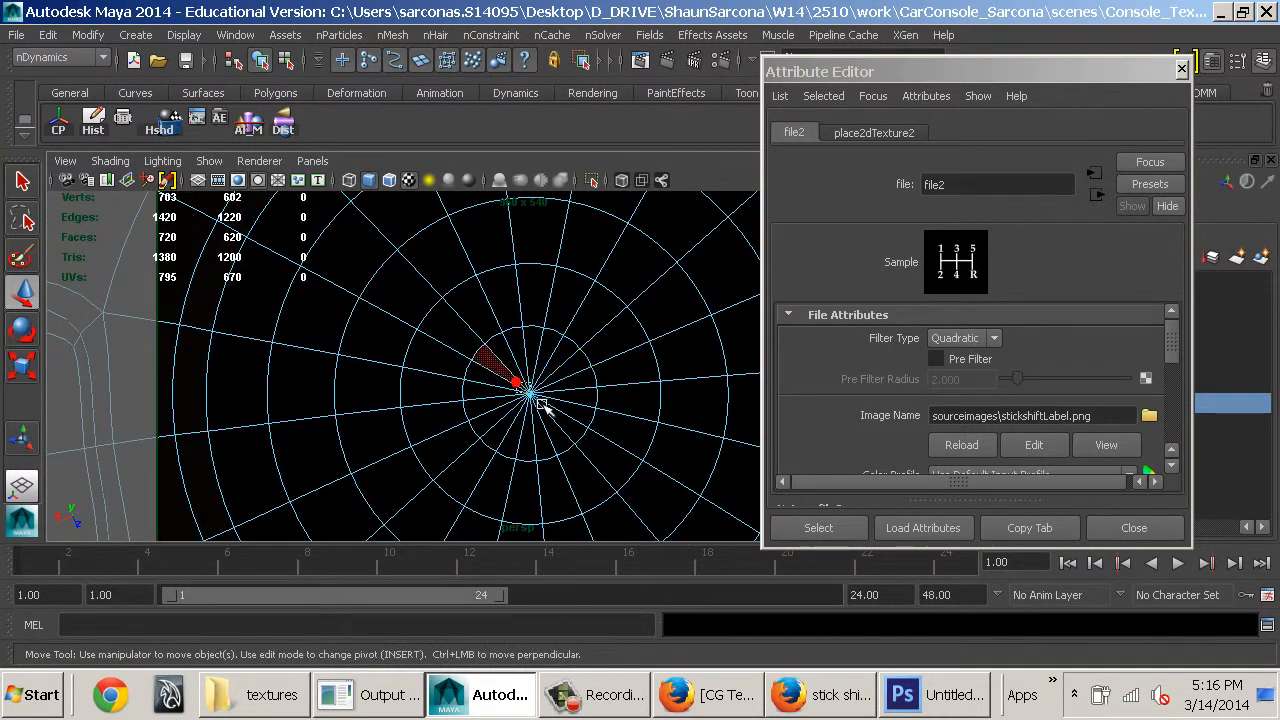
click(571, 424)
key(shift+period)
key(shift+period)
key(shift+period)
key(shift+period)
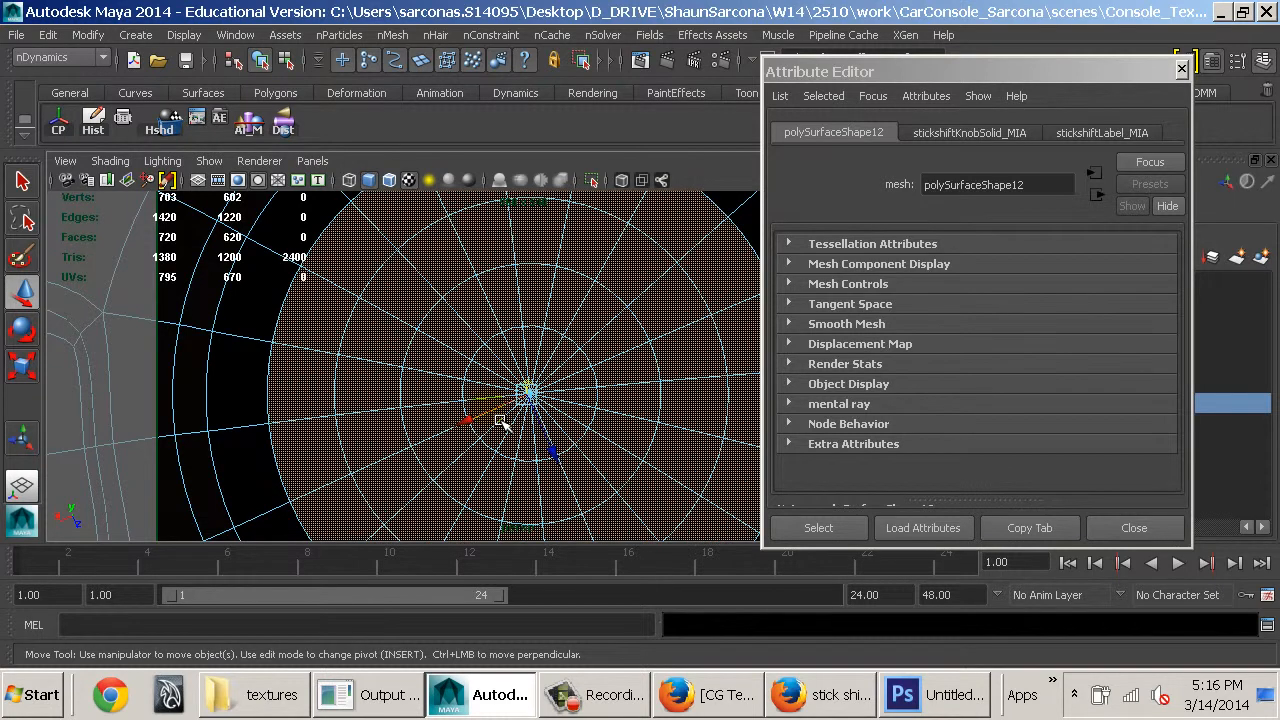
mouse_move(608, 310)
alt+mouse_down()
mouse_move(509, 371)
mouse_move(543, 300)
mouse_move(547, 355)
mouse_move(560, 330)
alt+mouse_up()
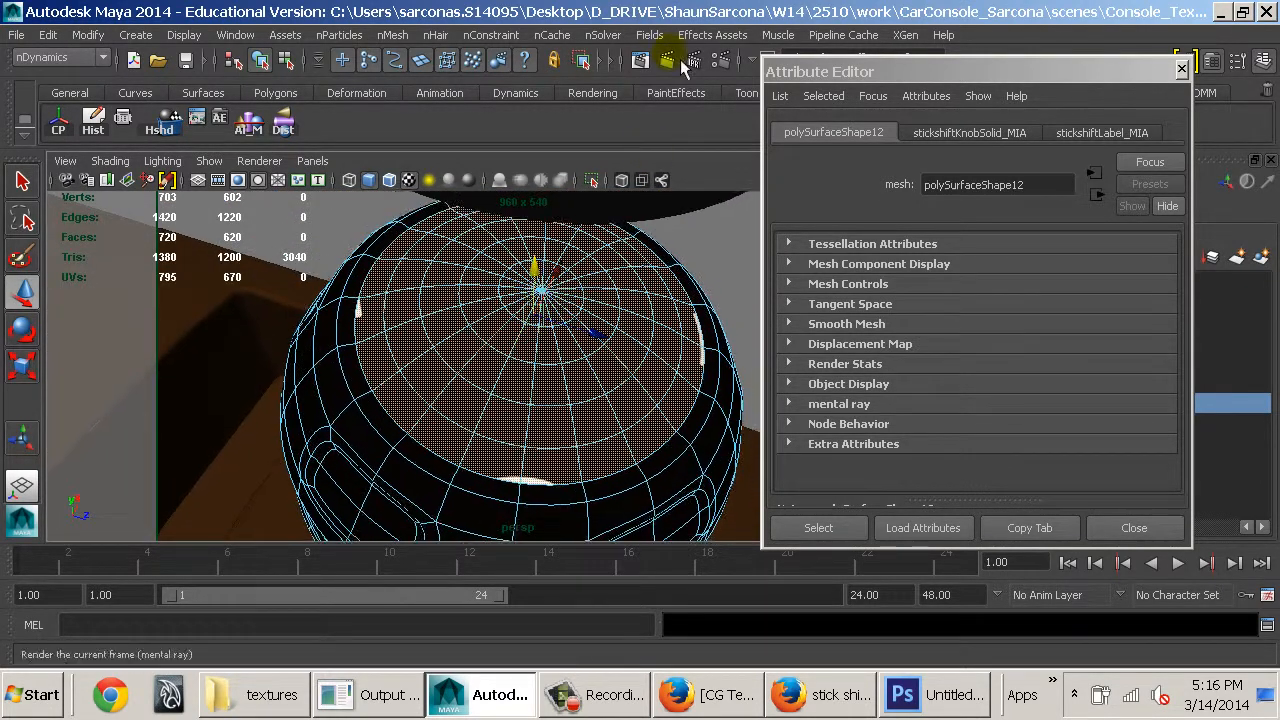
In the Polygons menu set, apply a Y-axis planar UV projection to the knob's top faces
click(38, 59)
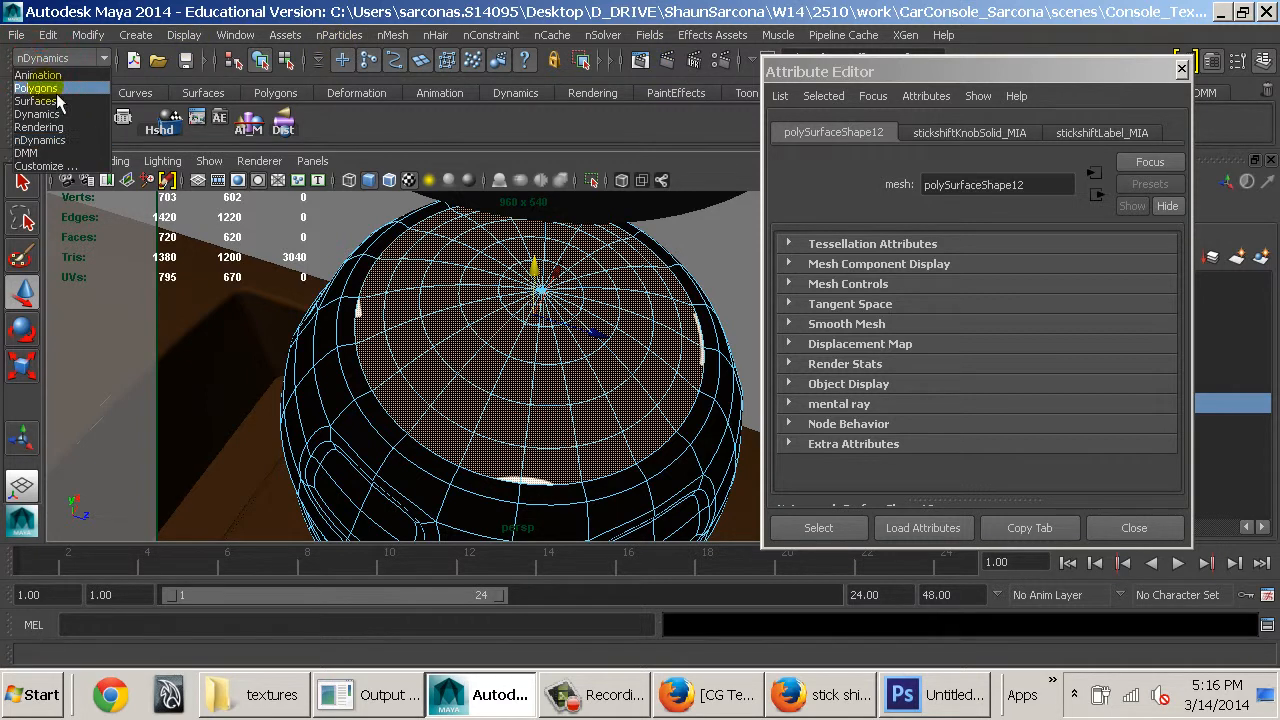
click(36, 88)
click(620, 35)
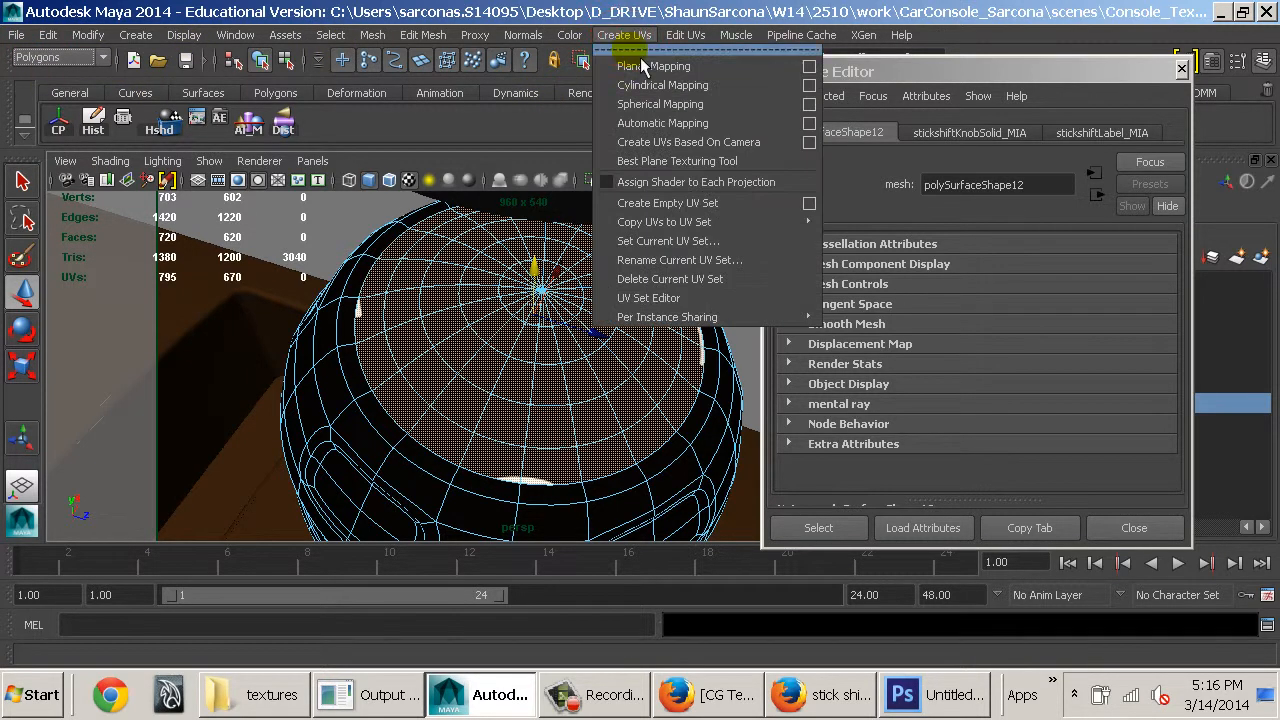
click(810, 67)
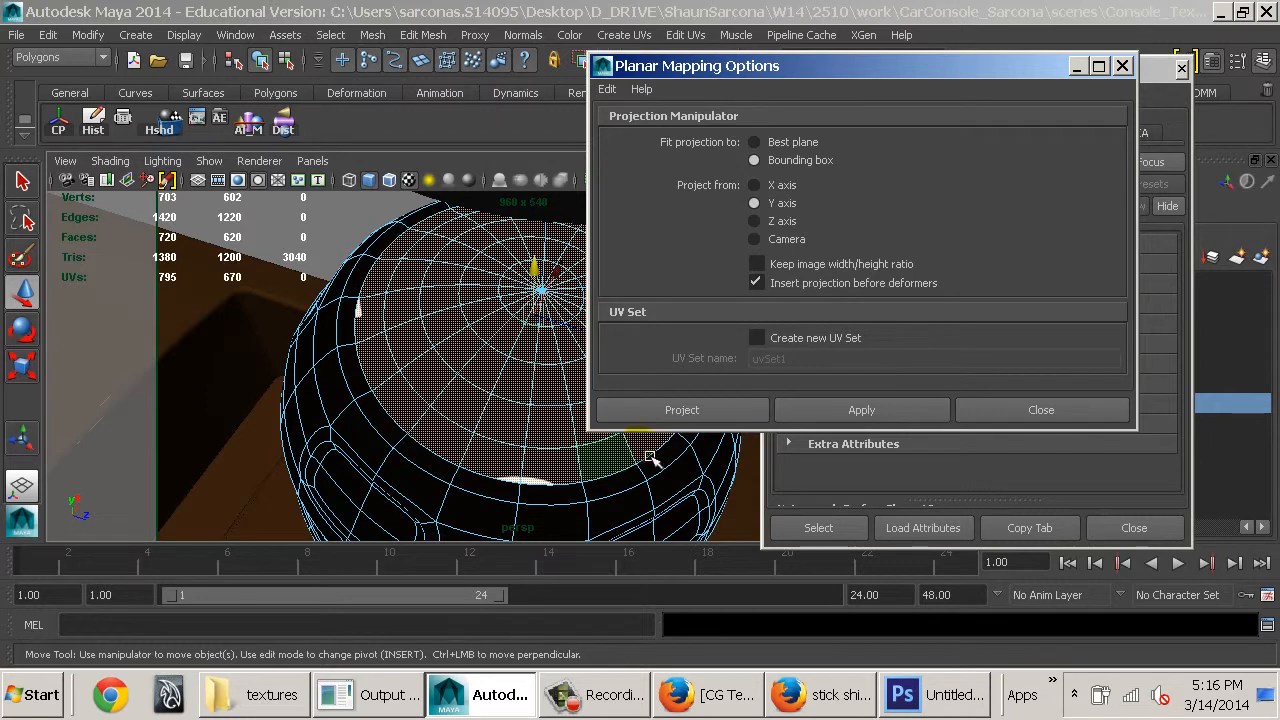
click(680, 410)
alt+drag(662, 385, 714, 258)
key(space)
key(space)
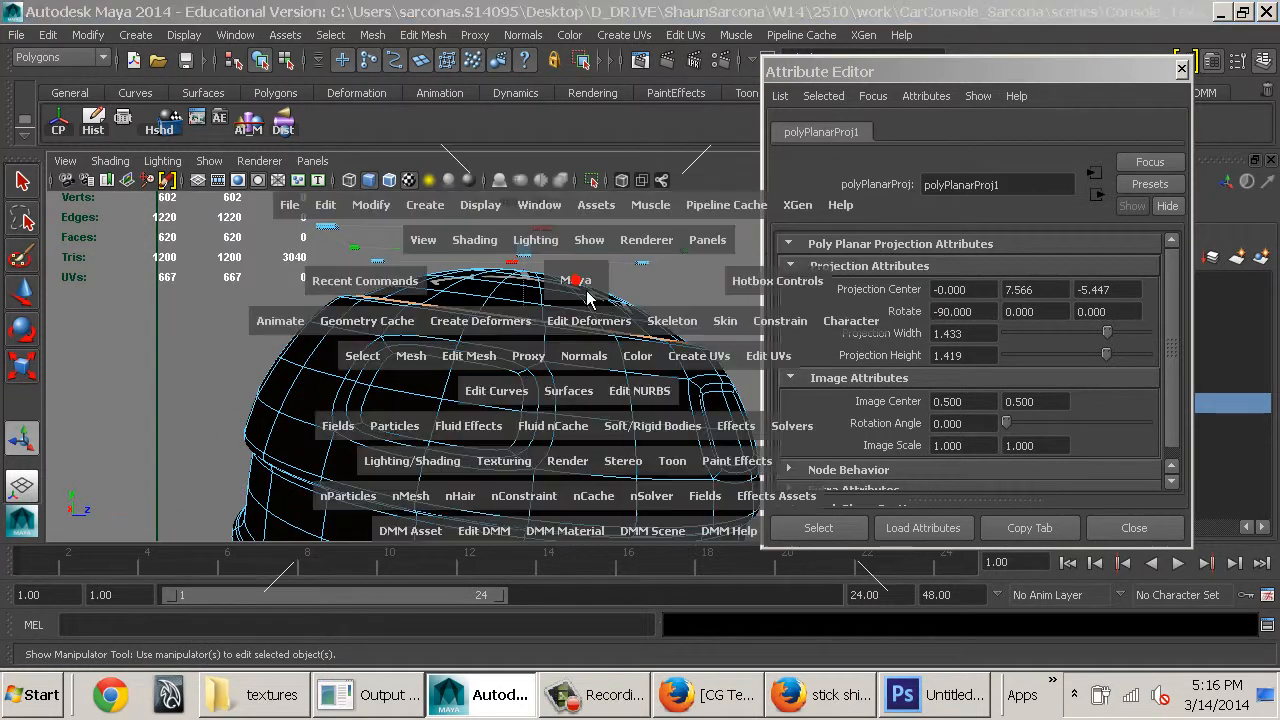
alt+drag(571, 223, 520, 390)
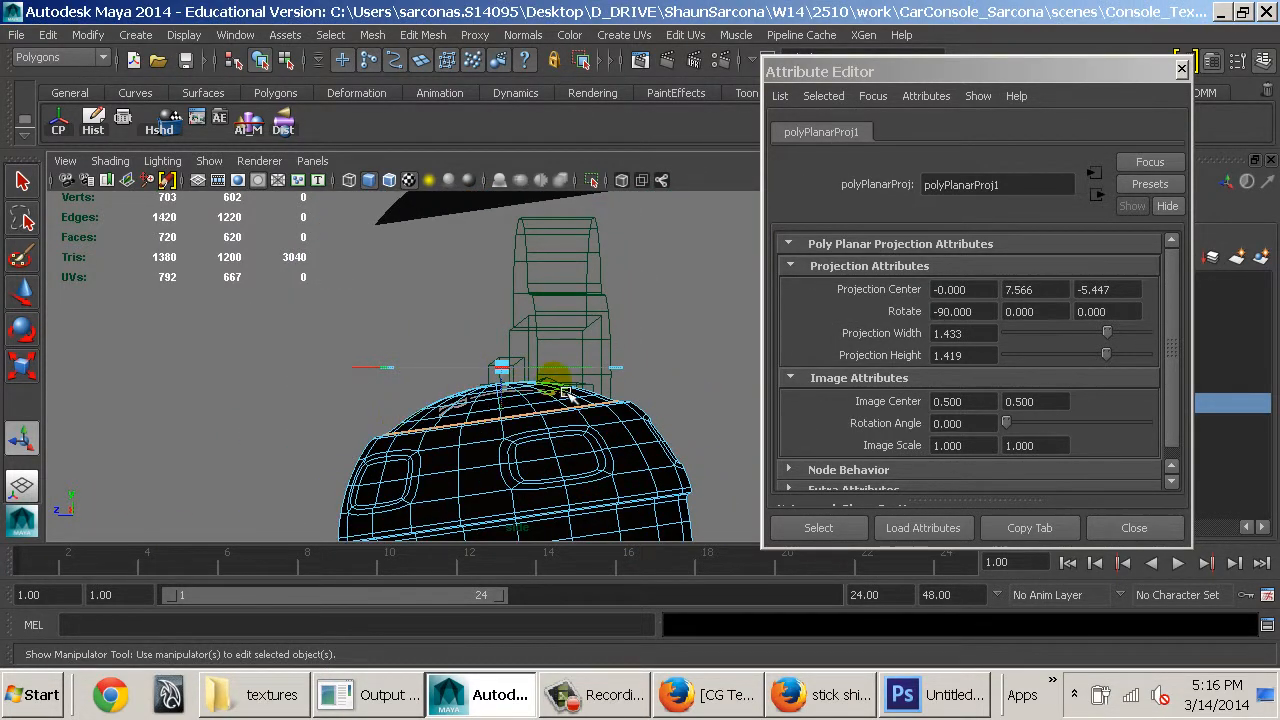
Tilt the planar projection to Rotate X -78.2 and check the gear label from several angles
click(1030, 318)
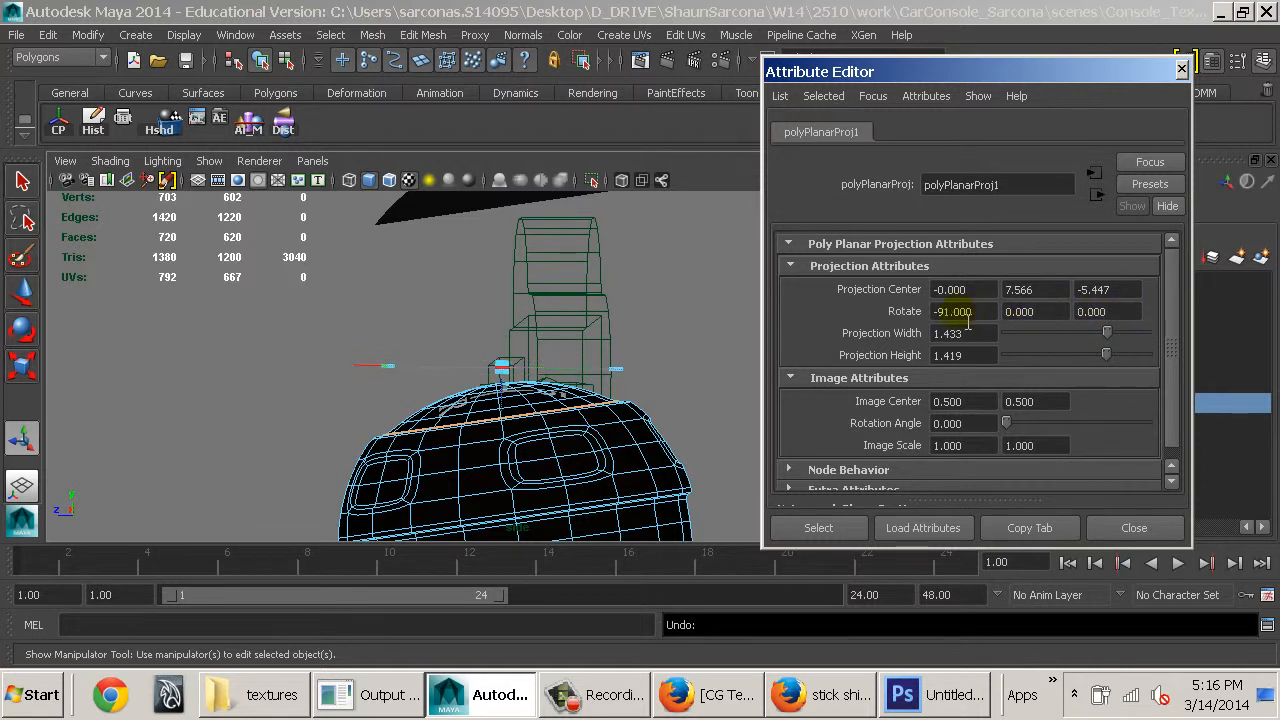
ctrl+drag(943, 318, 1126, 319)
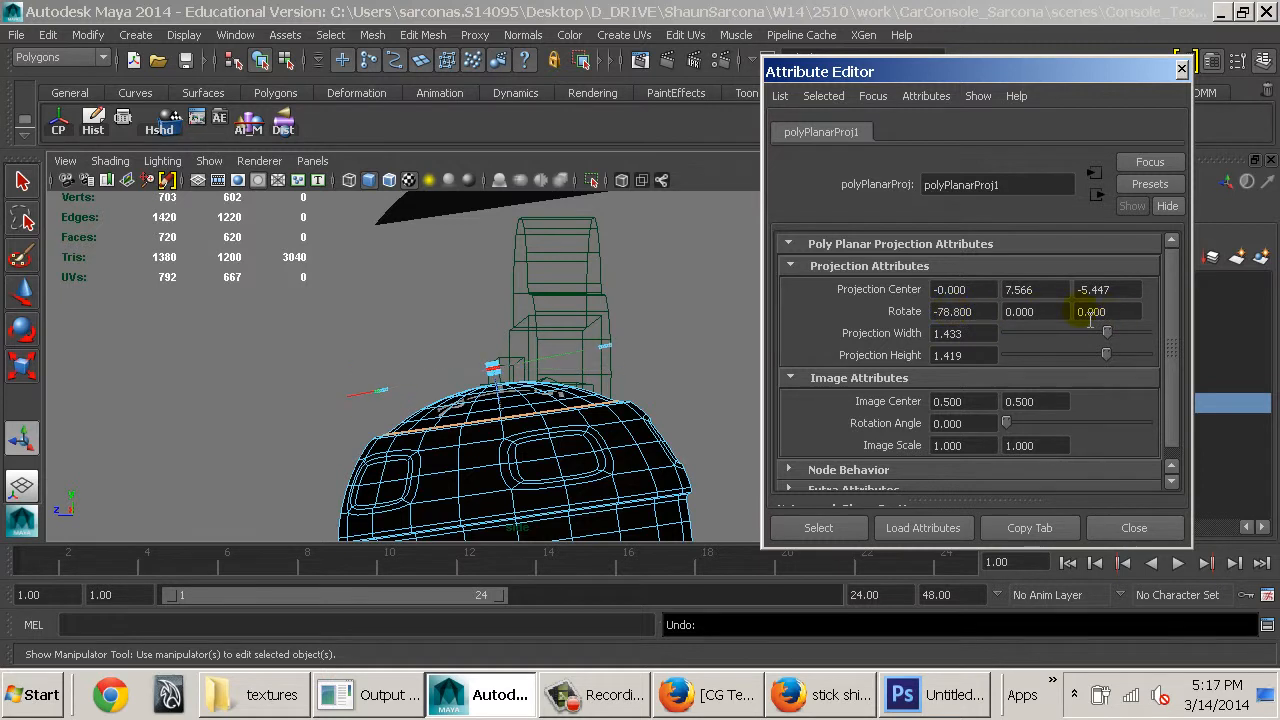
alt+drag(664, 318, 632, 318)
key(space)
drag(630, 318, 632, 274)
alt+drag(524, 338, 560, 414)
alt+right_drag(560, 414, 297, 340)
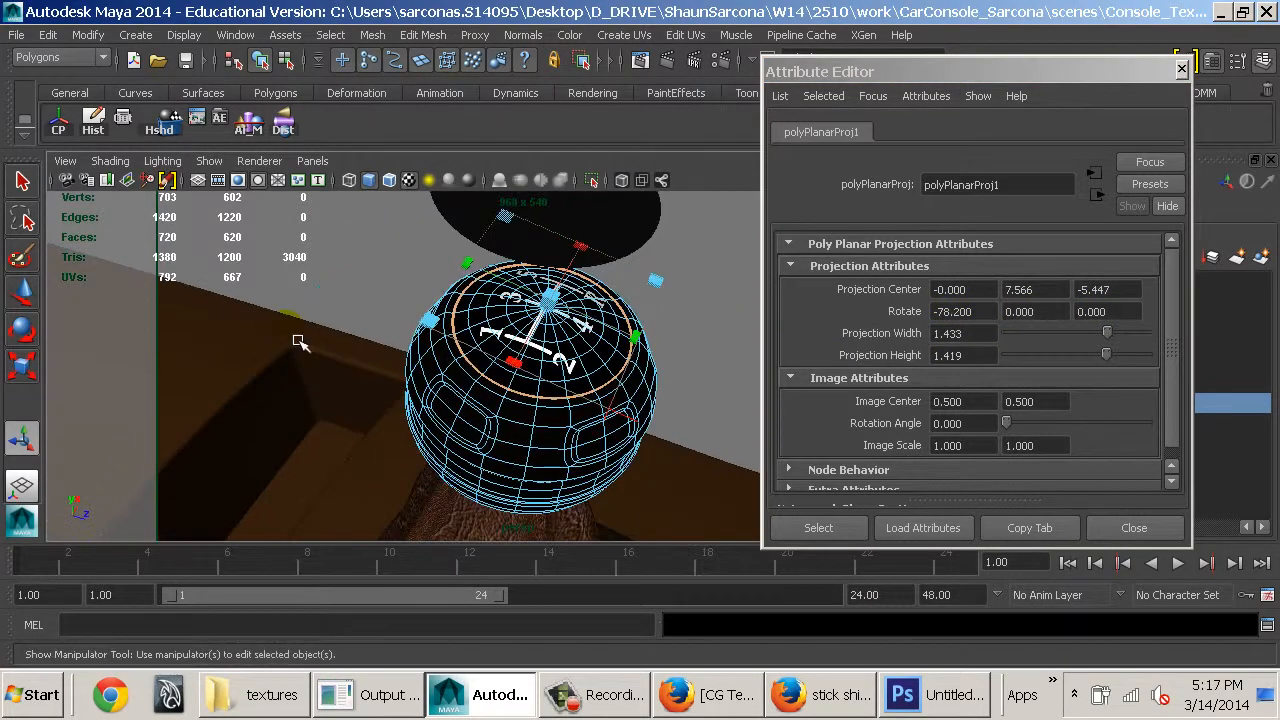
alt+drag(297, 340, 491, 335)
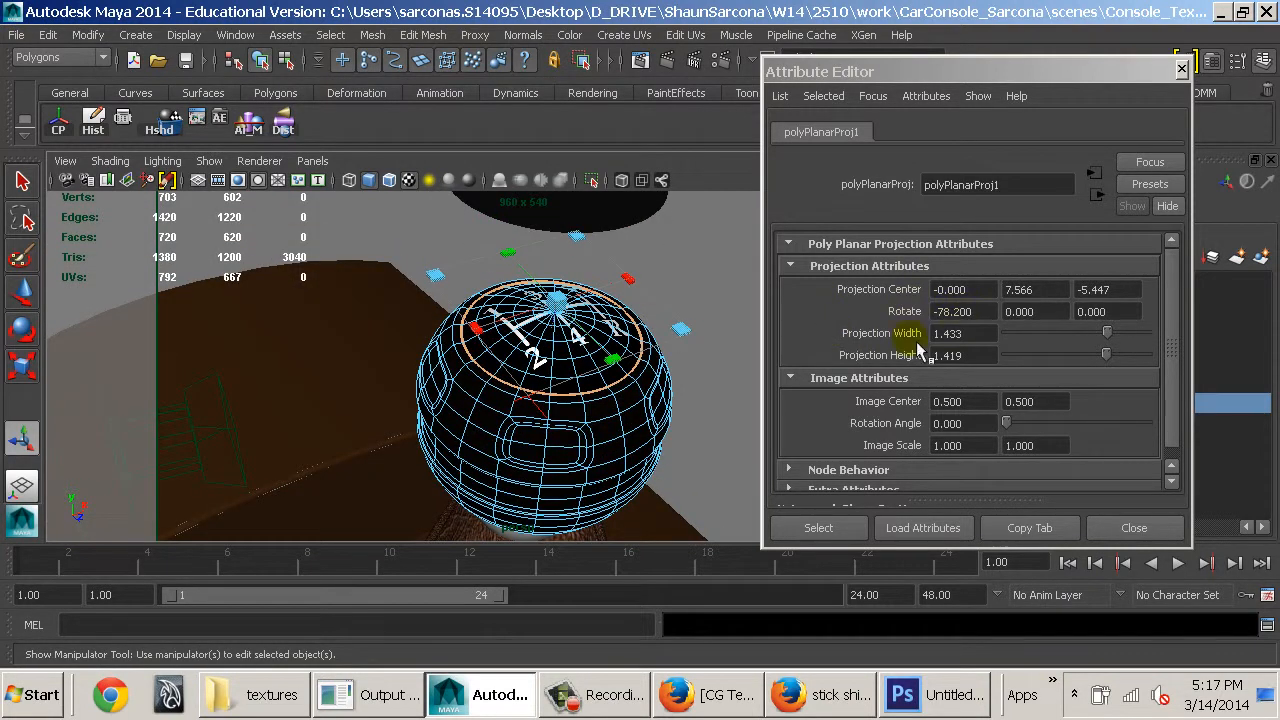
alt+drag(494, 385, 588, 370)
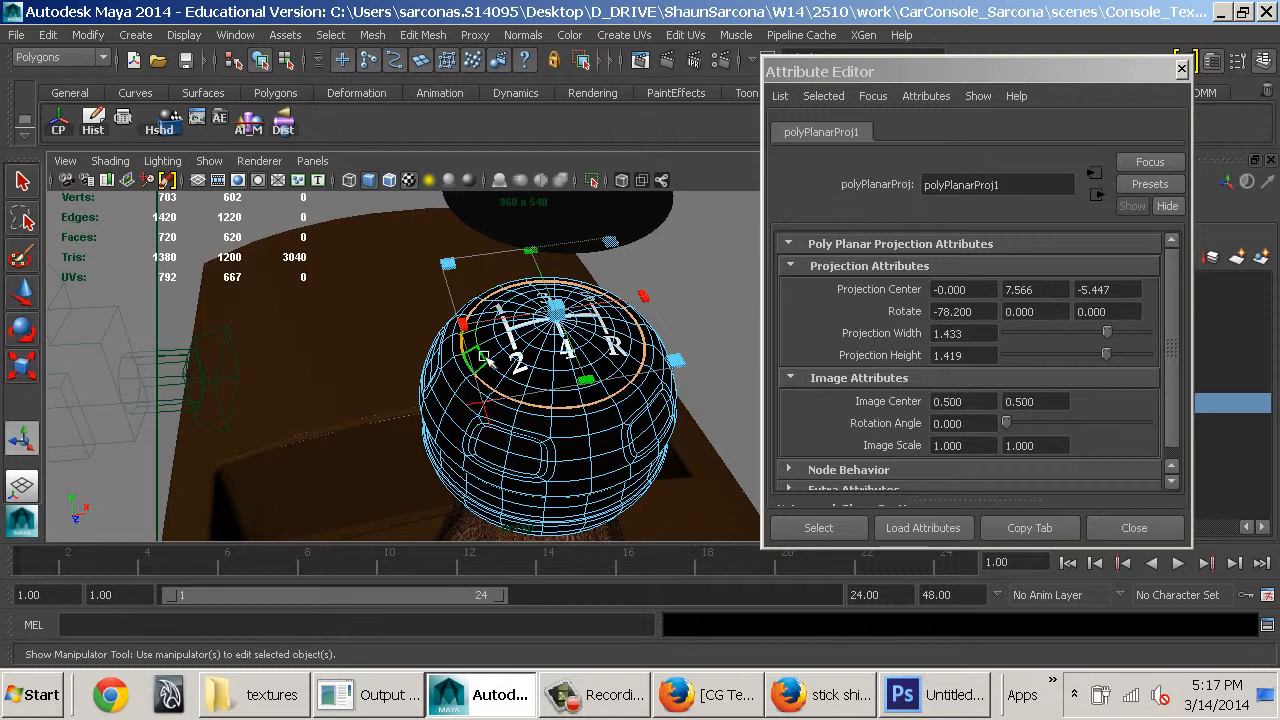
alt+drag(510, 330, 527, 293)
Switch to object selection and select the whole knob to show its materials
right_click(547, 346)
click(656, 201)
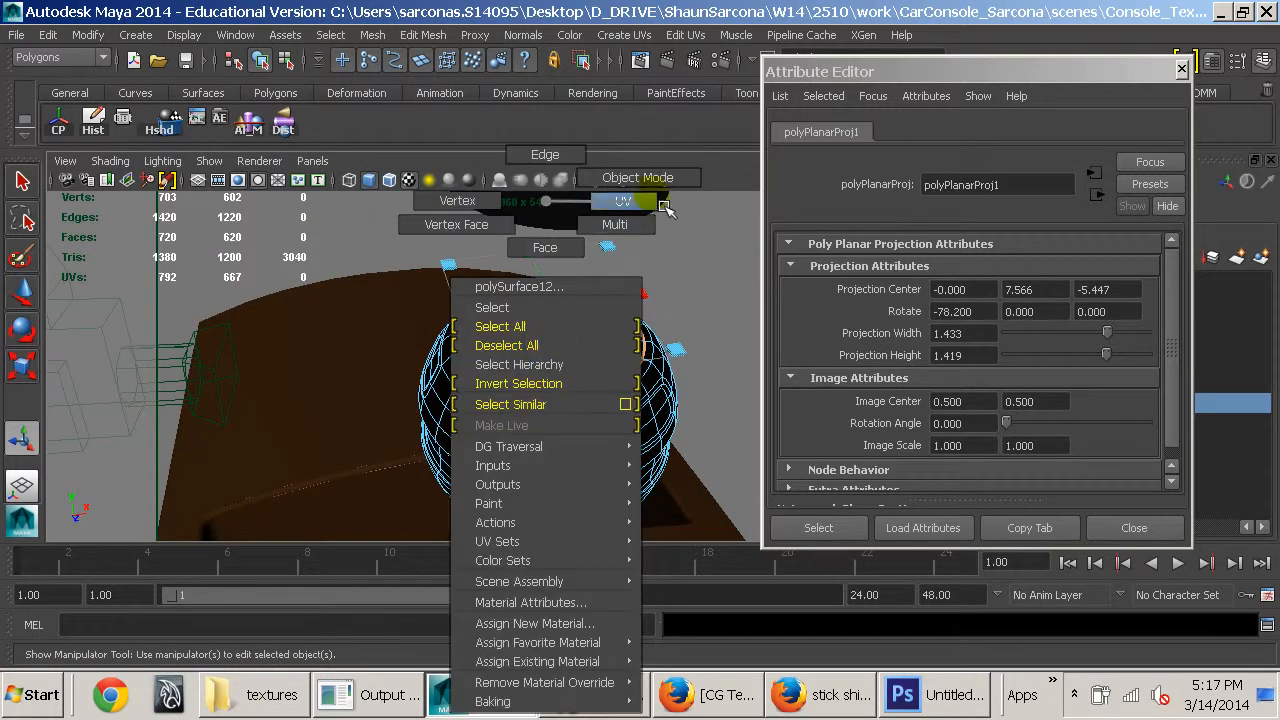
right_drag(665, 204, 673, 181)
click(614, 398)
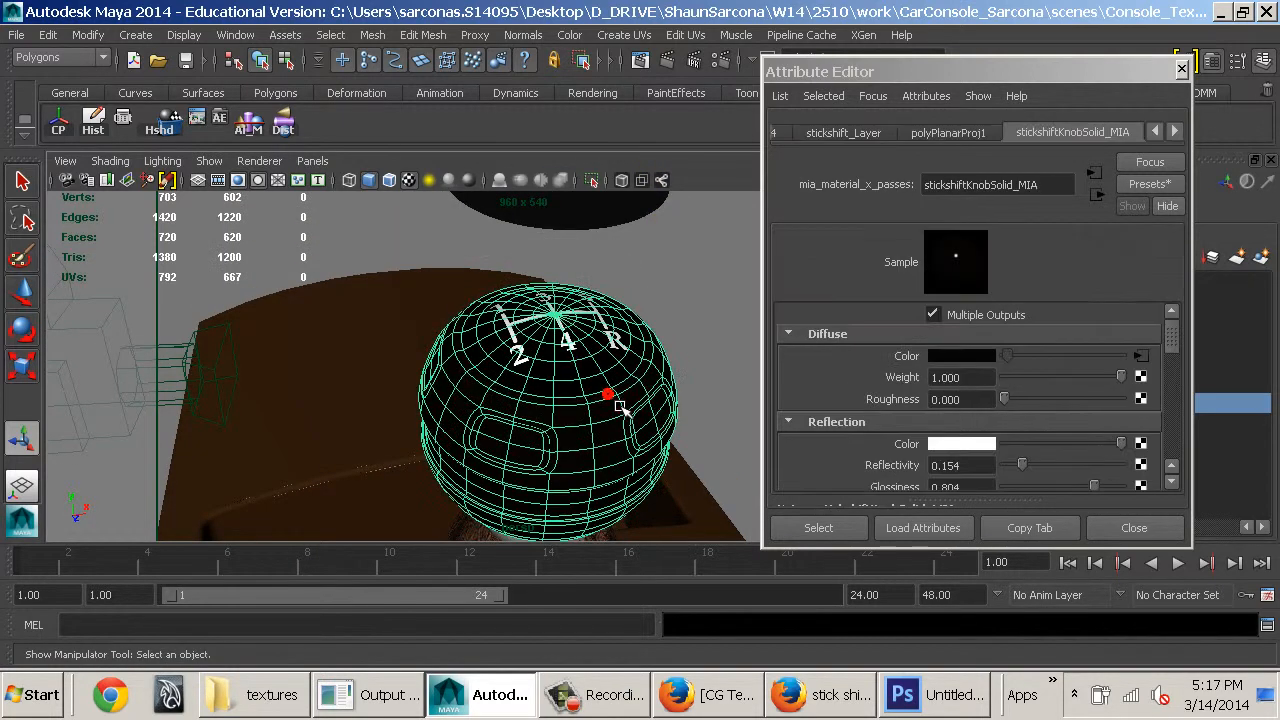
click(1010, 143)
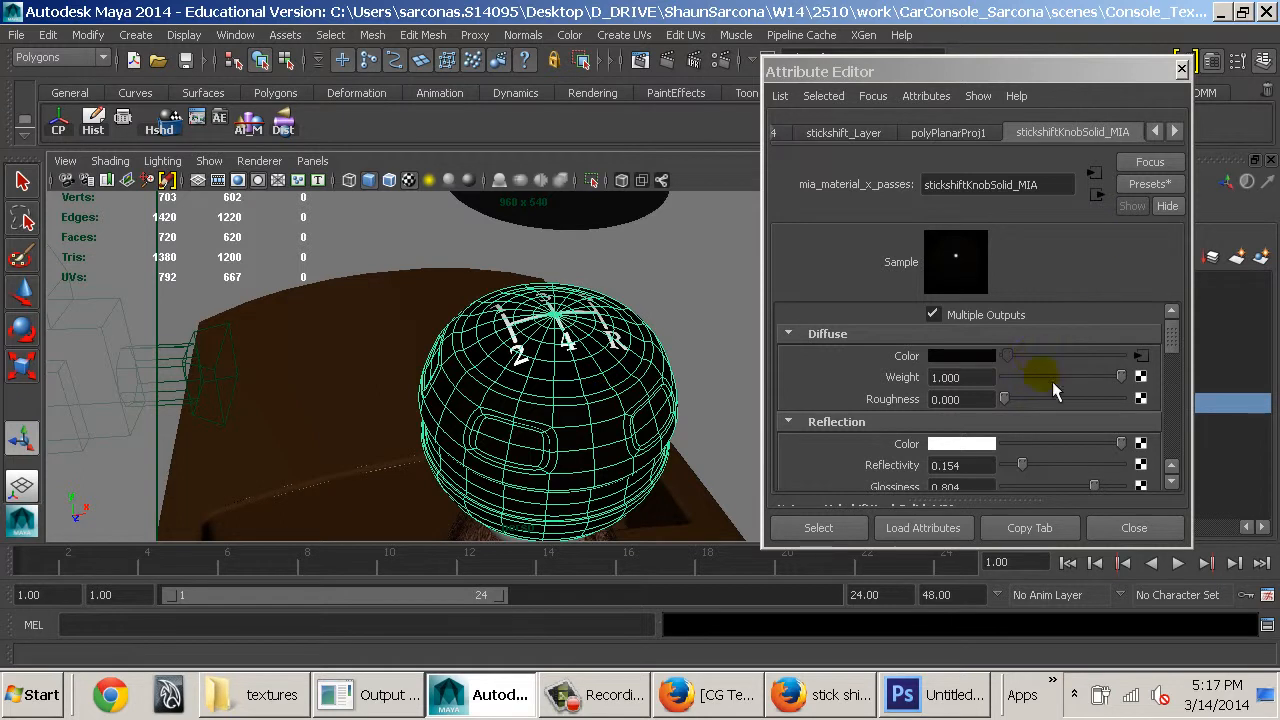
scroll(1052, 381, down, 2)
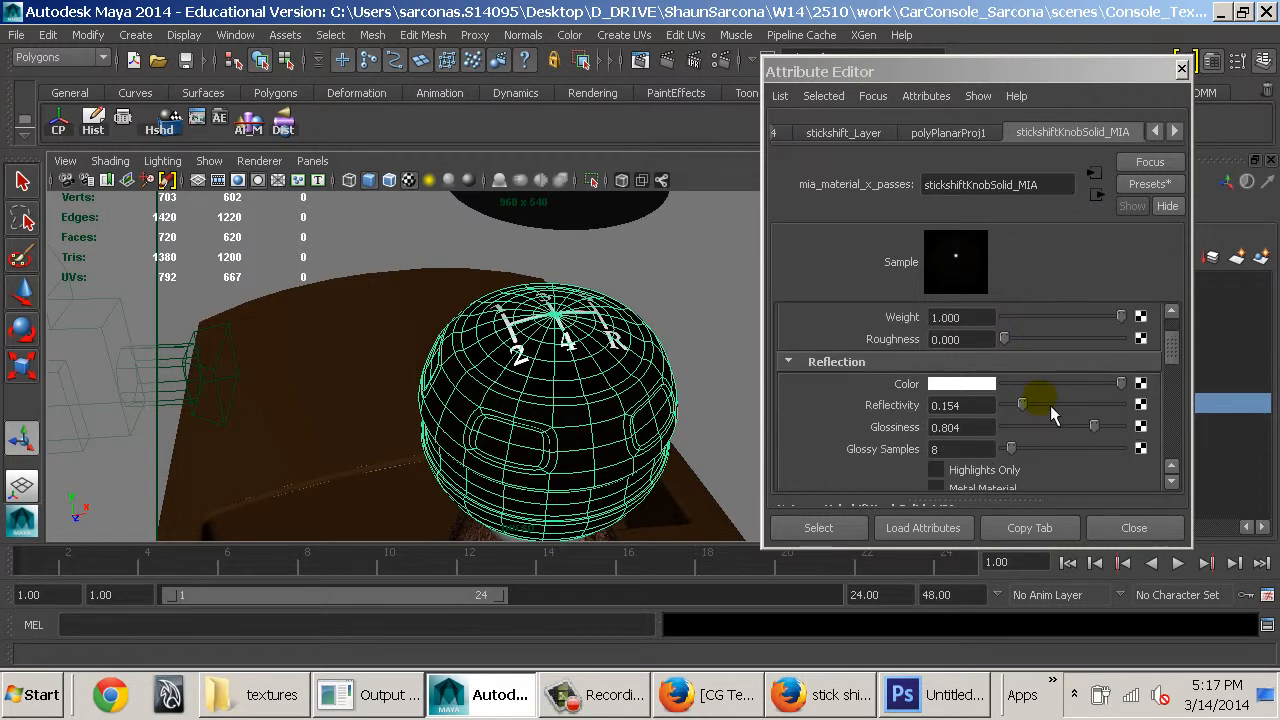
Compare the Reflection settings of stickshiftLabel_MIA and stickshiftKnobSolid_MIA, then close the Attribute Editor
click(1175, 131)
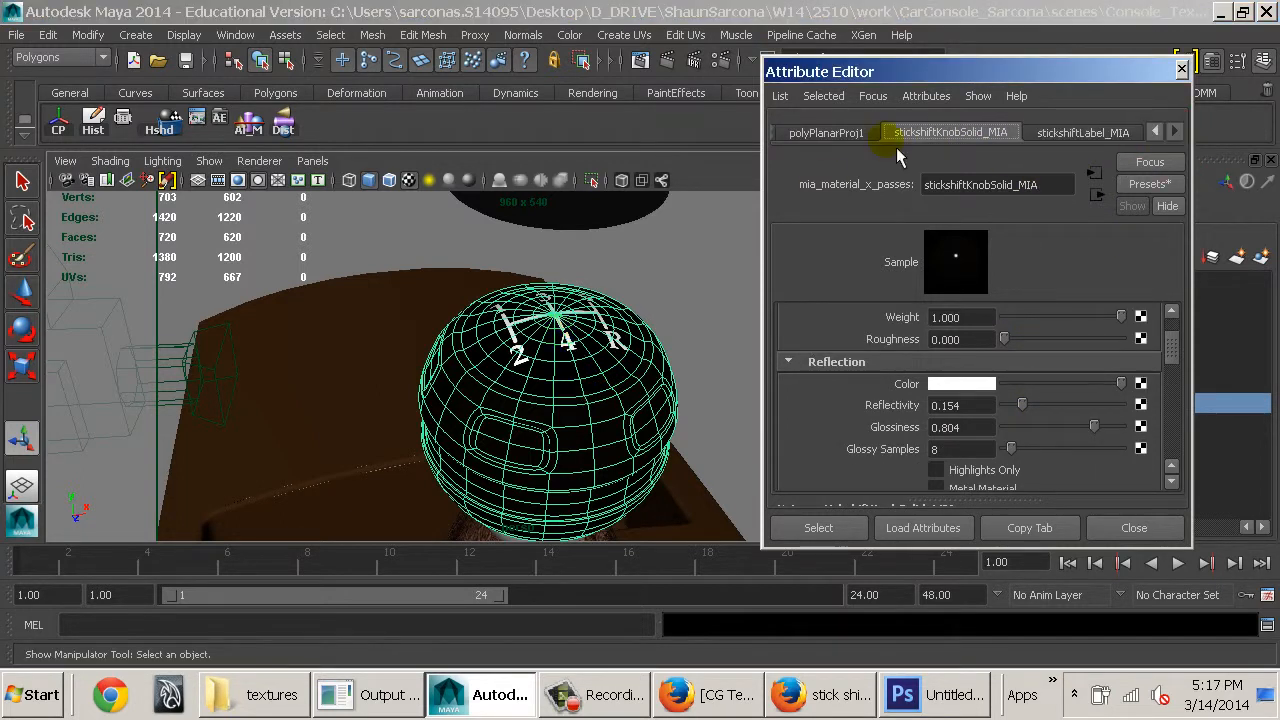
click(1050, 138)
click(1000, 138)
click(1043, 134)
click(1002, 138)
click(1072, 133)
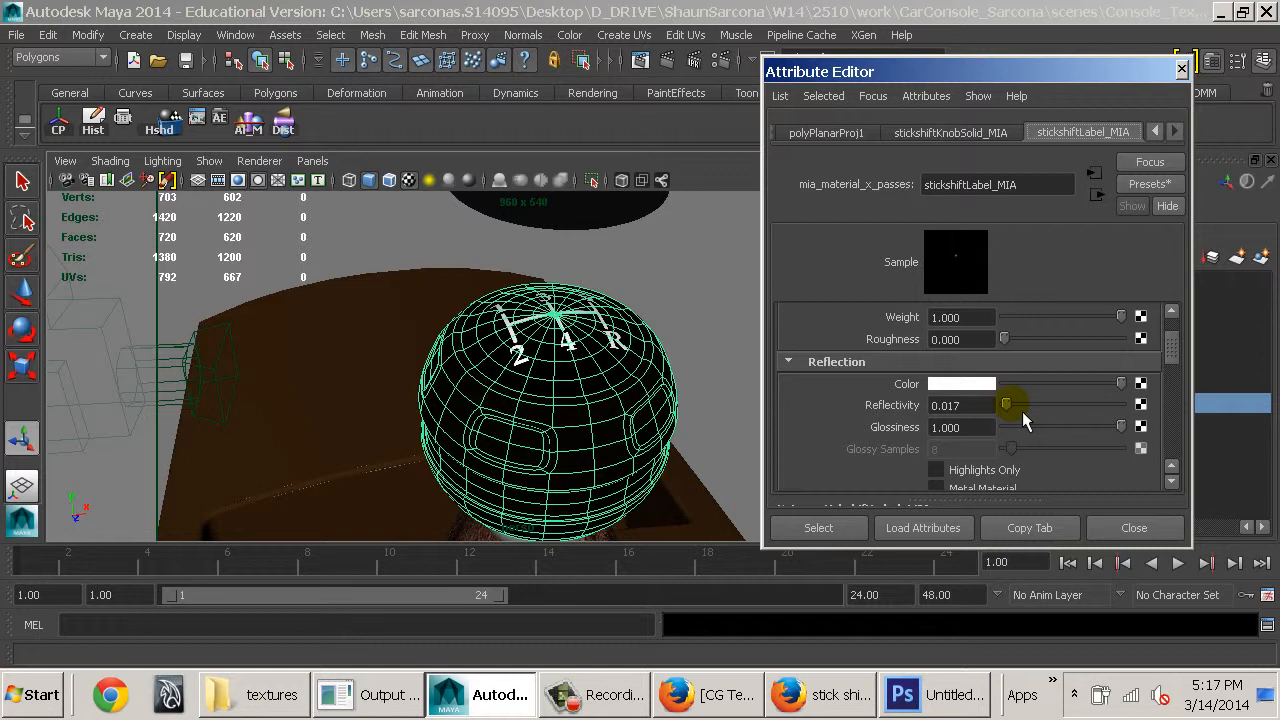
scroll(1104, 385, down, 2)
scroll(1105, 370, down, 6)
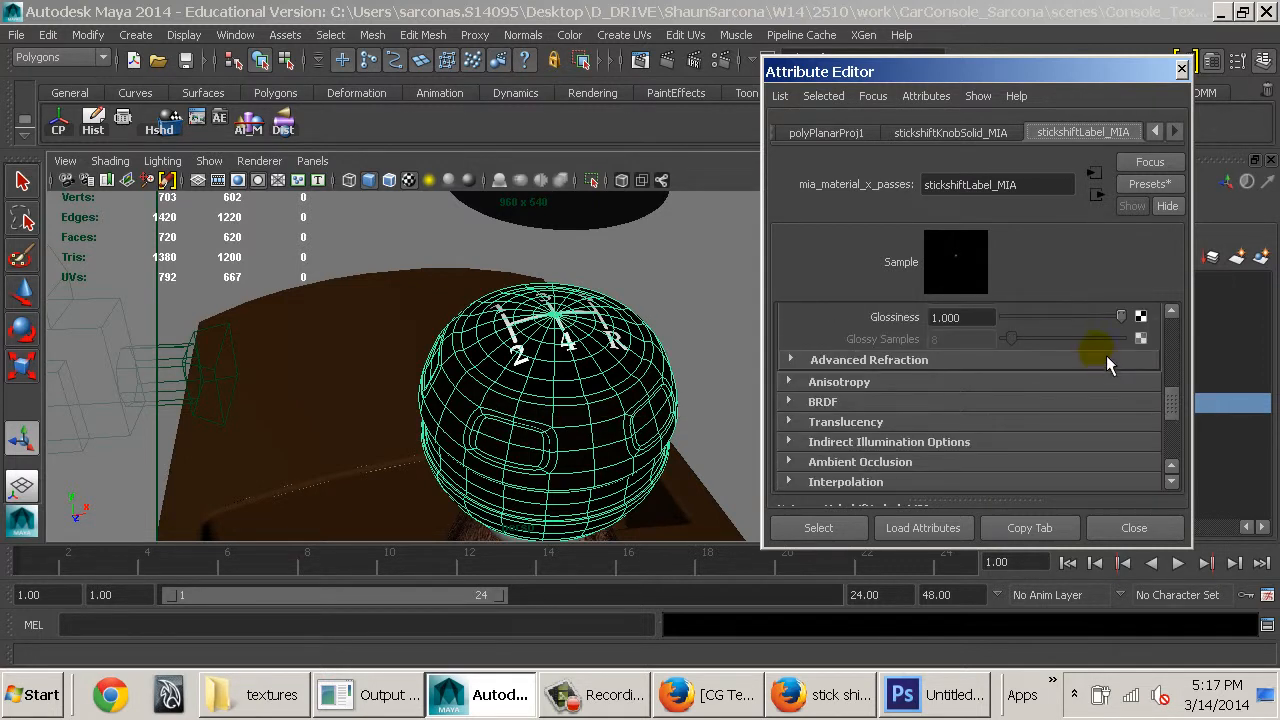
click(1136, 527)
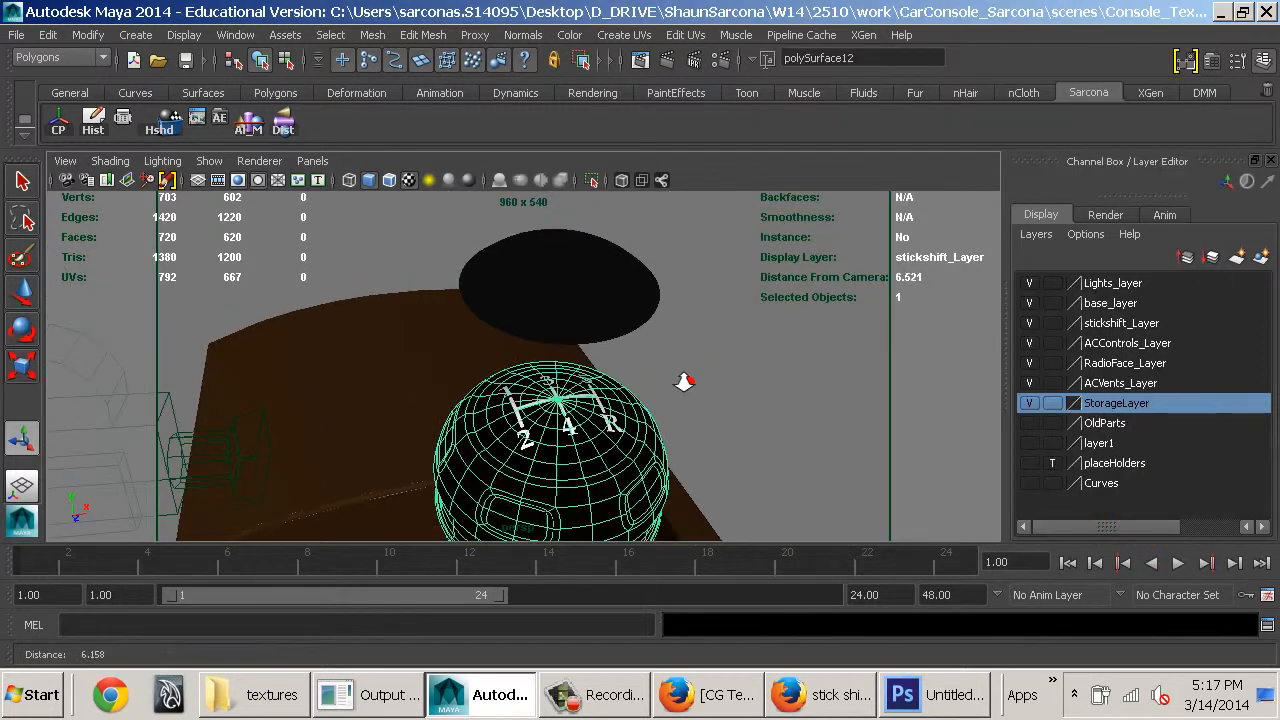
Select the dome cap polySurface13 and set its translate Y and Z to 0
click(600, 265)
drag(1140, 197, 1150, 278)
double_click(1208, 258)
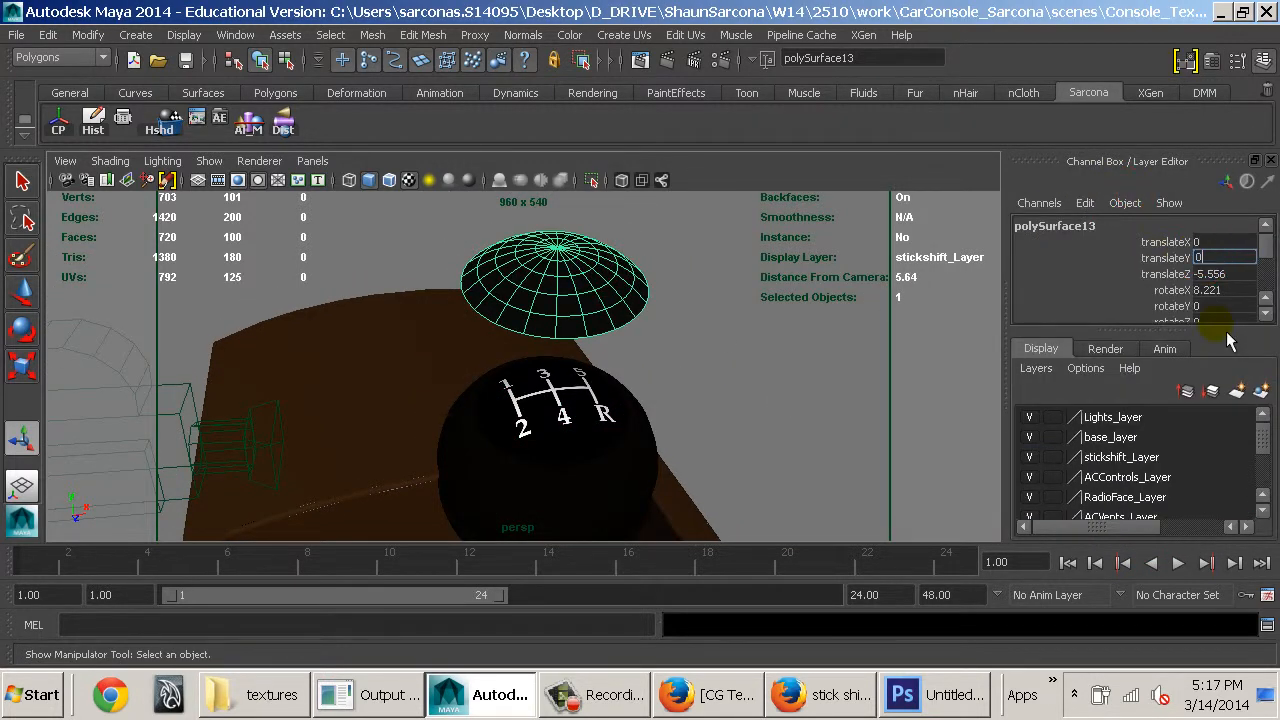
key(Return)
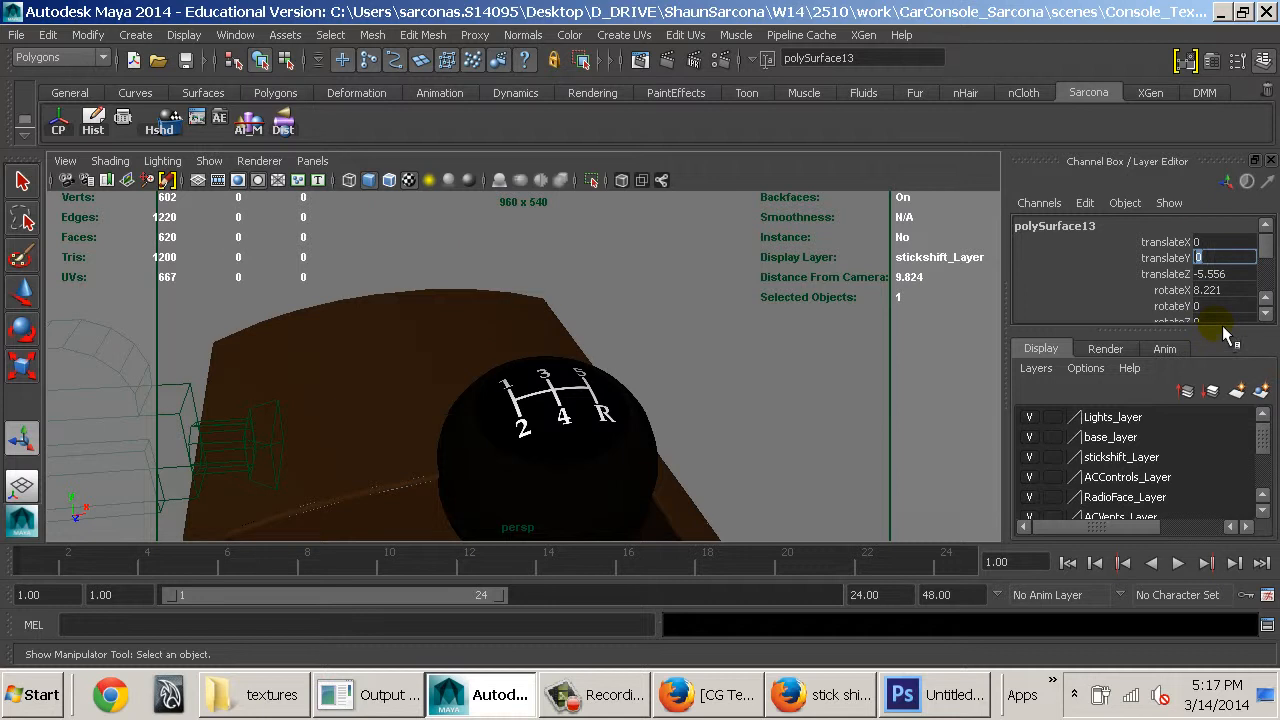
double_click(1212, 274)
text(0)
key(Return)
View the console in wireframe and undo both translate changes
mouse_move(857, 418)
alt+right_down()
mouse_move(763, 416)
mouse_move(18, 266)
mouse_move(300, 311)
alt+right_up()
alt+drag(374, 313, 688, 327)
key(4)
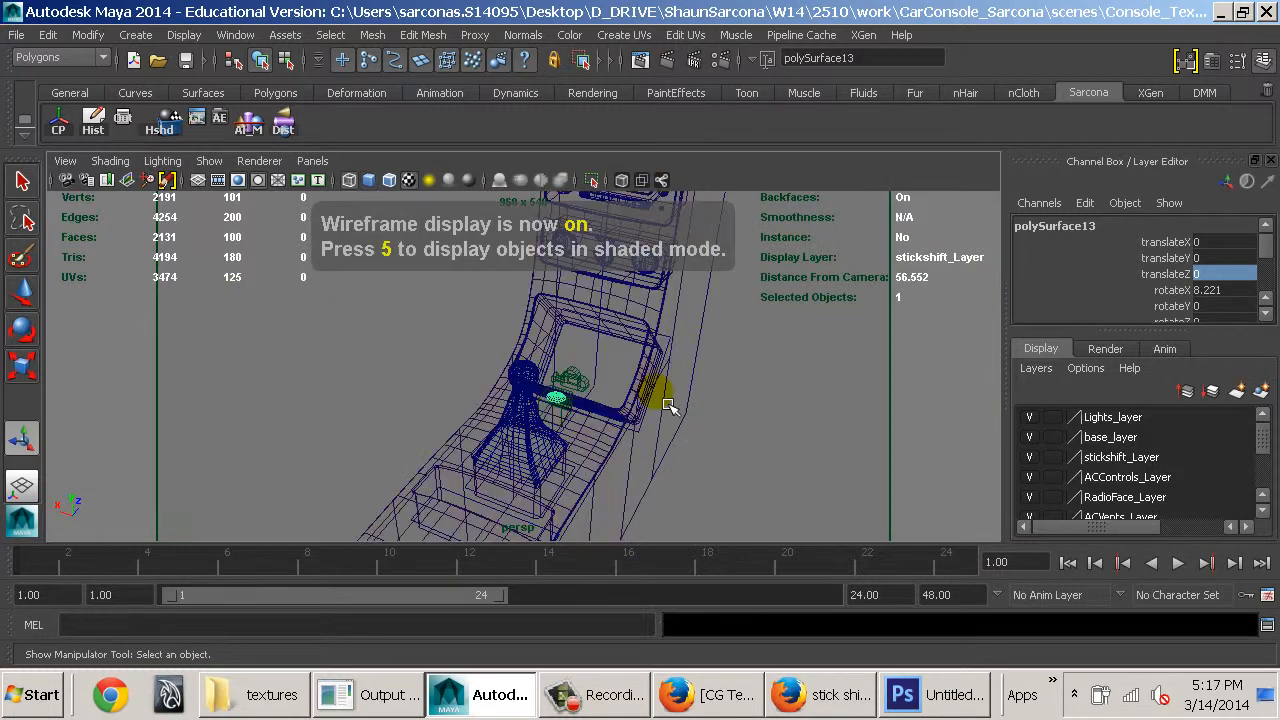
alt+drag(672, 406, 608, 377)
key(ctrl+z)
key(ctrl+z)
key(w)
Drag the cap along Y with the Move tool until it sits on the knob top
click(531, 281)
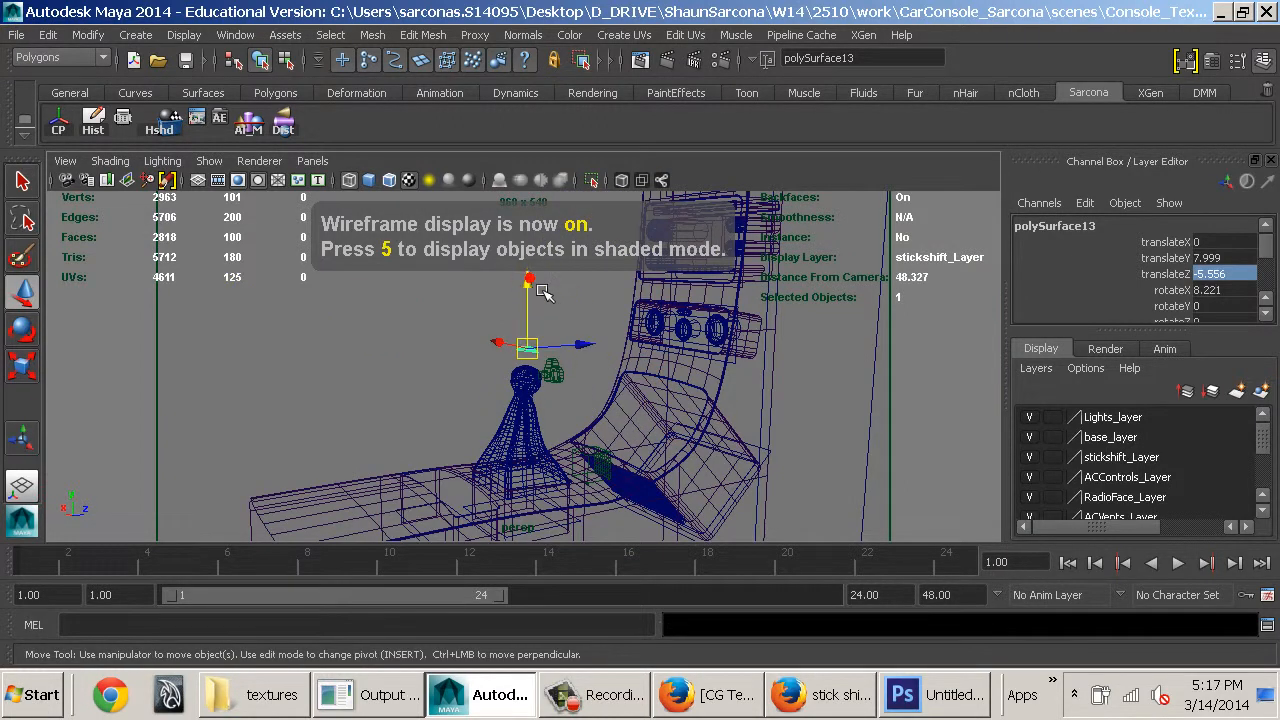
drag(541, 290, 546, 304)
key(f)
key(5)
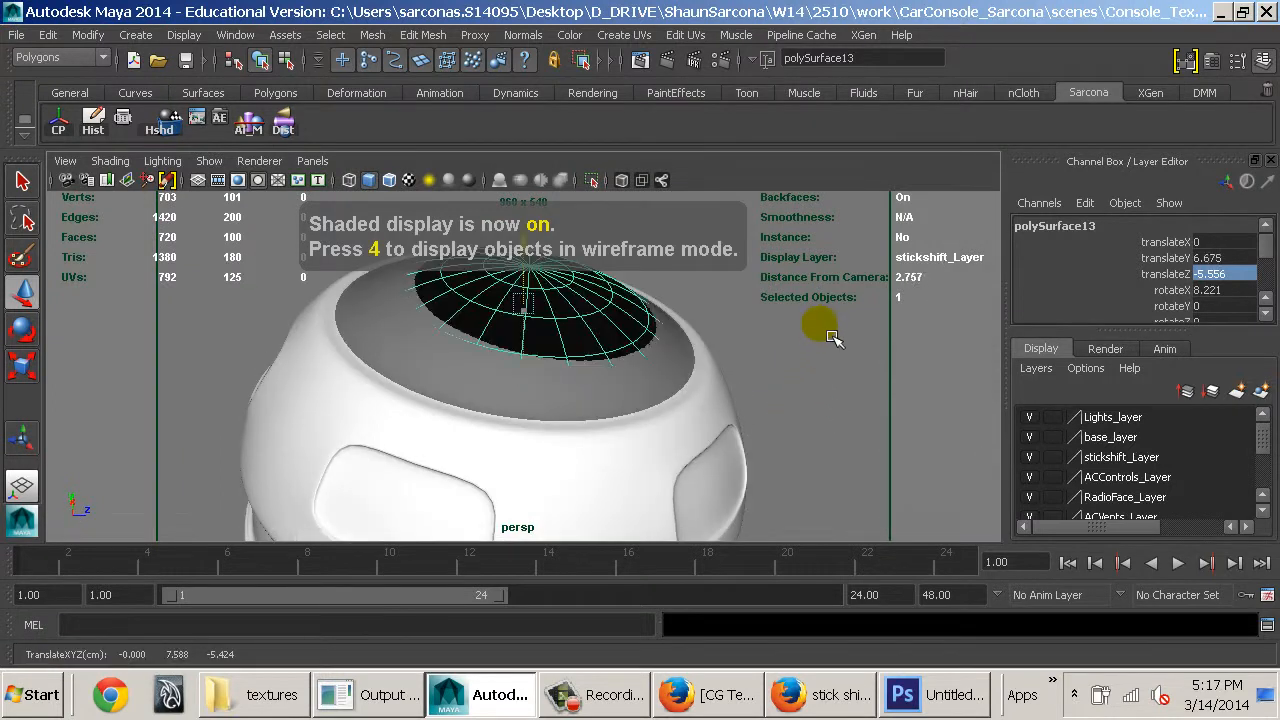
mouse_move(830, 338)
middle_down()
mouse_move(837, 306)
mouse_move(842, 323)
middle_up()
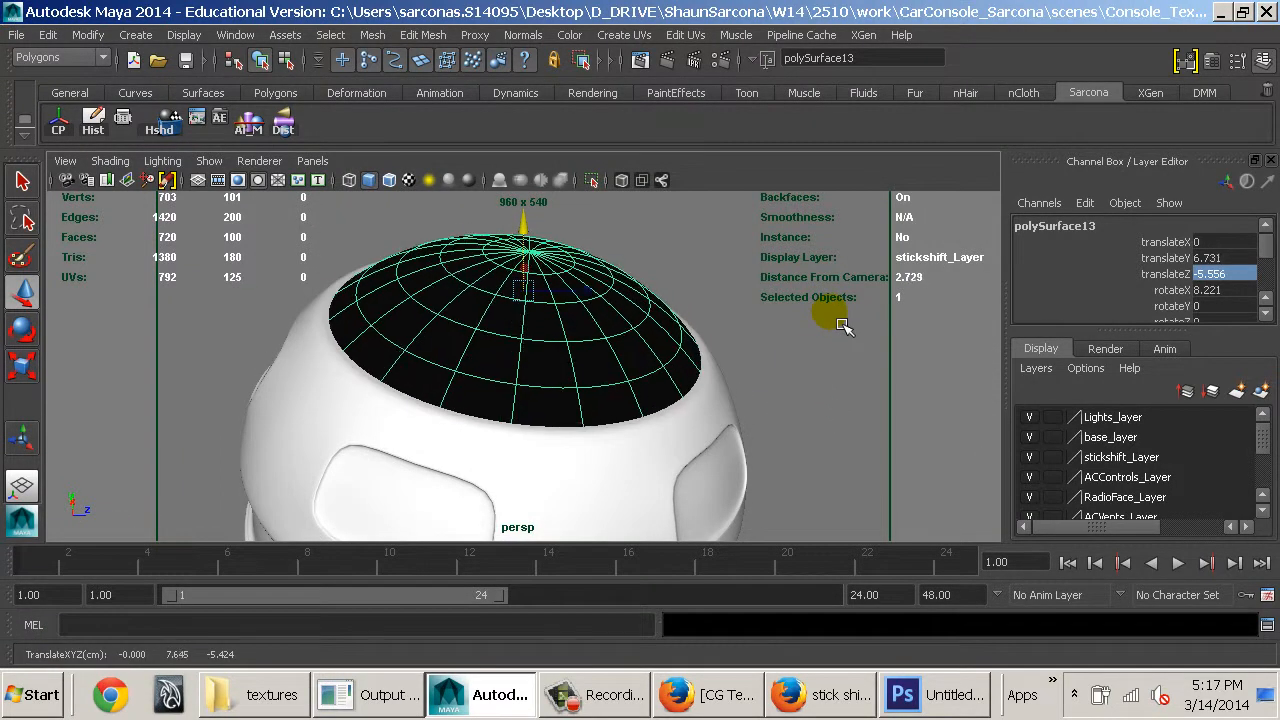
Orbit around the knob to check the seated cap from above
click(711, 431)
alt+drag(713, 430, 823, 391)
click(838, 385)
scroll(648, 378, down, 6)
scroll(823, 391, up, 5)
alt+middle_drag(823, 391, 690, 463)
alt+drag(690, 463, 889, 357)
alt+middle_drag(831, 369, 903, 511)
alt+drag(892, 499, 851, 486)
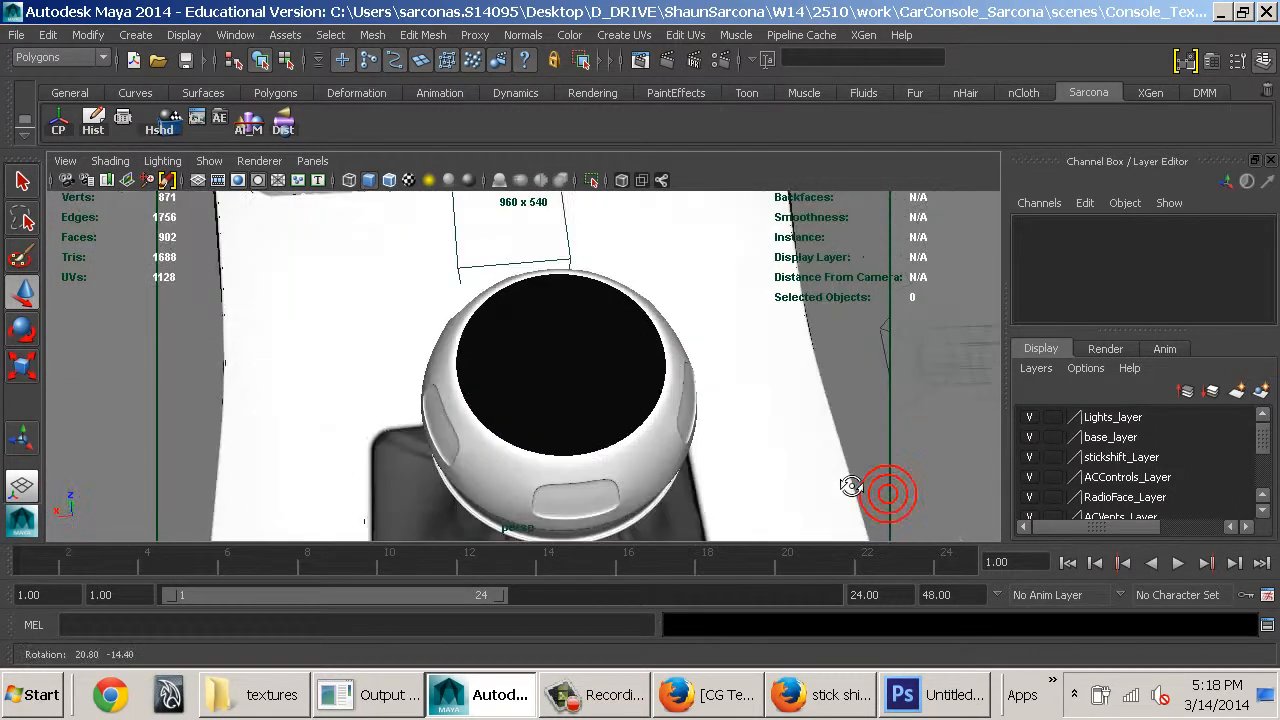
alt+middle_drag(851, 486, 837, 457)
scroll(837, 457, down, 1)
click(668, 61)
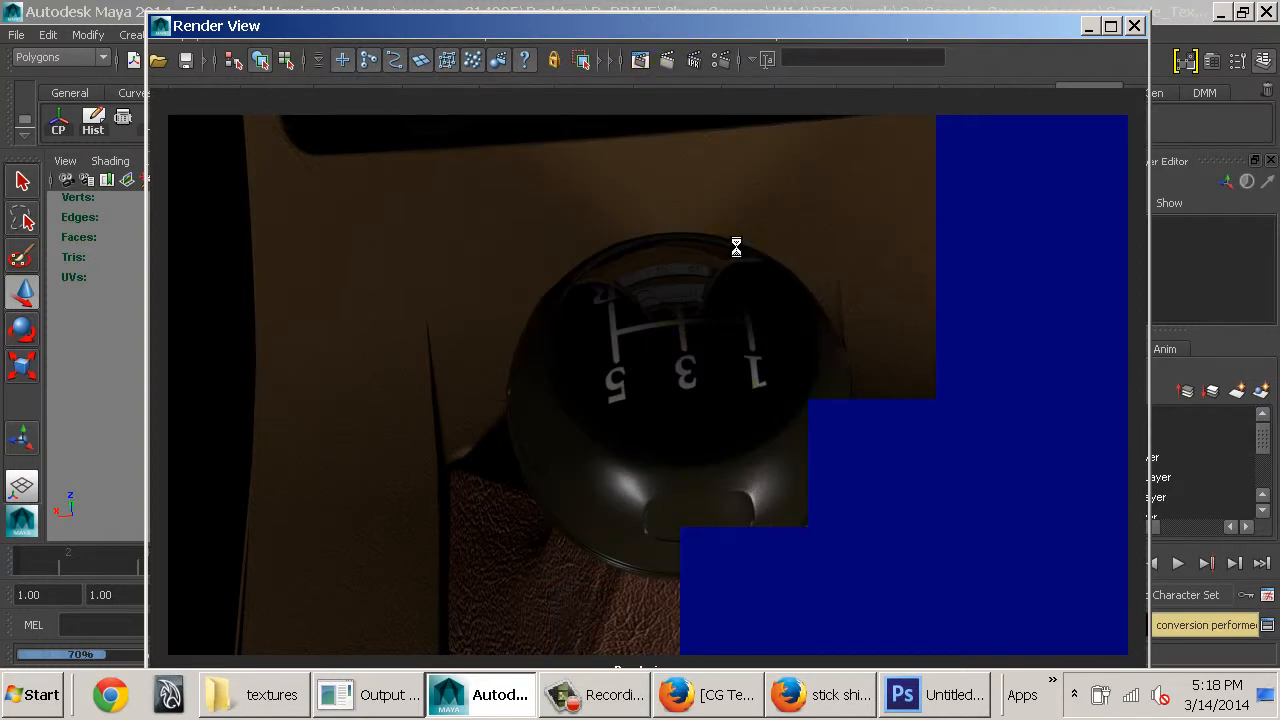
click(1135, 26)
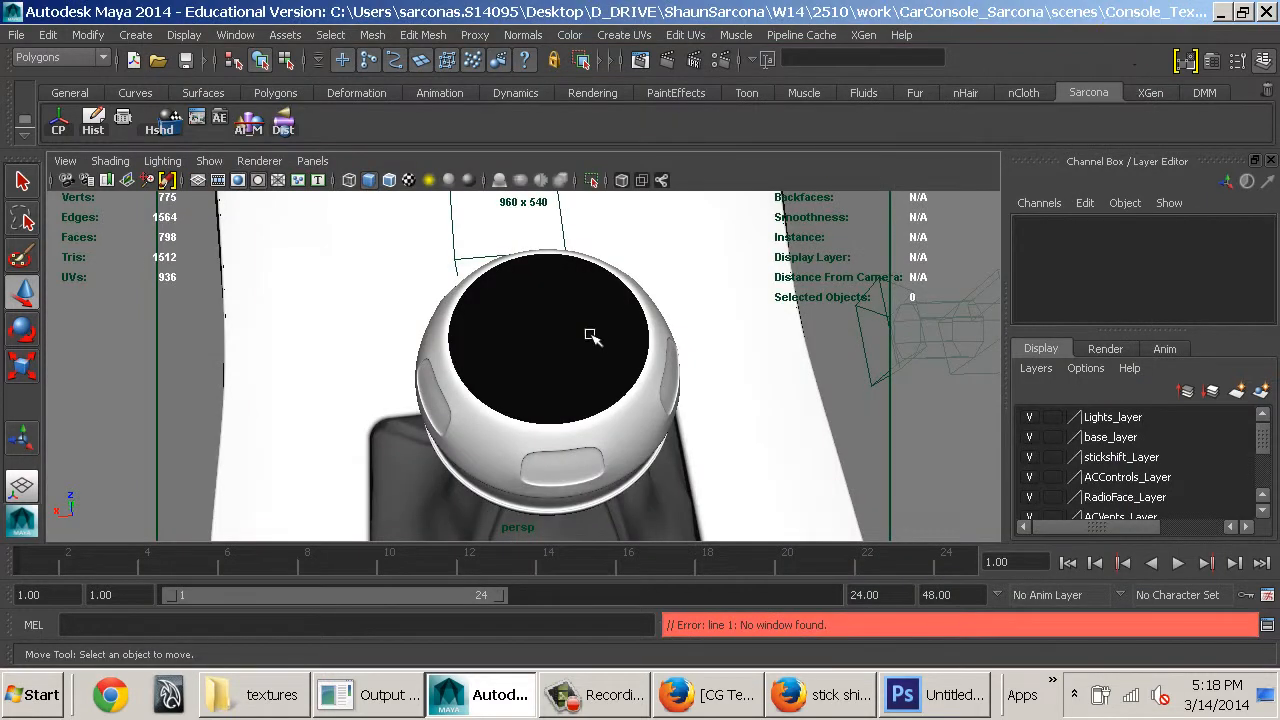
click(554, 310)
key(w)
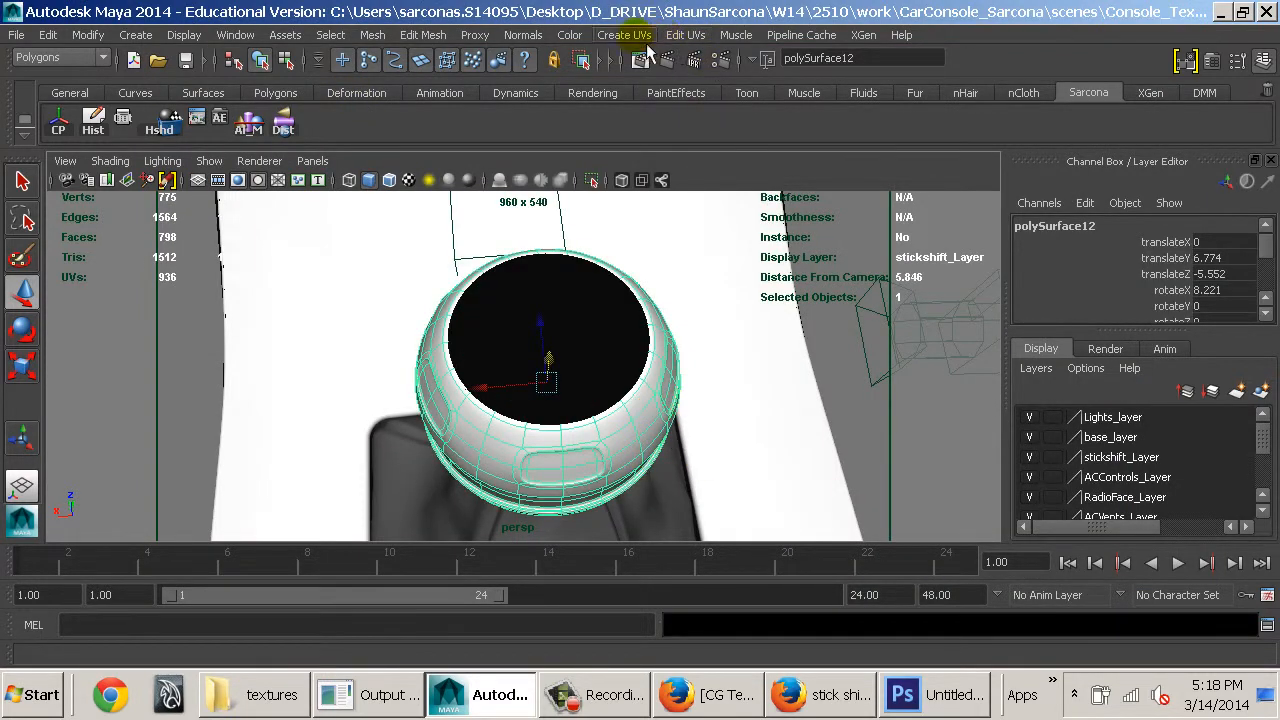
Rotate the knob's UVs by 180 degrees
click(685, 34)
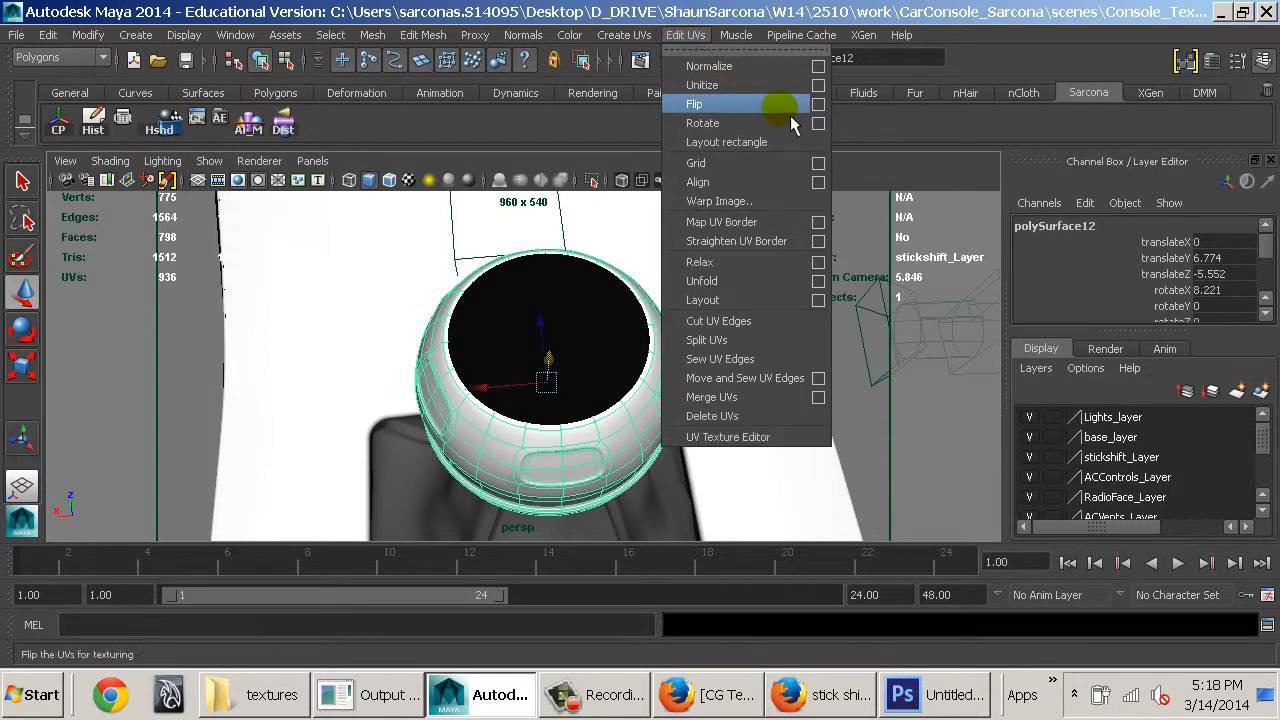
click(678, 31)
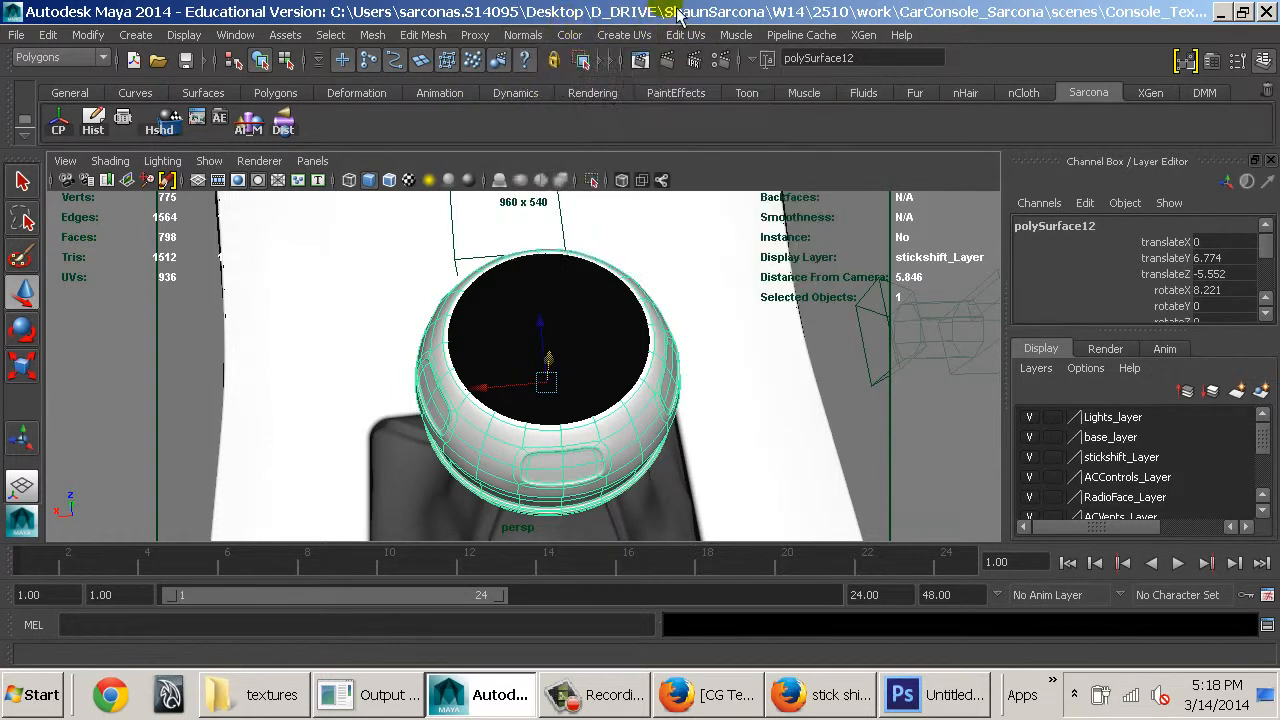
click(649, 65)
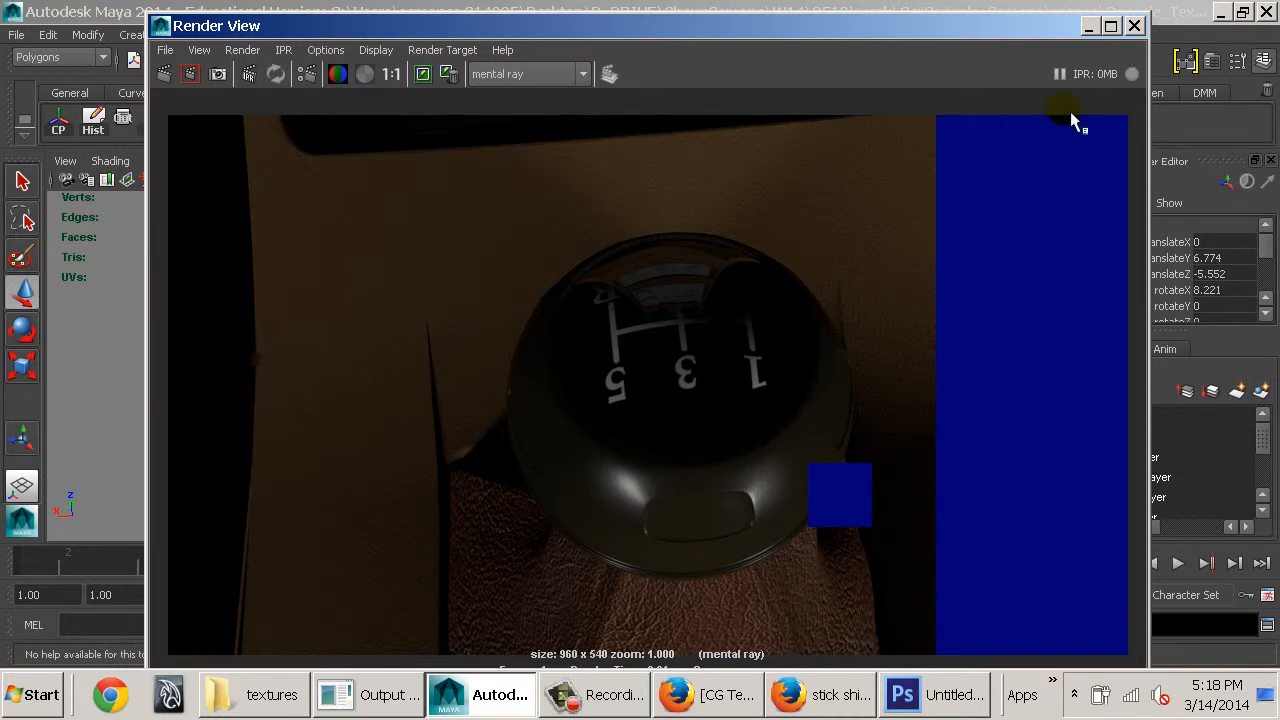
click(1134, 25)
click(686, 32)
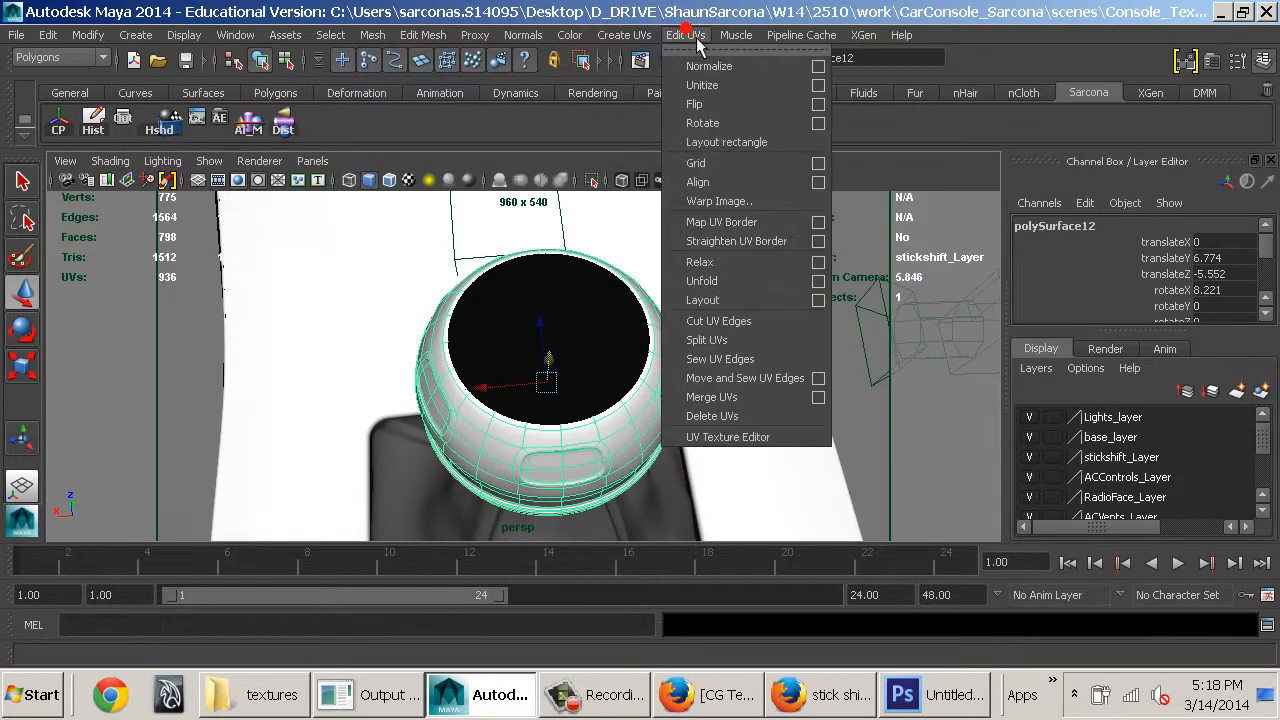
click(819, 123)
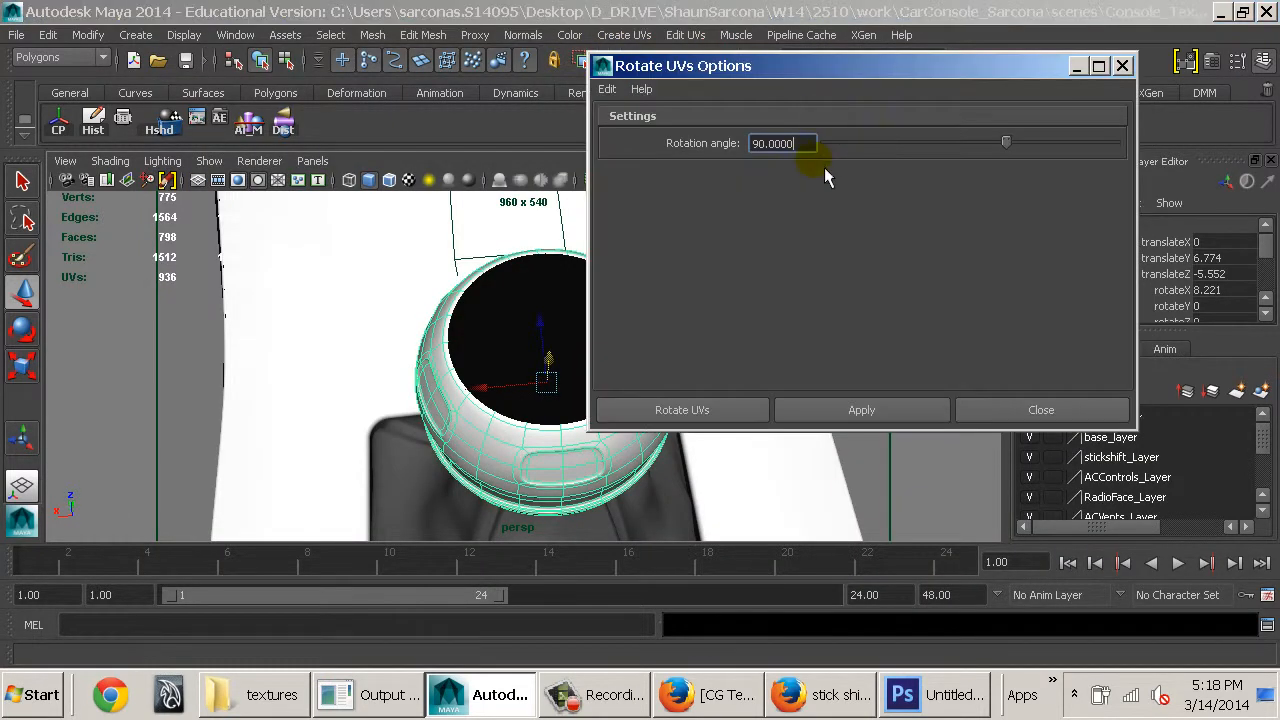
text(180)
key(Return)
click(724, 416)
Return to object mode and render a region around the knob
right_drag(714, 409, 686, 371)
click(666, 61)
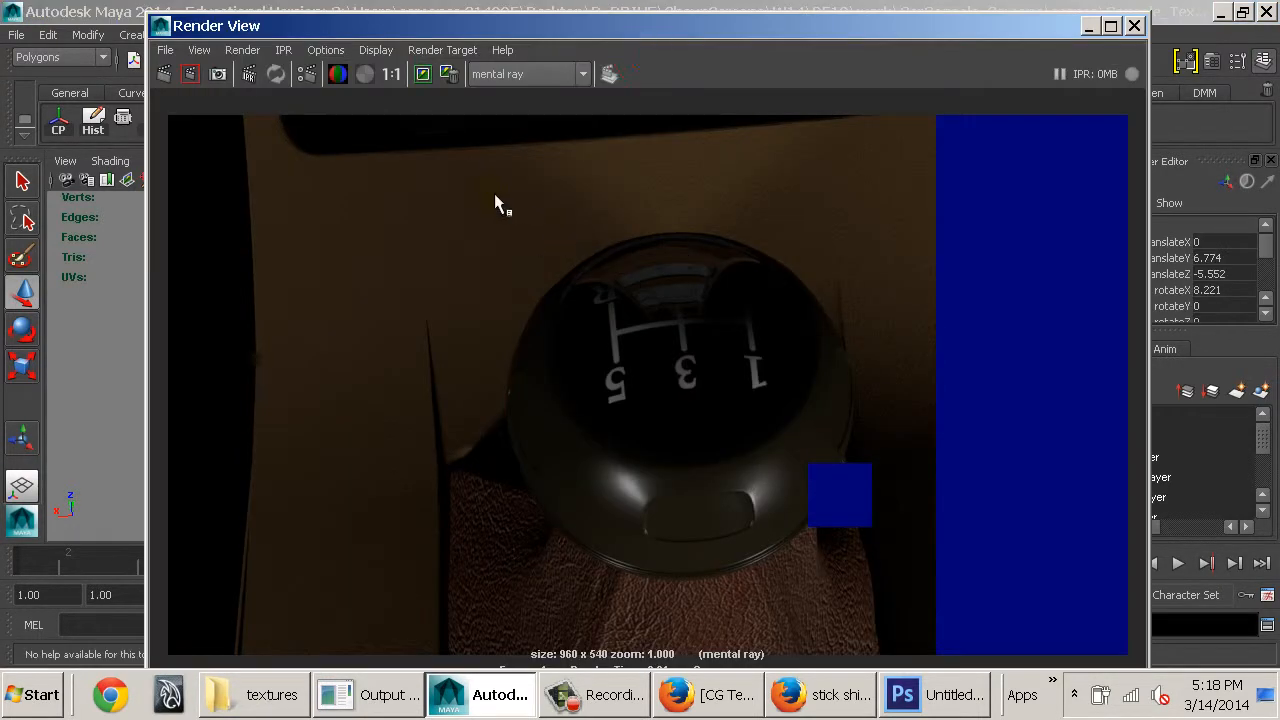
drag(485, 187, 889, 599)
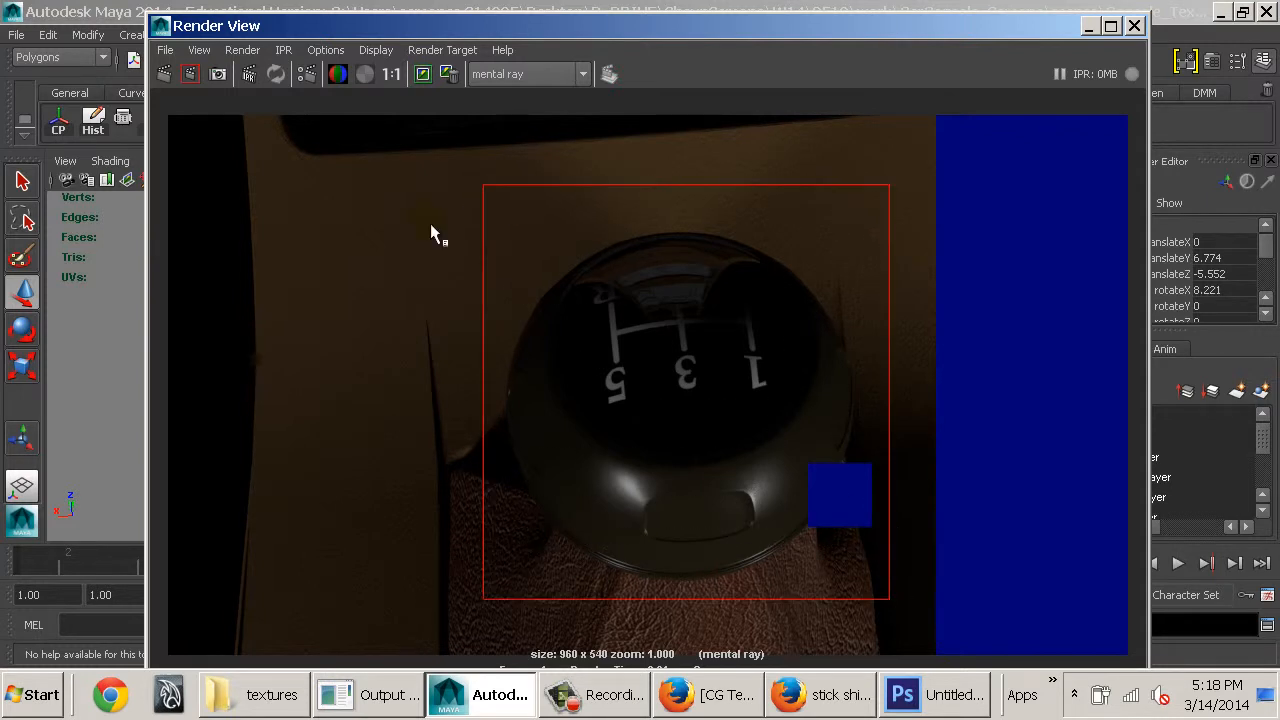
click(200, 78)
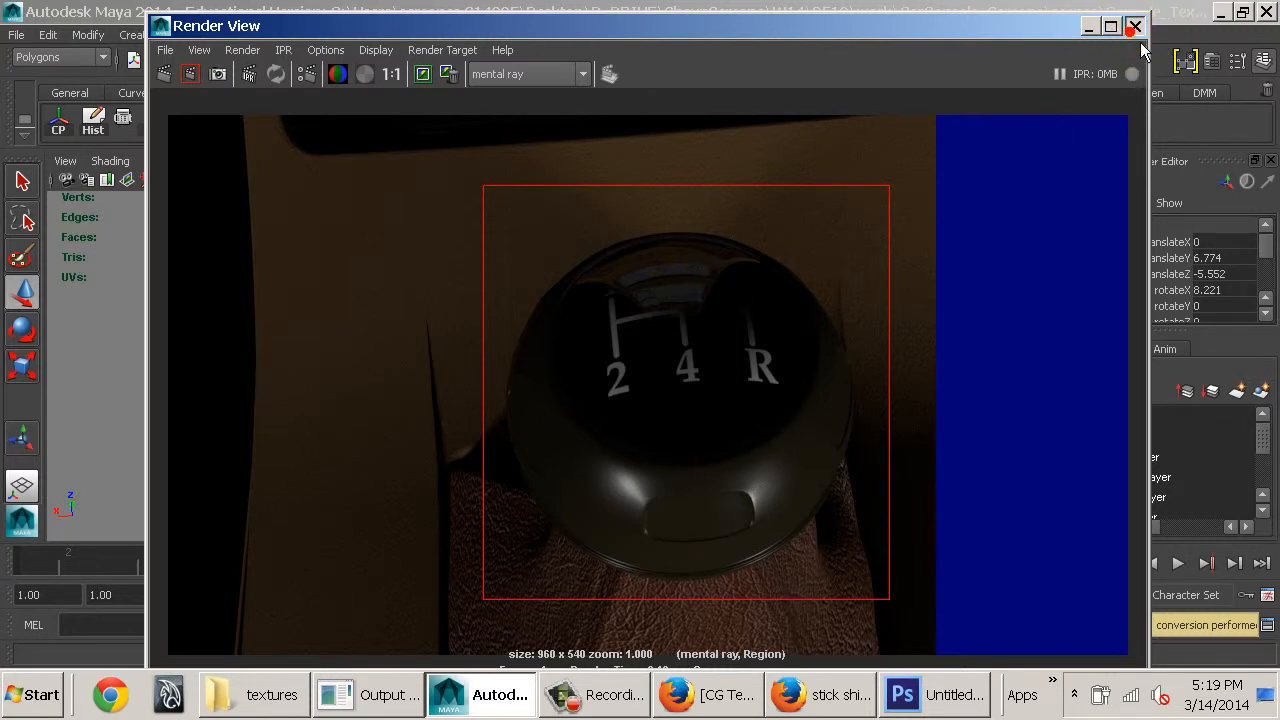
Close the Render View and orbit out to show the whole console
click(1135, 25)
alt+drag(610, 420, 426, 354)
alt+drag(426, 354, 690, 368)
alt+right_drag(690, 368, 413, 355)
alt+drag(413, 356, 497, 330)
click(680, 363)
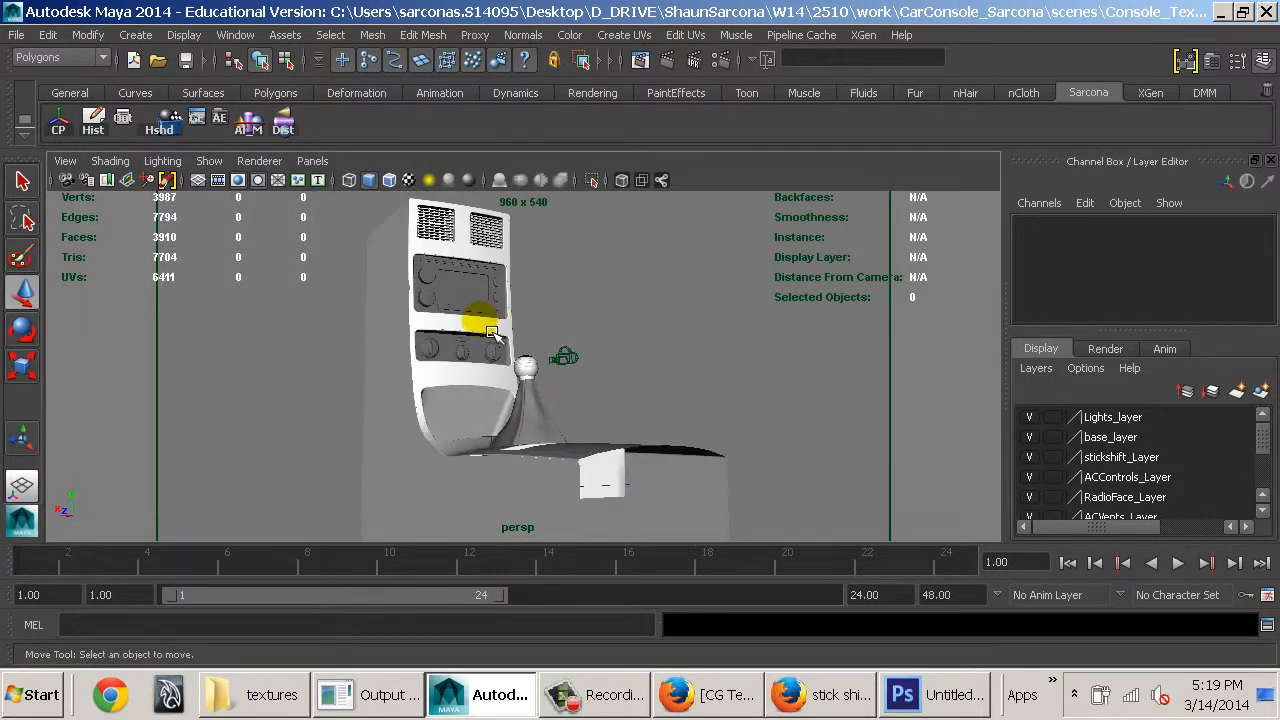
click(595, 328)
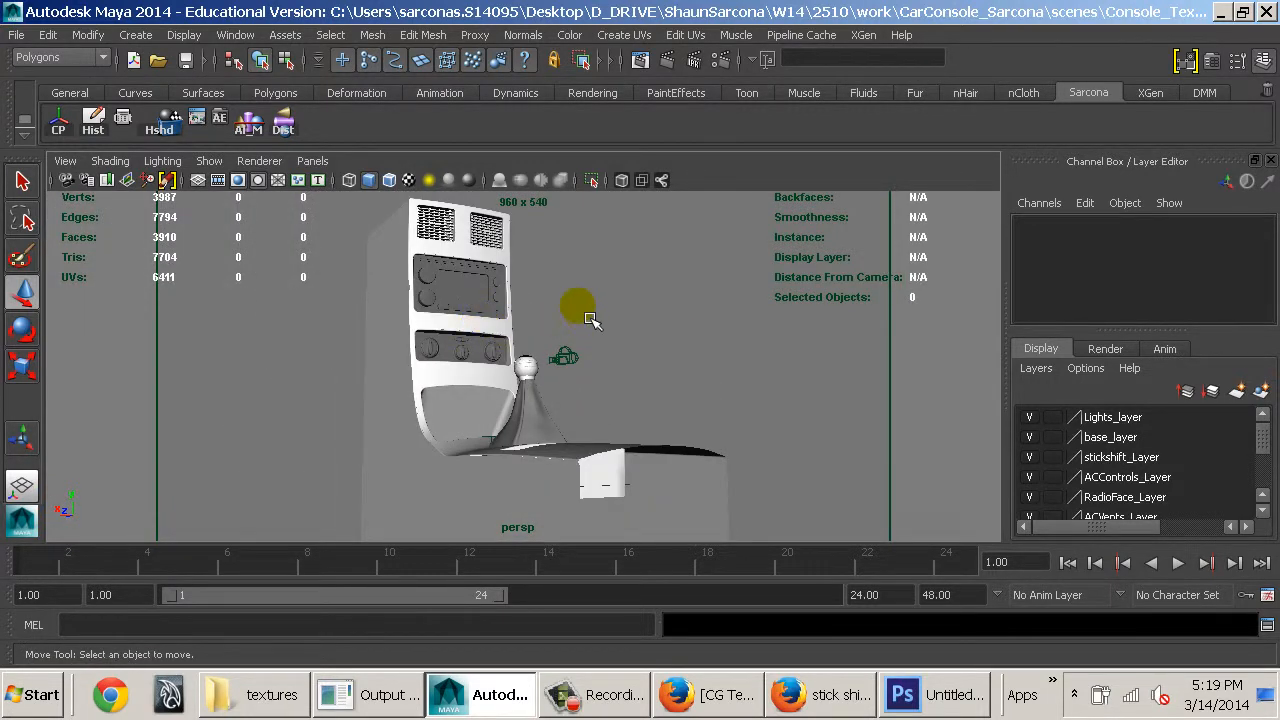
Tumble and pan around the console front to view the radio face, AC controls and bin
alt+drag(562, 323, 588, 415)
alt+right_drag(588, 415, 639, 431)
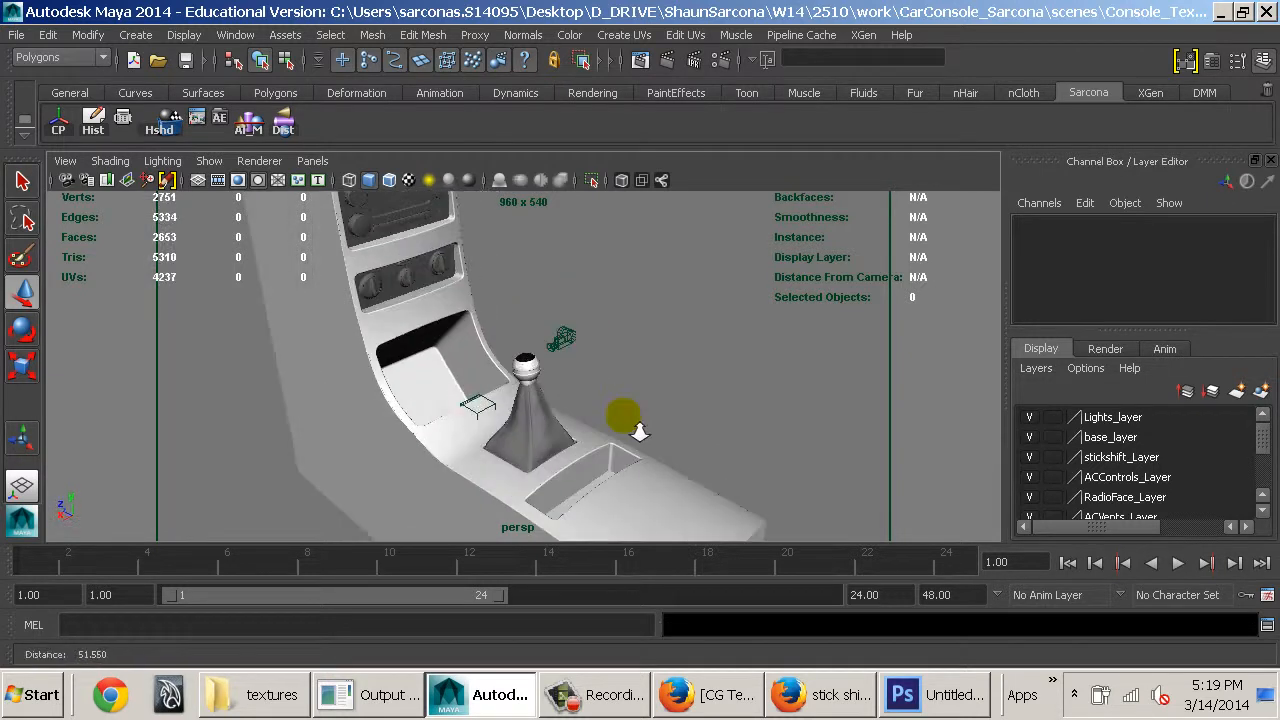
alt+drag(639, 431, 705, 420)
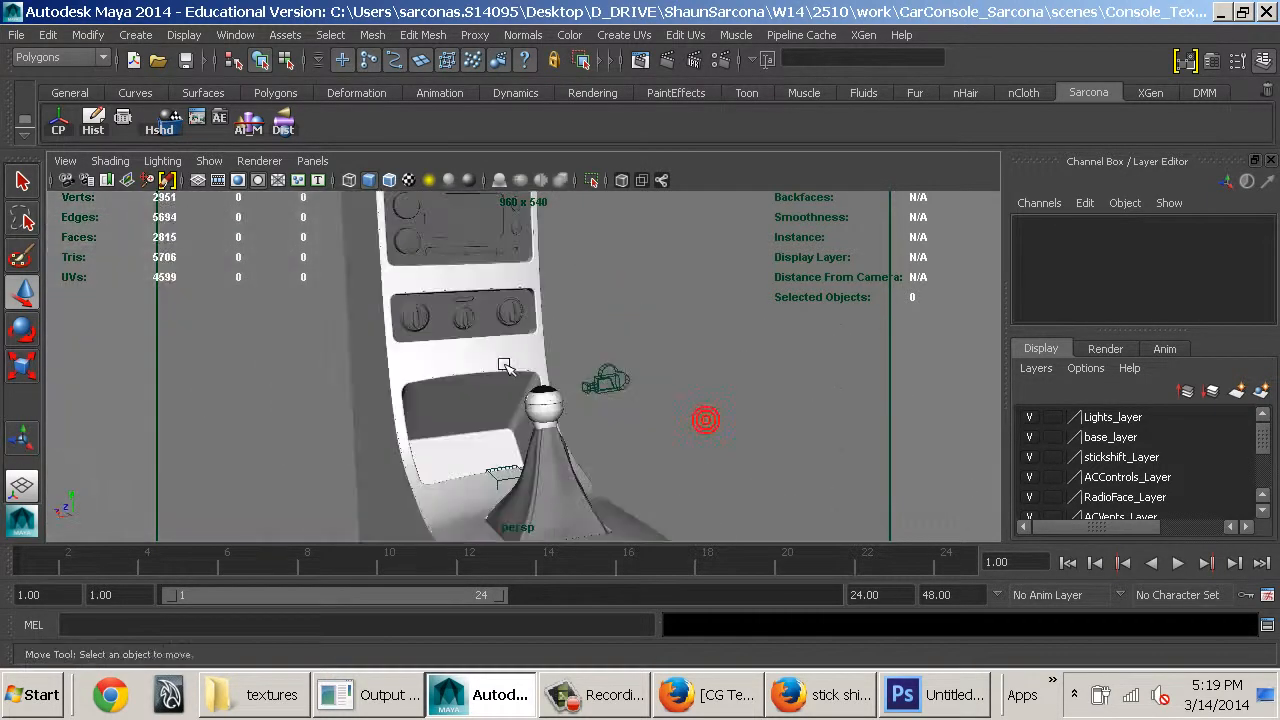
alt+middle_drag(505, 366, 680, 552)
alt+right_drag(680, 552, 915, 590)
alt+middle_drag(775, 462, 523, 214)
alt+drag(546, 390, 734, 386)
alt+right_drag(730, 346, 595, 398)
alt+drag(642, 328, 540, 402)
alt+right_drag(570, 402, 738, 413)
alt+drag(738, 413, 717, 412)
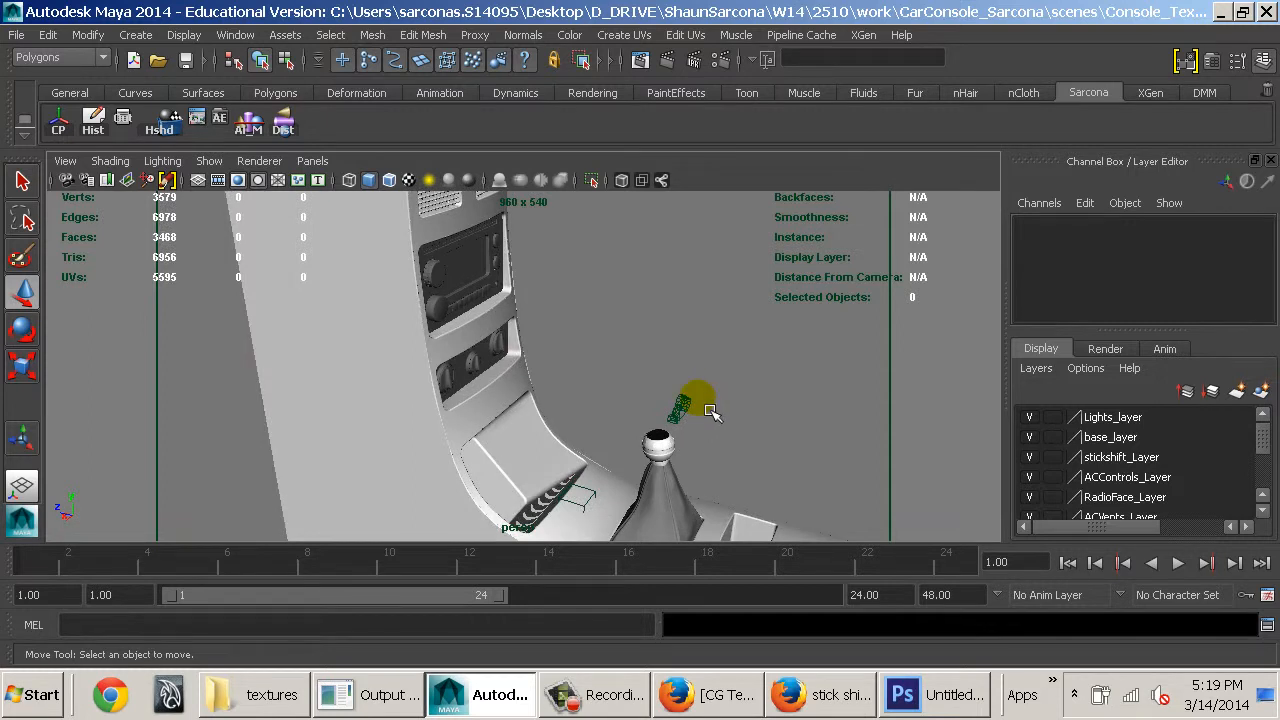